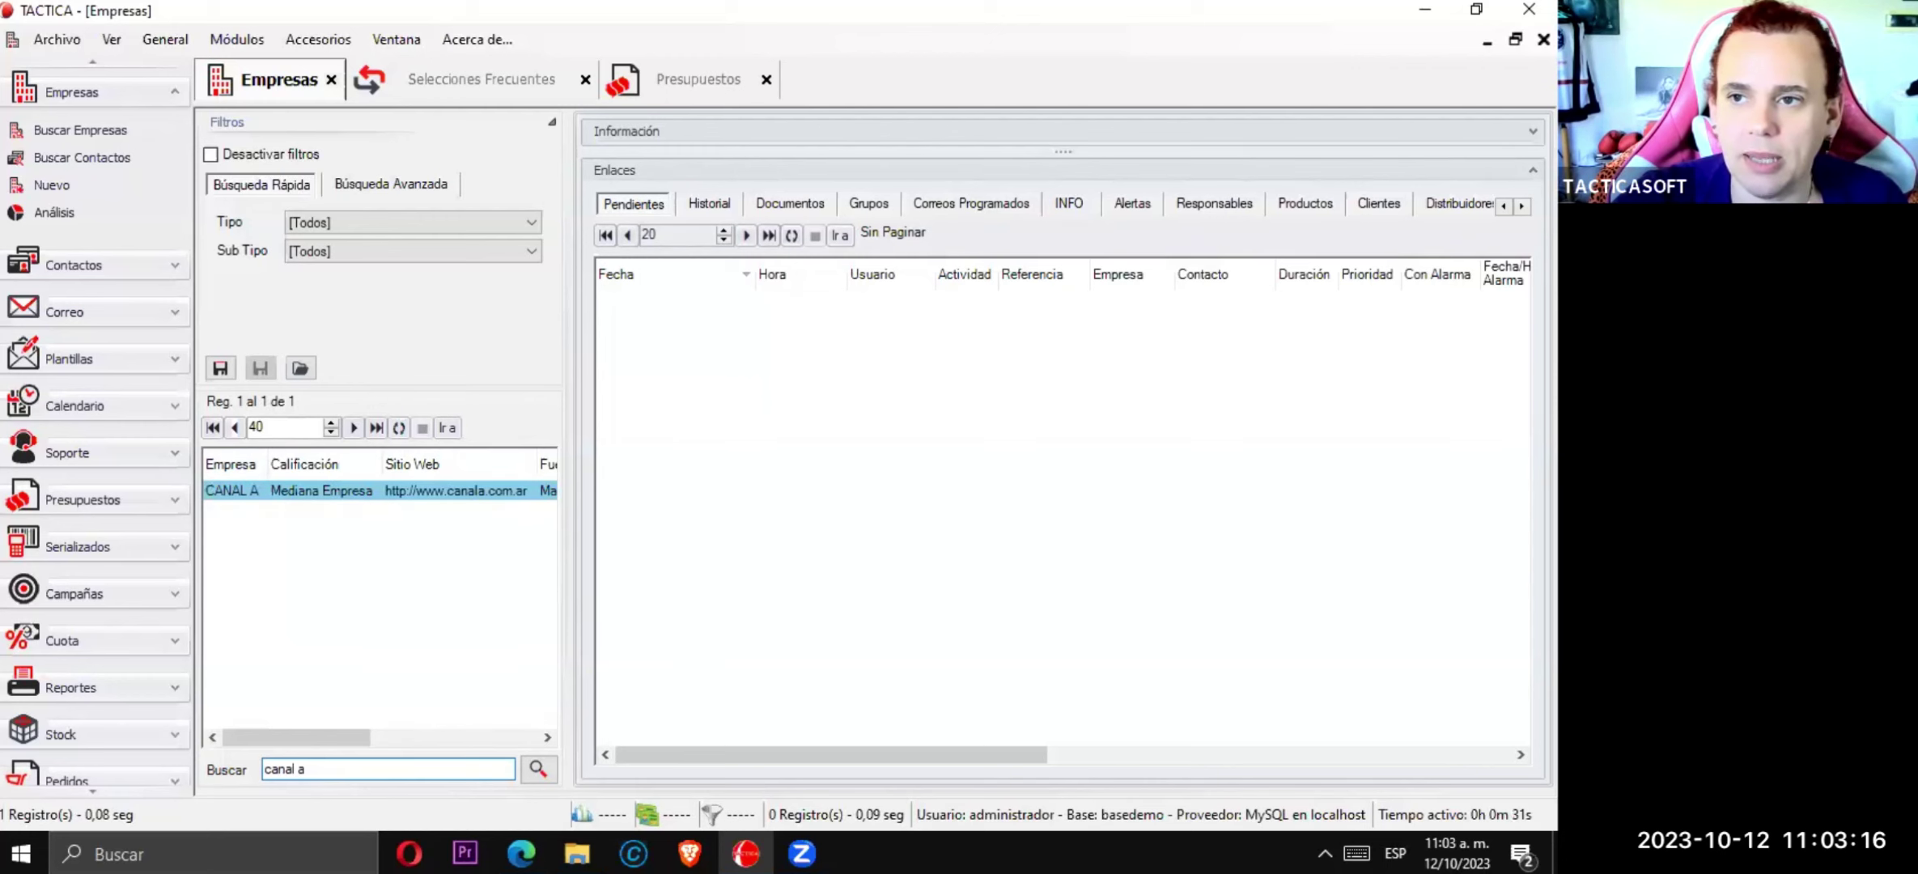
- Start a new Presupuesto activity for the first contact of company CANAL A and enable Ver Reporte in the quote
click(1532, 131)
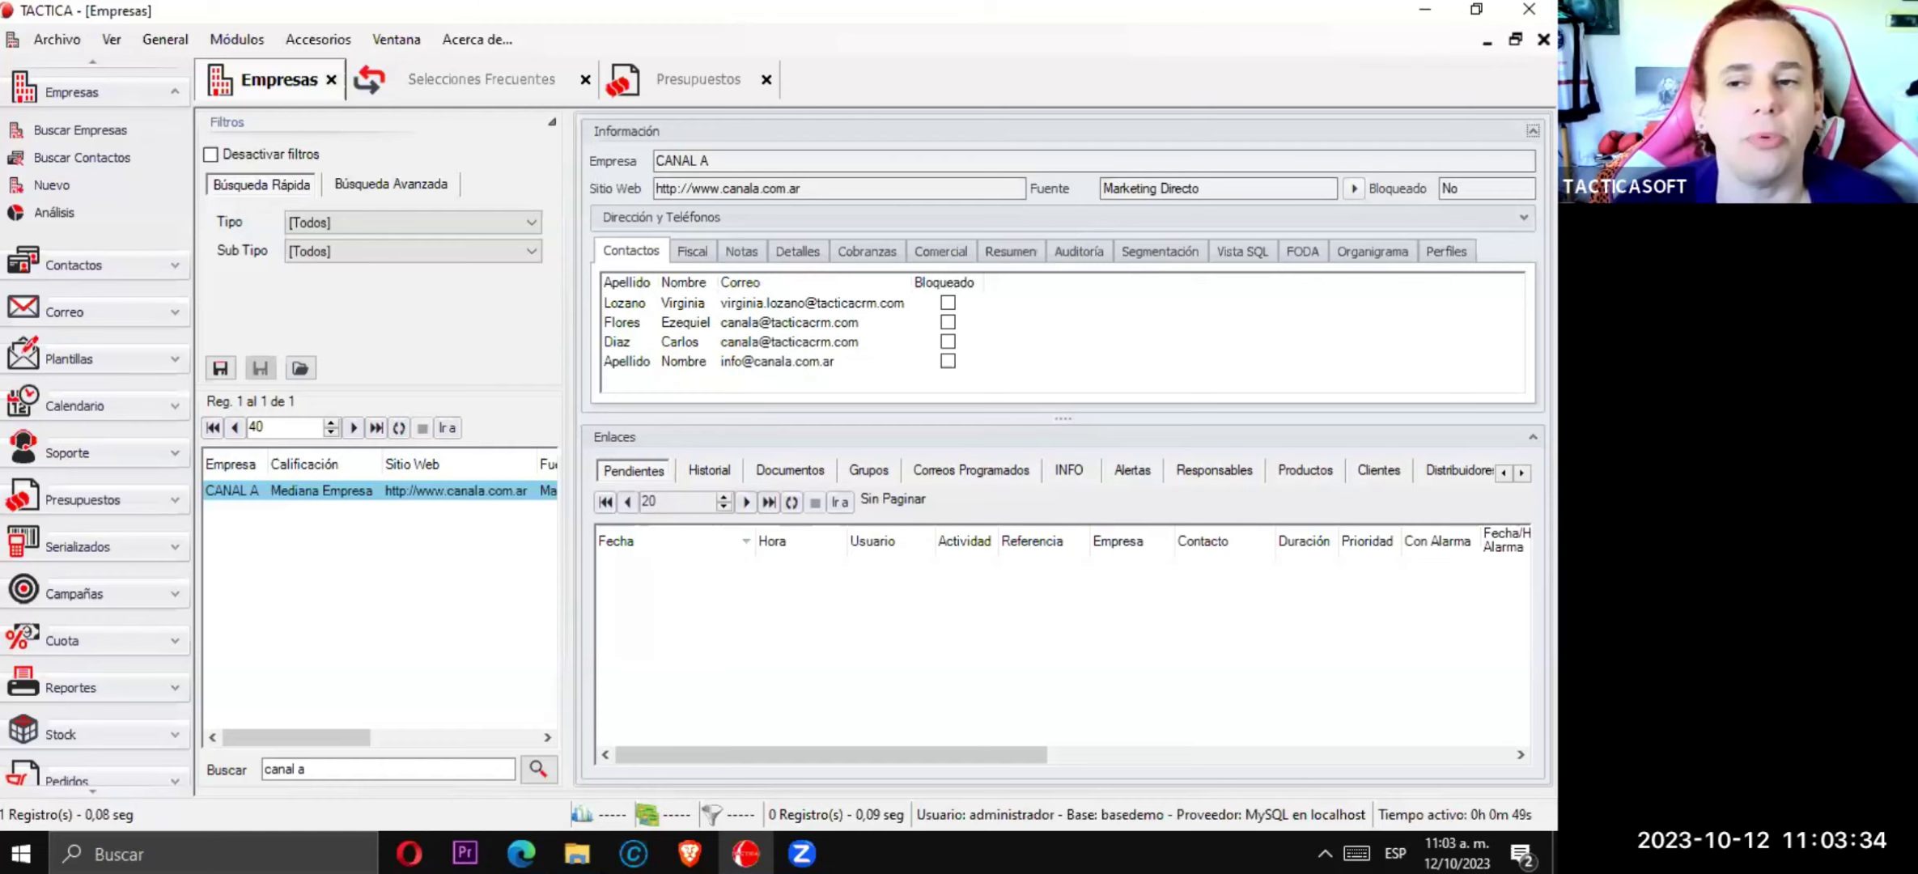
click(677, 306)
right_click(677, 307)
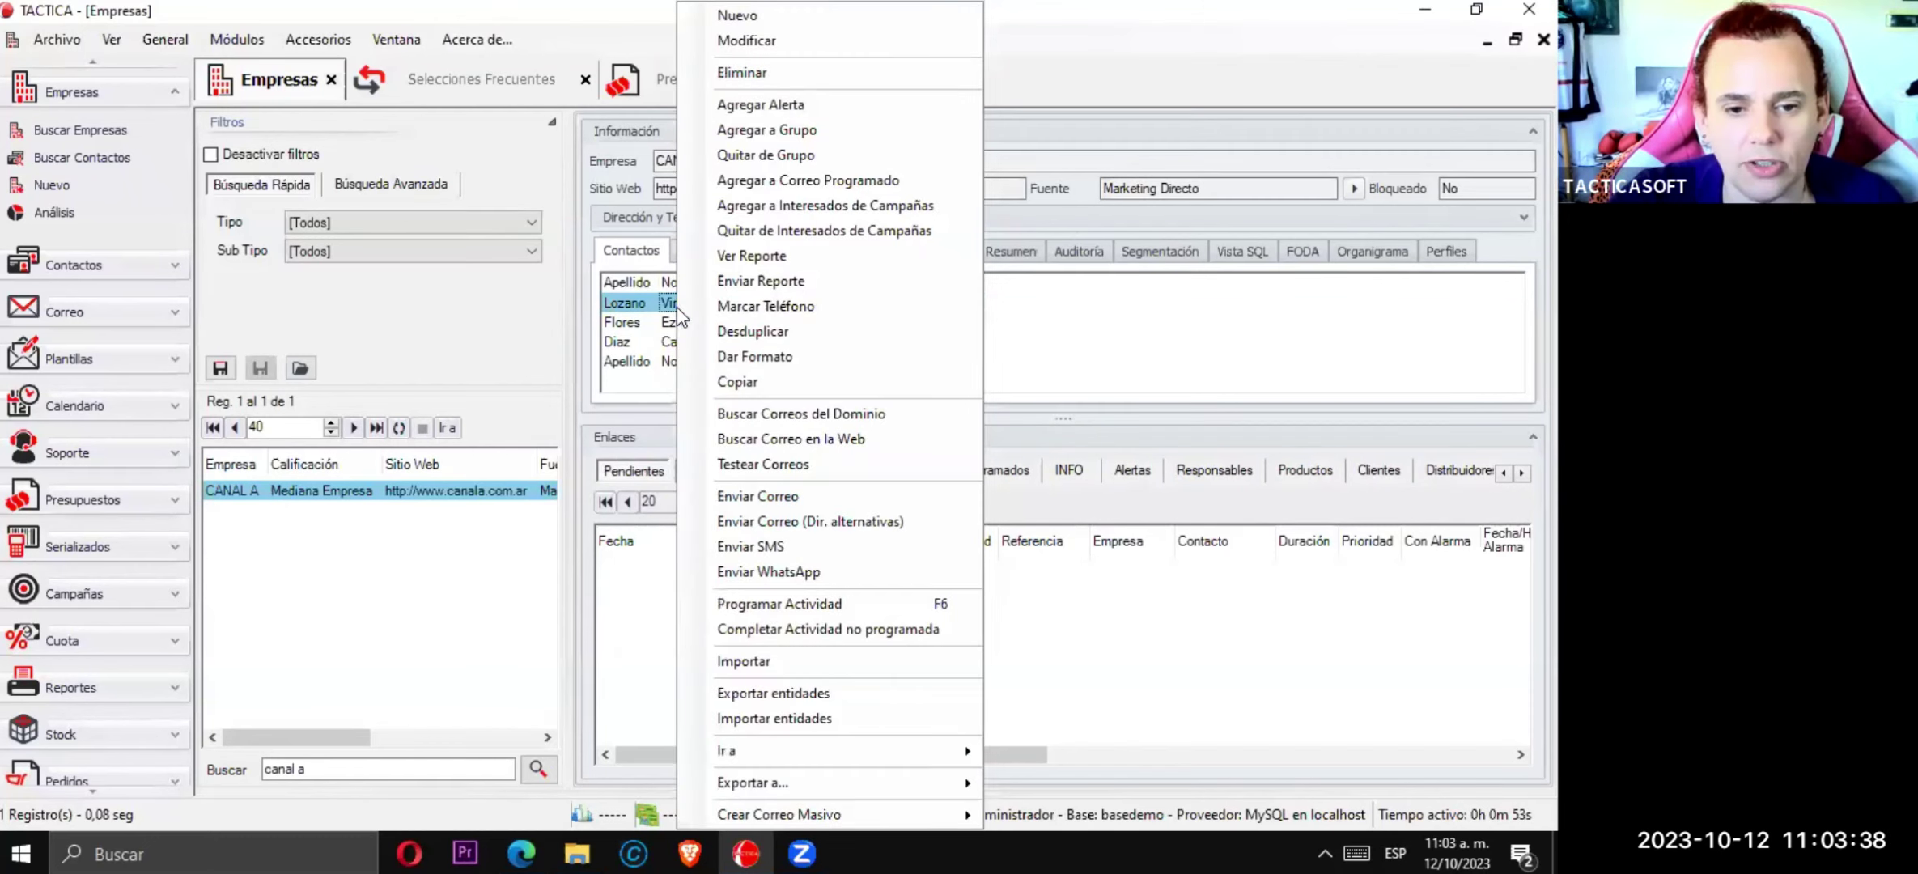
click(898, 607)
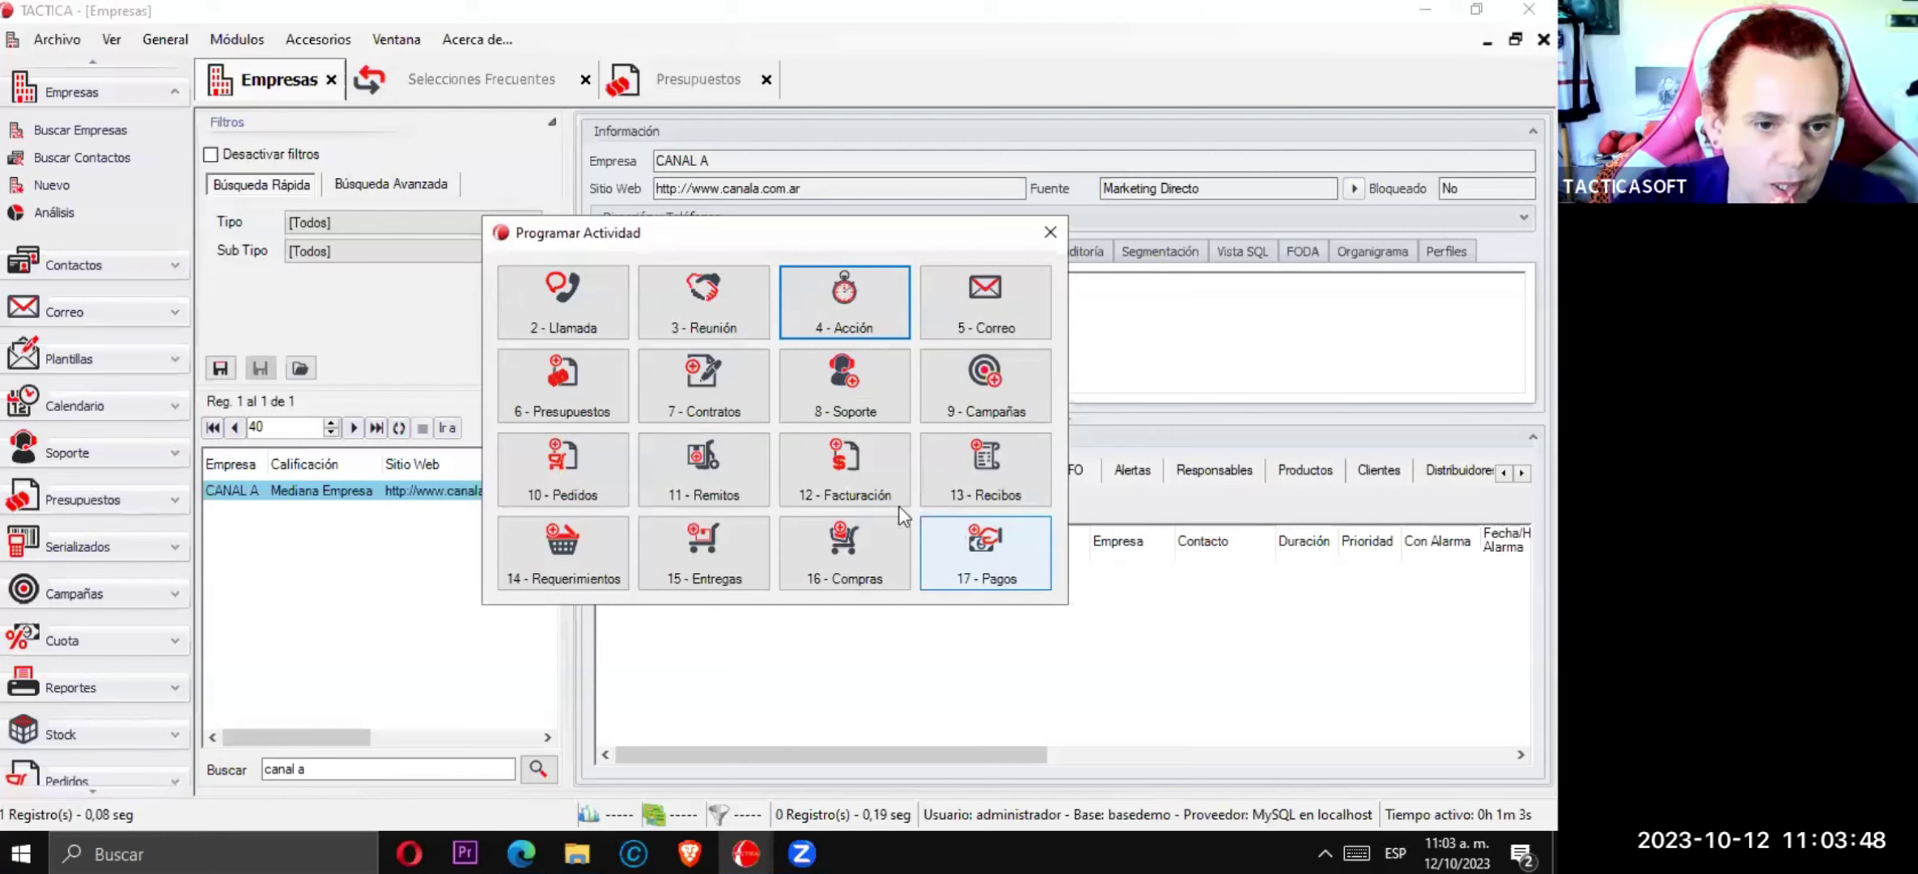
click(580, 389)
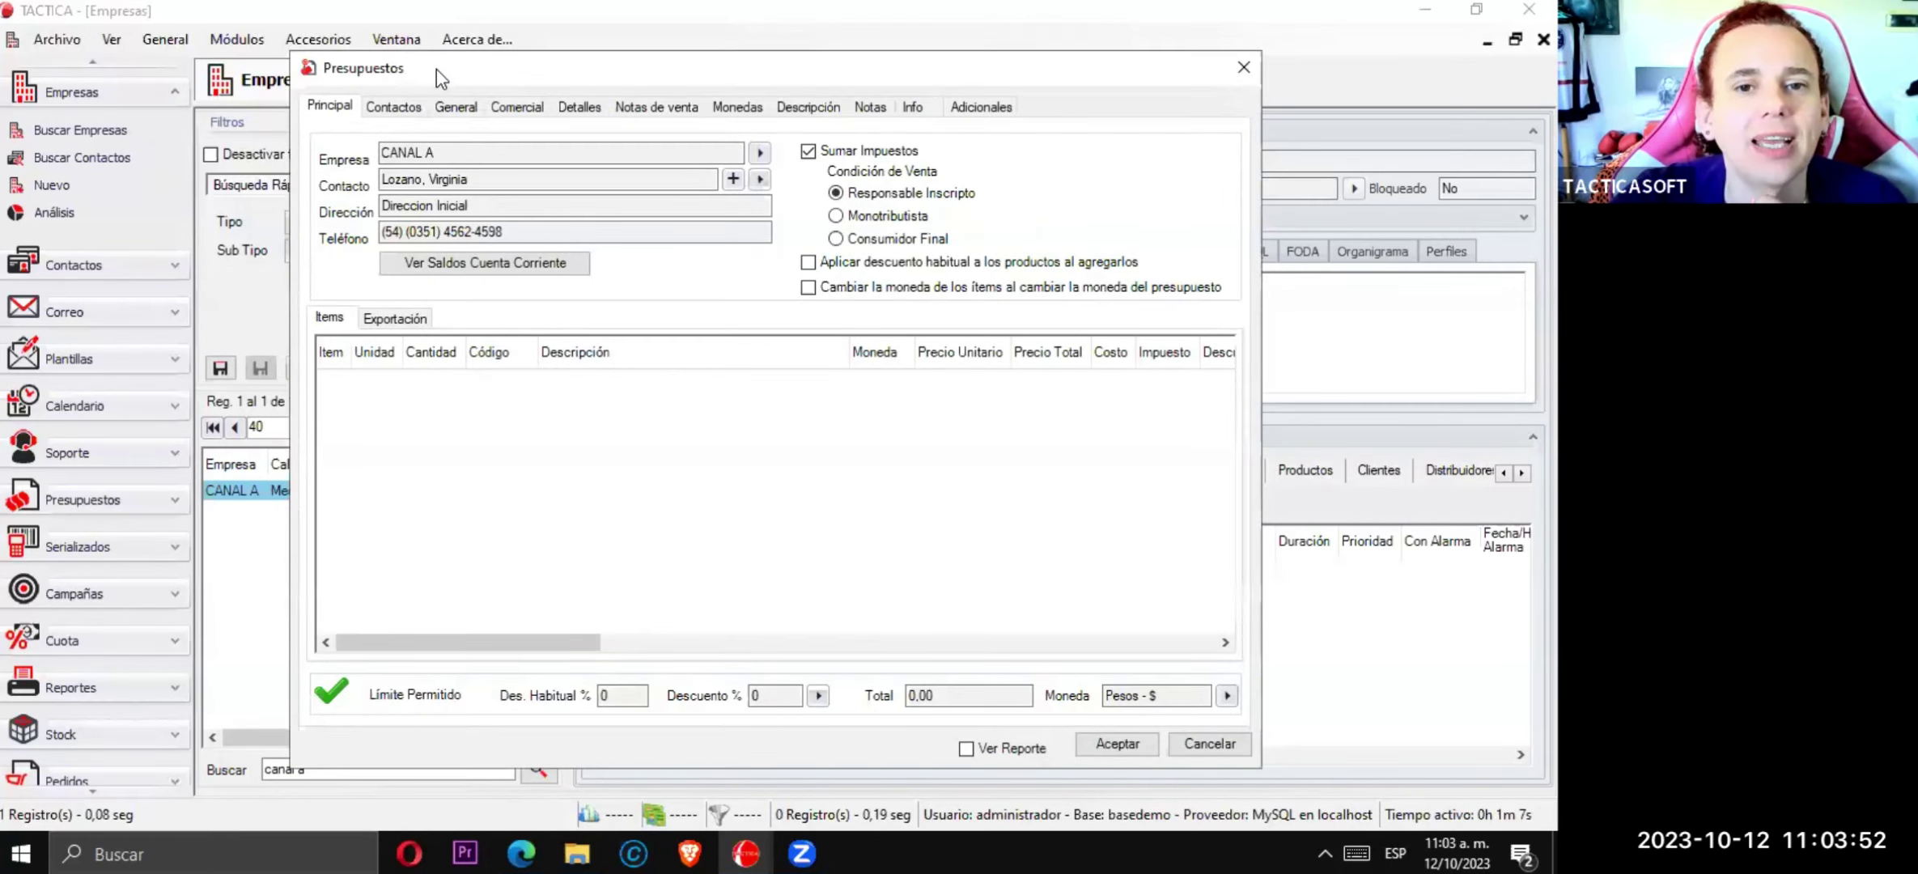
drag(433, 72, 405, 92)
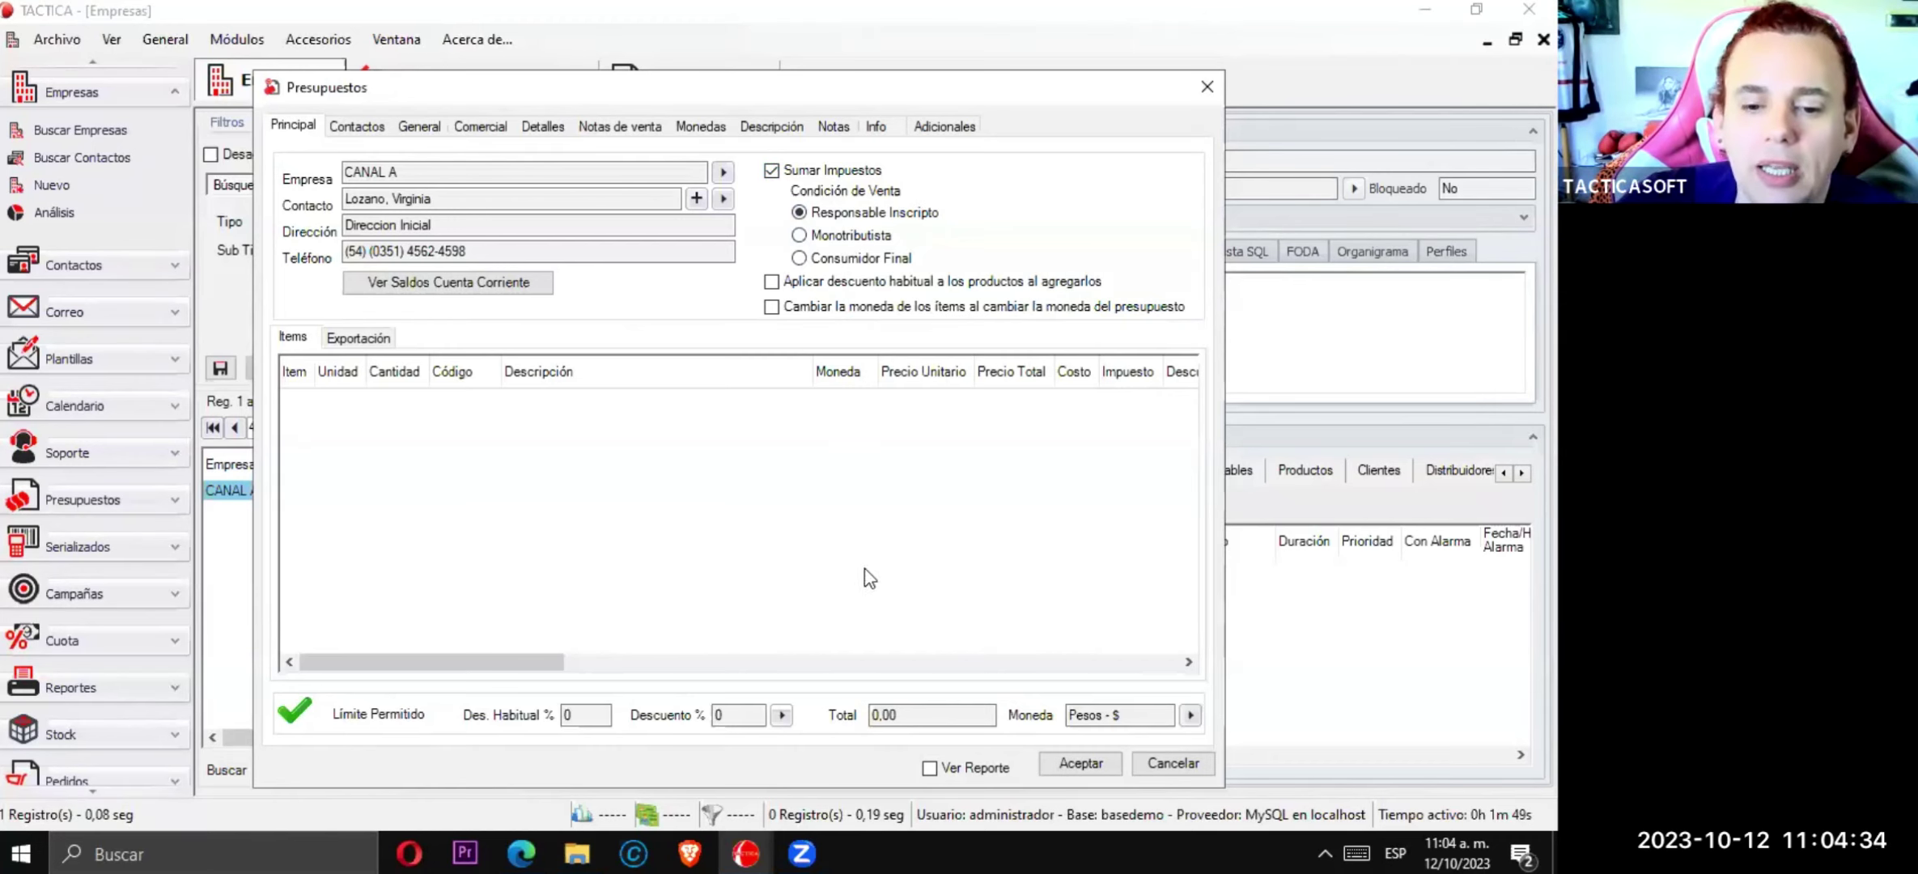
click(929, 768)
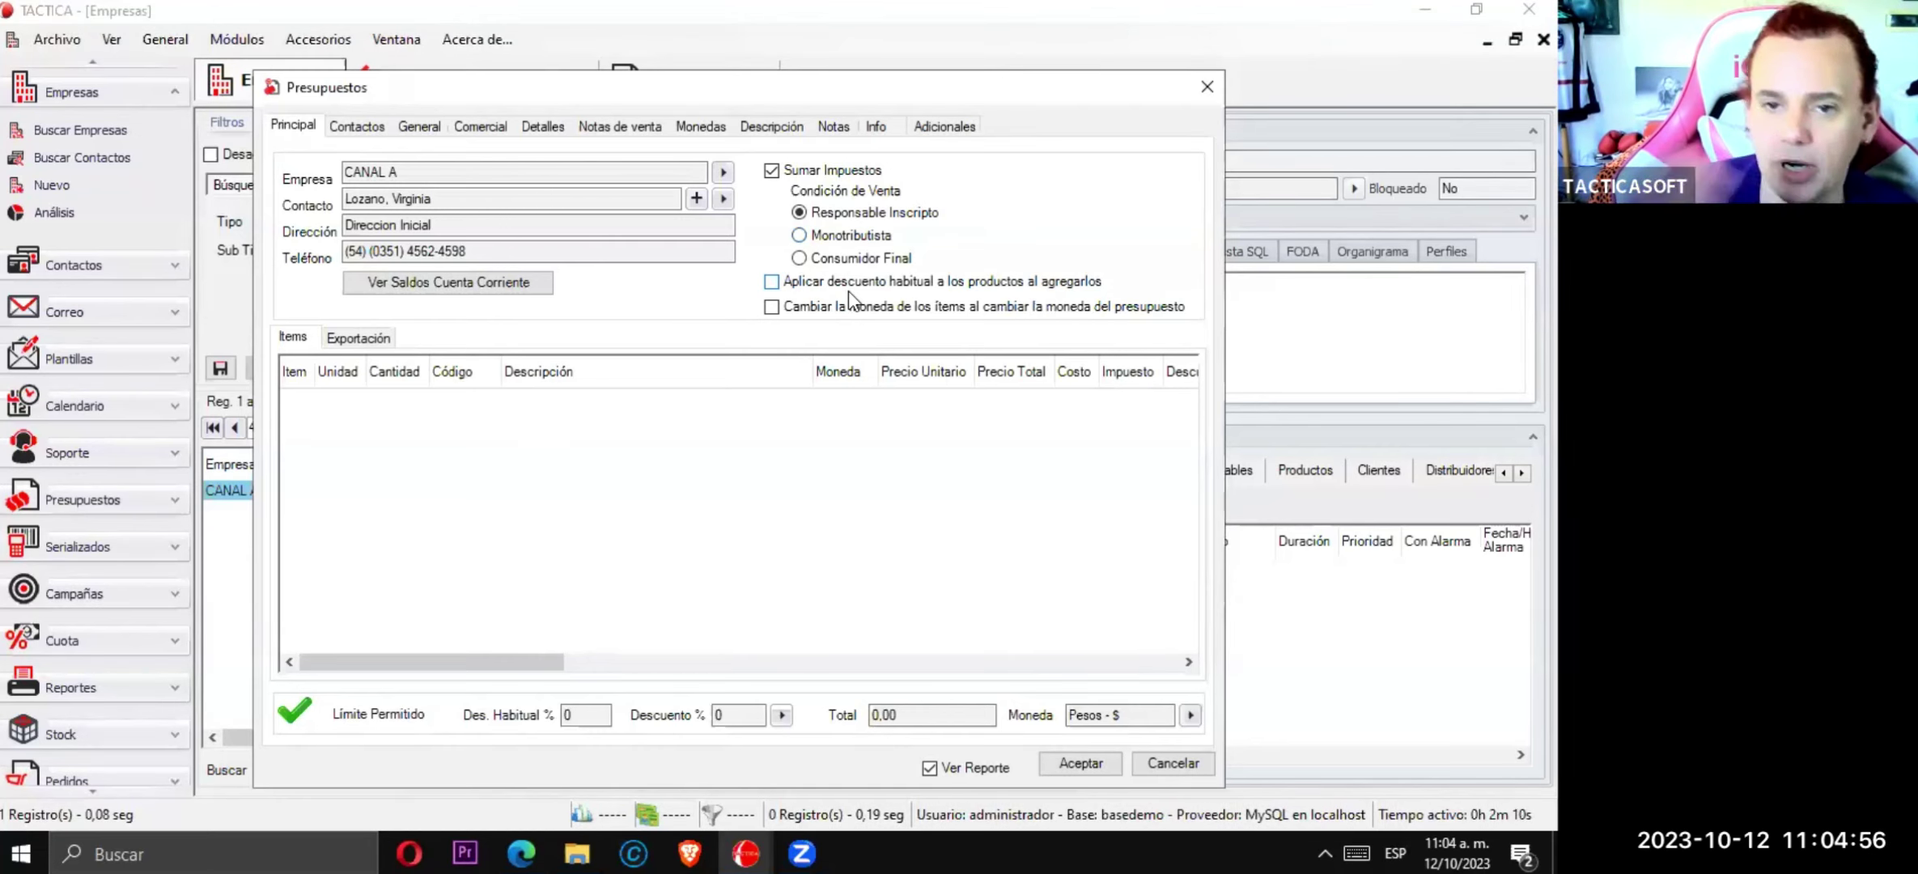
click(850, 240)
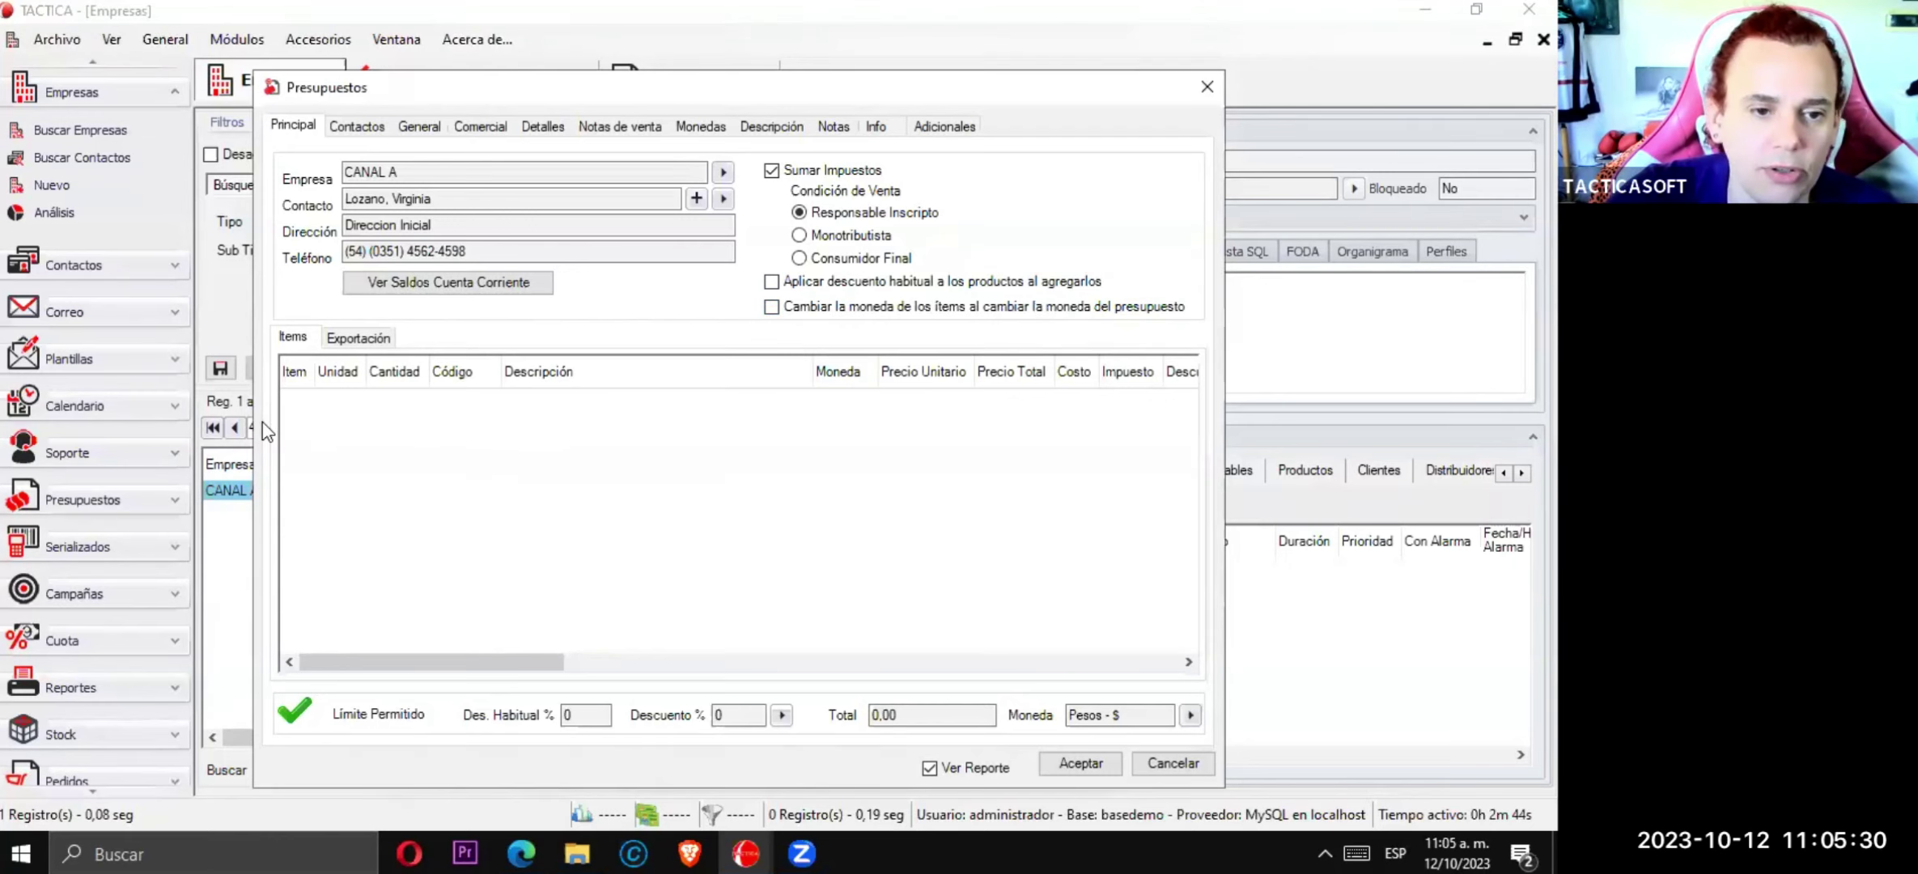
- Open the product matrix from the quote's item list and select the S-Series Library product
right_click(576, 441)
click(653, 385)
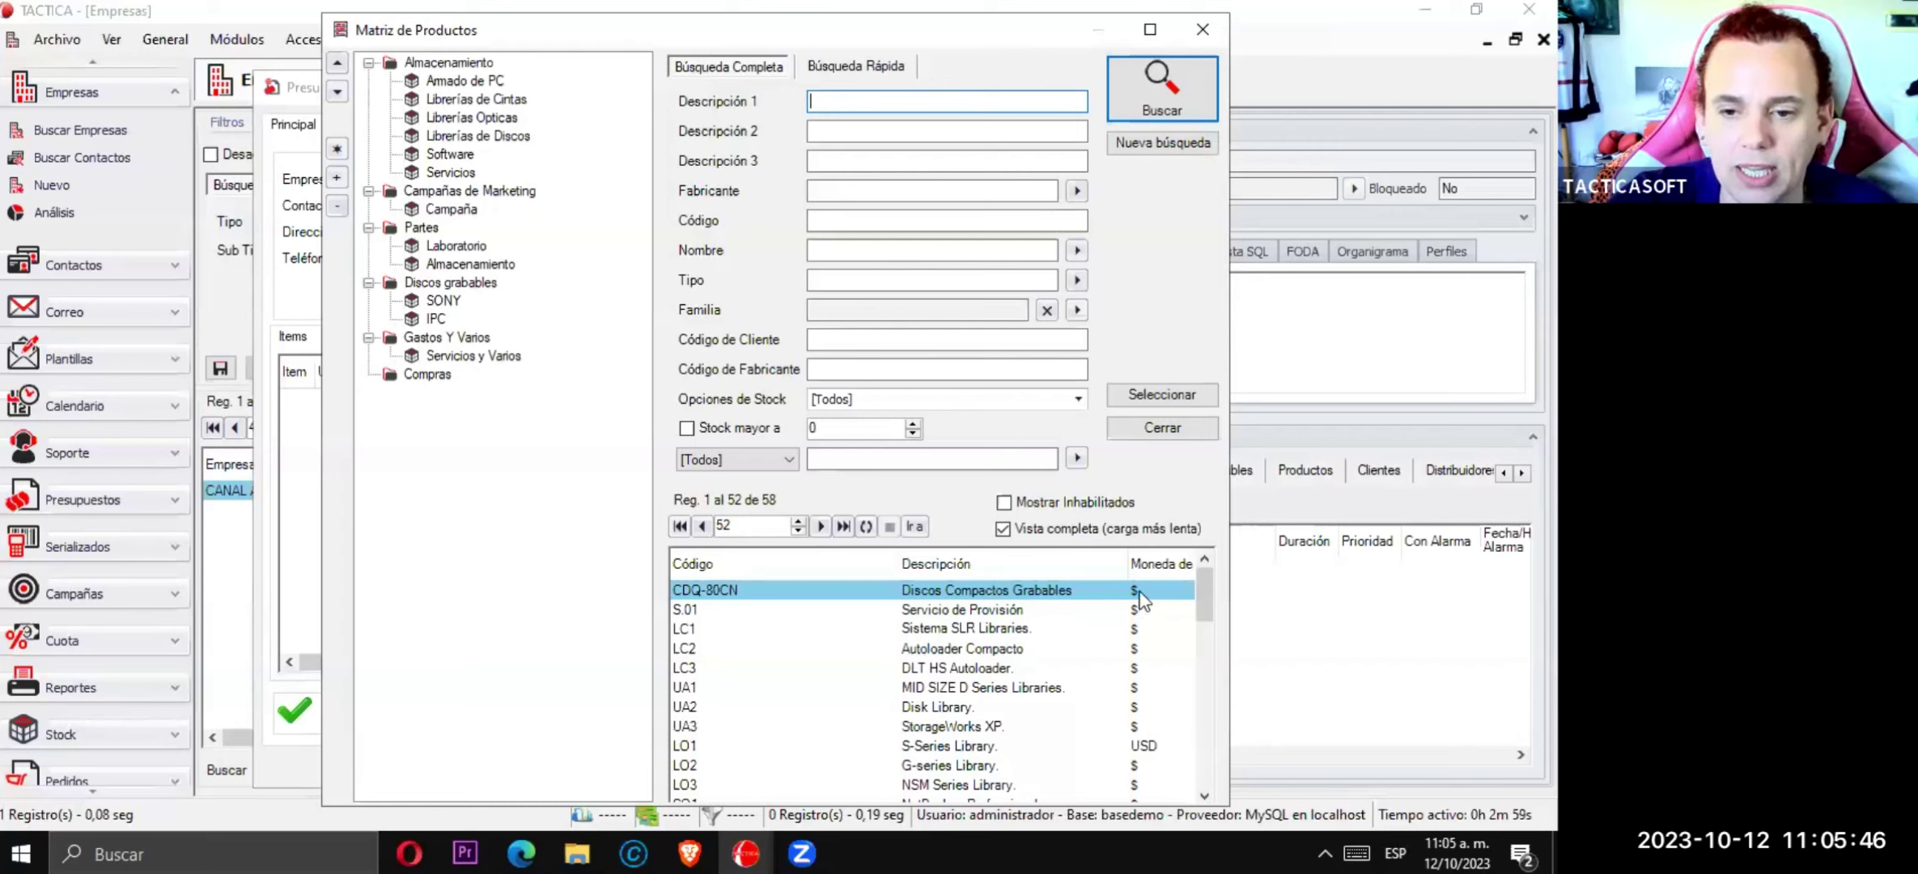
click(923, 745)
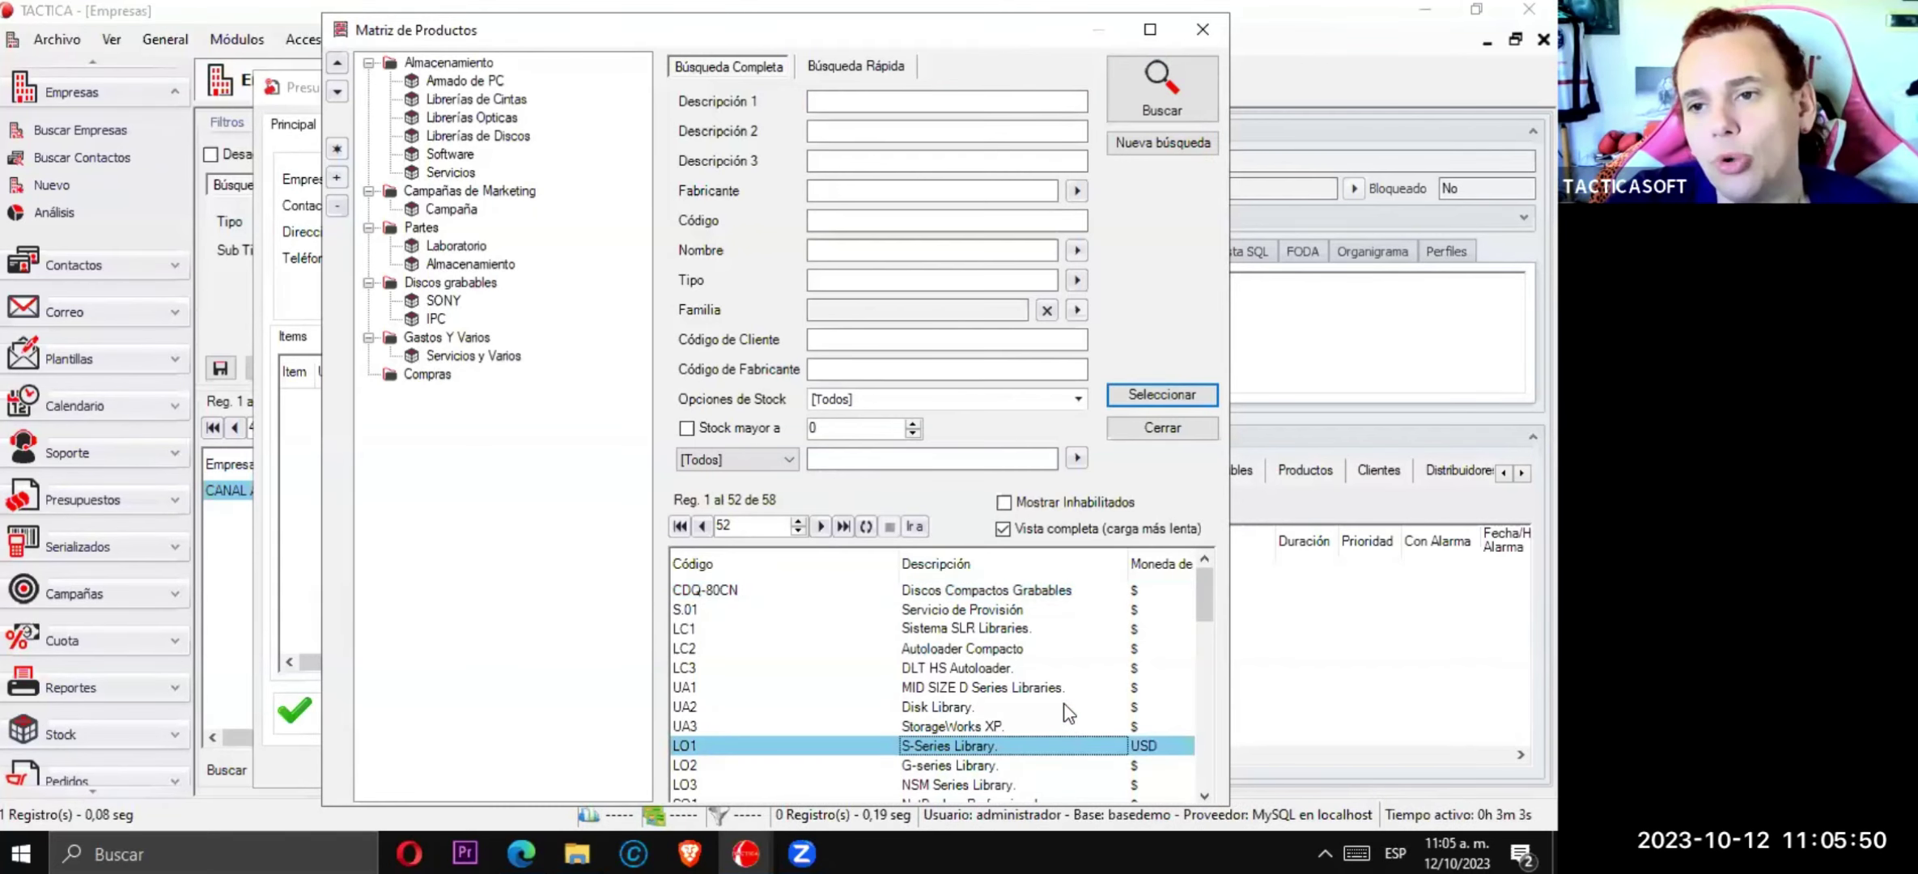
- Examine the list prices and sale currency of product CDQ-80CN in its product record
click(984, 589)
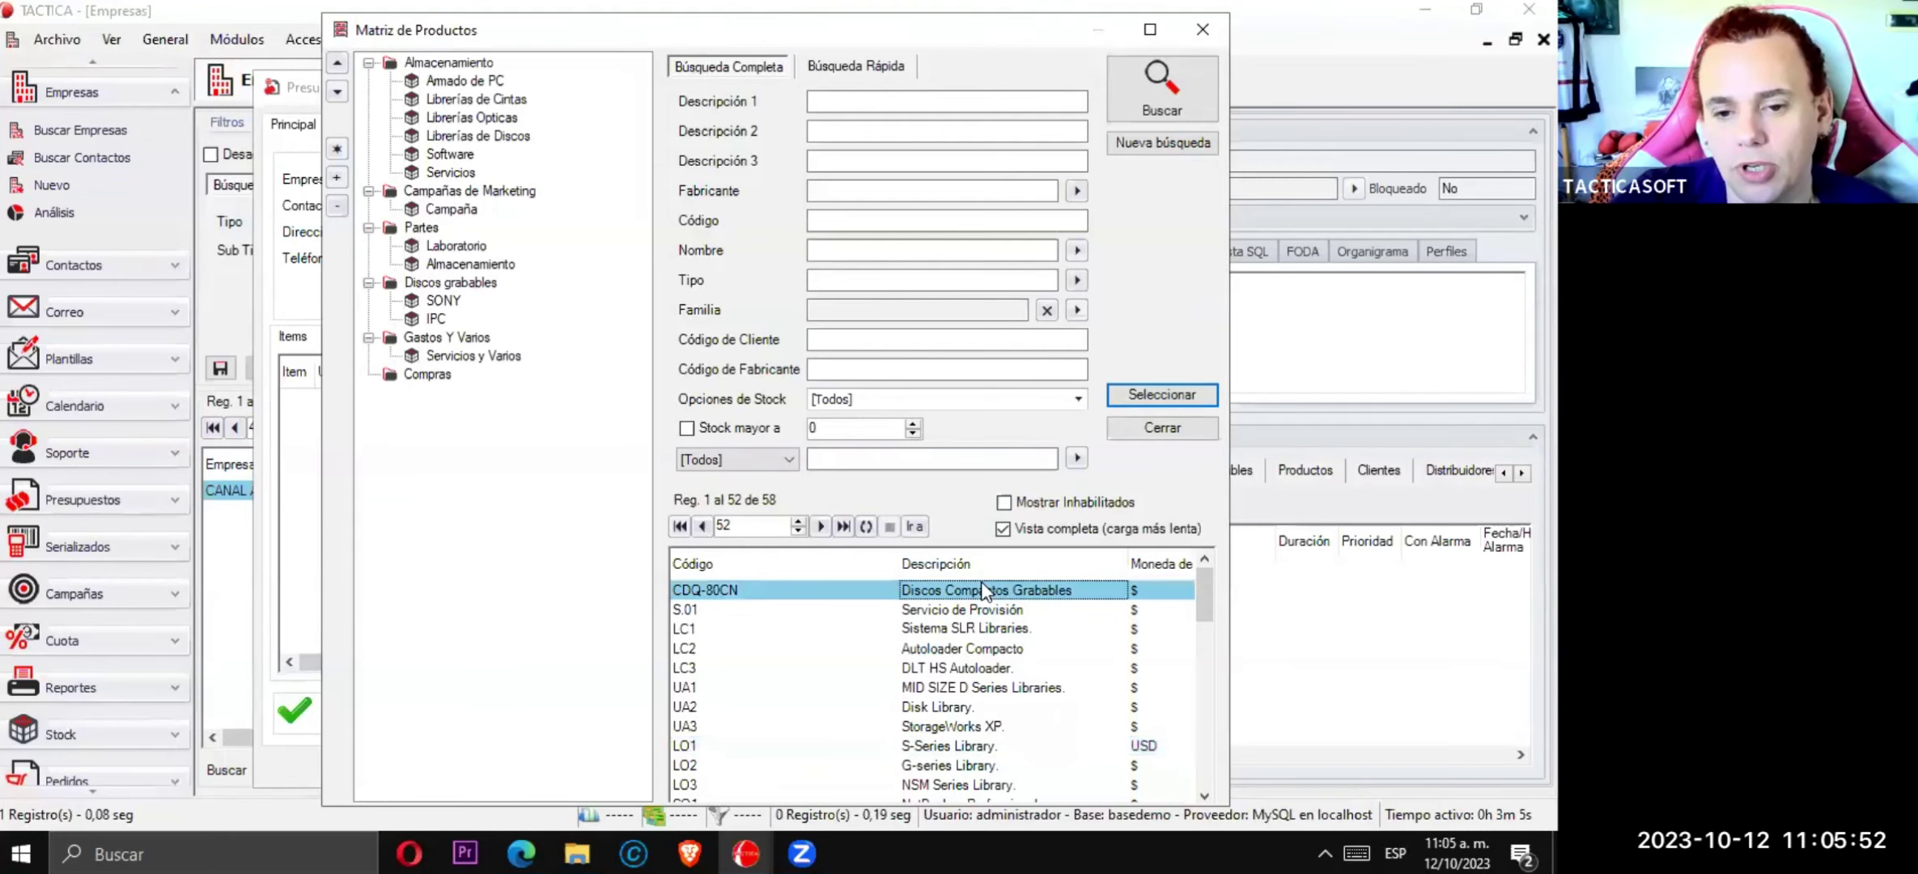
right_click(985, 589)
click(1064, 567)
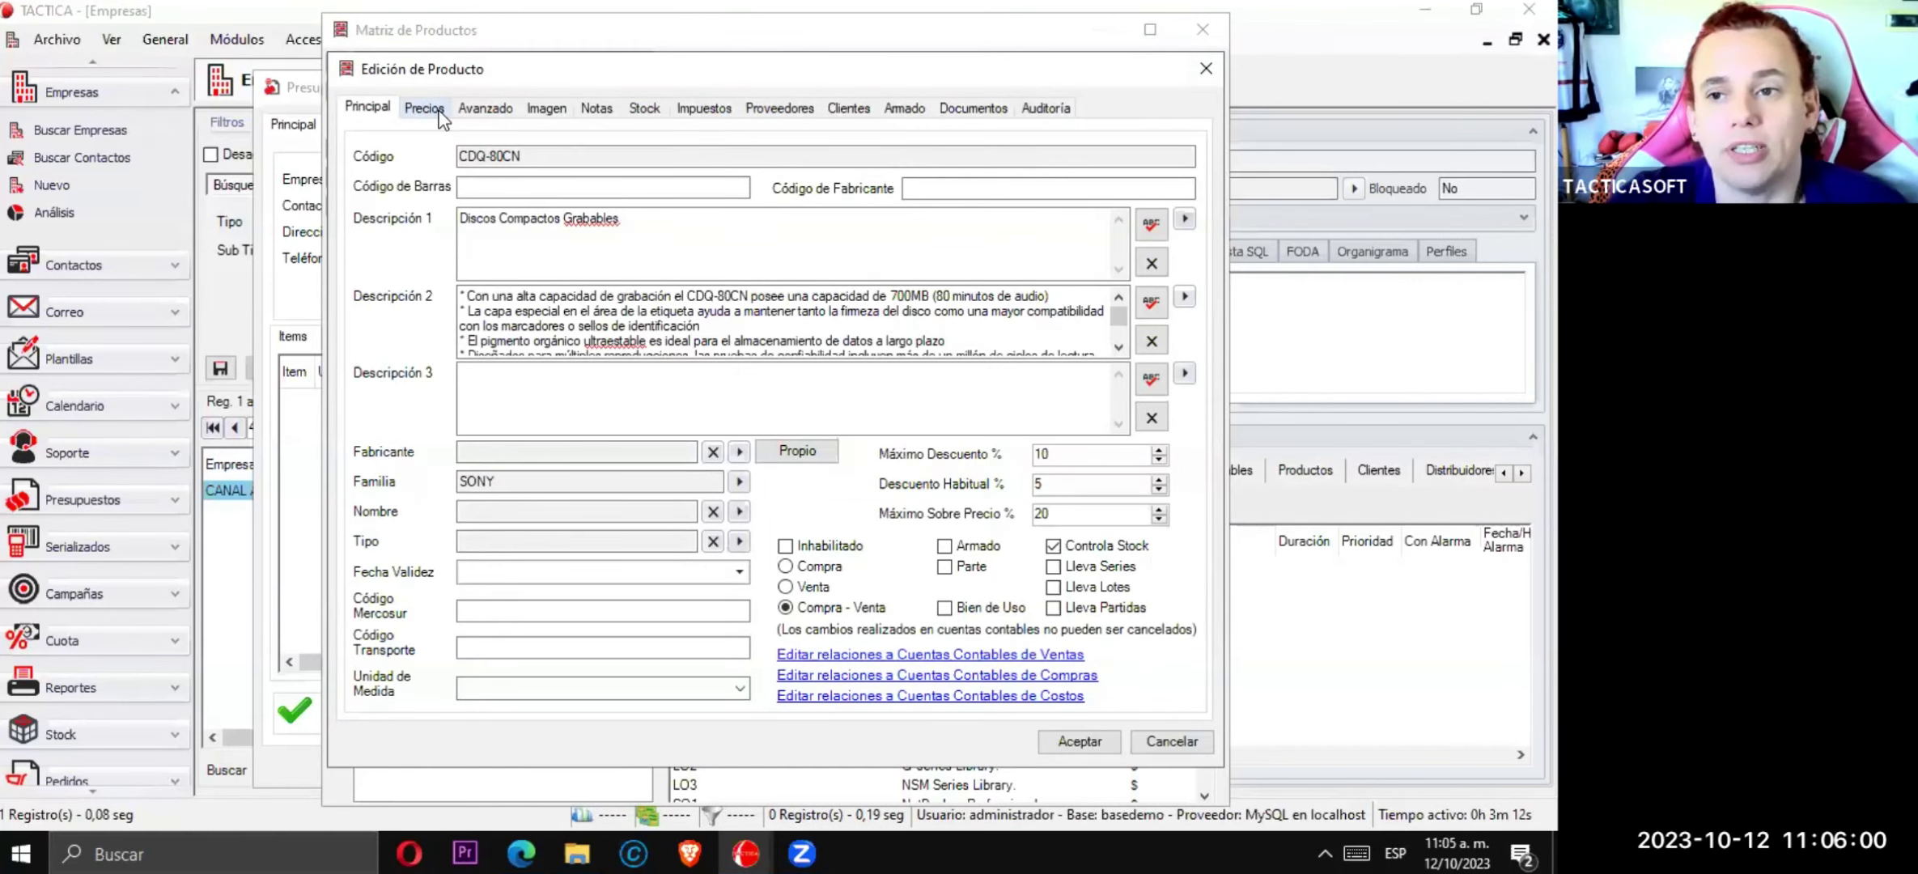
click(437, 111)
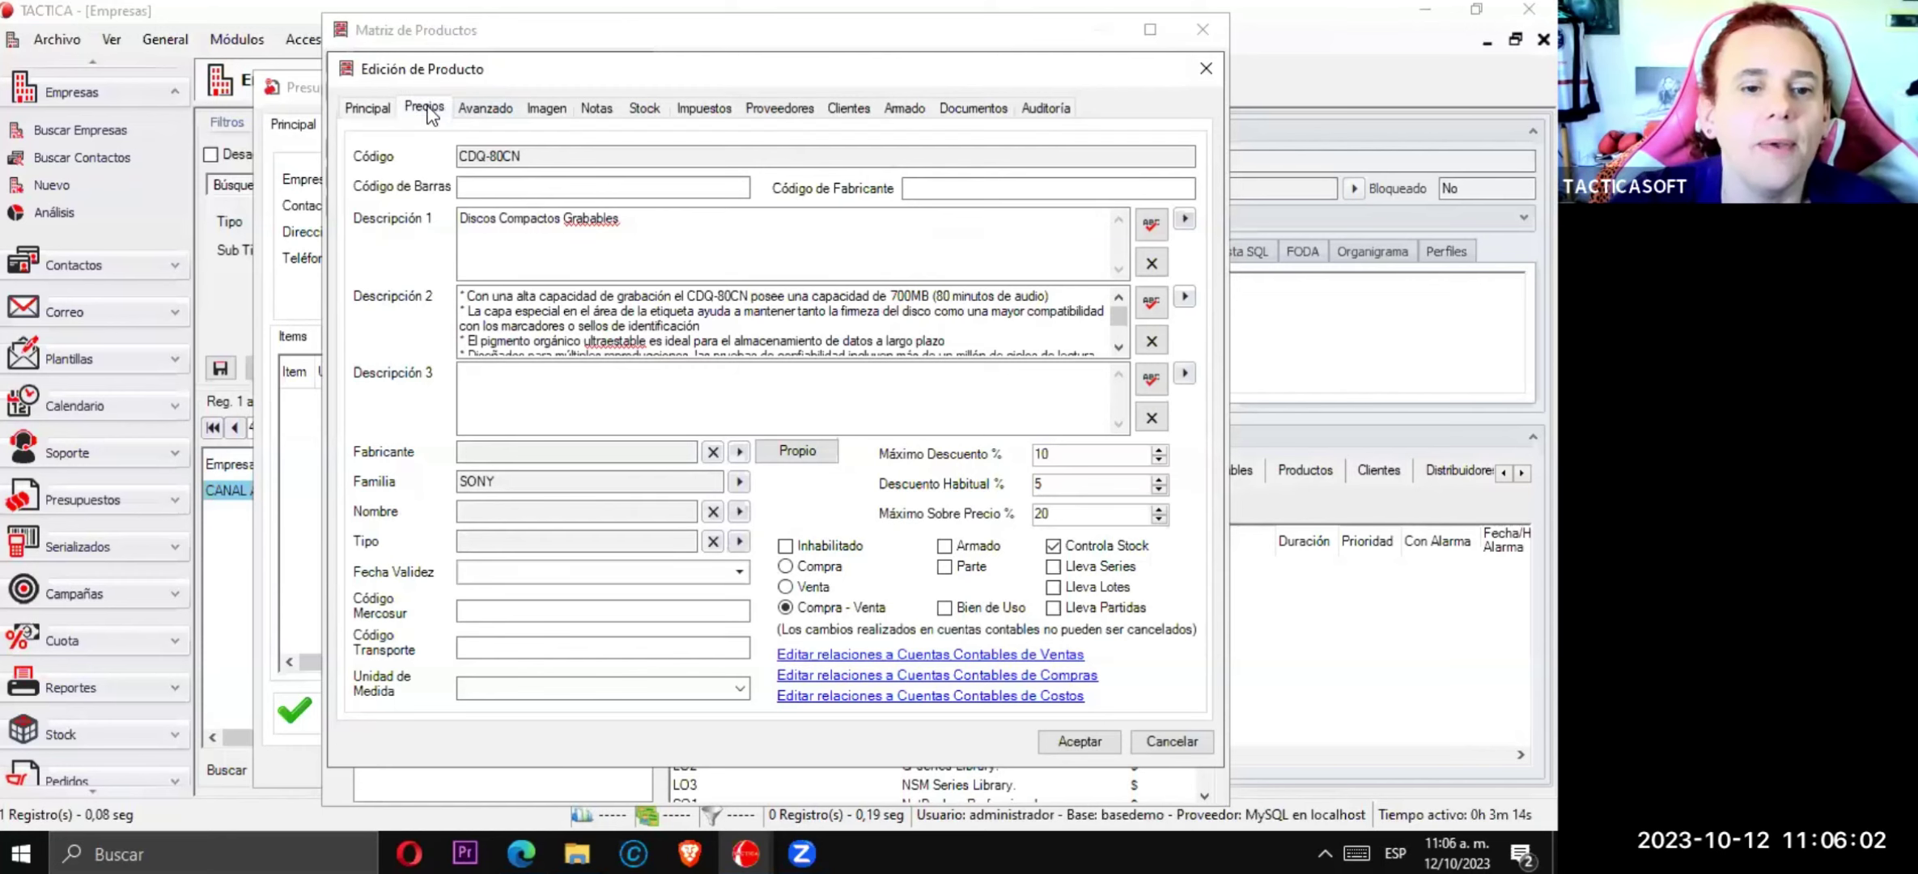
drag(1061, 451, 992, 450)
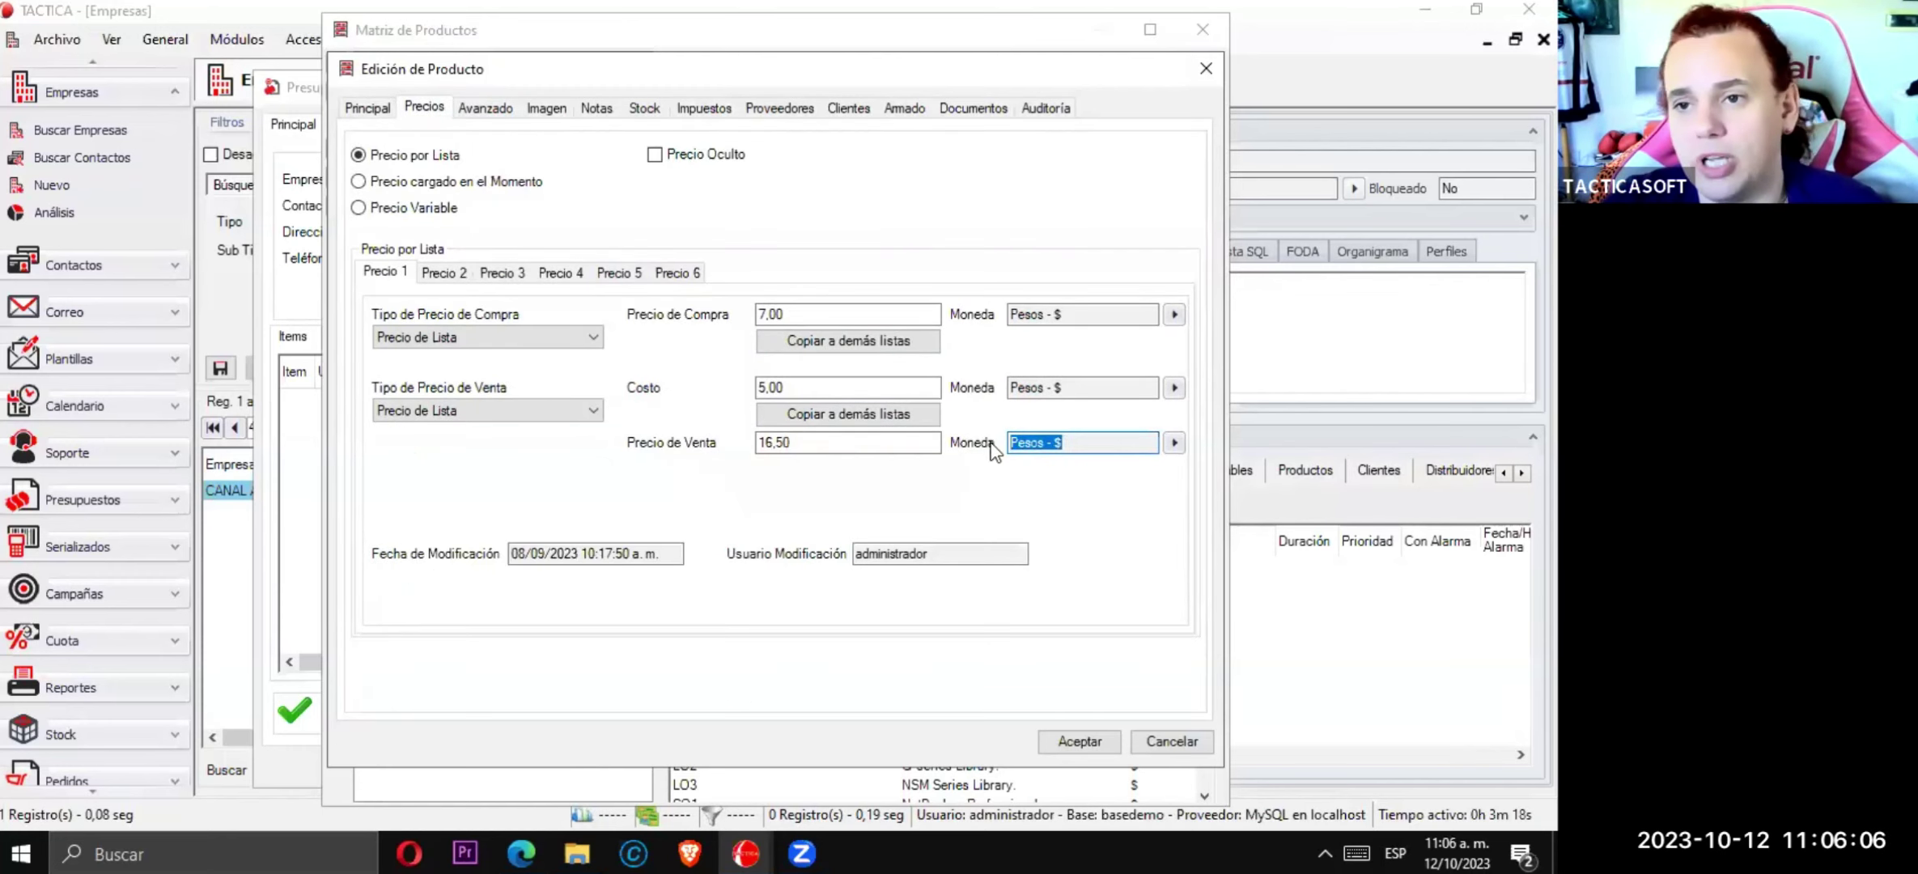
click(1110, 739)
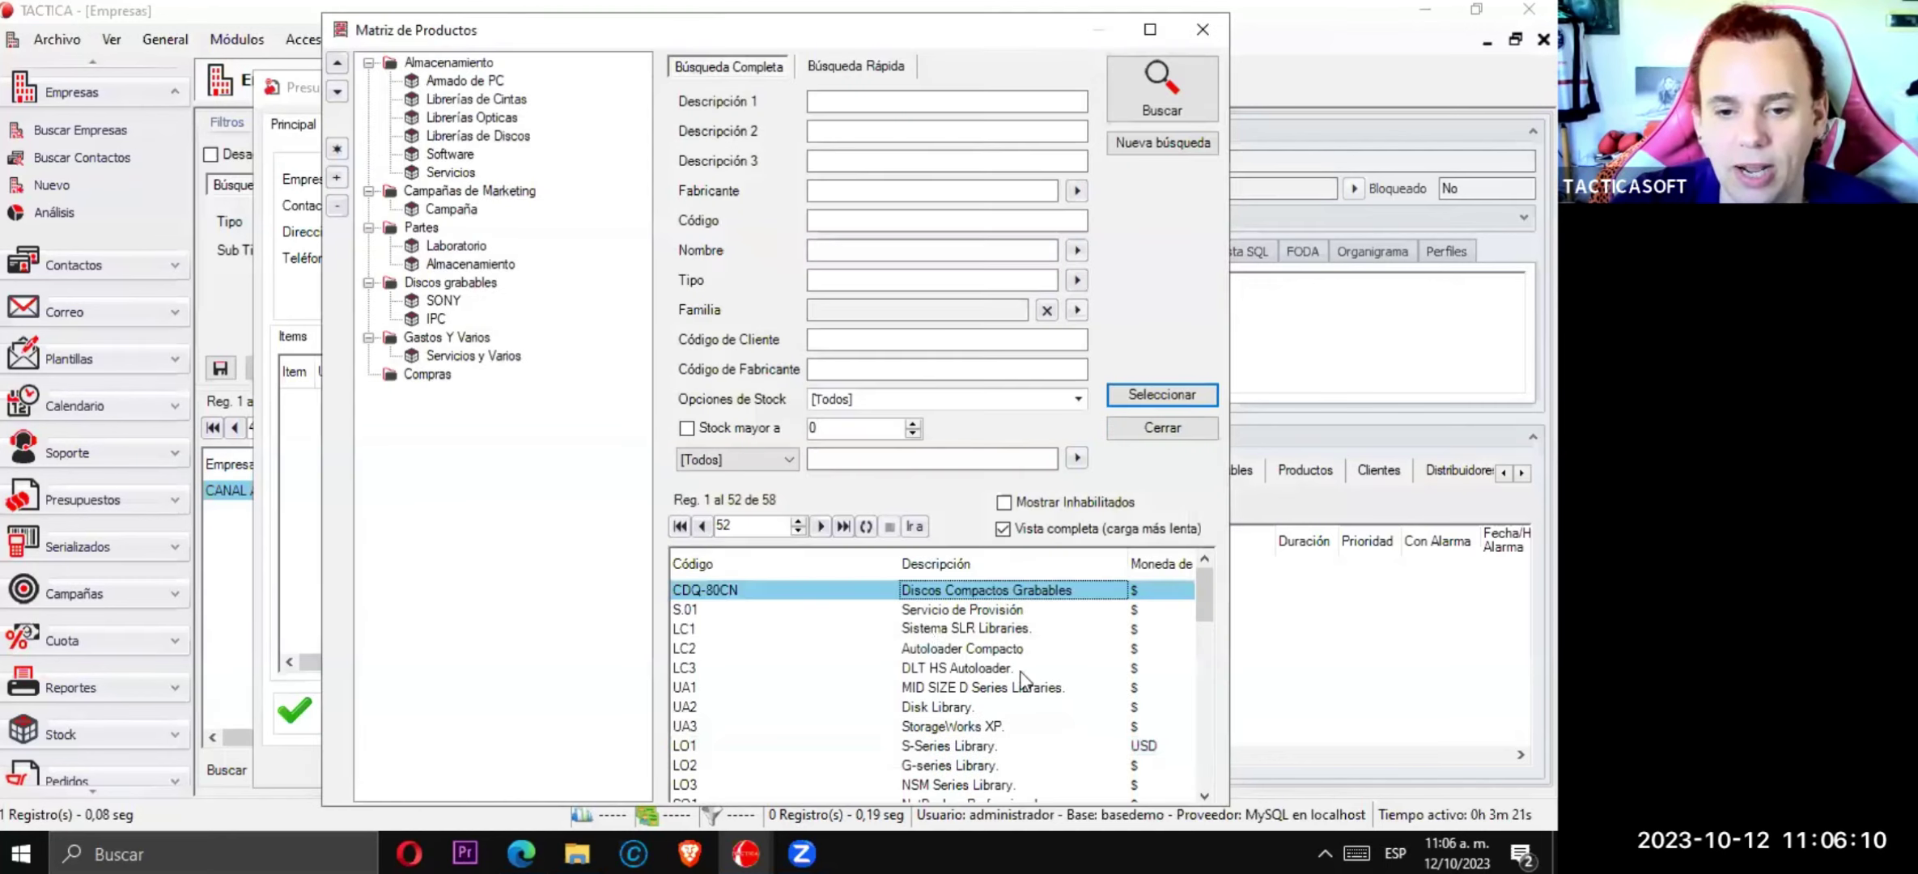
- Add product CDQ-80CN, Discos Compactos Grabables, to the quote with a unit price of 500
double_click(939, 593)
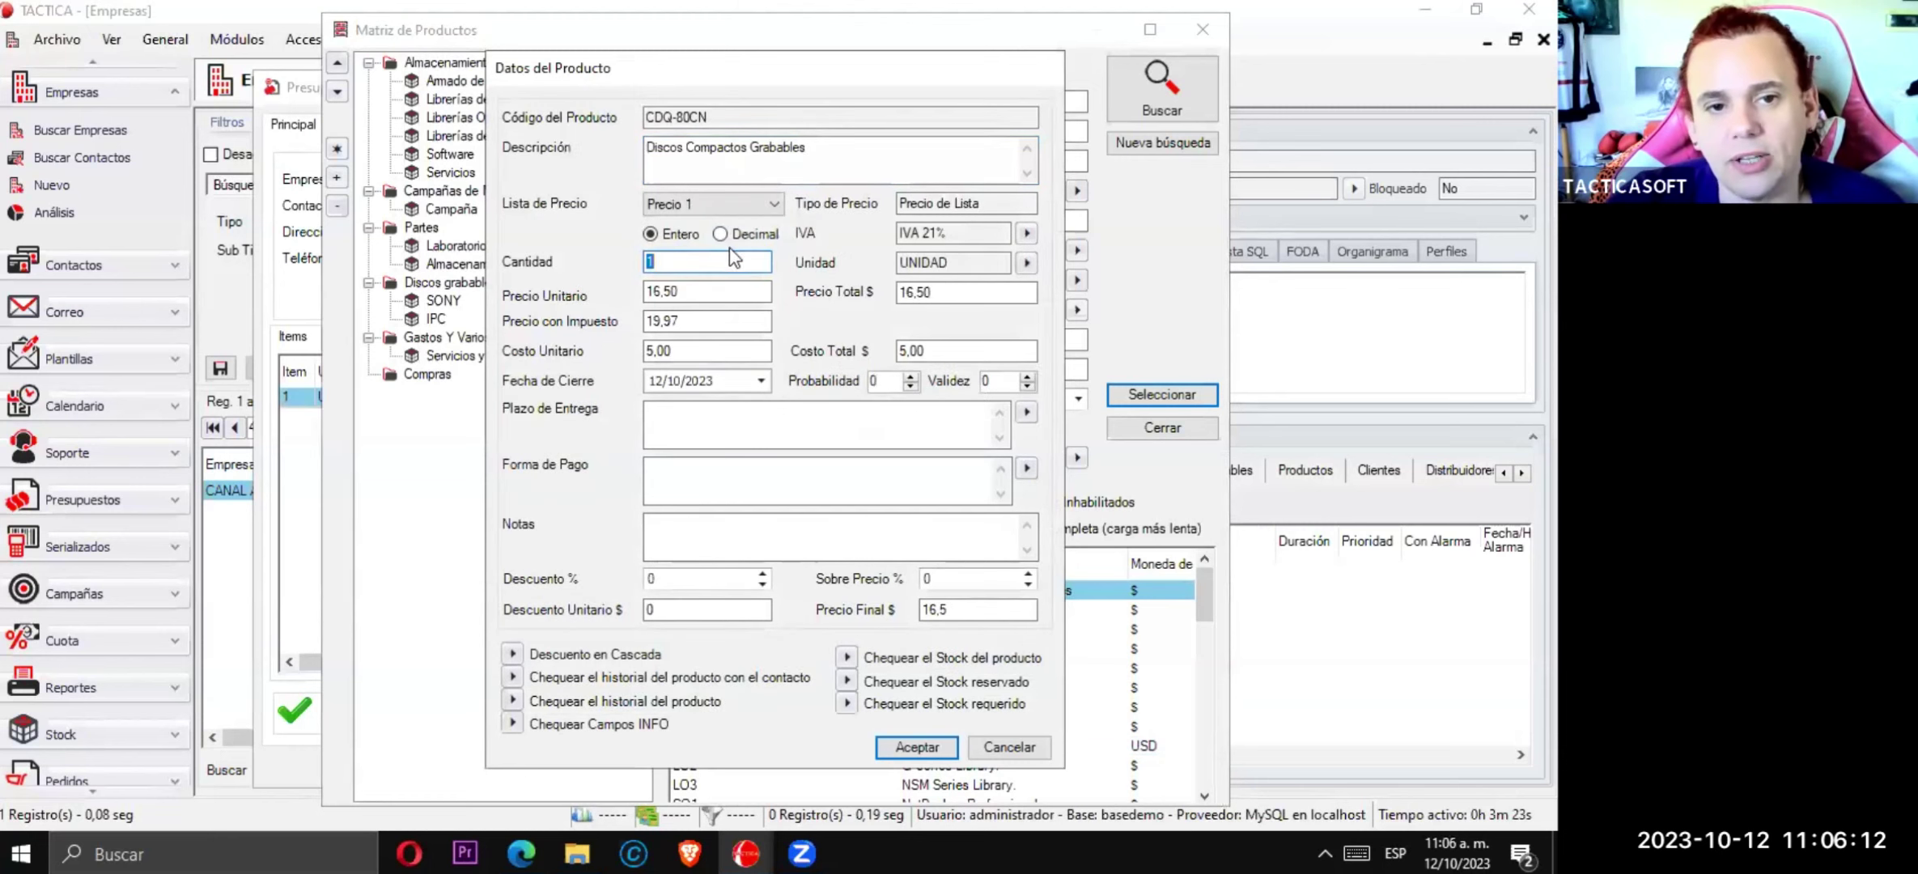
key(Tab)
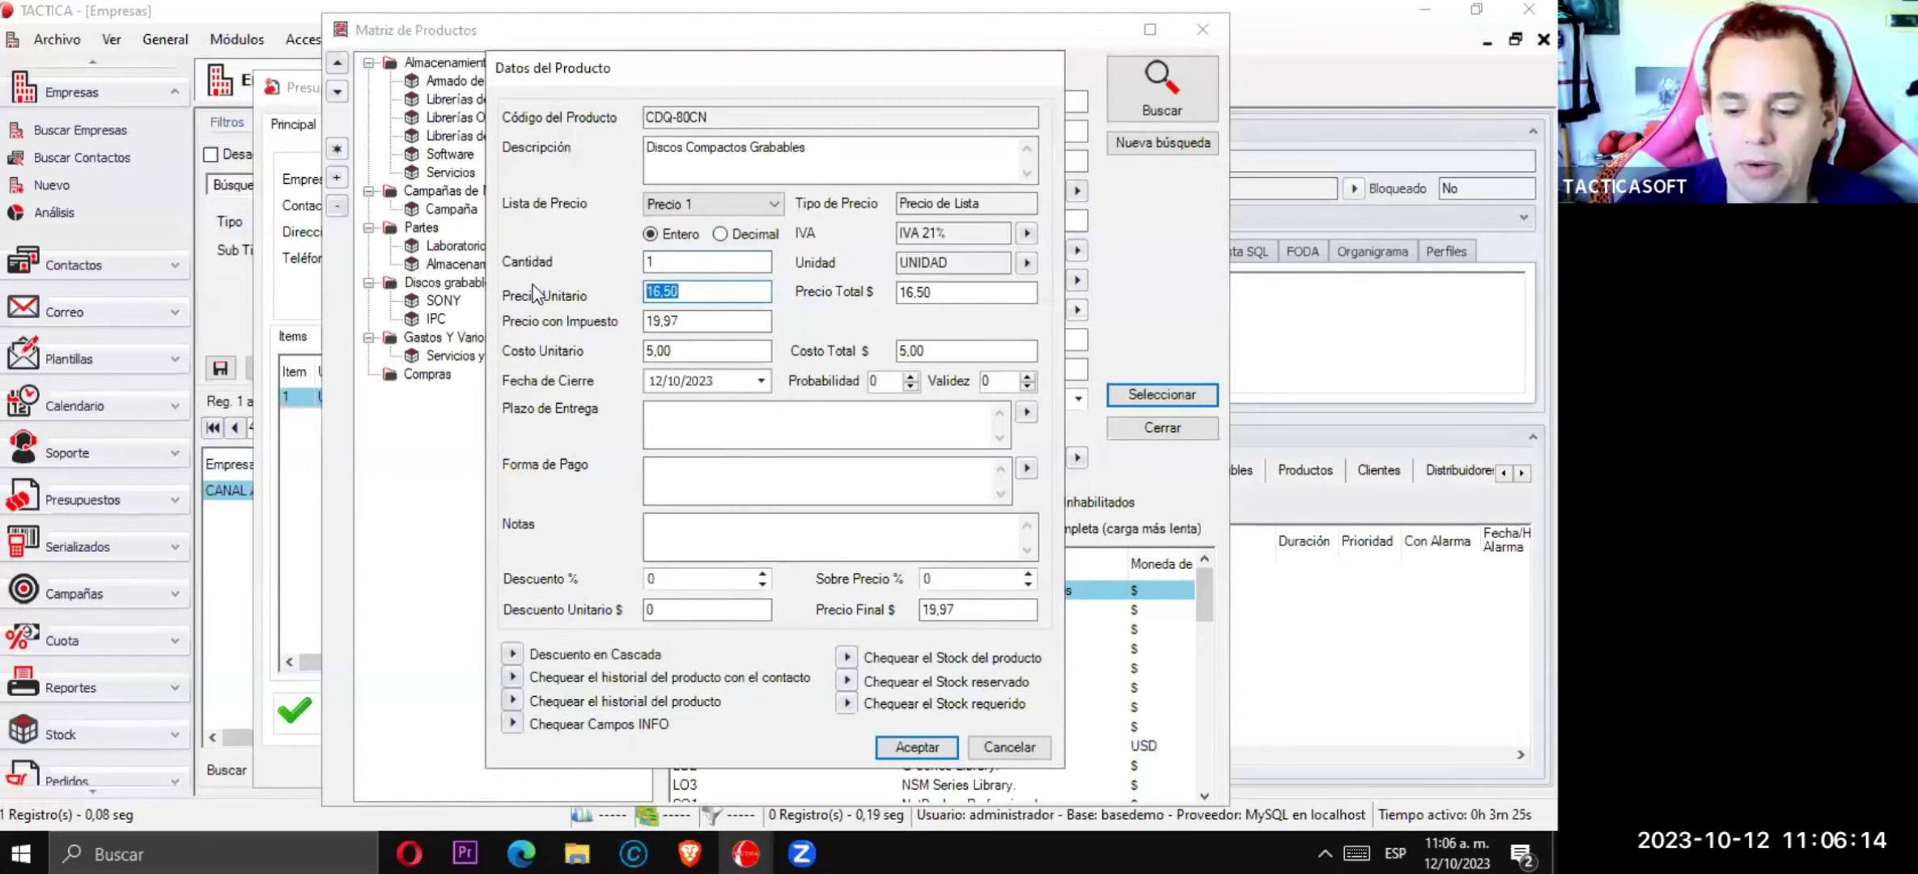
text(500)
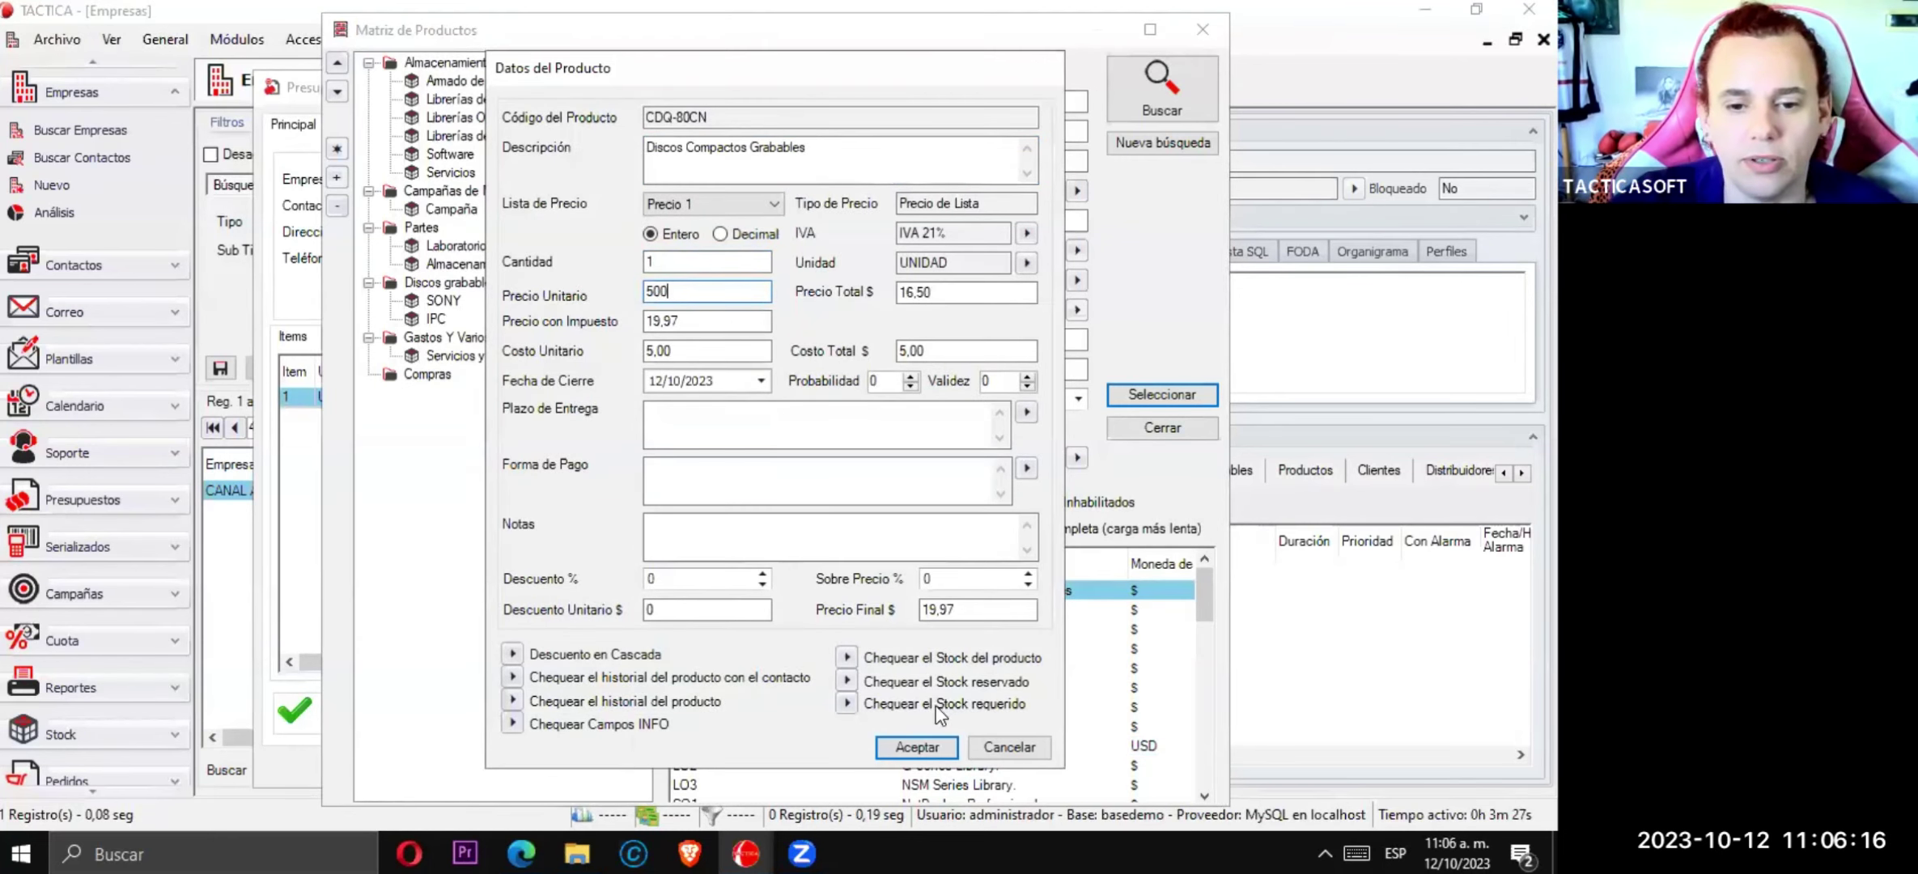
click(916, 746)
- Add product LO1, S-Series Library, with a unit price of 1.000,00, accepting the outdated exchange rate, and return to the quote
click(1131, 750)
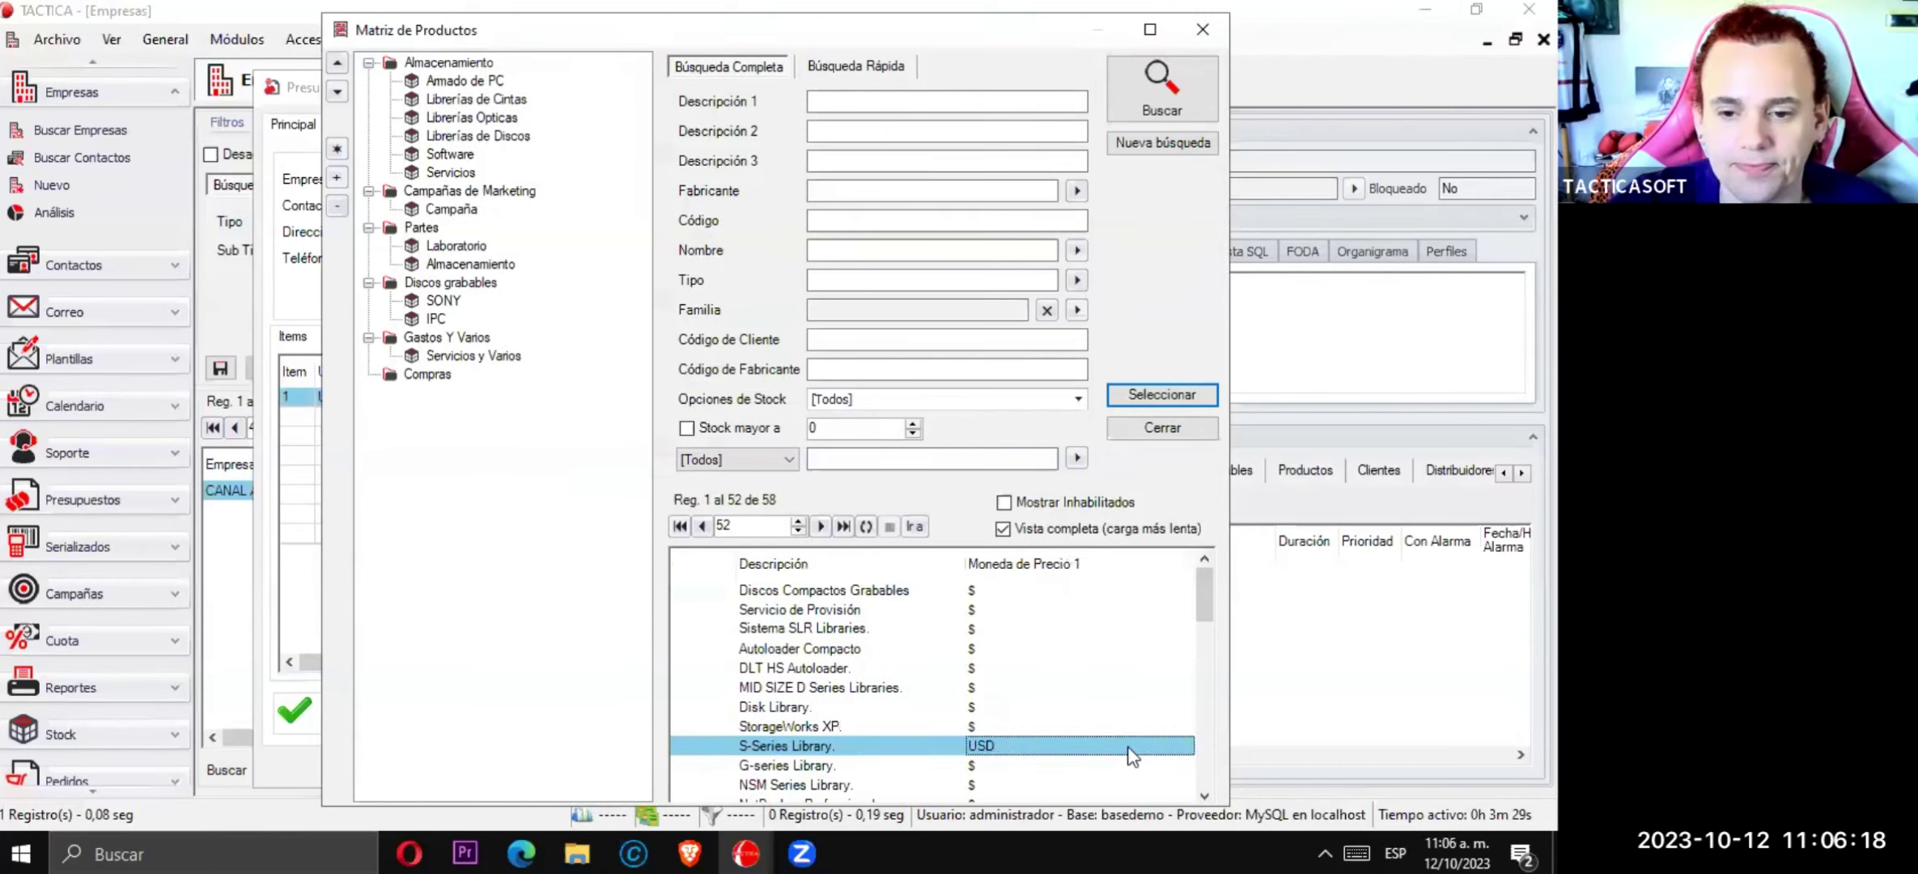
double_click(1131, 751)
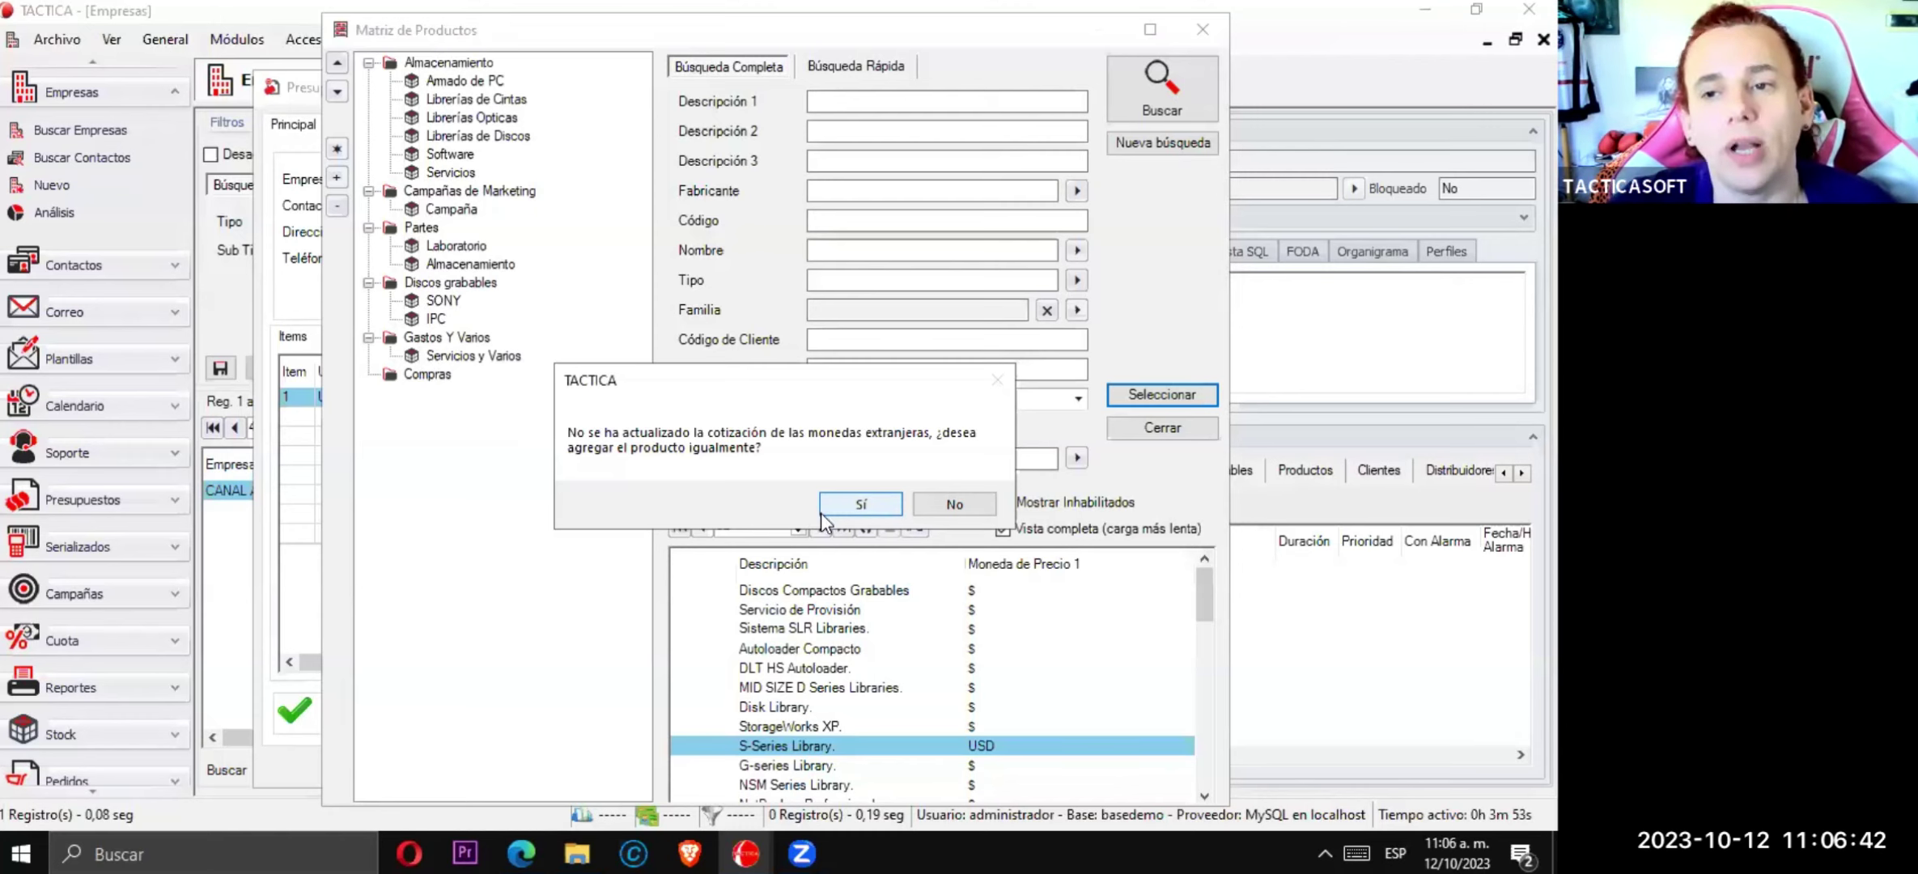
click(861, 513)
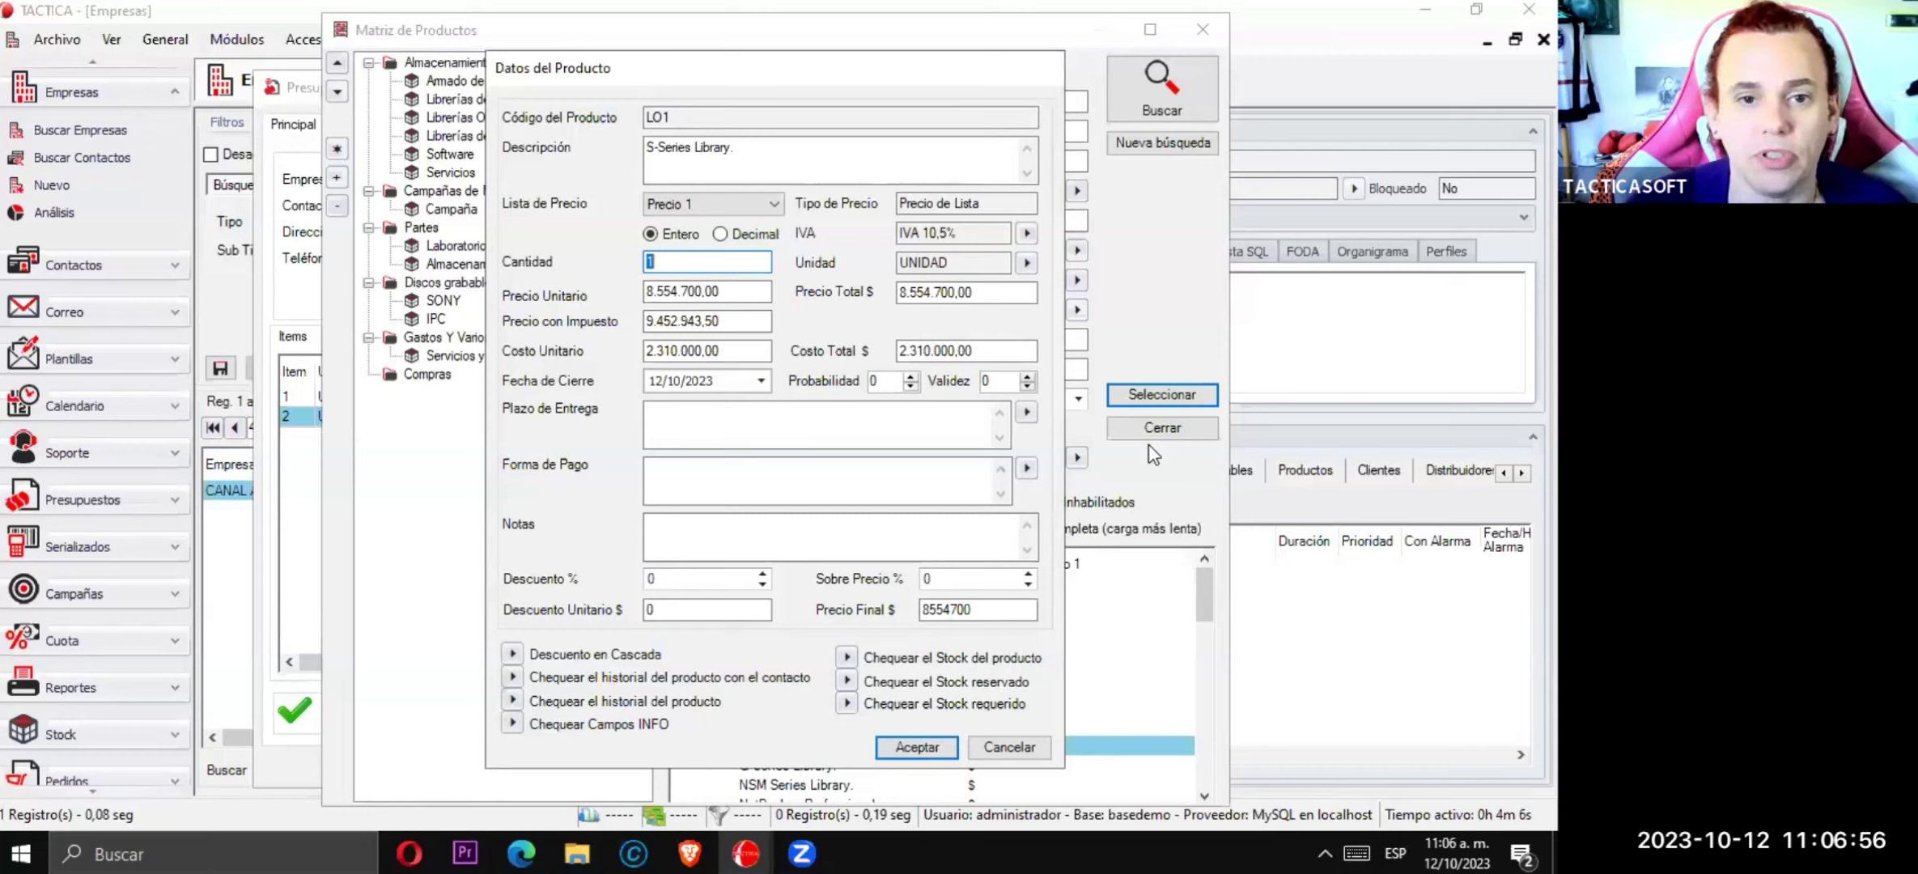
click(732, 292)
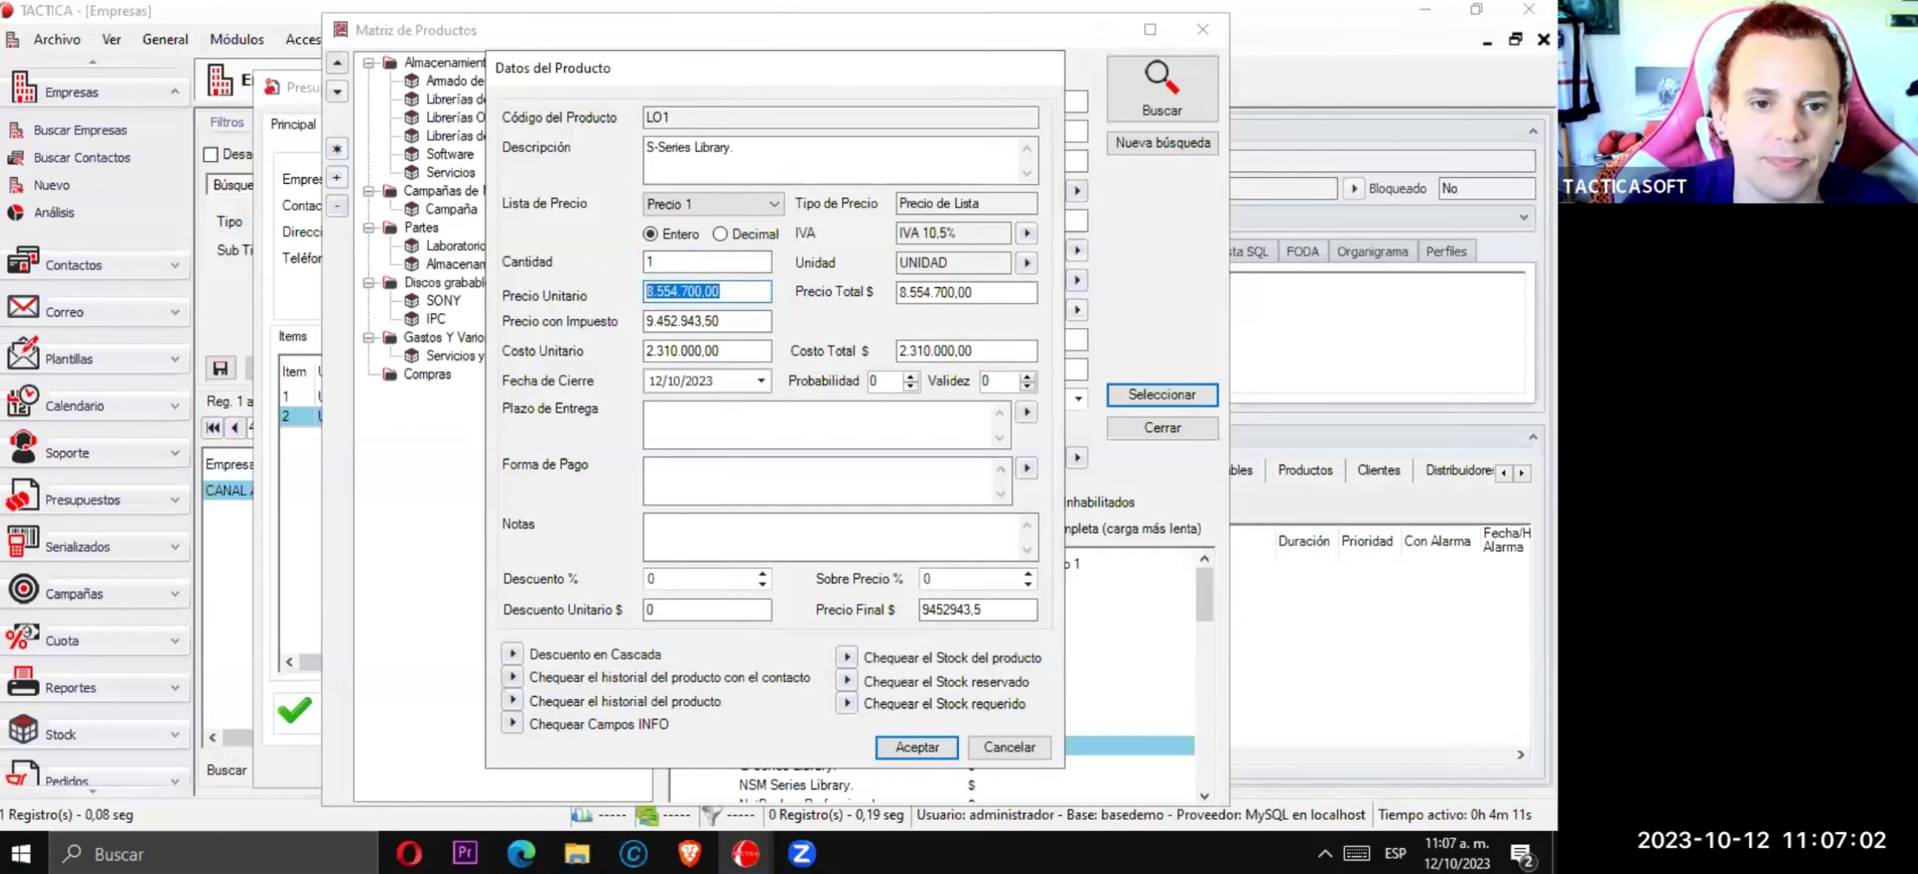
key(Return)
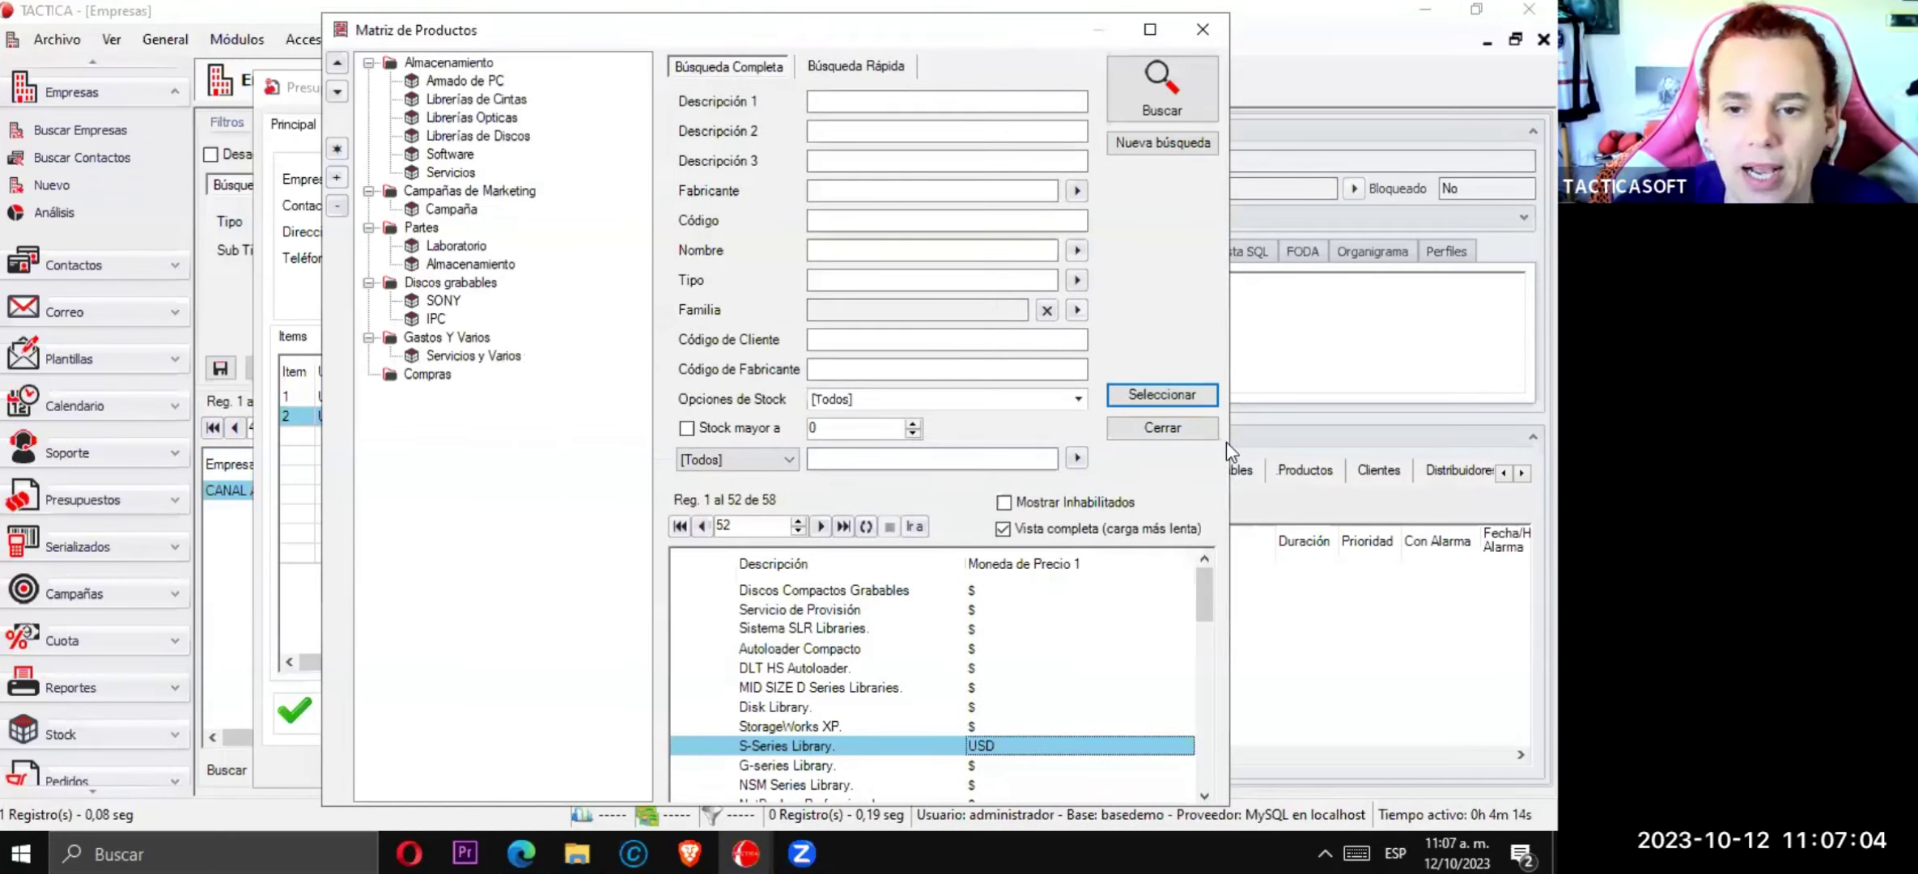
click(1189, 435)
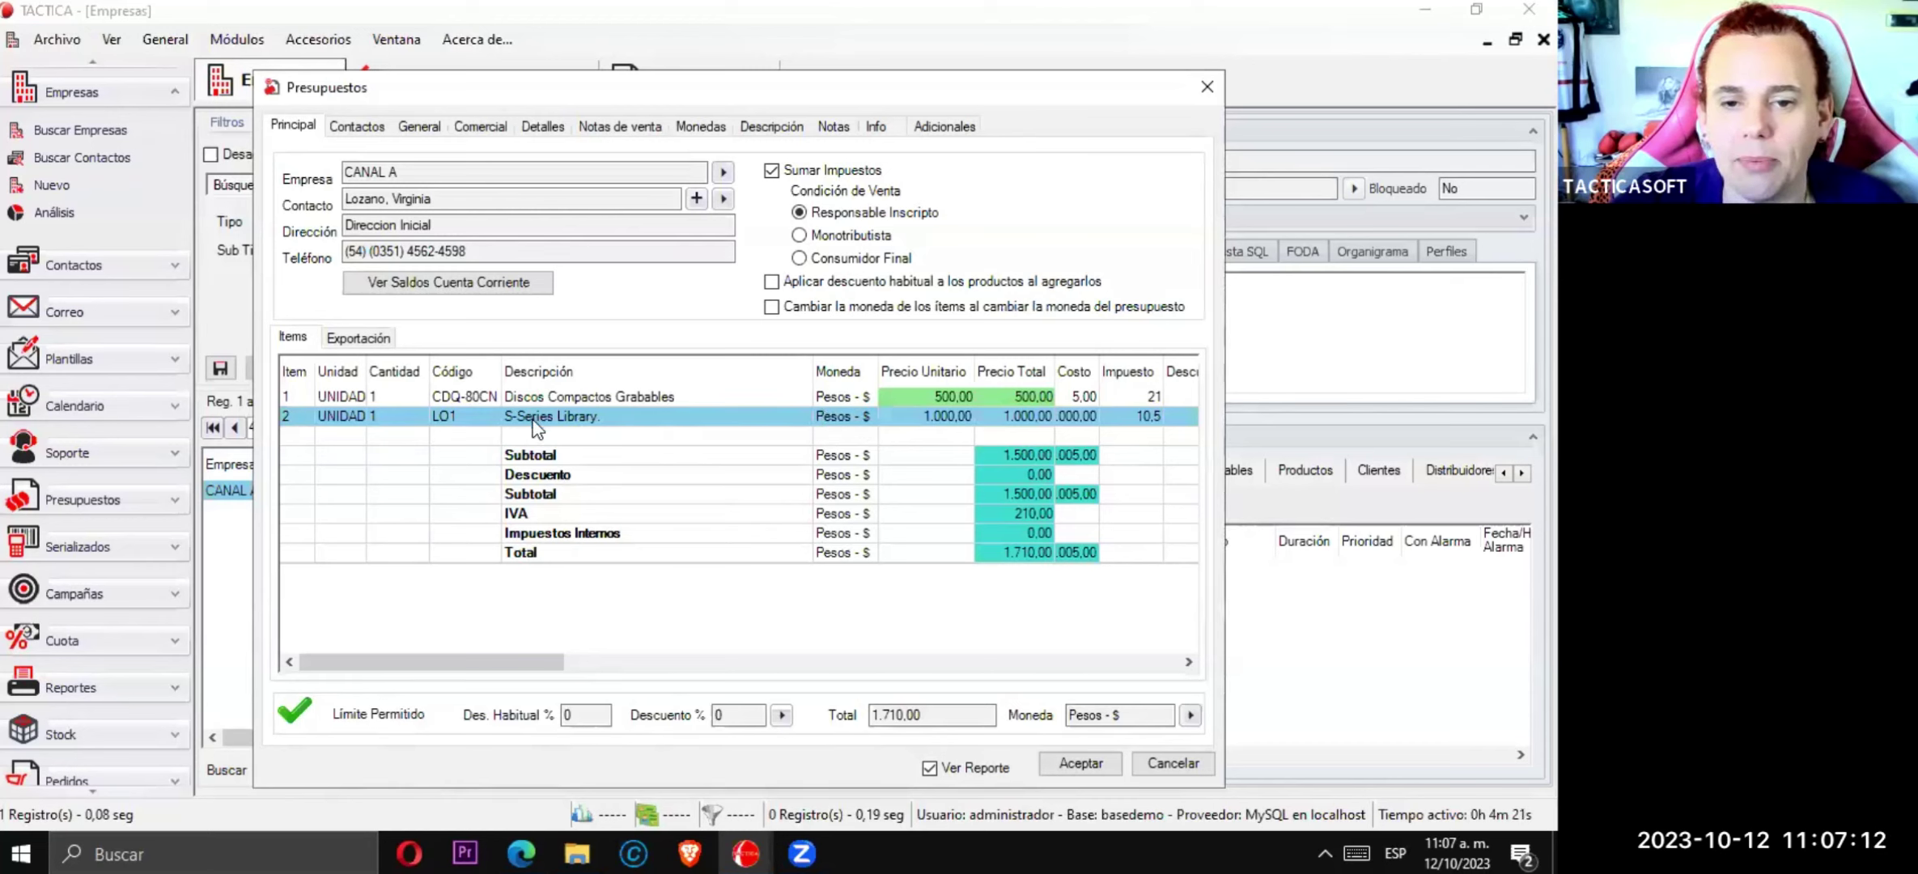
- Make the items' currency follow the quote's currency and set the unit price of the S-Series Library item to 8800000
click(1190, 715)
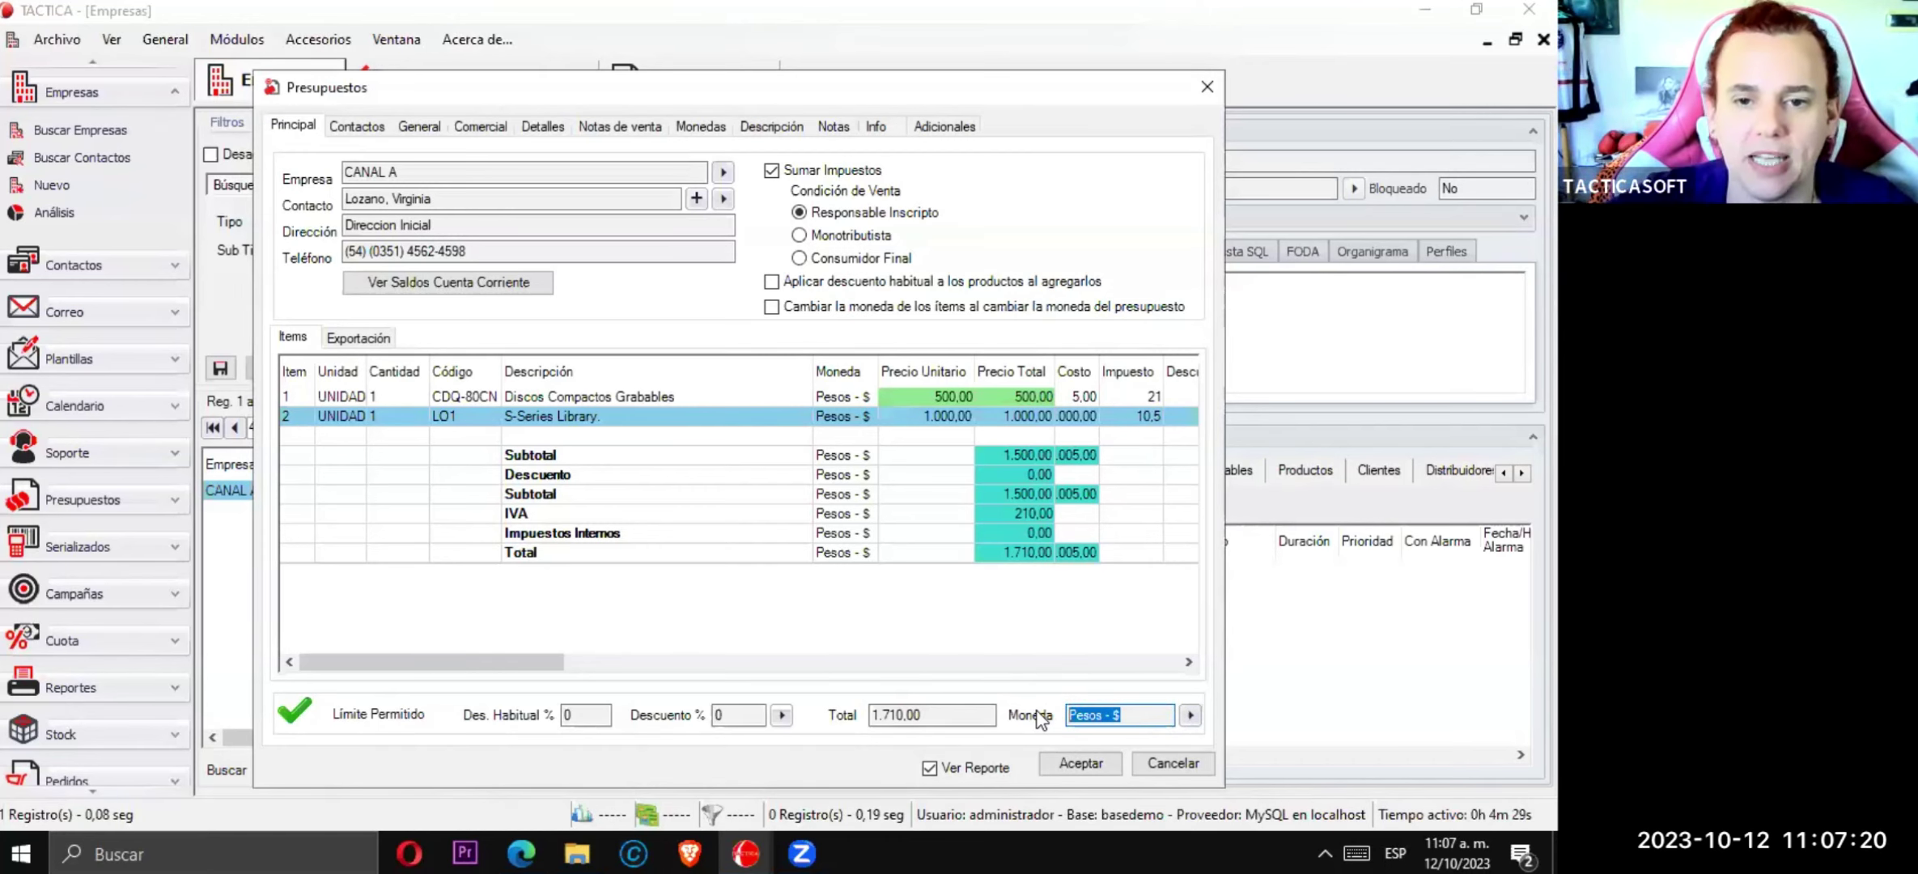
click(772, 308)
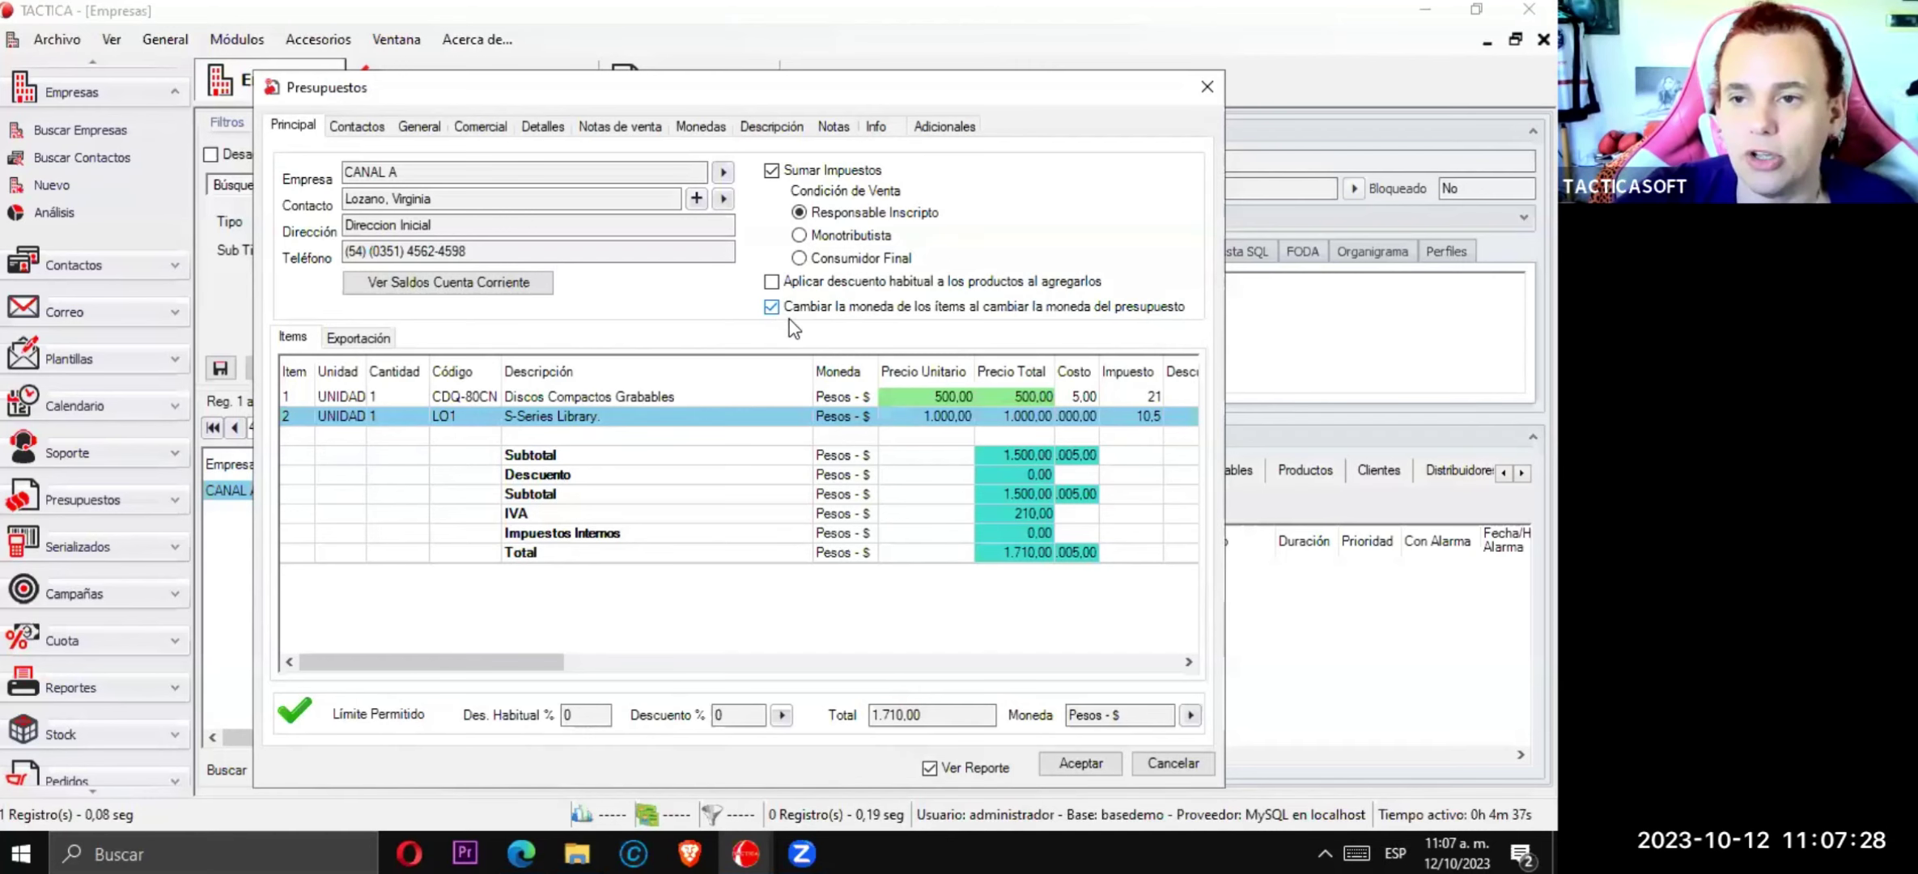
double_click(741, 426)
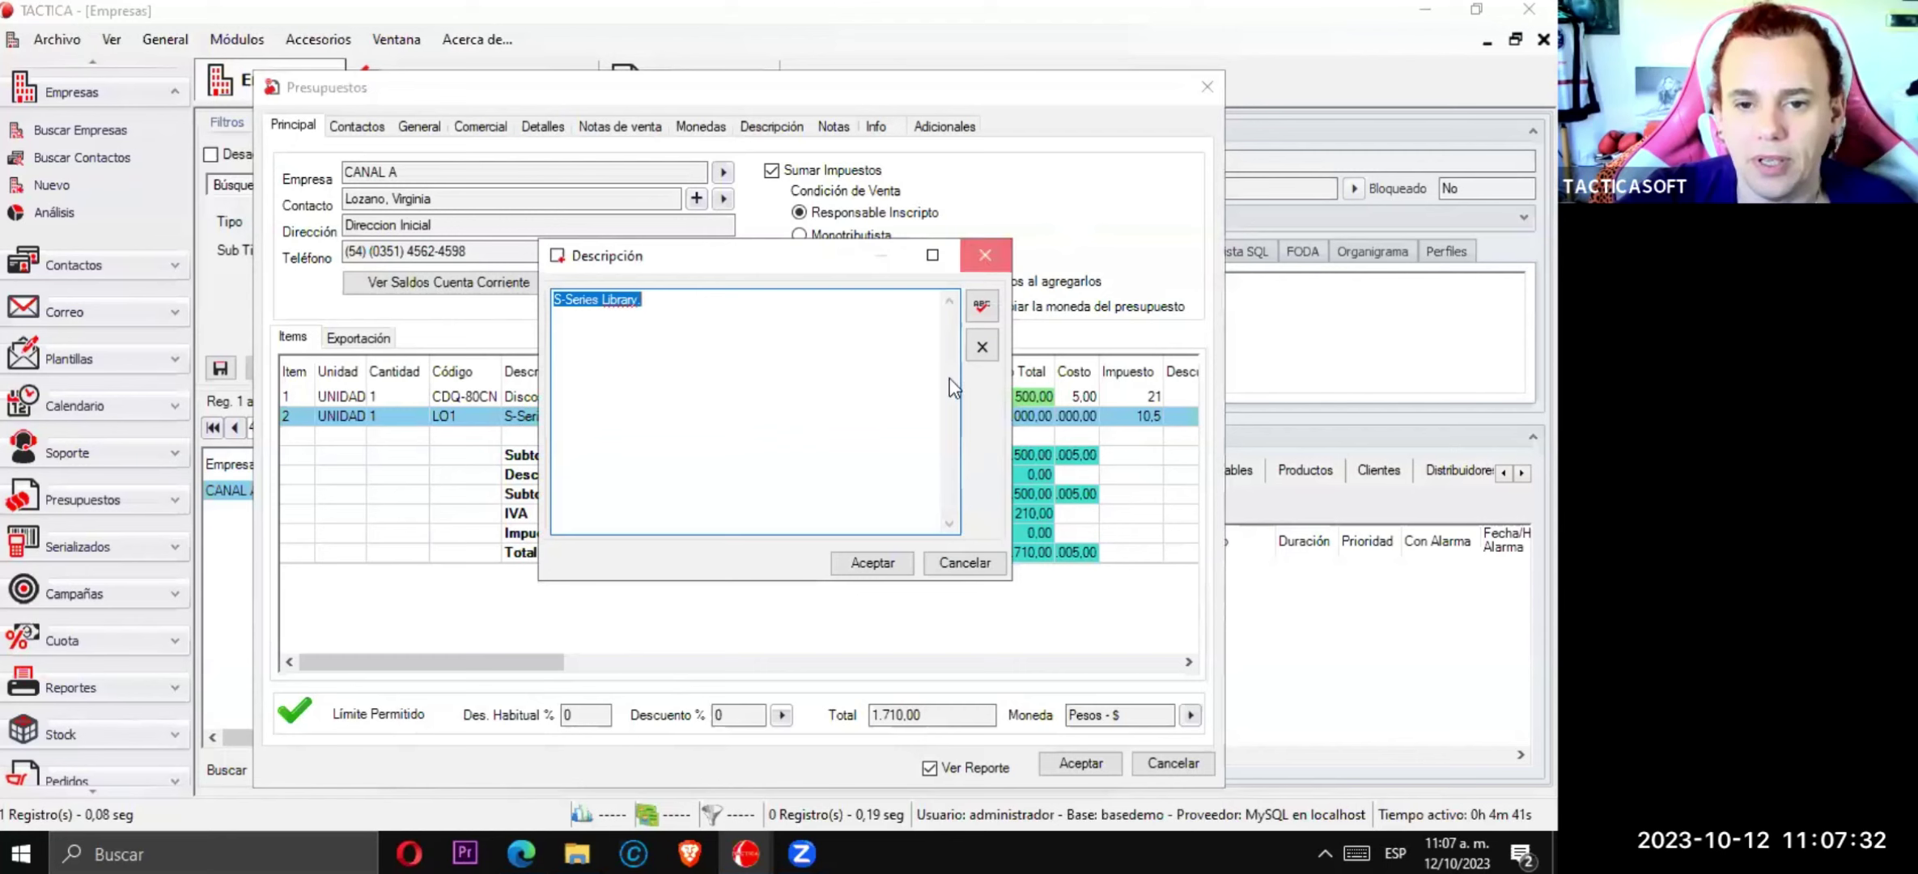
click(985, 255)
double_click(946, 416)
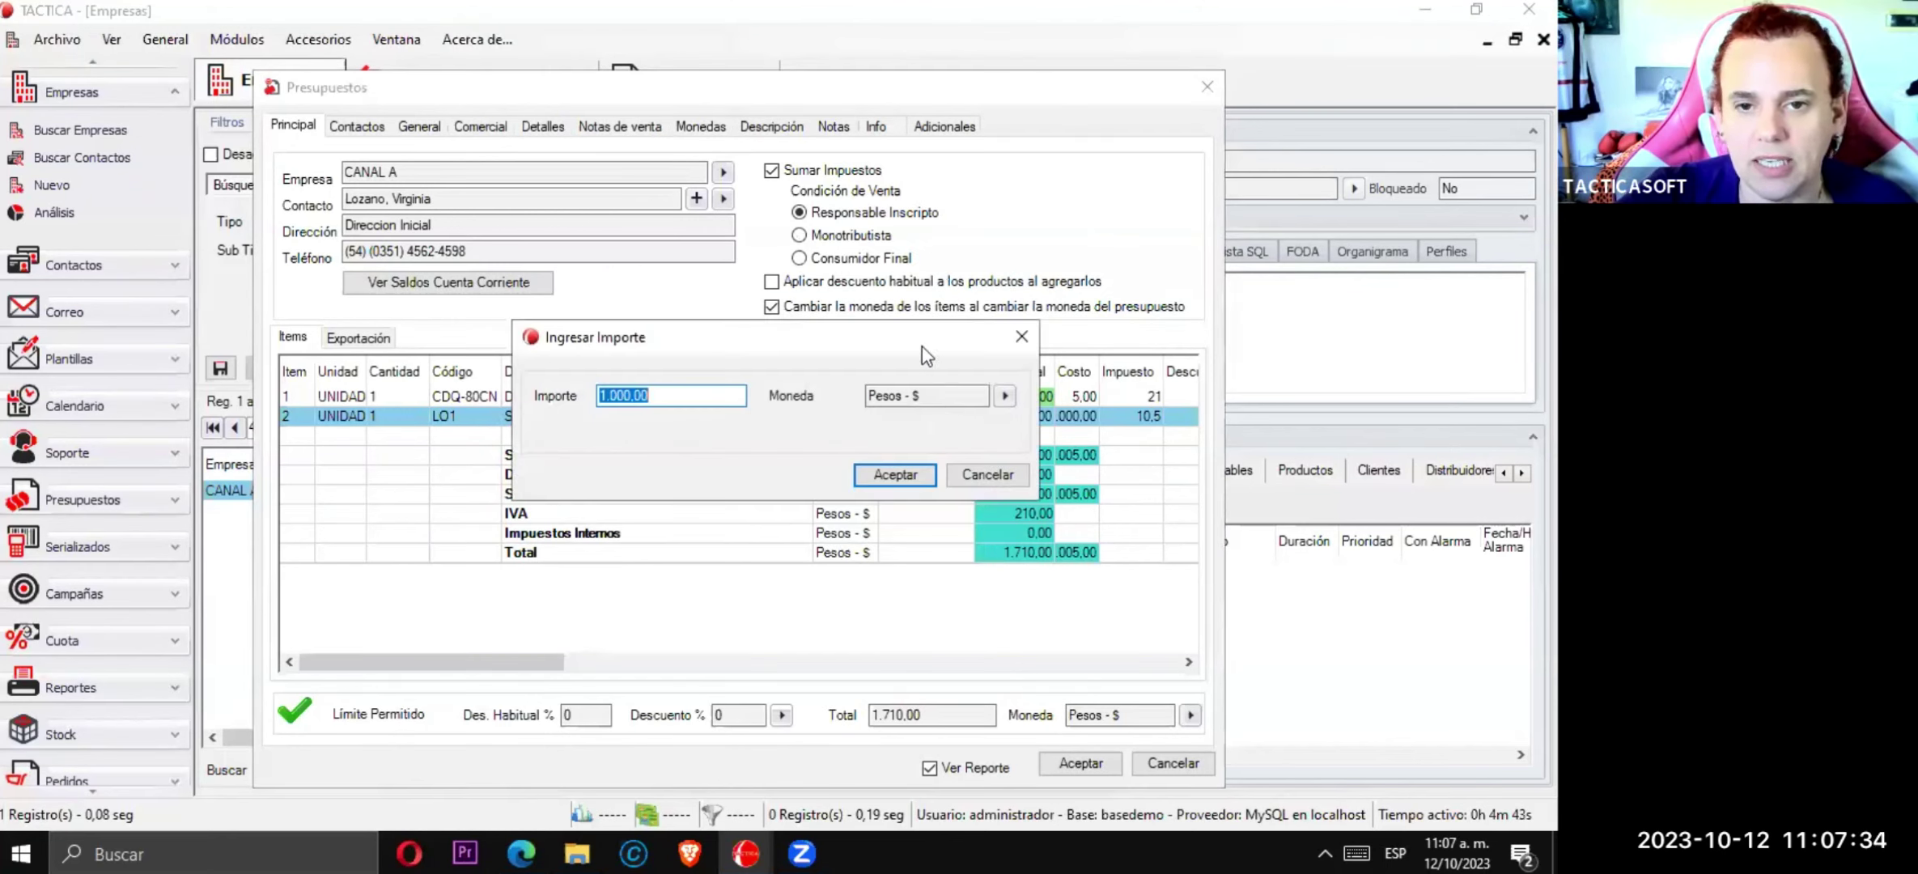
text(8800000)
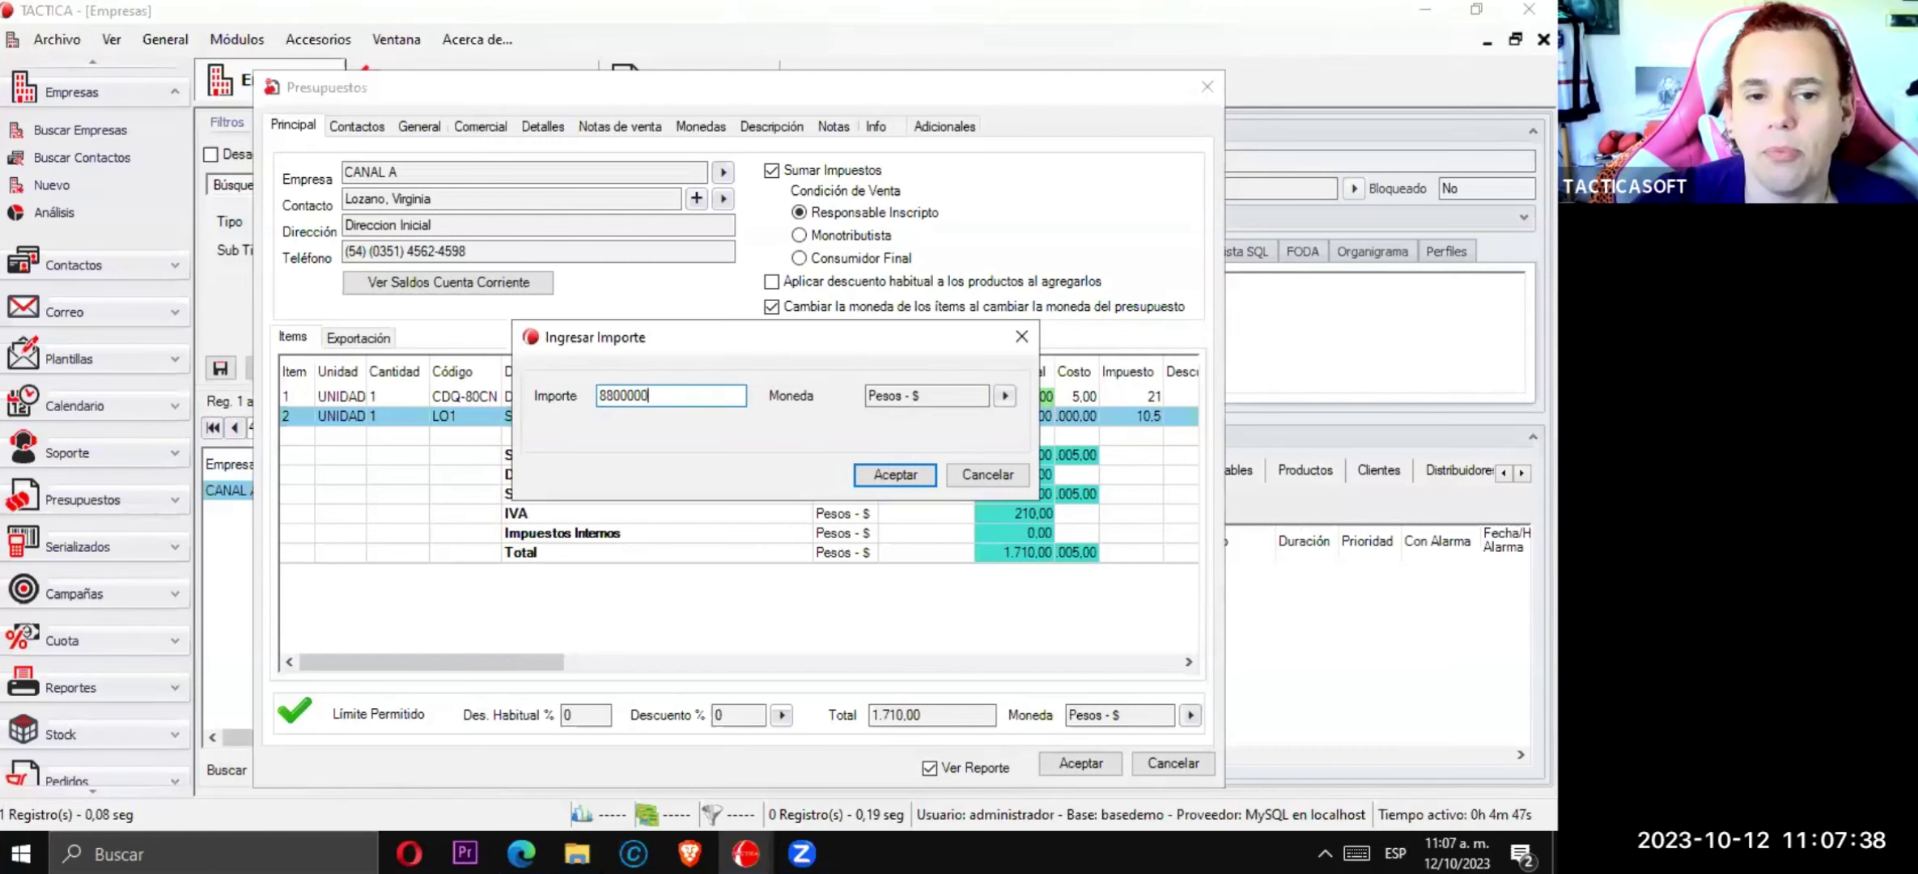
key(Return)
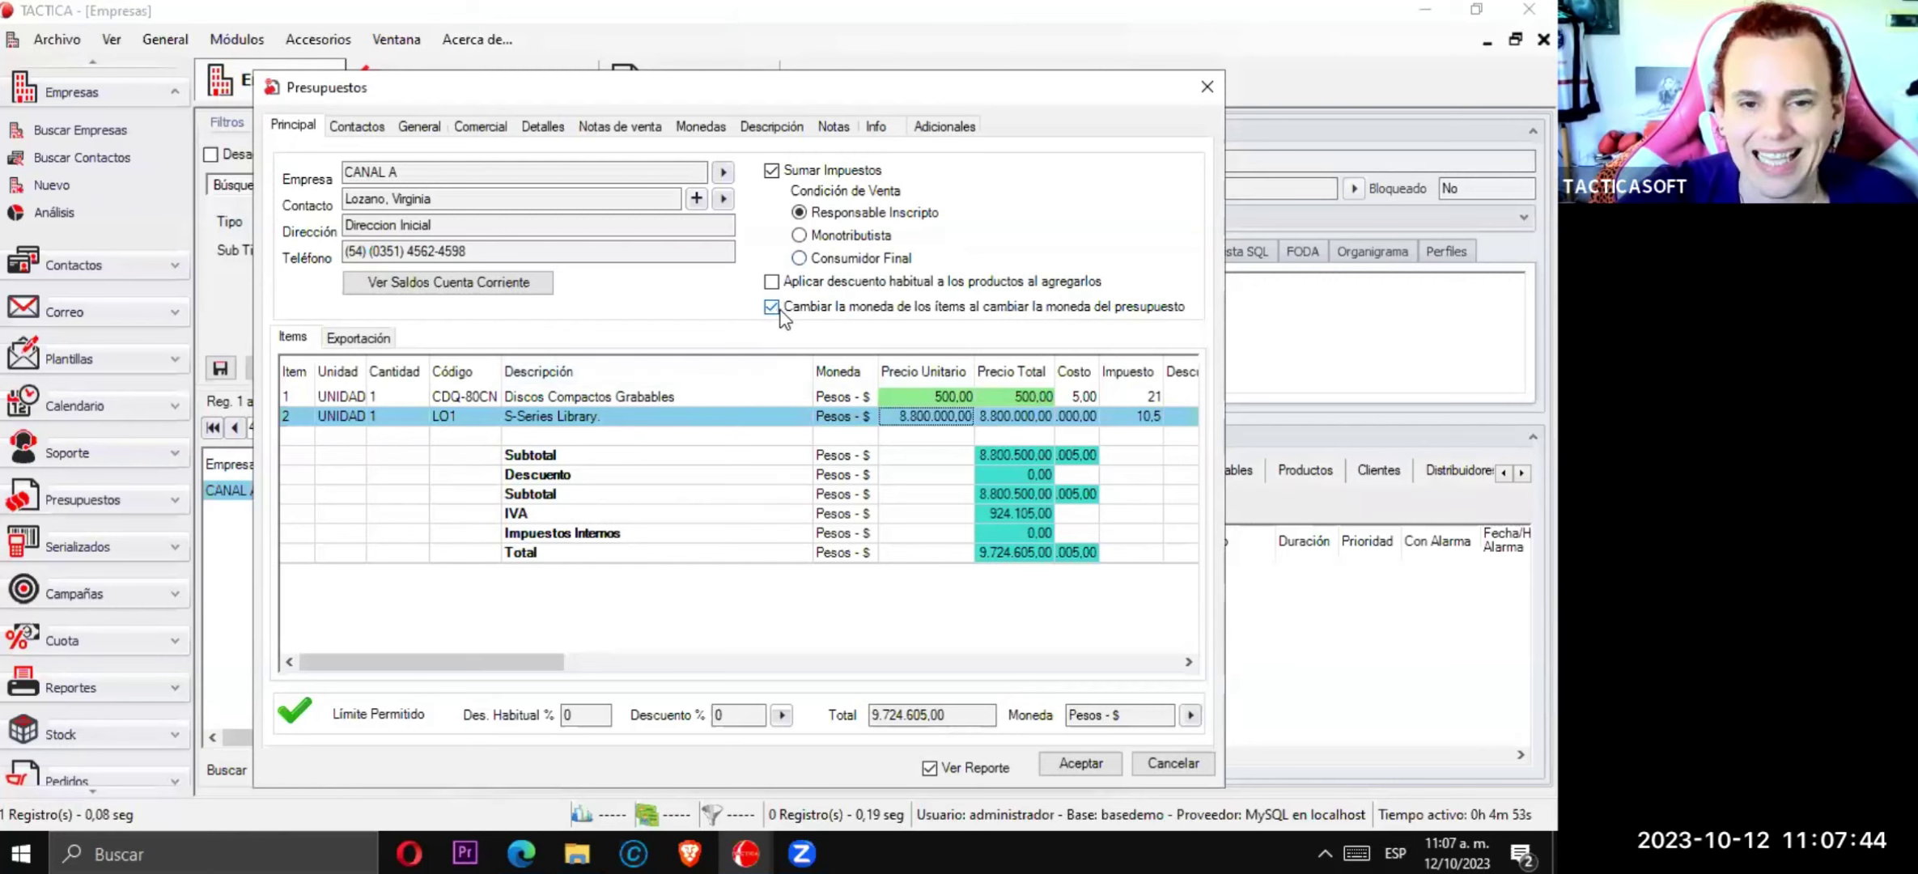
- Try the Monotributista and Consumidor Final sale conditions and return to Responsable Inscripto
click(833, 236)
click(832, 259)
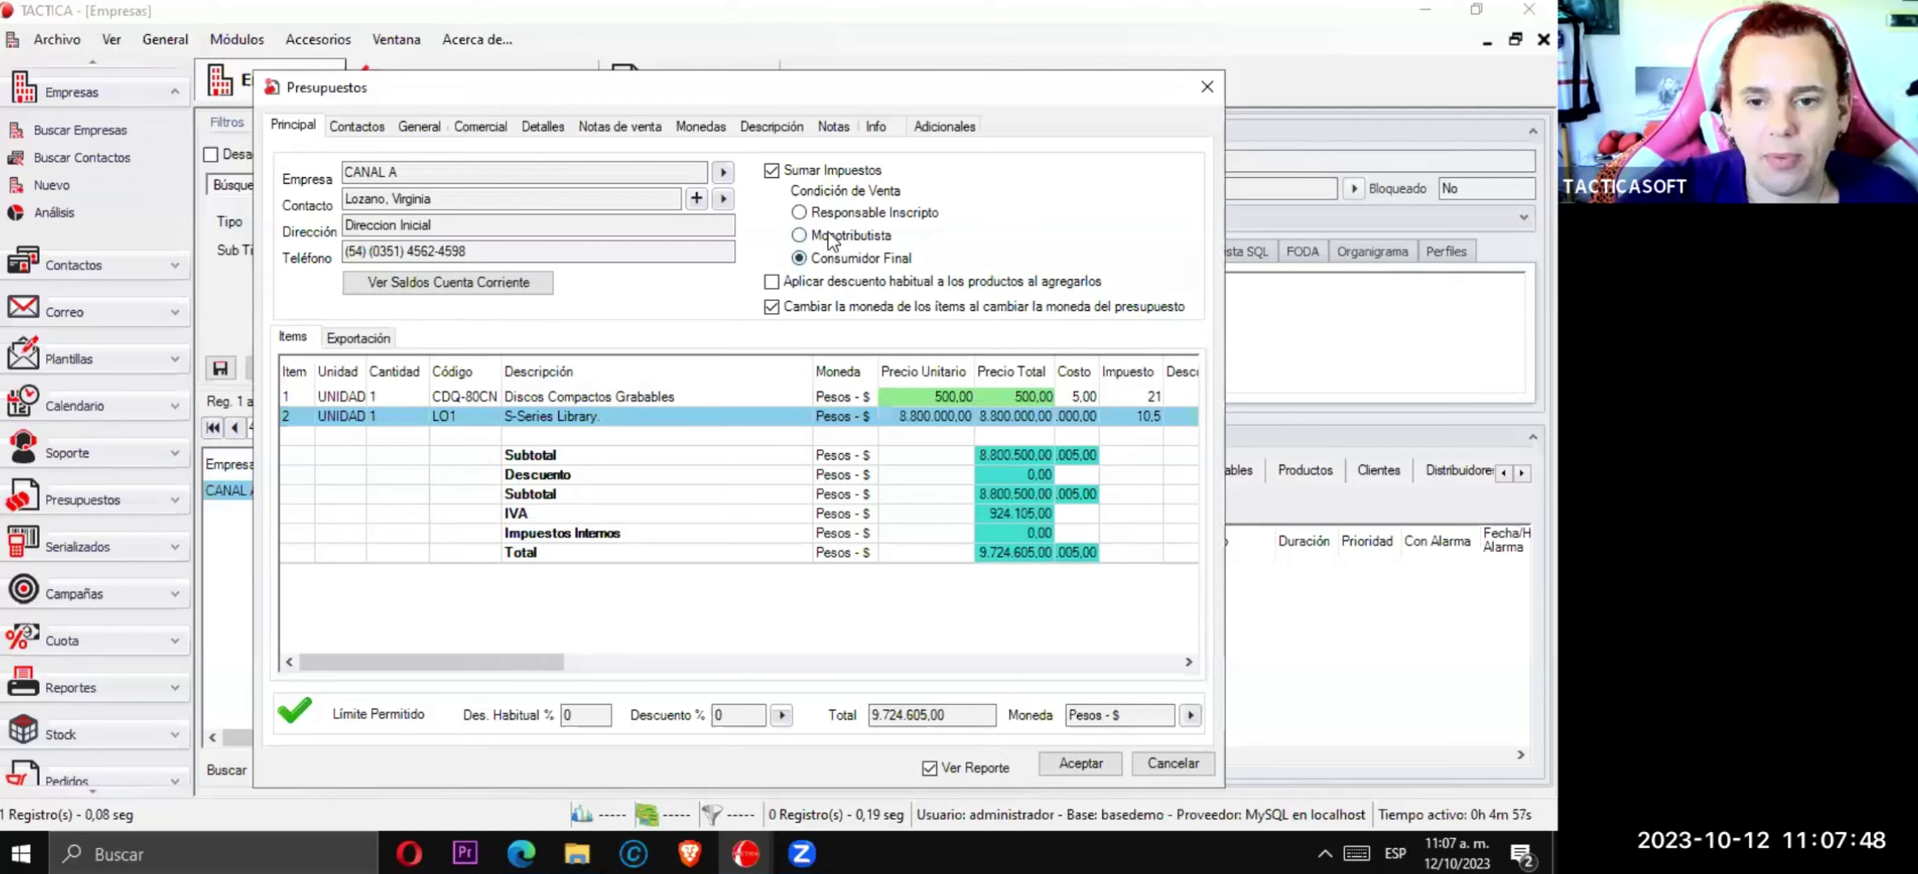
click(835, 236)
click(836, 216)
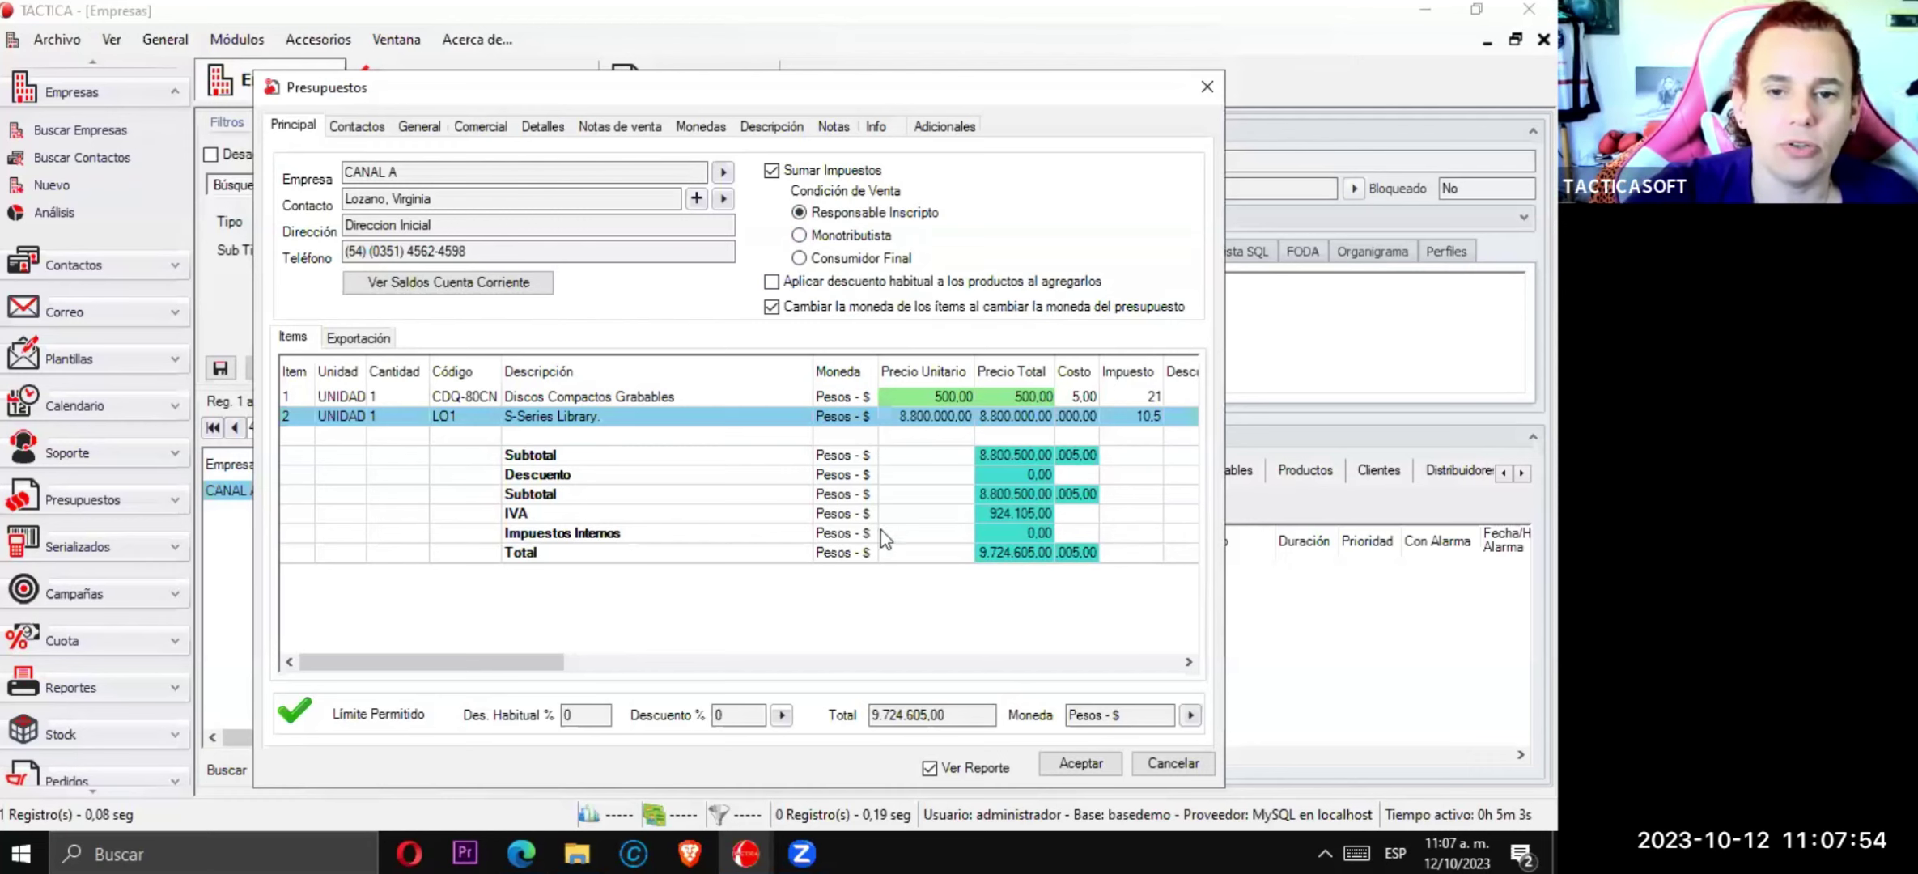
- Examine the quote's tax rows and the items' remaining columns, including discount, closing date, Estado and Descripción 2
drag(559, 662, 676, 662)
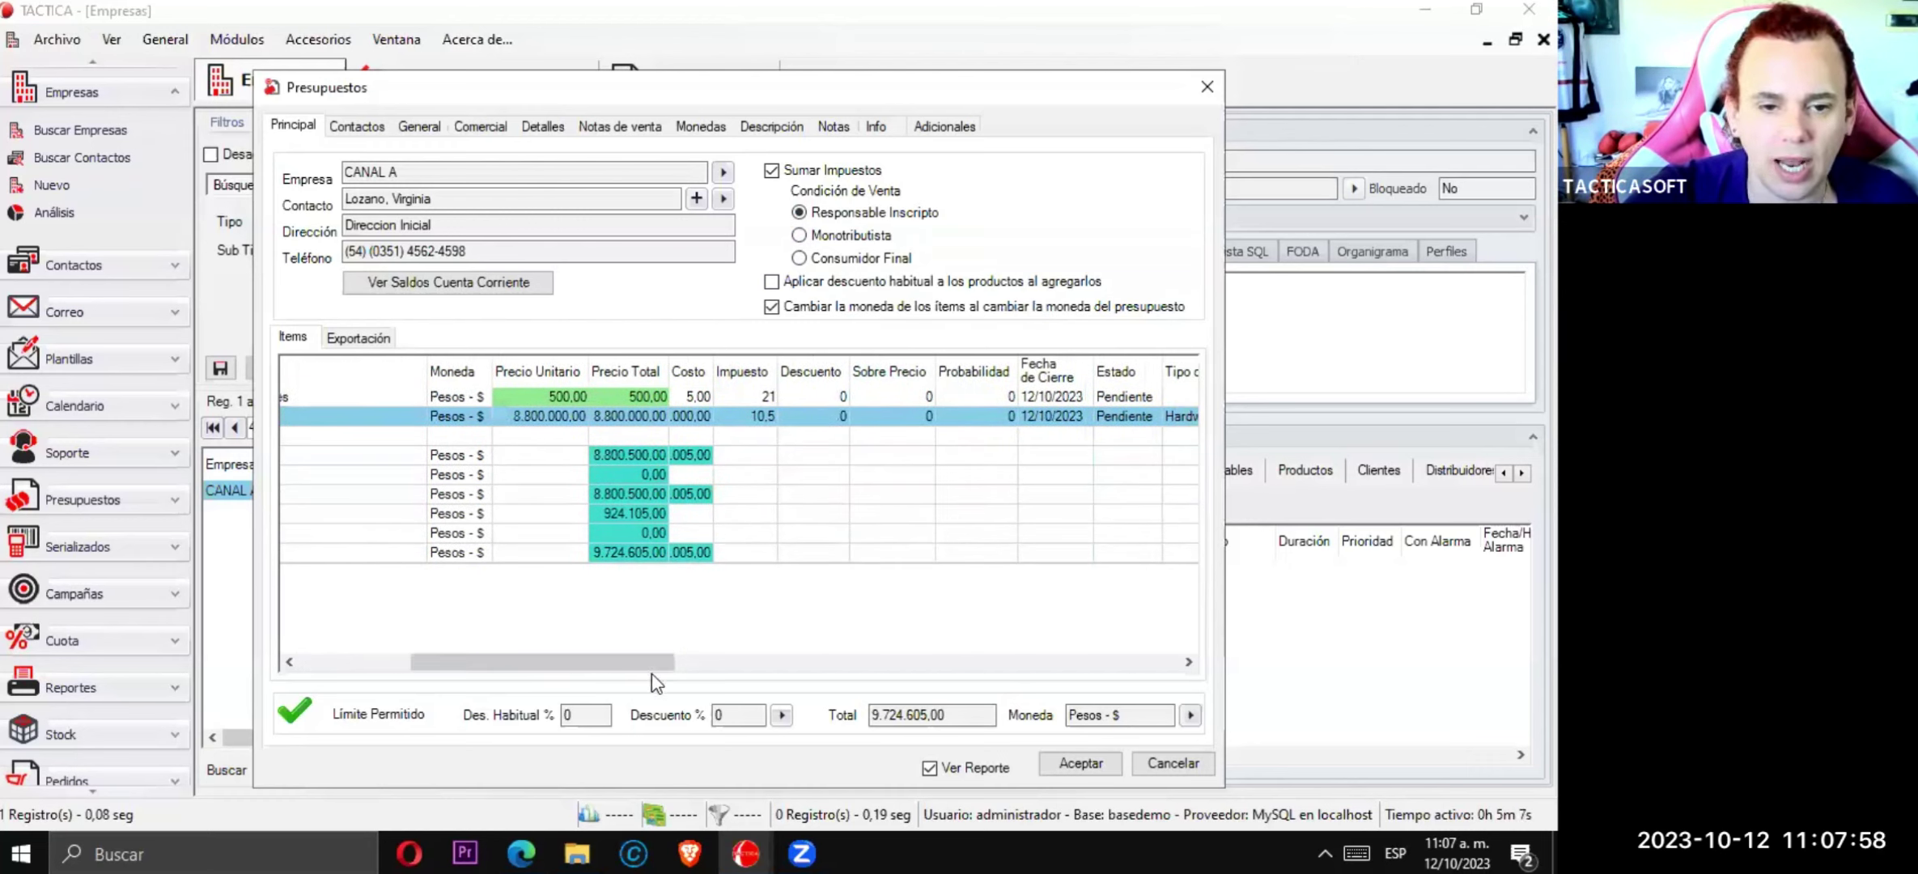
drag(564, 670, 480, 670)
click(466, 515)
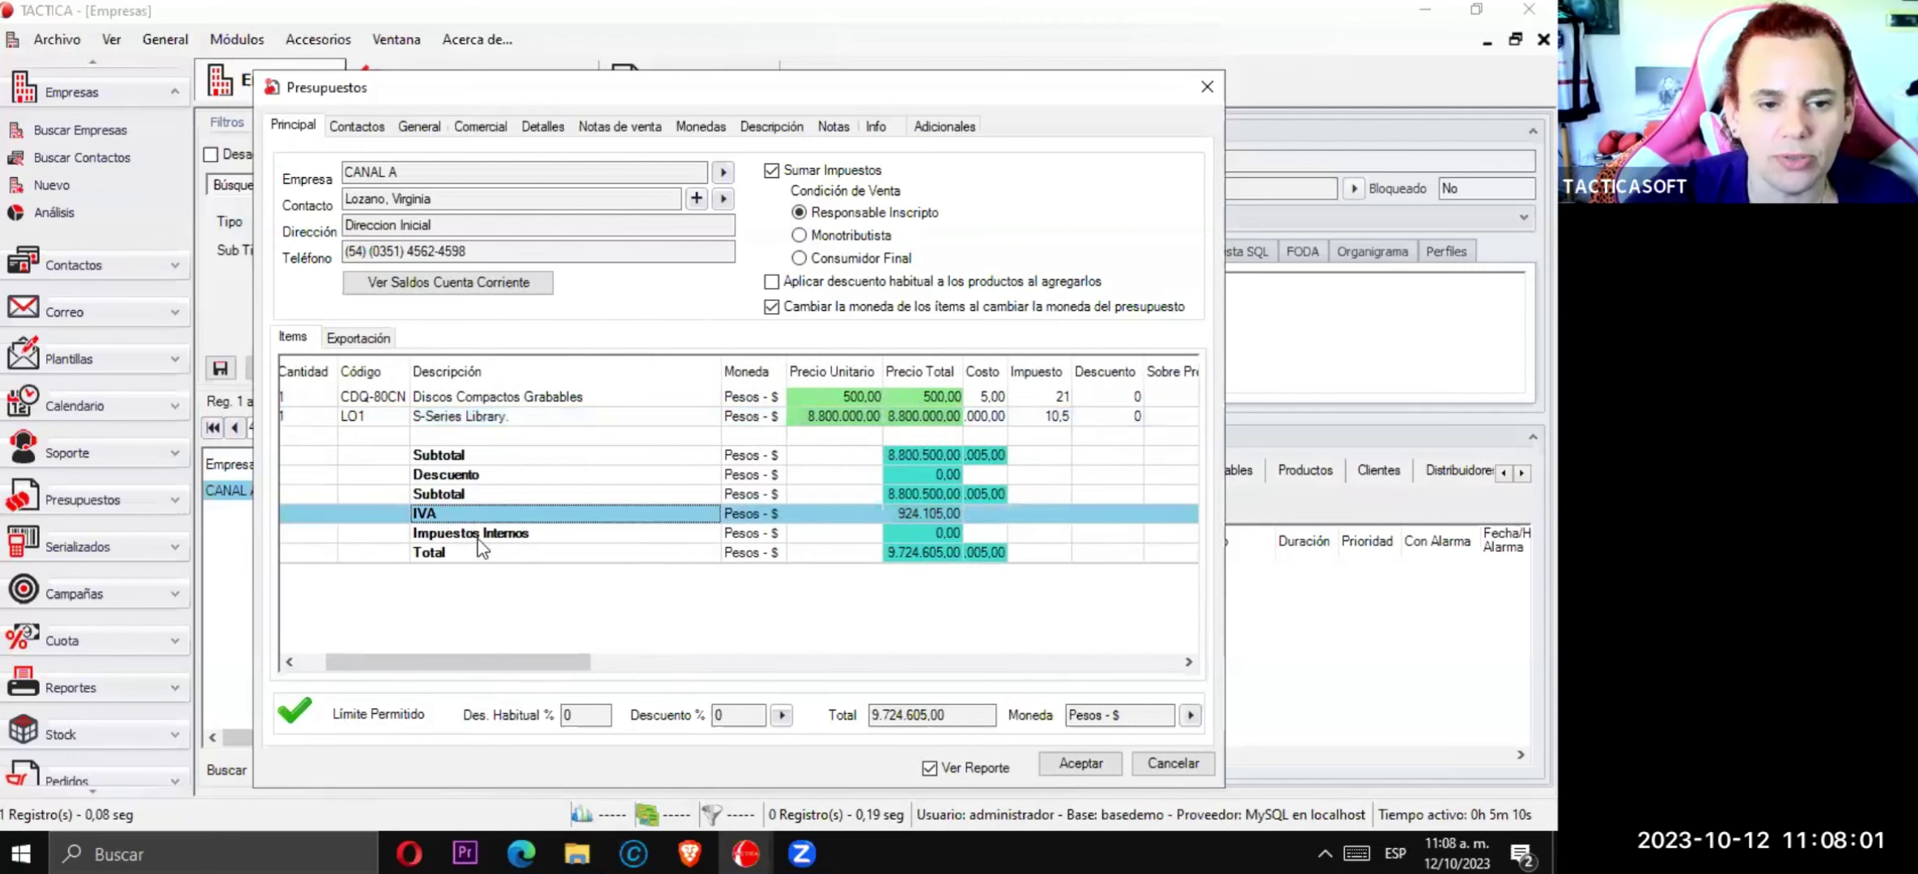
click(934, 531)
drag(564, 670, 783, 577)
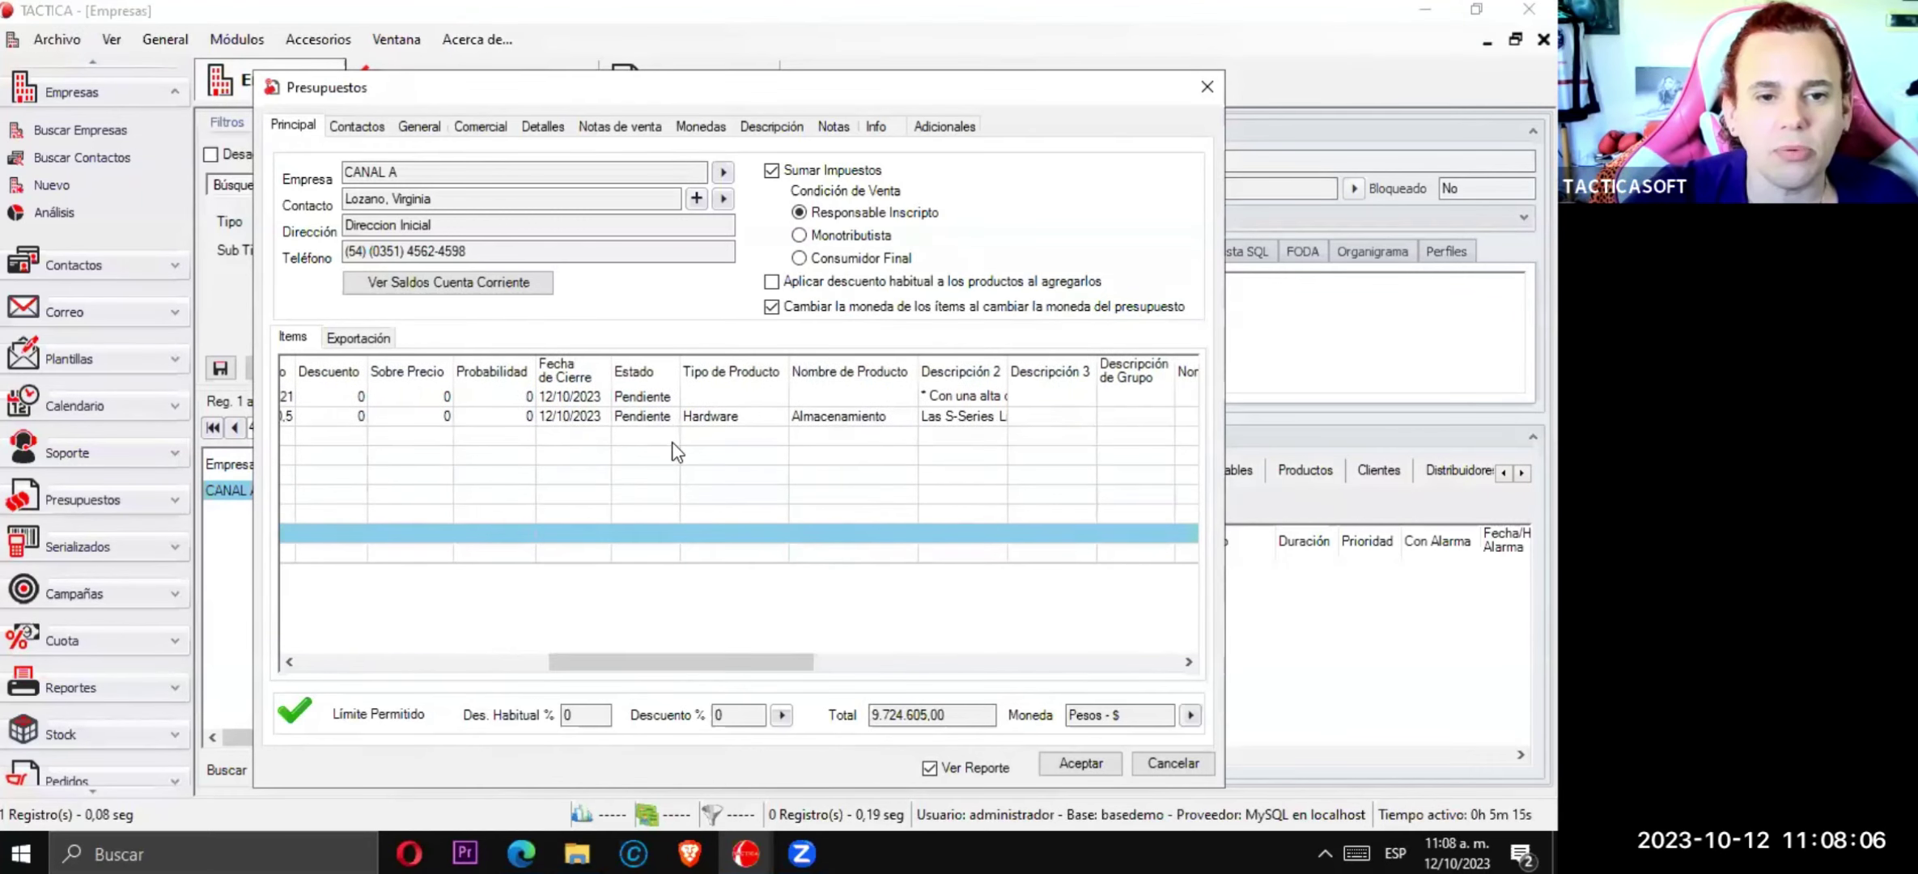
click(652, 397)
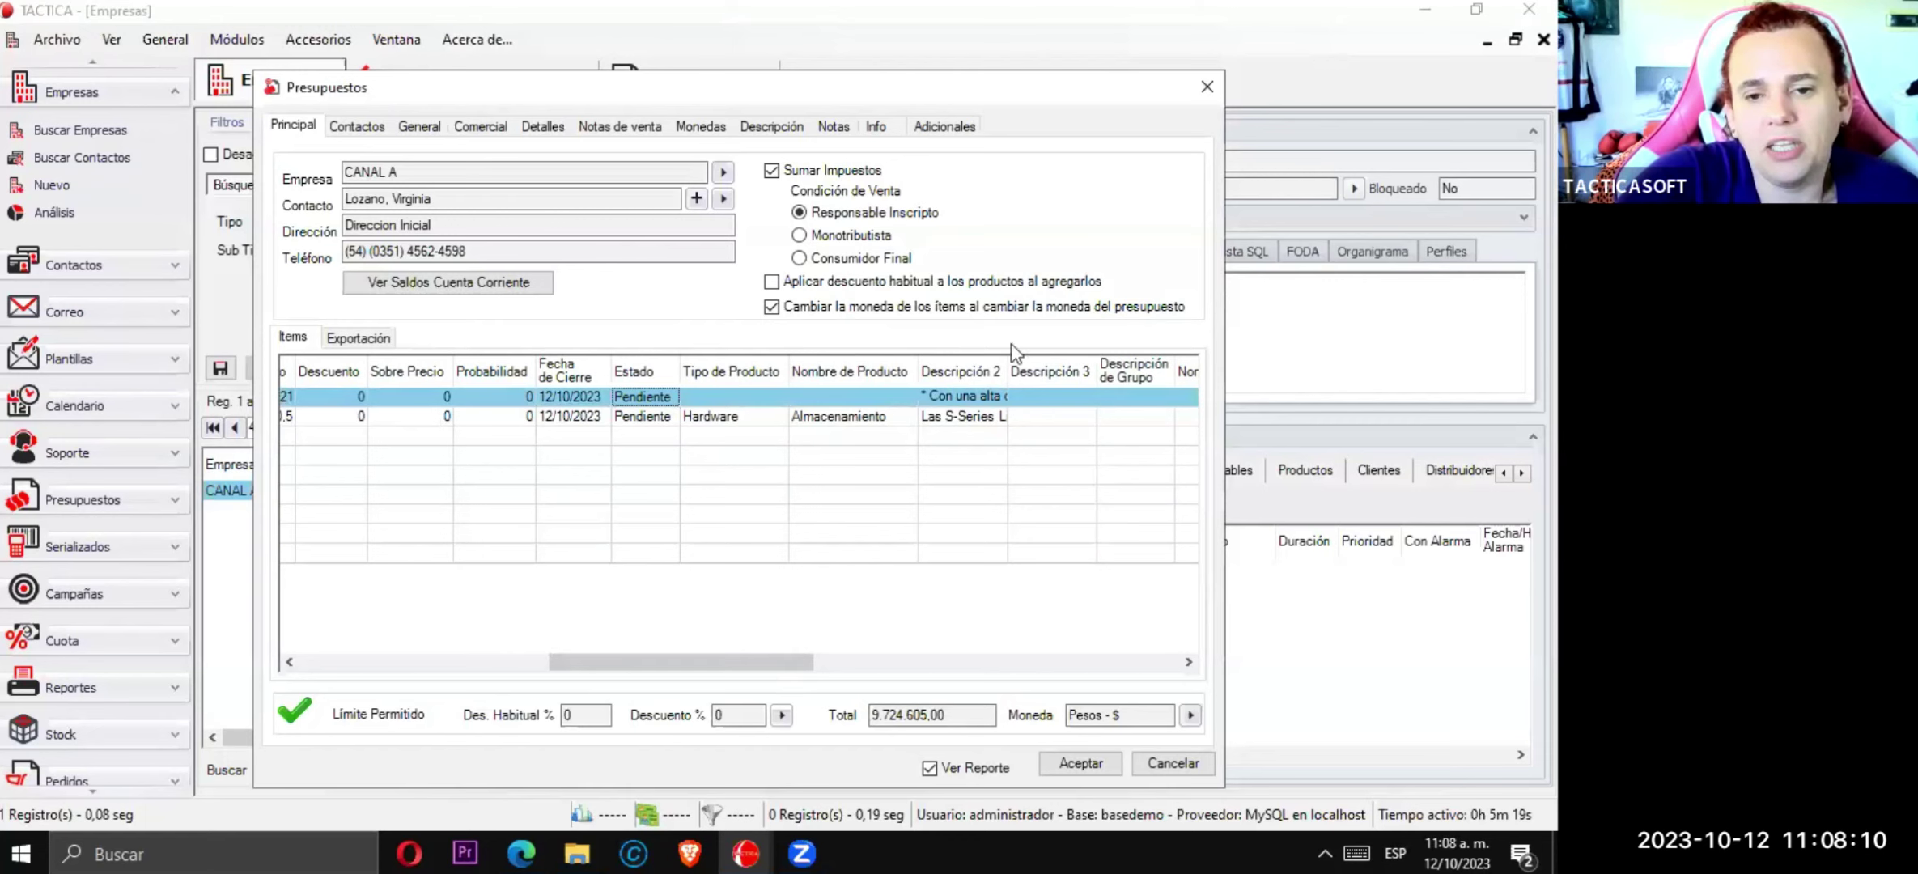
- Examine the items' margin and commission columns and the quote's export section with its Incoterm and cost fields
drag(777, 662, 1190, 571)
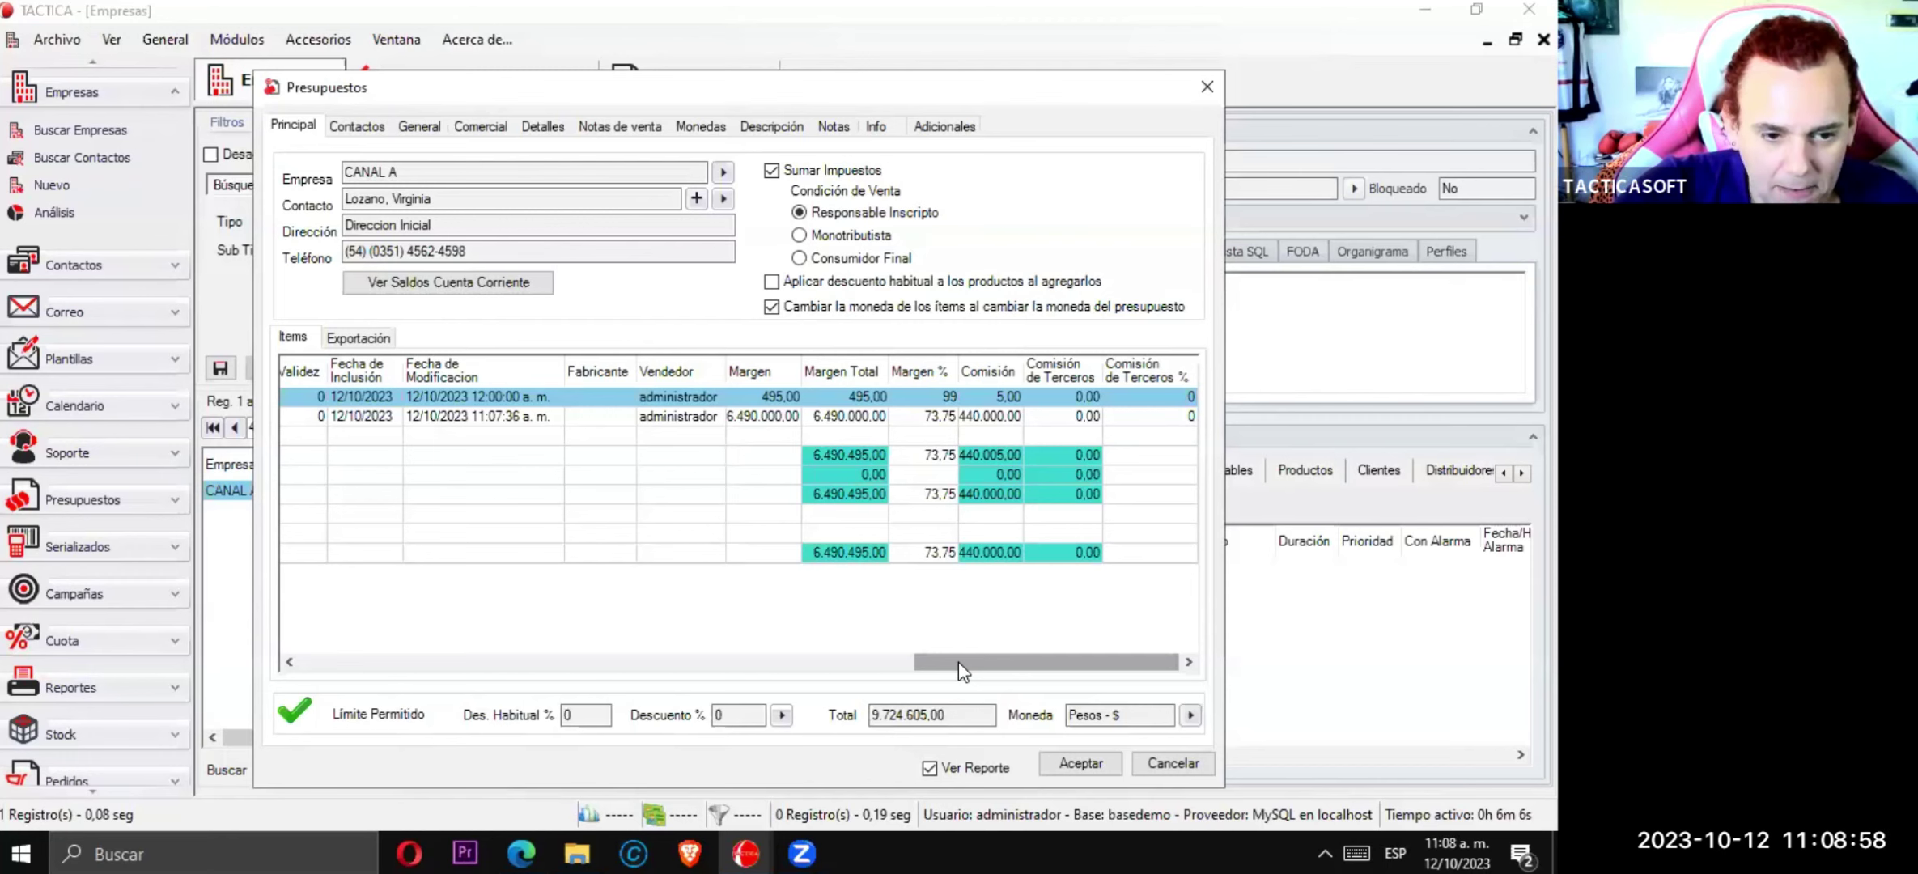
drag(958, 662, 419, 681)
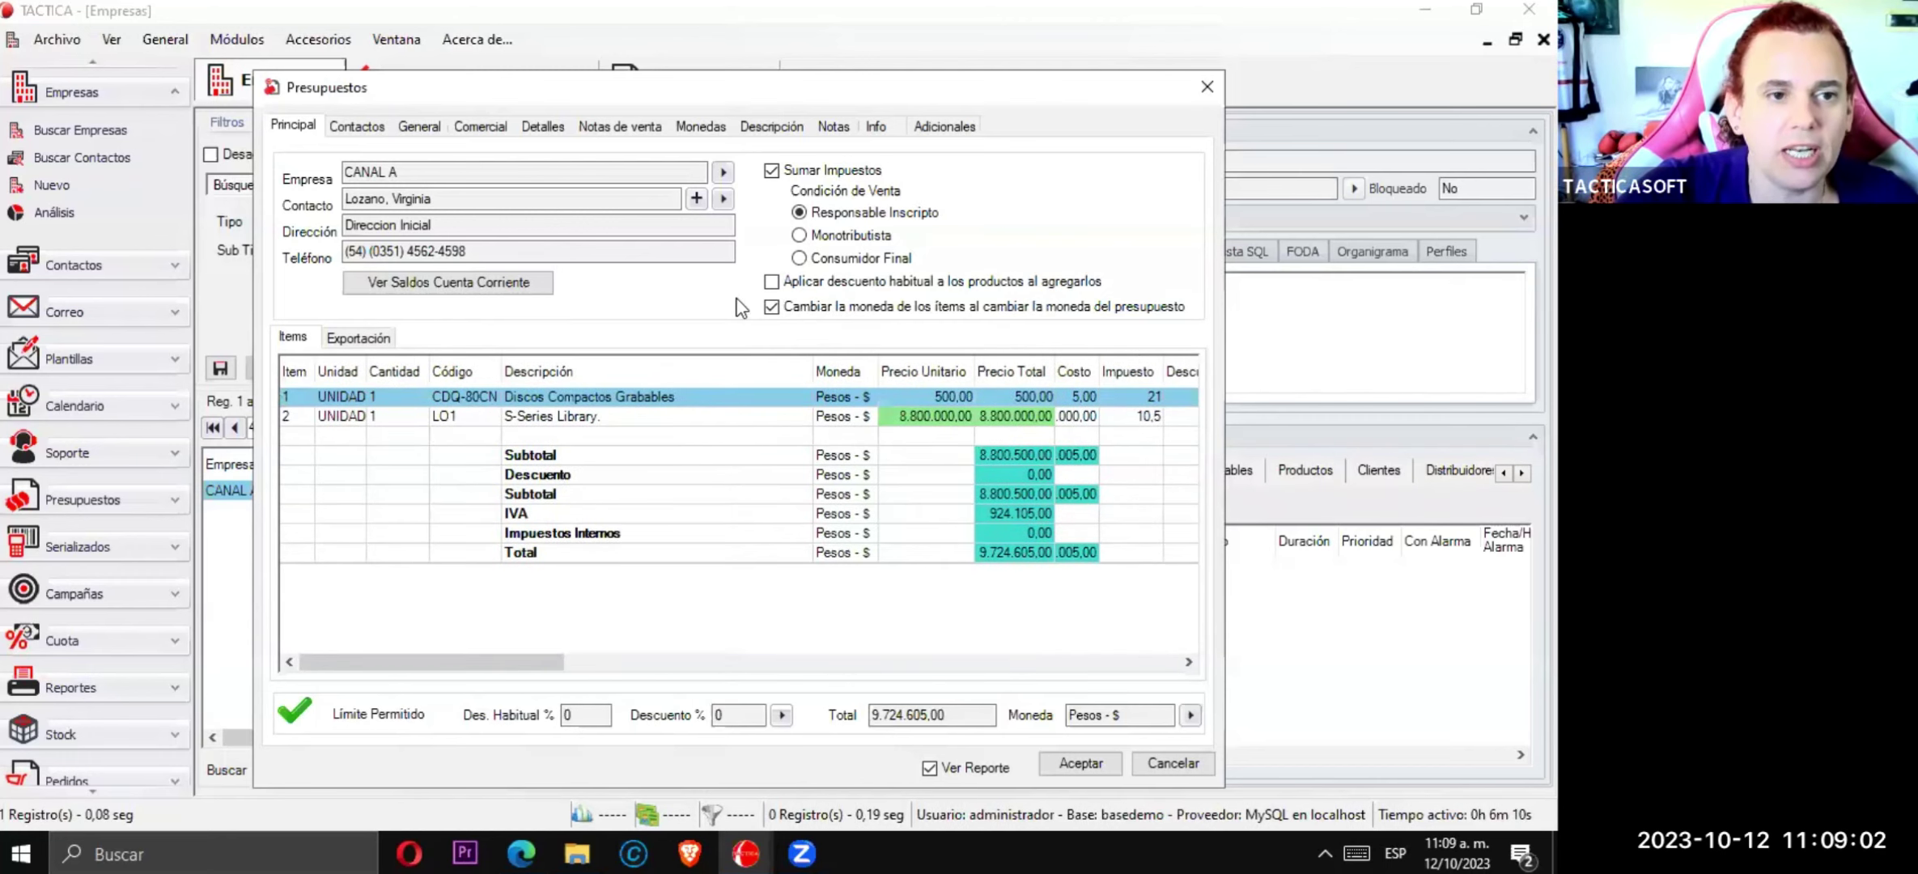
click(374, 338)
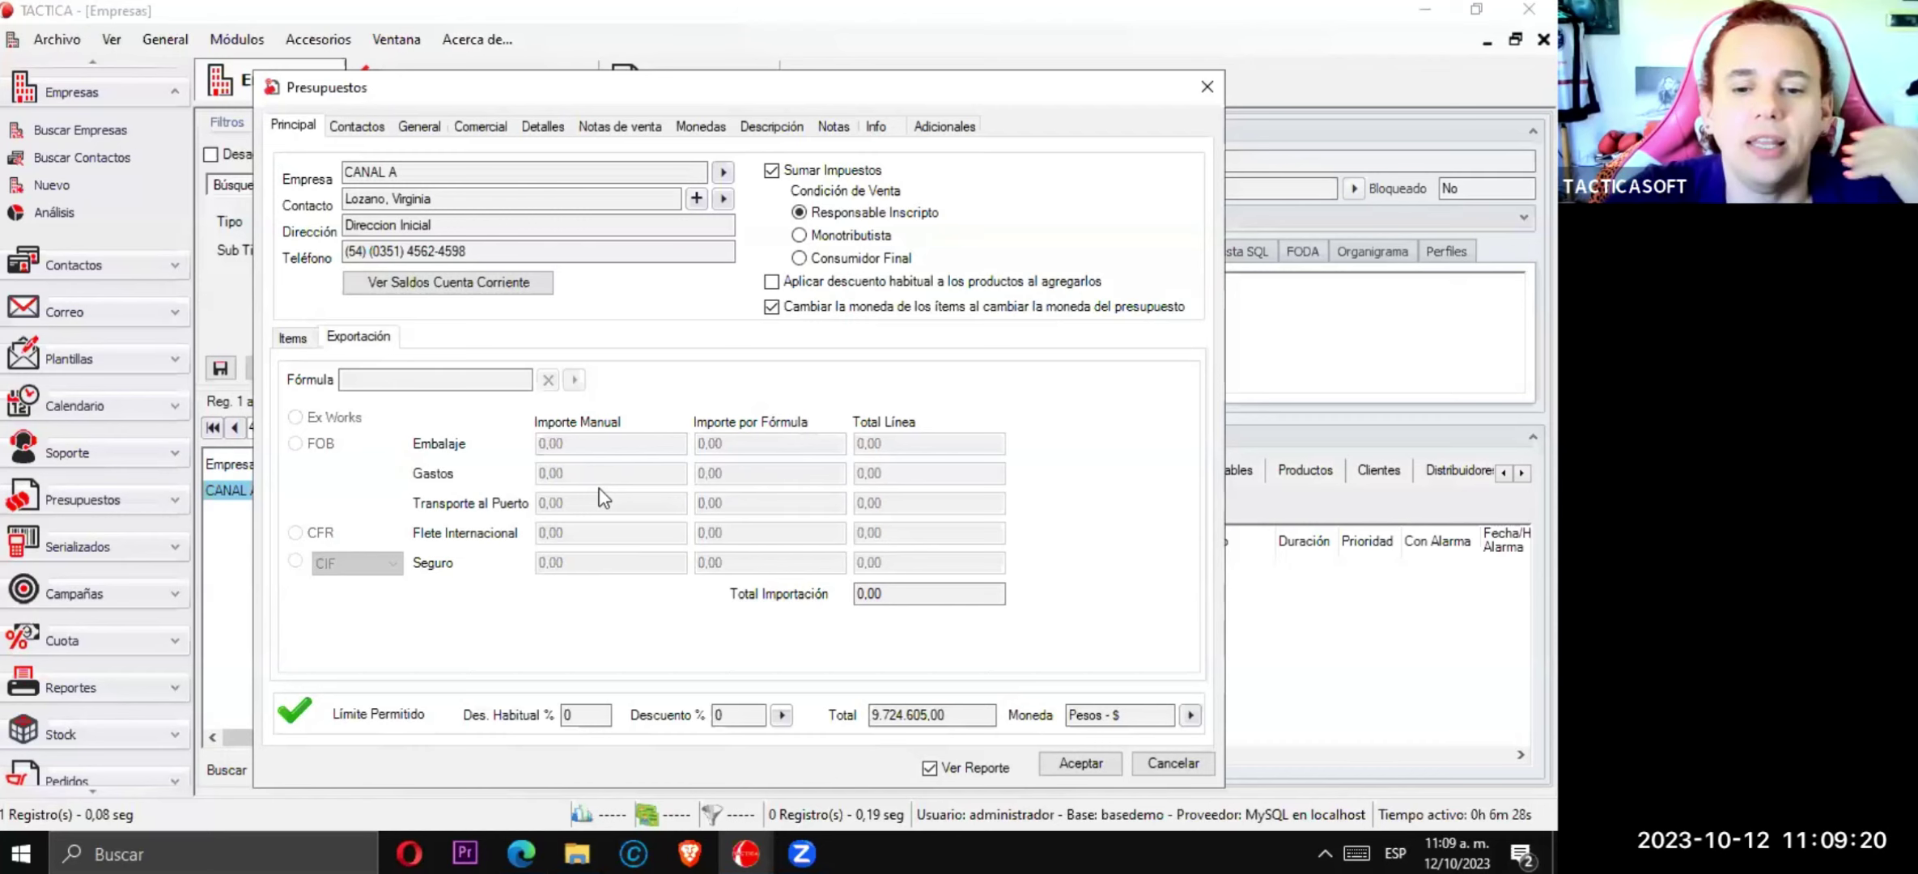
click(306, 342)
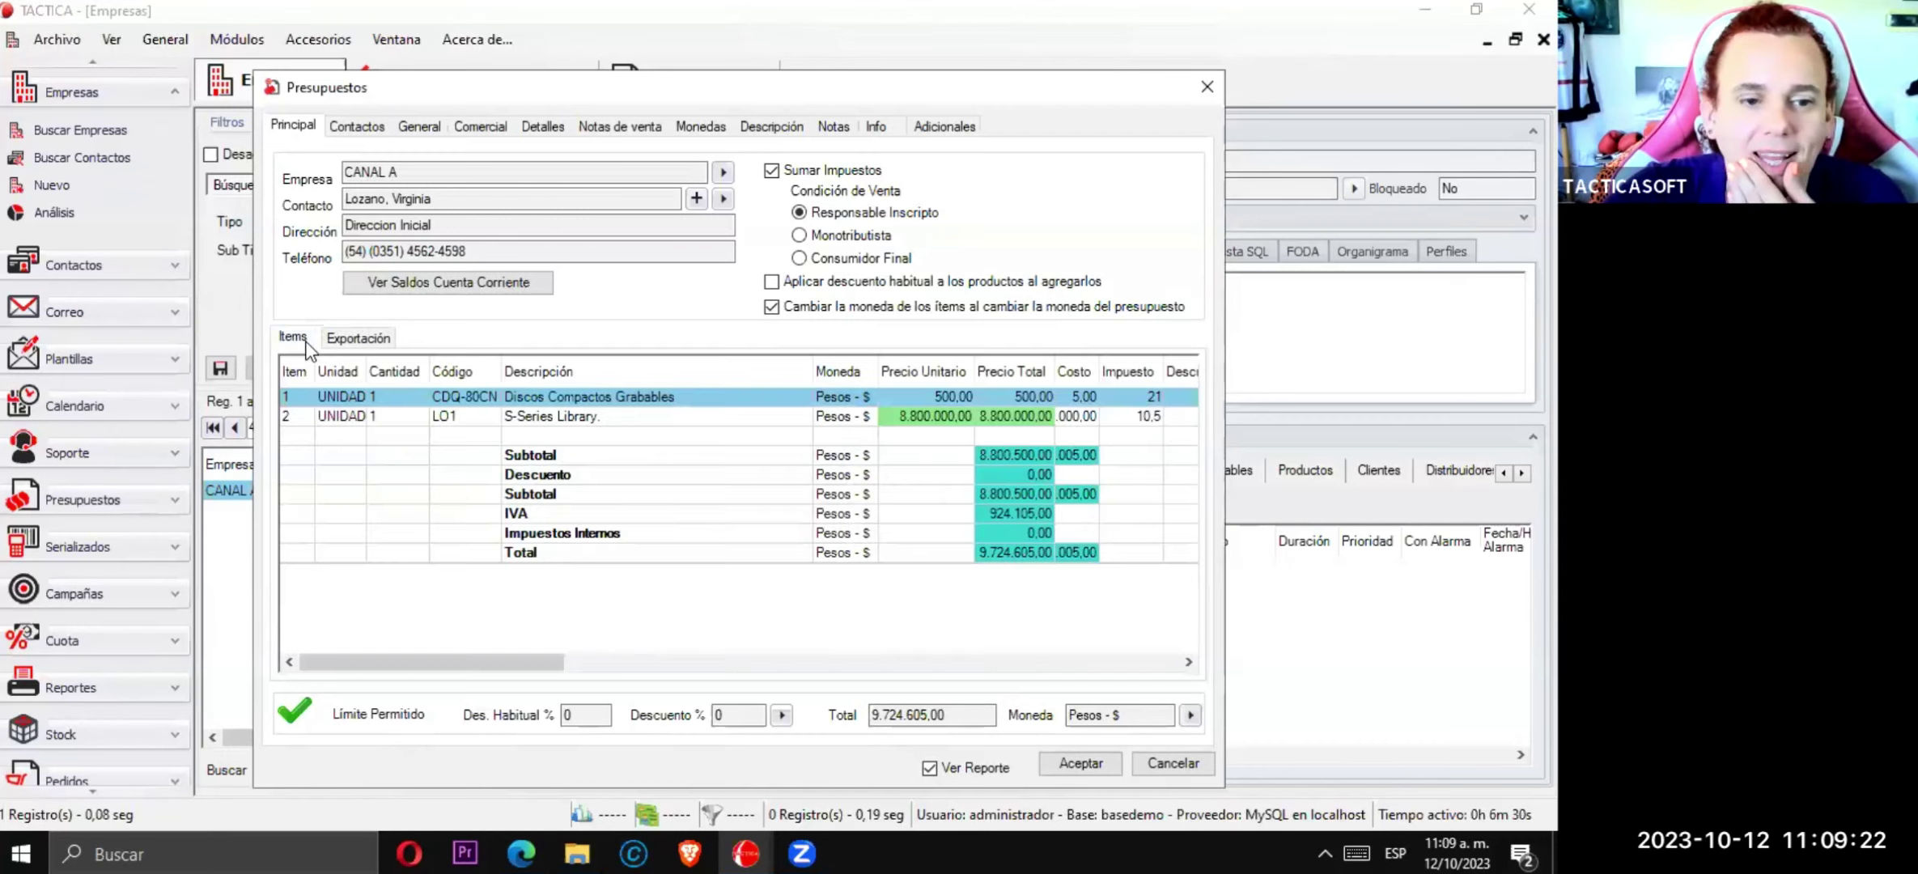
click(352, 343)
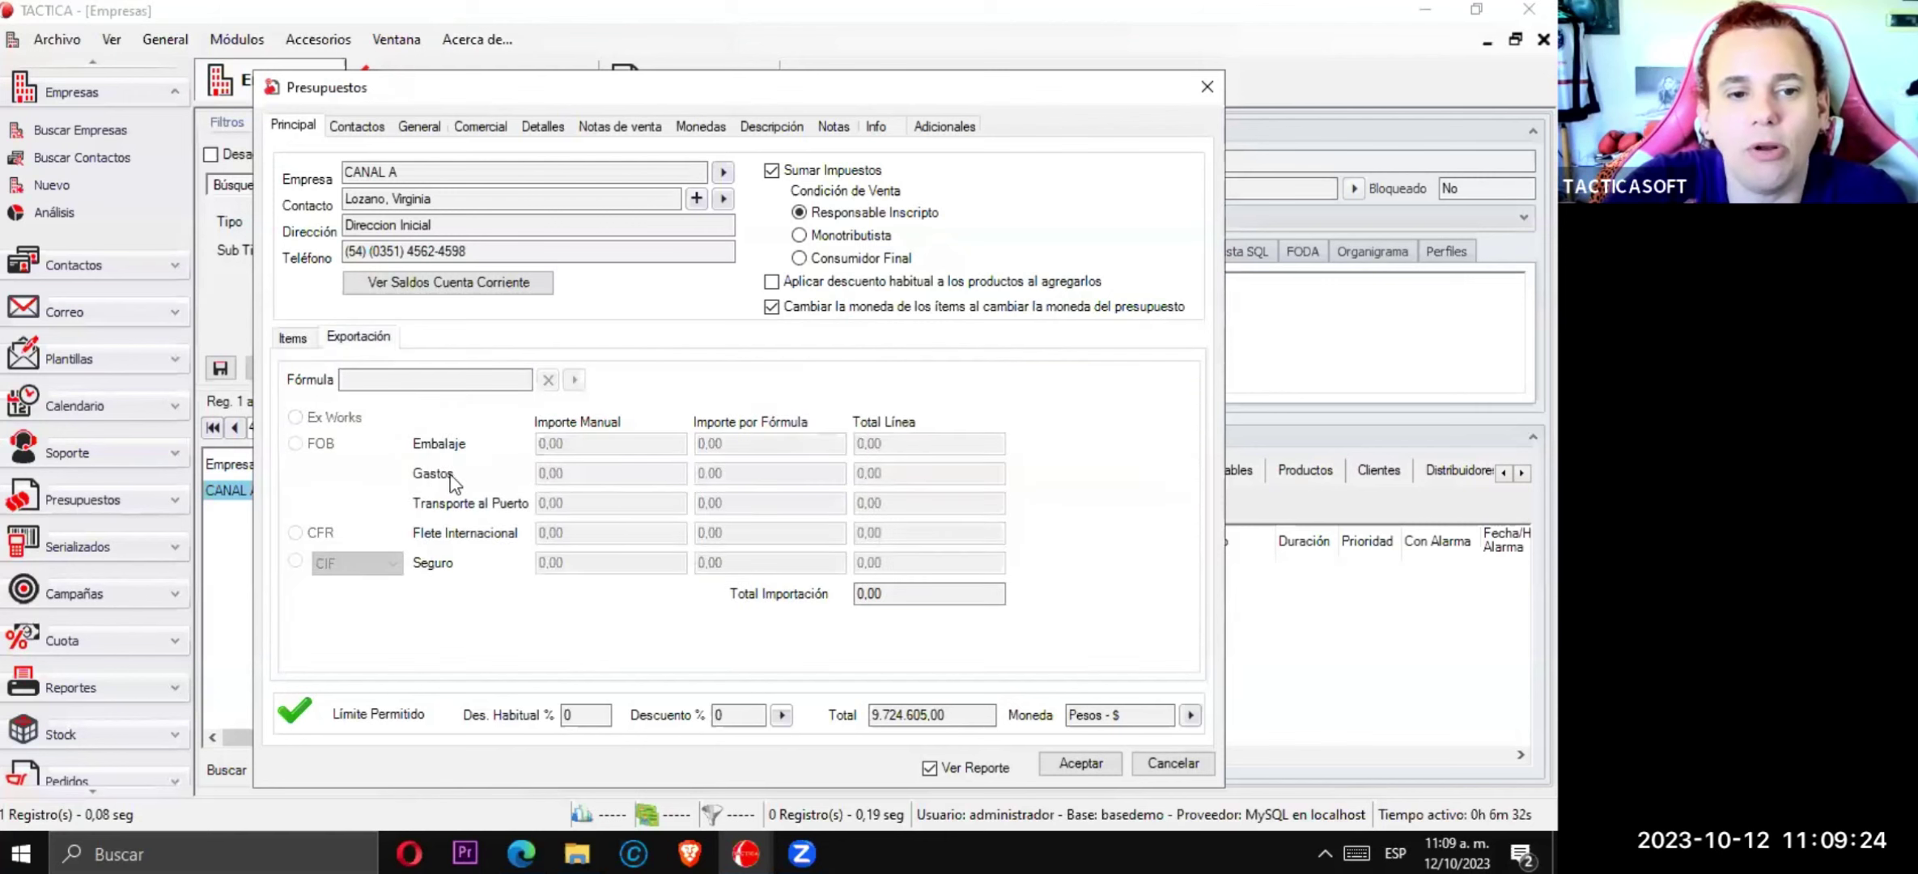
click(294, 343)
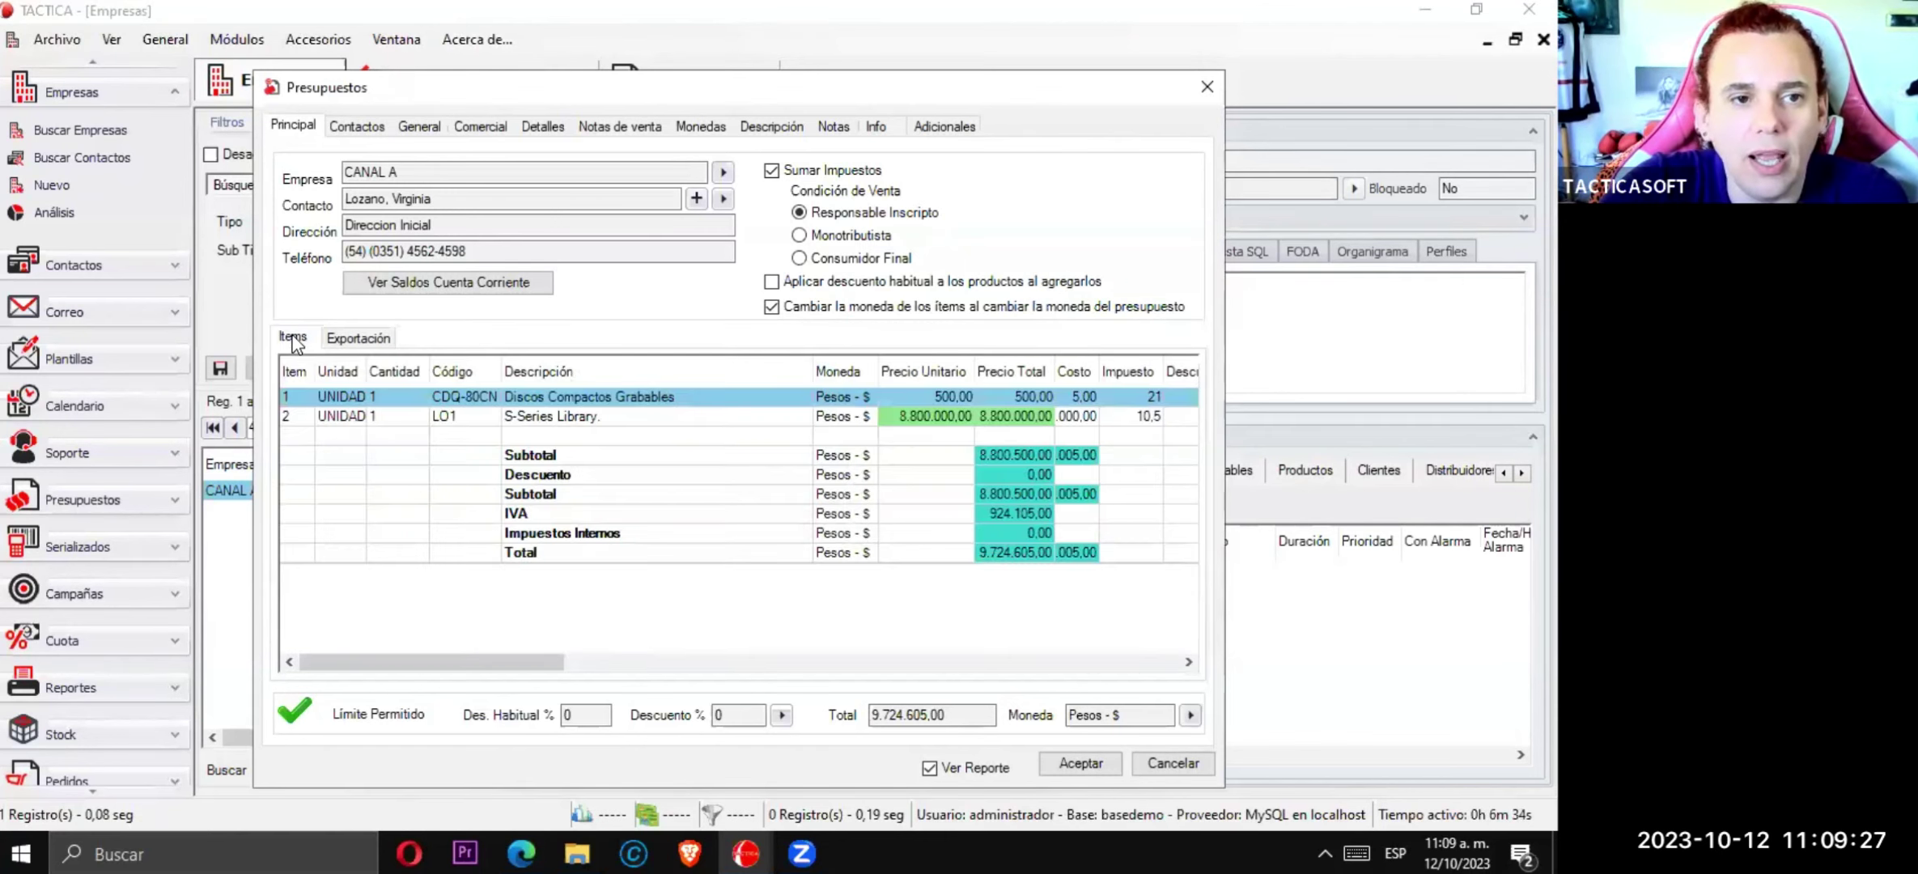
- Examine the quote's additional contacts list and its options for adding contacts, comparing it with the main contact data
click(355, 127)
right_click(424, 247)
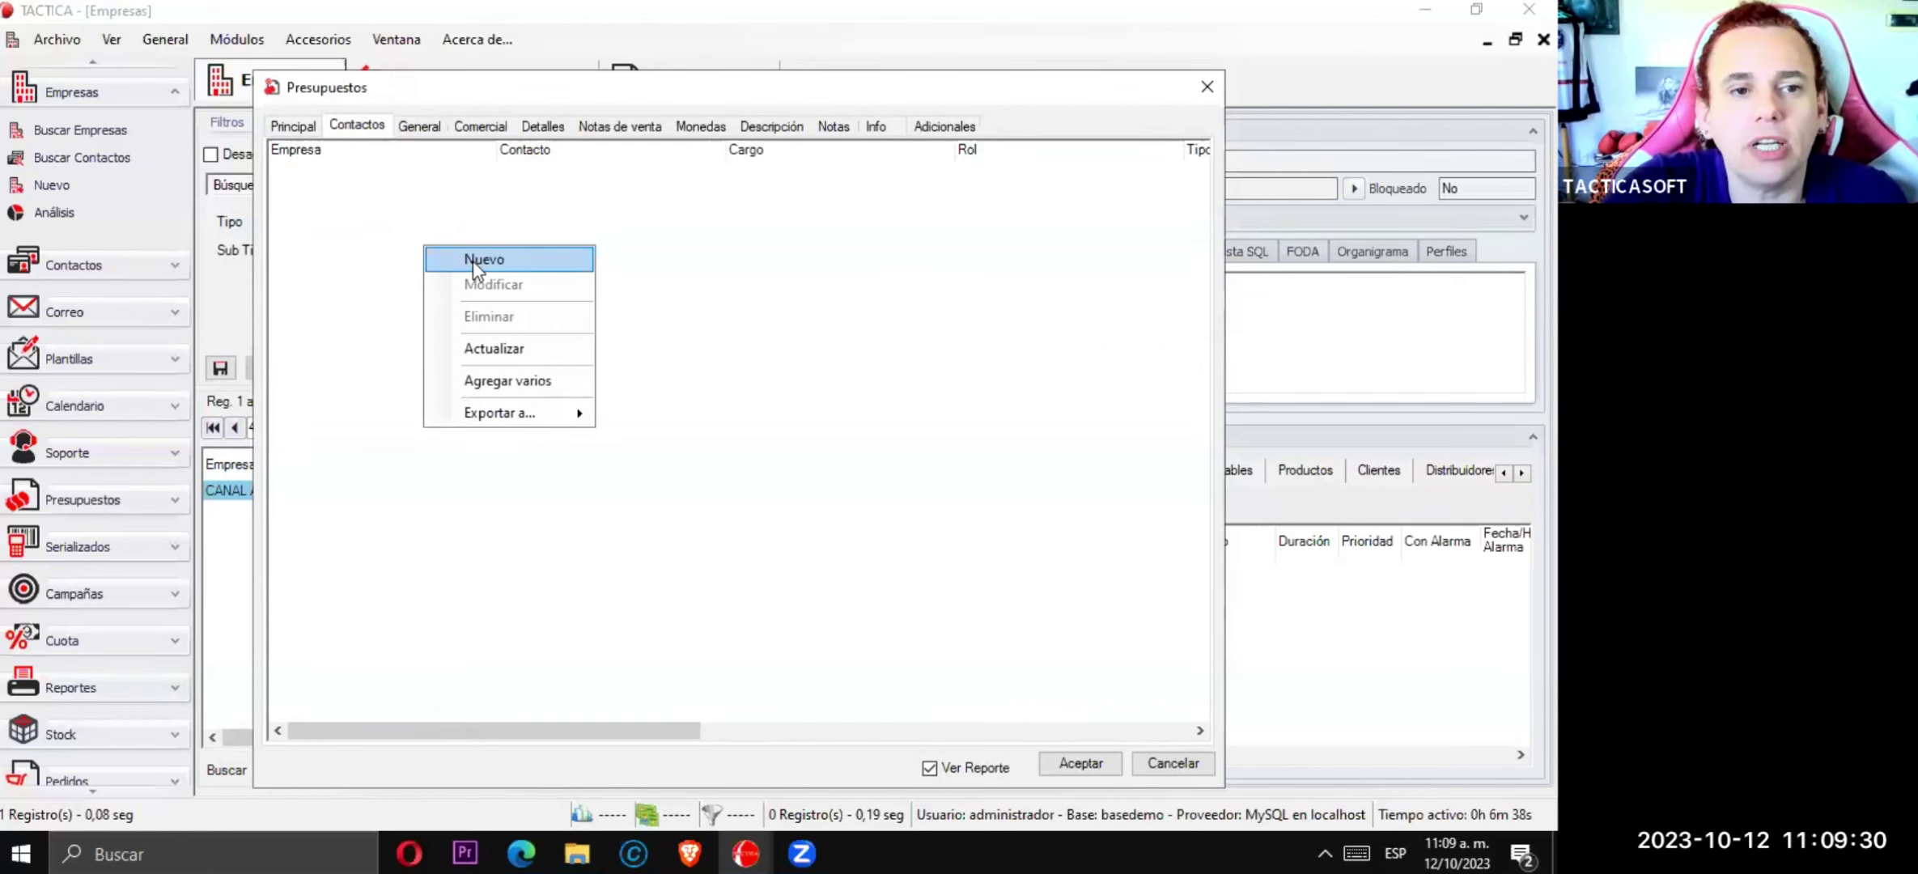
click(295, 128)
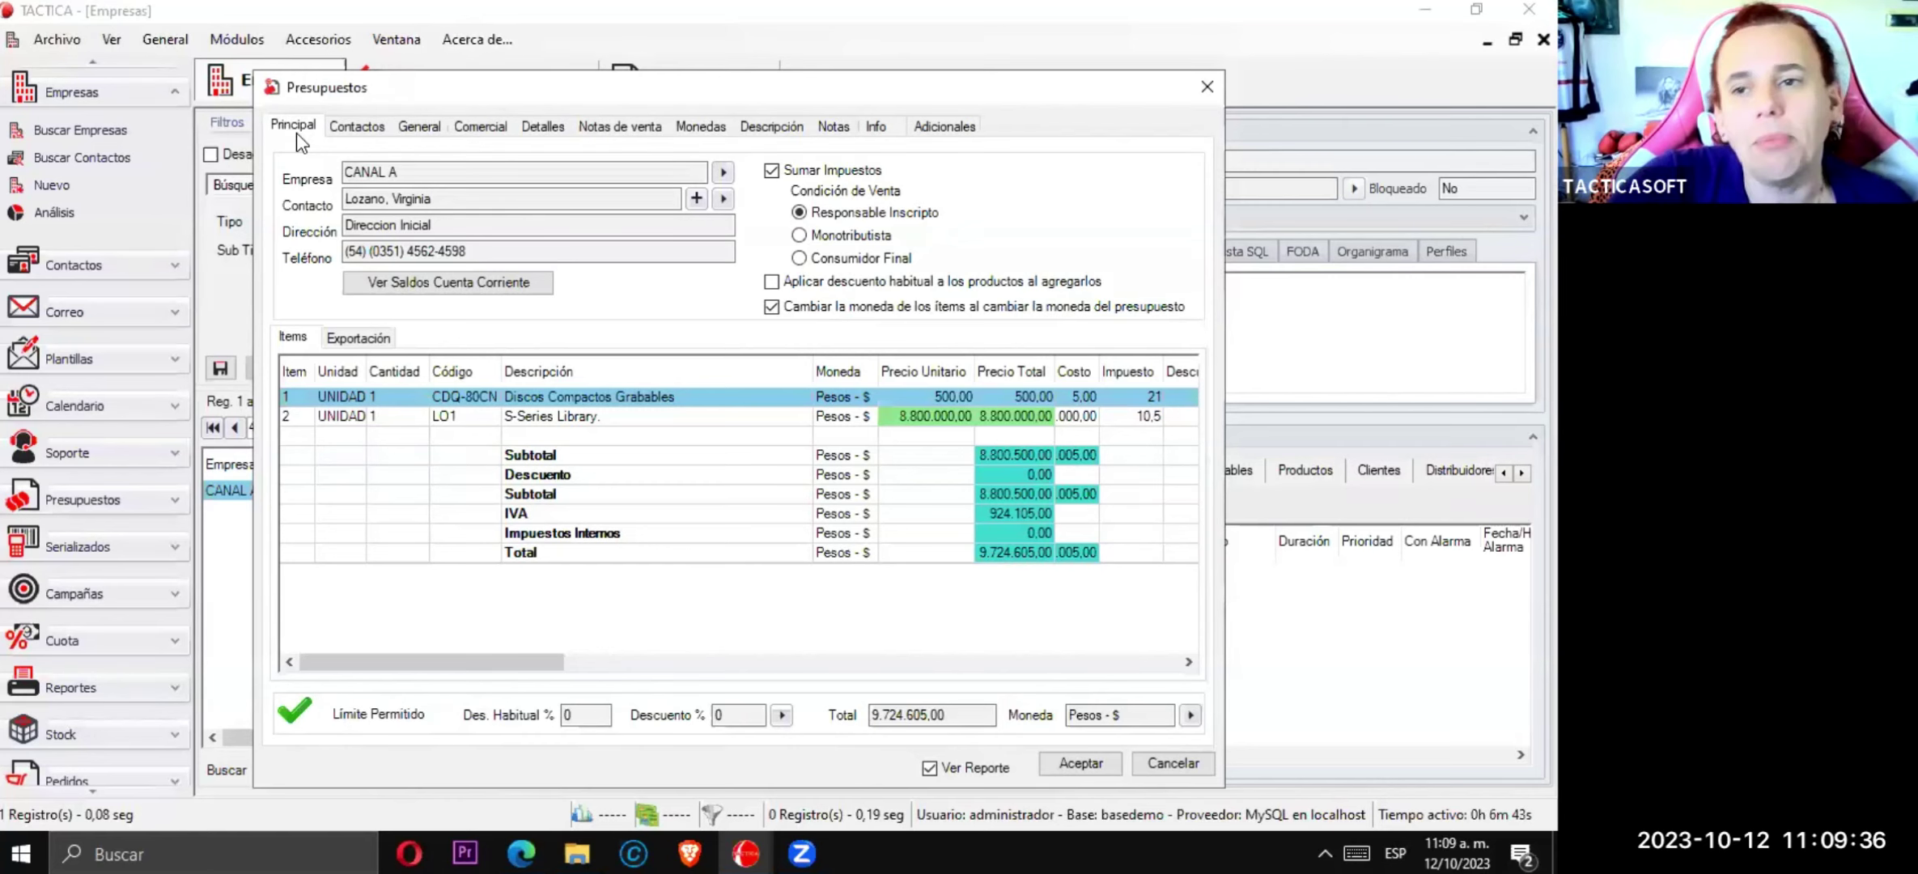
click(358, 130)
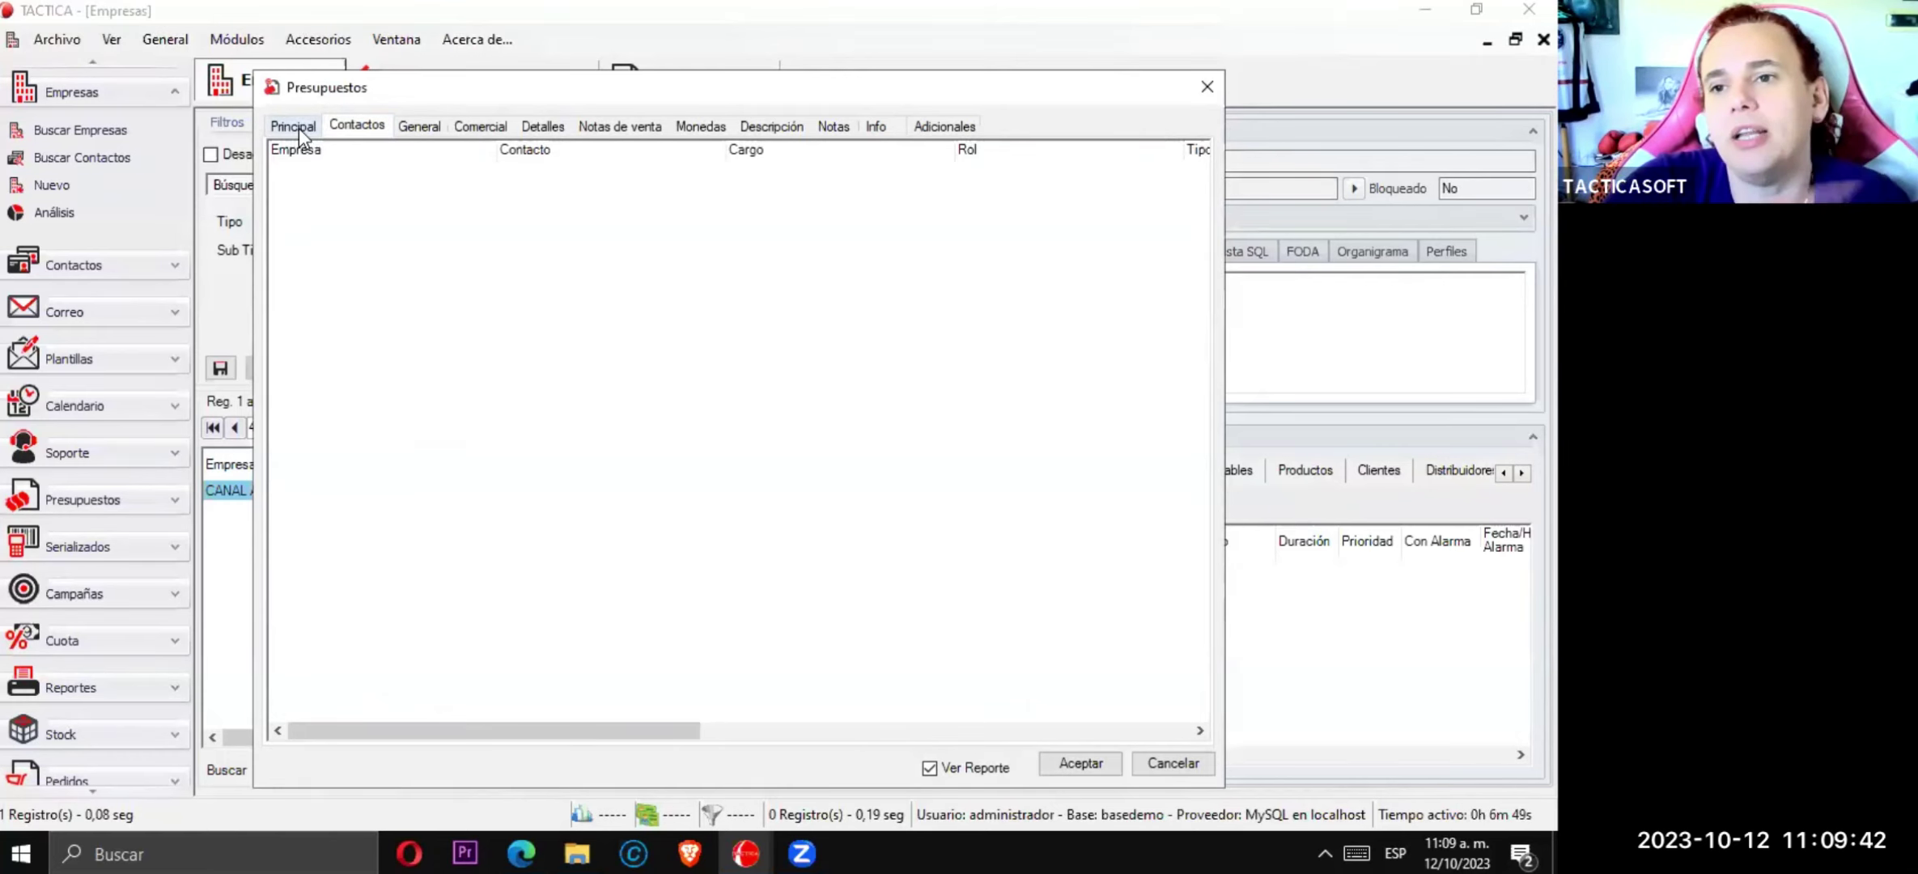
- Examine the quote's general data, including its number, and view the list of predefined quote names without choosing one
click(418, 127)
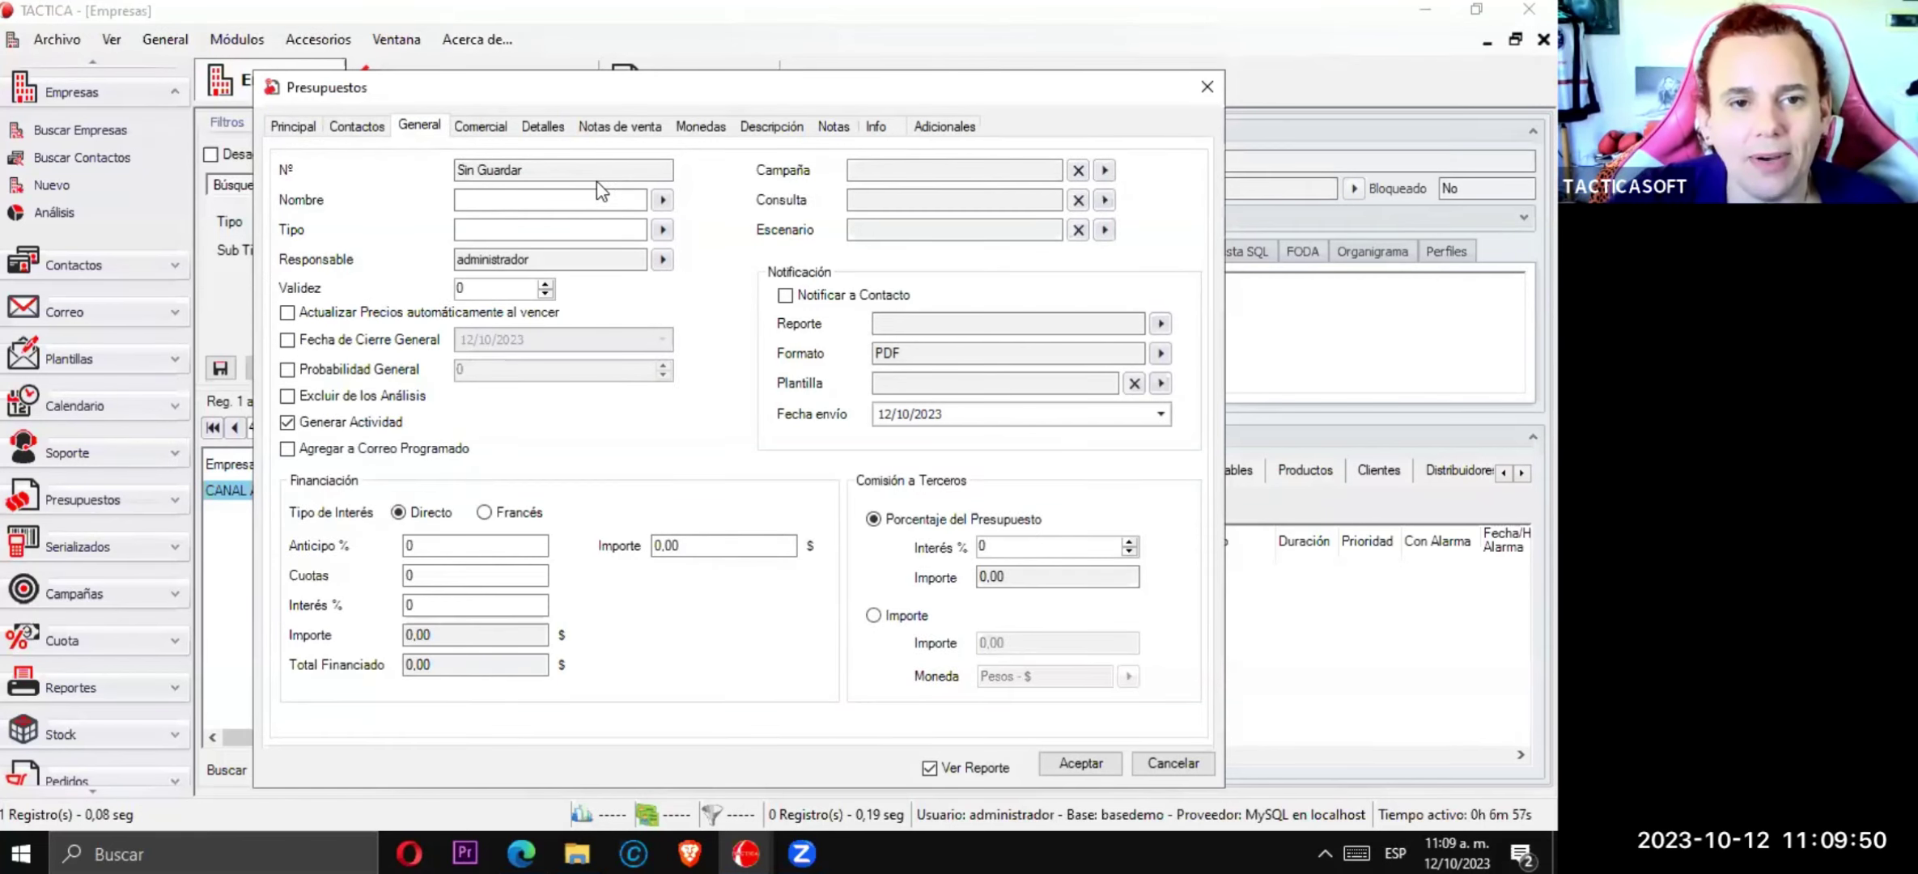
drag(599, 172, 351, 176)
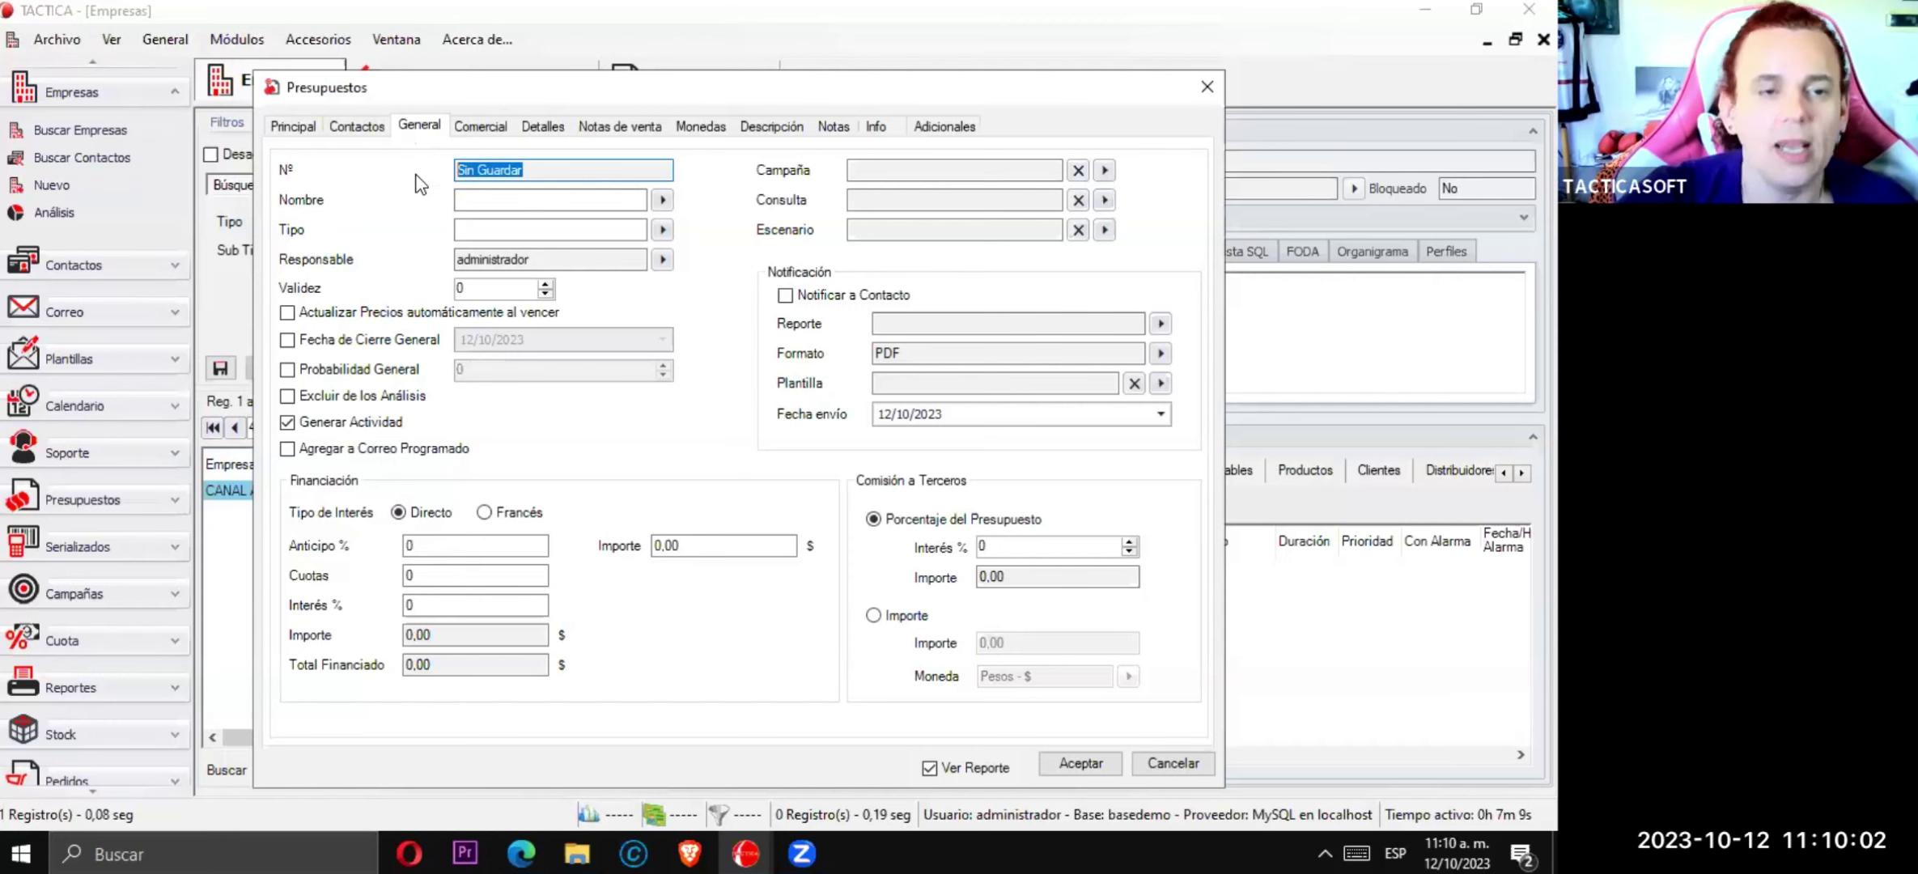
click(294, 127)
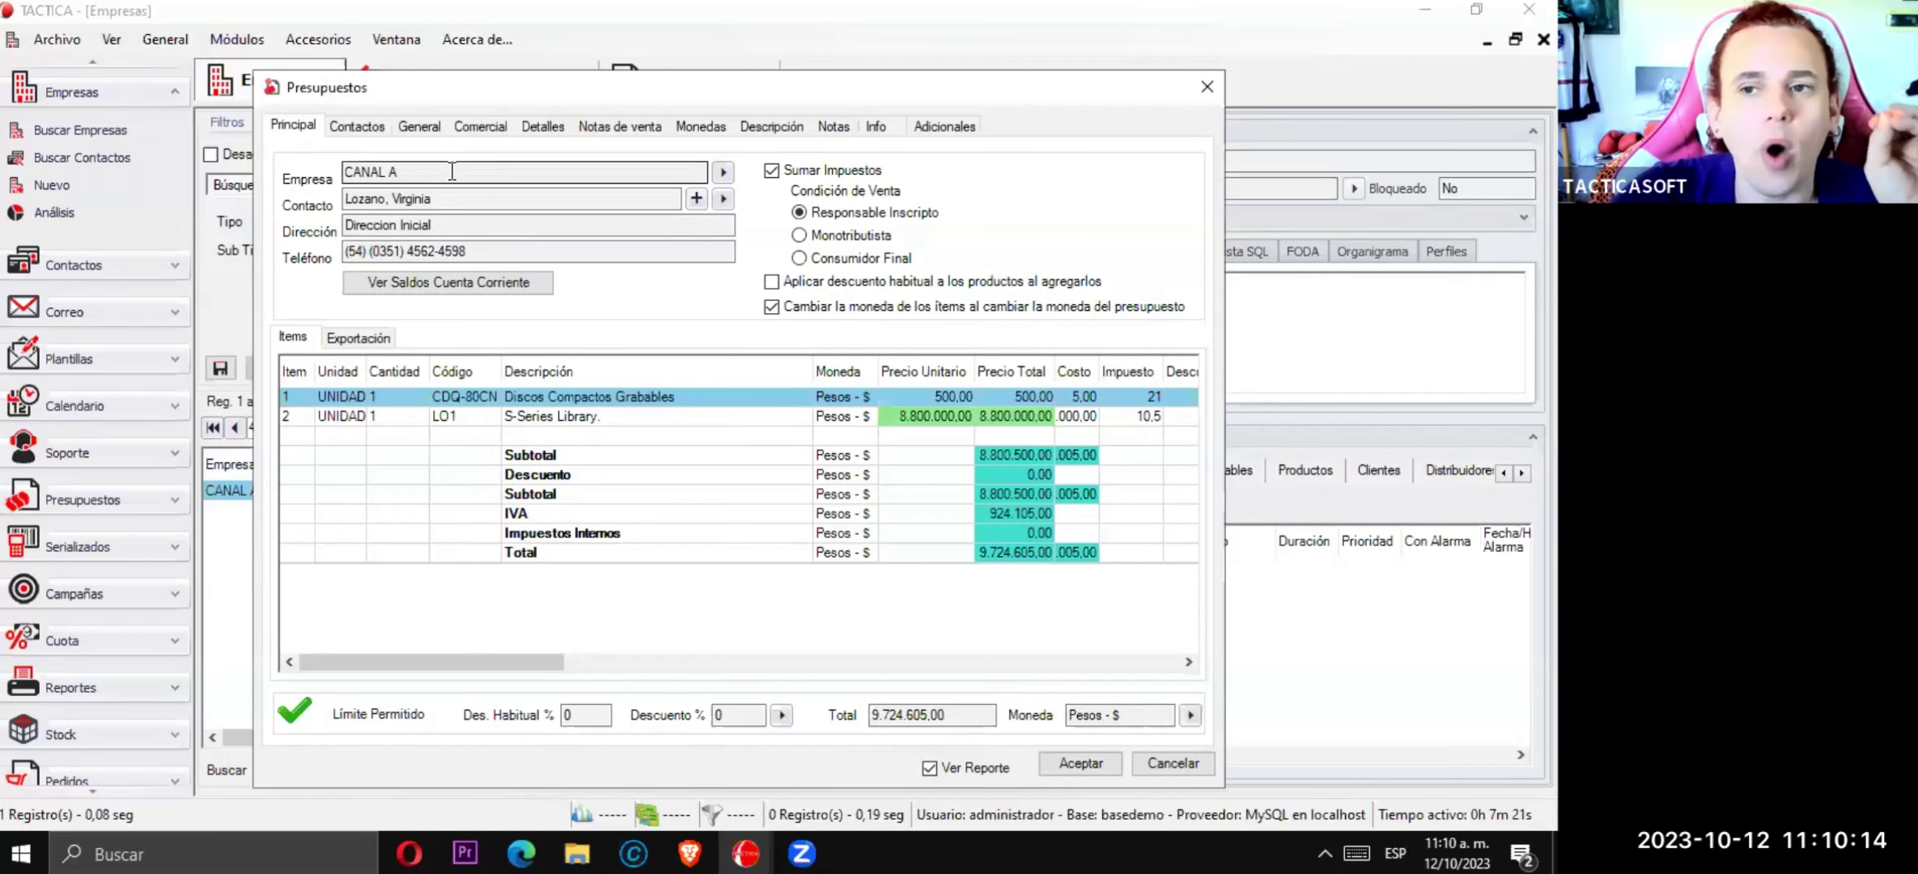
click(427, 130)
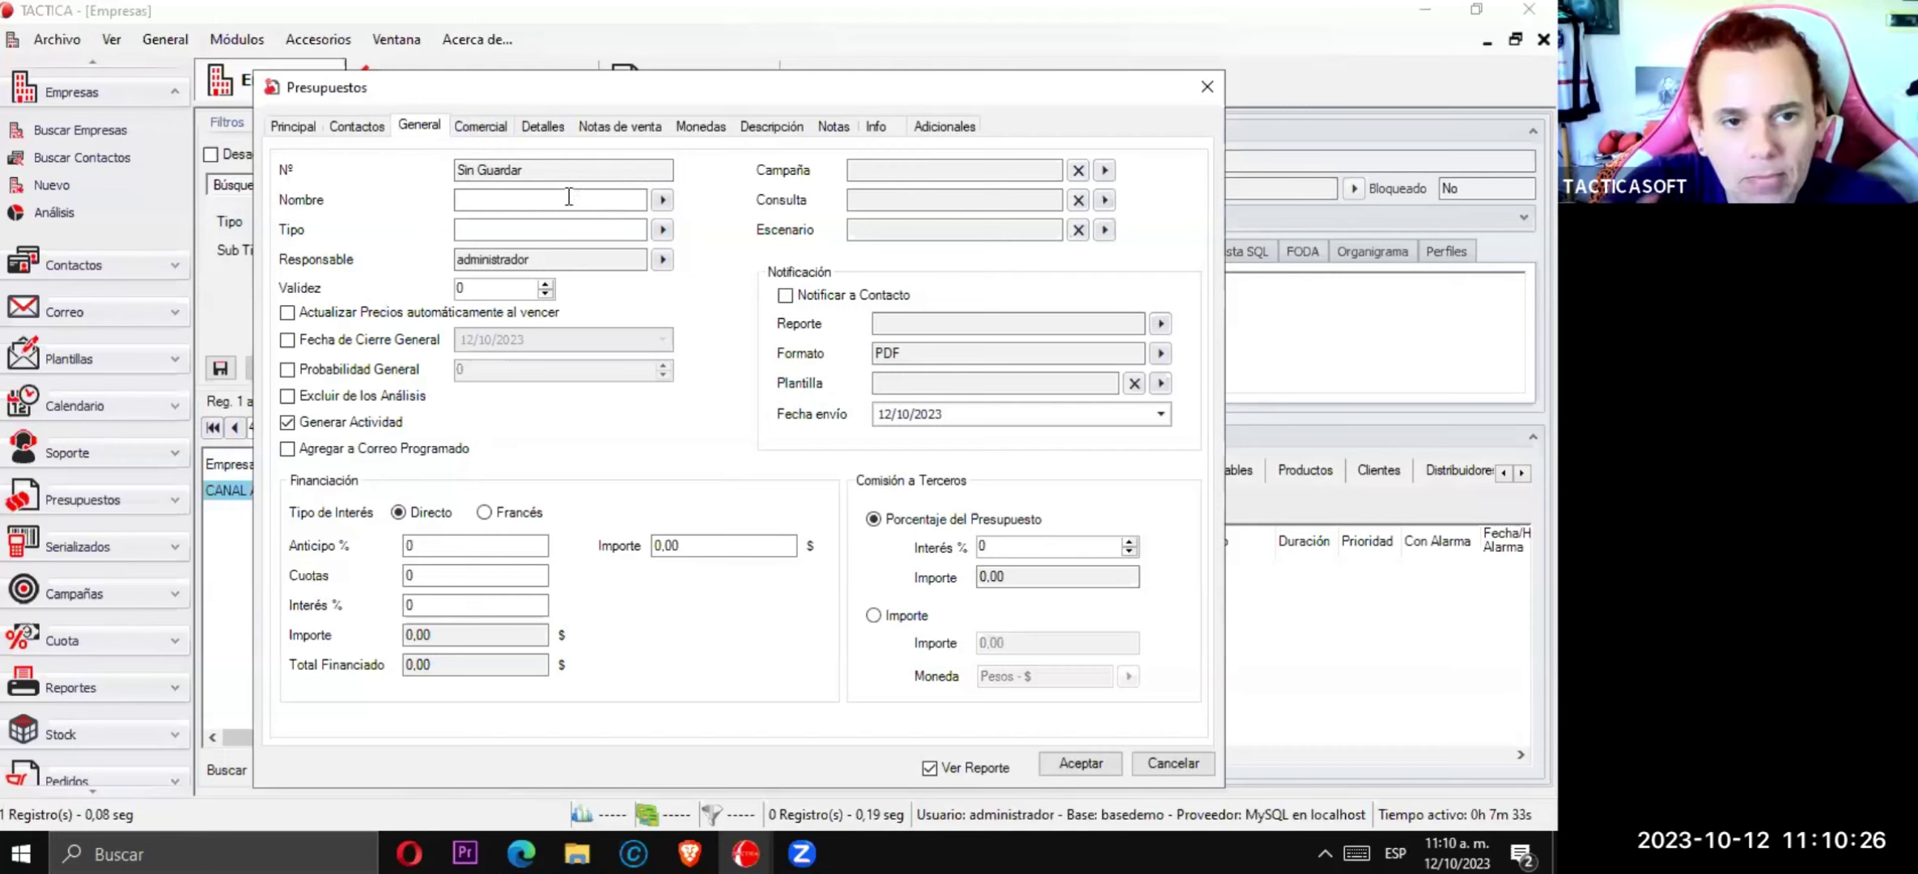
click(663, 200)
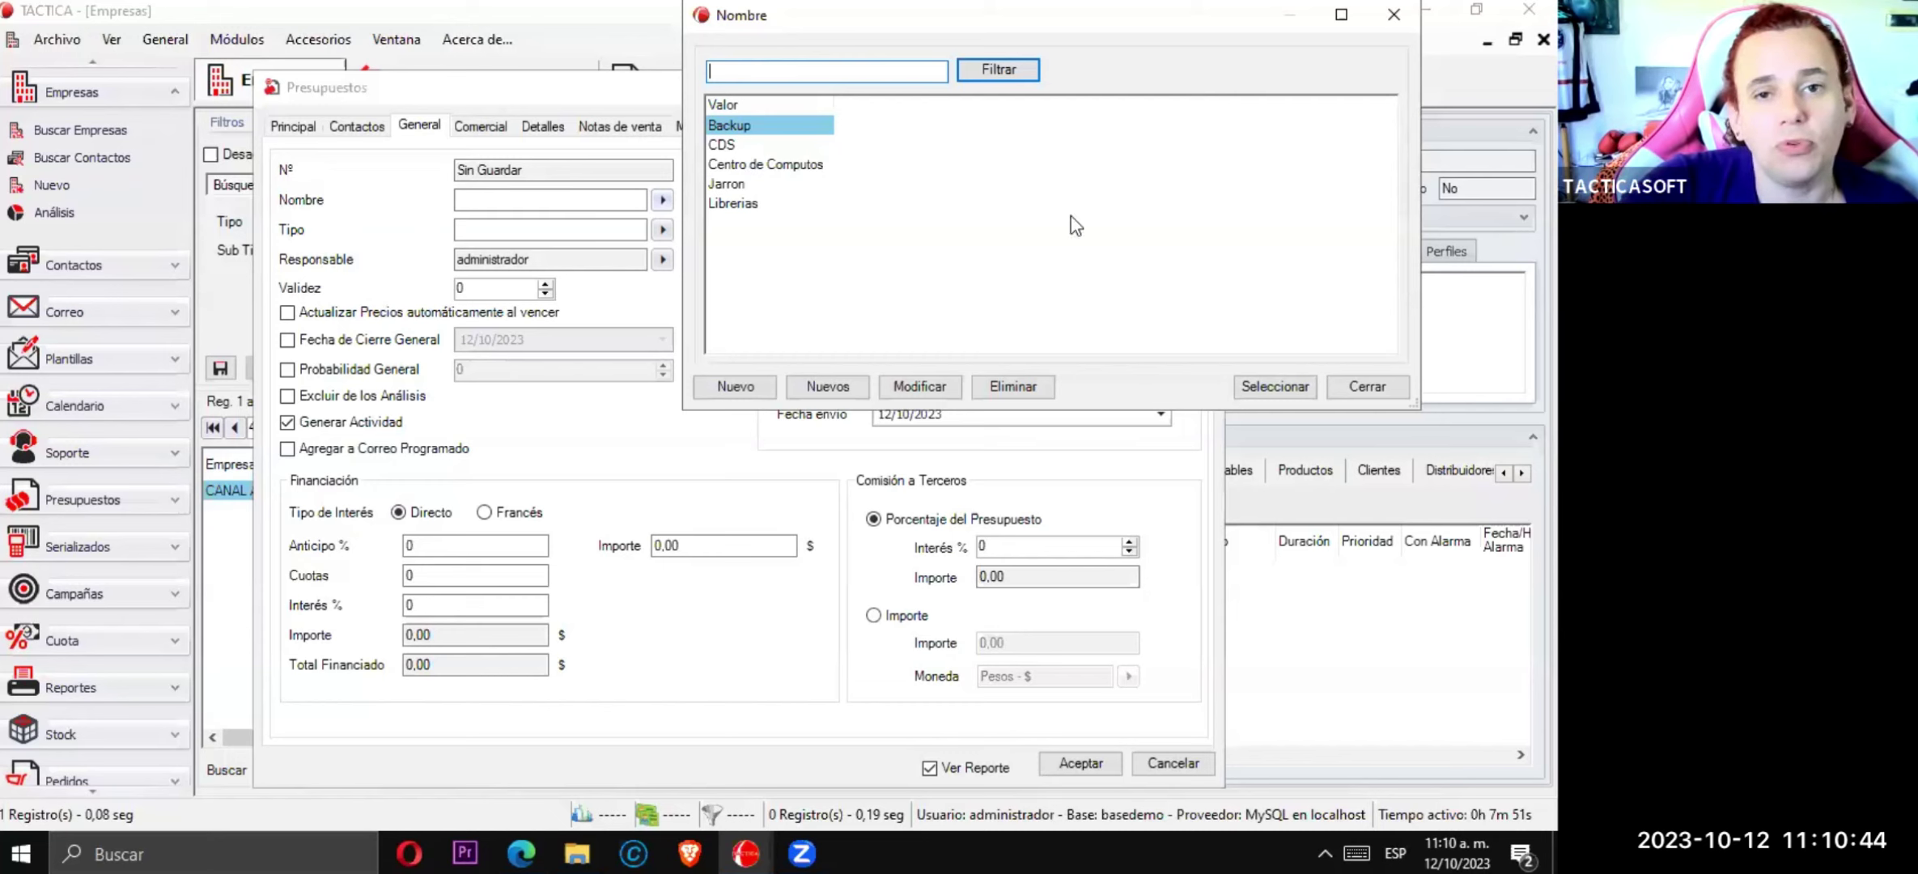
click(1382, 397)
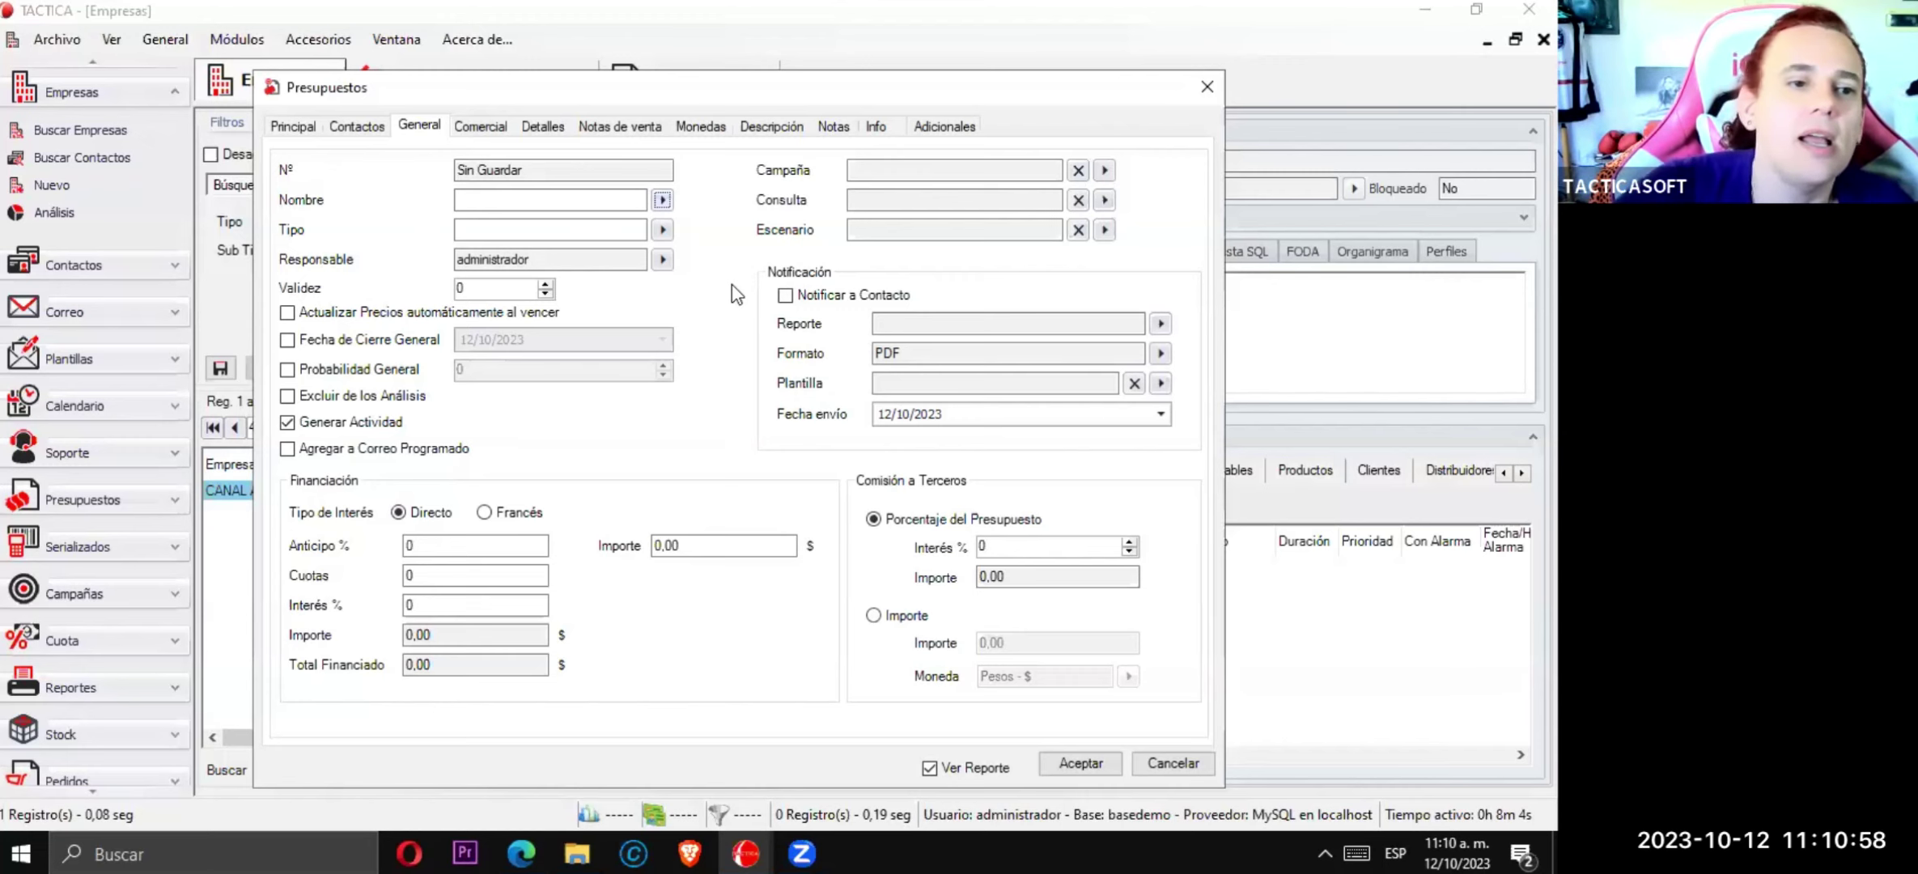
- Create a new quote type value "rubro 1" and assign it as the quote's Tipo
click(662, 229)
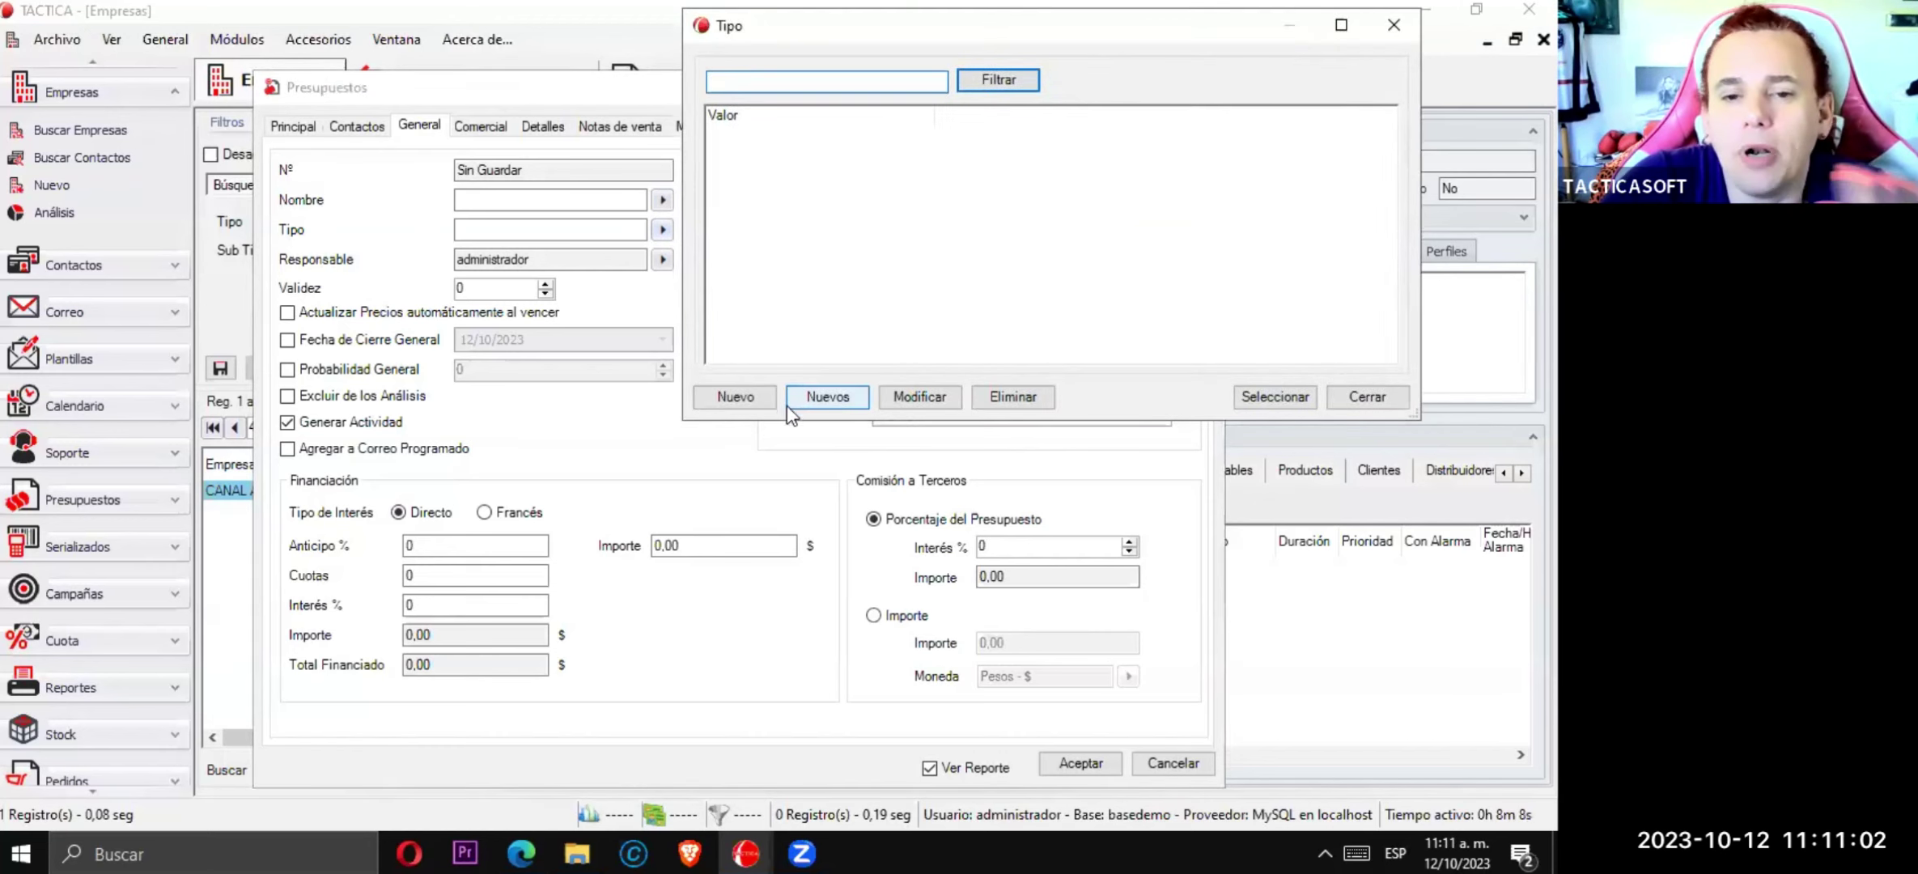
click(741, 407)
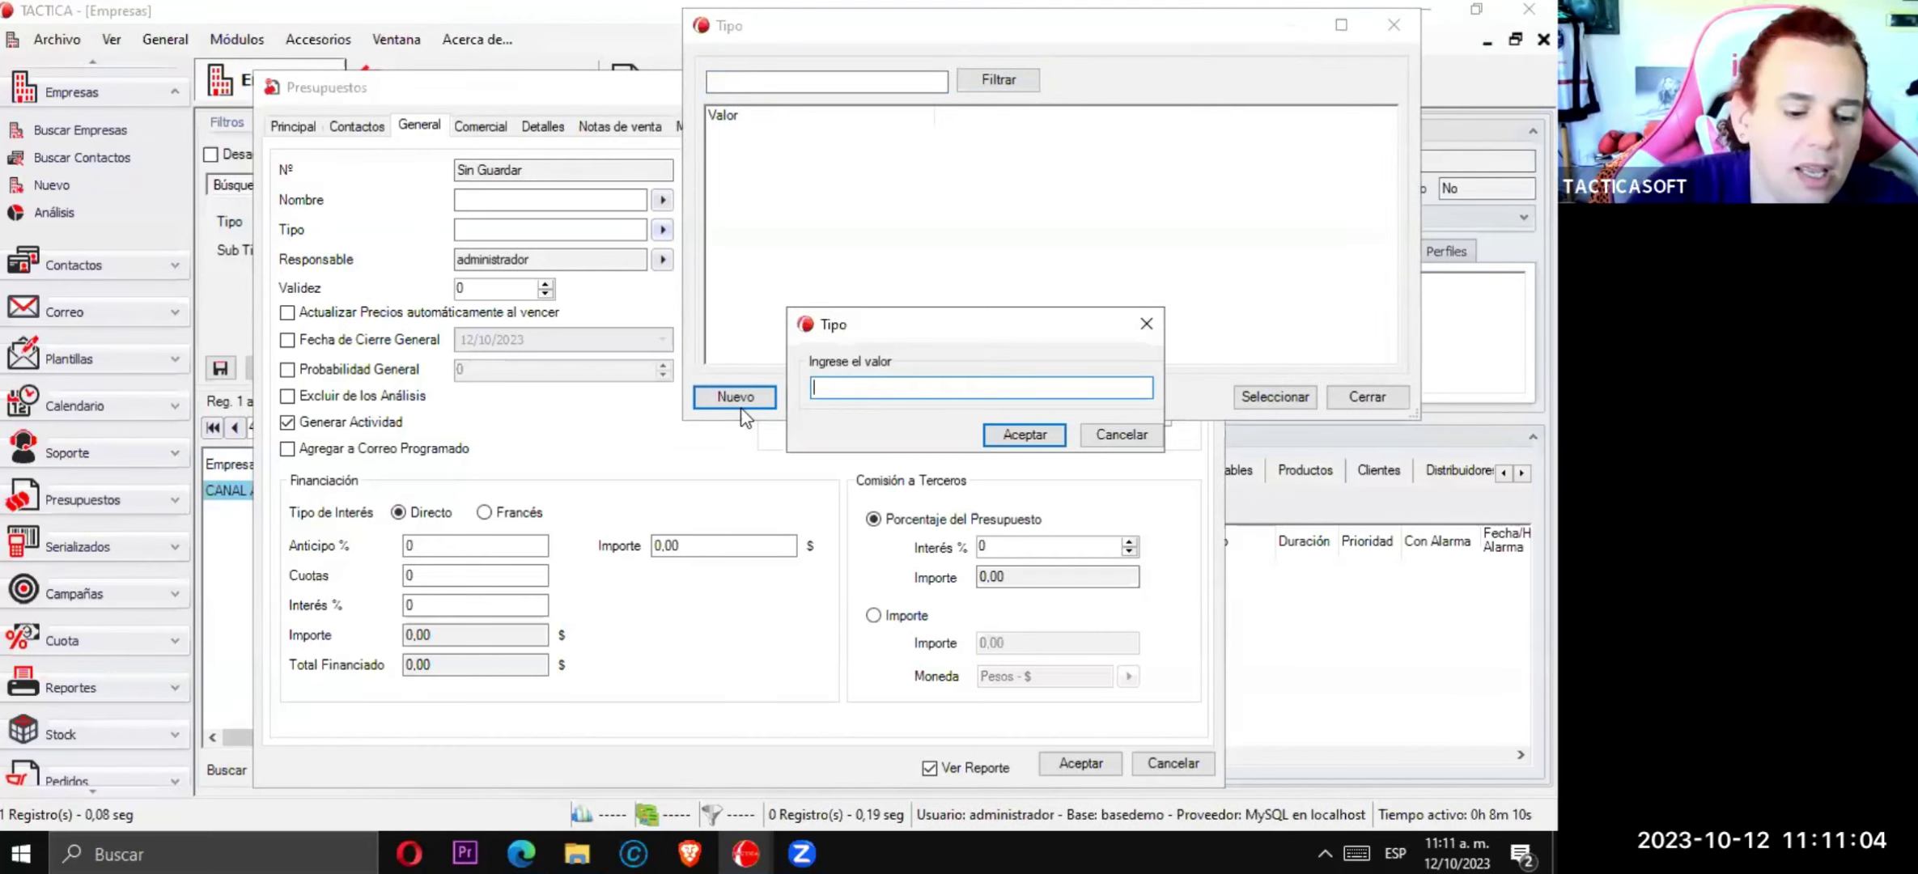
text(Test)
key(Return)
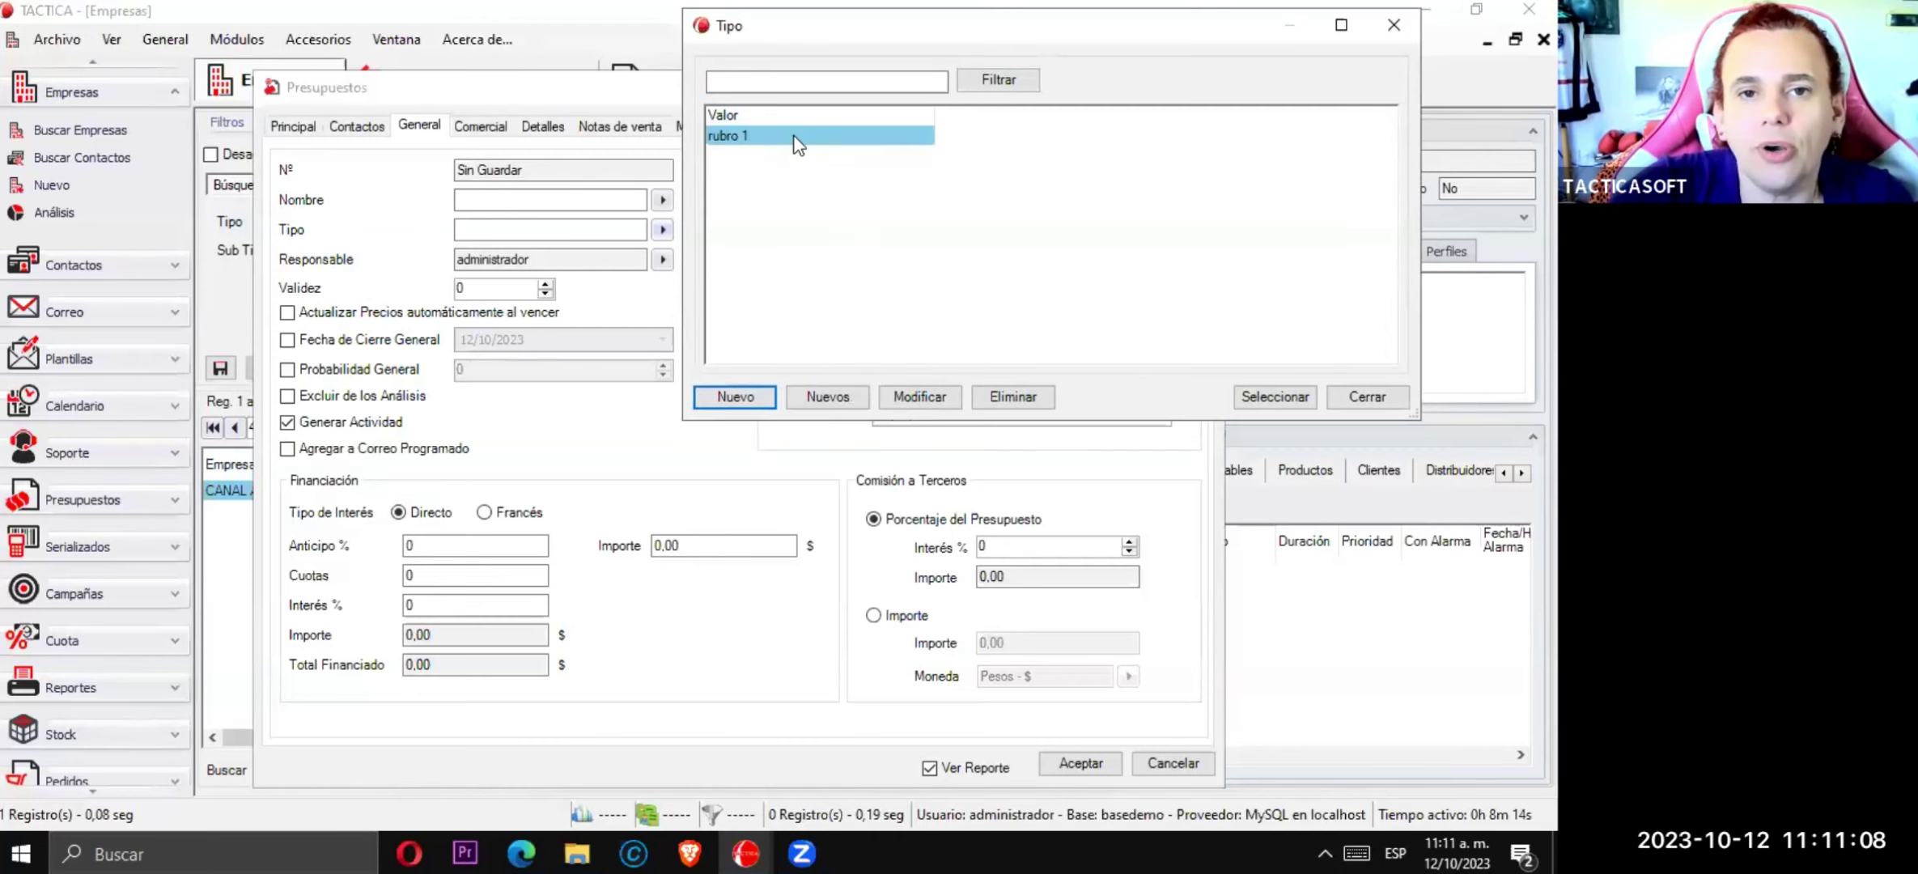
double_click(800, 135)
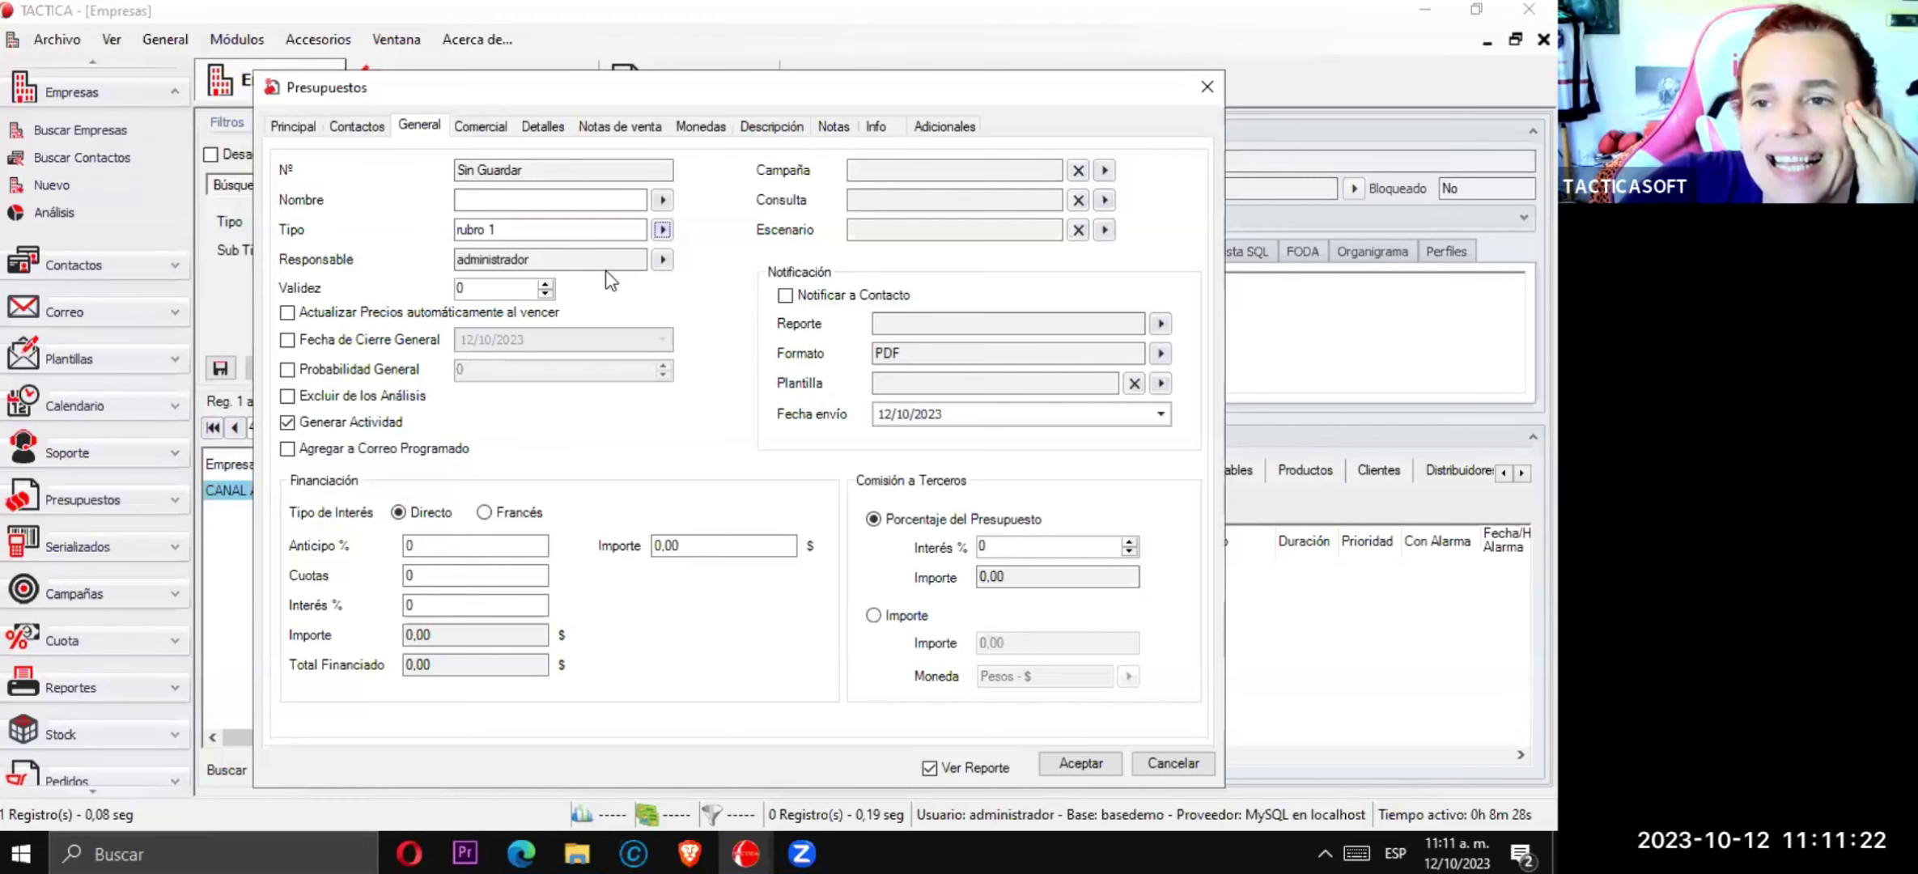
- Assign the first user in the all-users list as the quote's Responsable
click(662, 259)
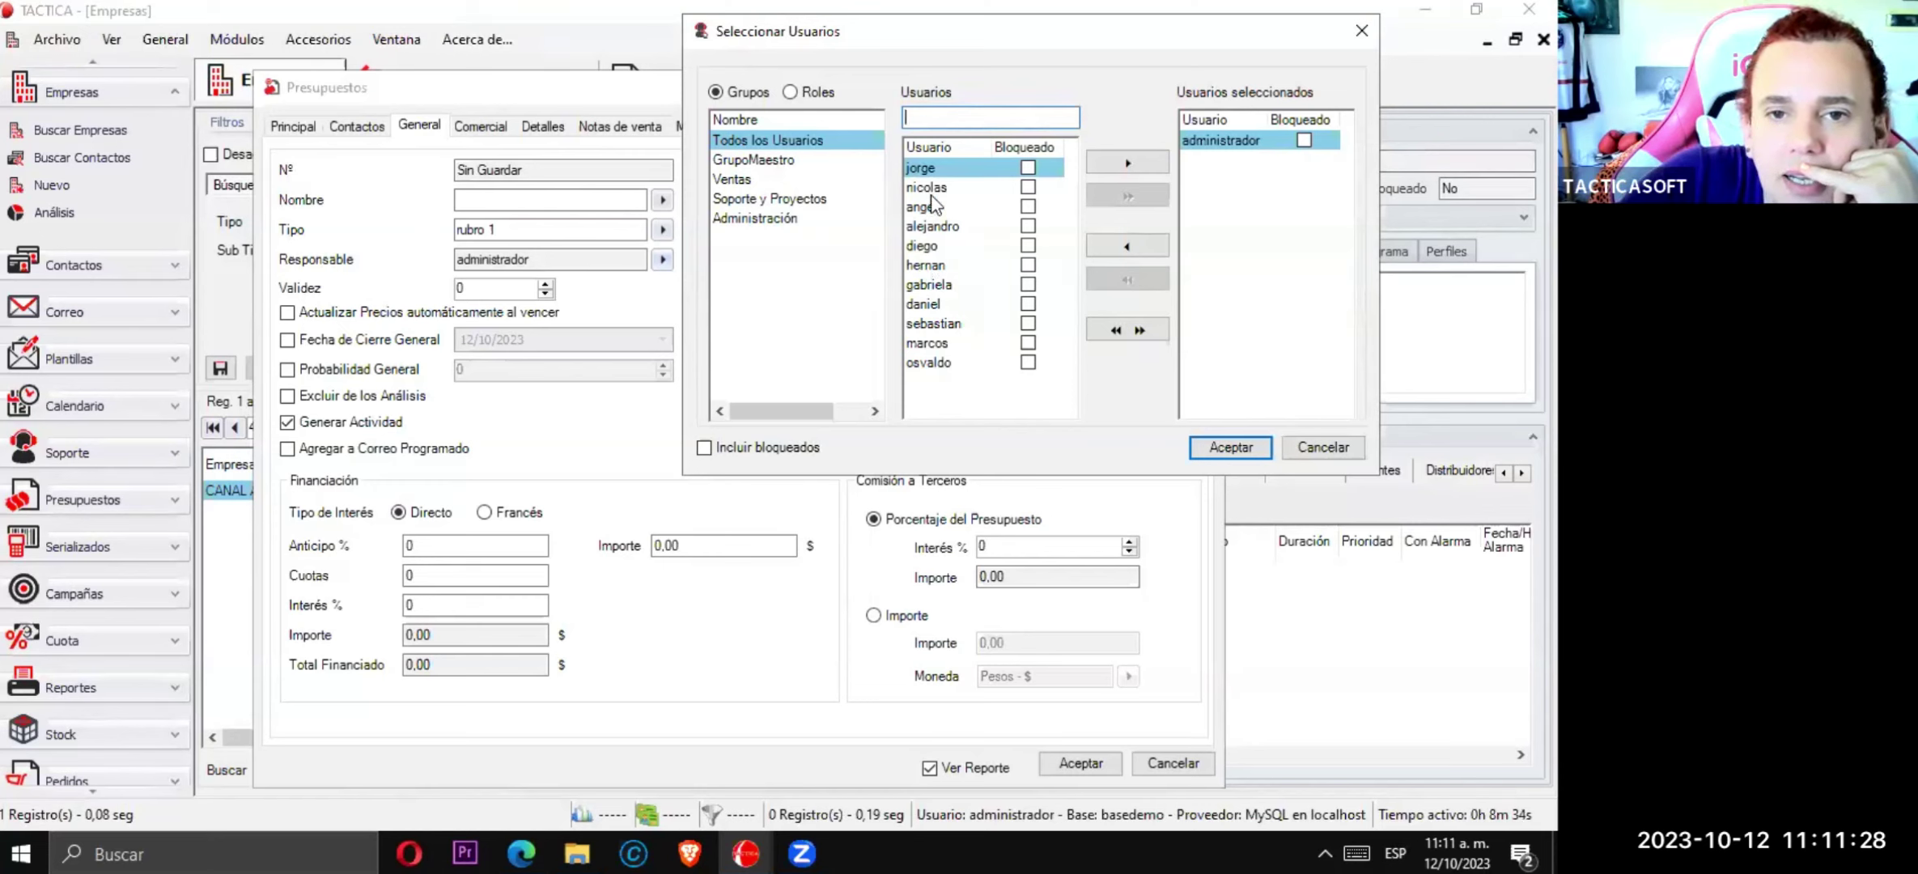
double_click(932, 168)
click(1230, 446)
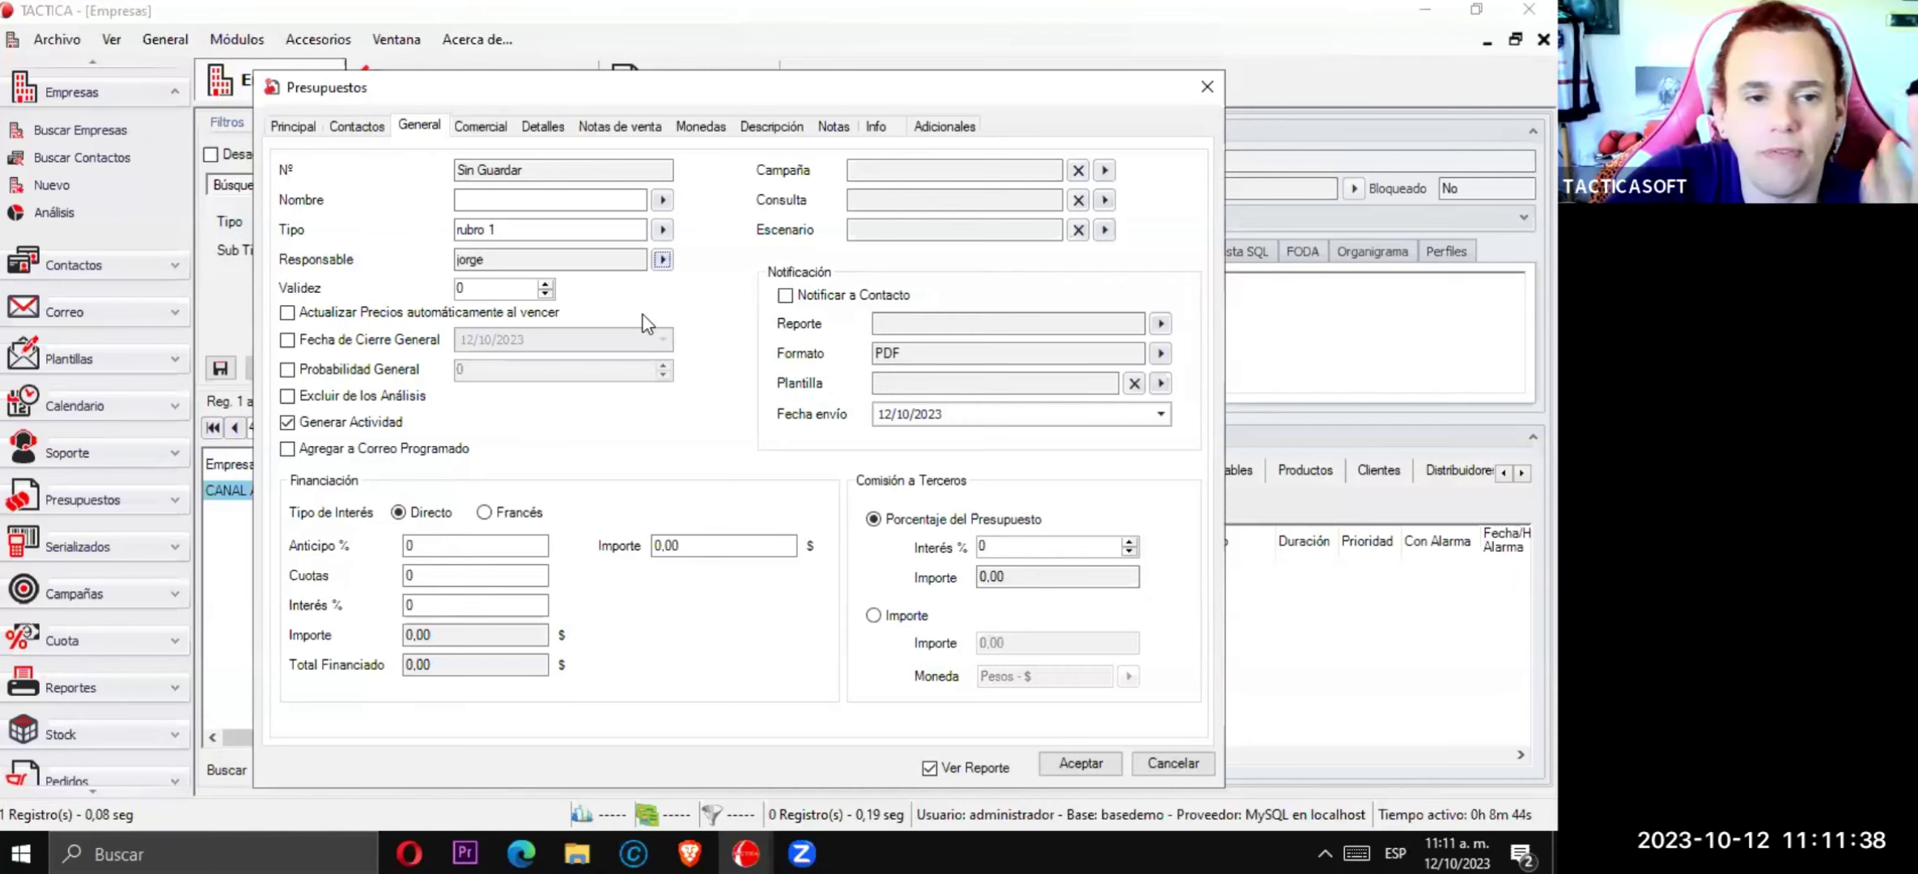
drag(526, 267, 395, 267)
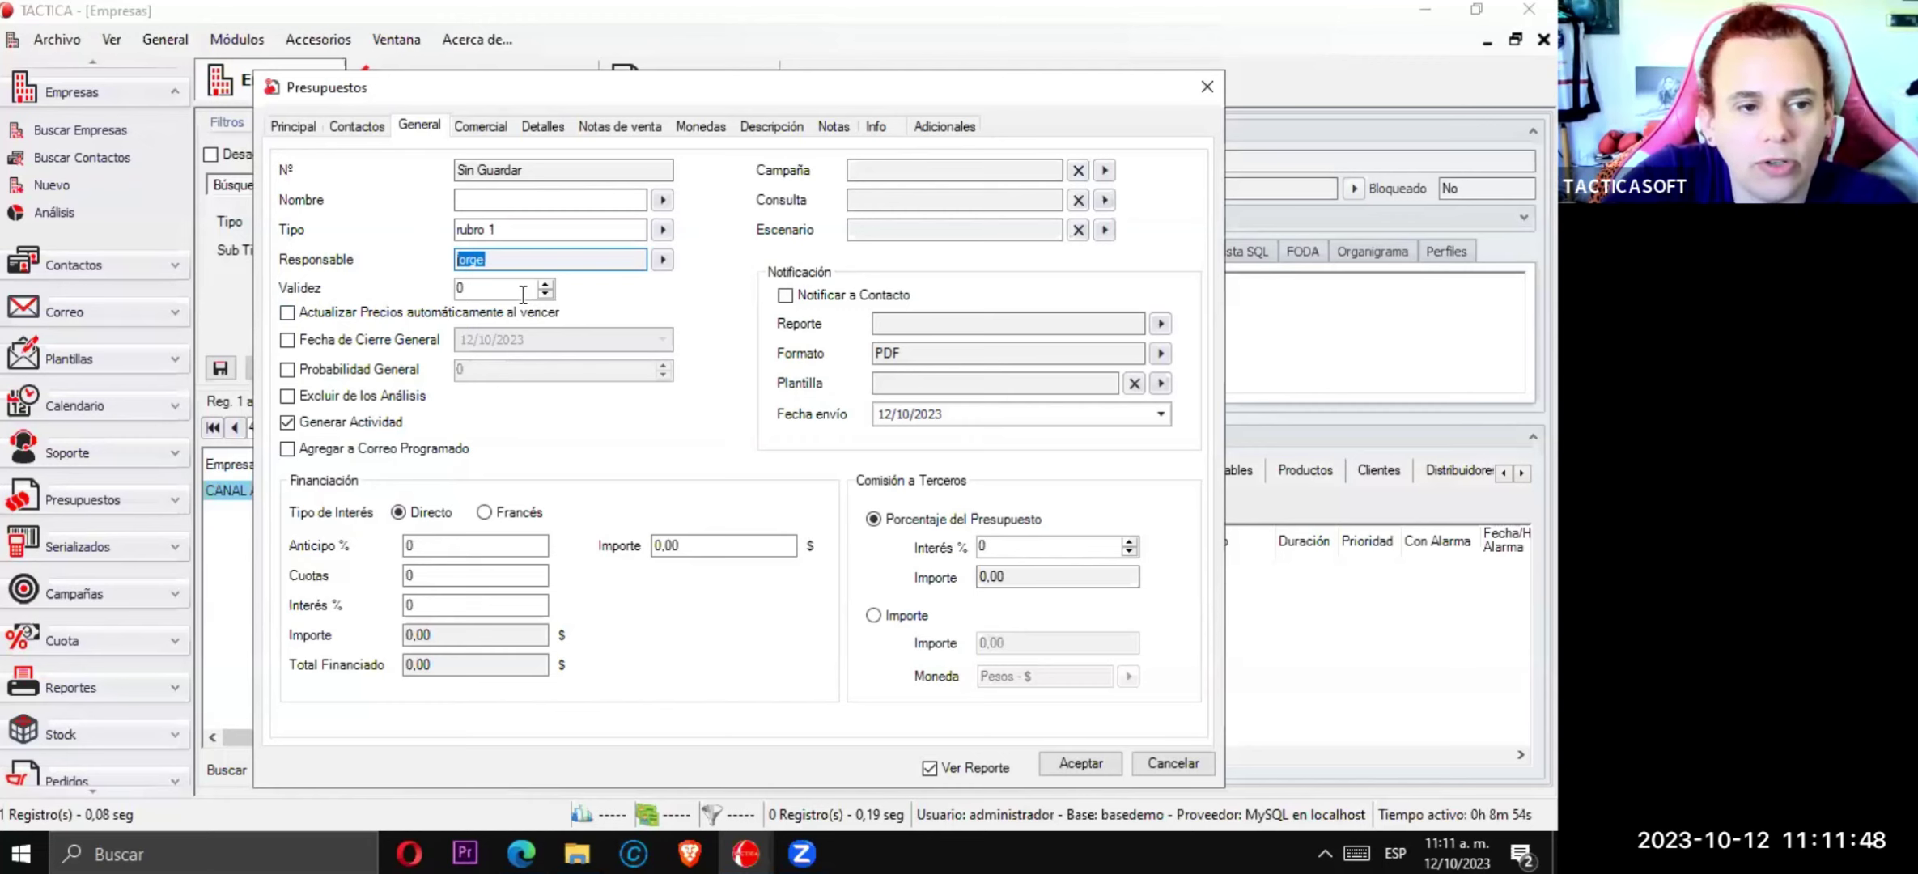
- Set the quote's Validez to 30 and enable the automatic price update on expiry
key(Tab)
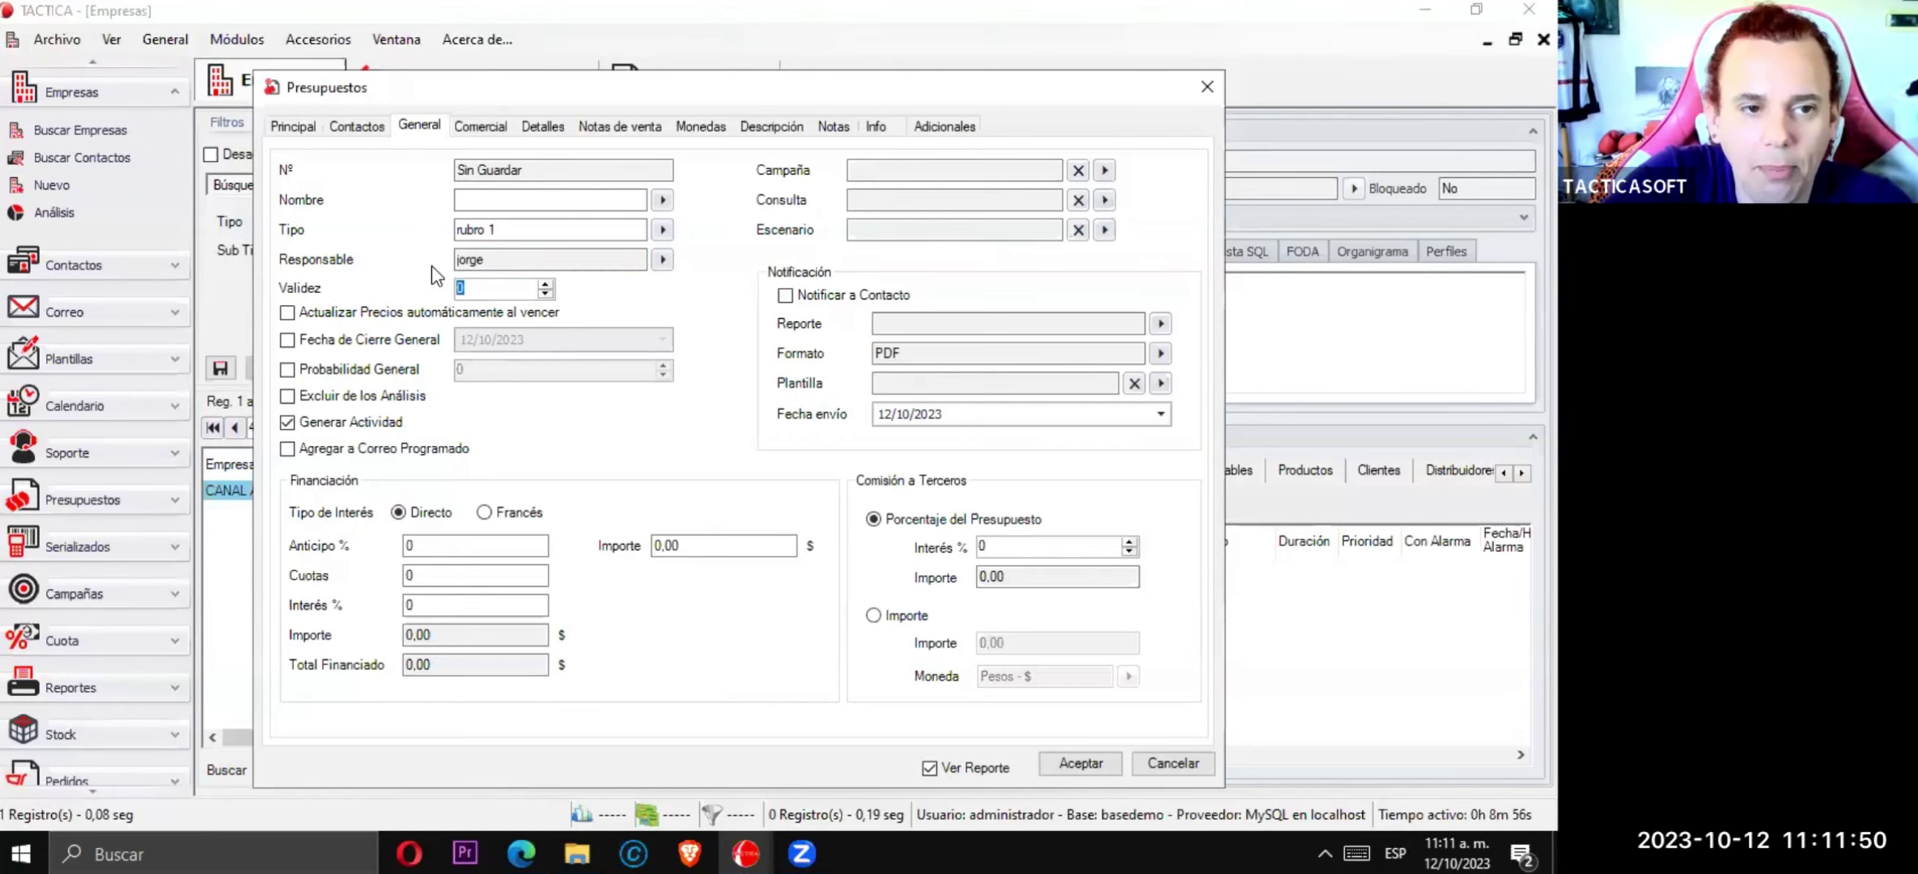
text(30)
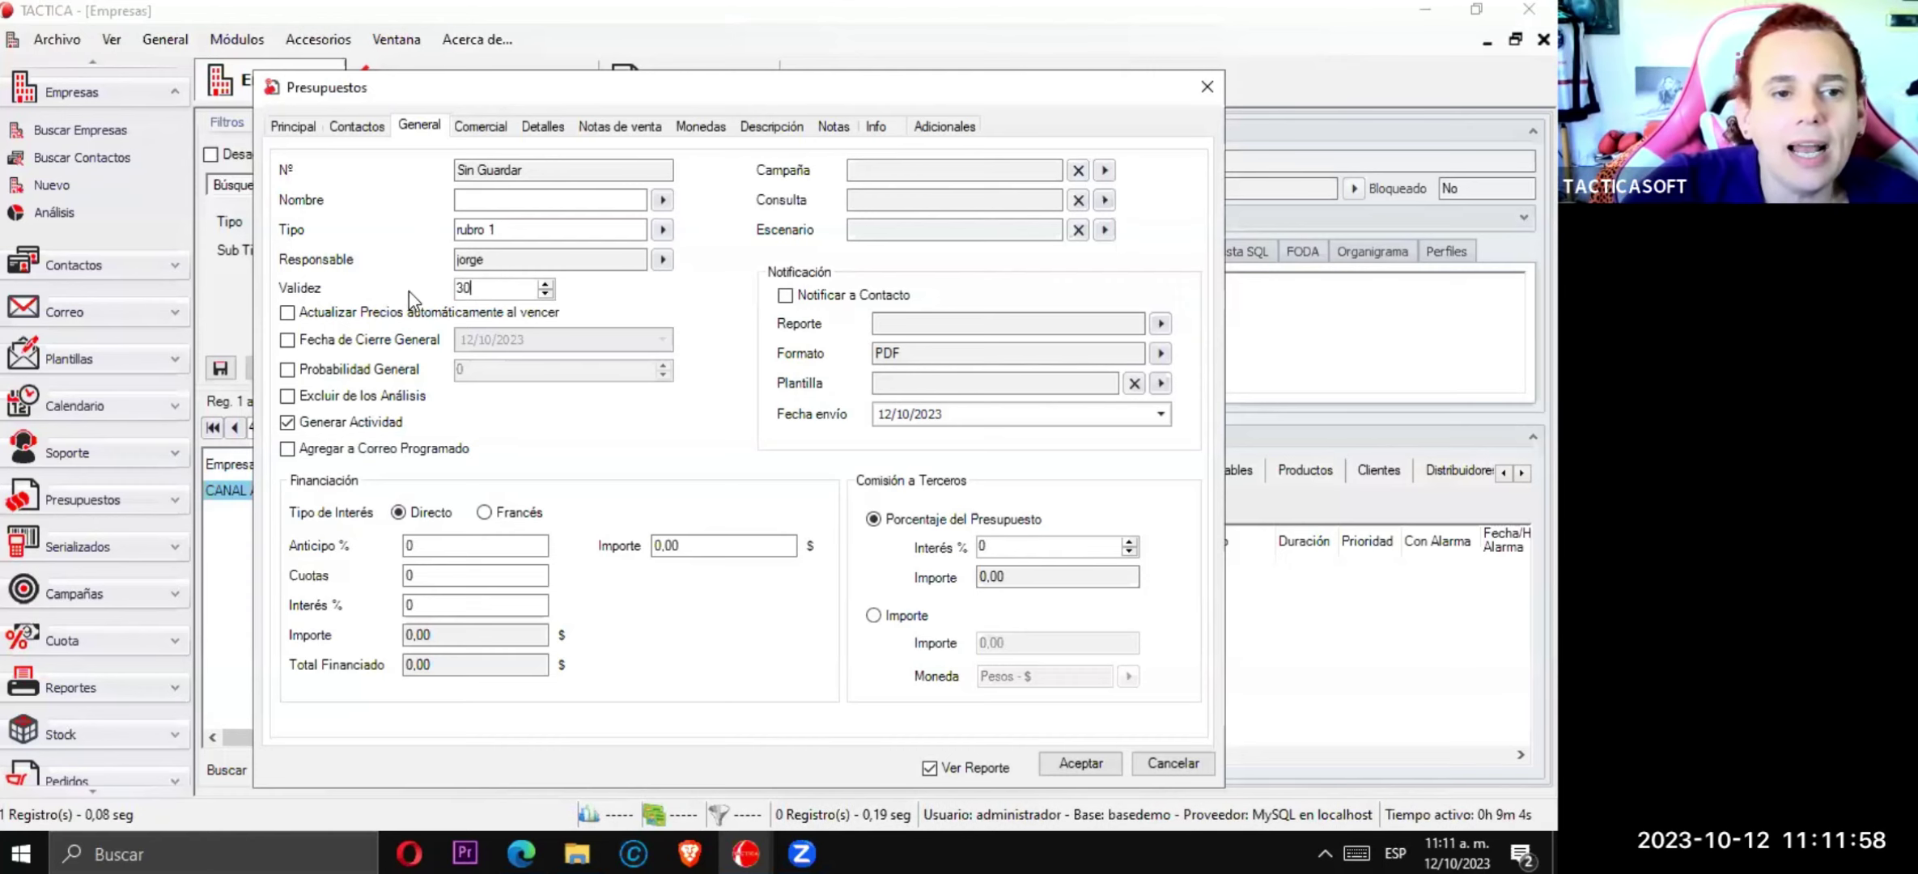
drag(481, 292, 435, 293)
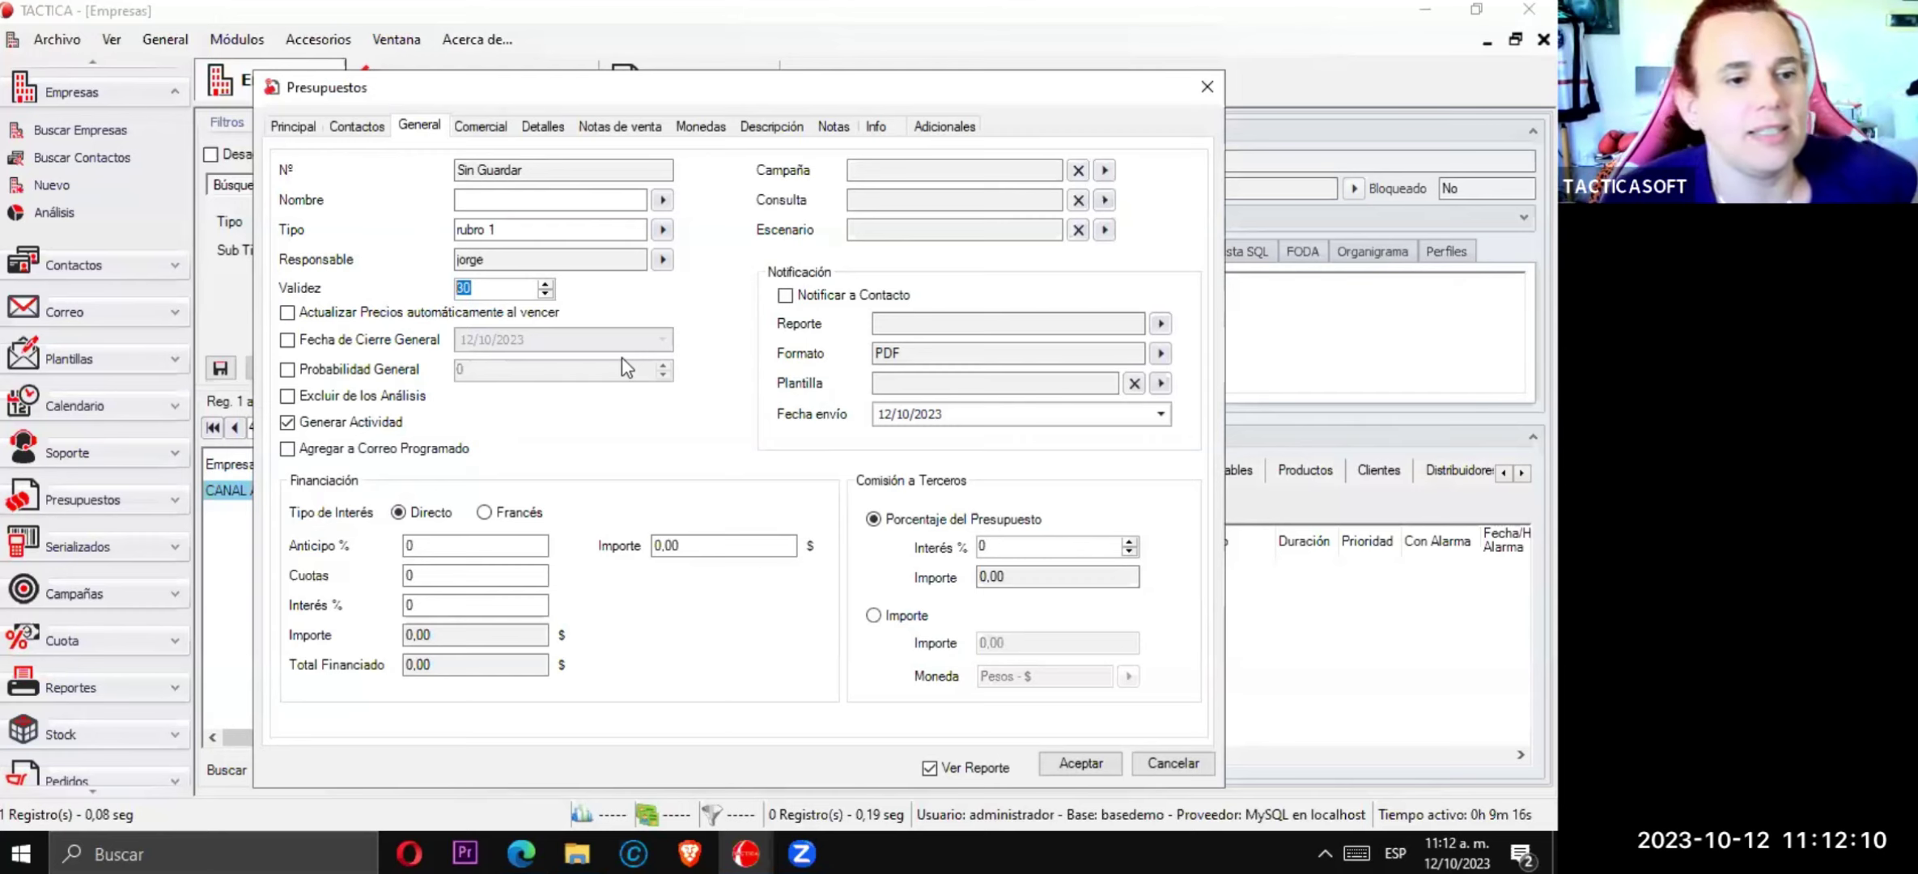
click(335, 319)
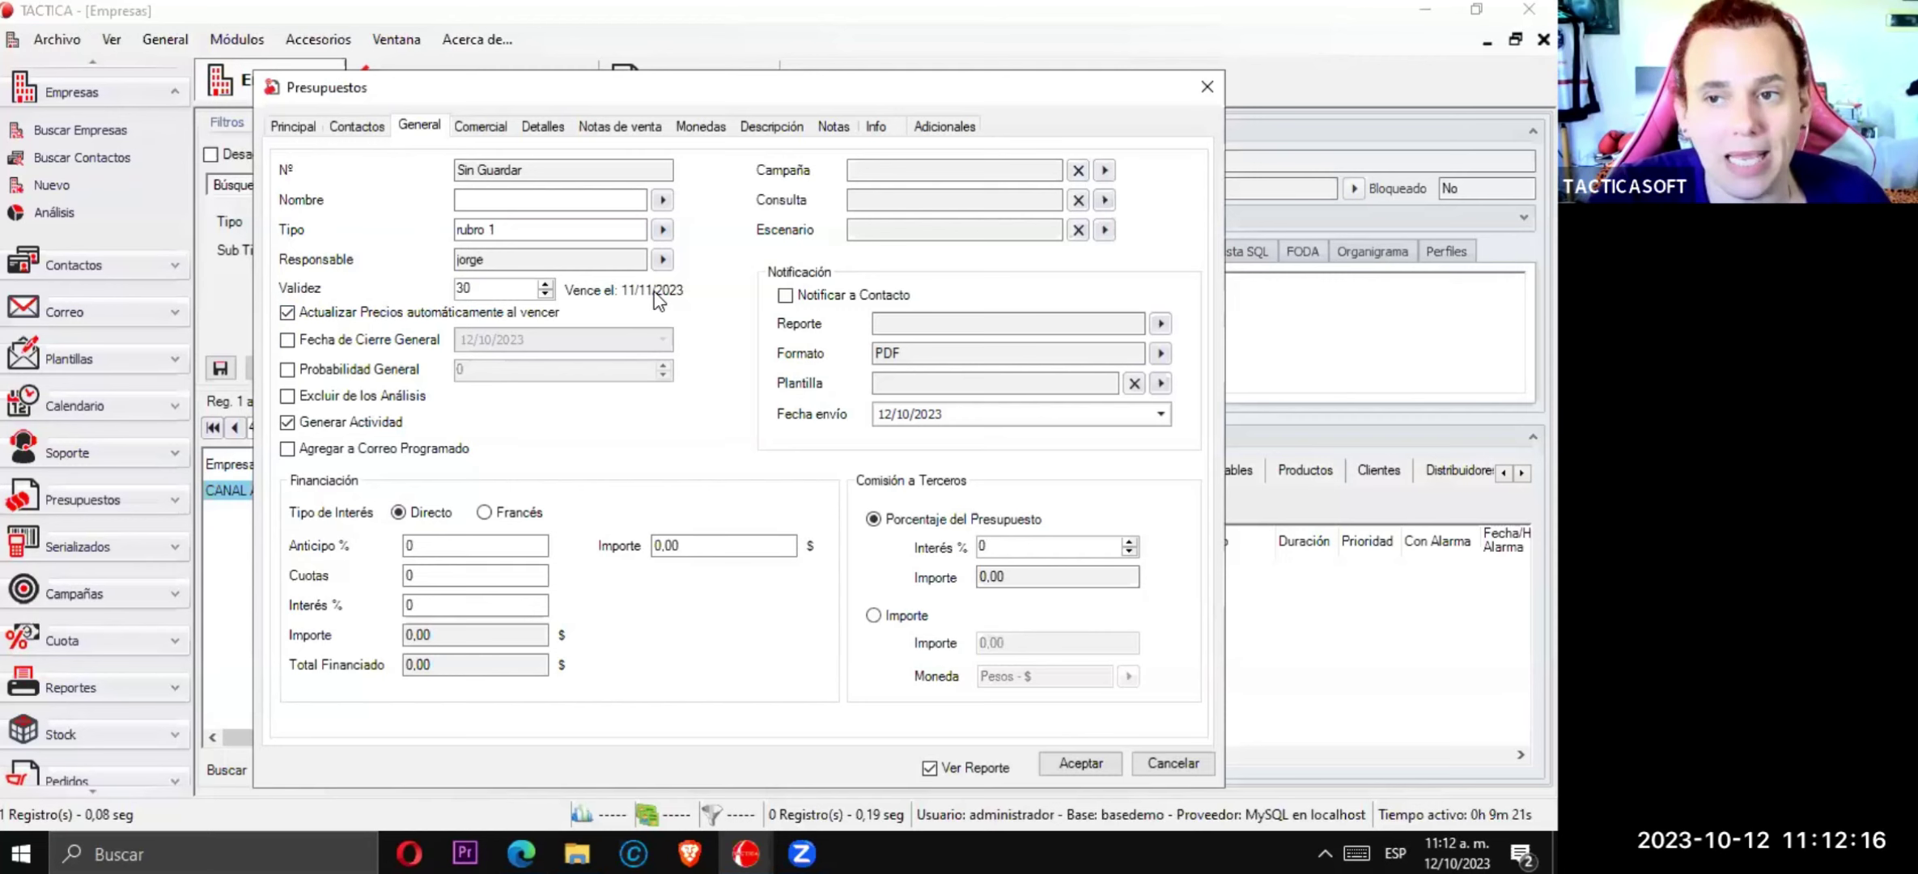
- Review the items' unit prices affected by the automatic update and return to the quote's general data
click(294, 128)
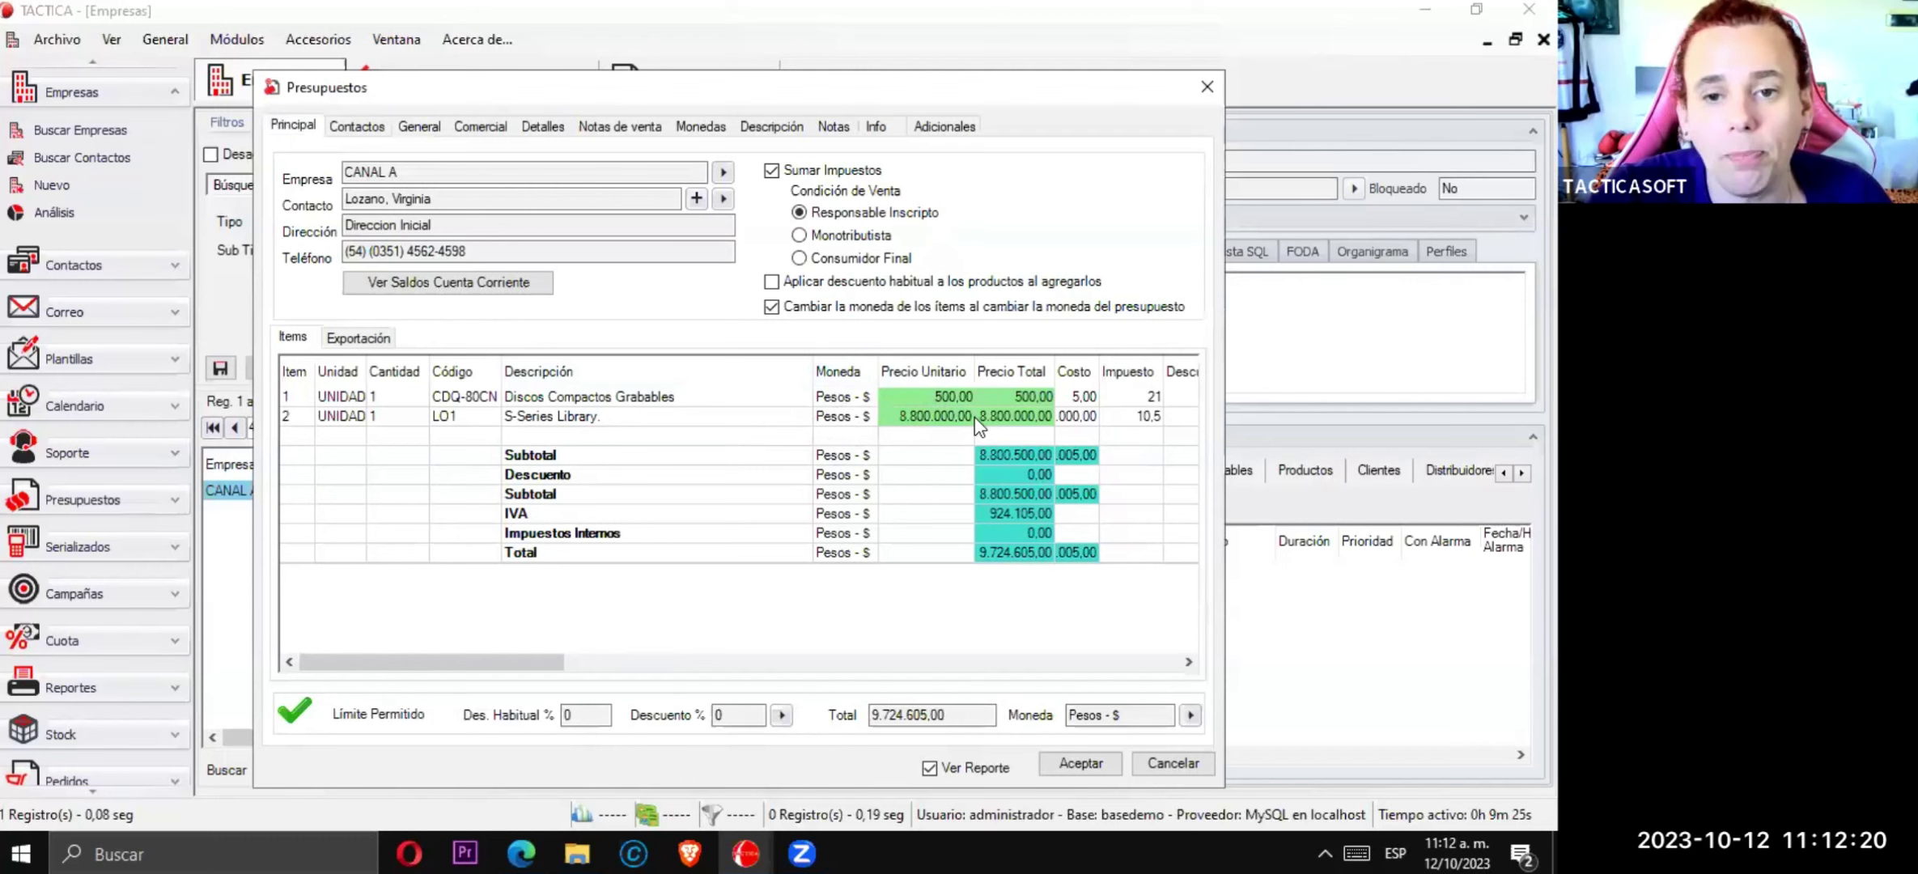
click(419, 138)
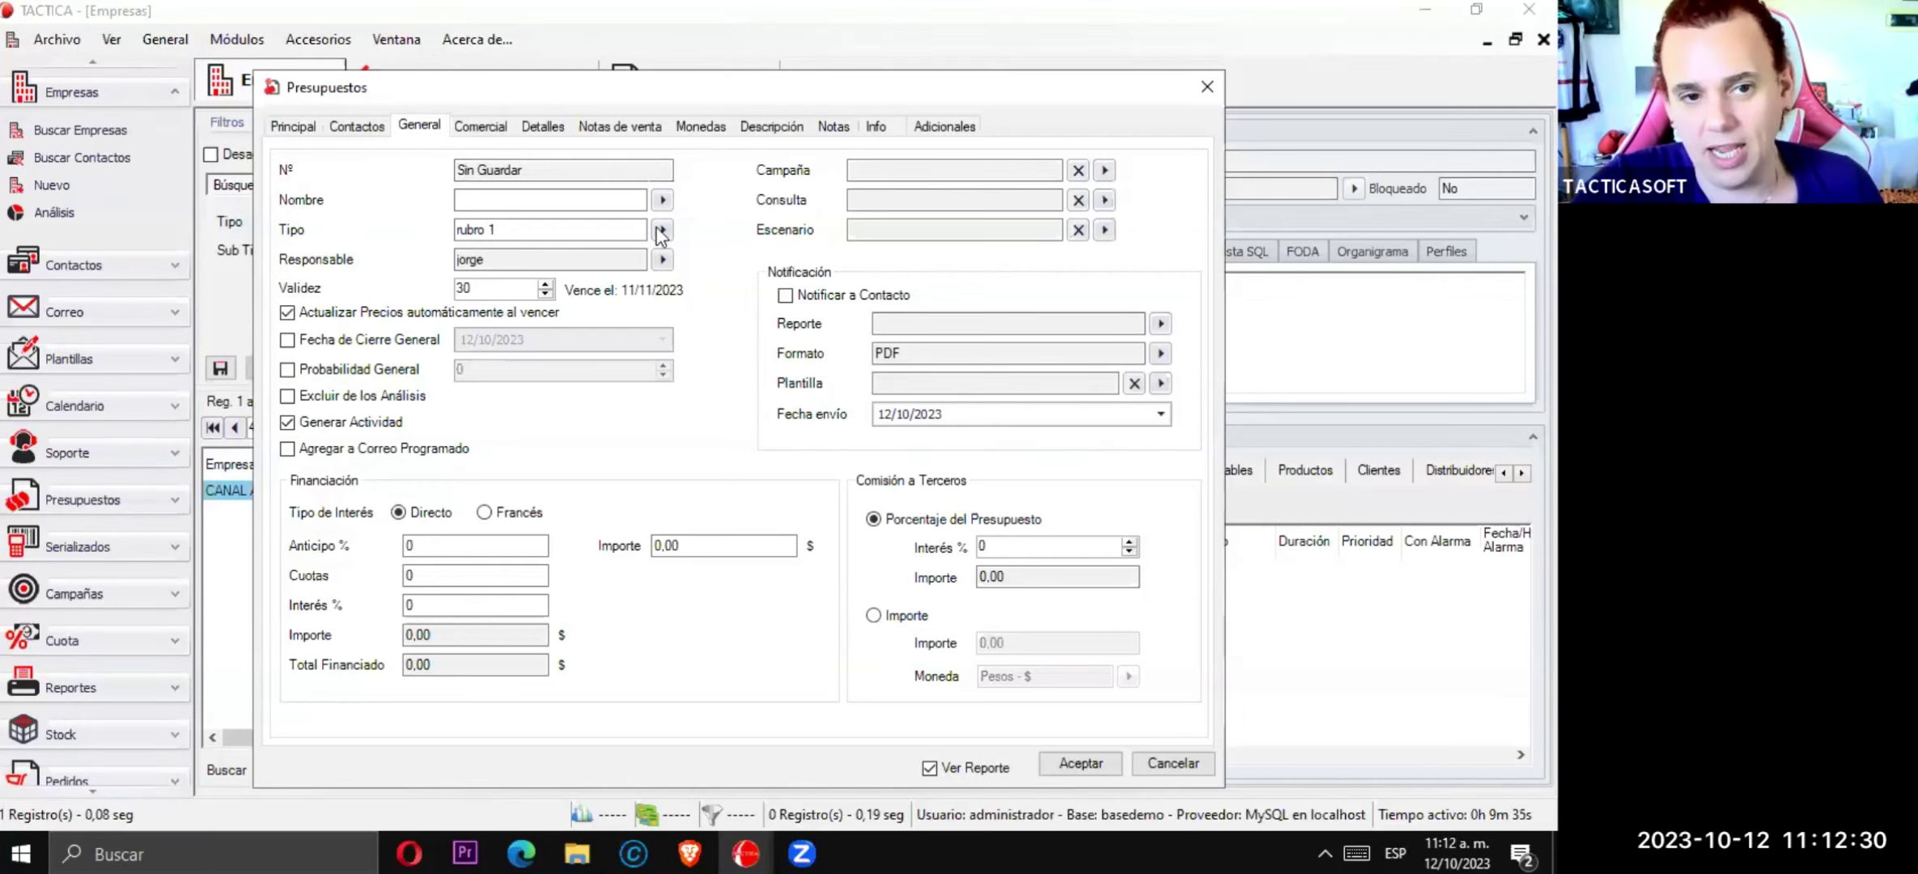
click(288, 130)
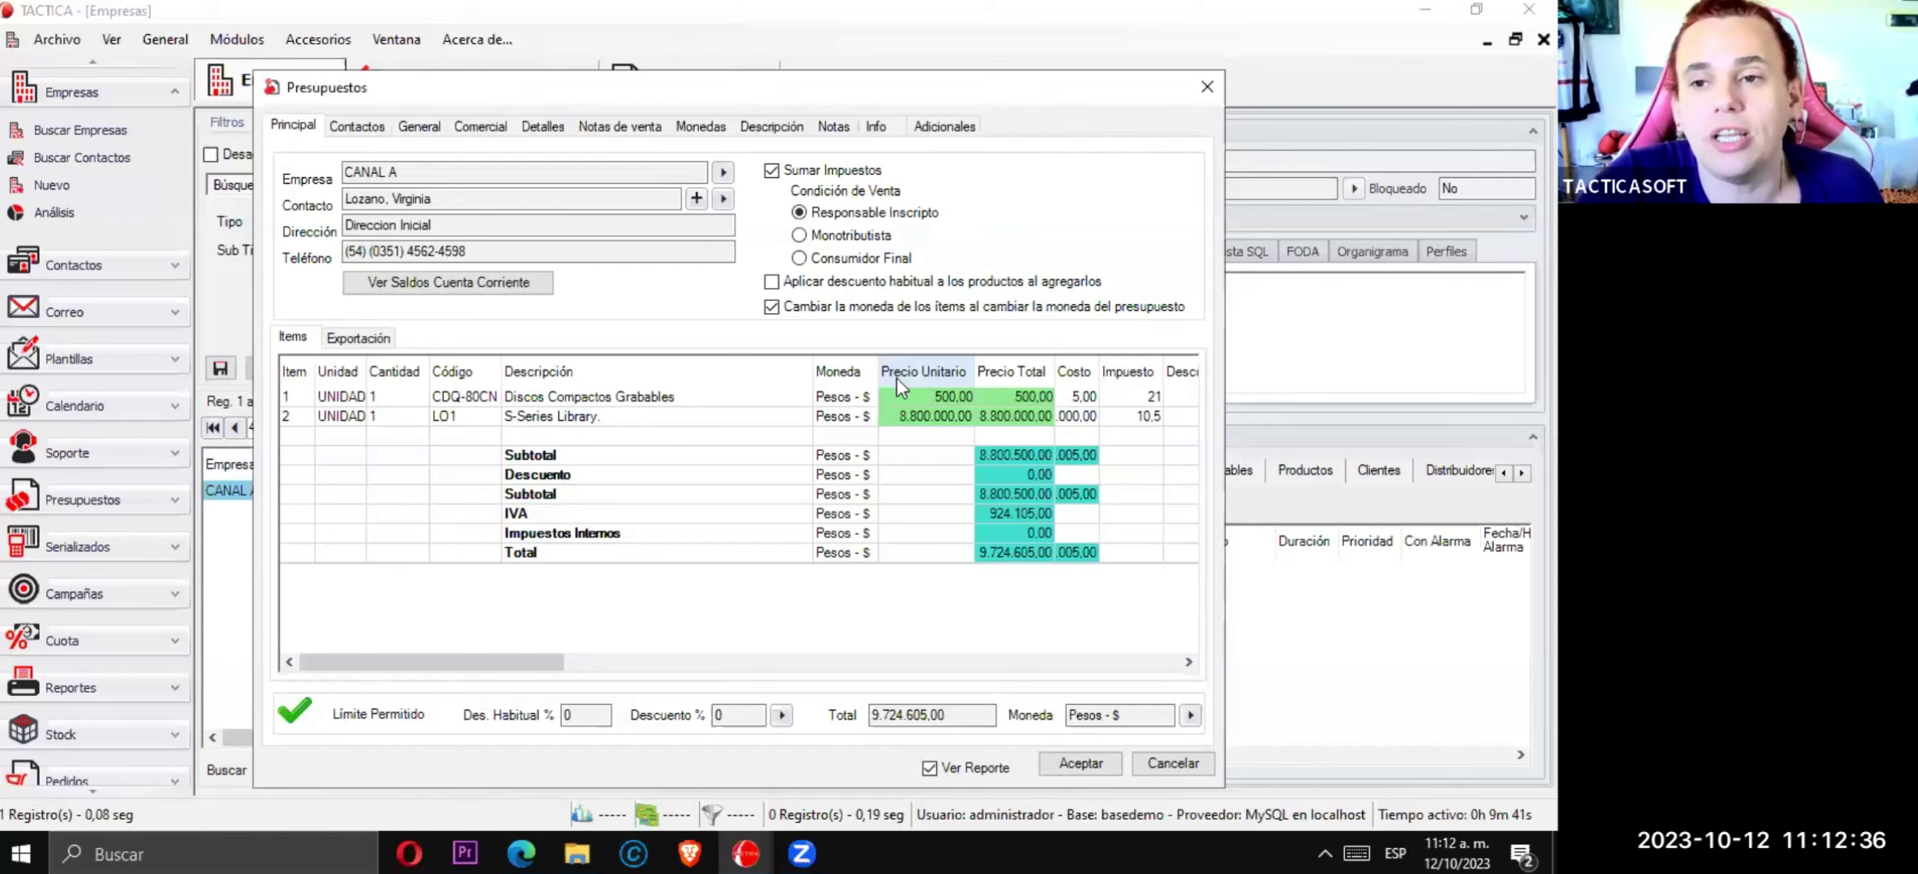
click(434, 130)
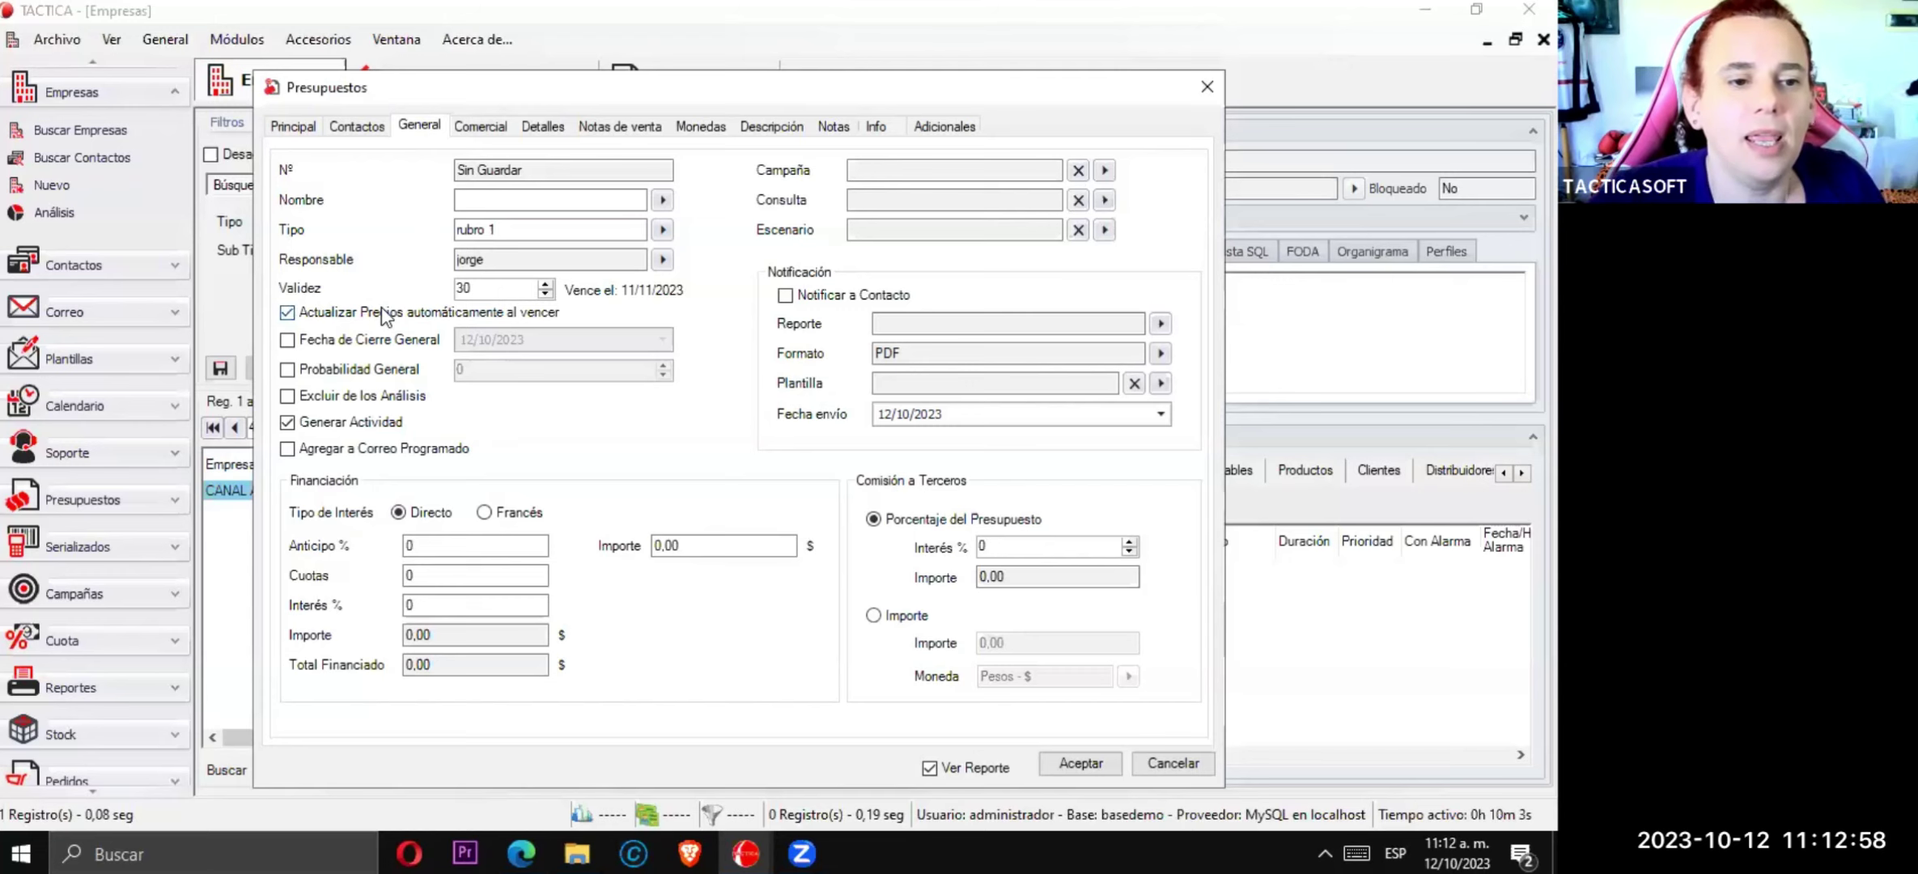
- Try the general closing date and general probability options, viewing the date calendar, and disable both again
click(338, 343)
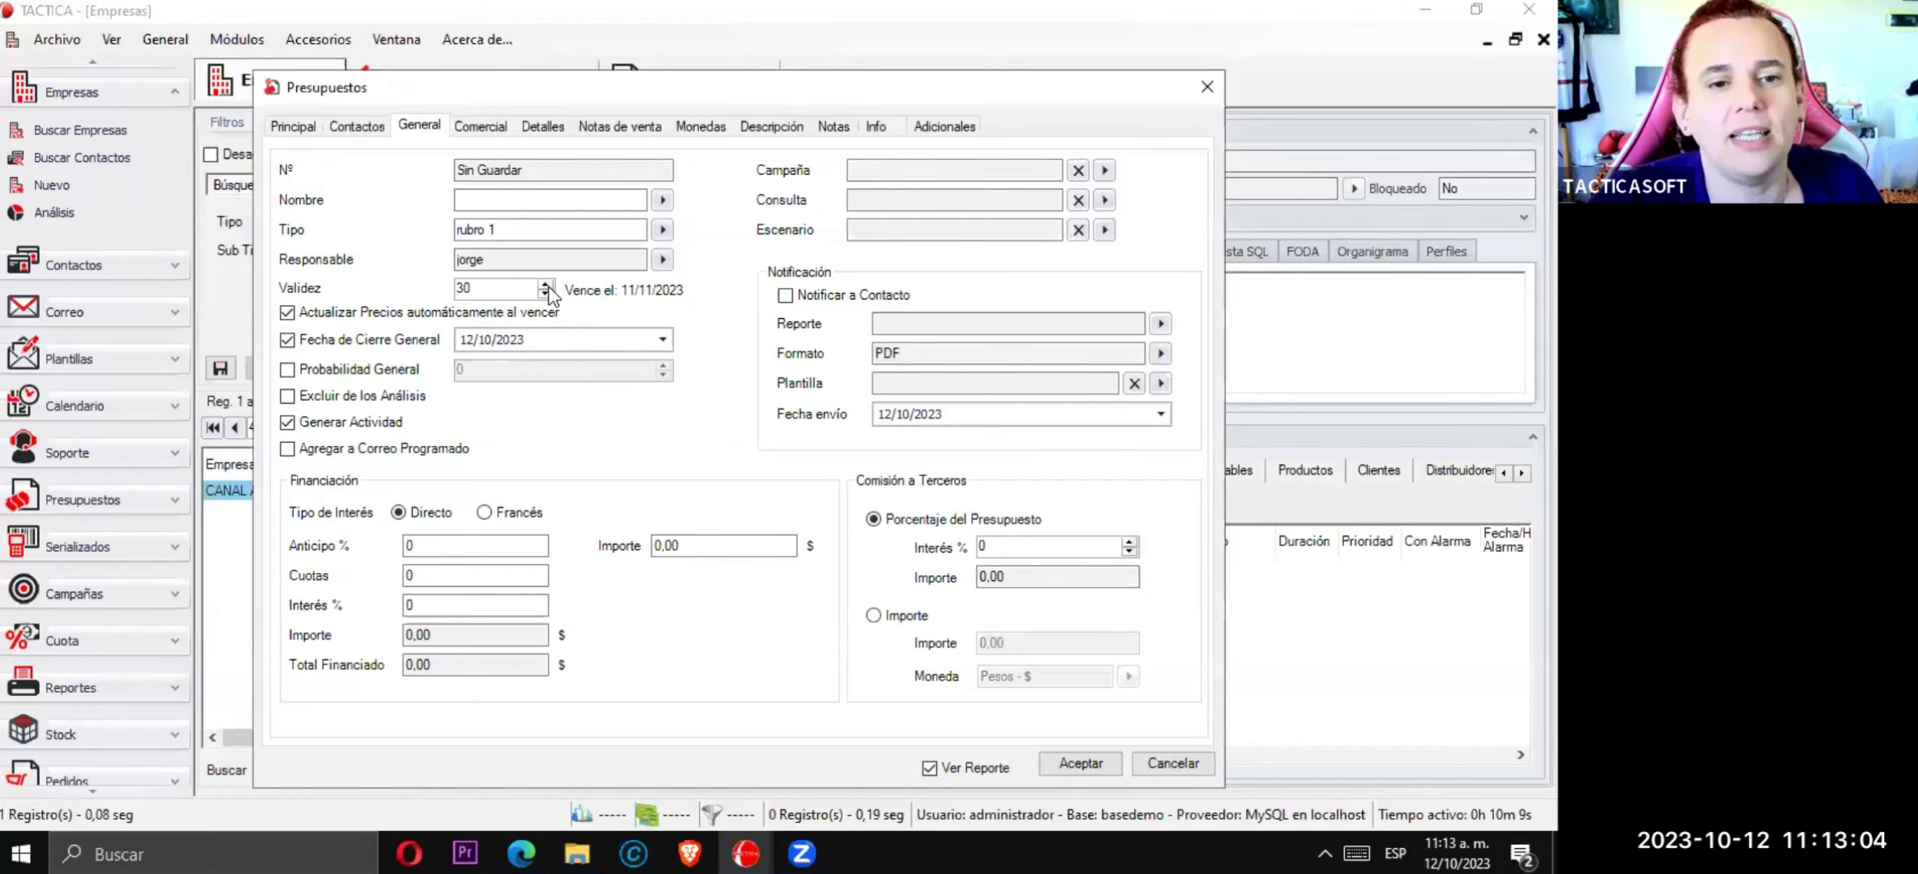
click(662, 339)
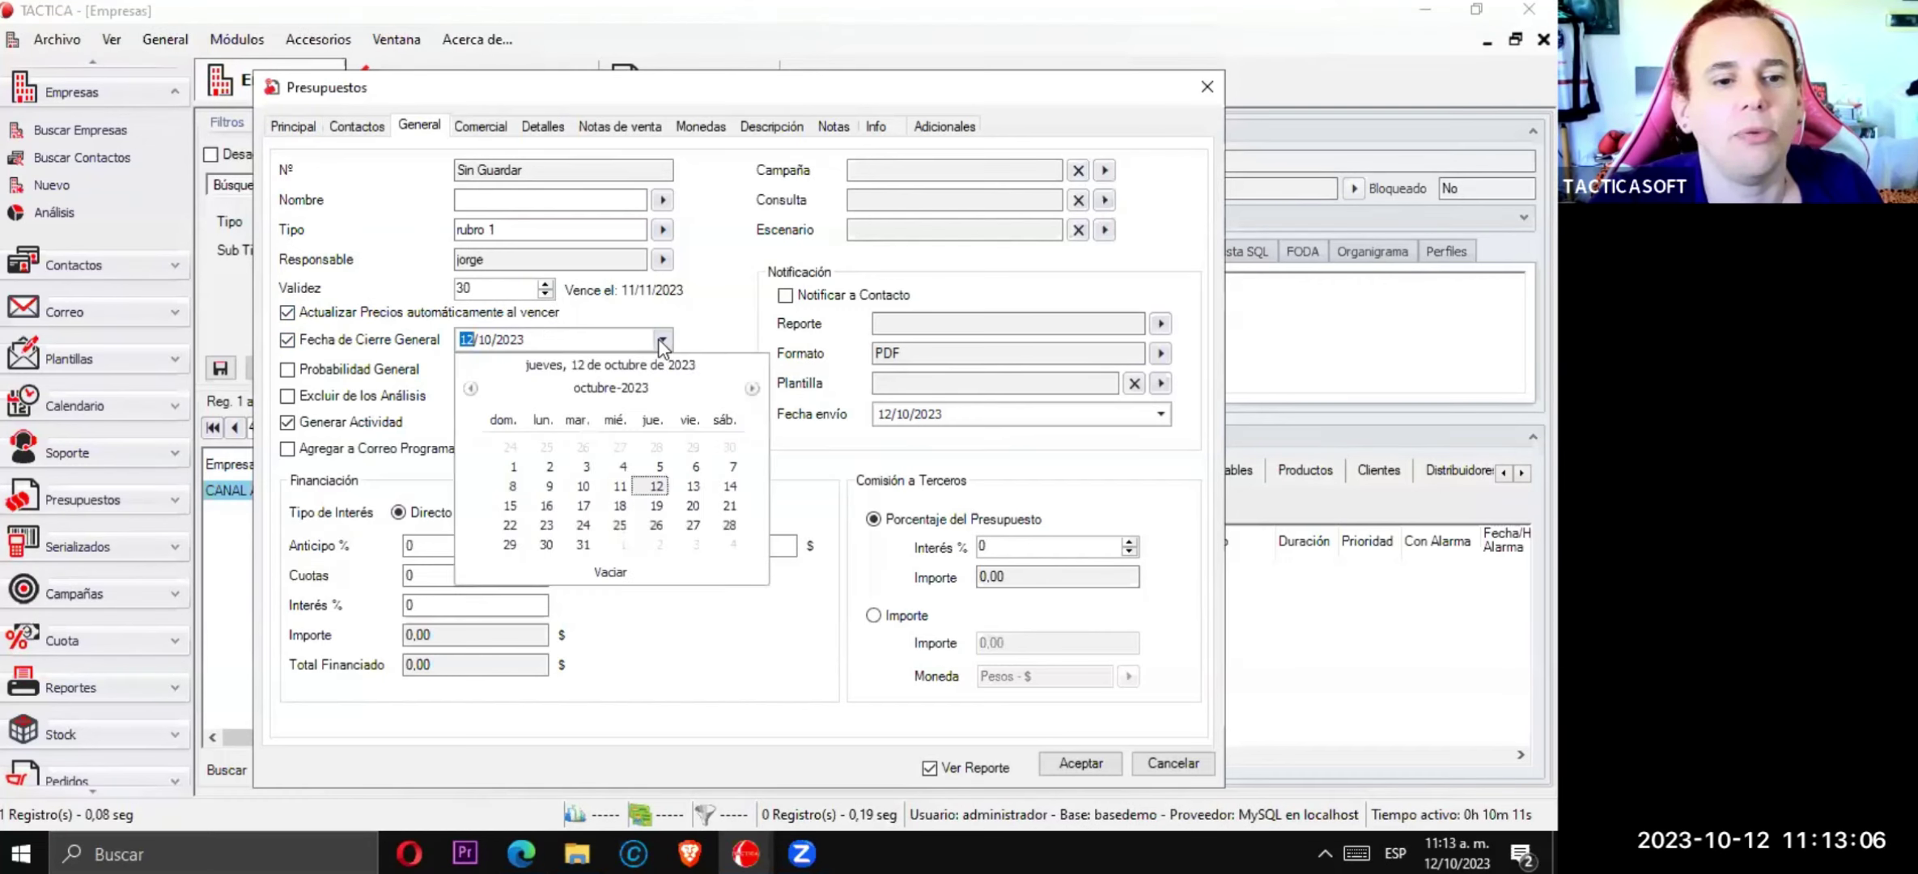
click(662, 340)
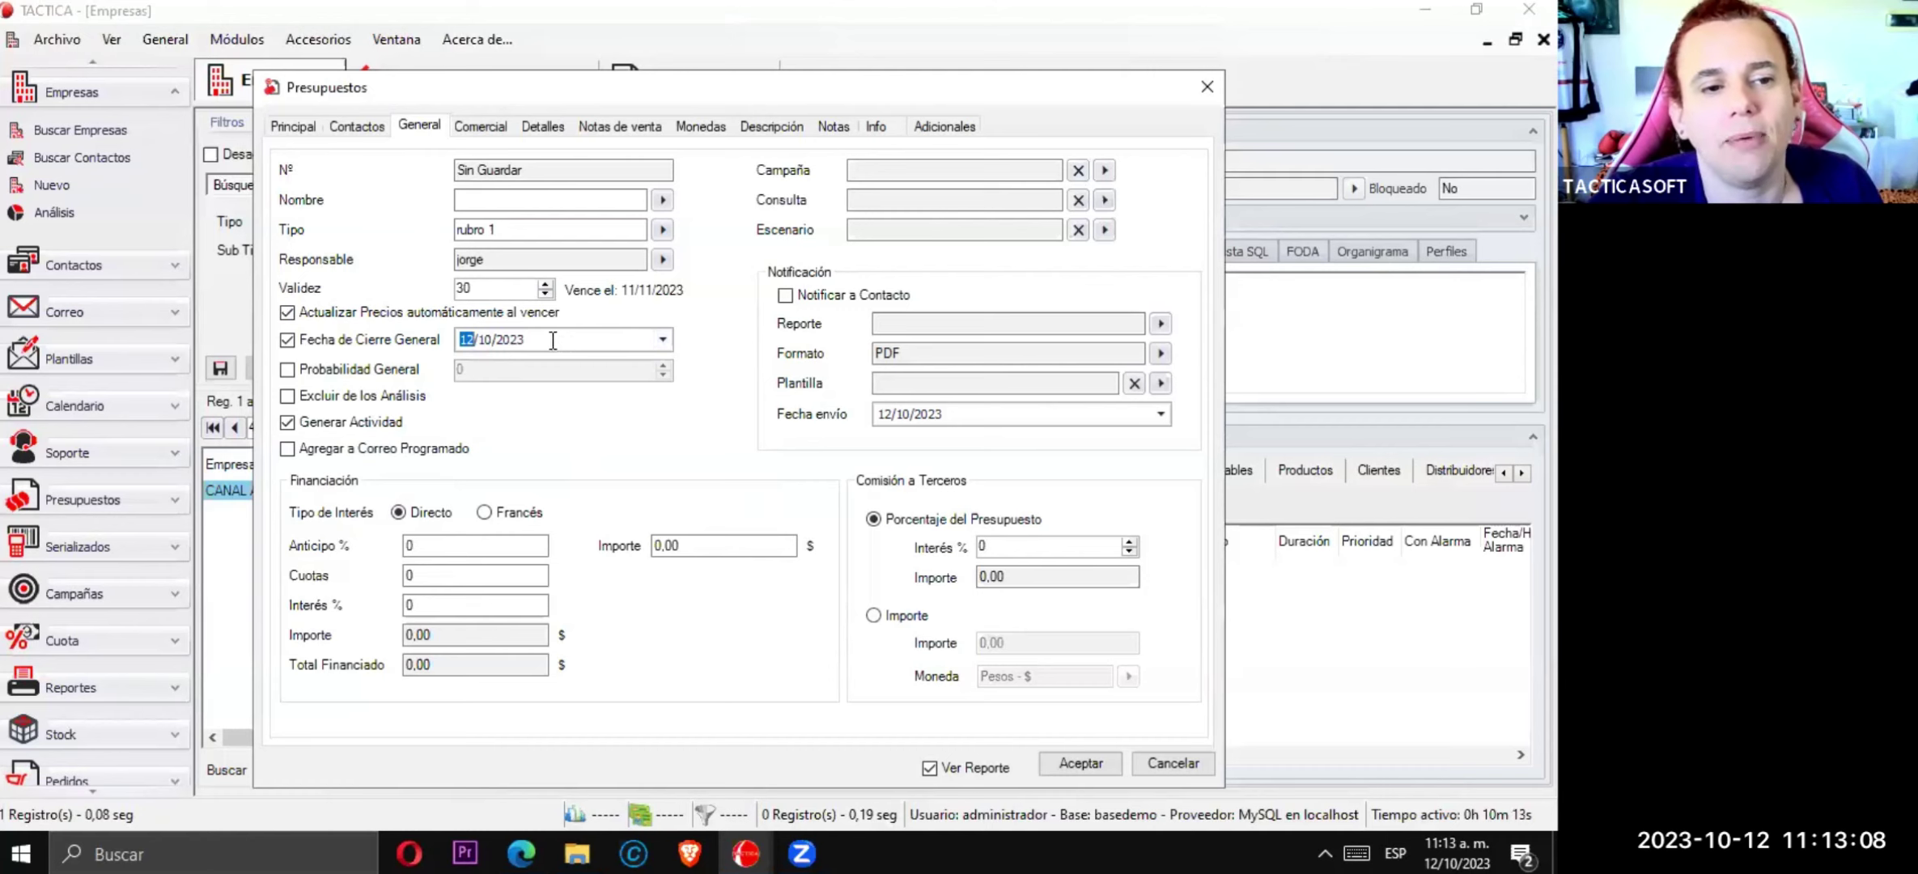
click(370, 339)
click(391, 371)
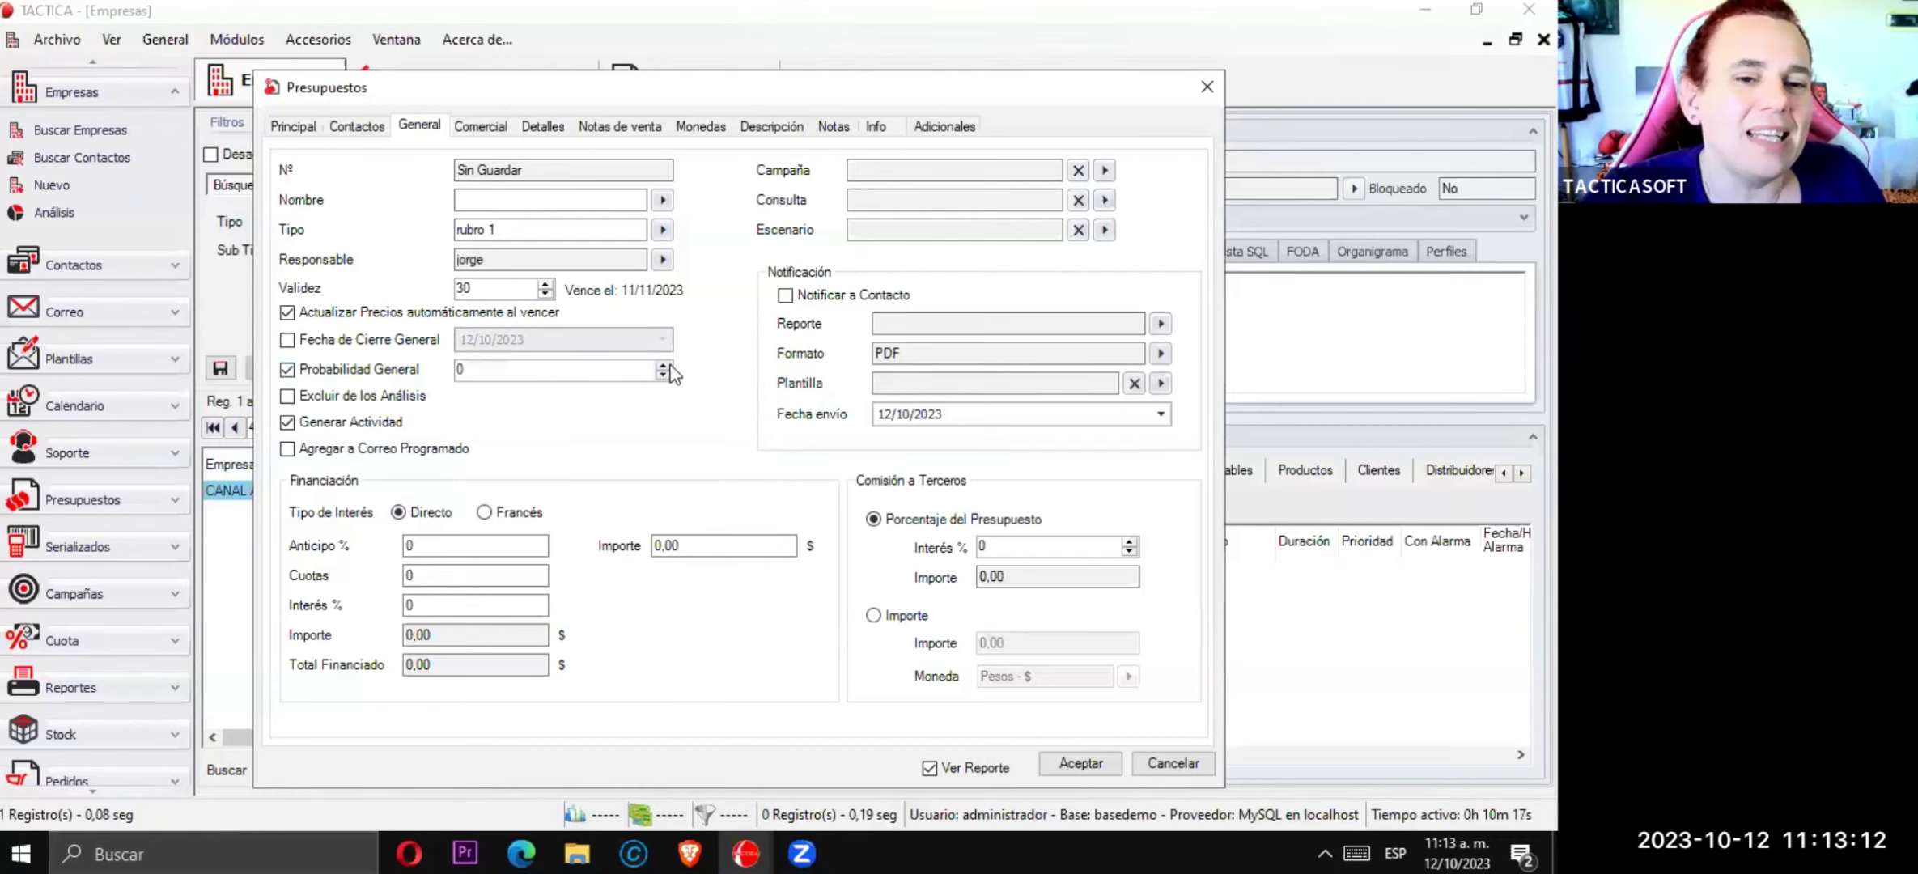
click(378, 372)
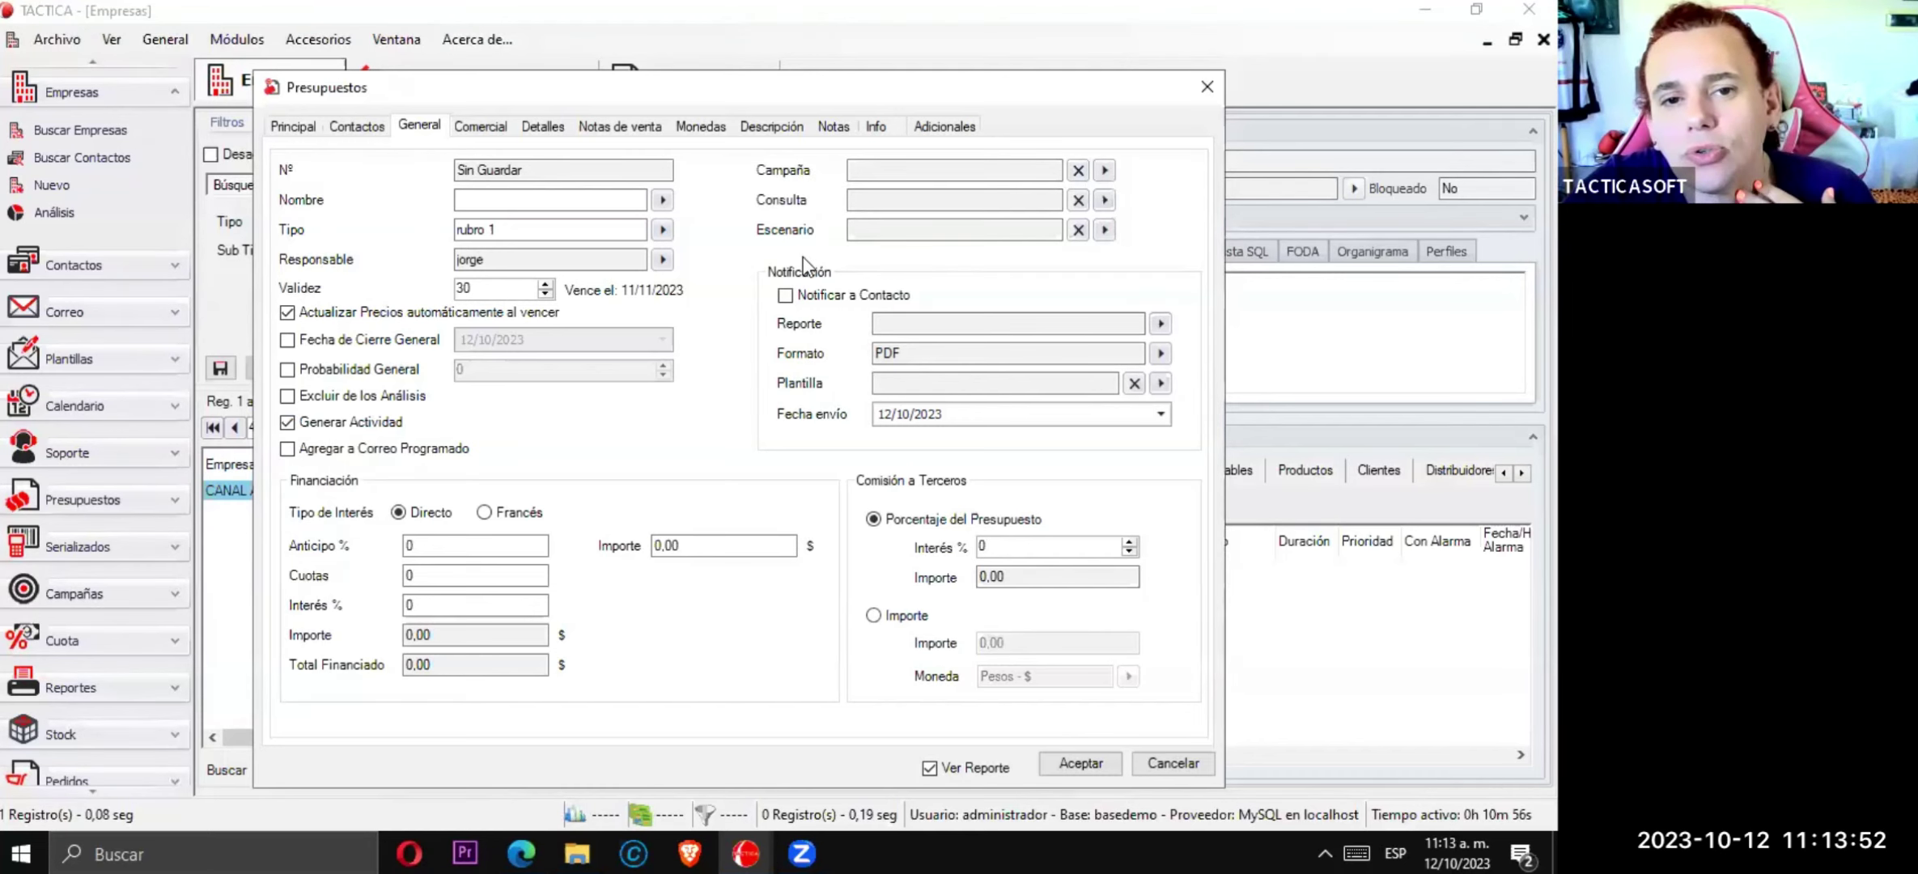
- View the Escenario choices and enable contact notification with the report Presupuesto con Imágenes
click(1104, 230)
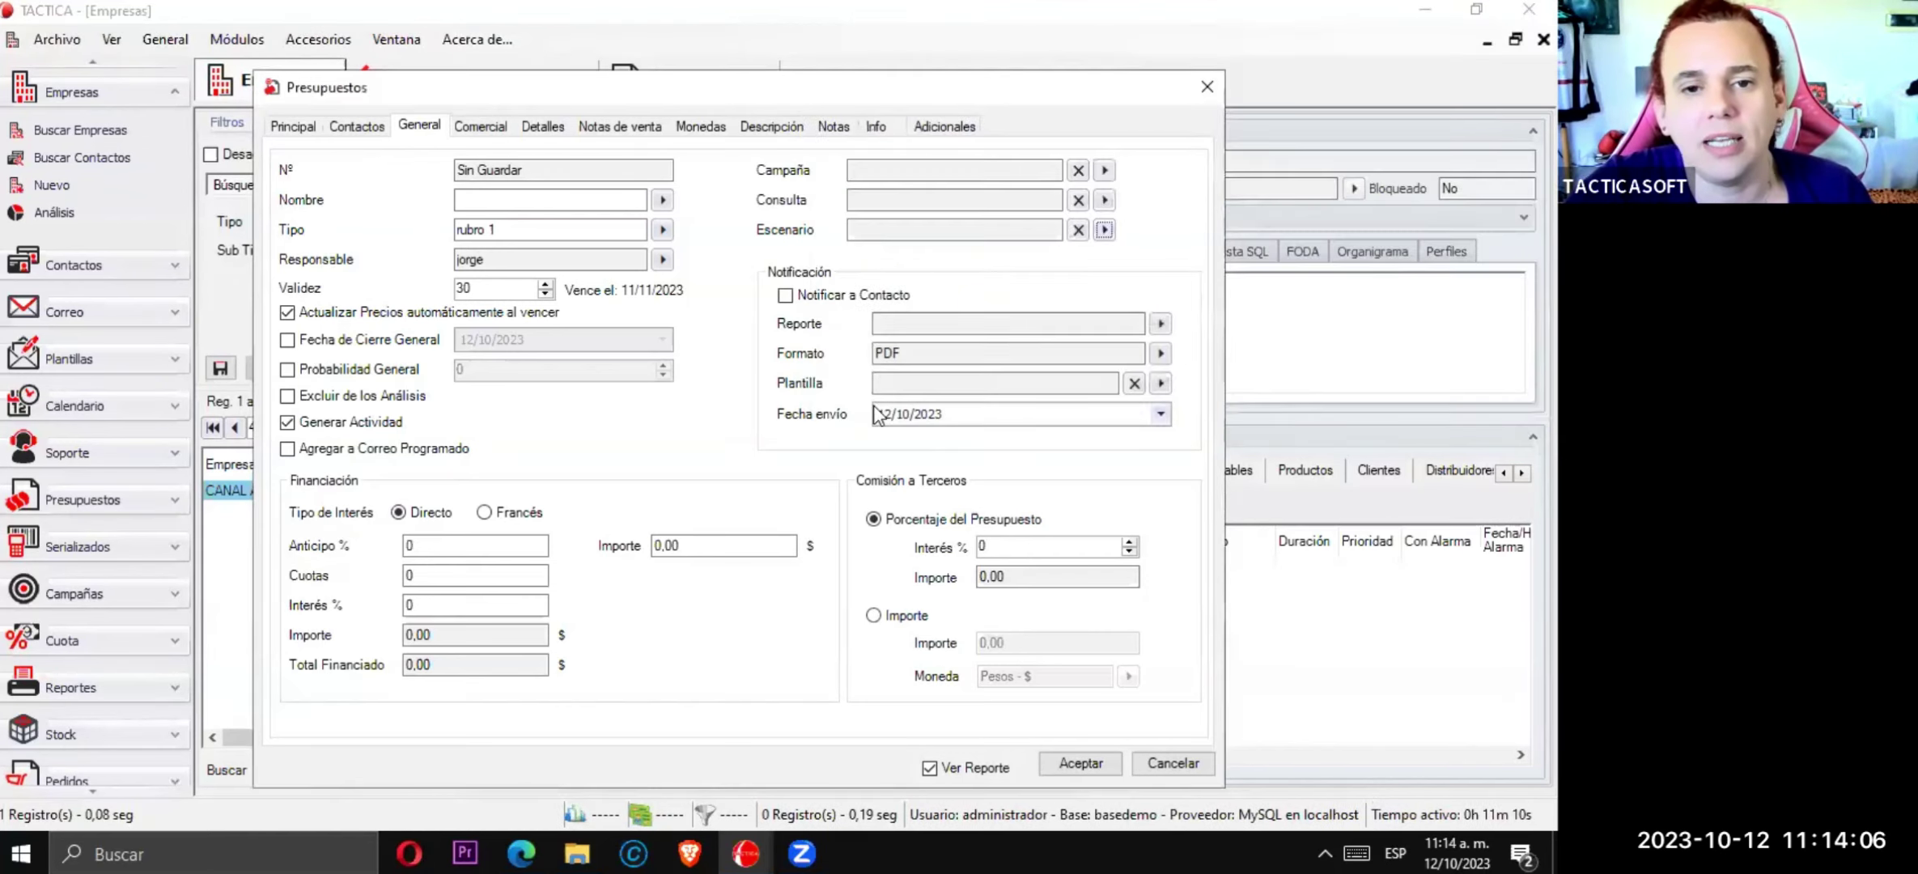
click(1492, 398)
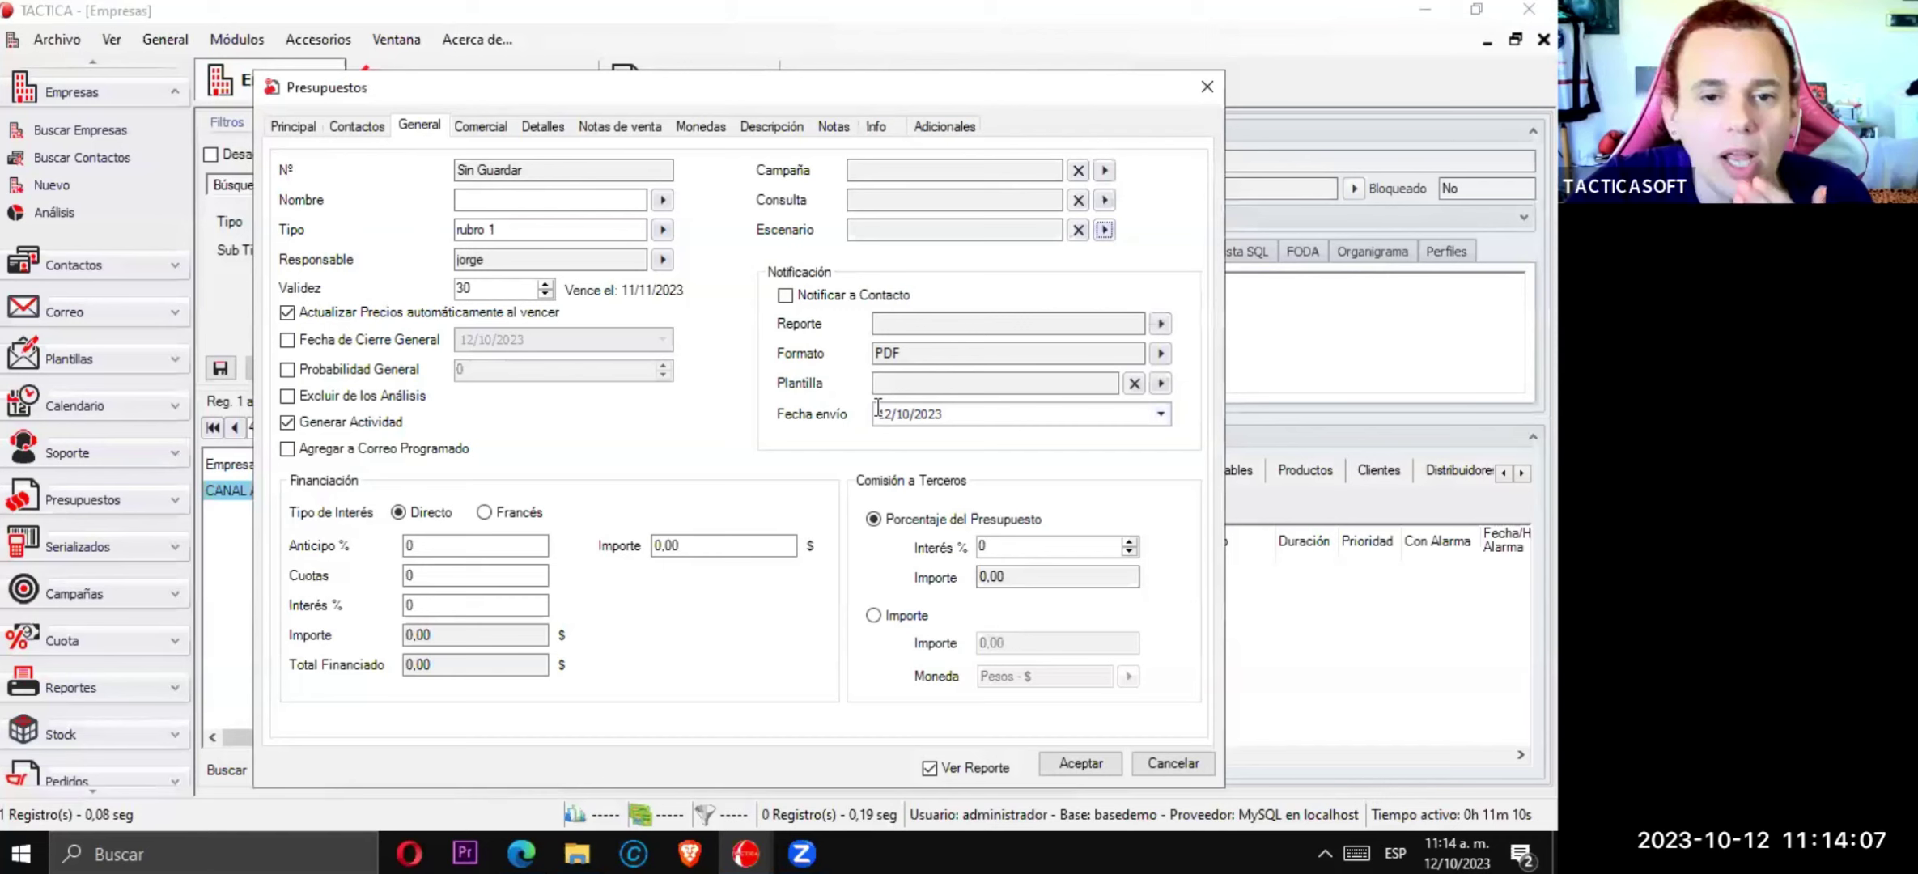
click(787, 294)
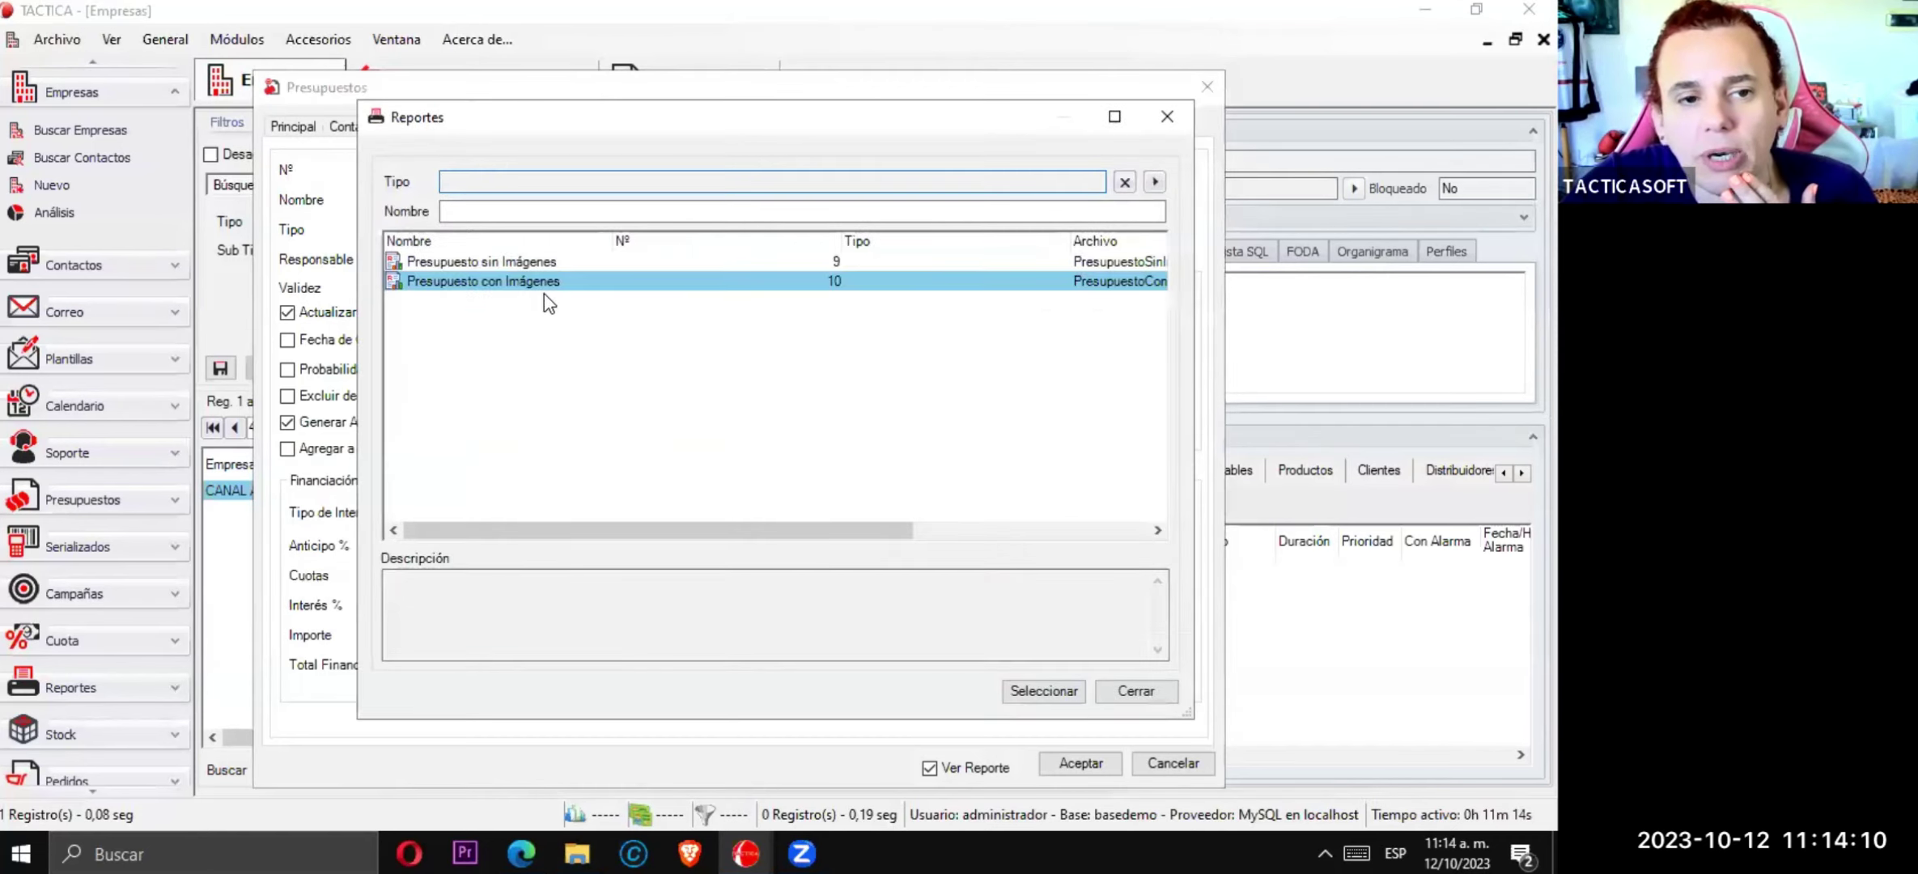
double_click(536, 288)
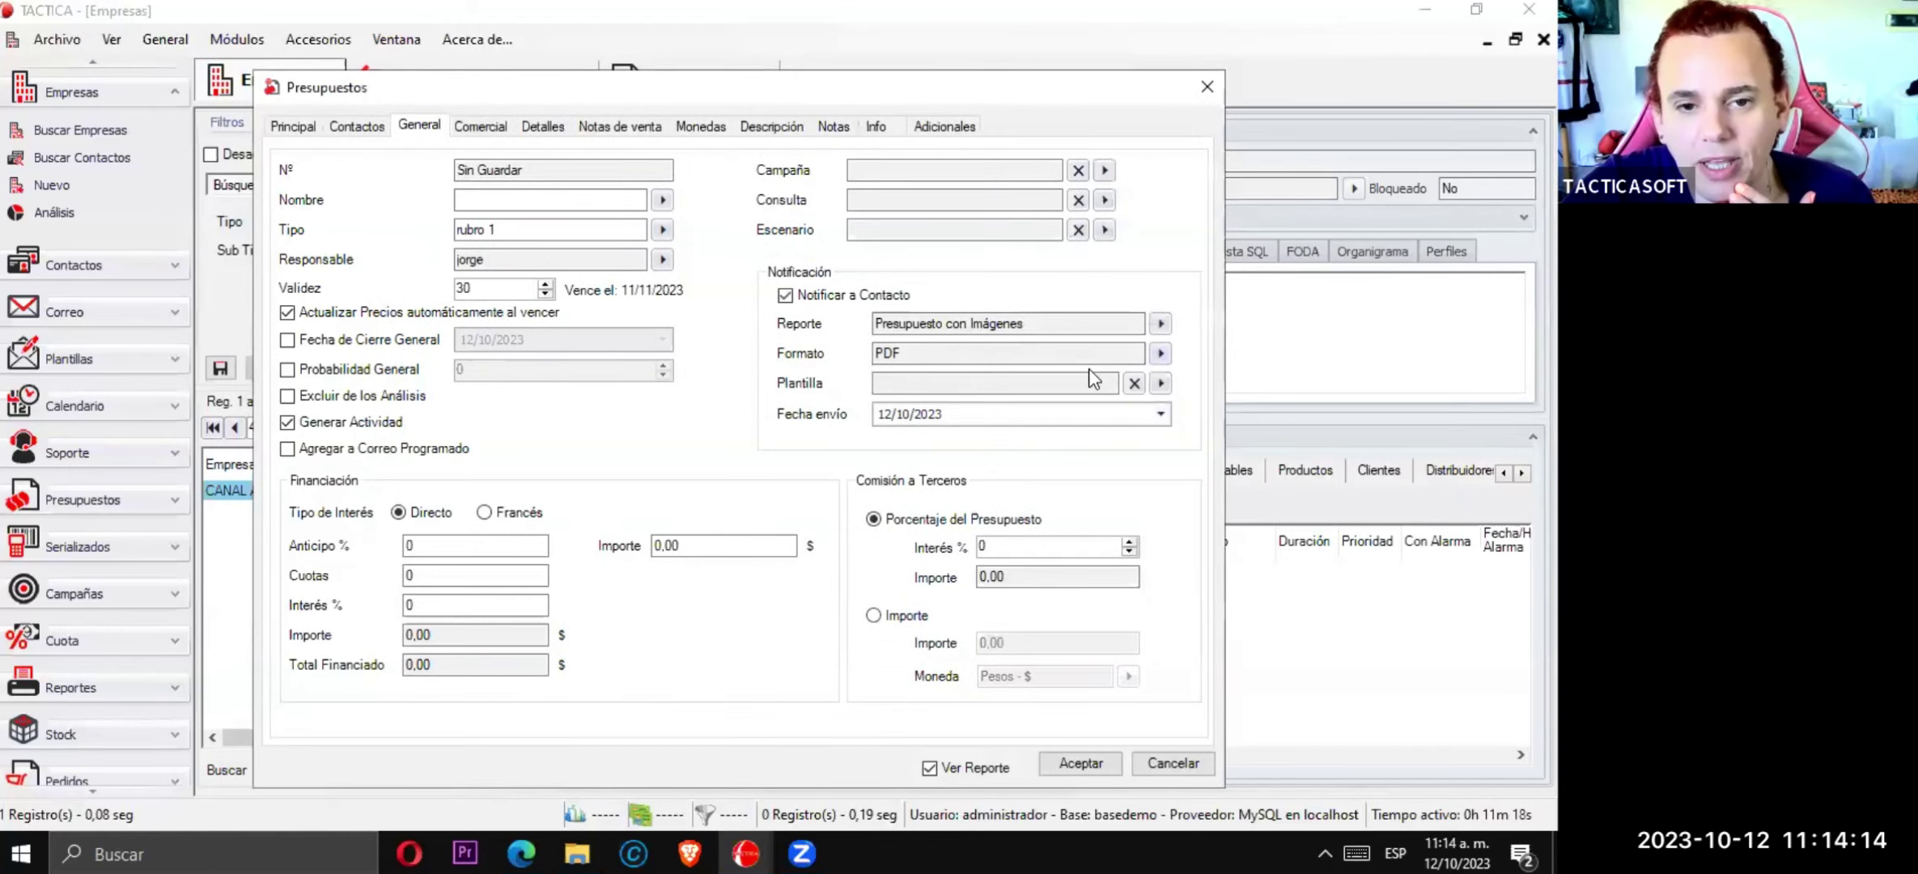
- Search all users' templates, inspect the gender placeholder in Envio de Presupuesto, and assign that template to the contact notification
click(1162, 383)
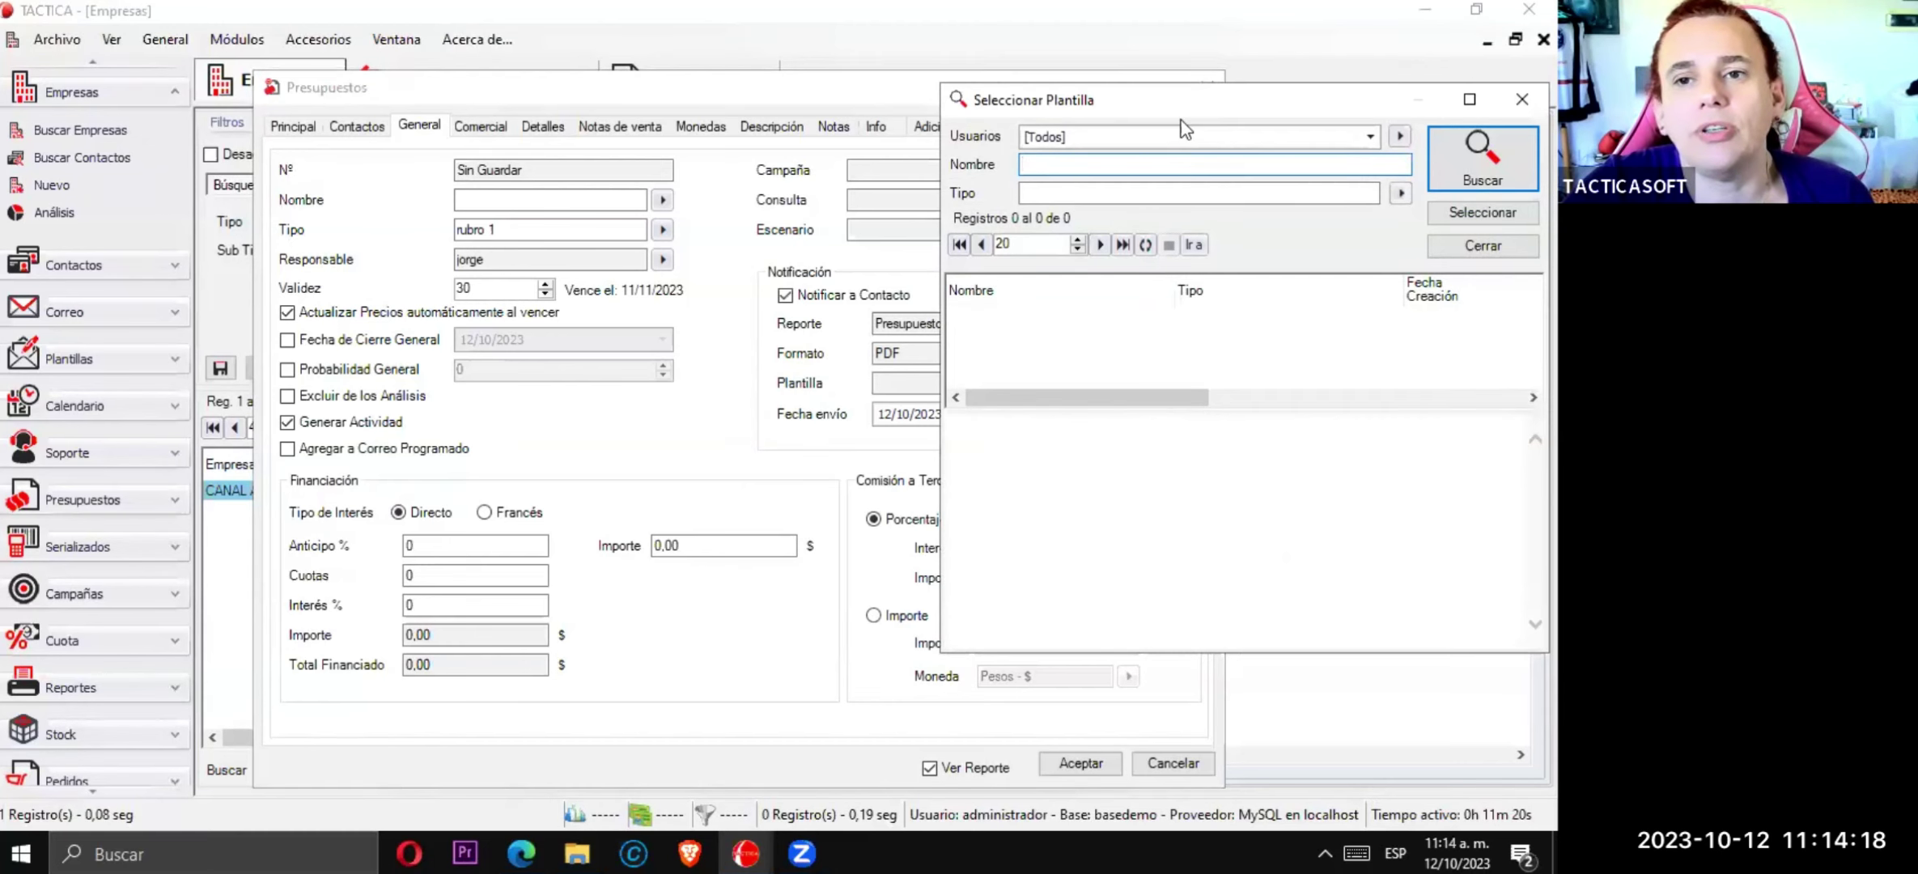
drag(1364, 91, 950, 172)
click(1068, 258)
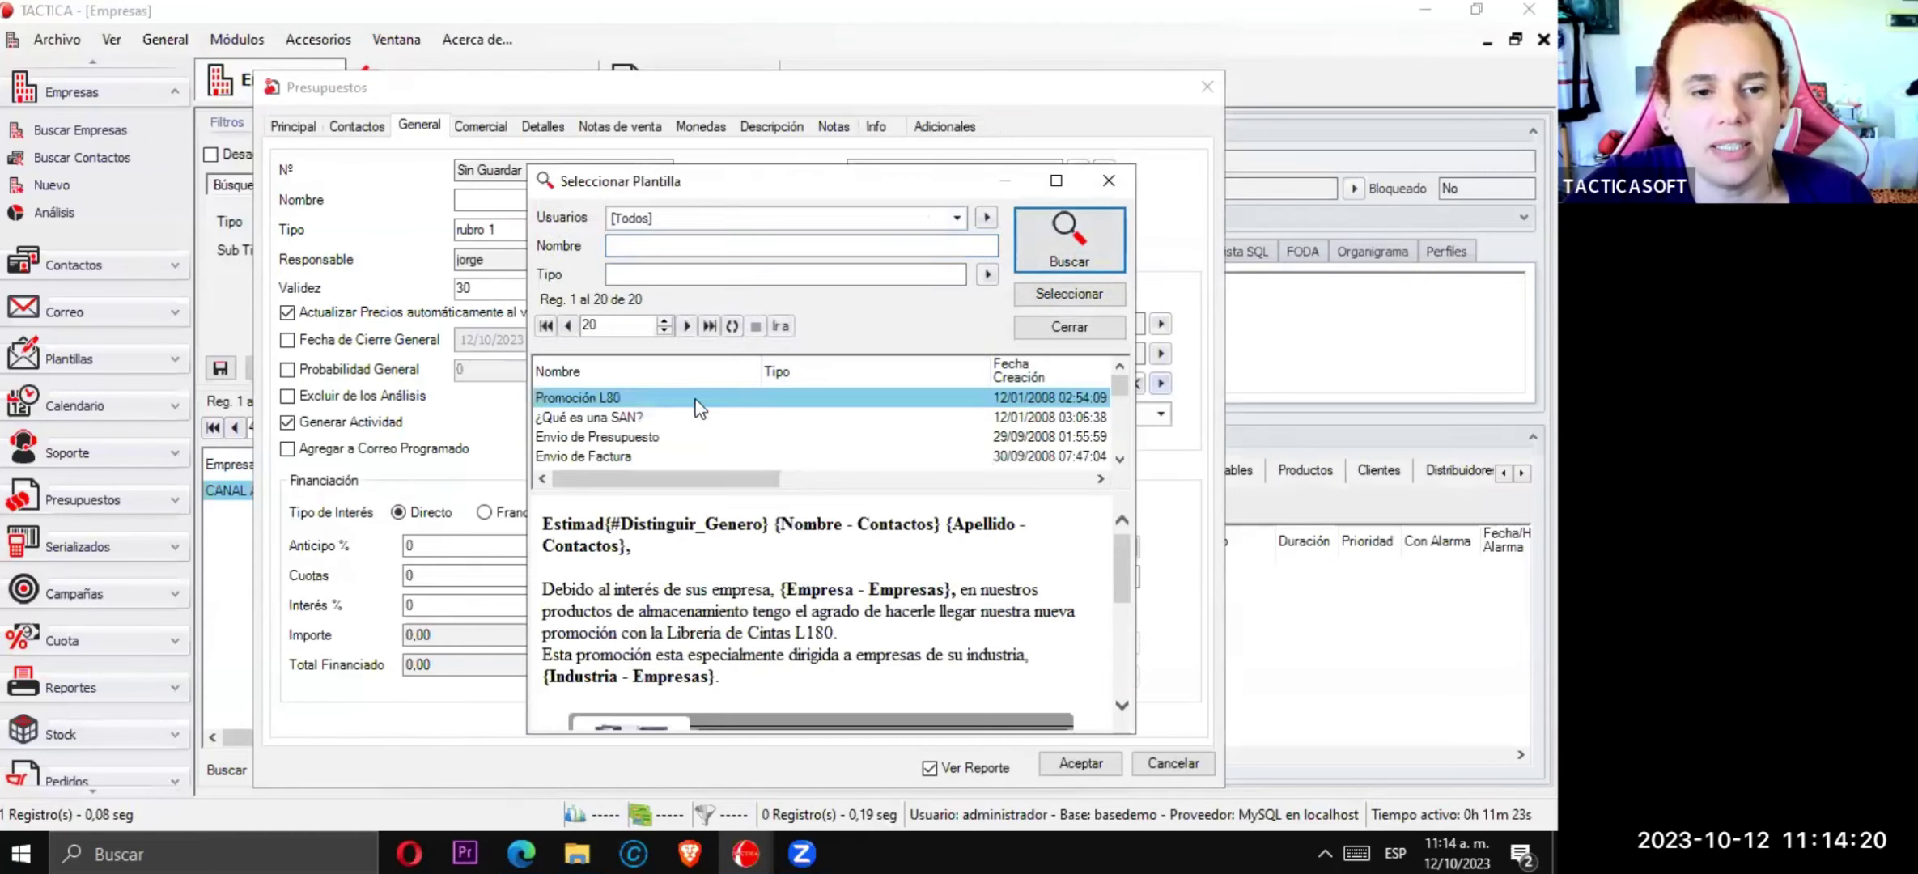
click(595, 437)
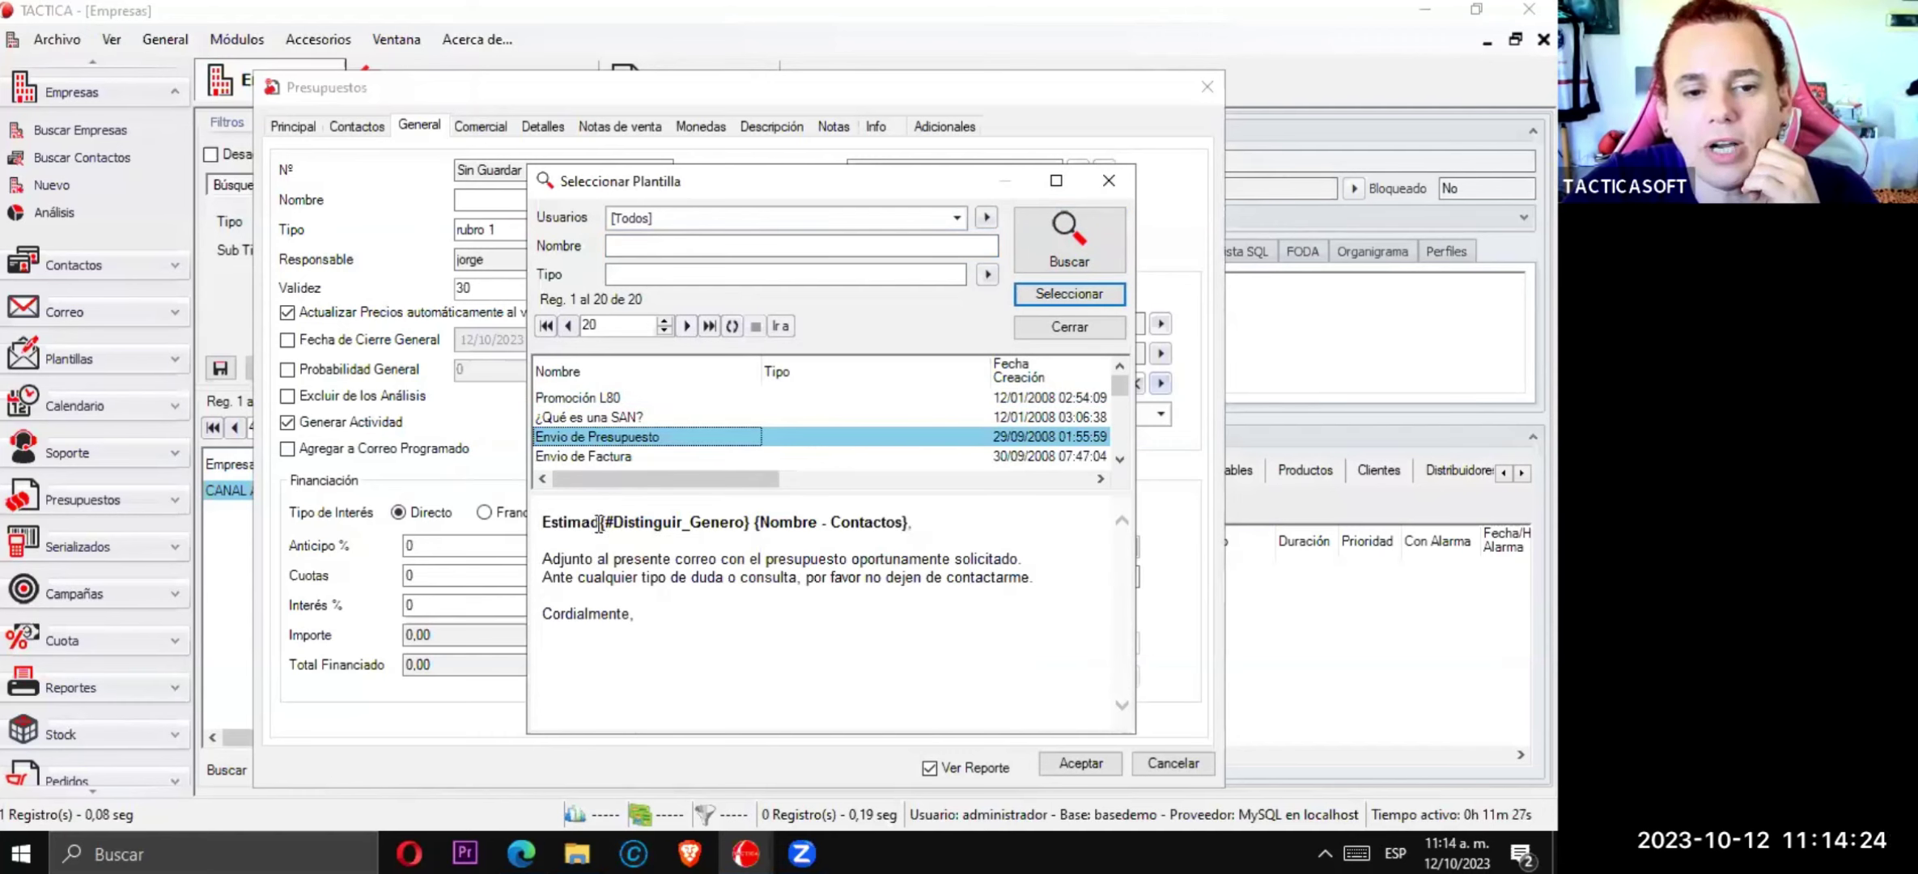
drag(598, 523, 754, 526)
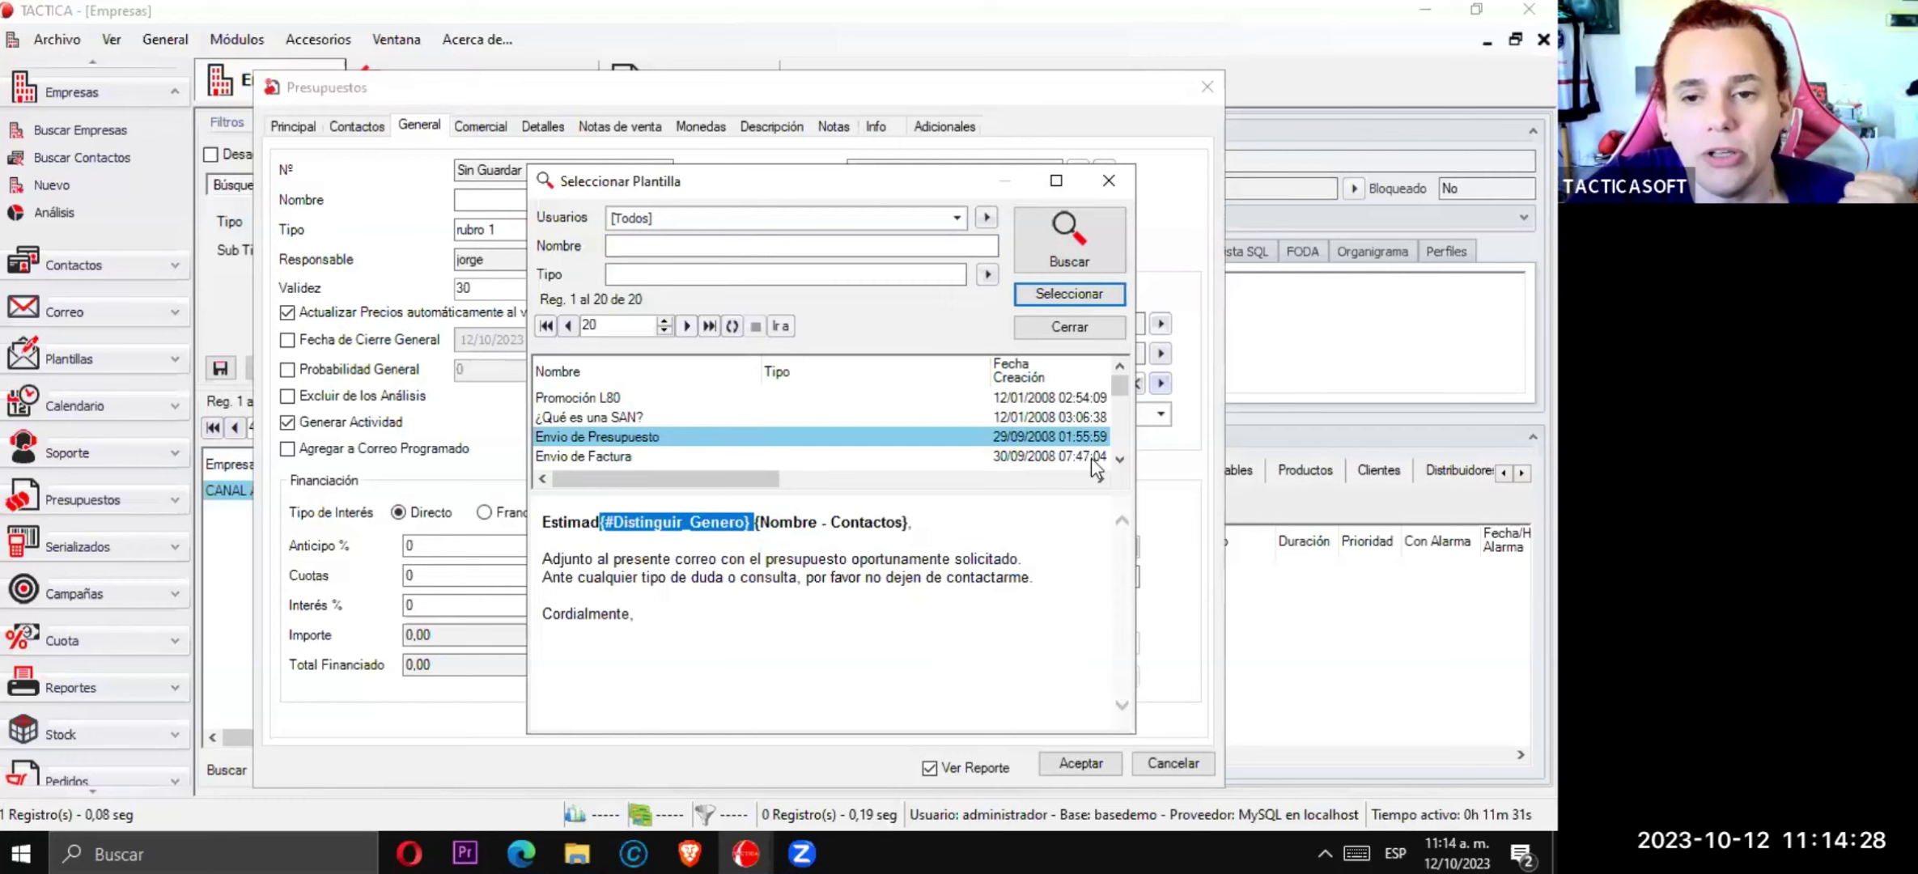
click(1080, 295)
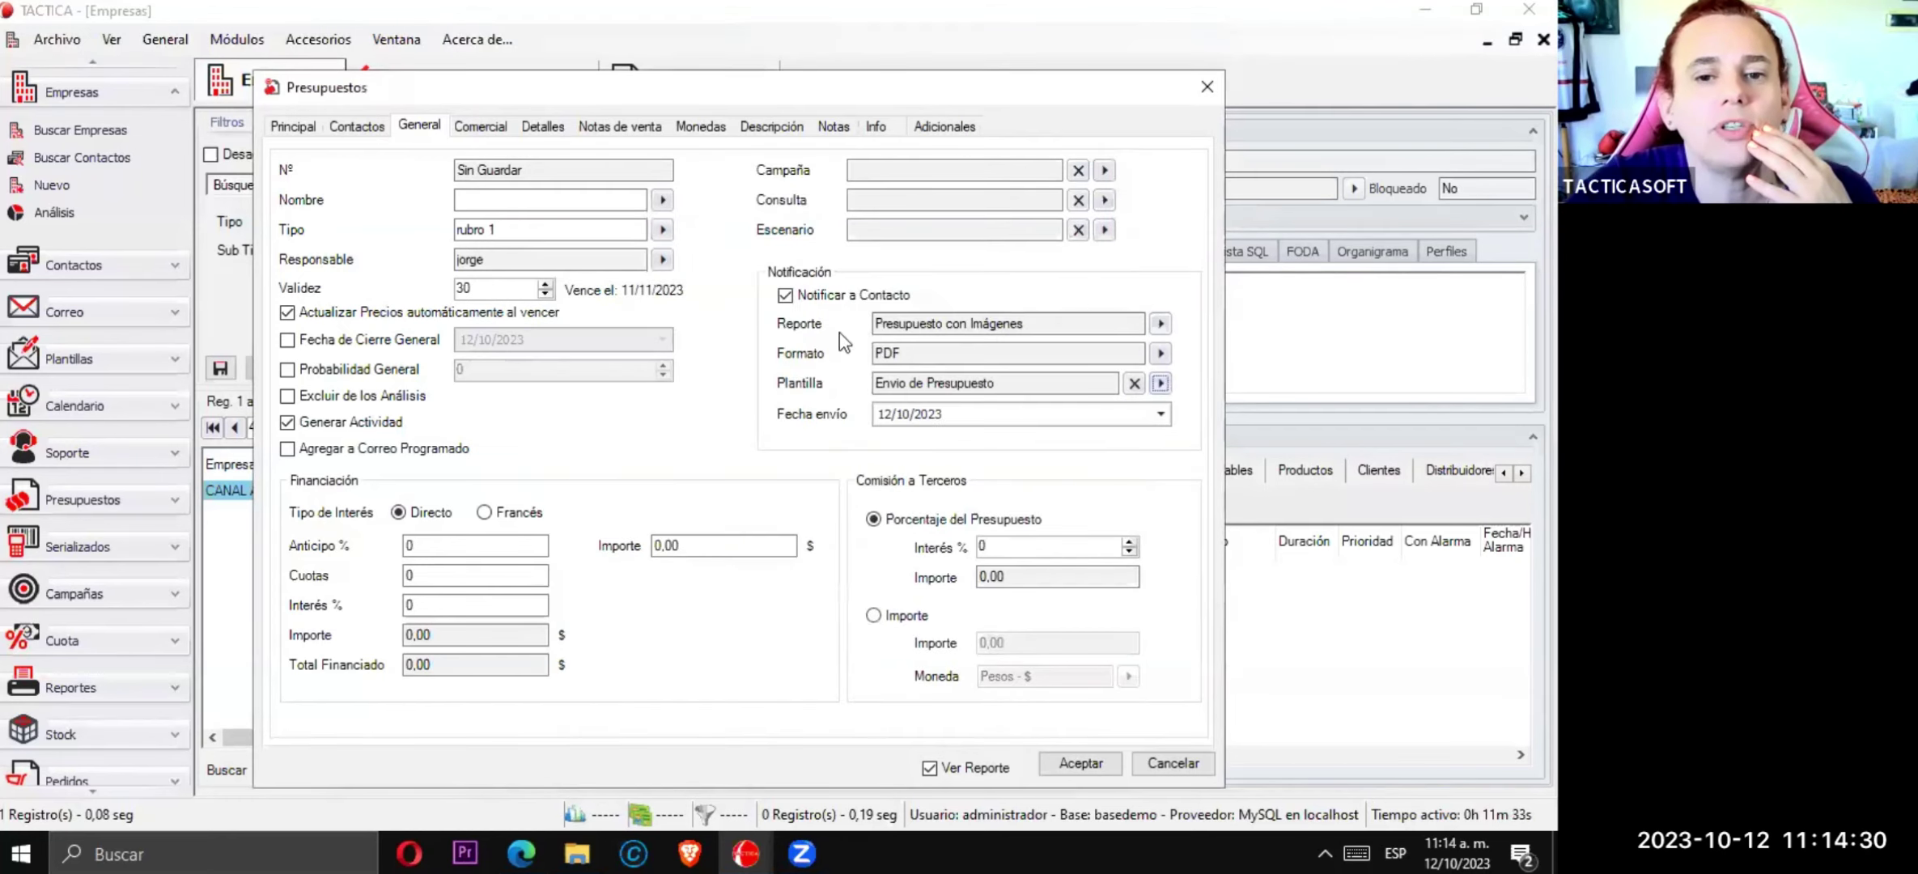
- Check the contact in the quote's main data and set the notification's Fecha envío to 13/10/2023
click(291, 127)
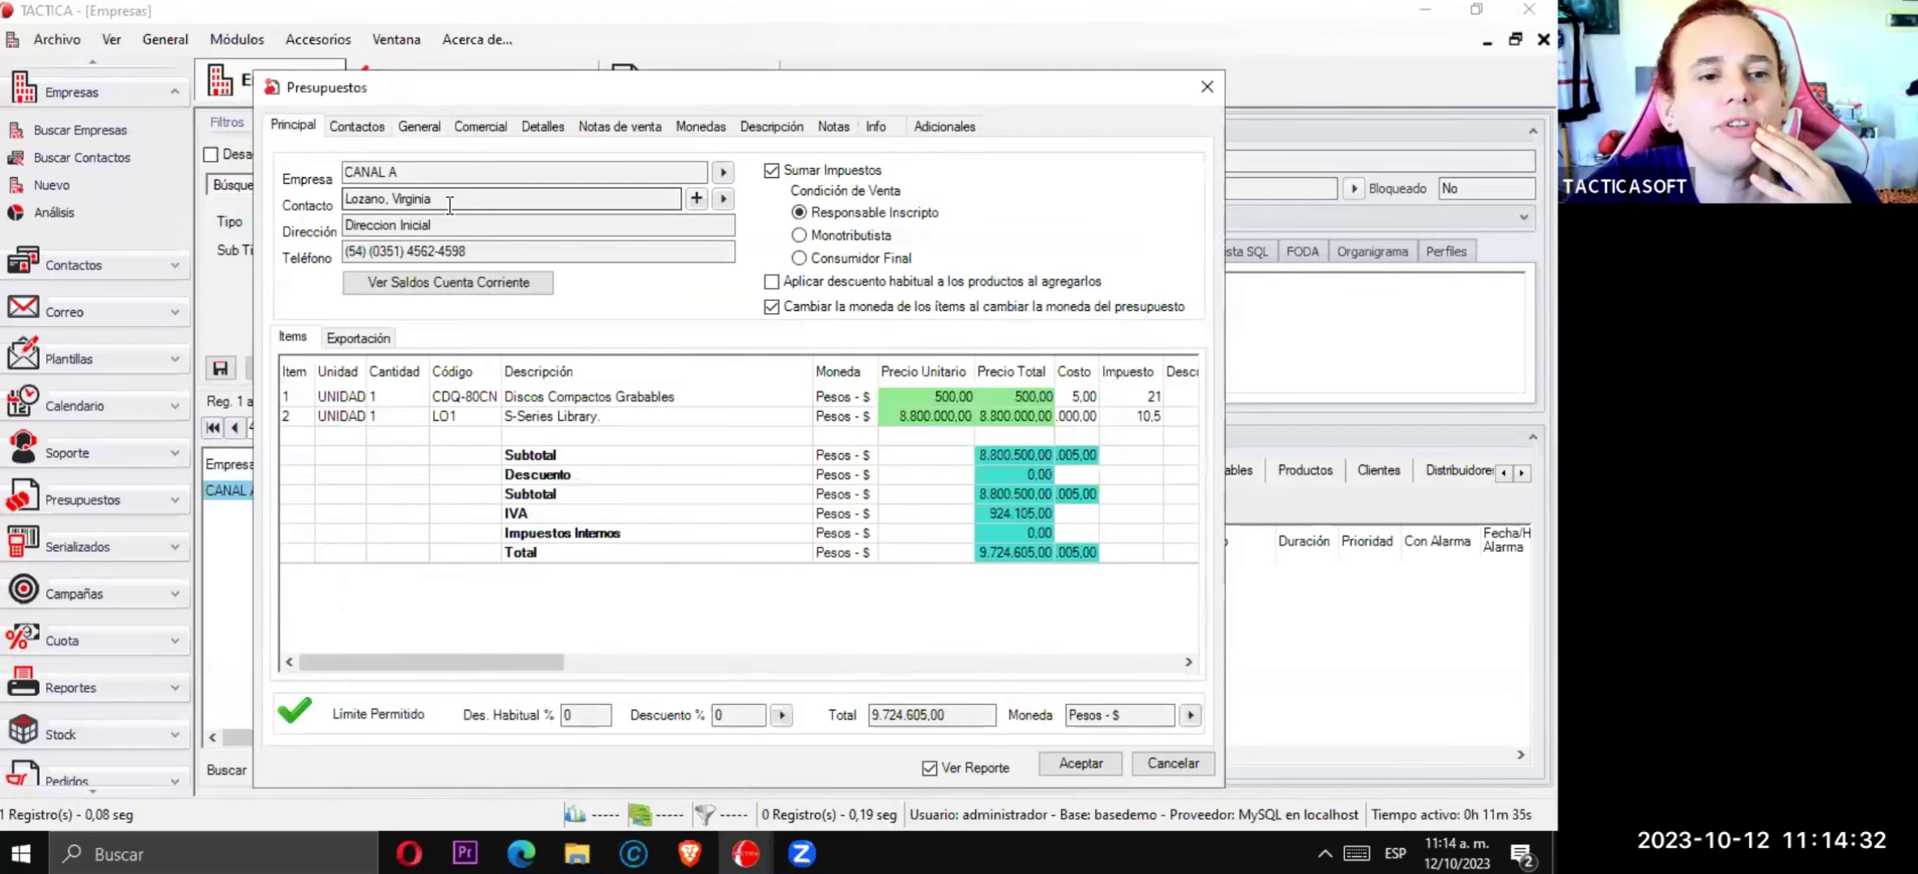
click(404, 129)
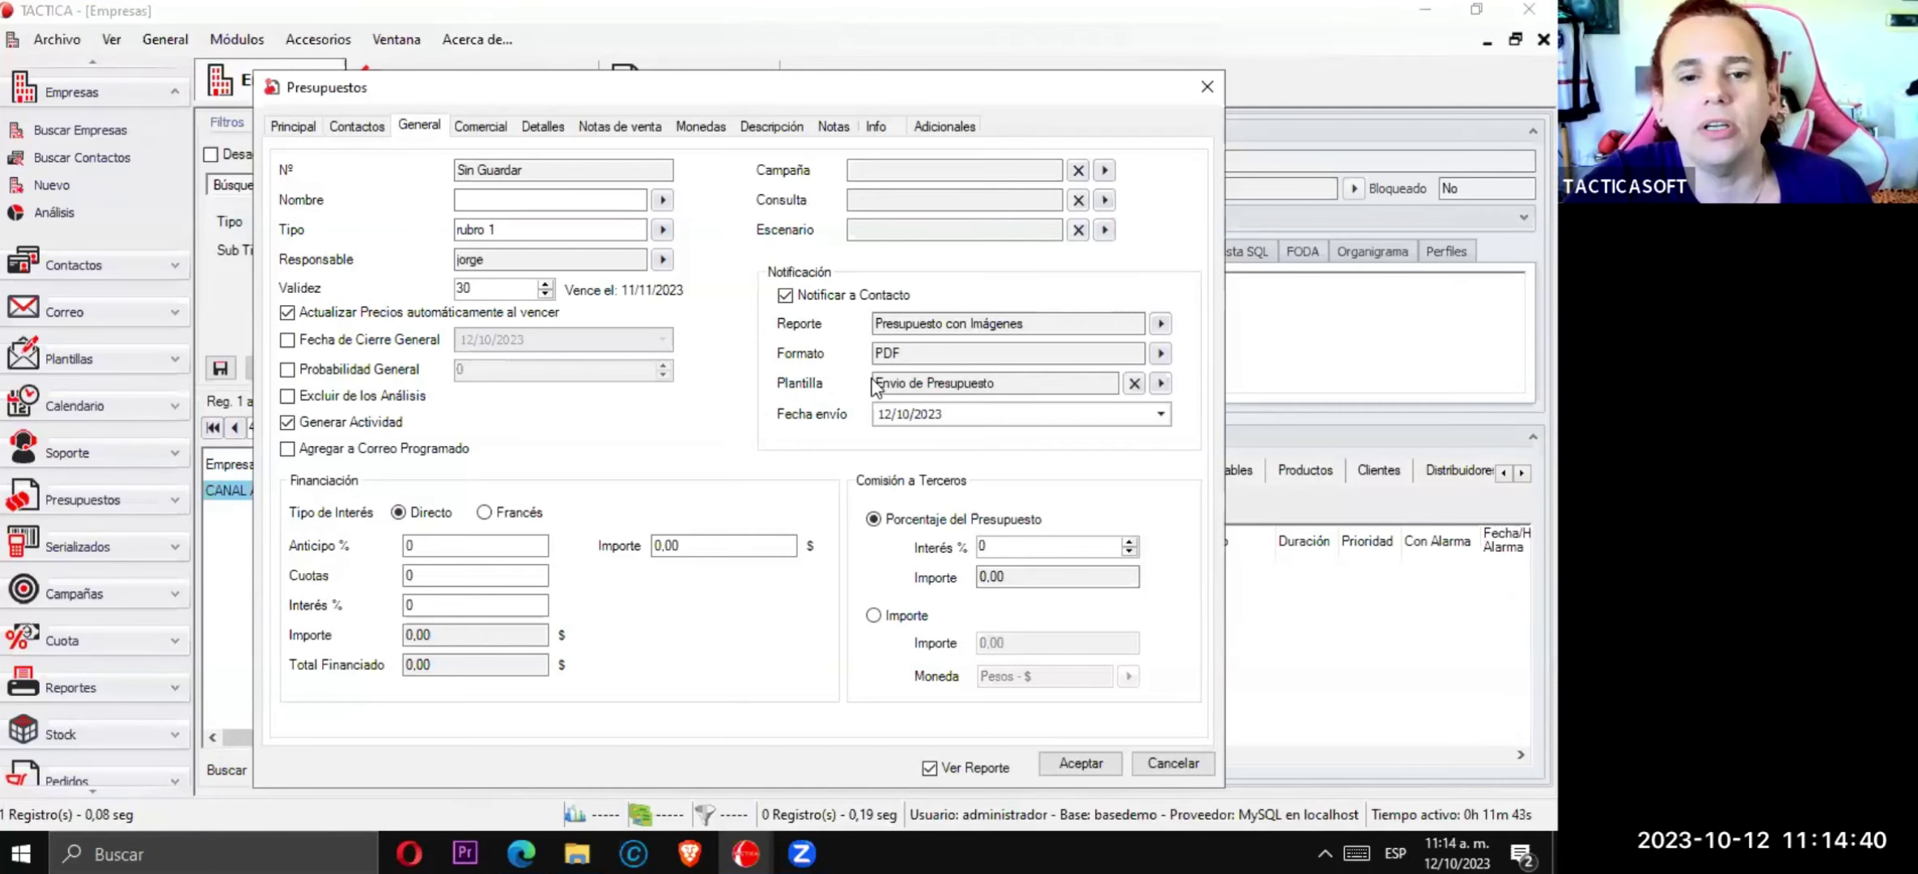
click(1163, 415)
click(1104, 555)
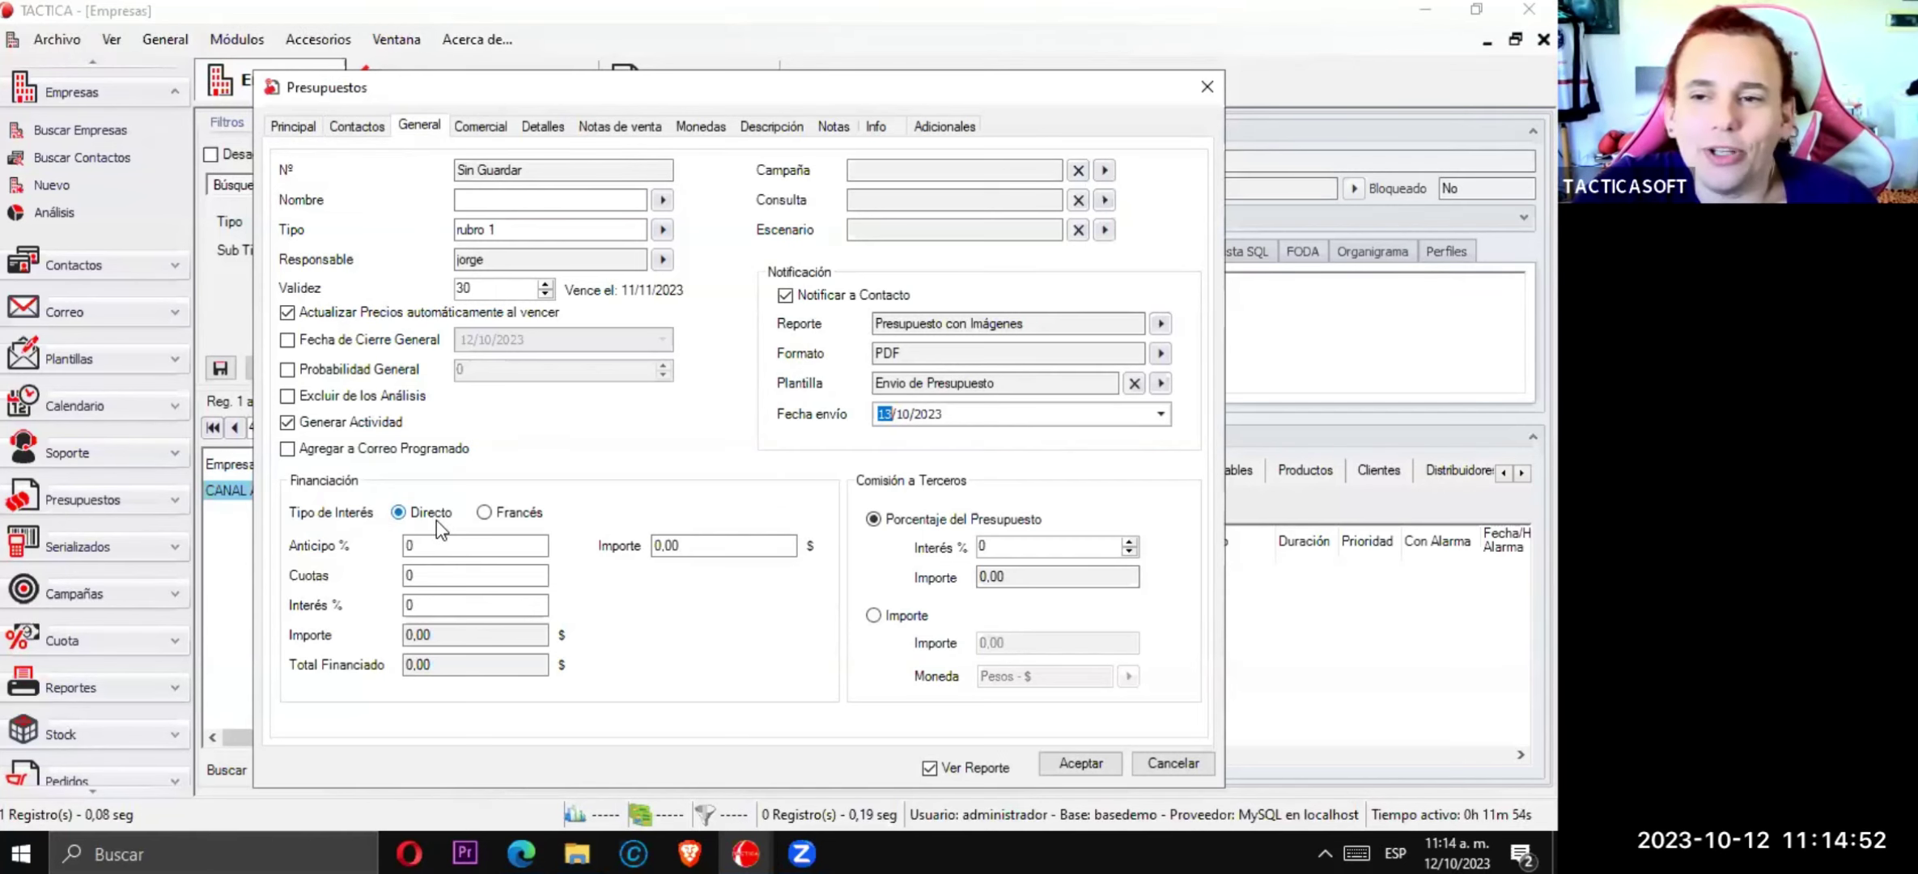
- Set the financing Anticipo to 10 % and the Cuotas to 3
click(443, 547)
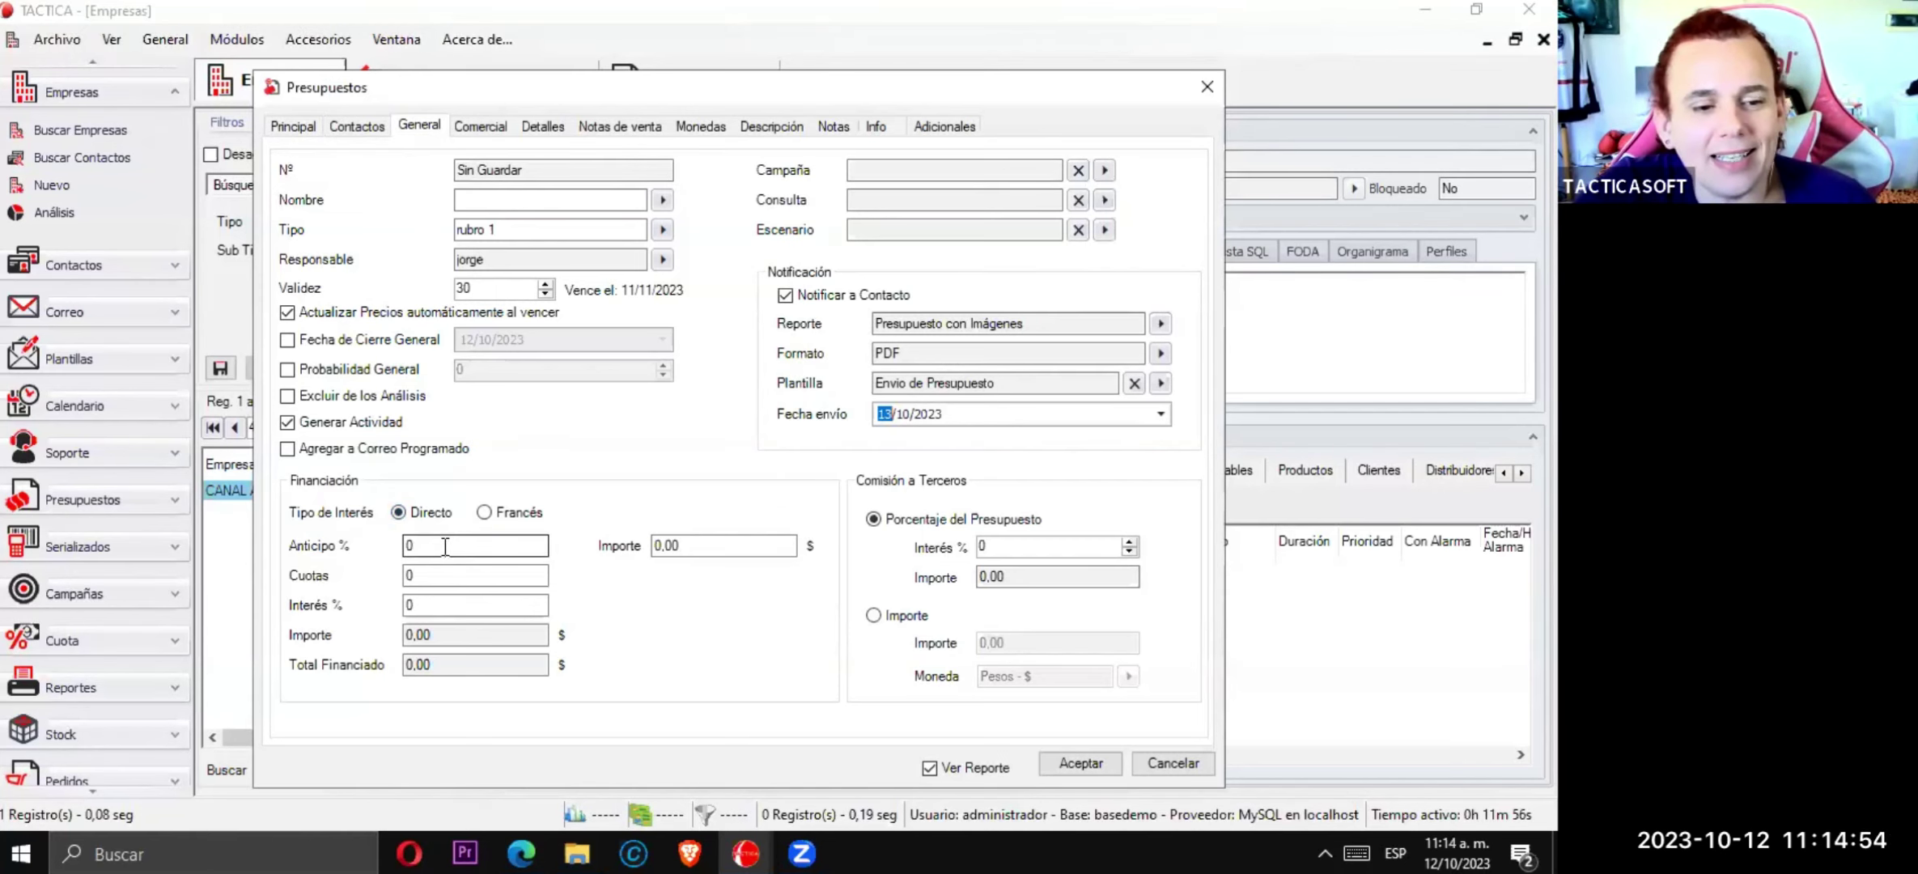
click(438, 577)
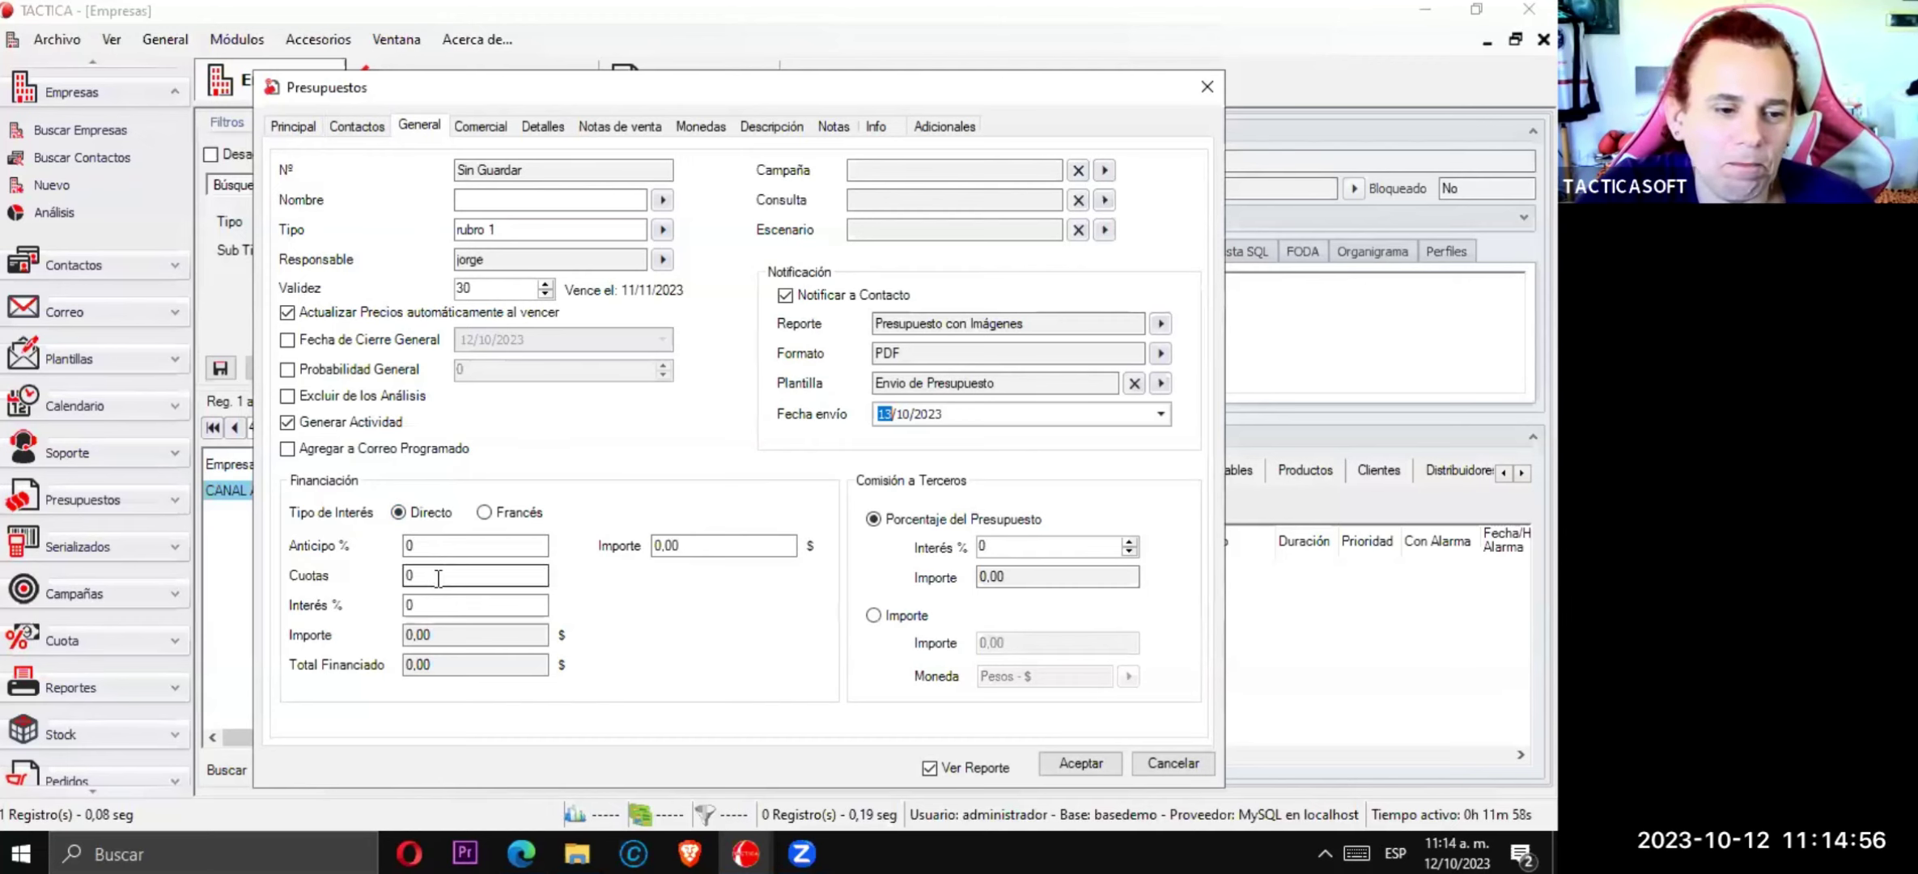
key(shift+Tab)
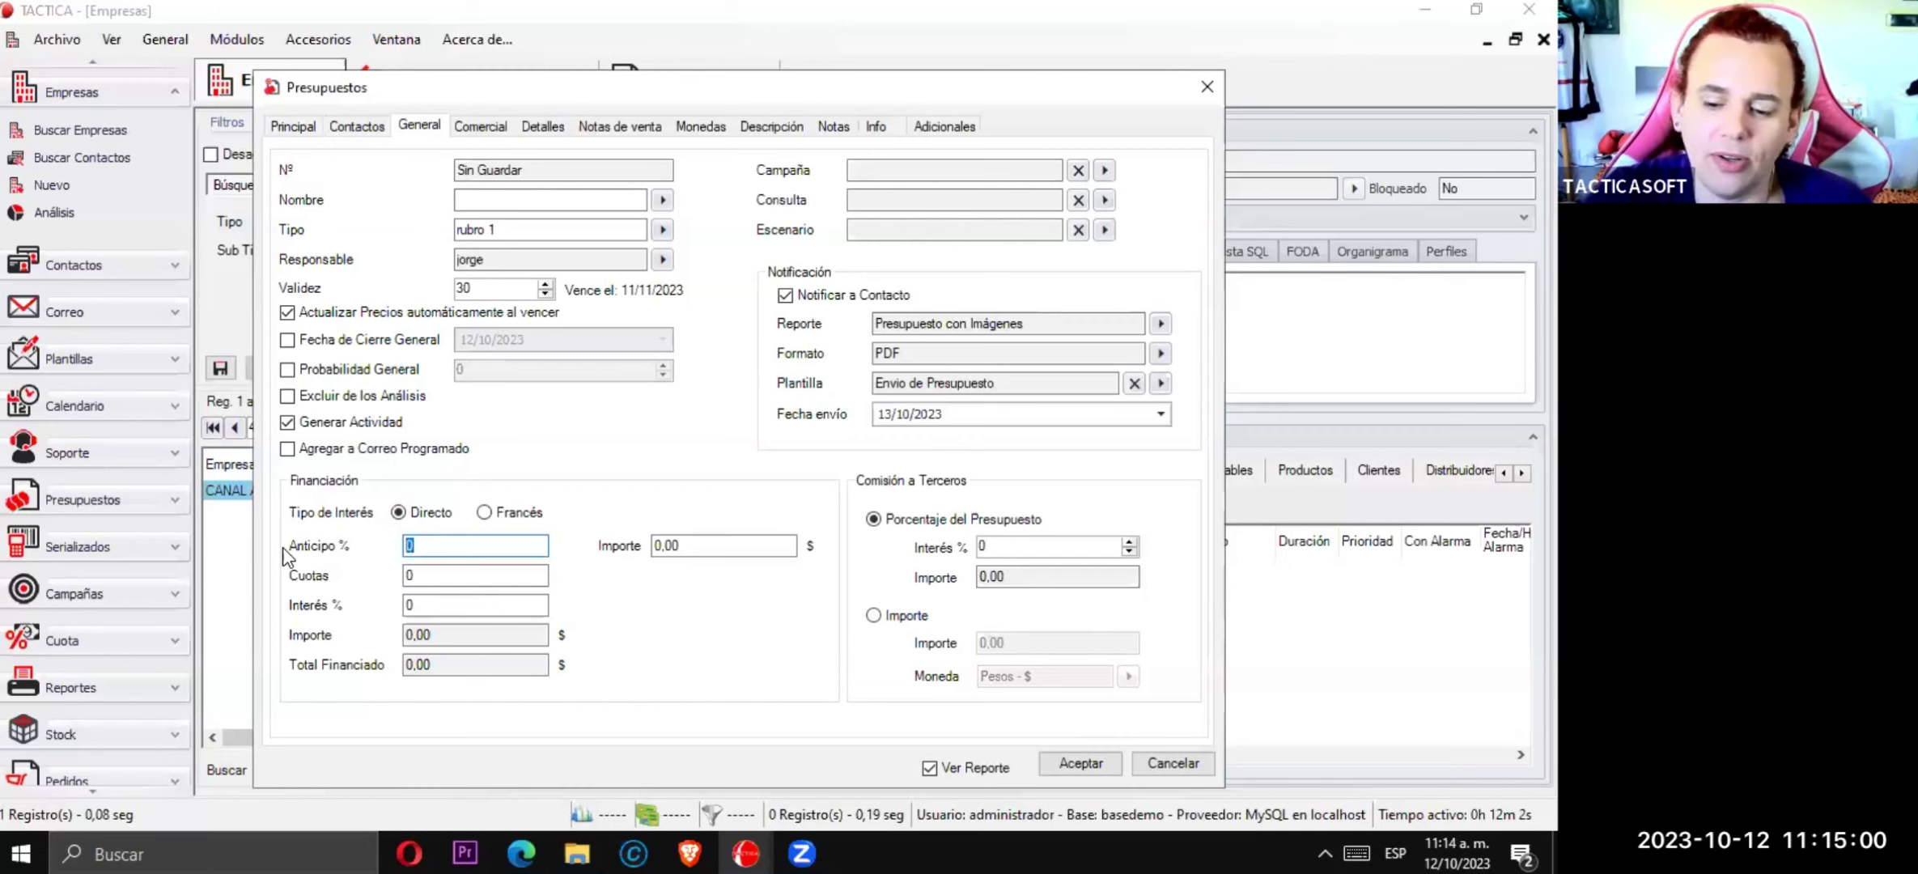
text(10)
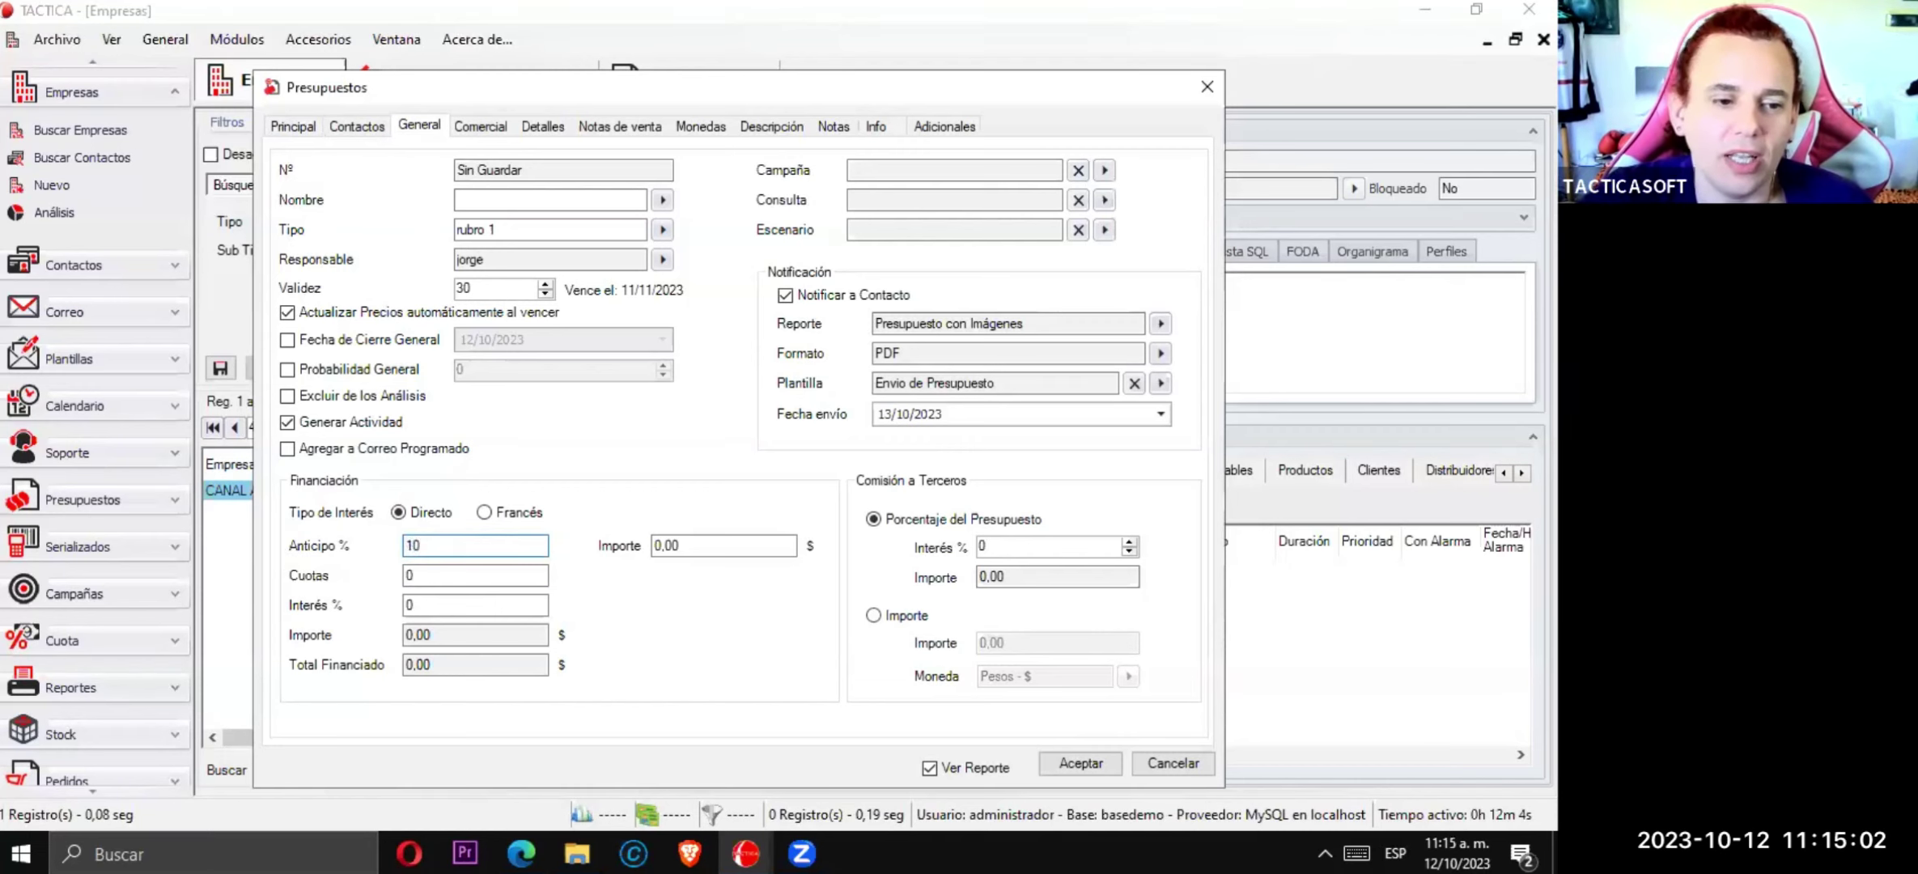
key(Tab)
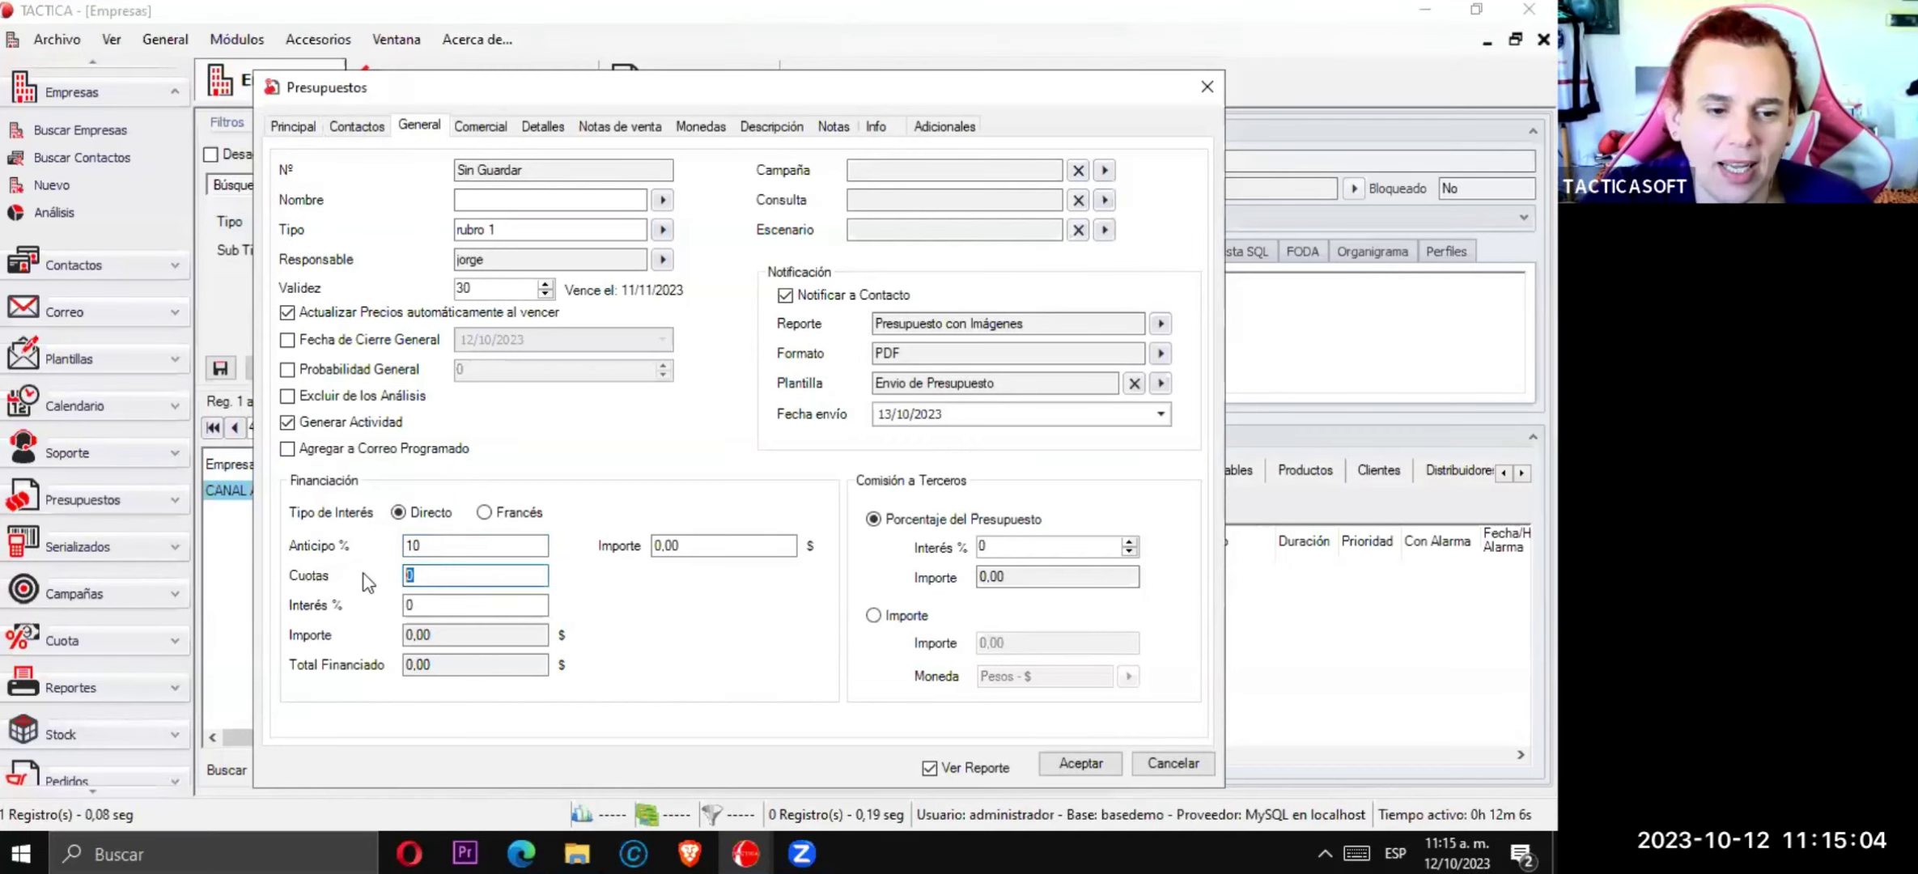
text(3)
- Set the down payment Importe to 100000 and the financing Interés to 25 %
click(699, 547)
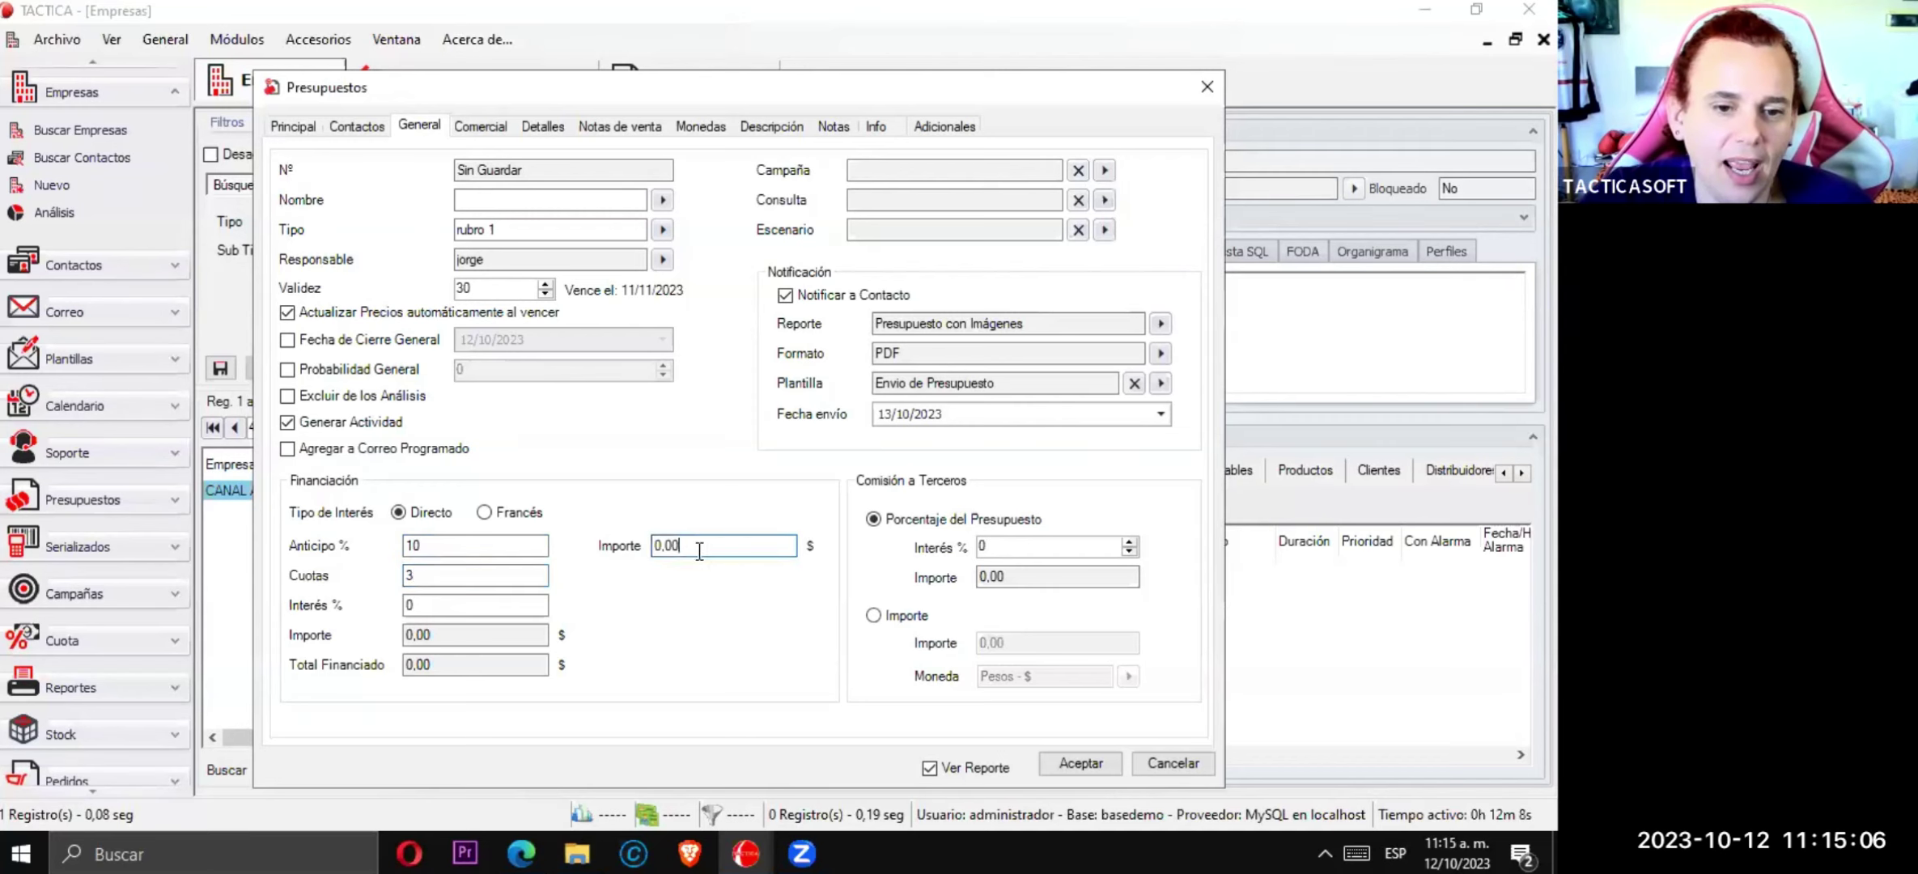
drag(699, 547, 595, 555)
text(100)
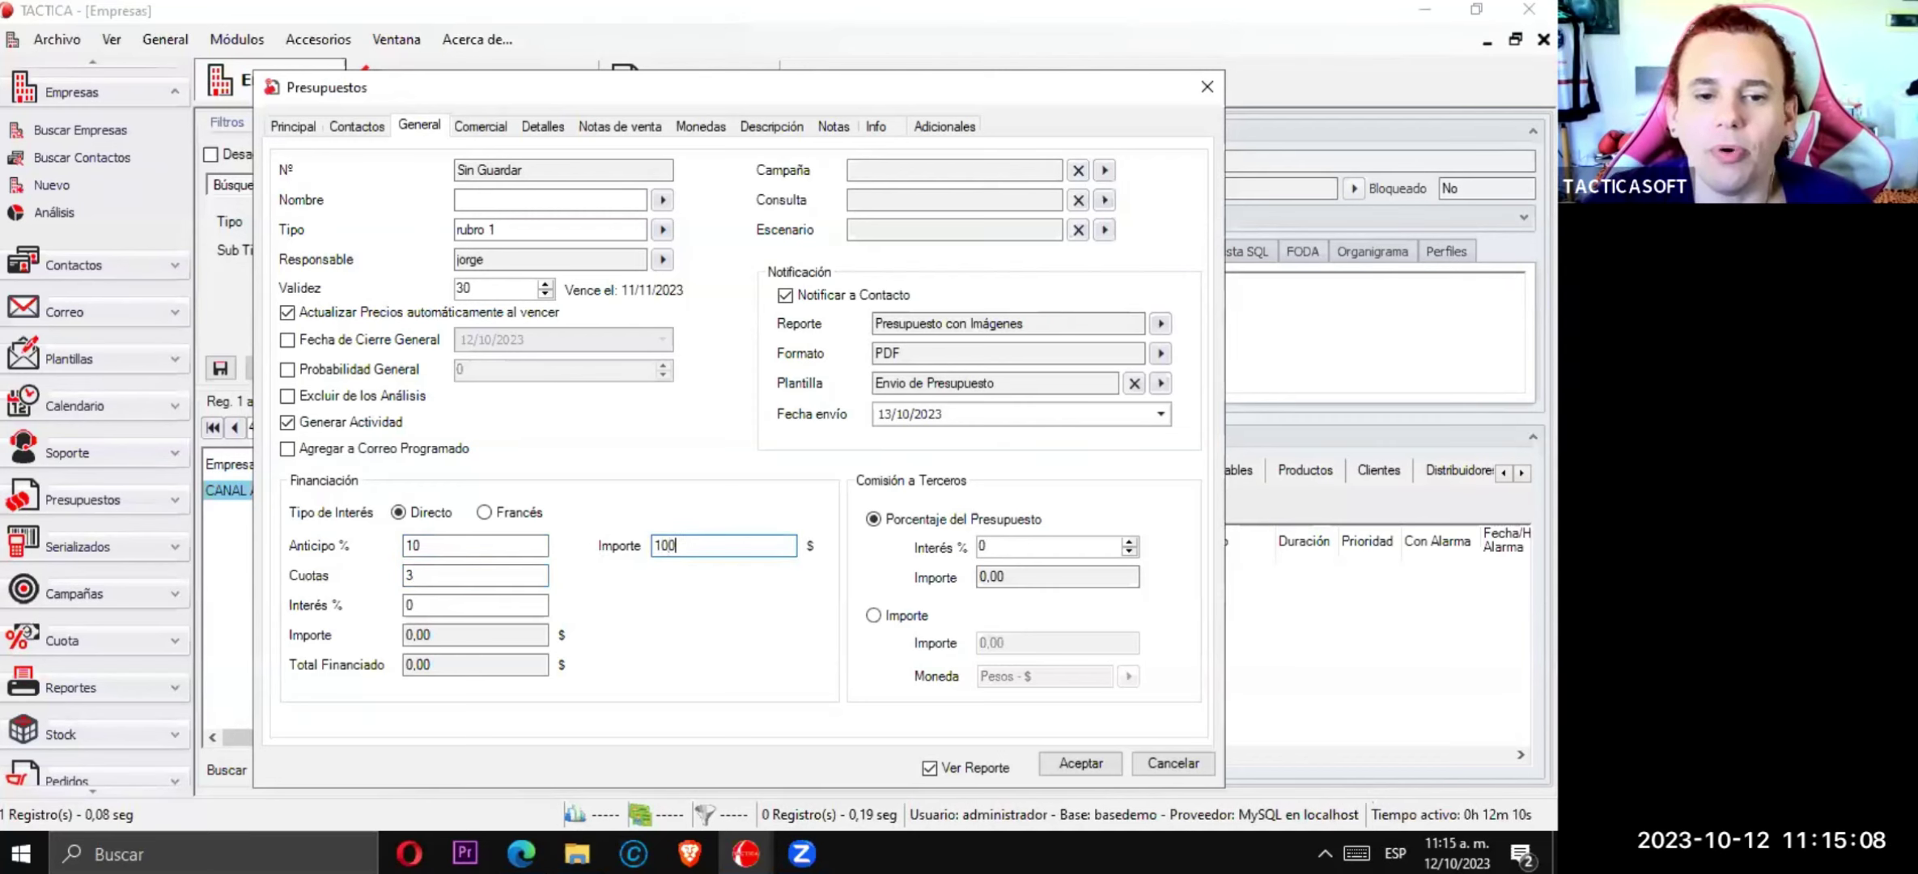
text(000)
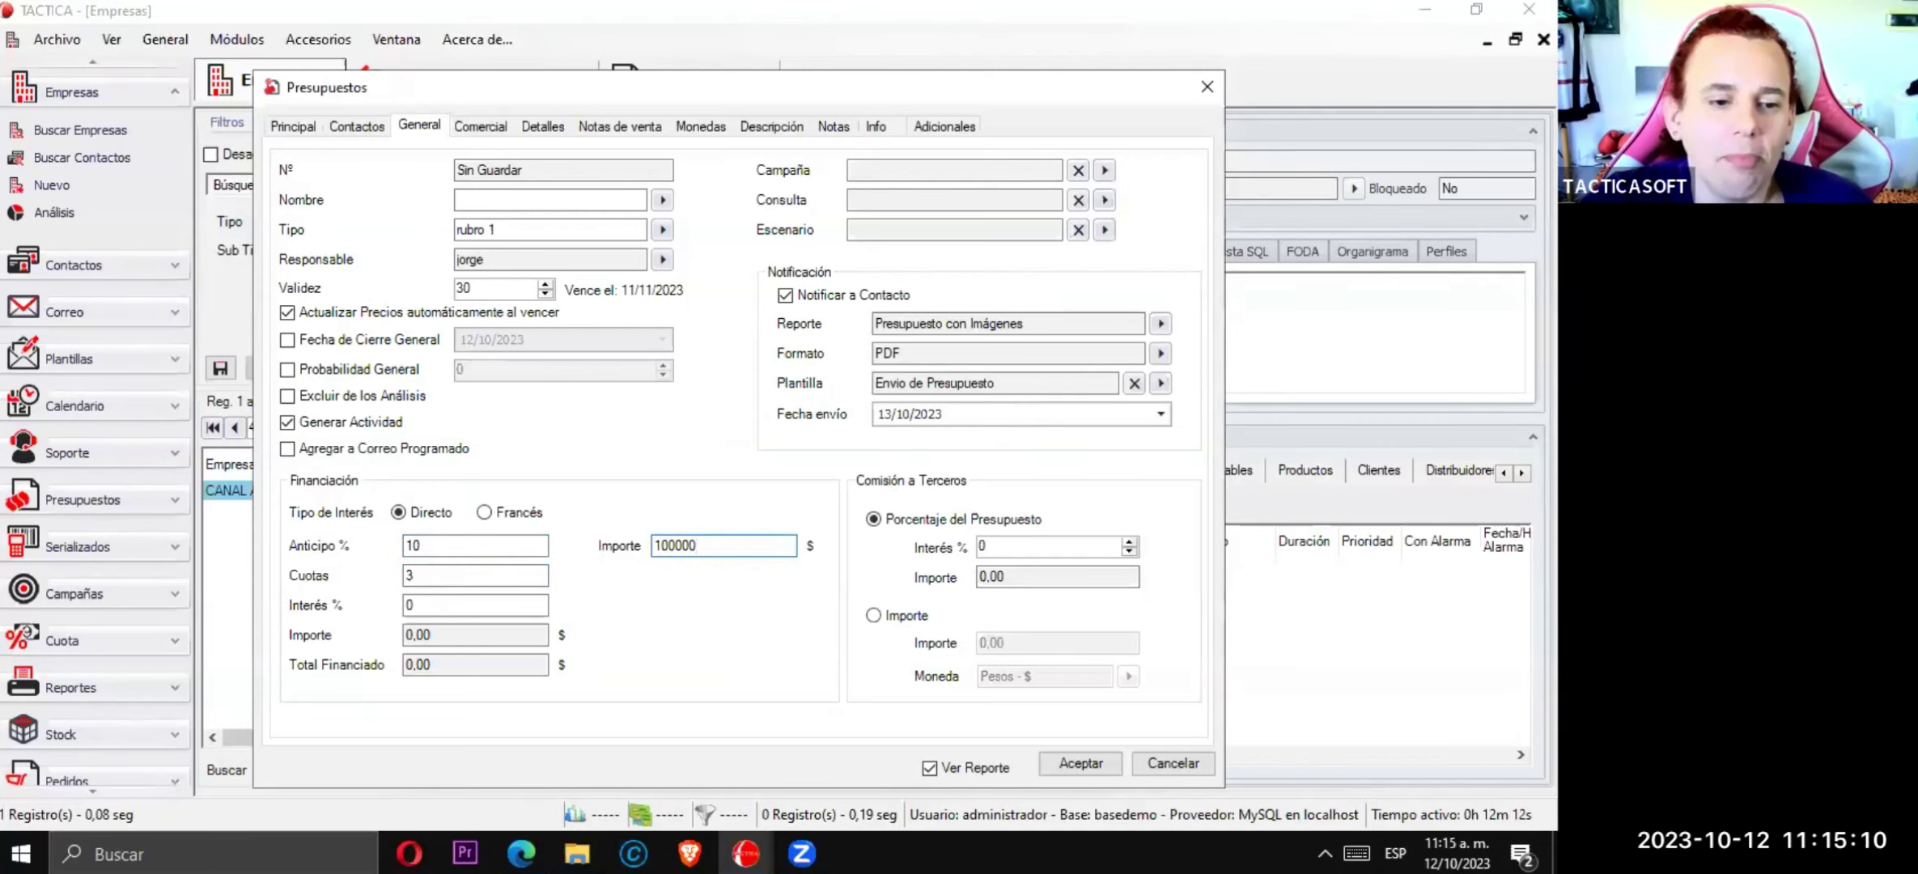
click(477, 607)
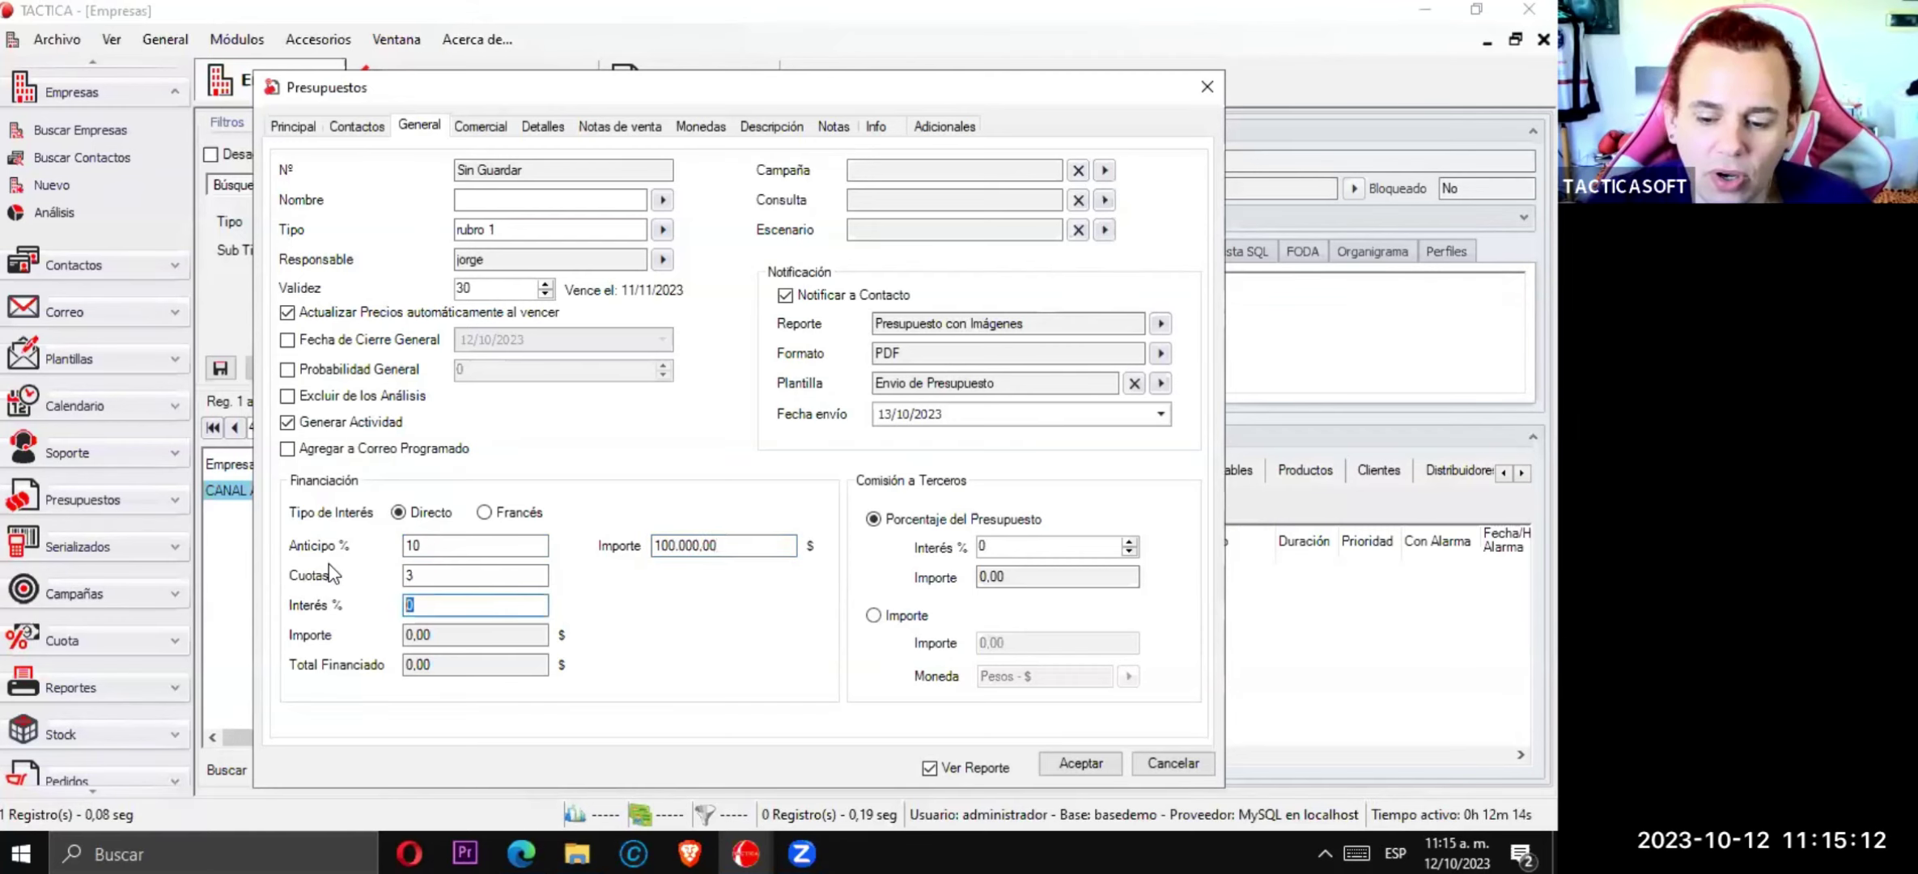
text(25)
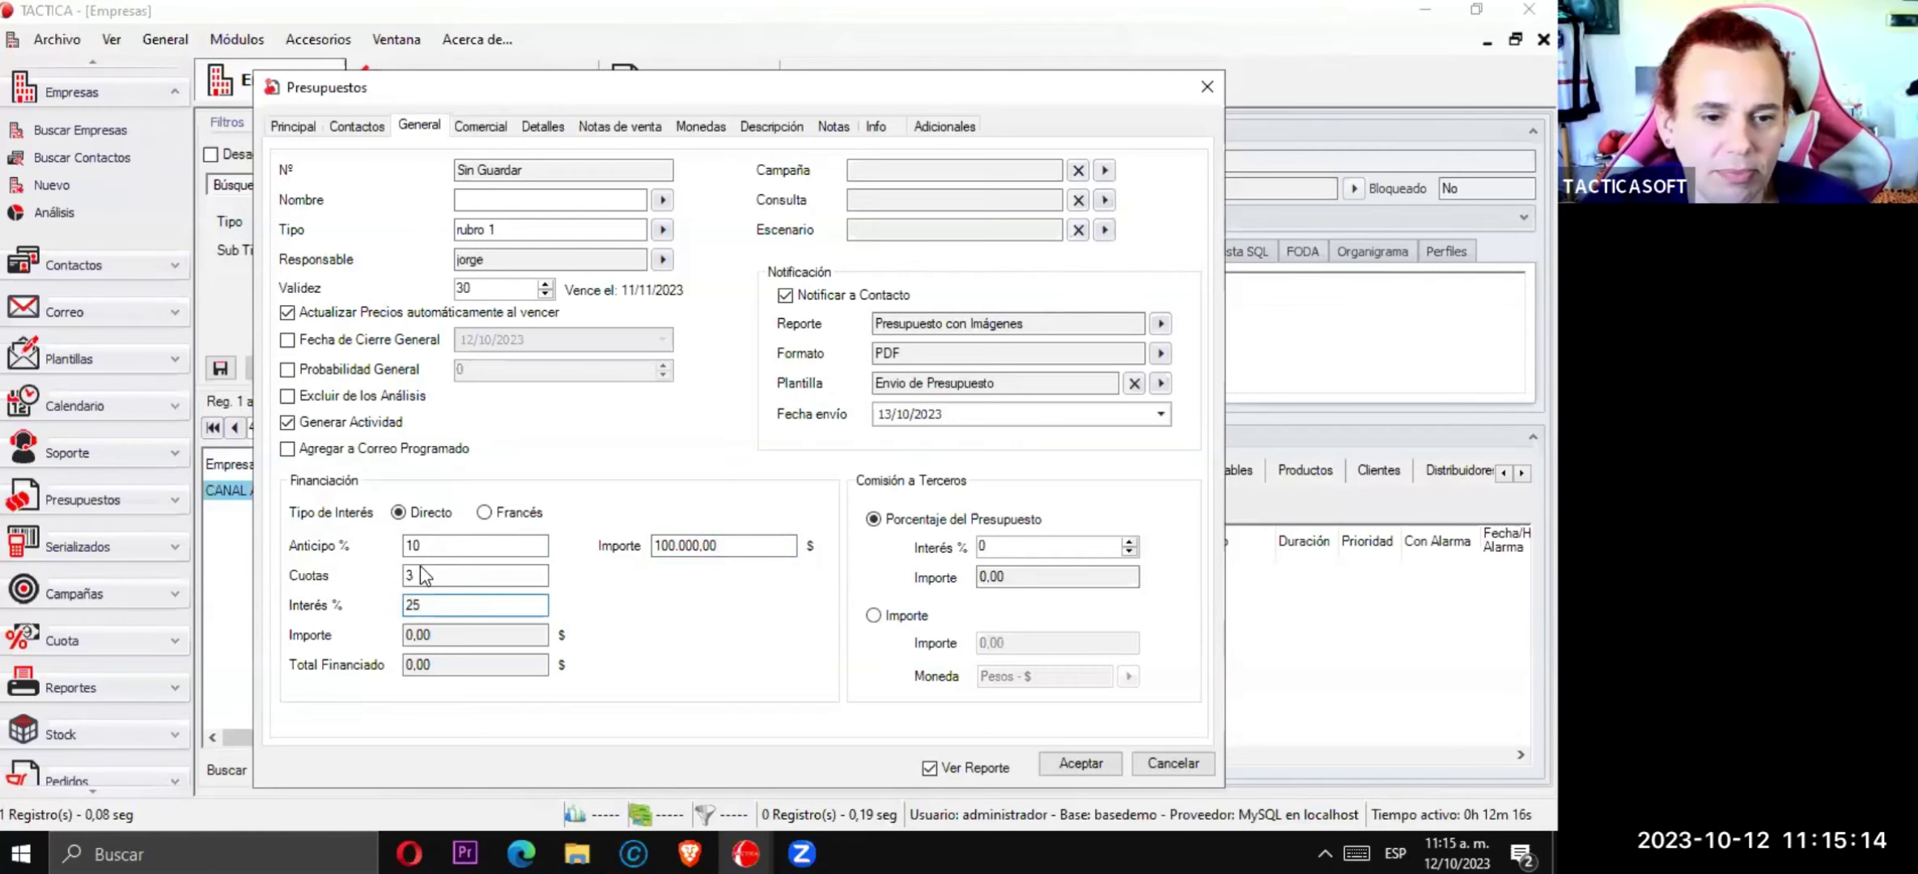
- Compare the Francés and Directo interest types, leaving Francés selected, and check the Cuotas and Interés fields
click(484, 512)
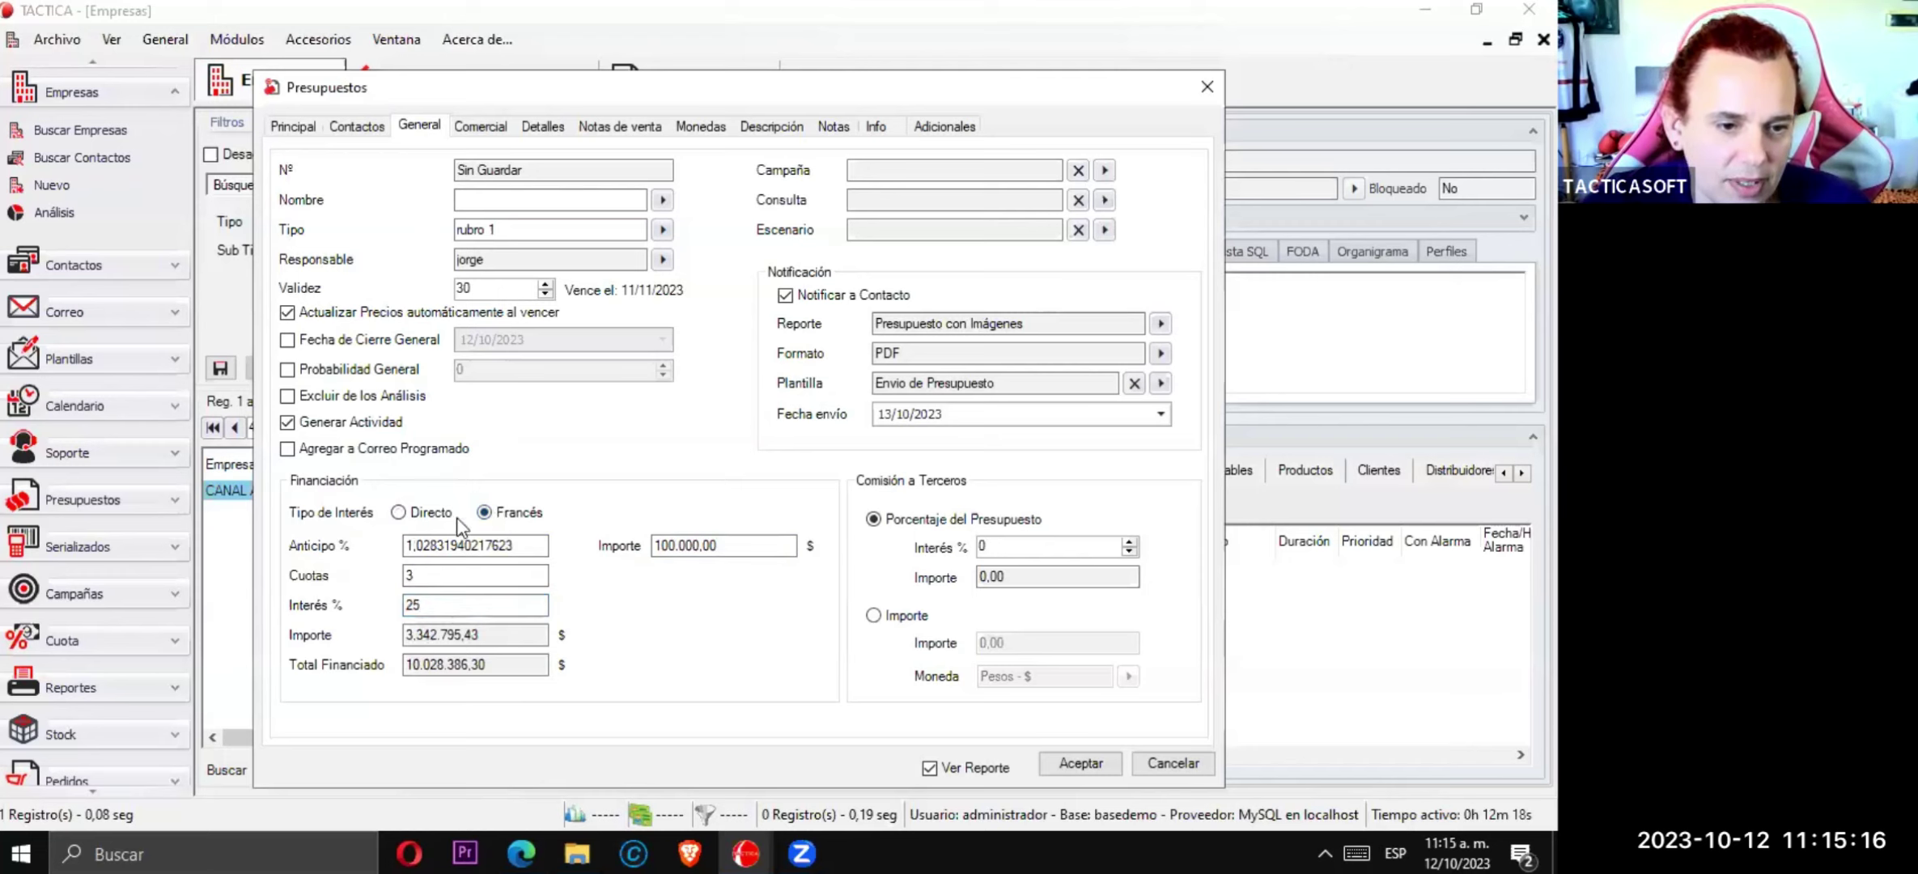
click(429, 518)
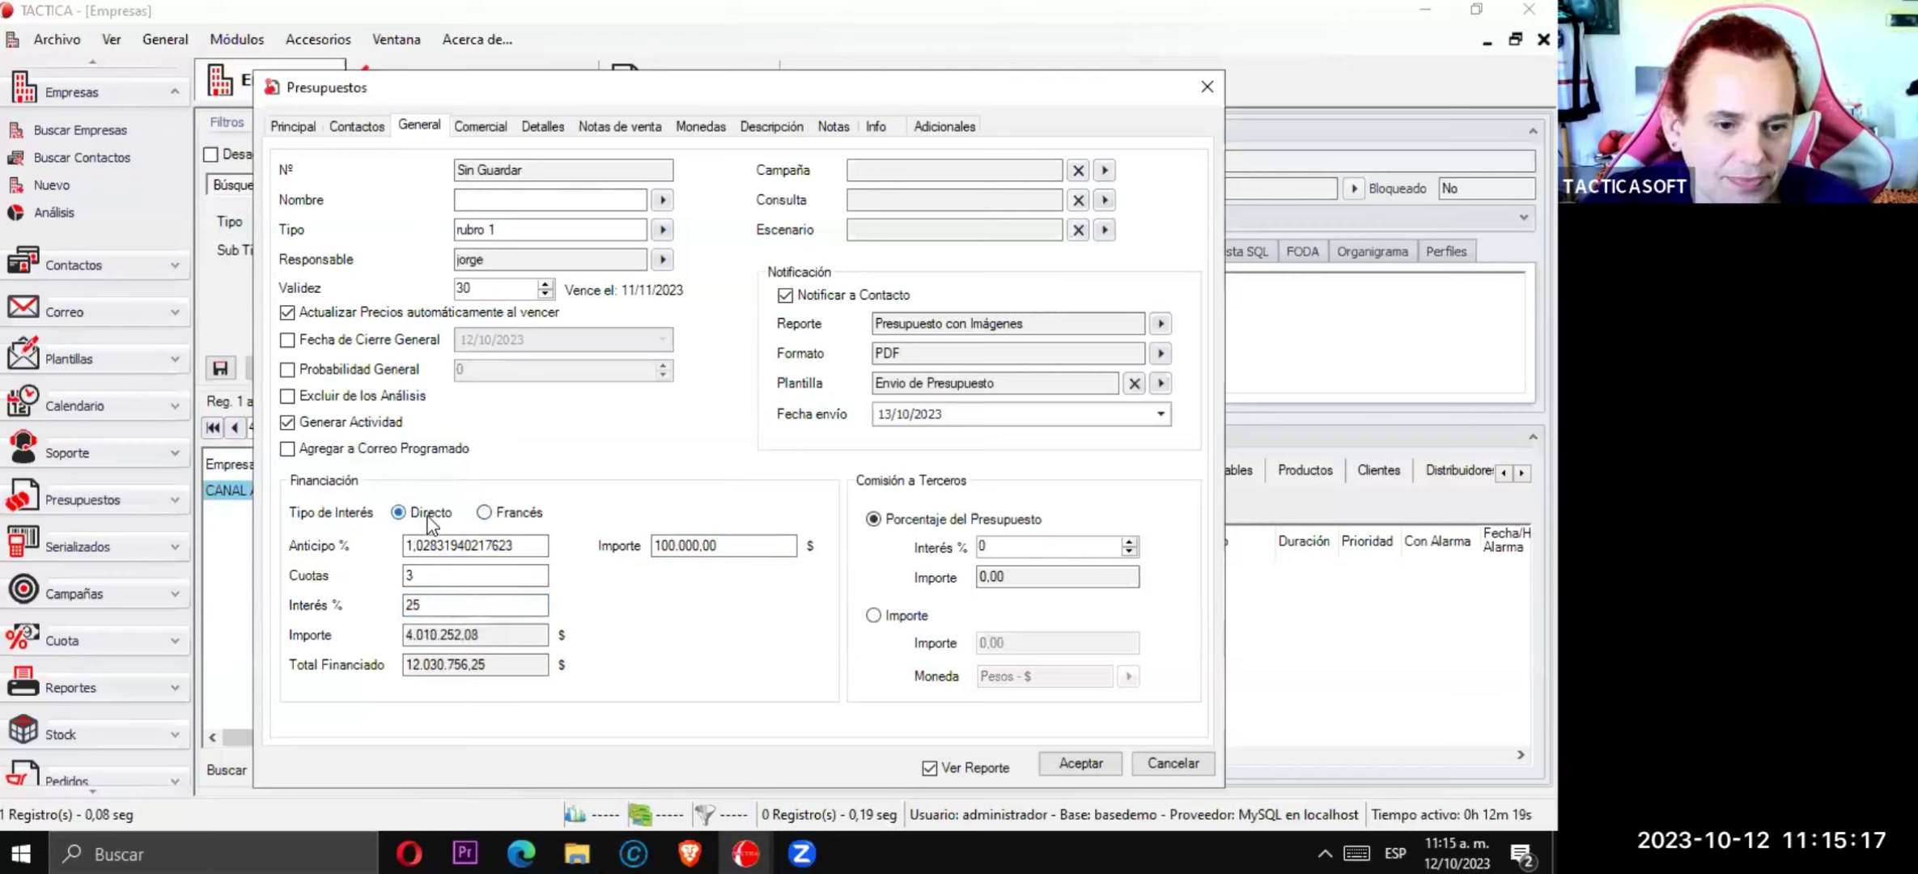
click(485, 513)
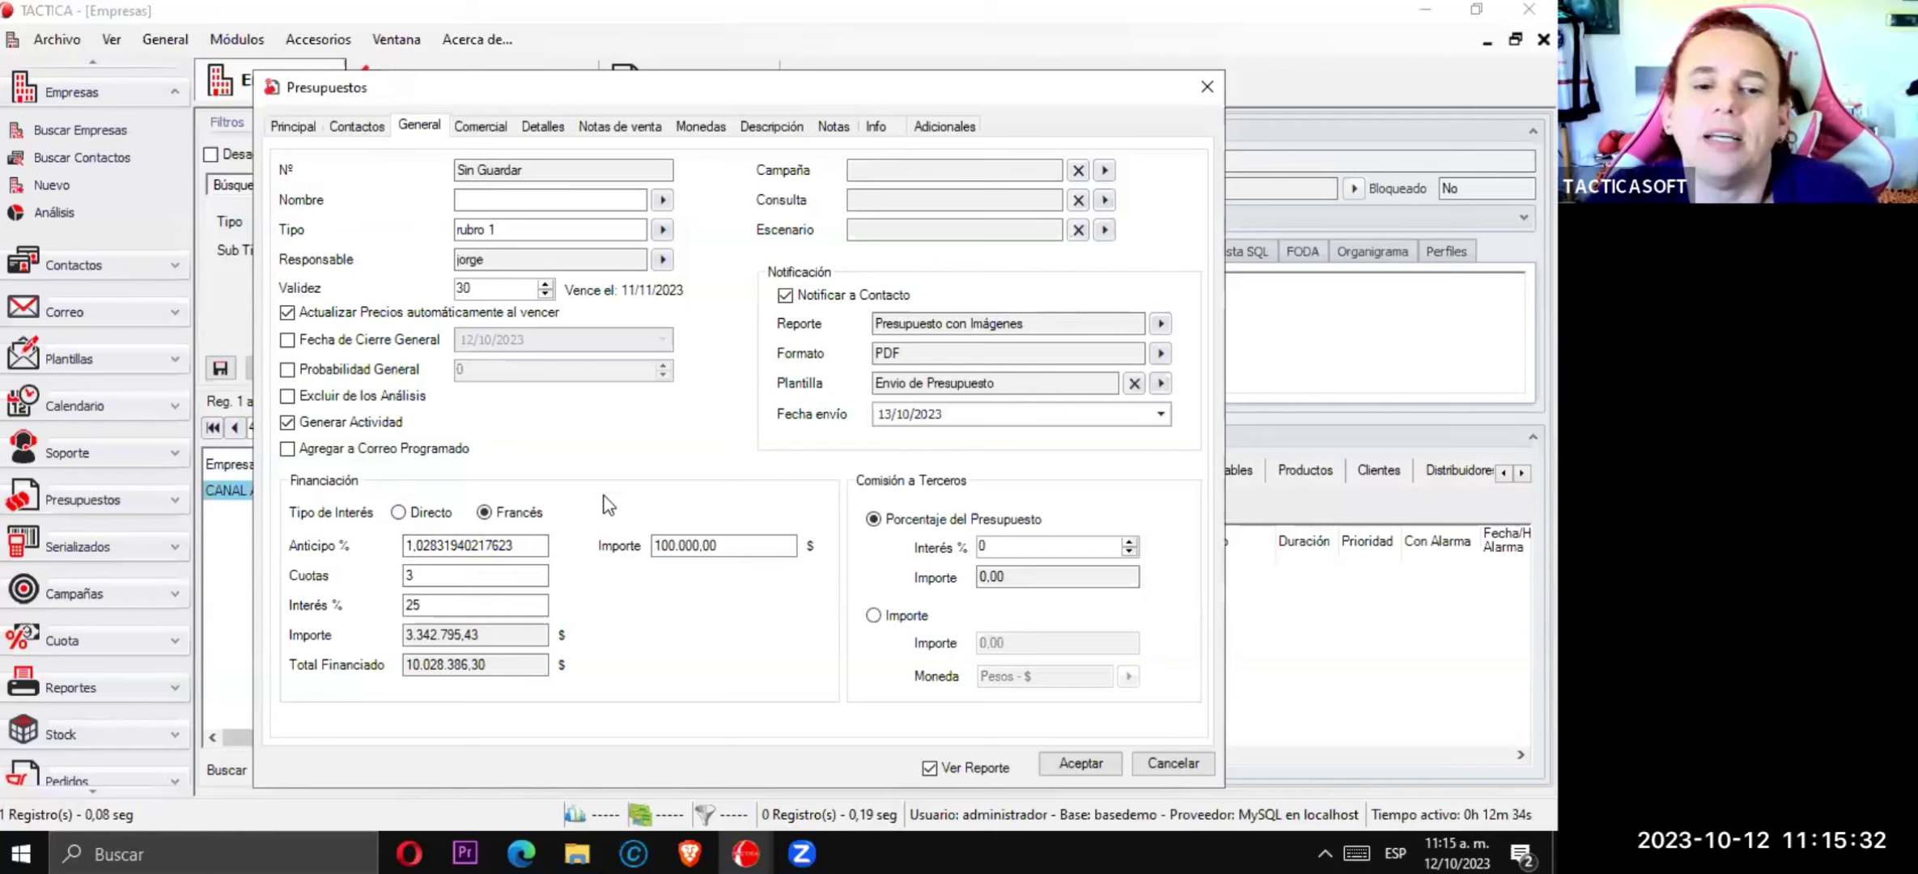
double_click(422, 573)
key(Tab)
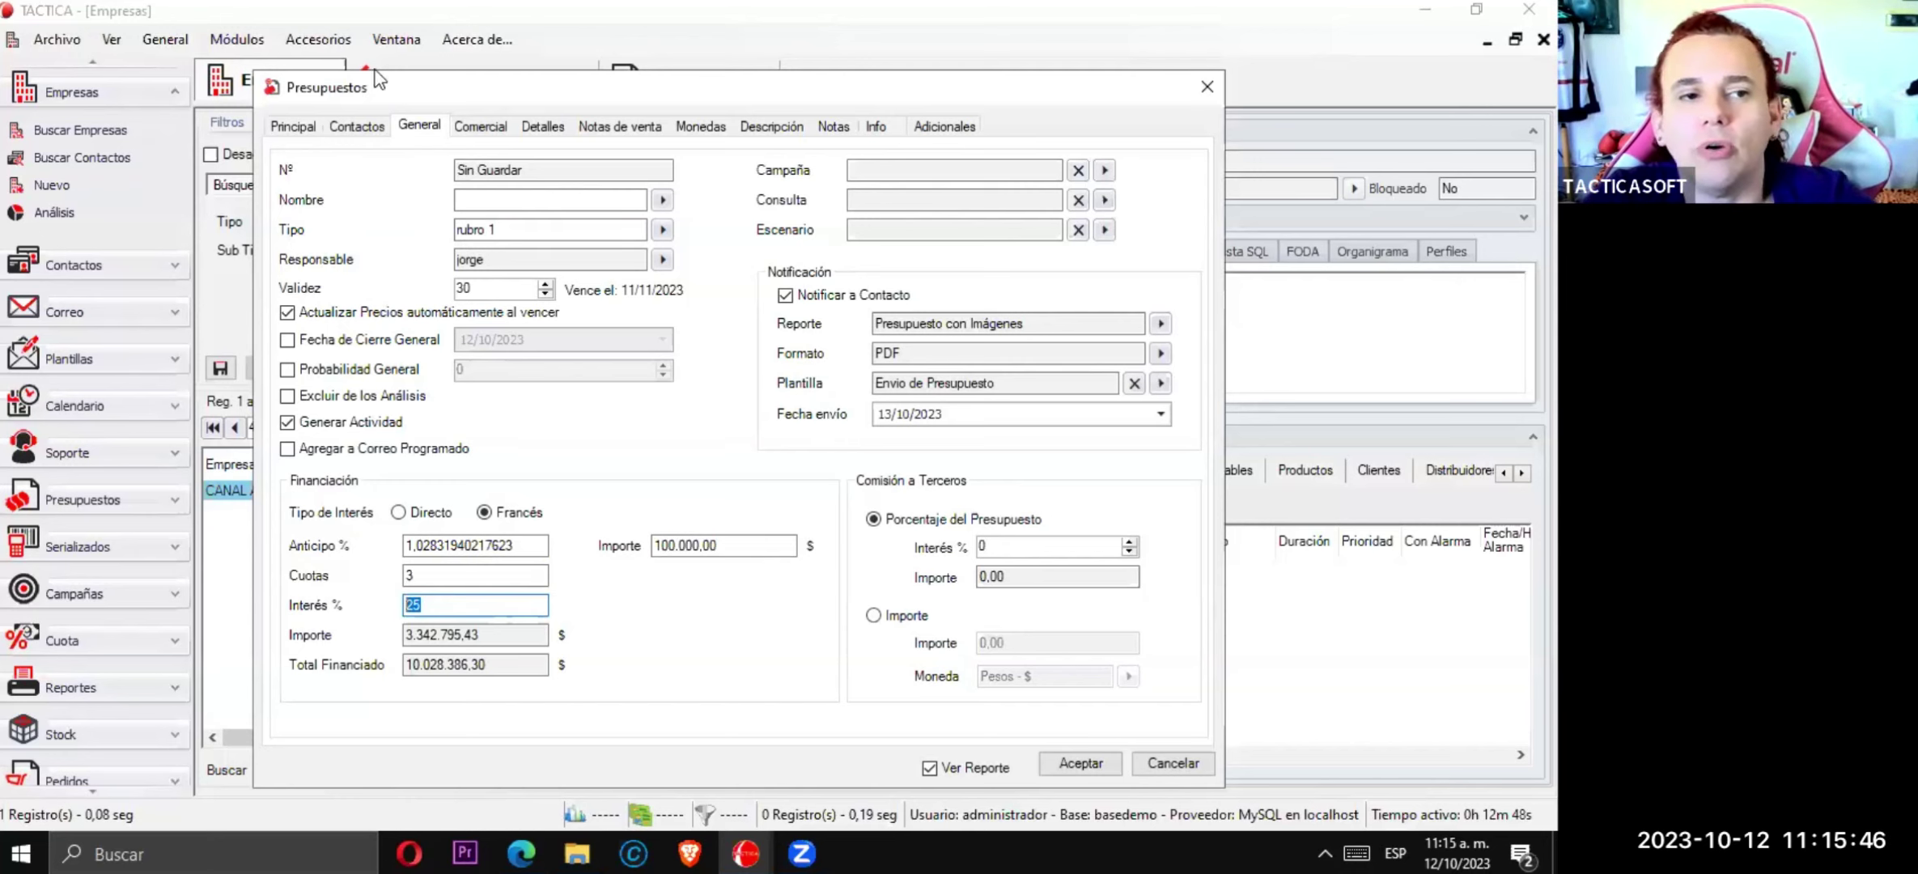
- Review the quote's item totals against the financed amount and return to the general data
click(293, 128)
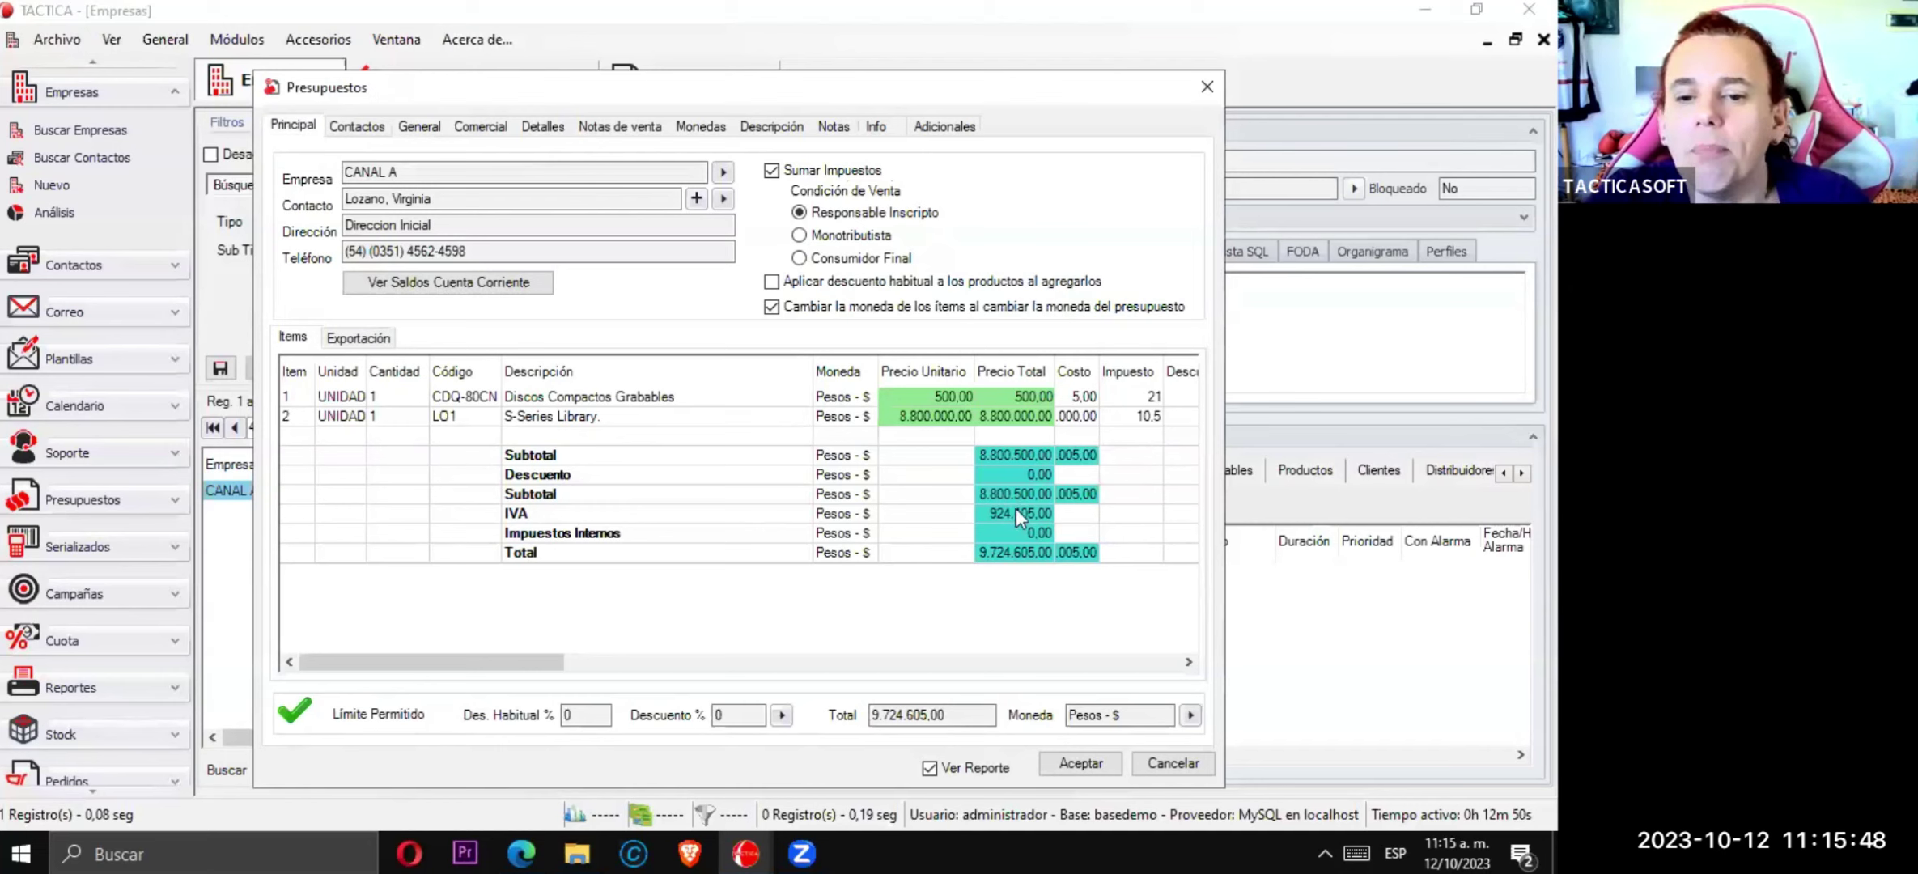
click(495, 128)
click(420, 127)
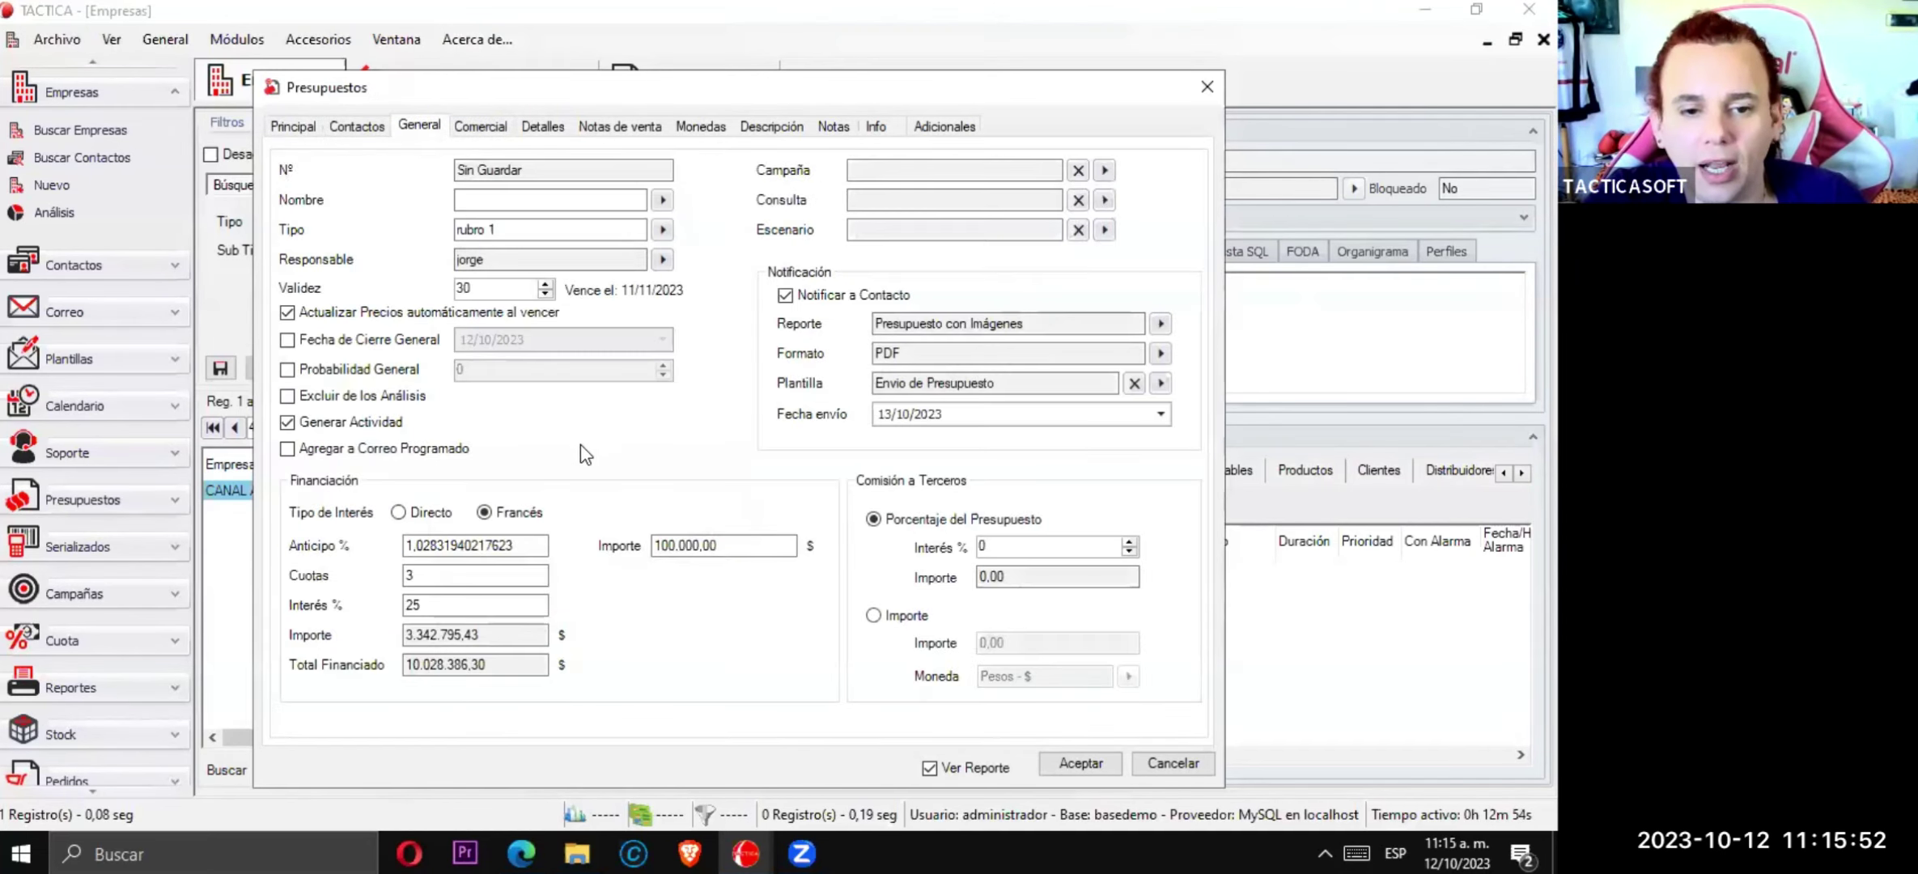
- Set the financing interest type to Directo and clear the down payment Importe
click(459, 512)
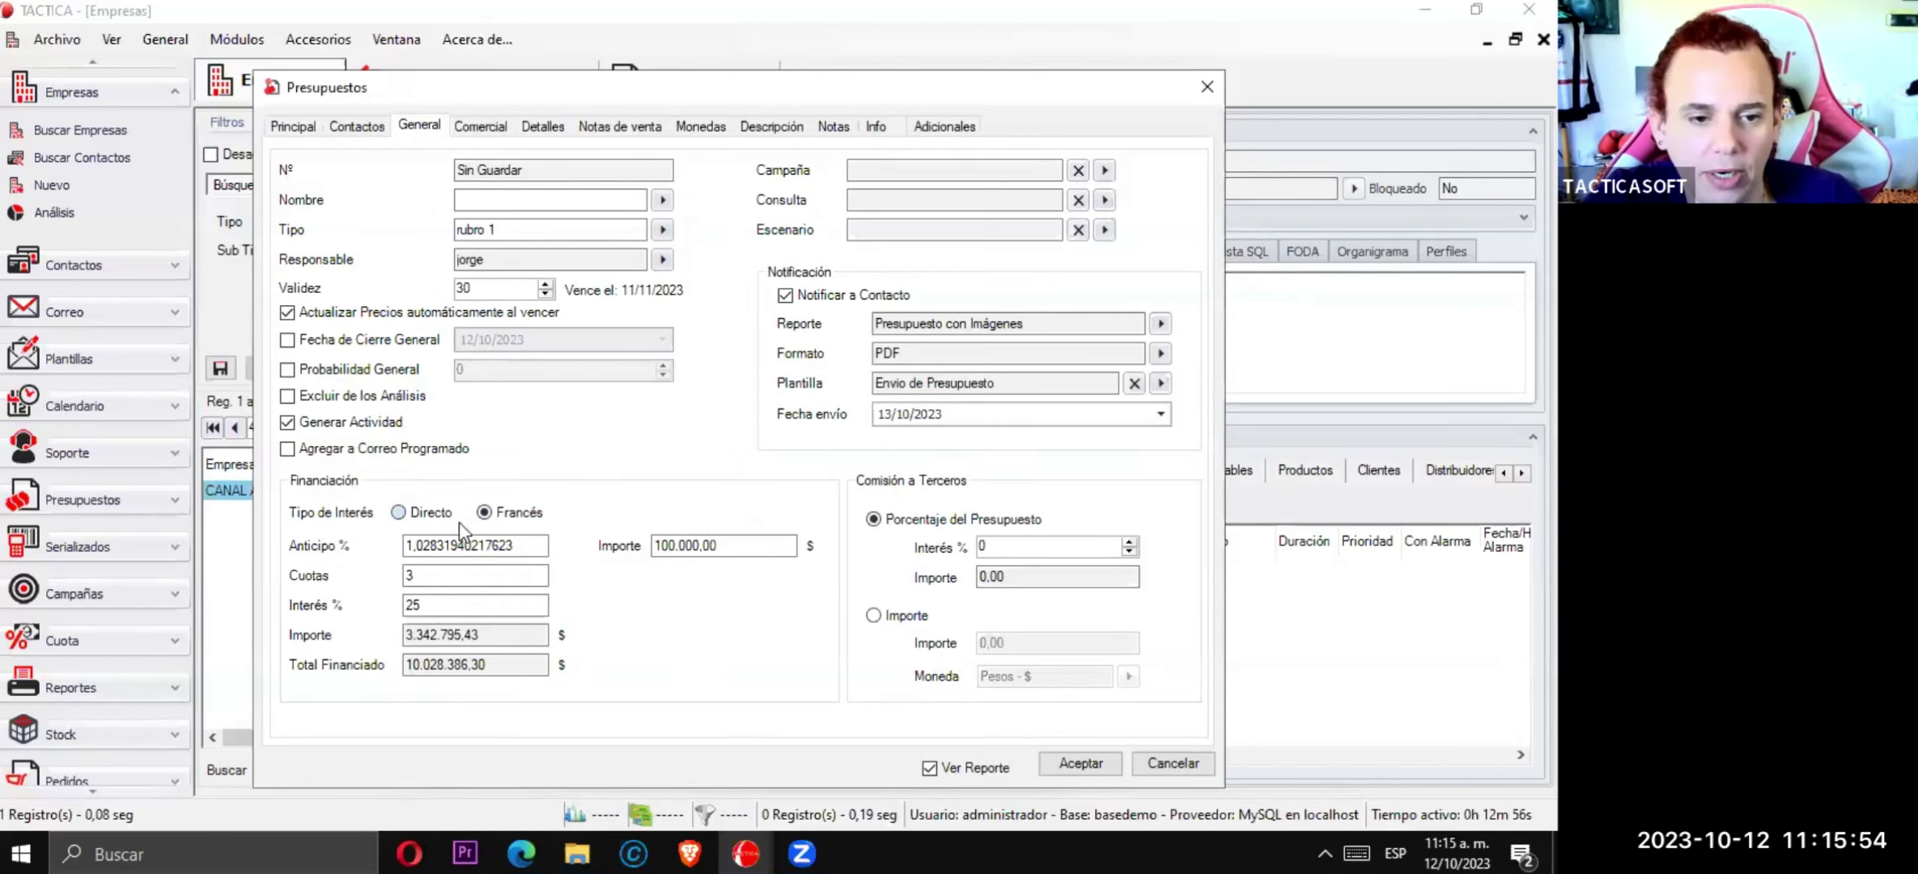
drag(793, 546, 608, 546)
key(BackSpace)
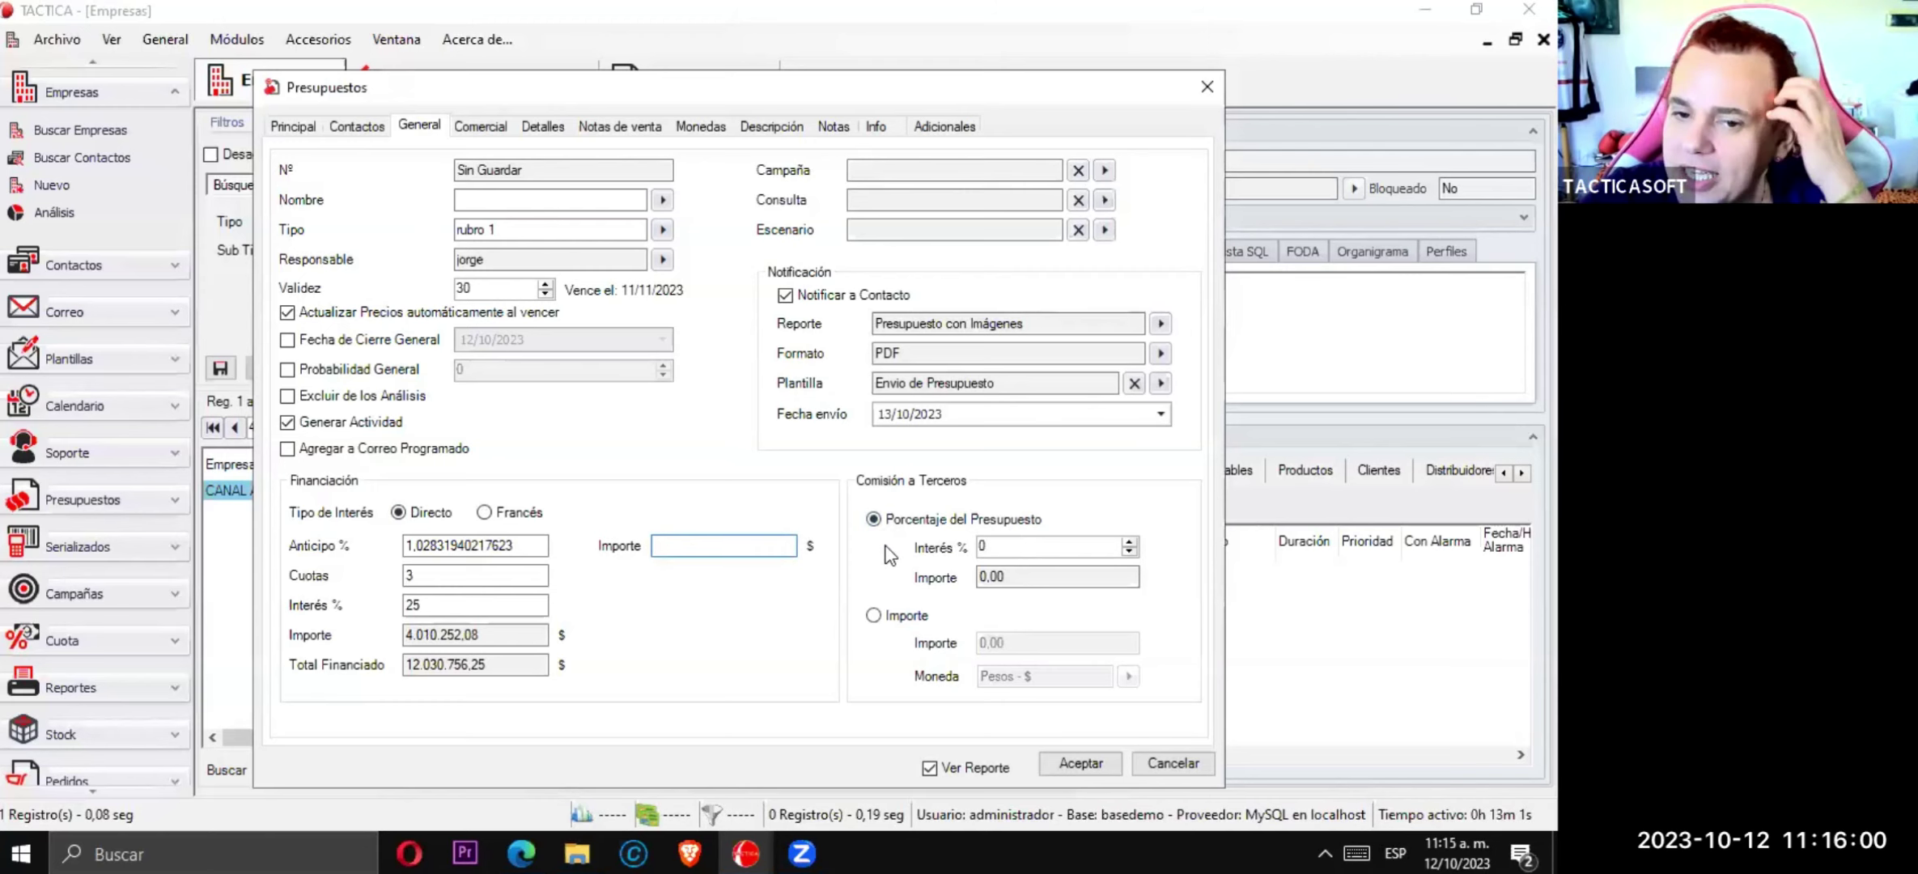
- Enter a third-party commission of 10 % of the quote and switch the commission to a fixed Importe
click(1047, 547)
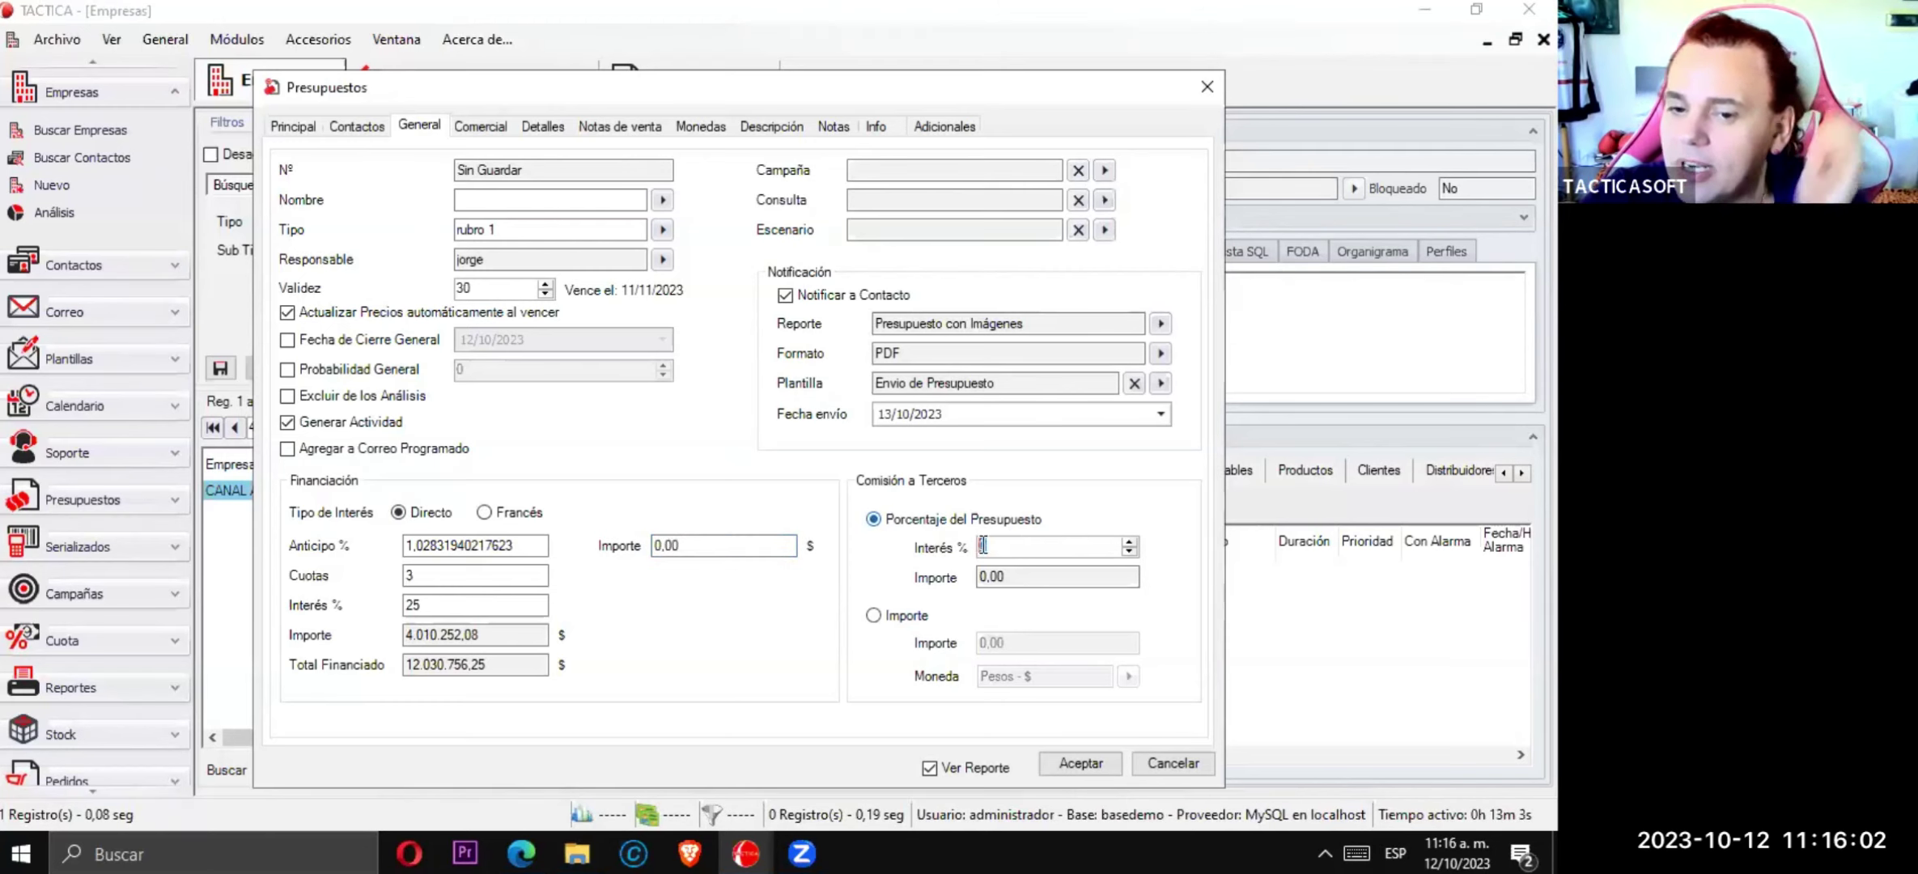
text(10)
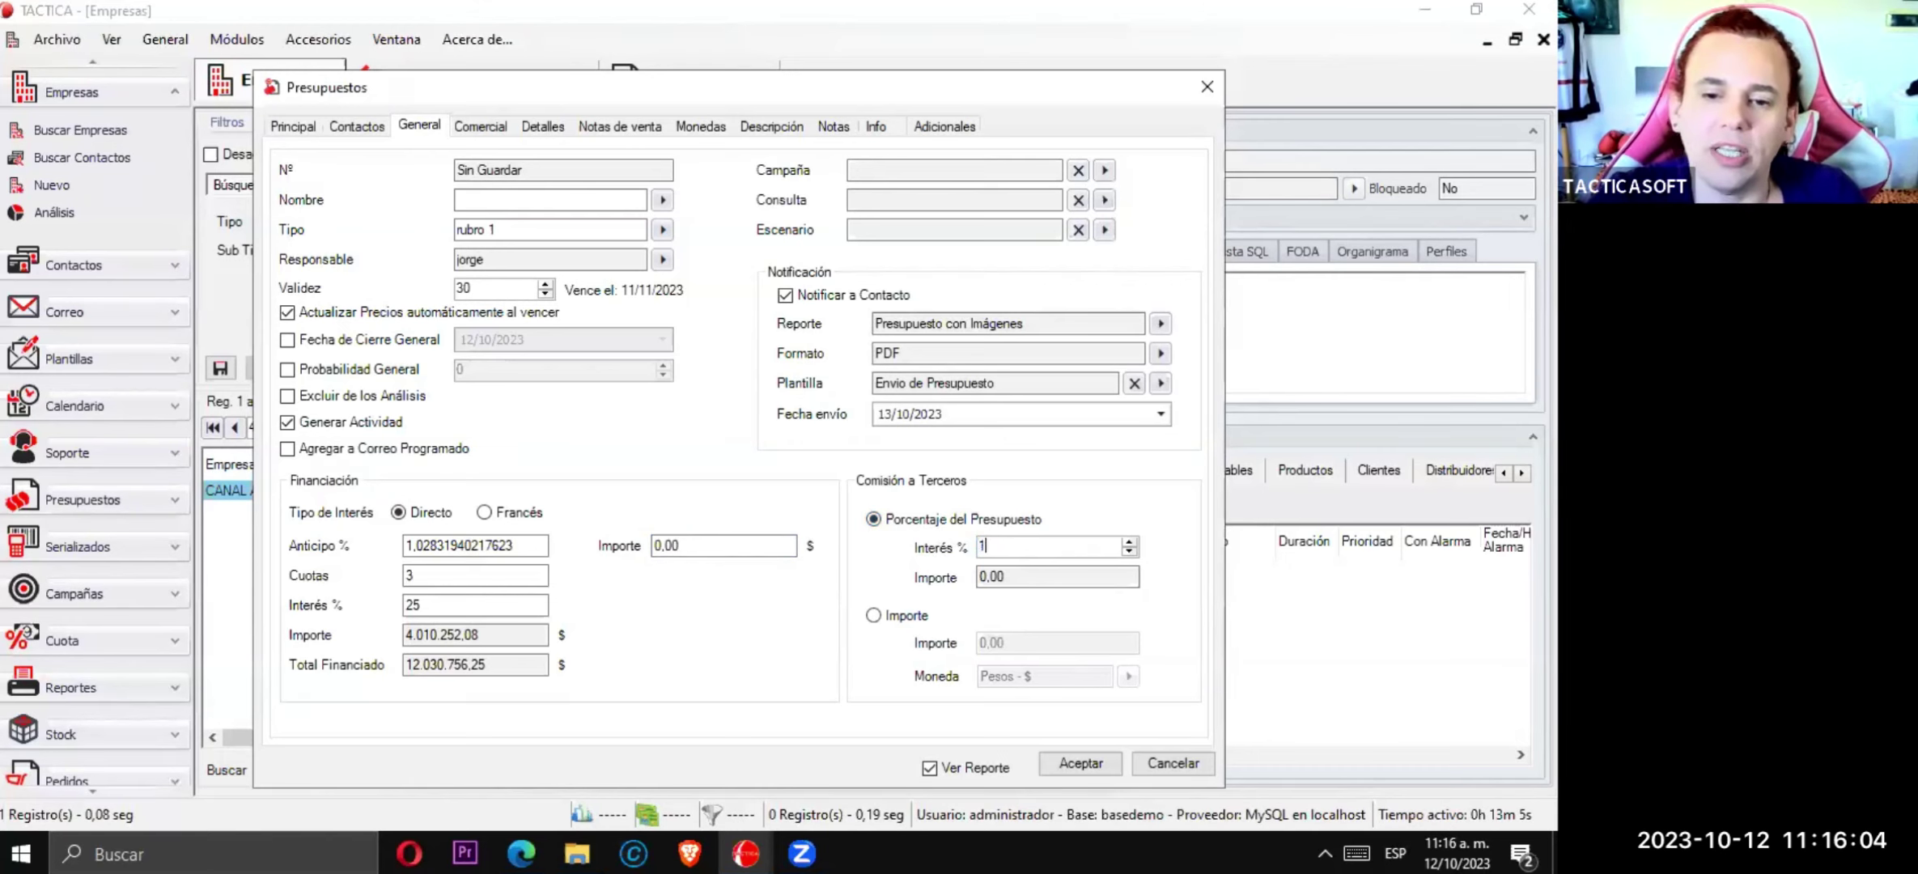
click(911, 618)
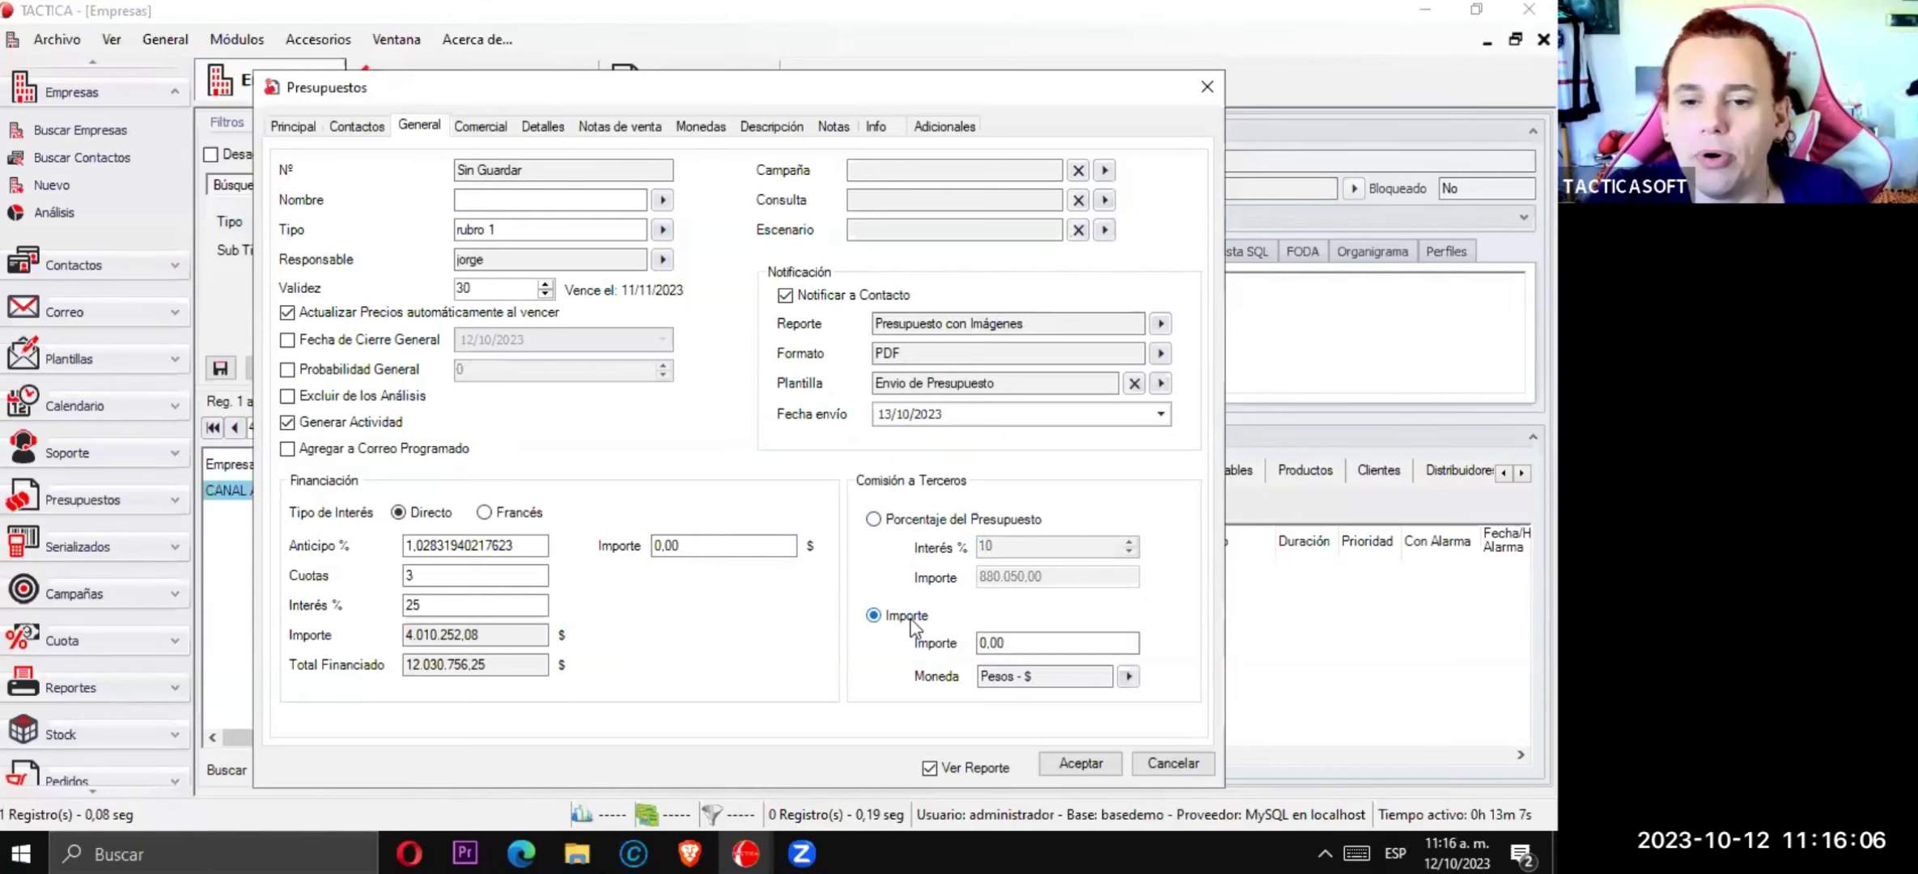
- Check the quote's subtotal, IVA and total as the basis for the commission, and return to the general data
click(315, 127)
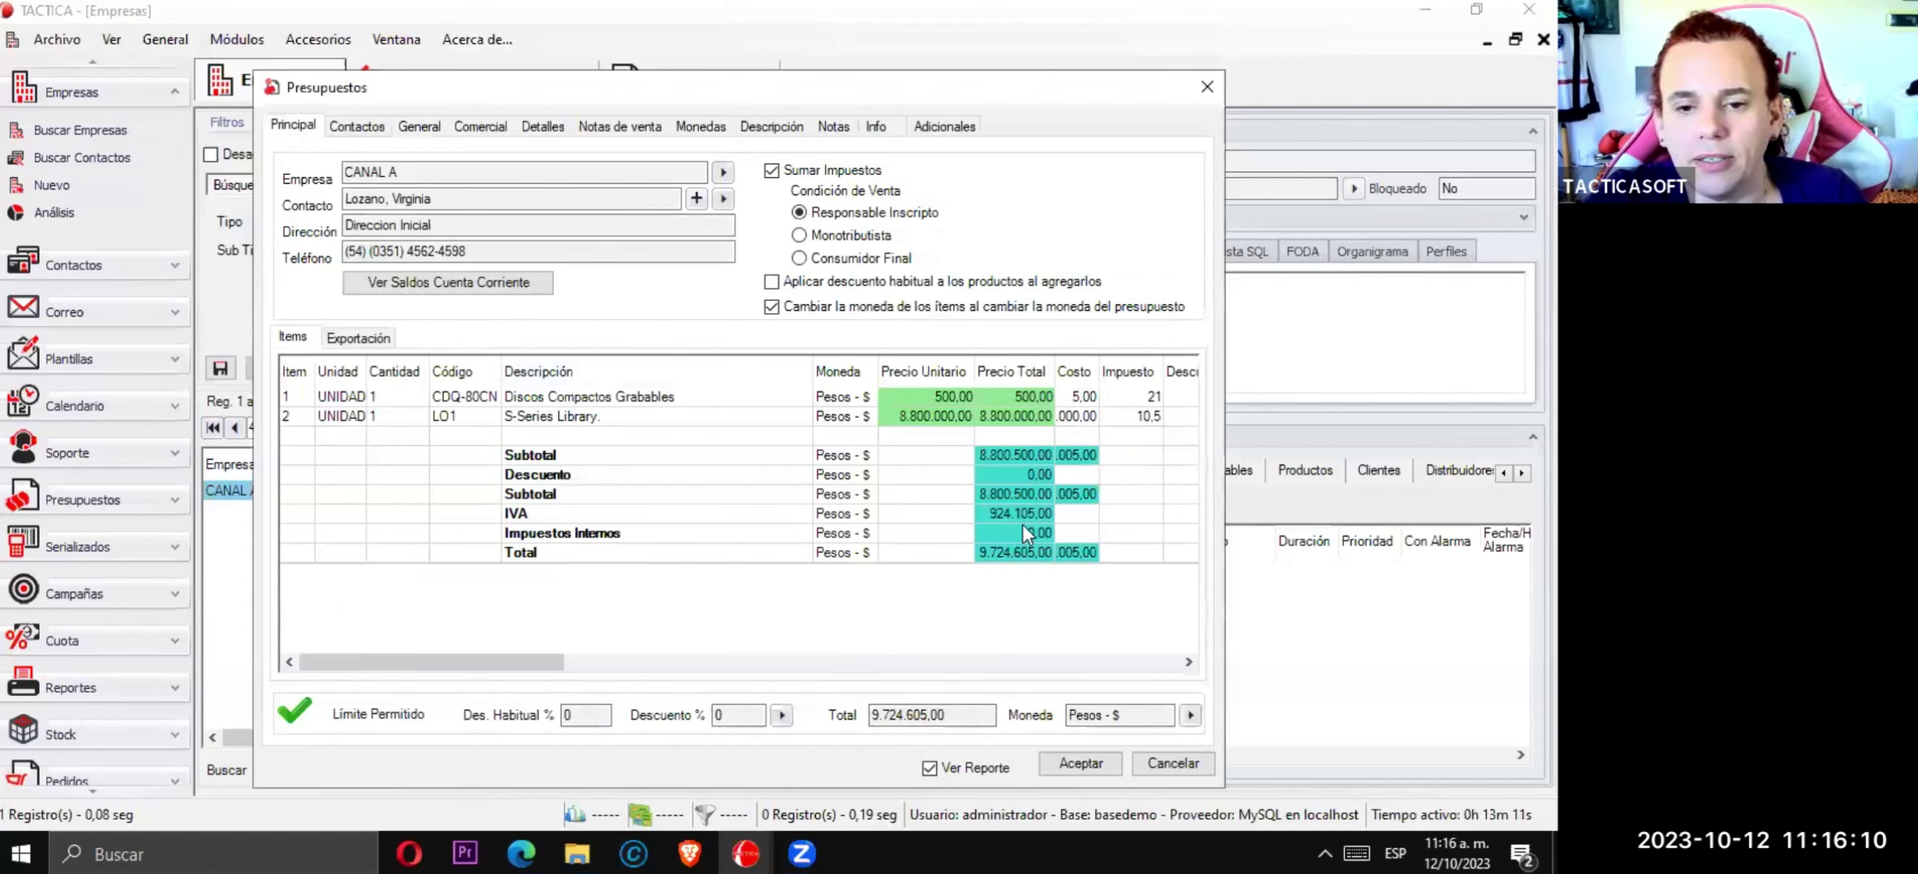
click(418, 129)
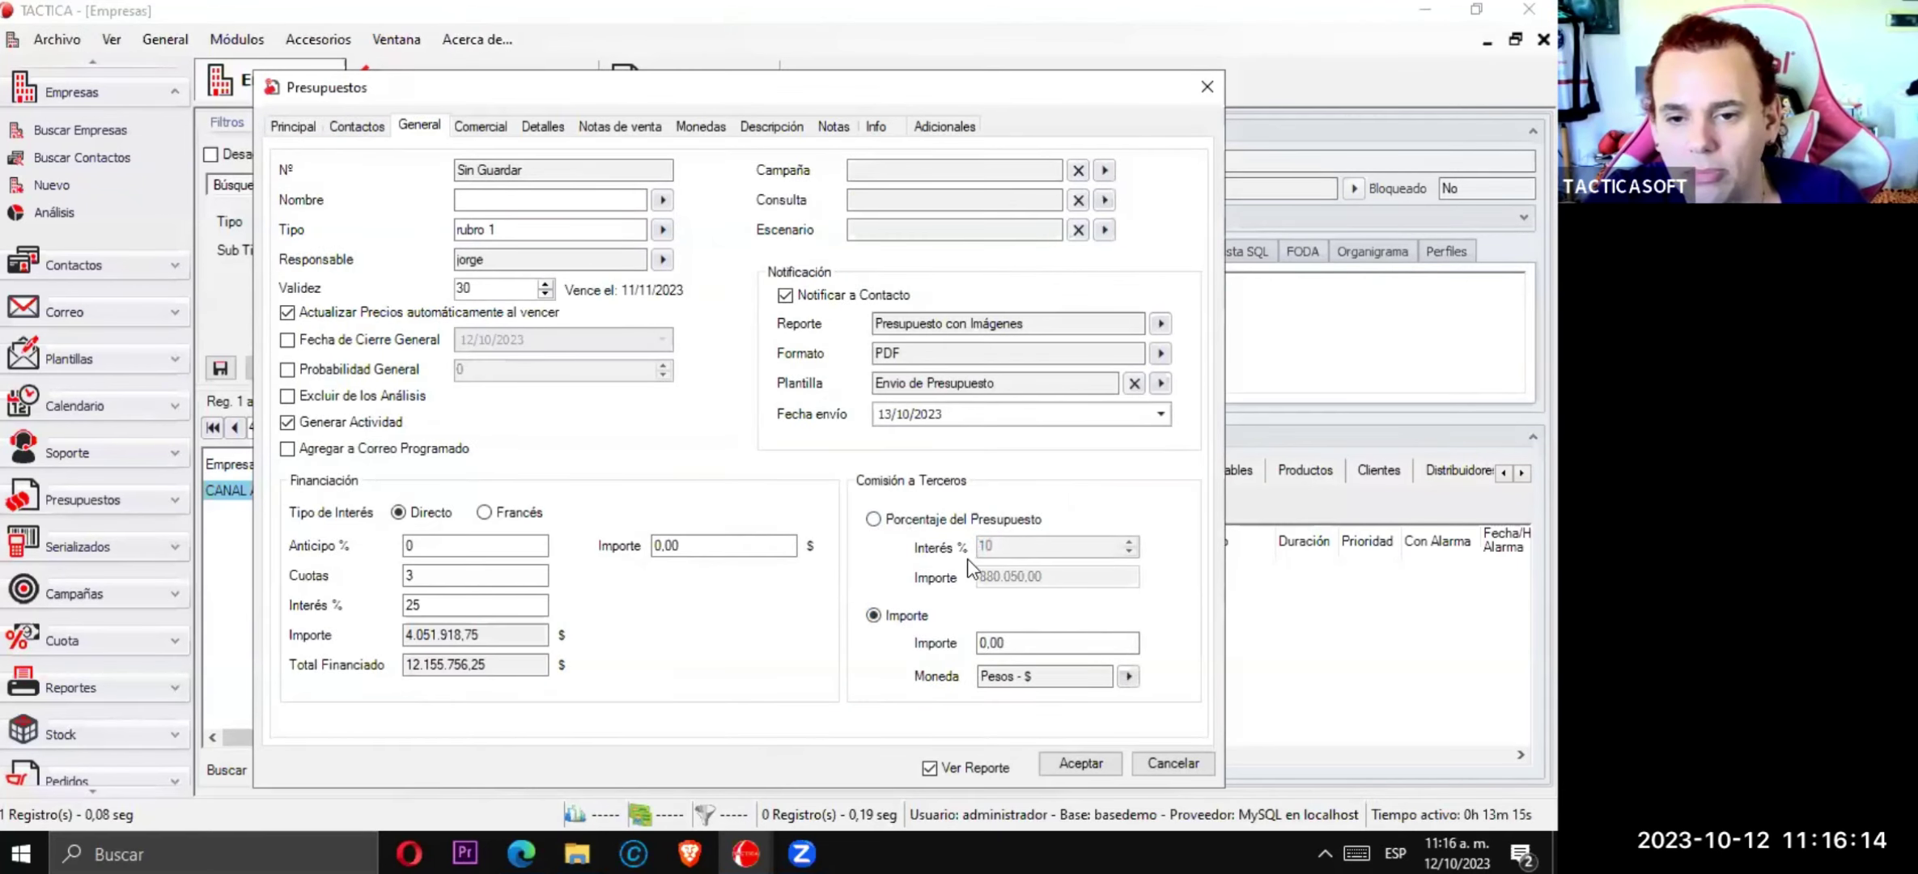
- Set the fixed third-party commission Importe to 10000 pesos
click(1044, 643)
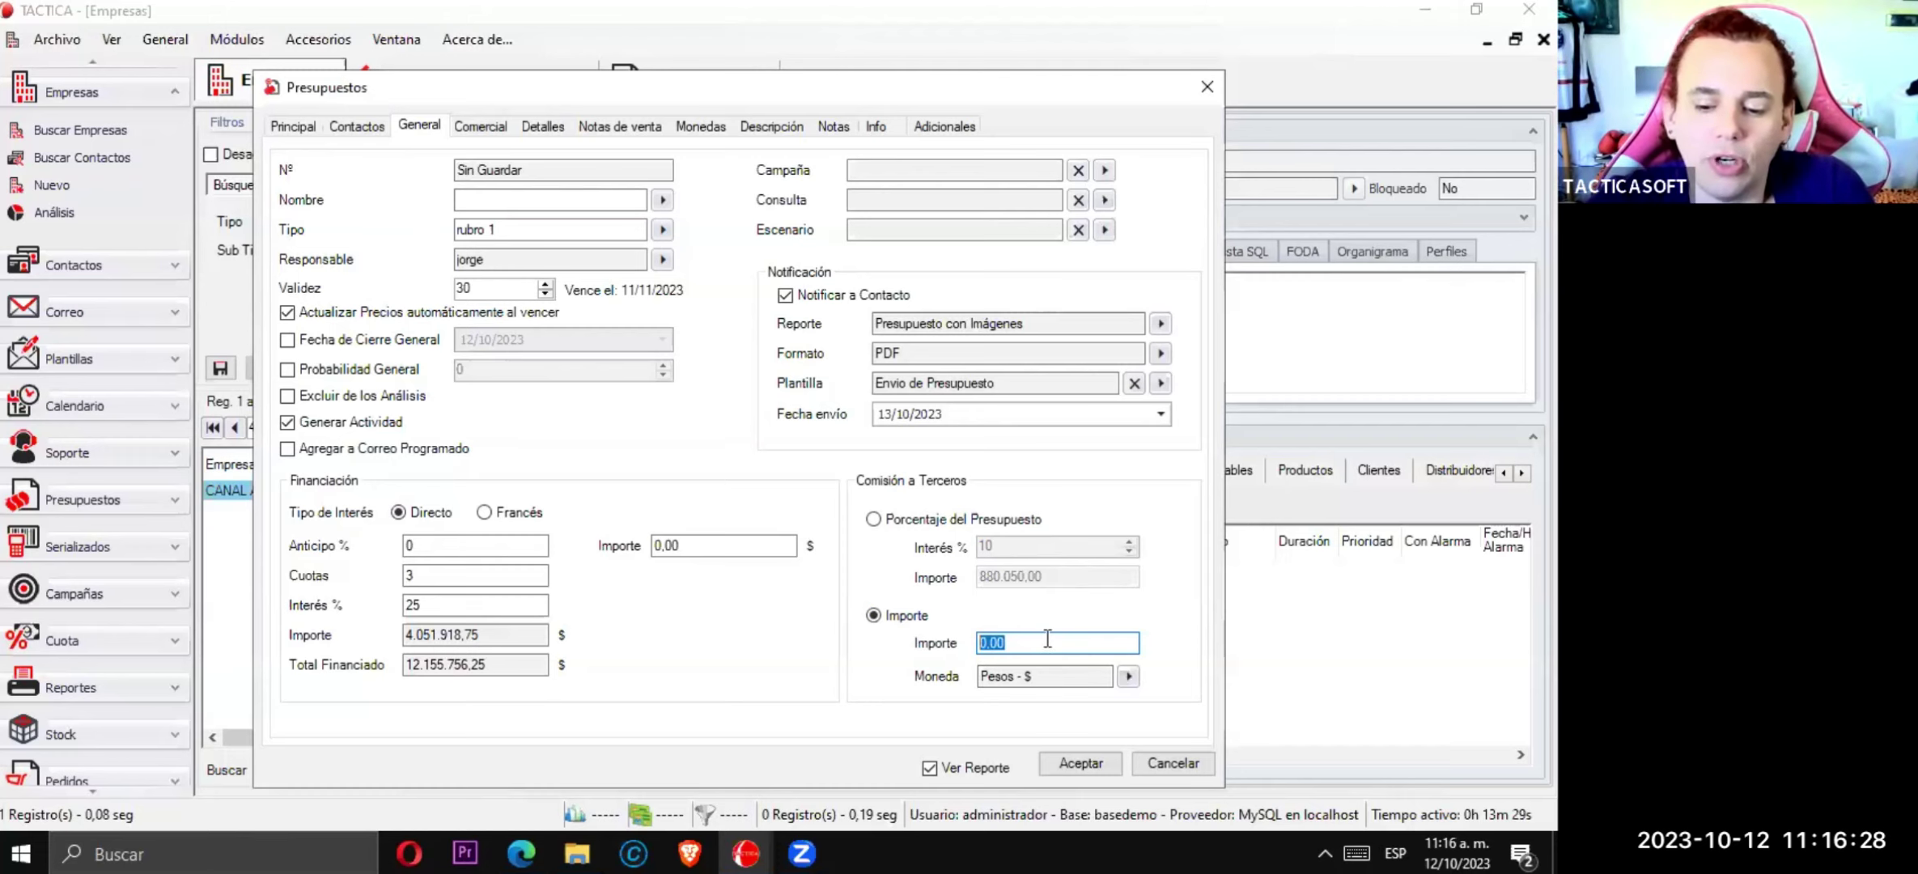
text(1)
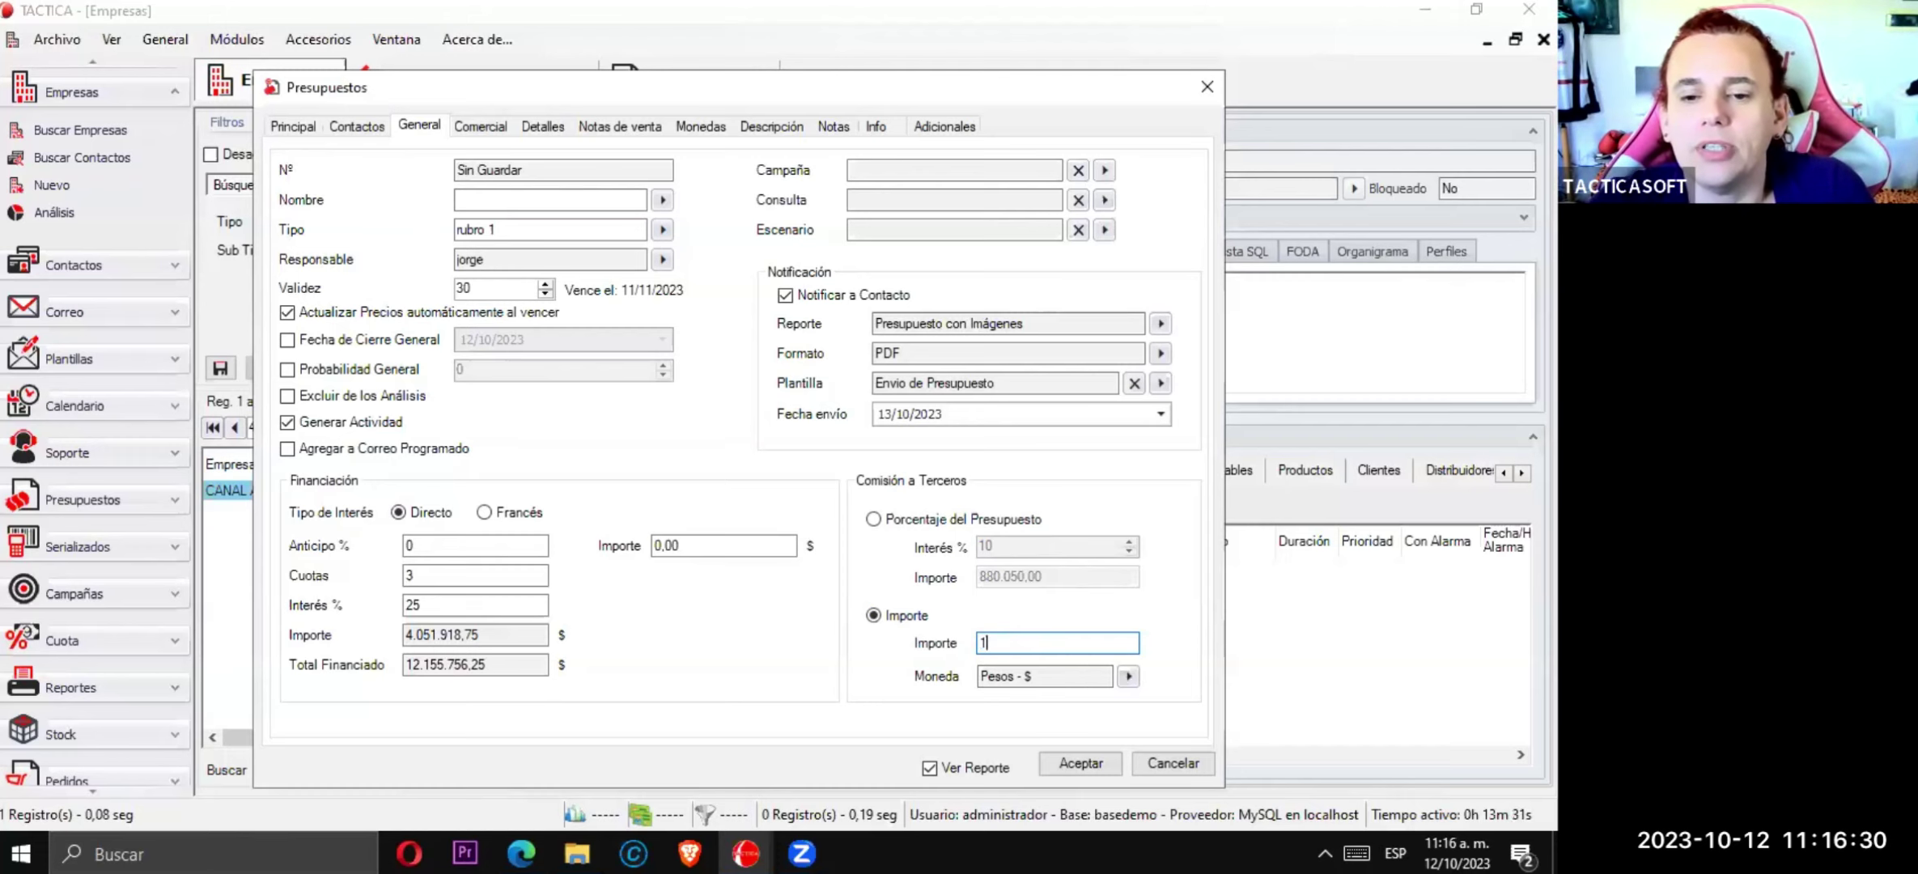
text(0000)
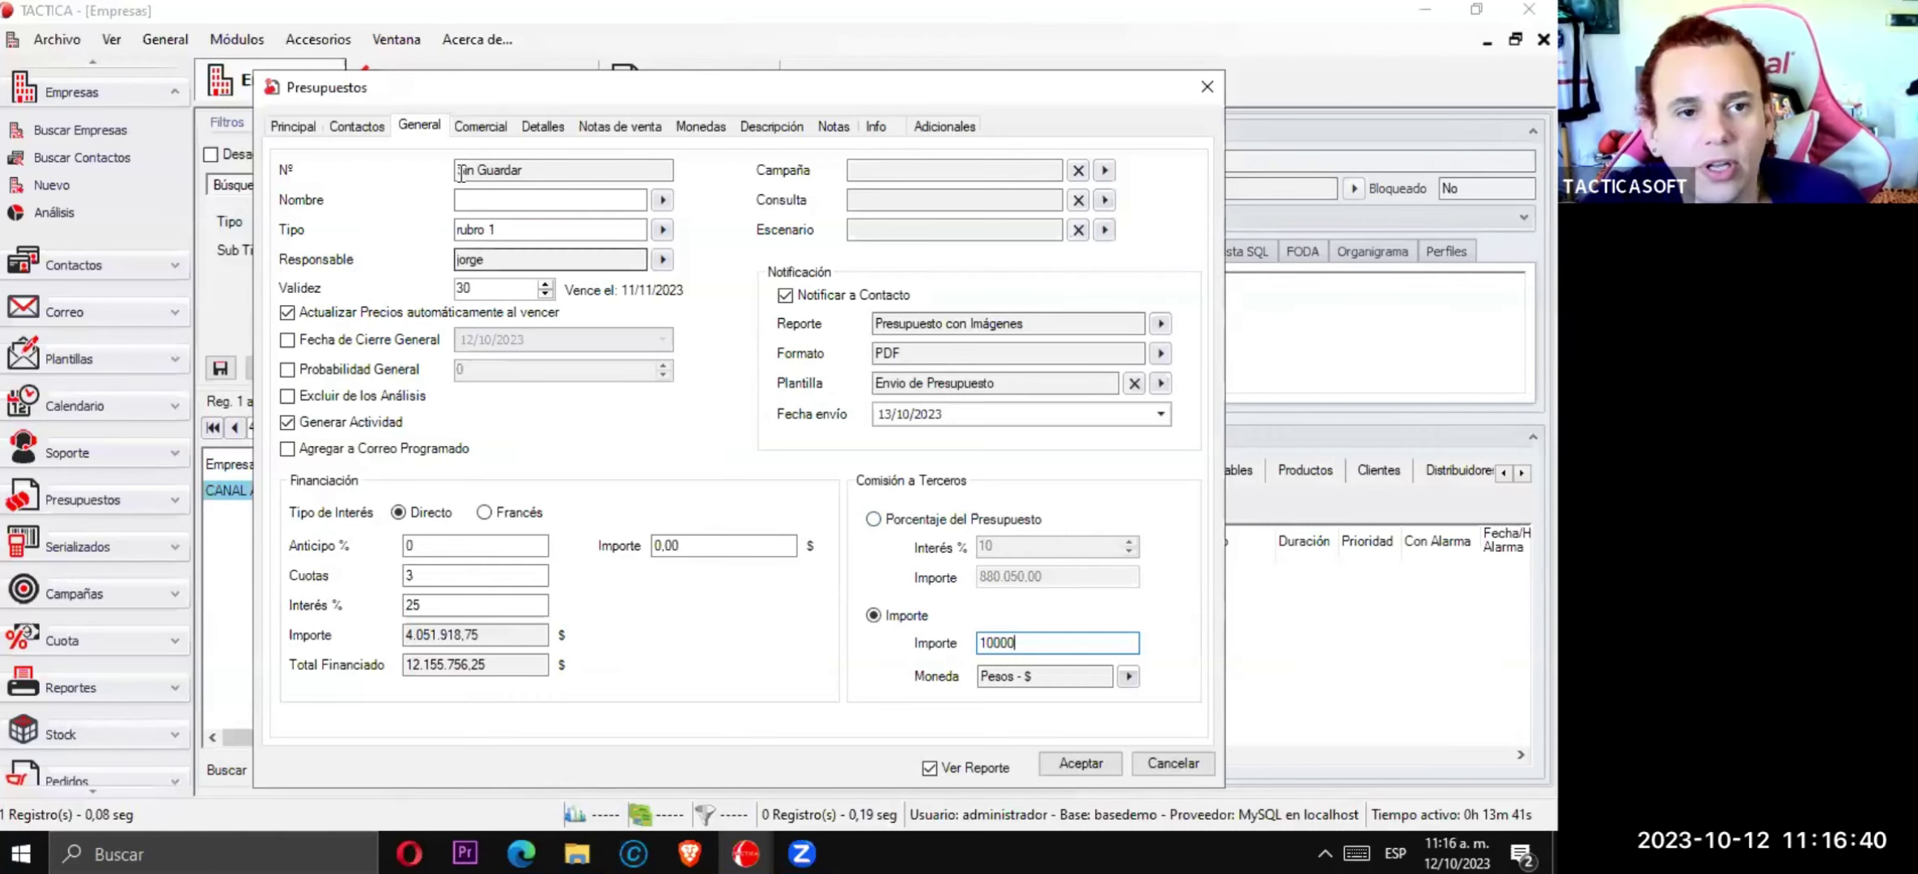
- Set the quote's Condición de Pago to 50 % Anticipado / 50 % Contraentrega and the Forma de Pago to Transferencia
click(480, 128)
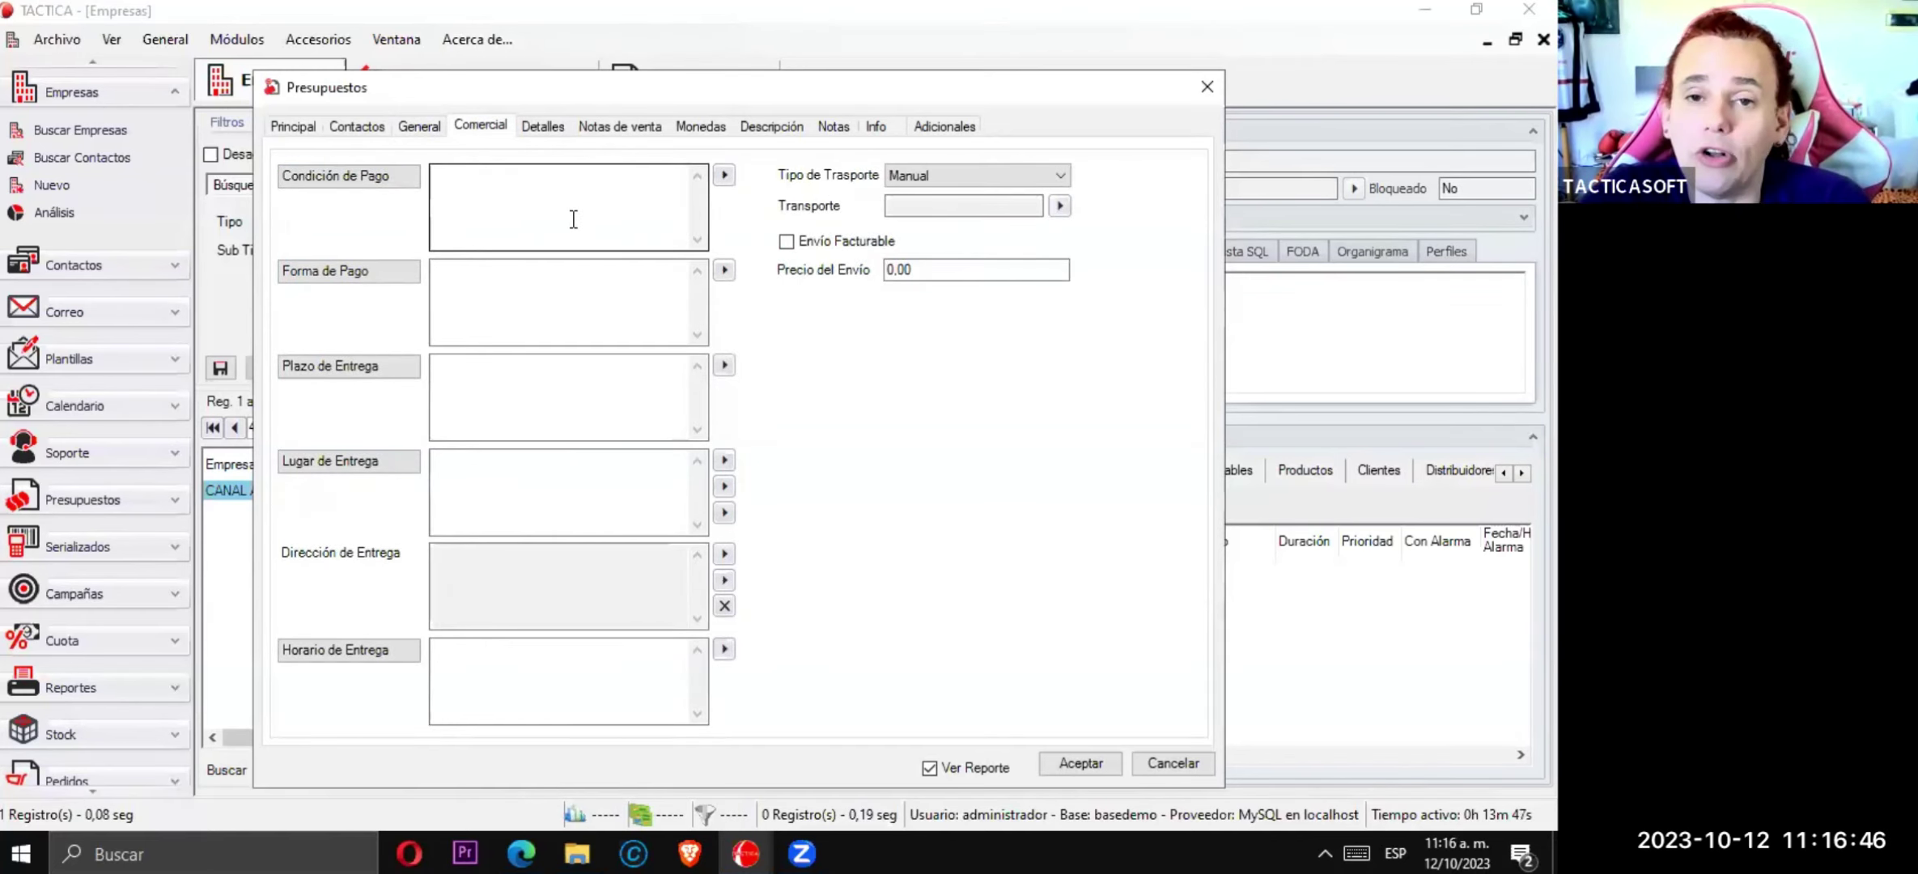
click(724, 175)
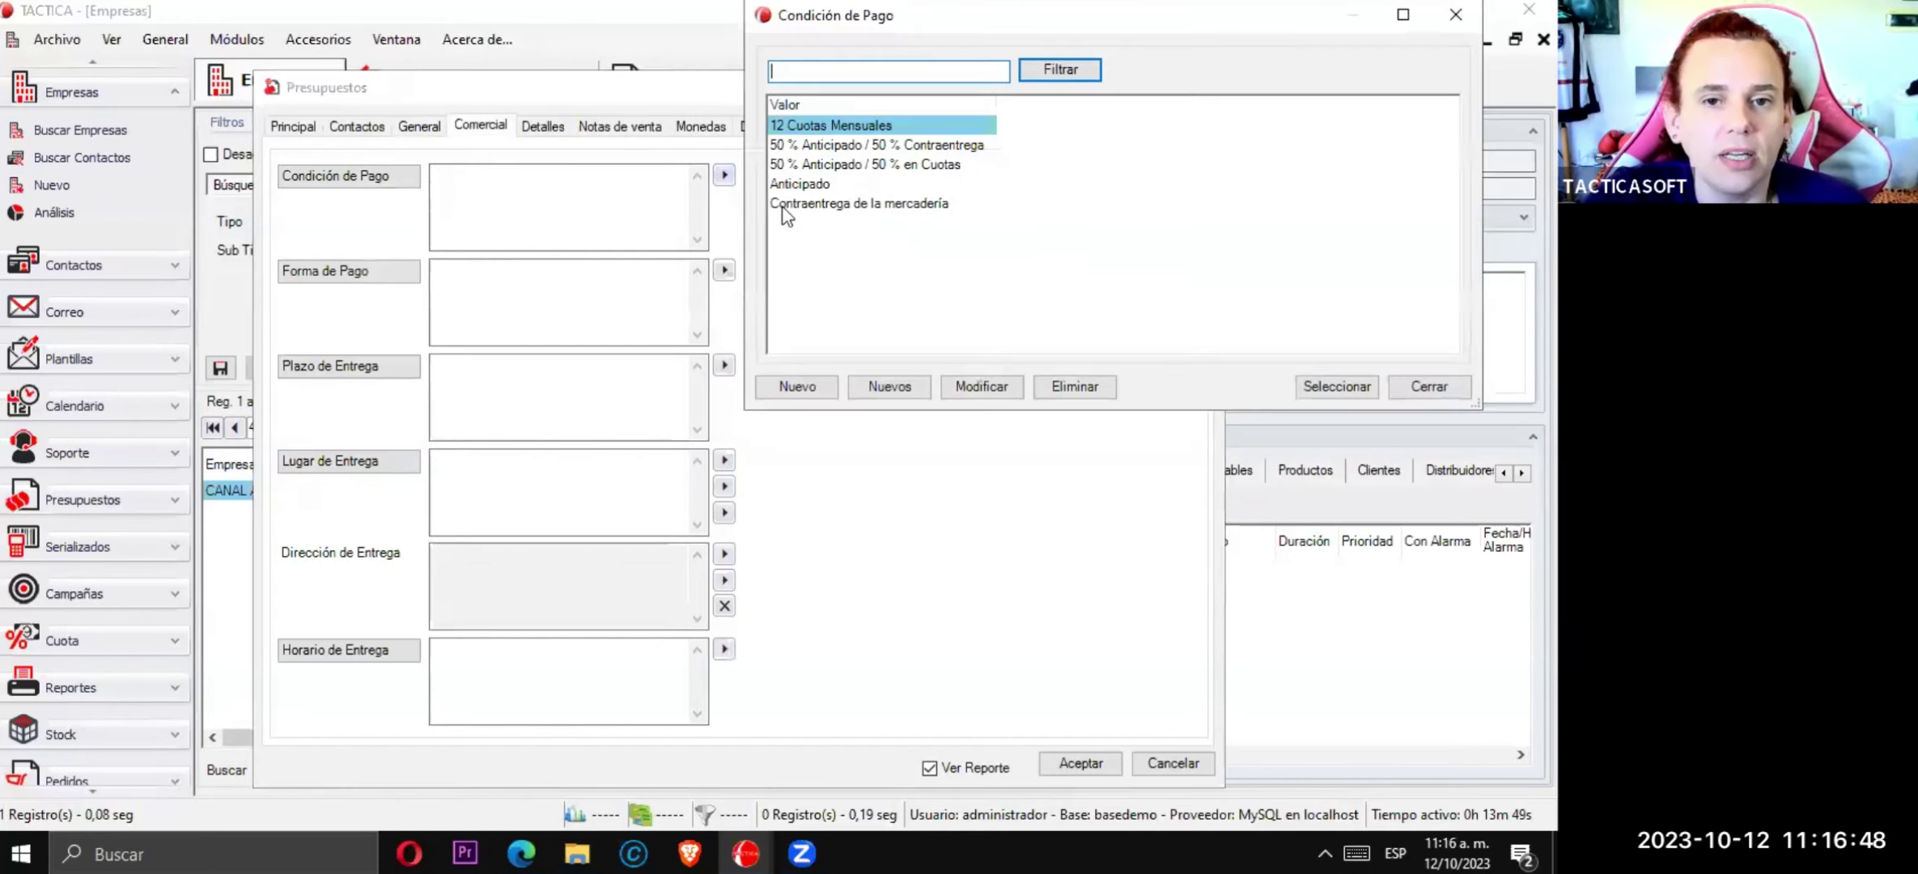
click(826, 151)
double_click(827, 155)
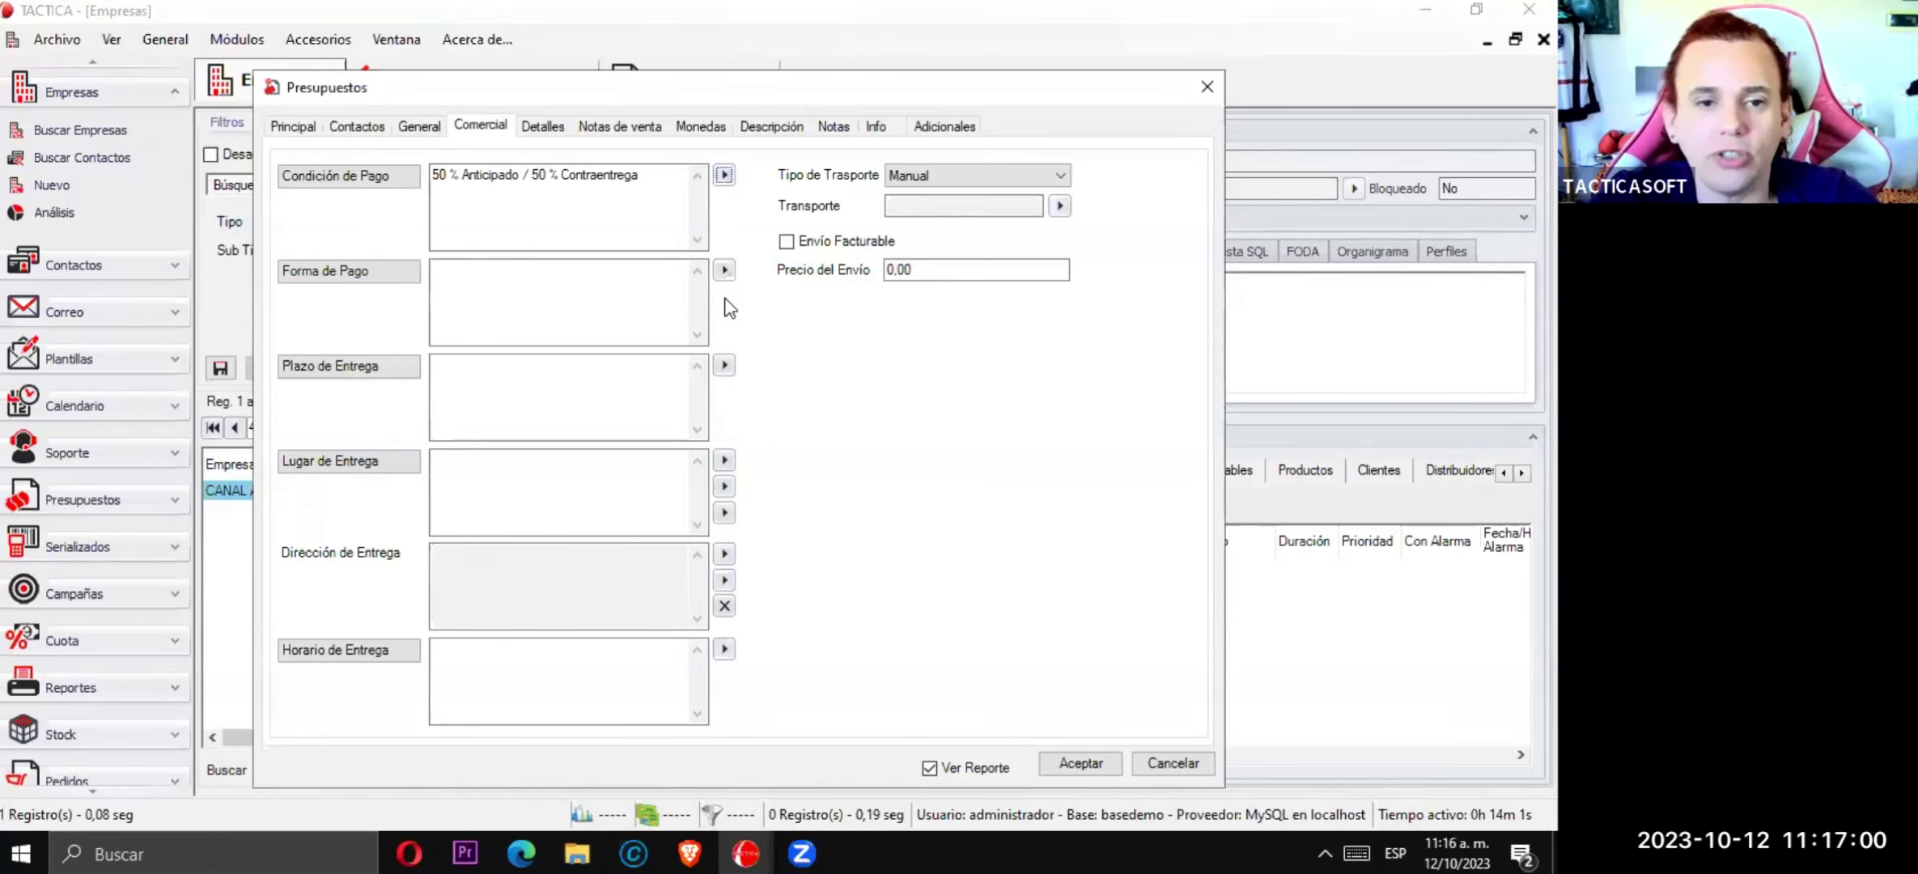
drag(643, 181, 306, 155)
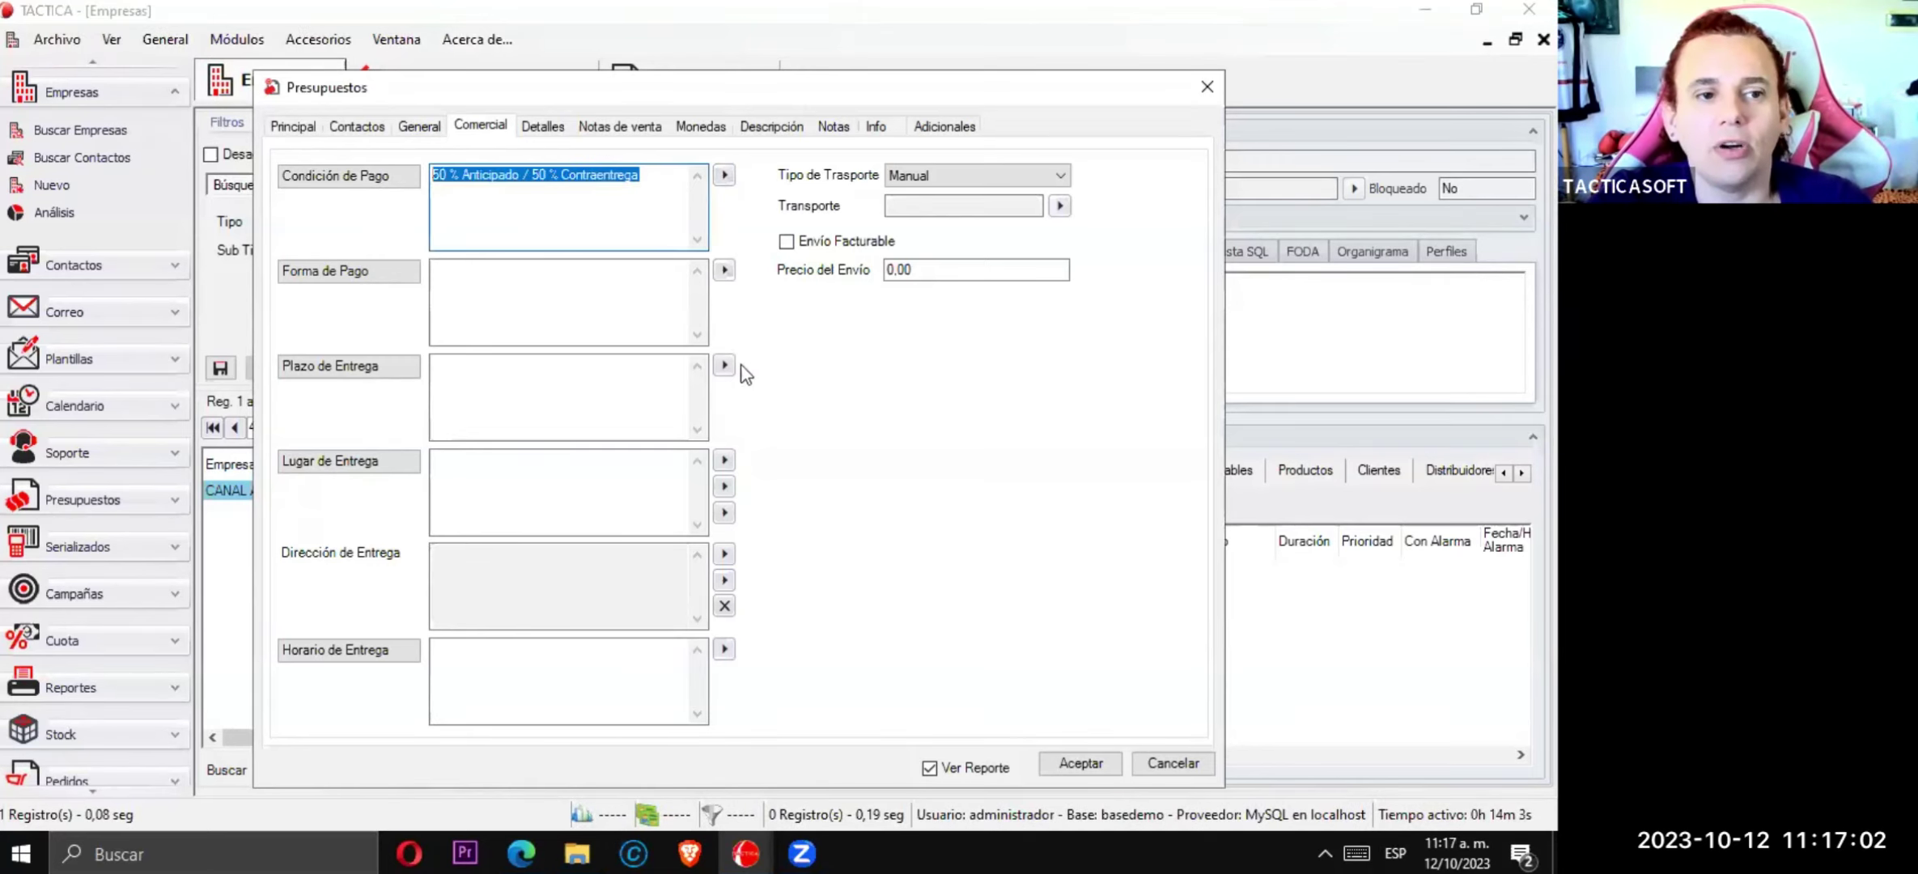
click(725, 271)
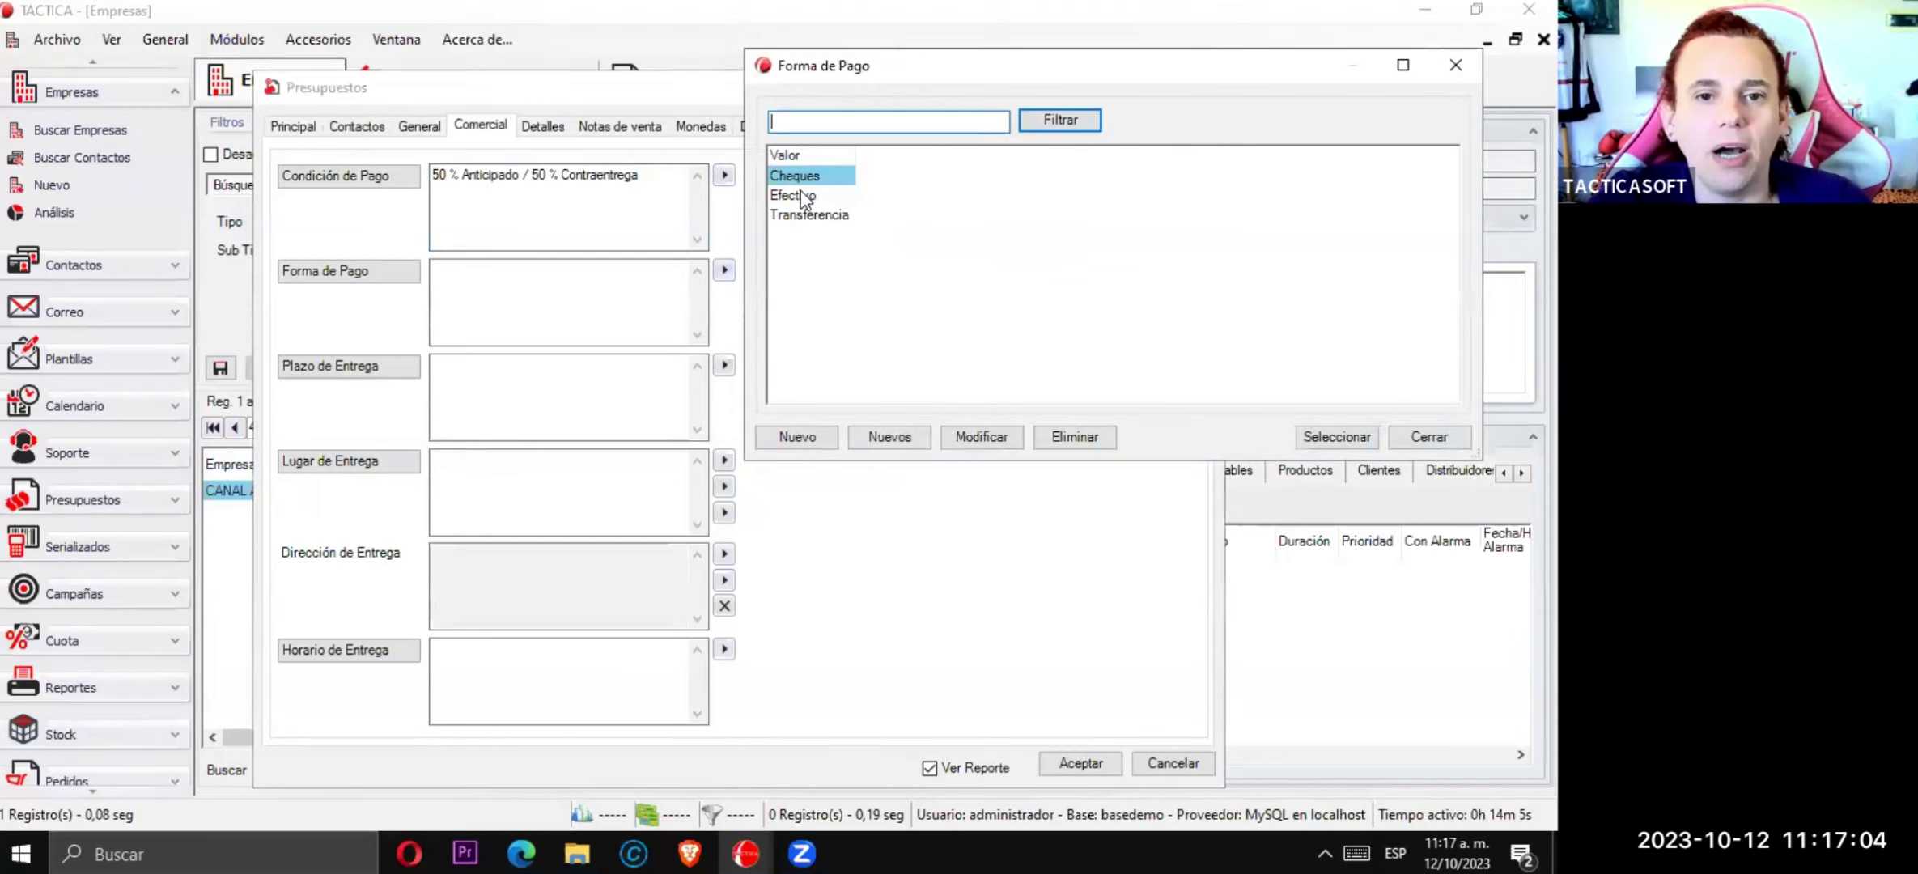
double_click(809, 215)
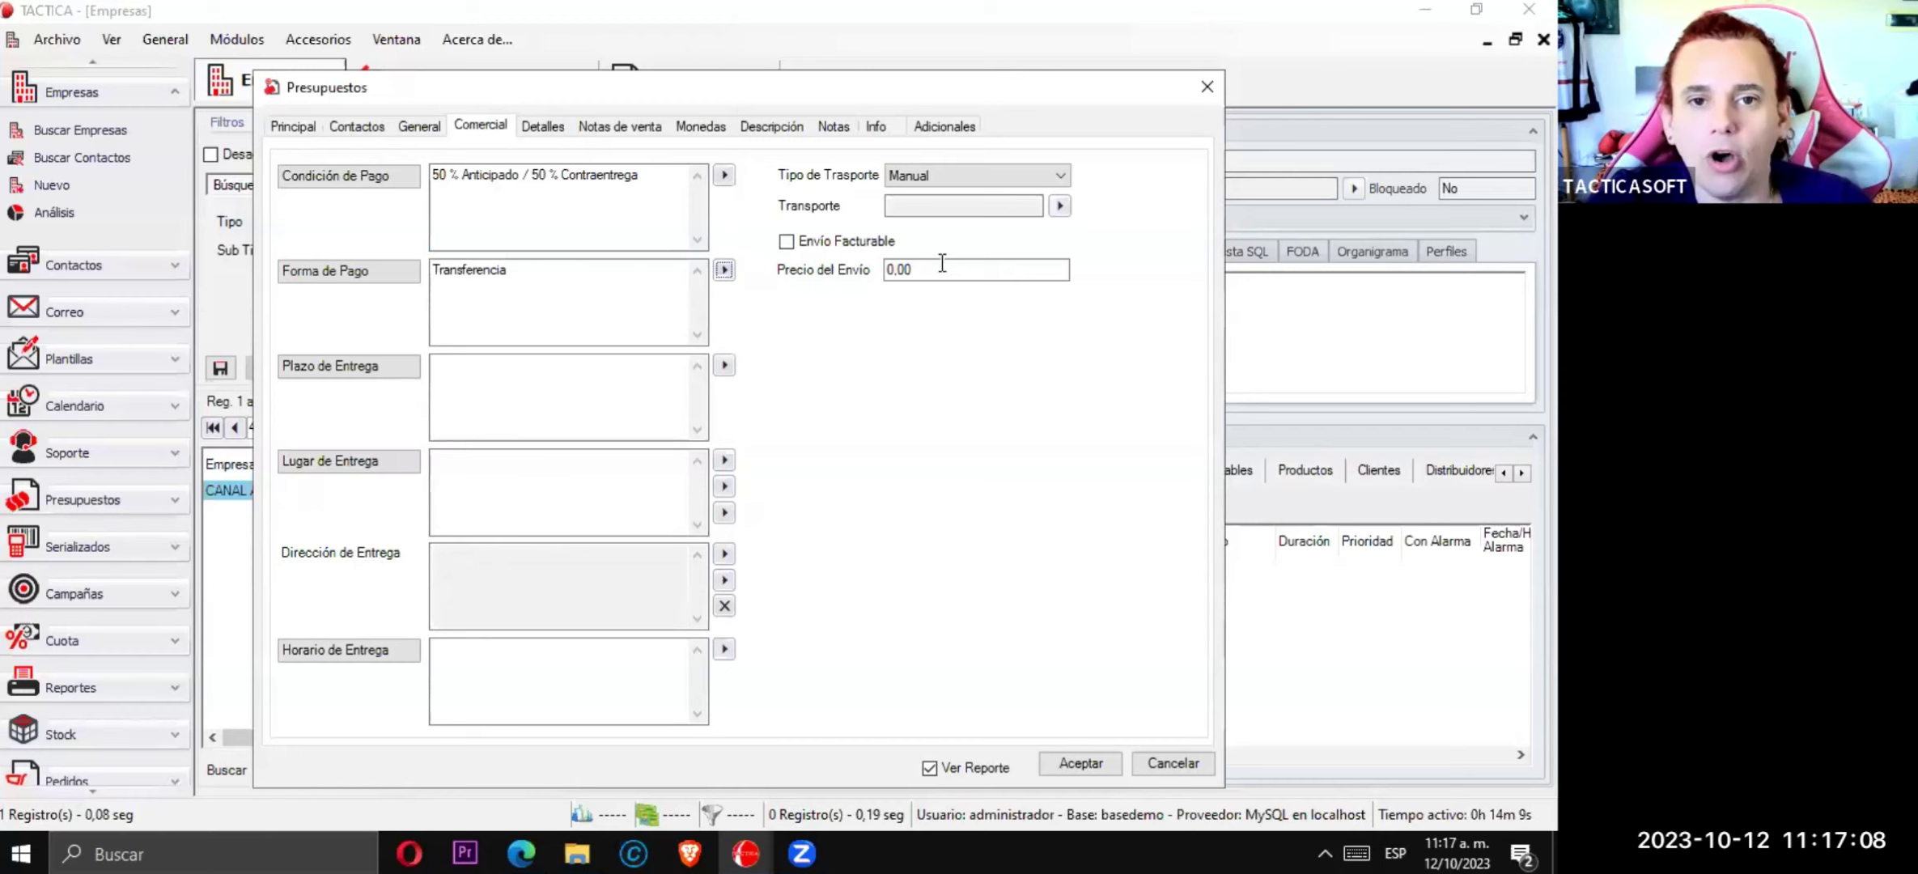
- Set the quote's transport type to Terceros with TRANSPORTE A as the carrier
click(1057, 176)
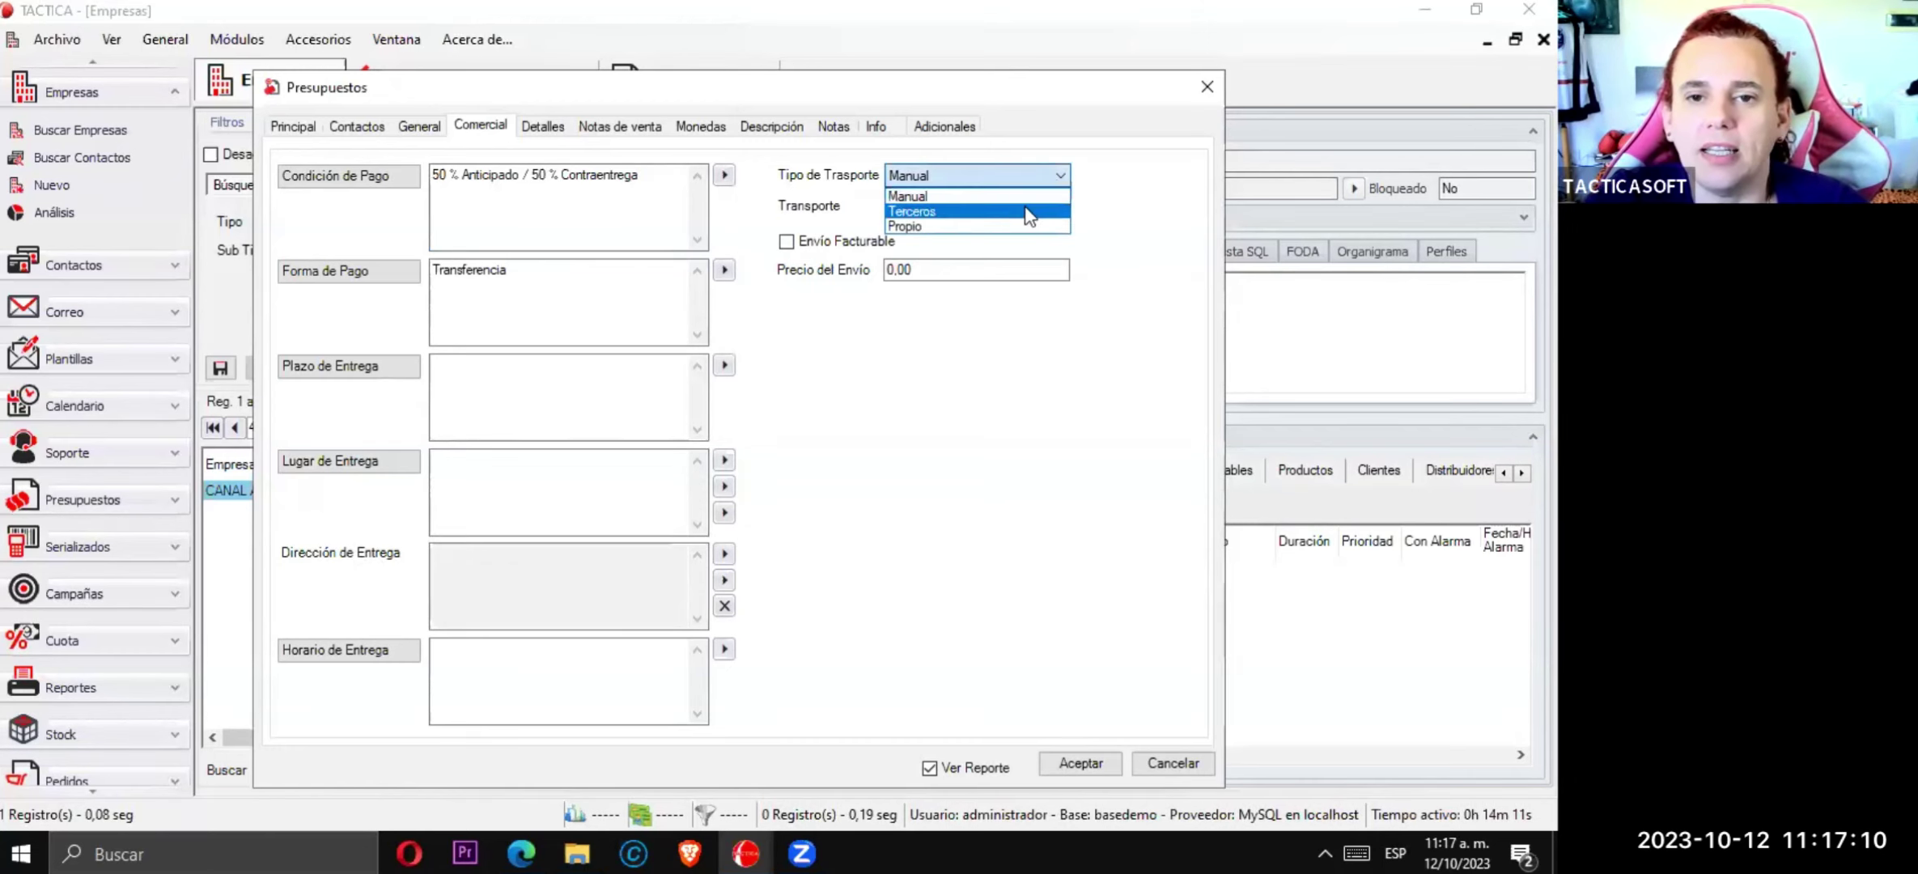
click(1061, 211)
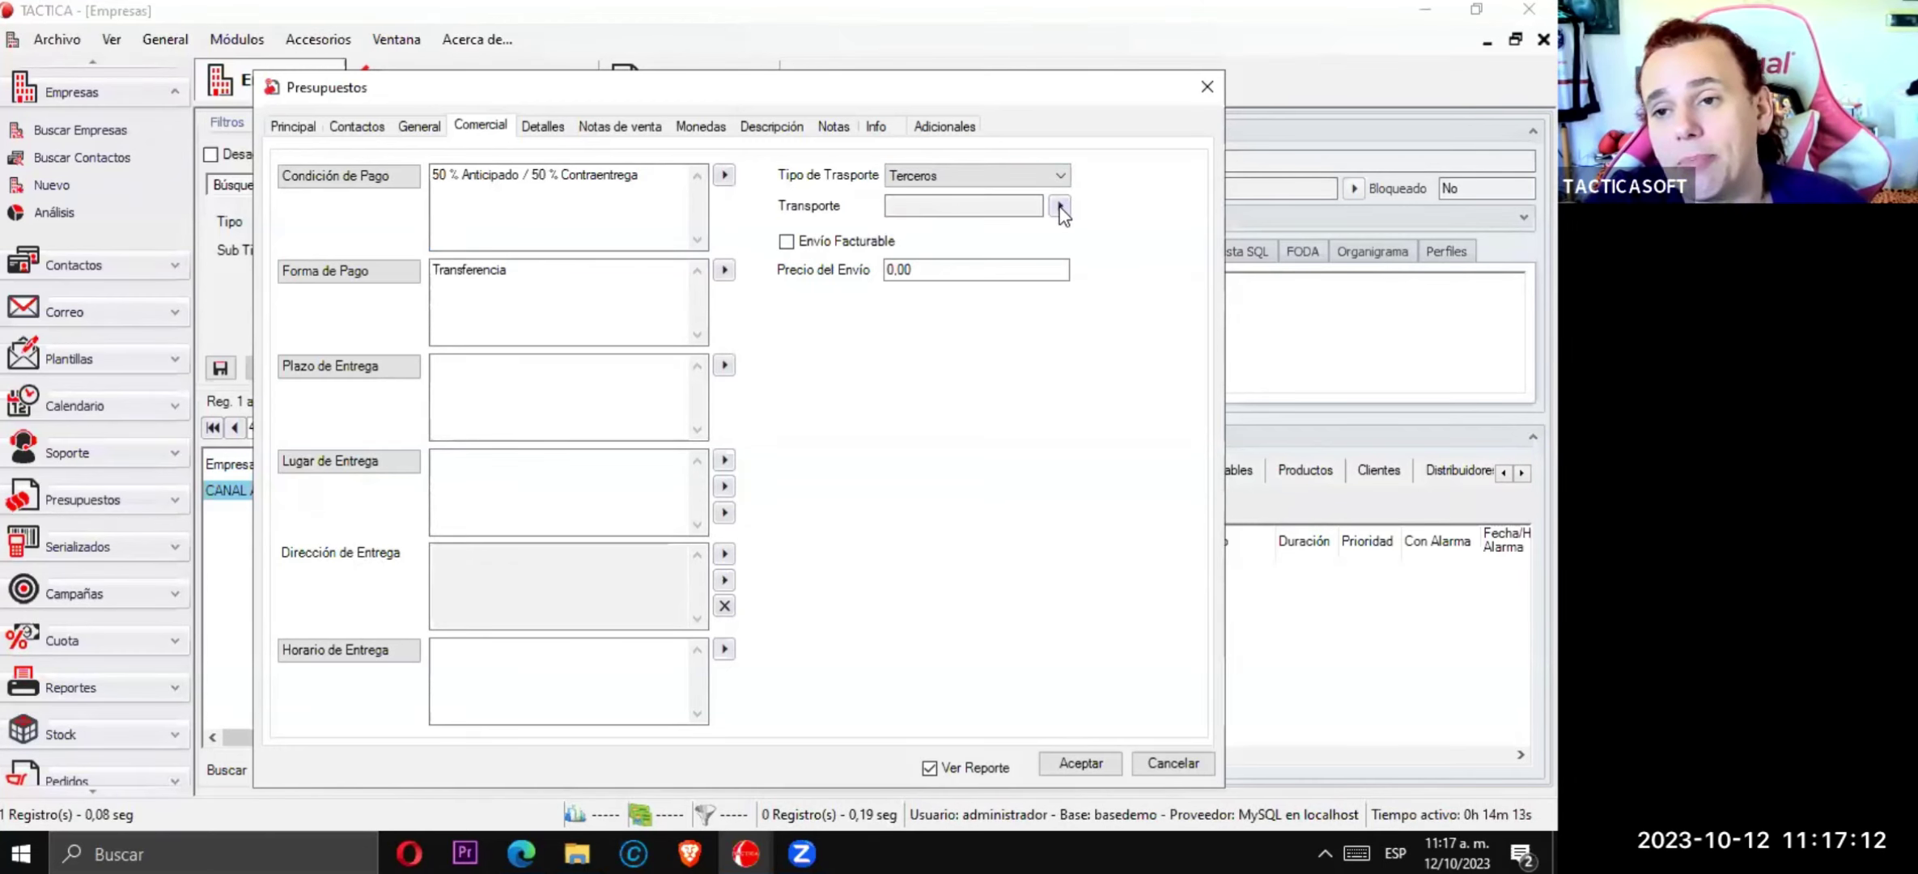
click(1060, 208)
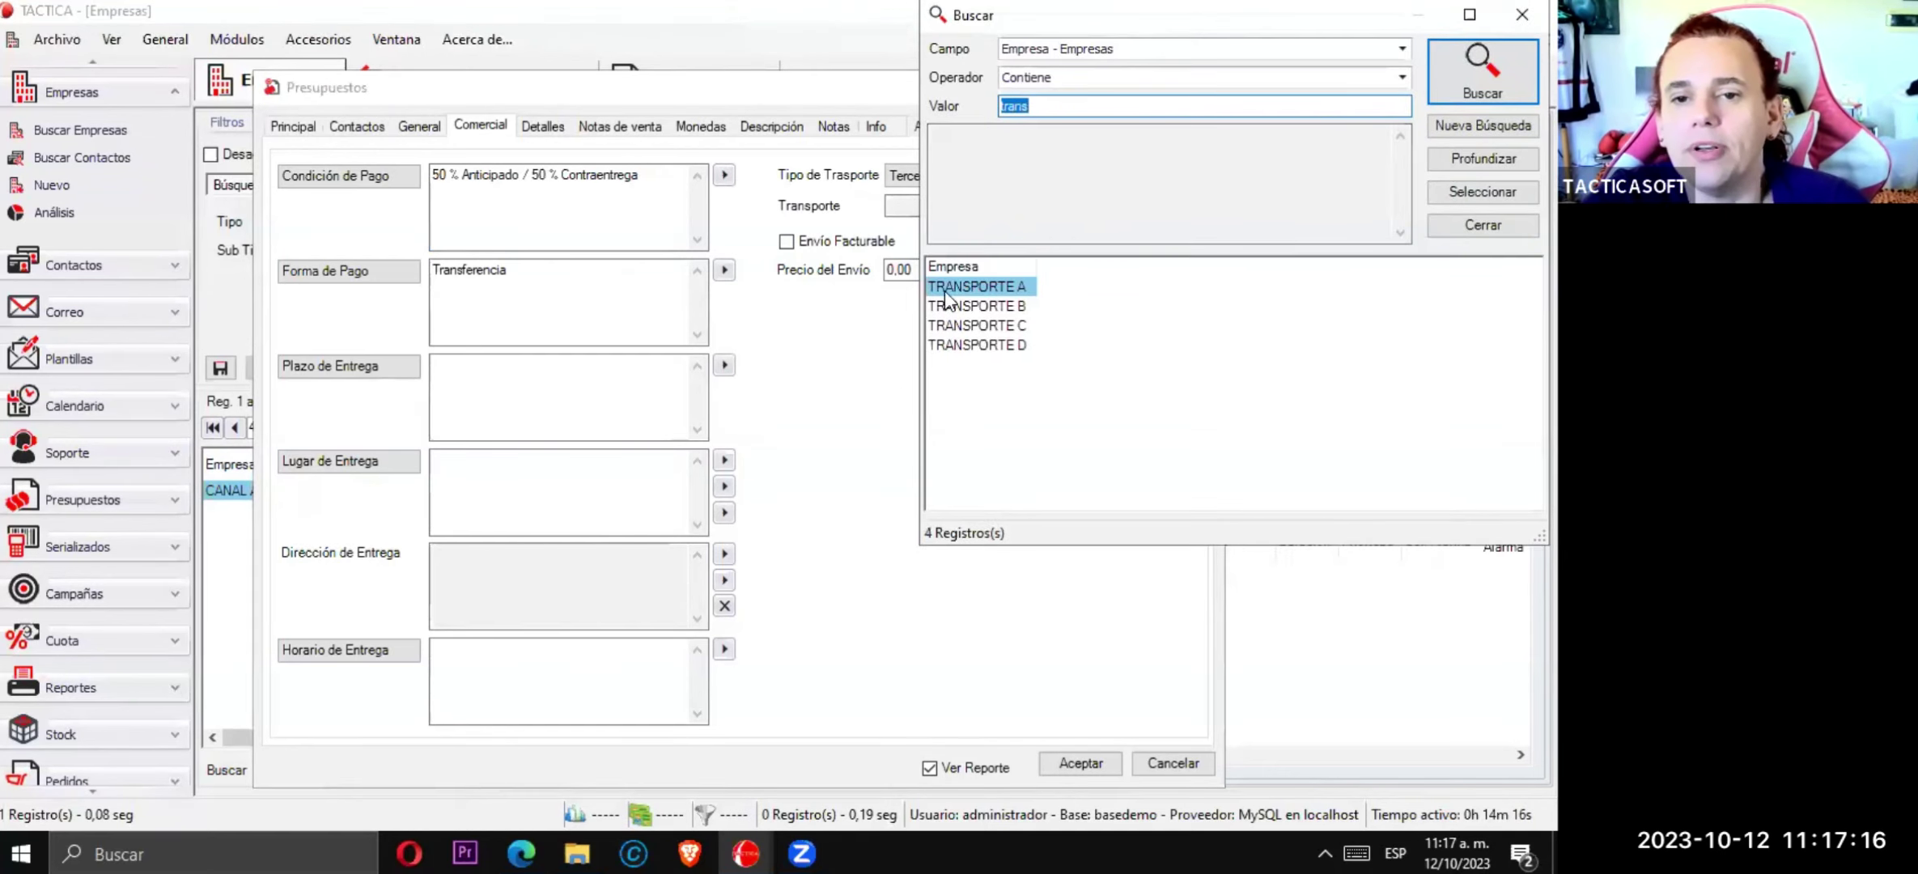
double_click(943, 288)
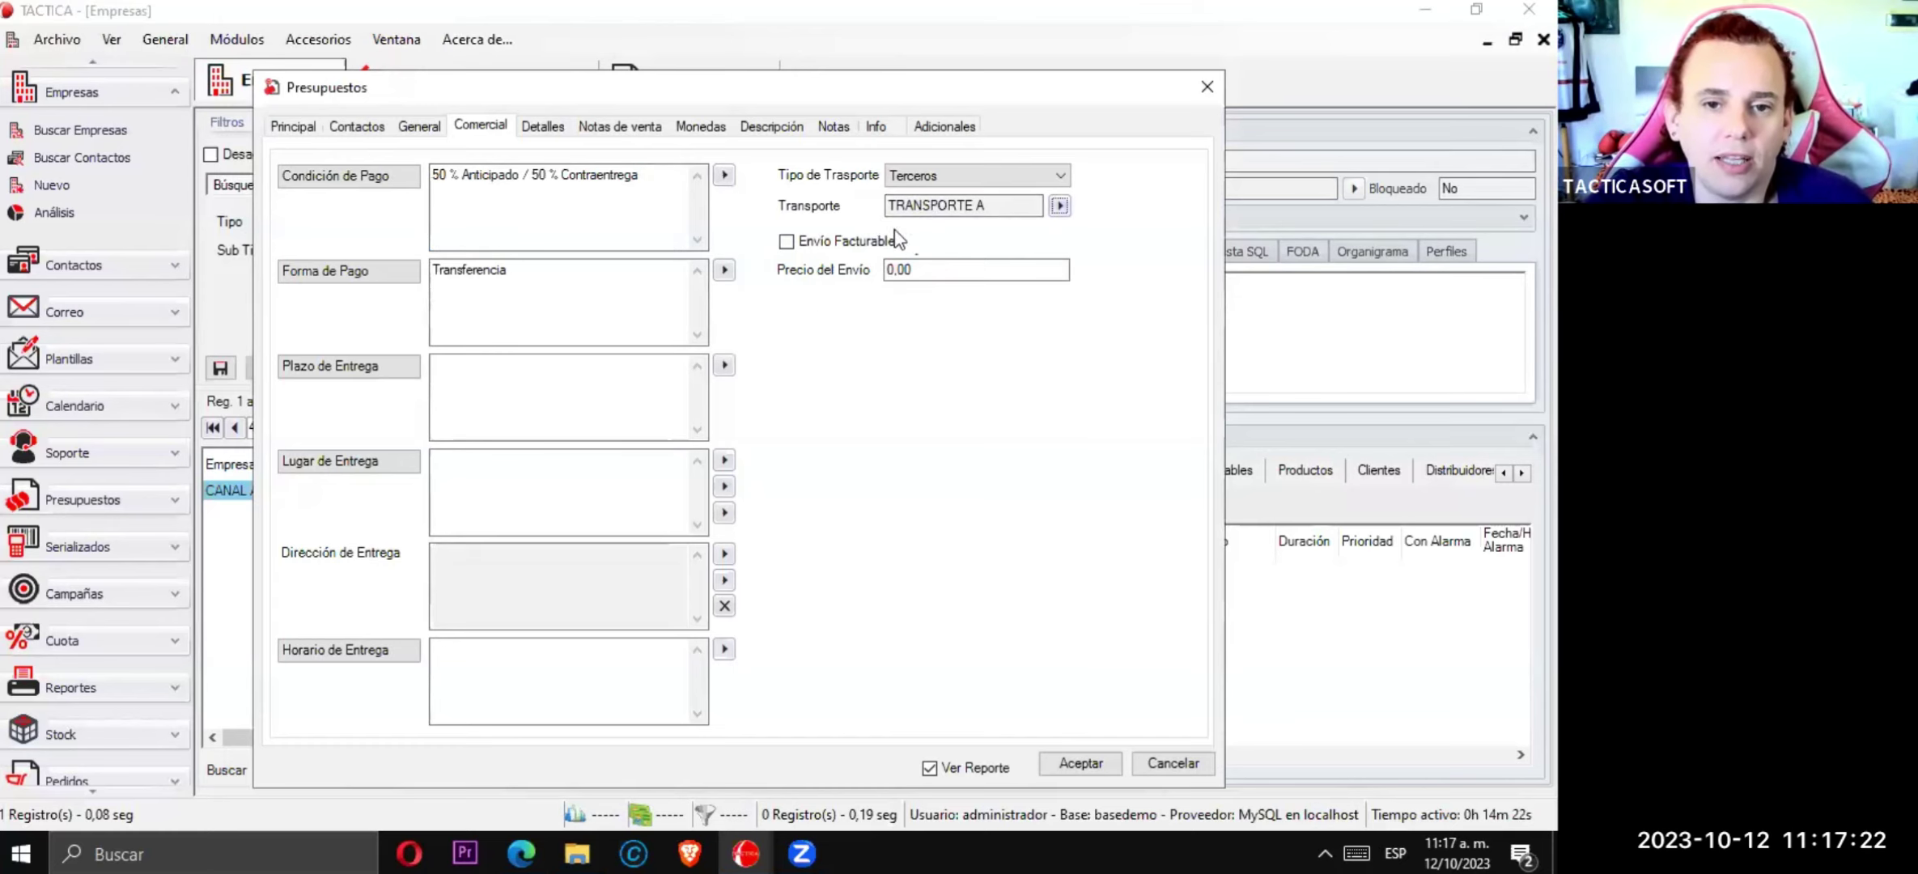
click(912, 269)
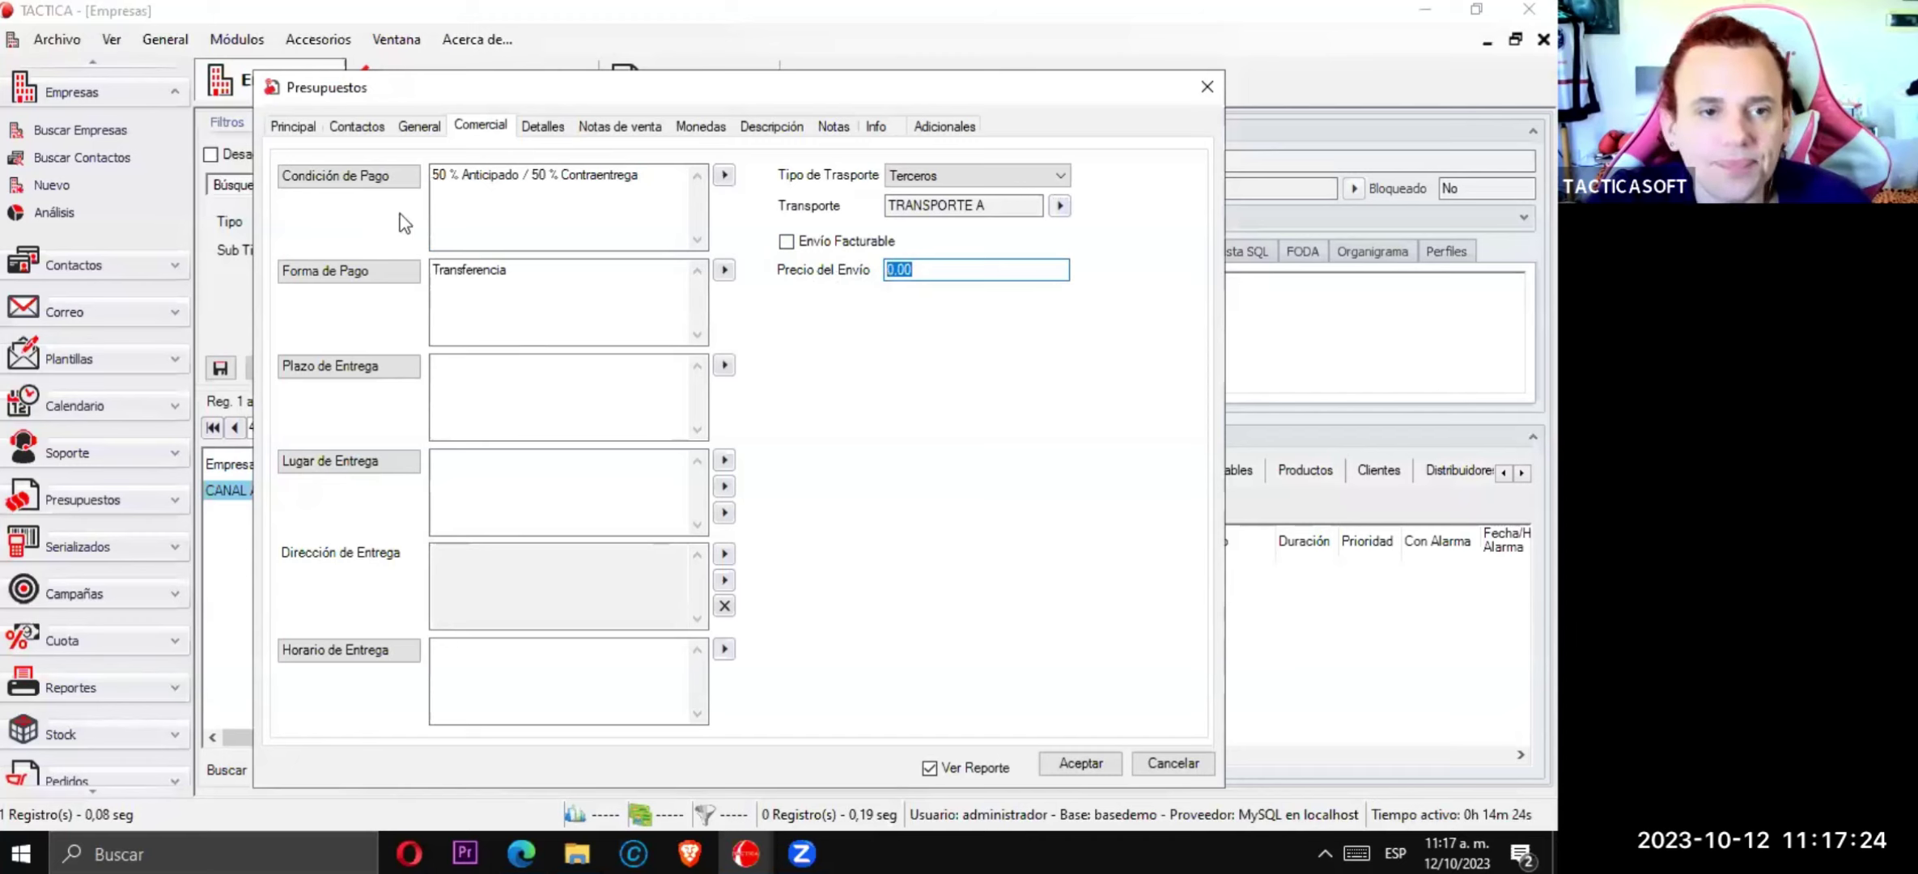
- Look at the default setting for the introduction in the quote's sales notes and leave the notes empty
click(558, 136)
click(590, 138)
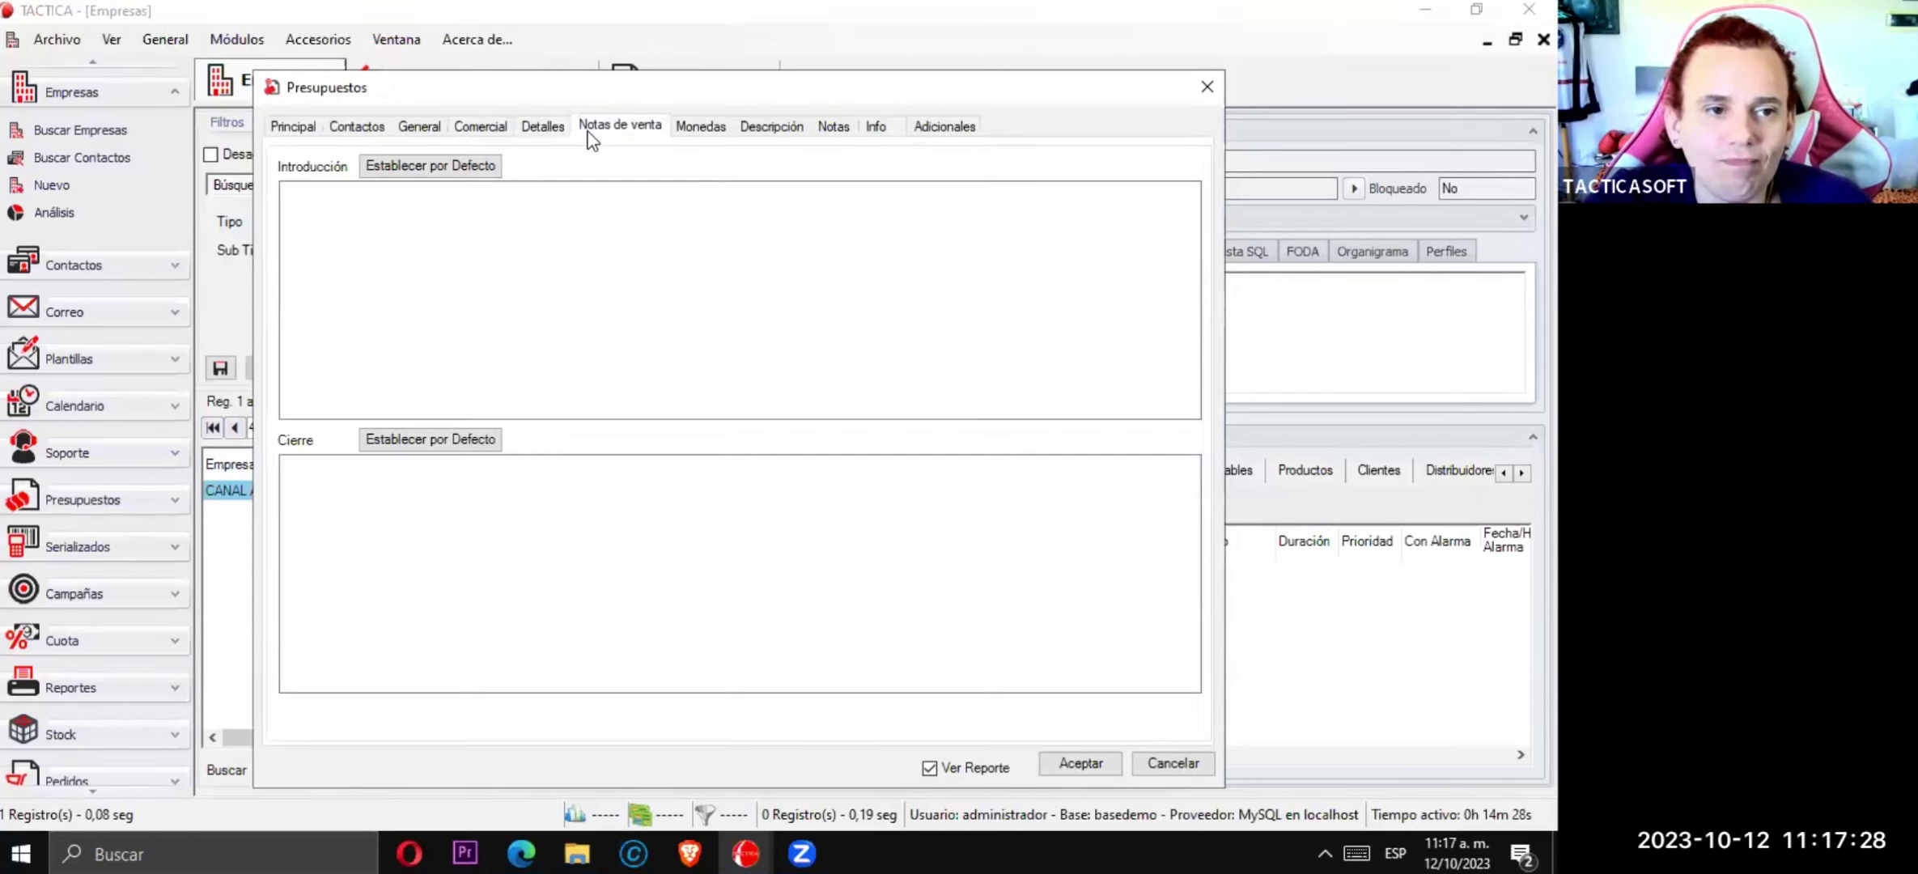
click(478, 168)
click(983, 257)
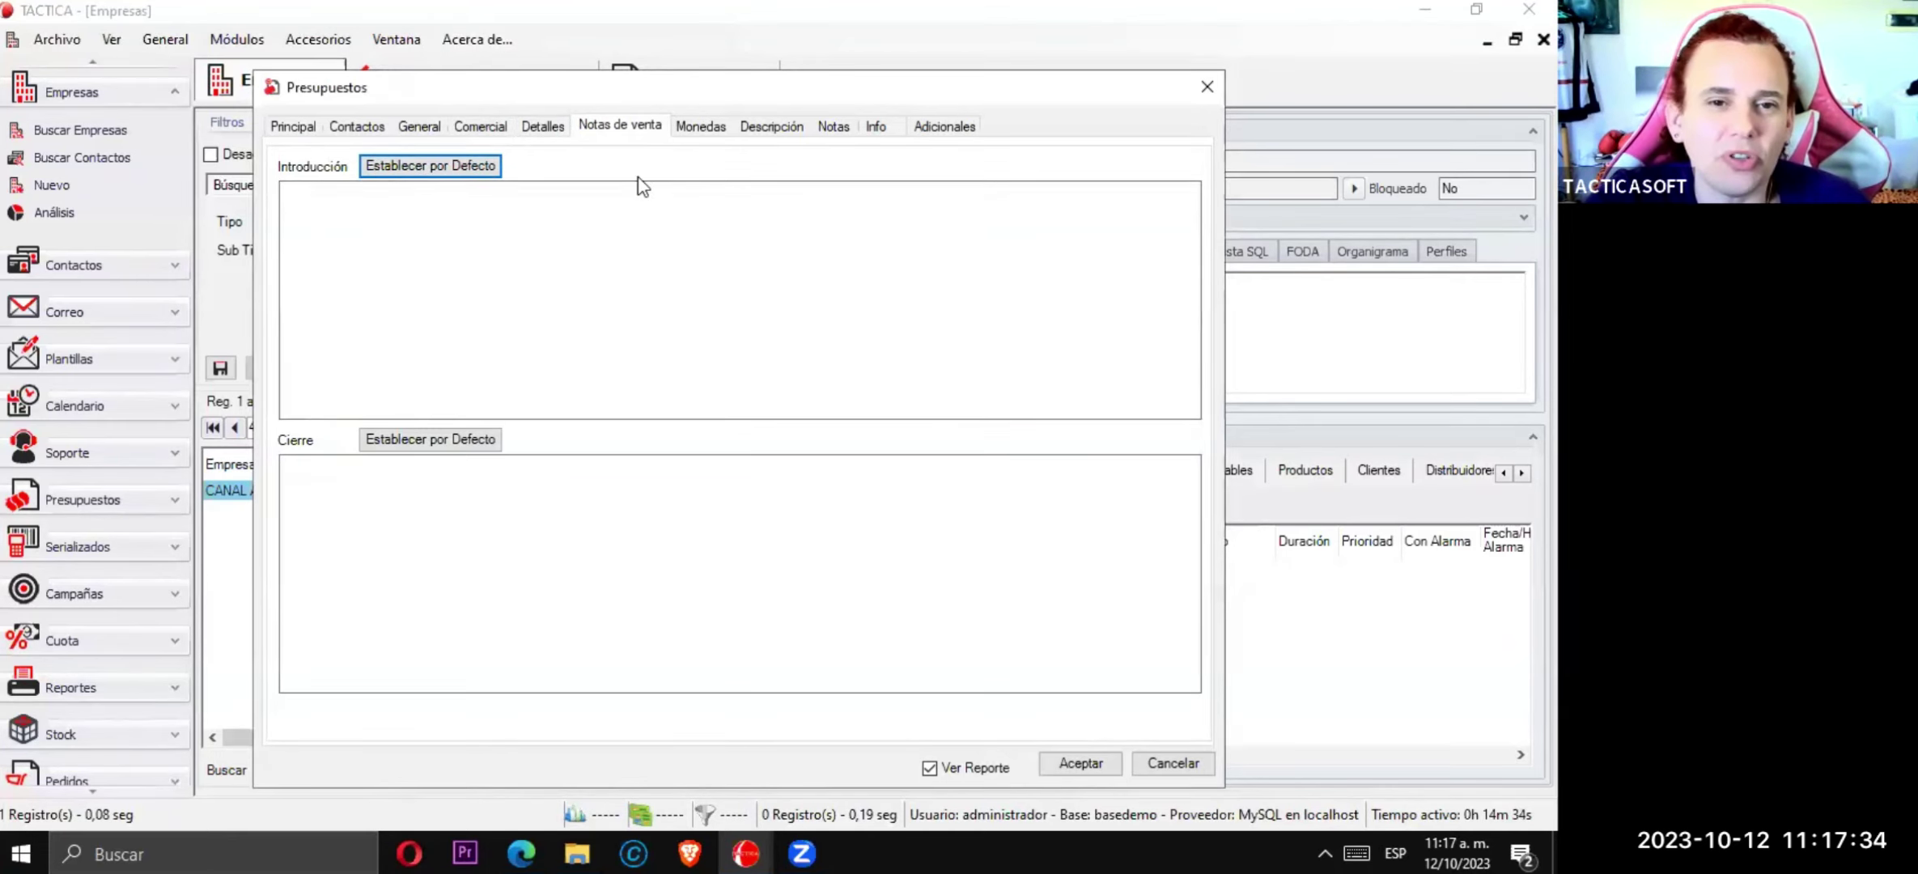
- Set the quote's US dollar exchange rate to 1050 and apply the currency changes
click(697, 131)
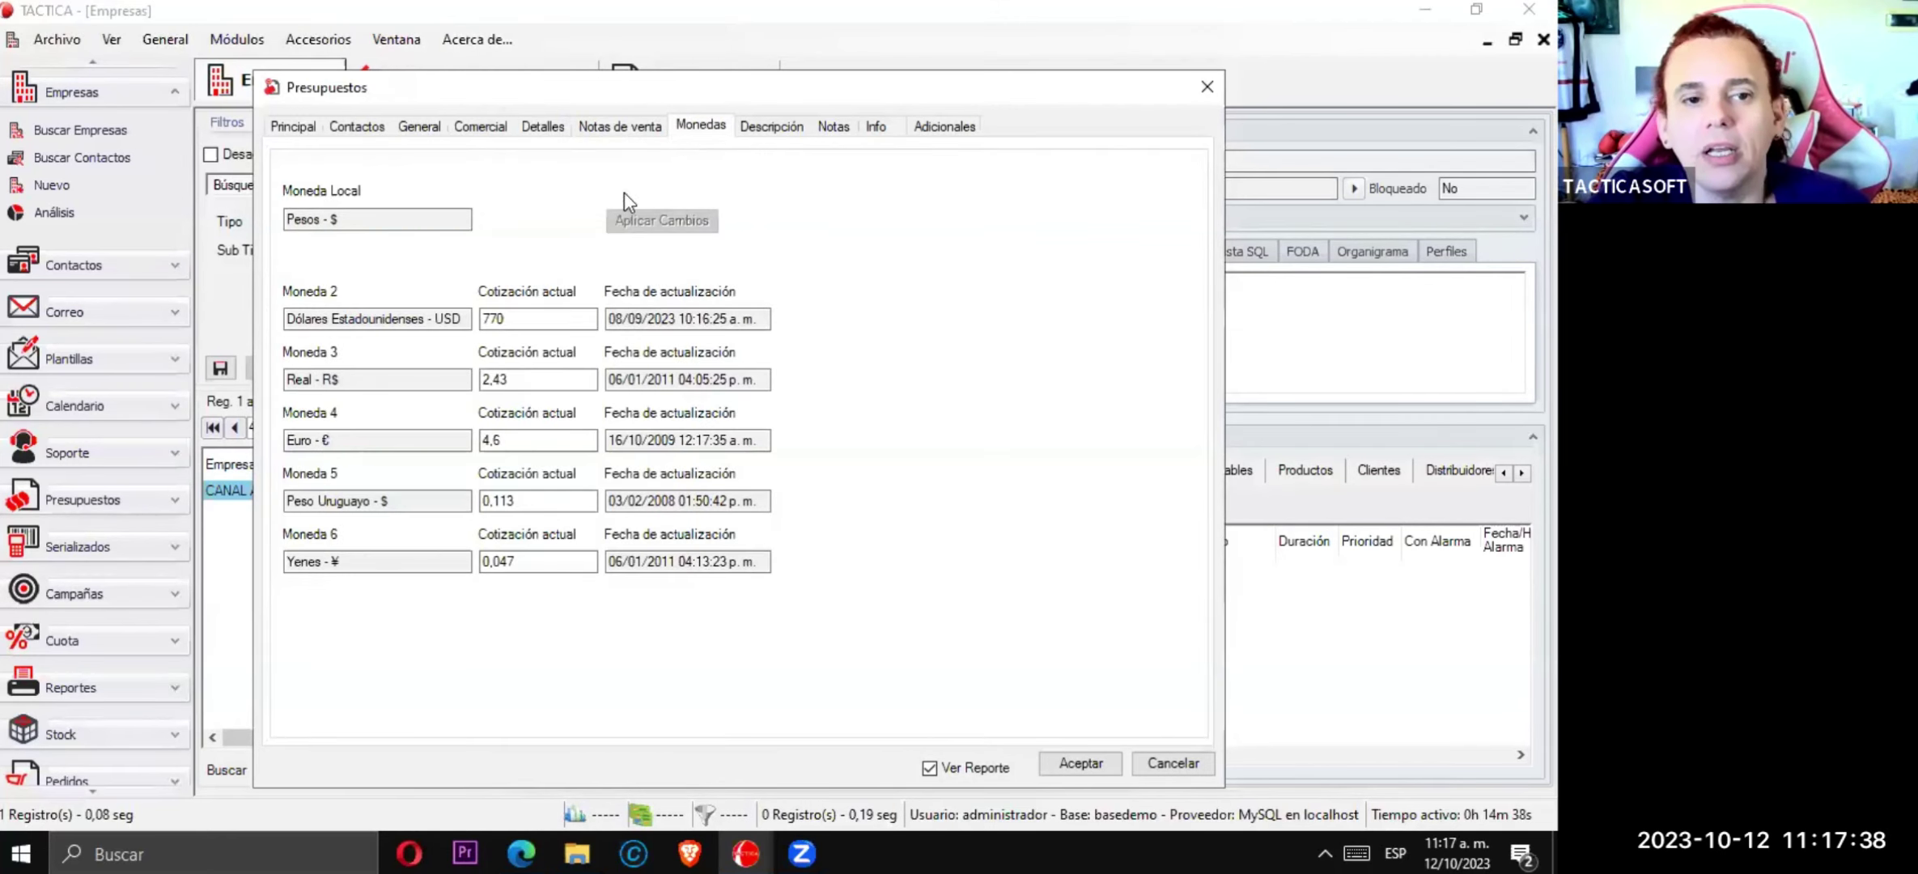
click(516, 321)
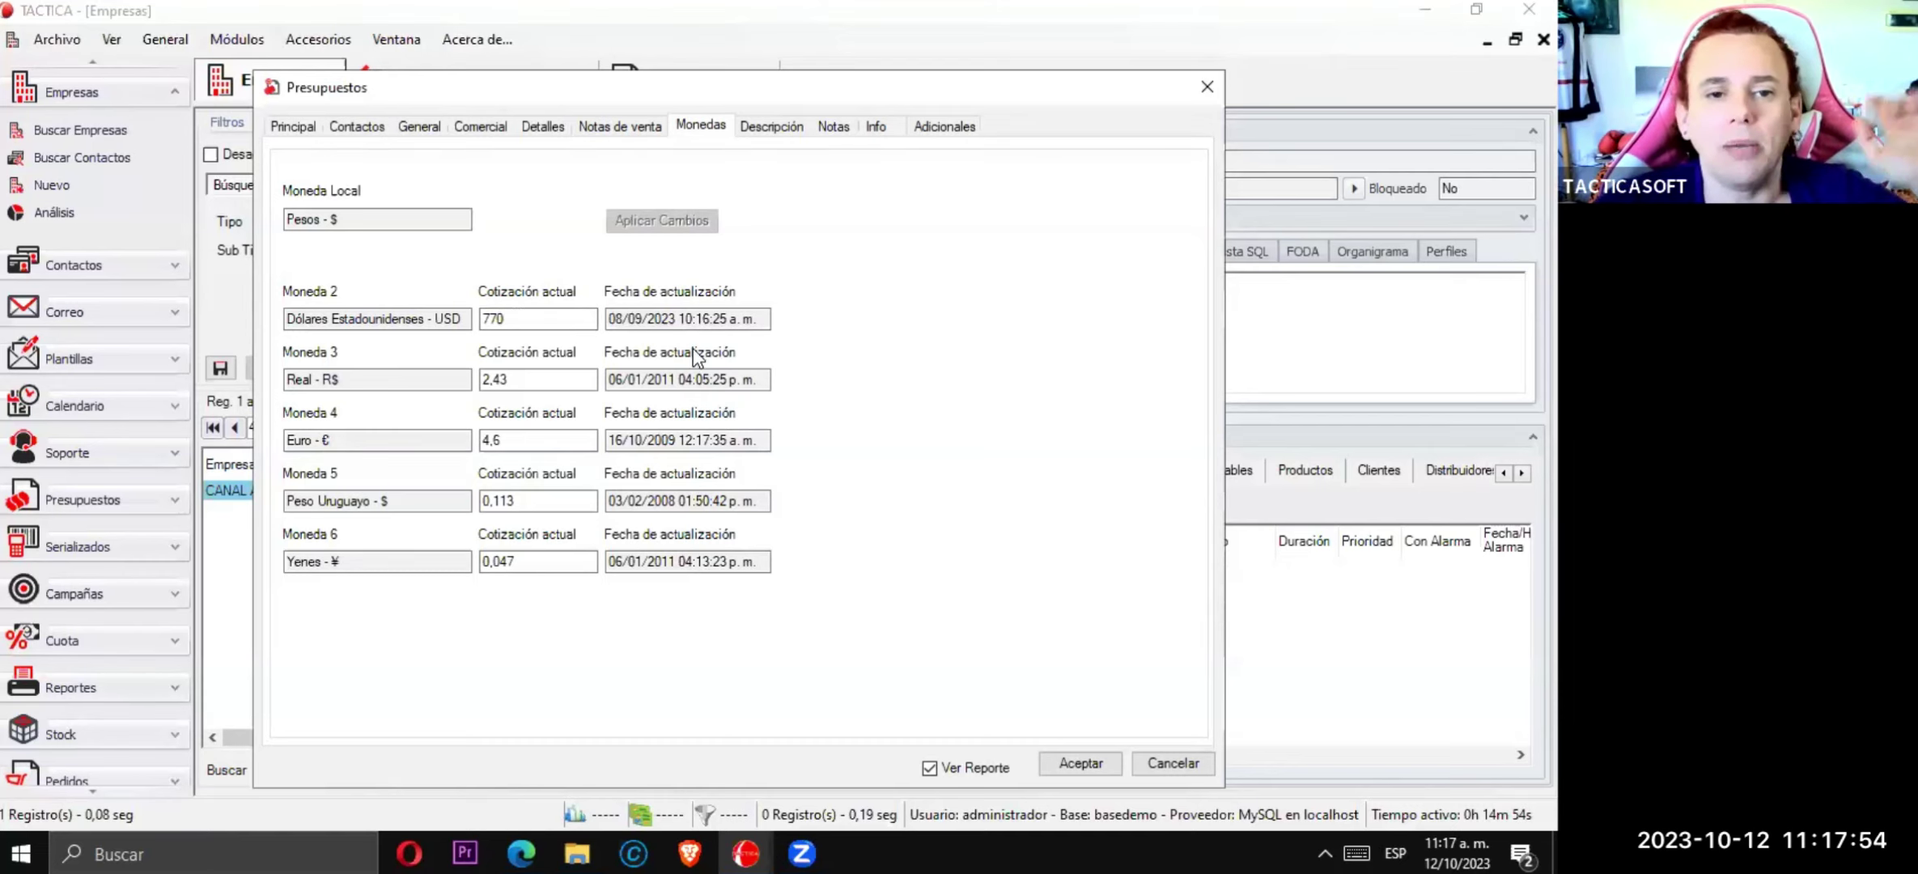
click(616, 322)
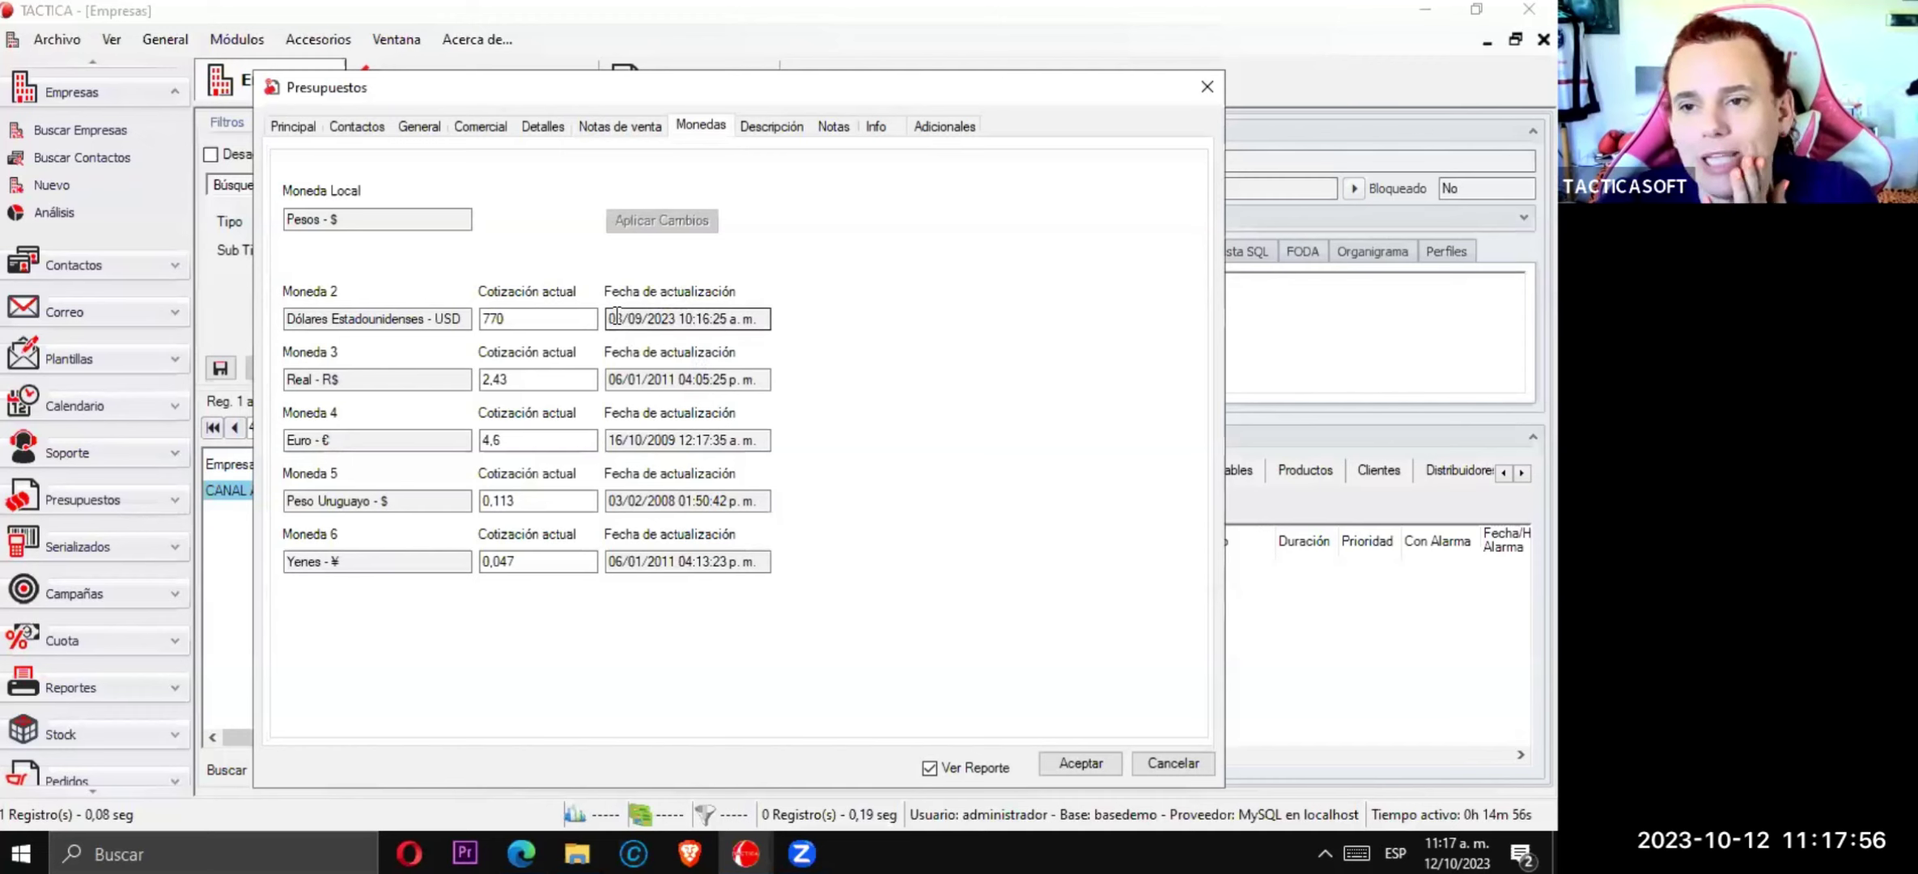
click(567, 319)
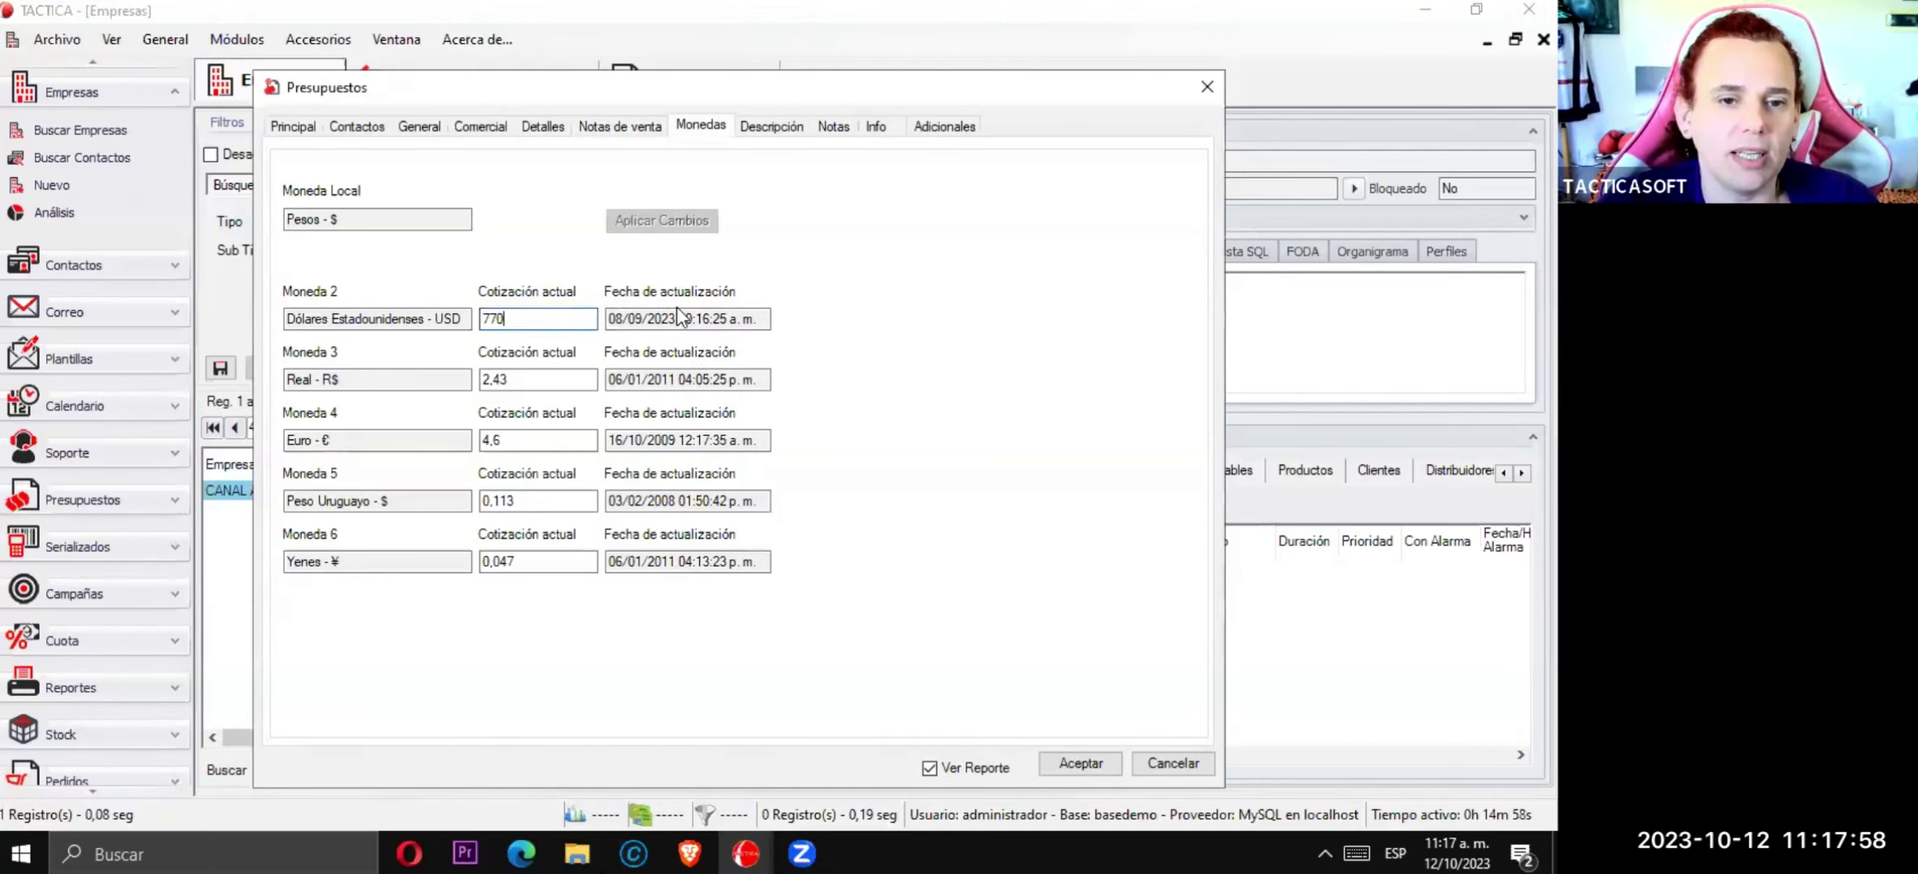
key(Tab)
key(shift+Tab)
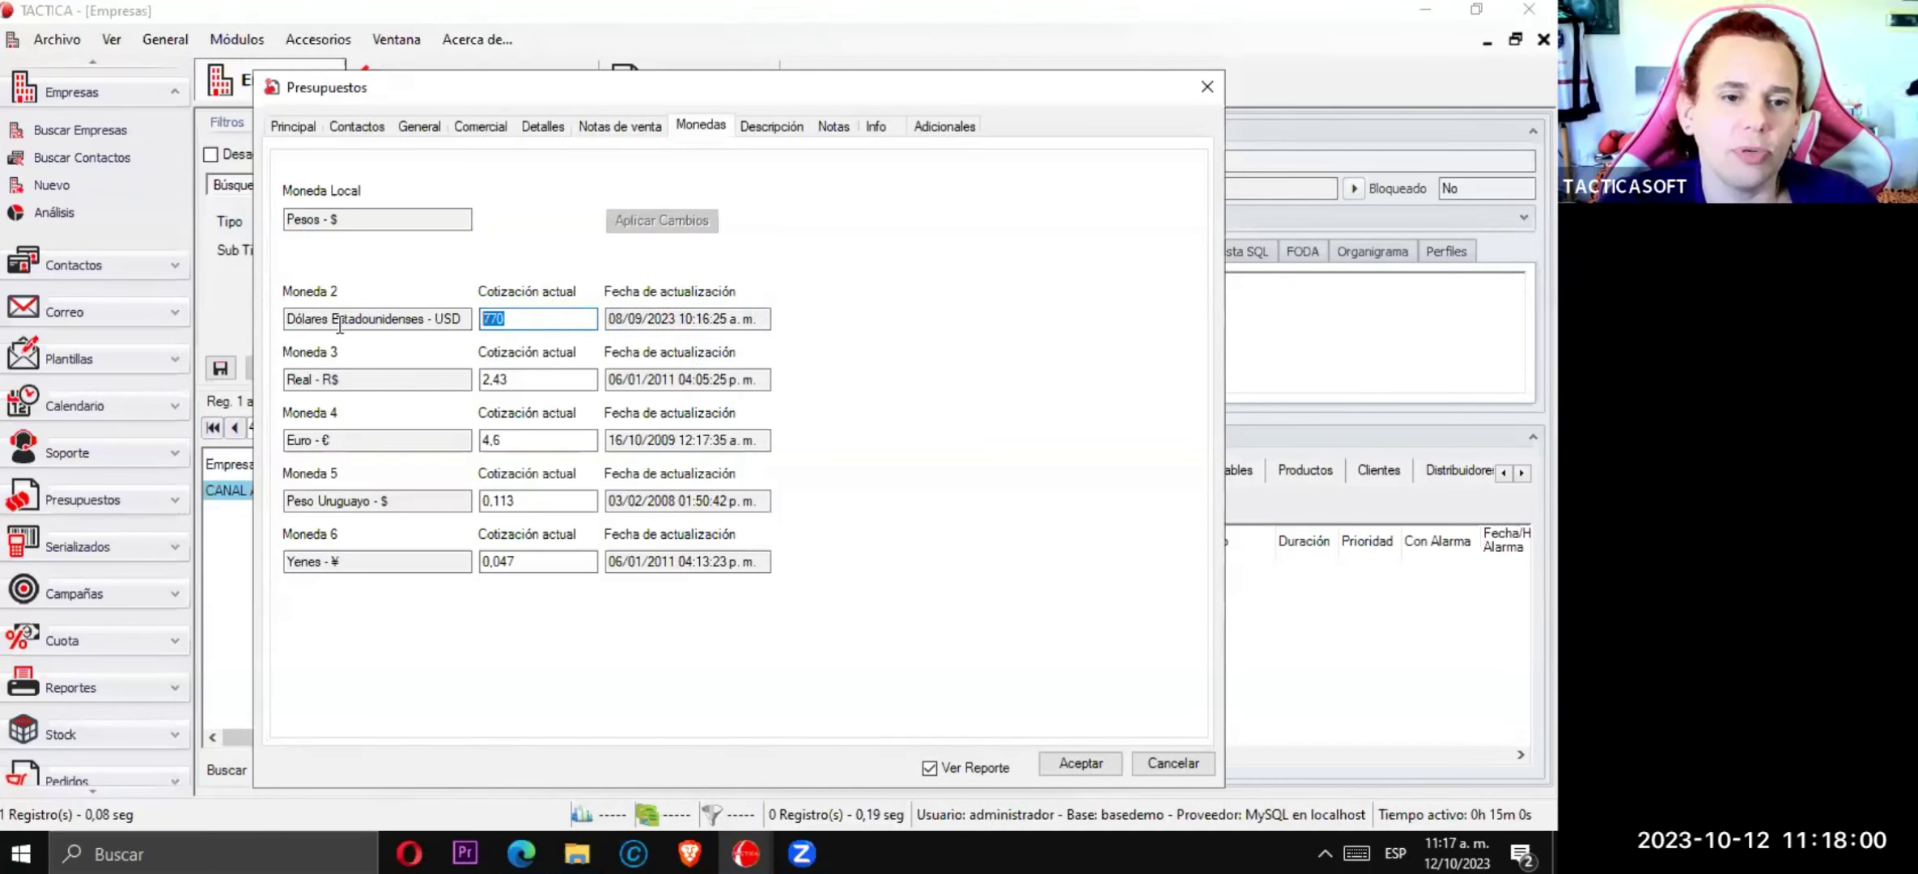
text(1050)
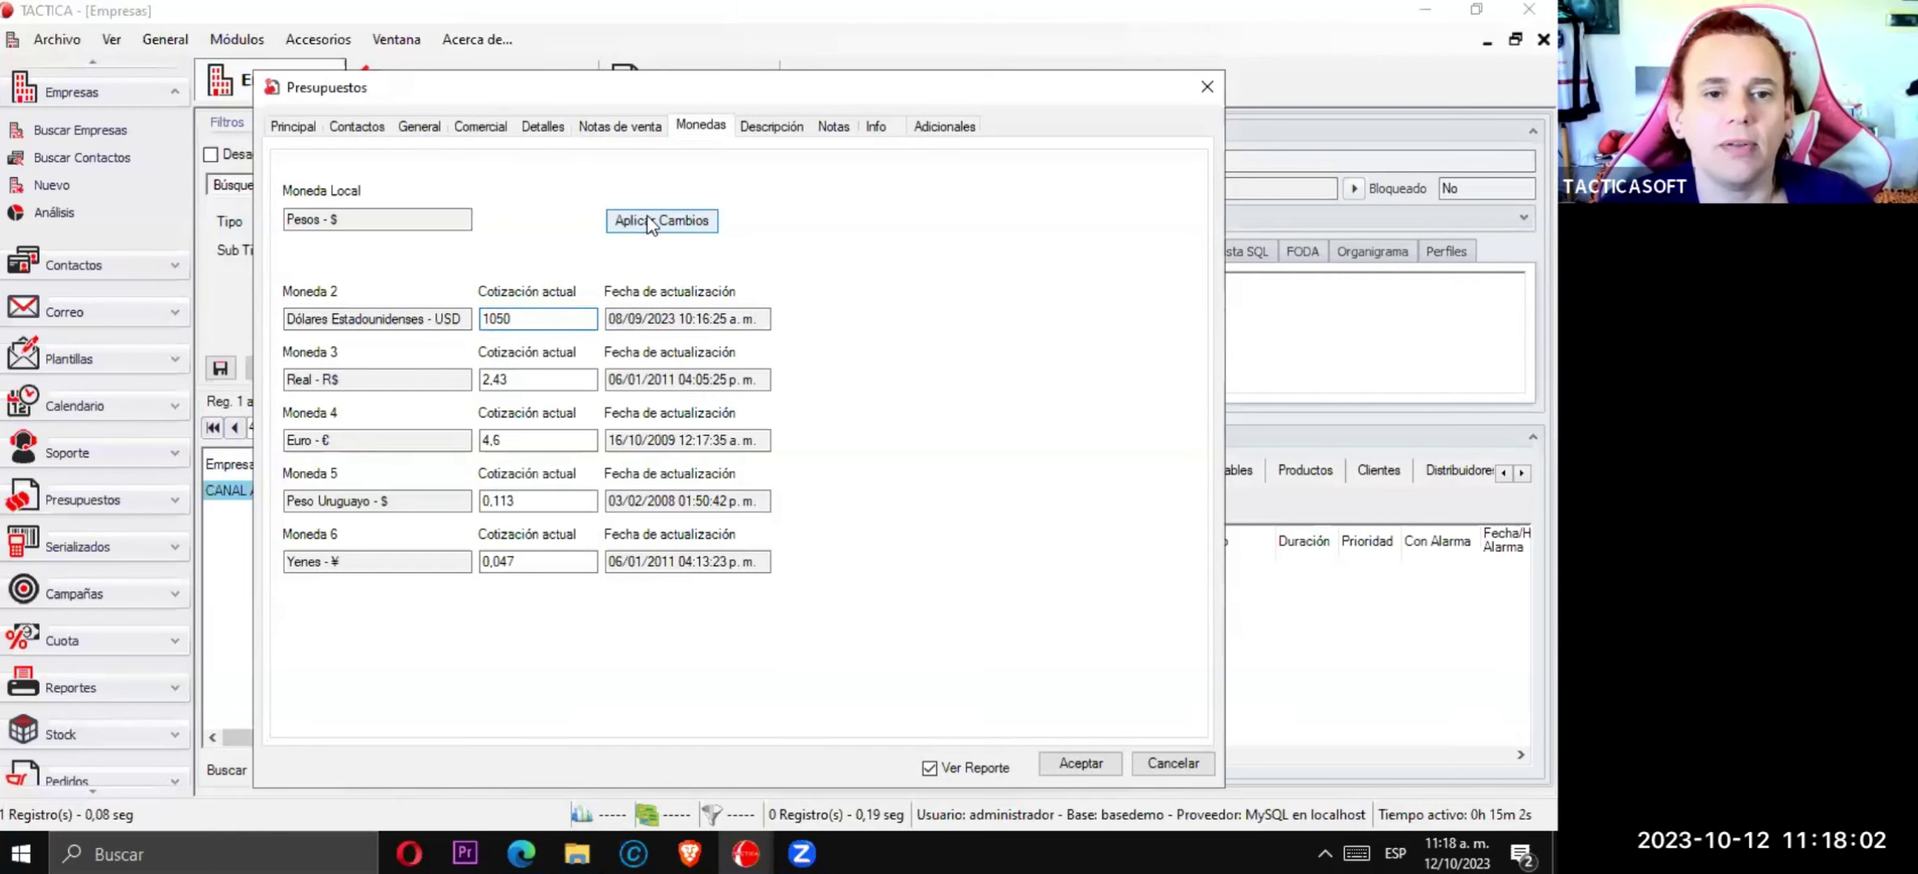
click(654, 221)
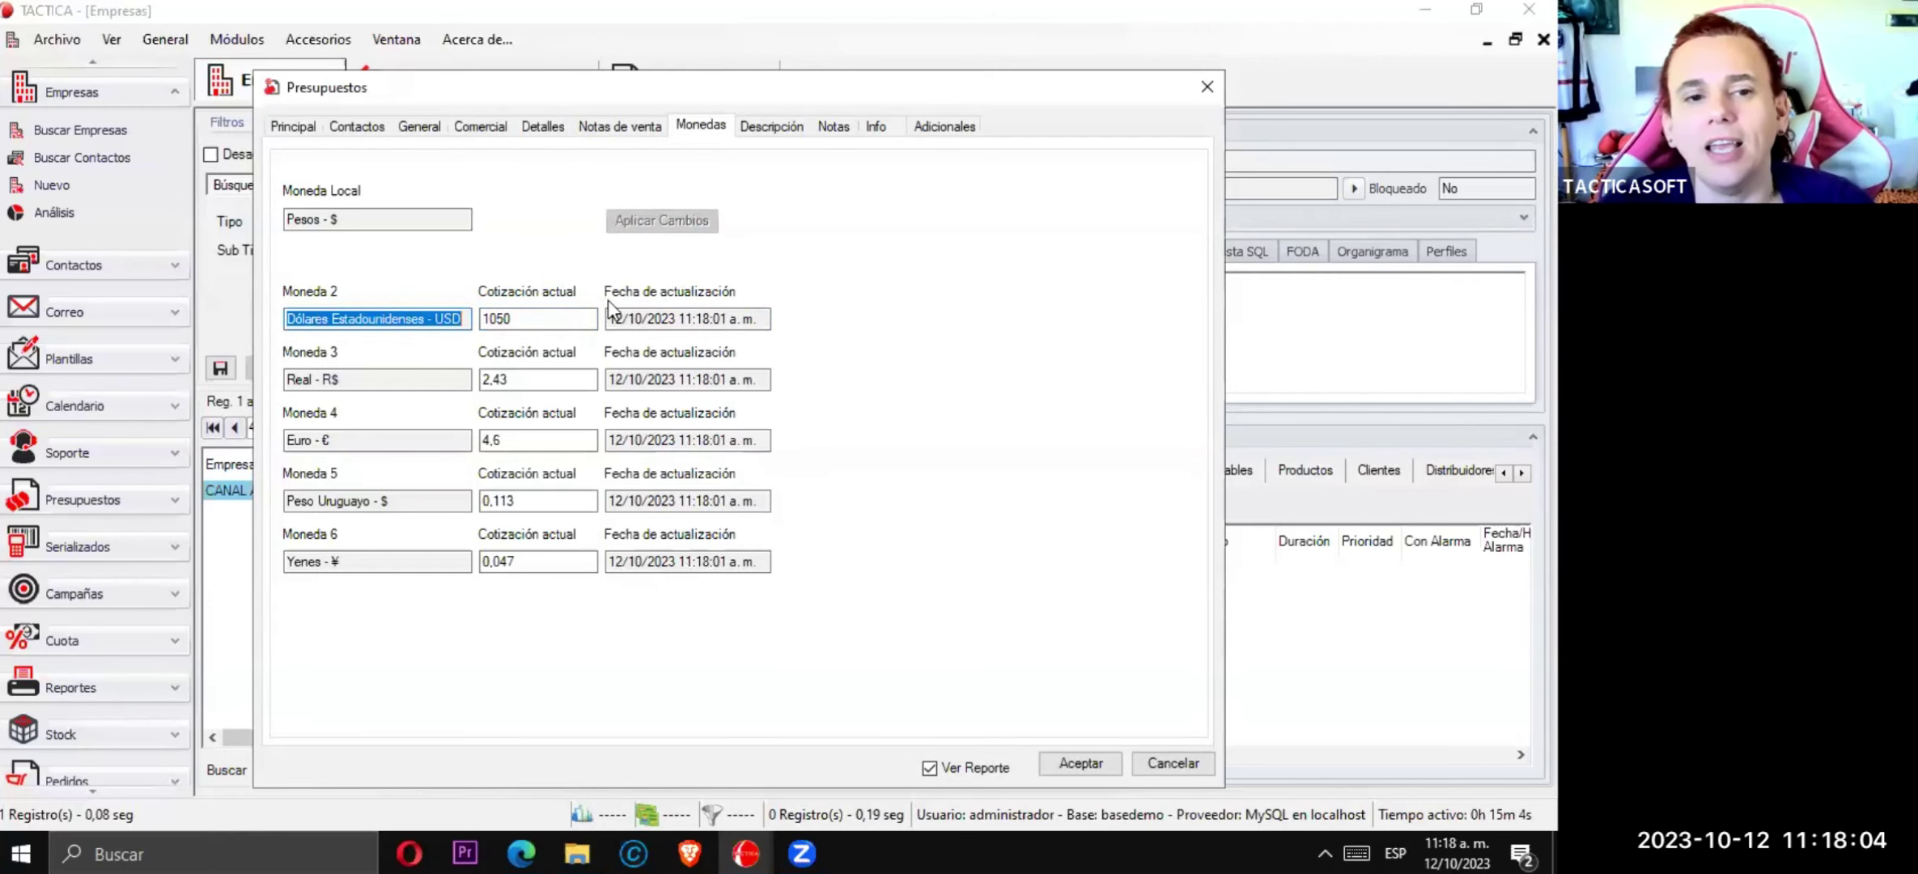
- Examine the quote's item prices and columns, exchange rates, description, notes, custom info fields and general data
click(293, 127)
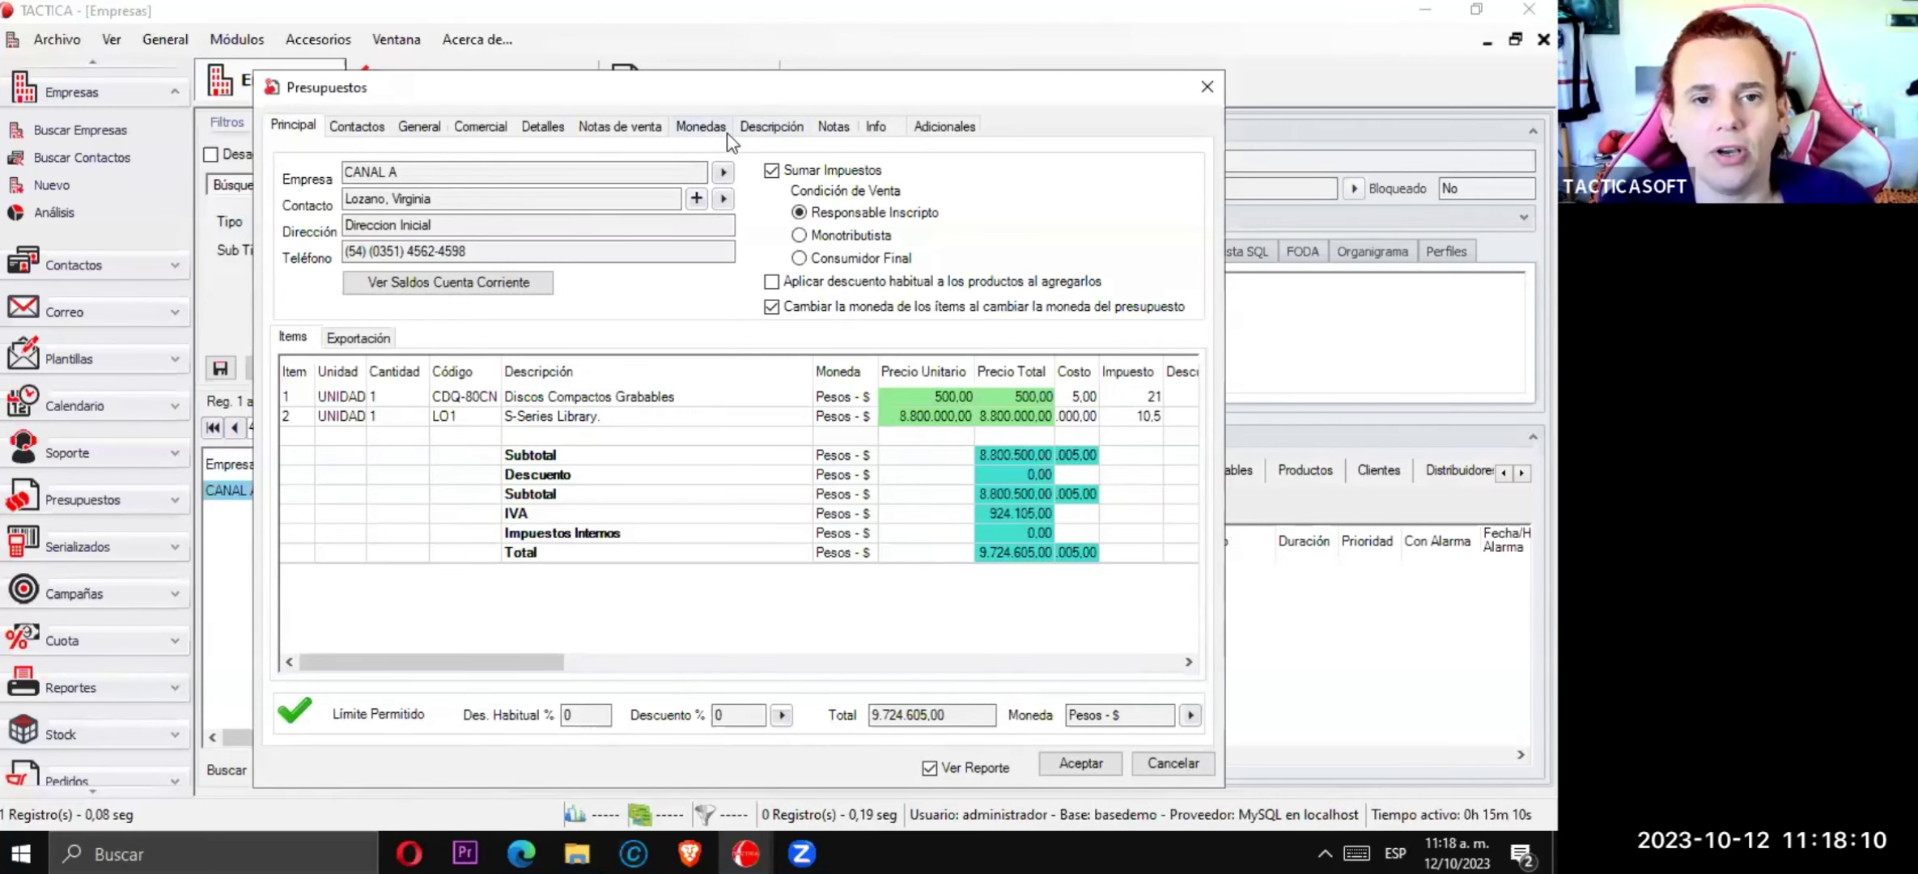
click(704, 132)
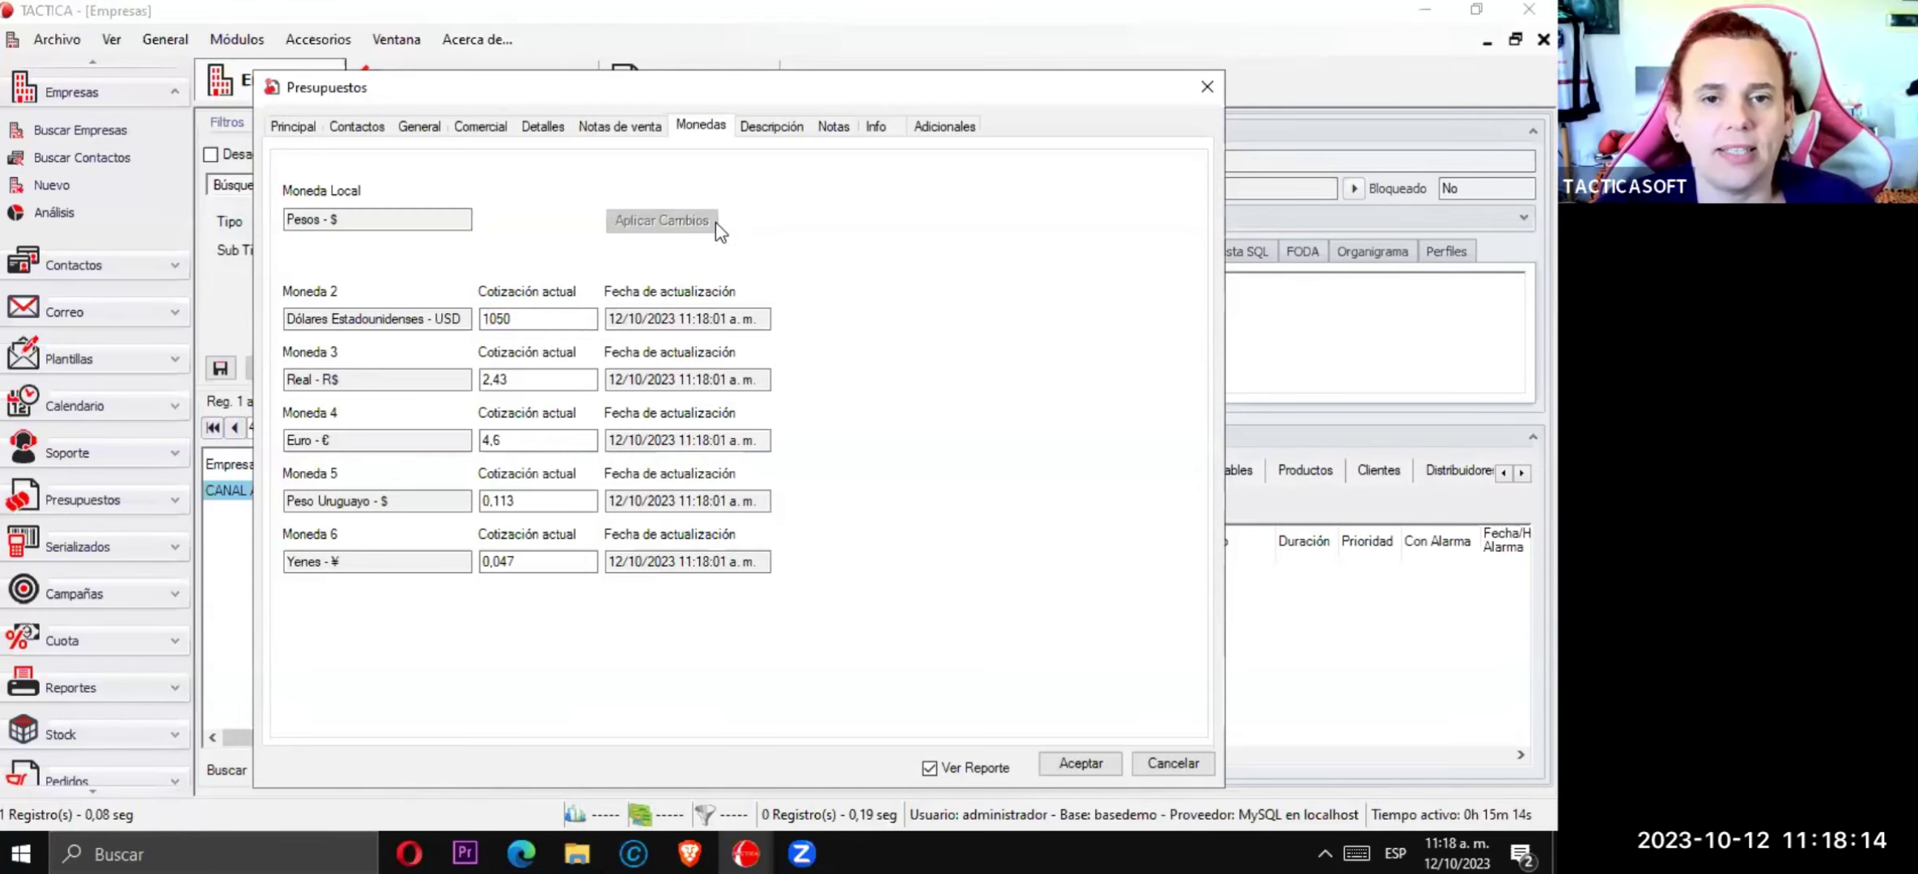
click(773, 128)
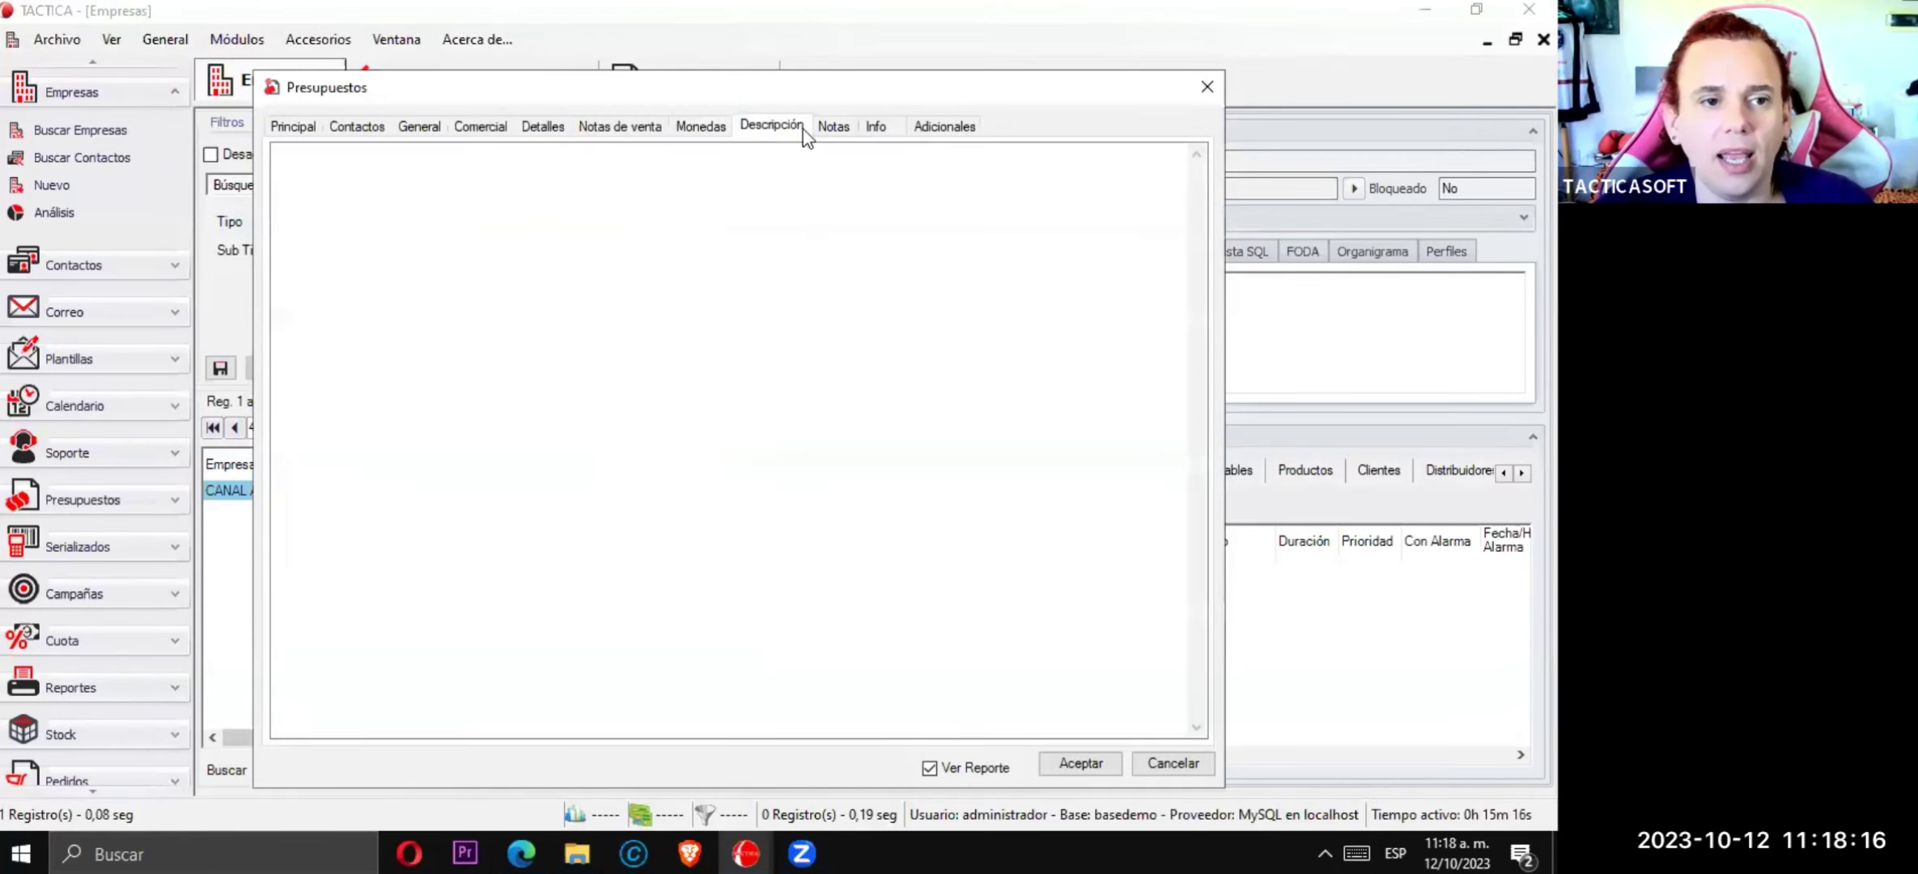
click(829, 127)
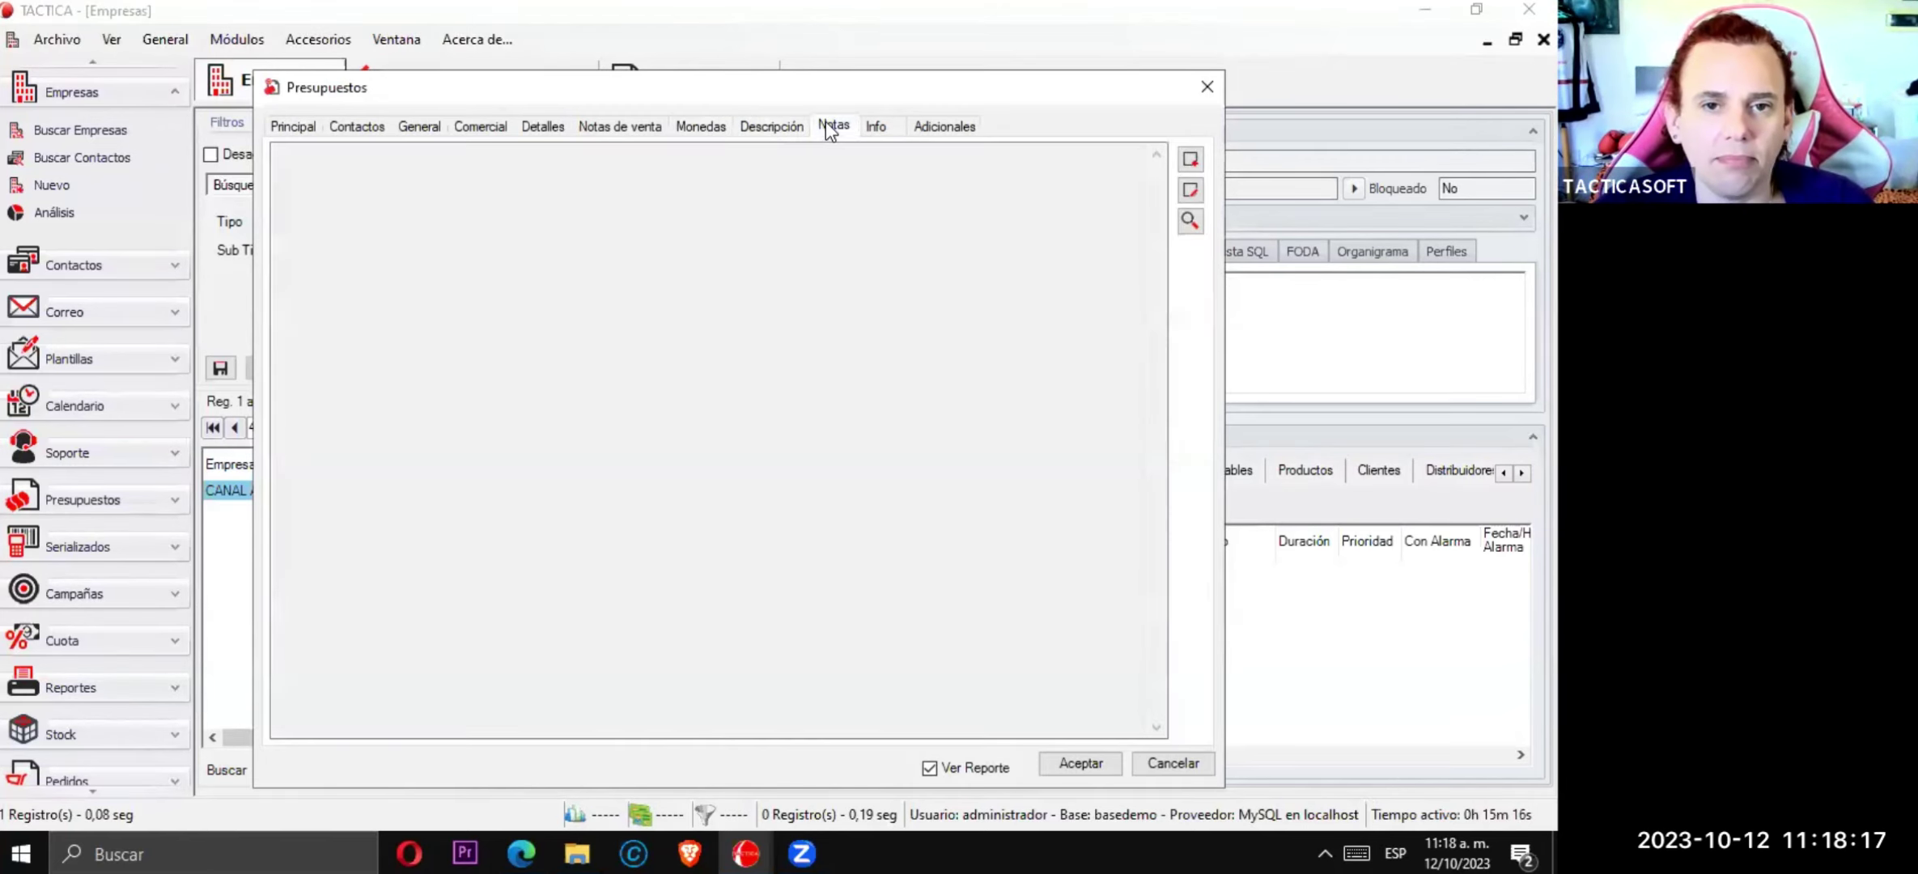
click(875, 129)
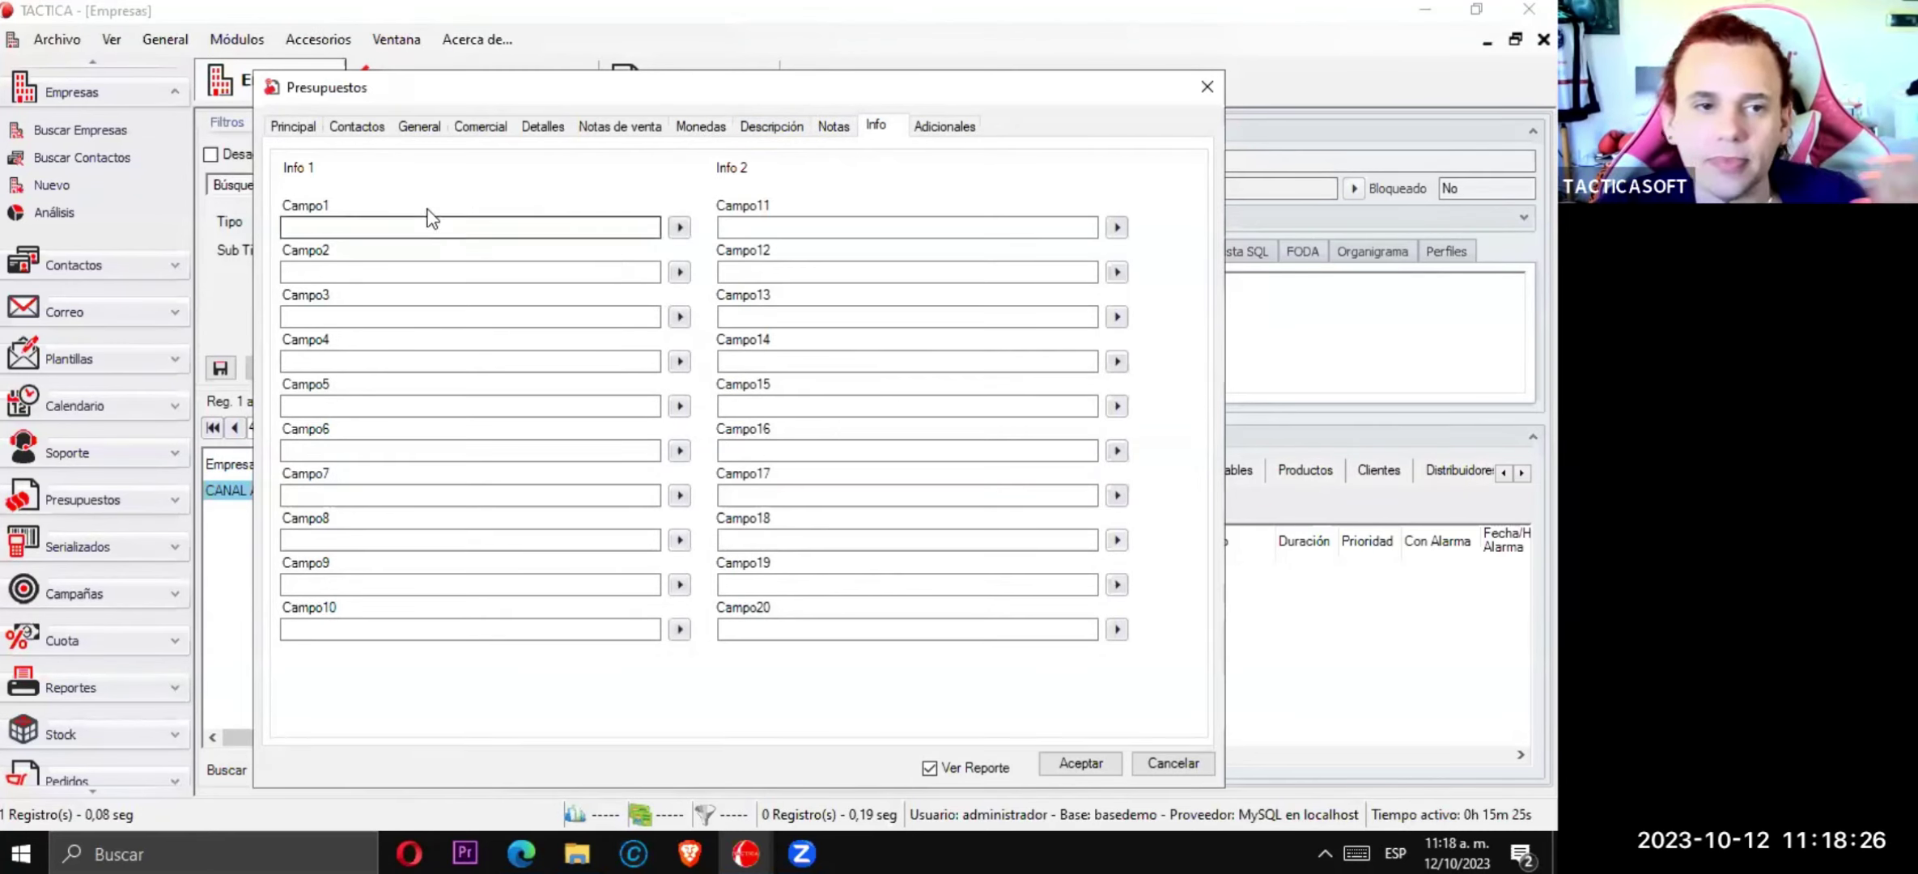
click(293, 125)
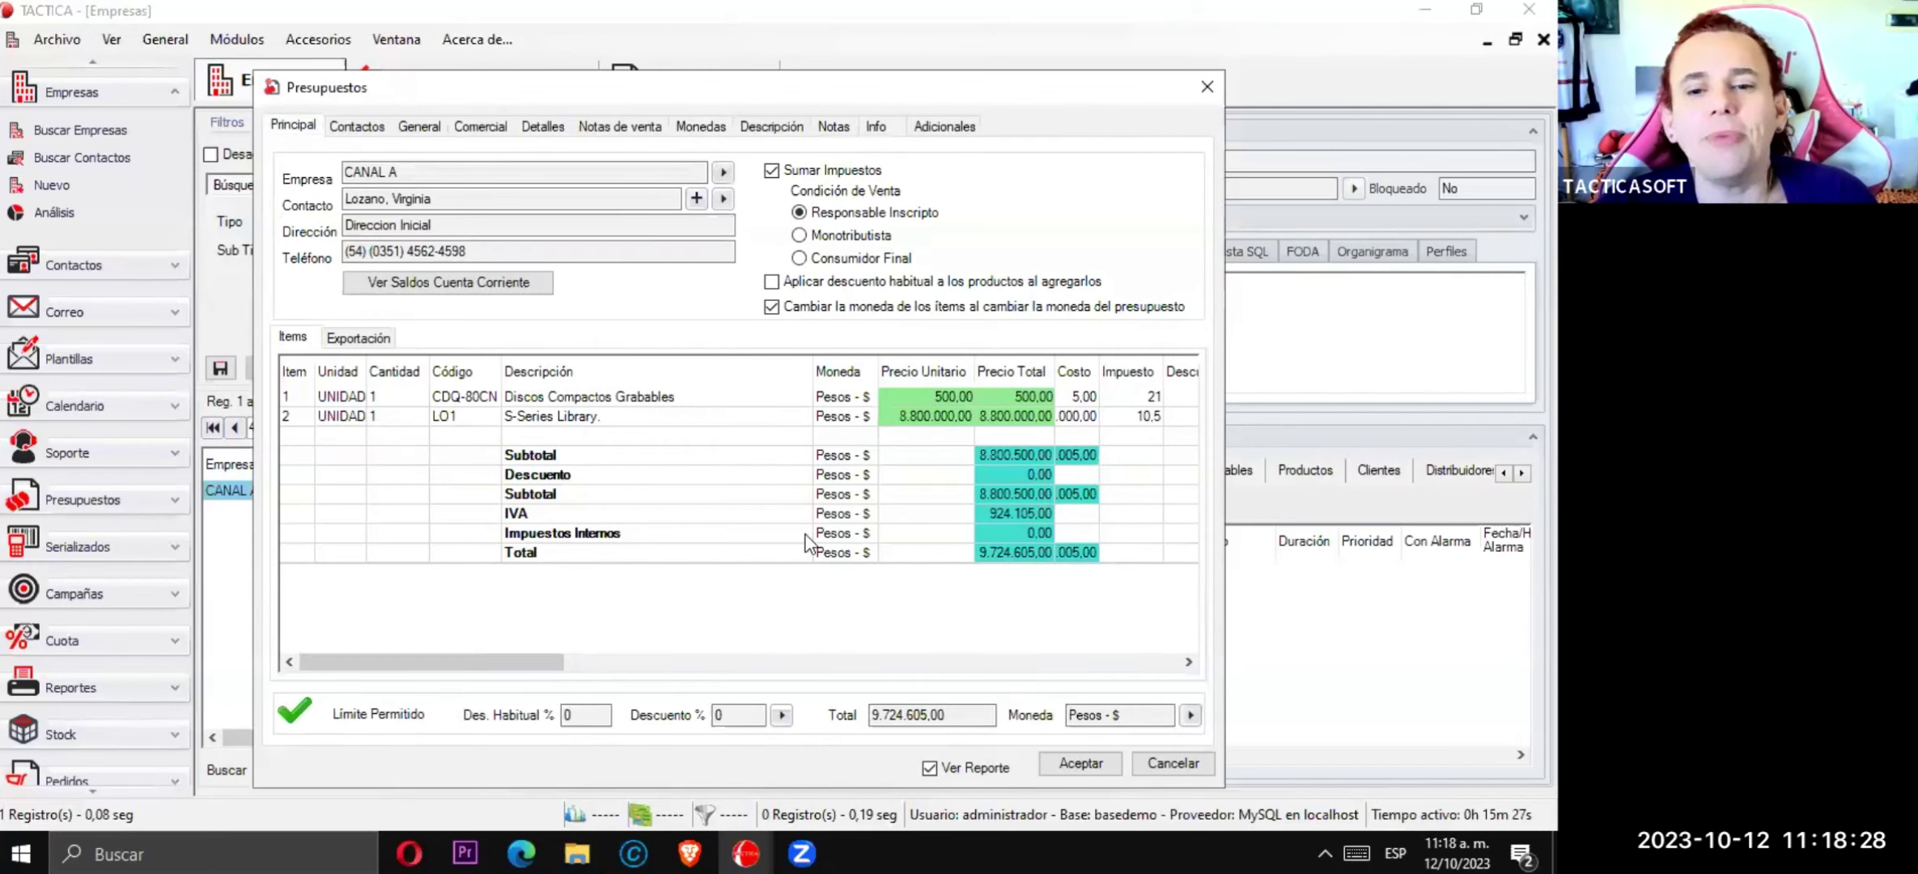
drag(496, 663, 983, 660)
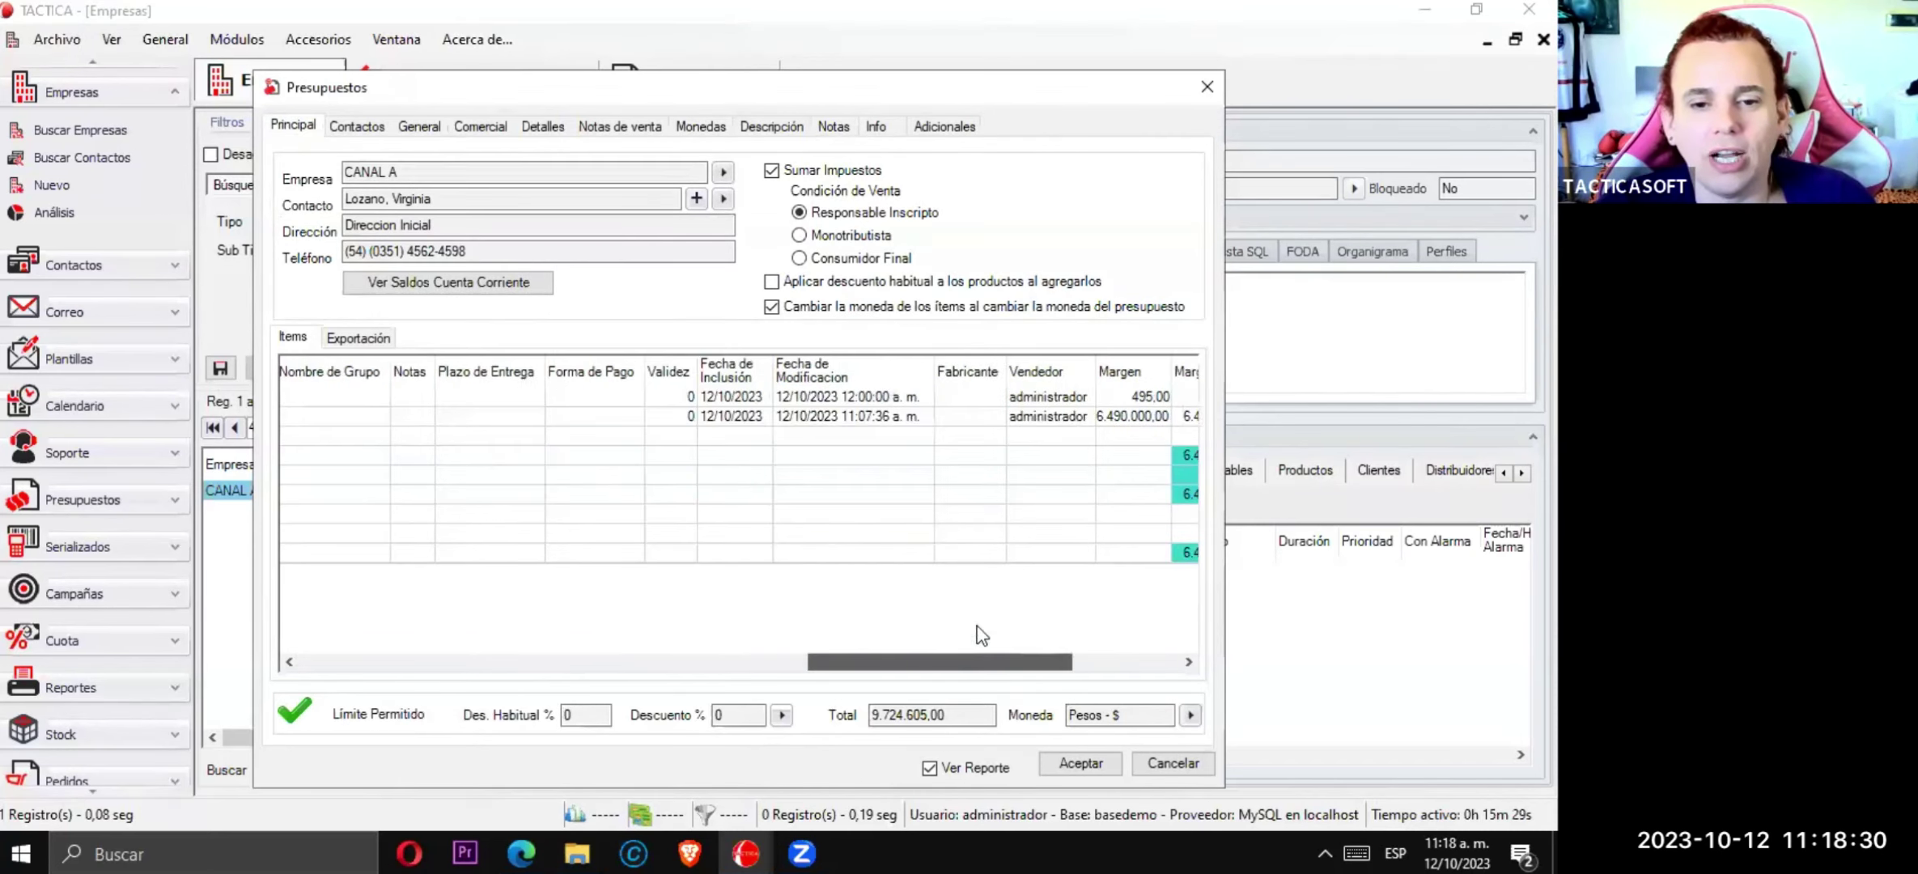
click(377, 134)
click(416, 134)
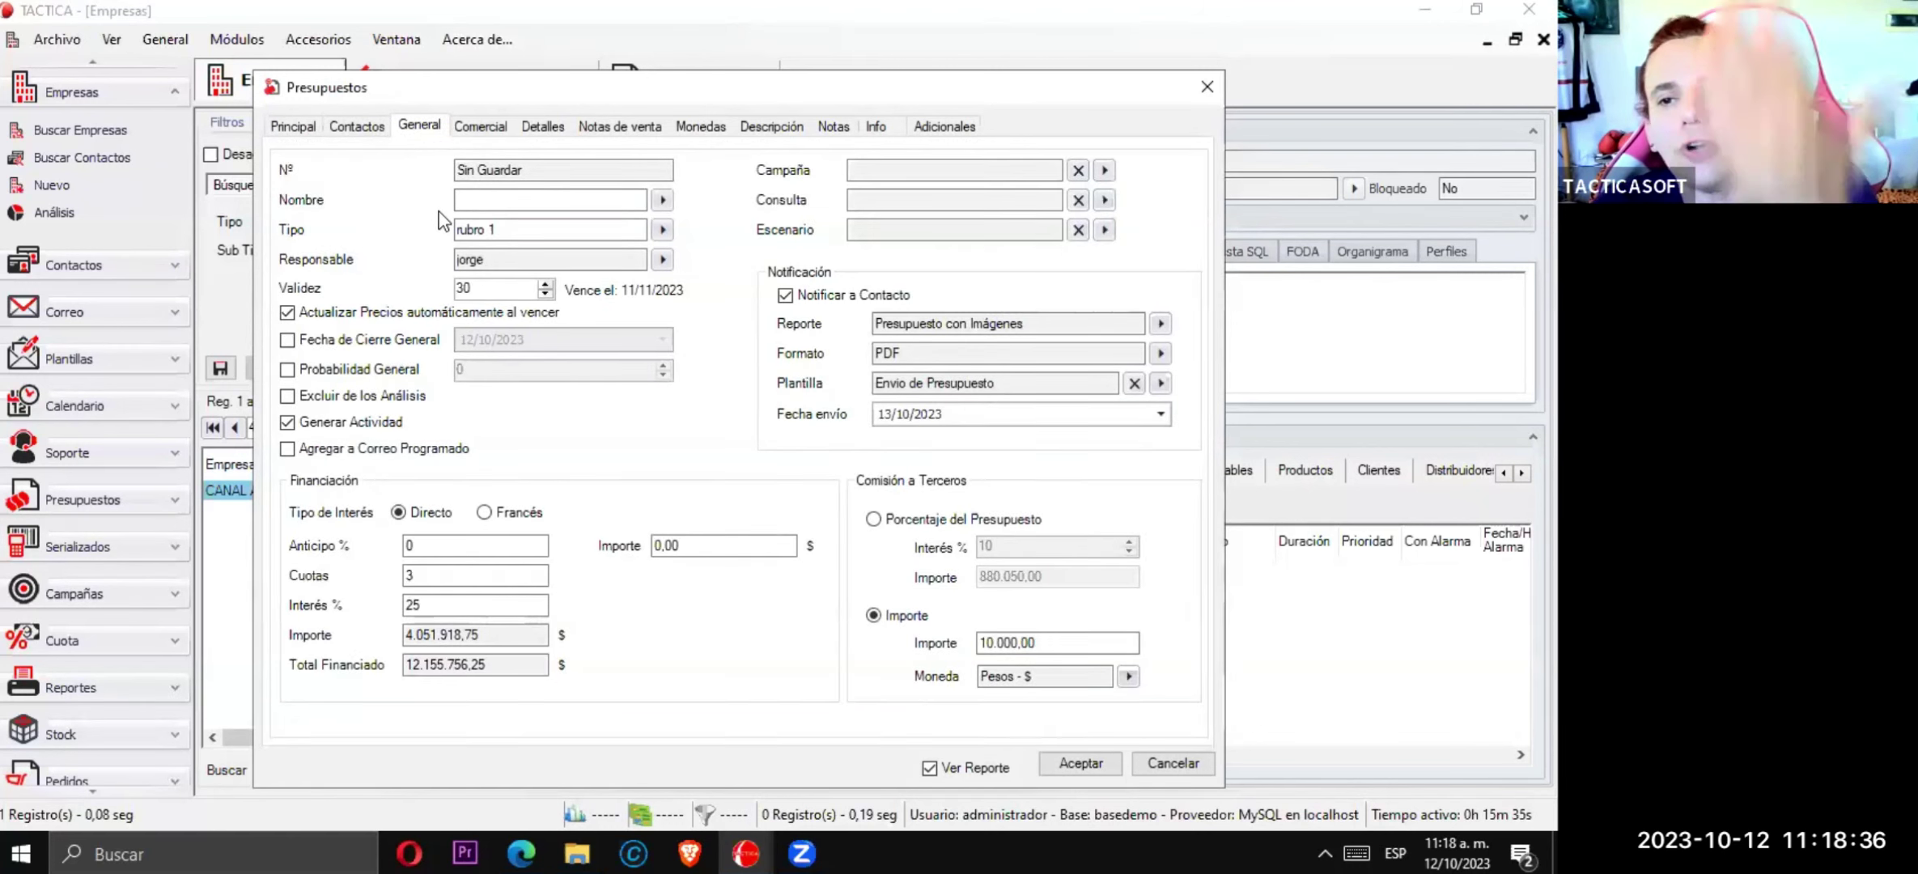
- Change the existing list value of the custom info field Campo1 to VEGANA
click(878, 127)
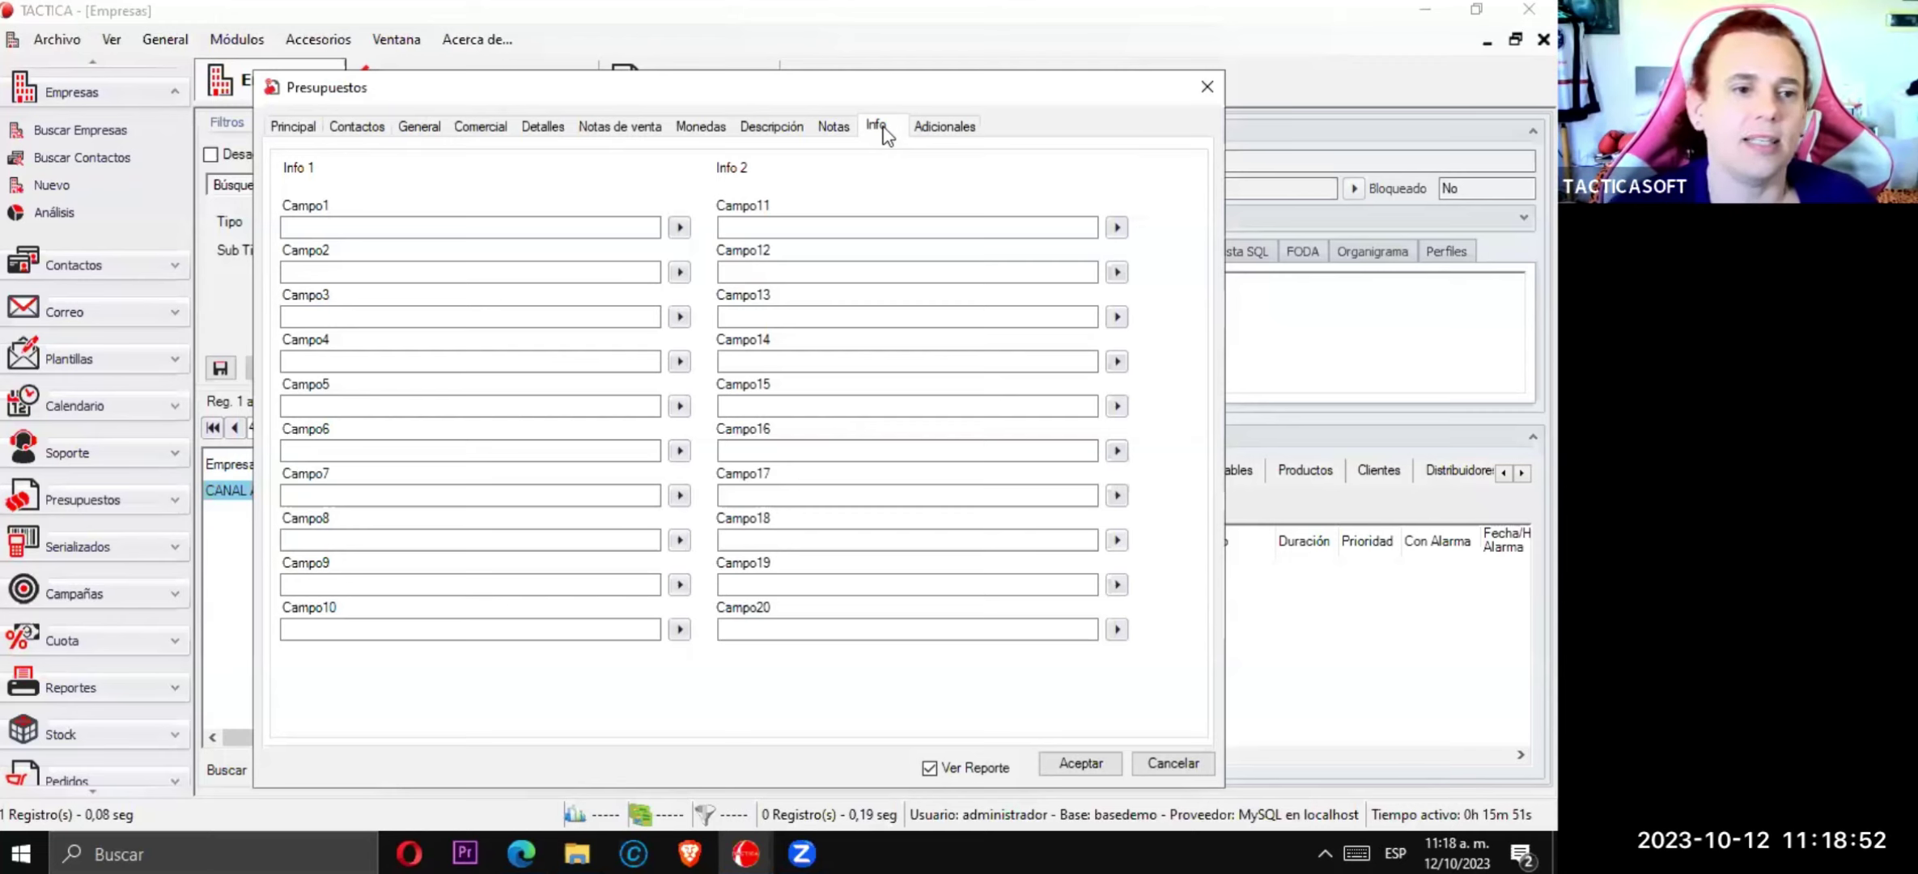
click(679, 228)
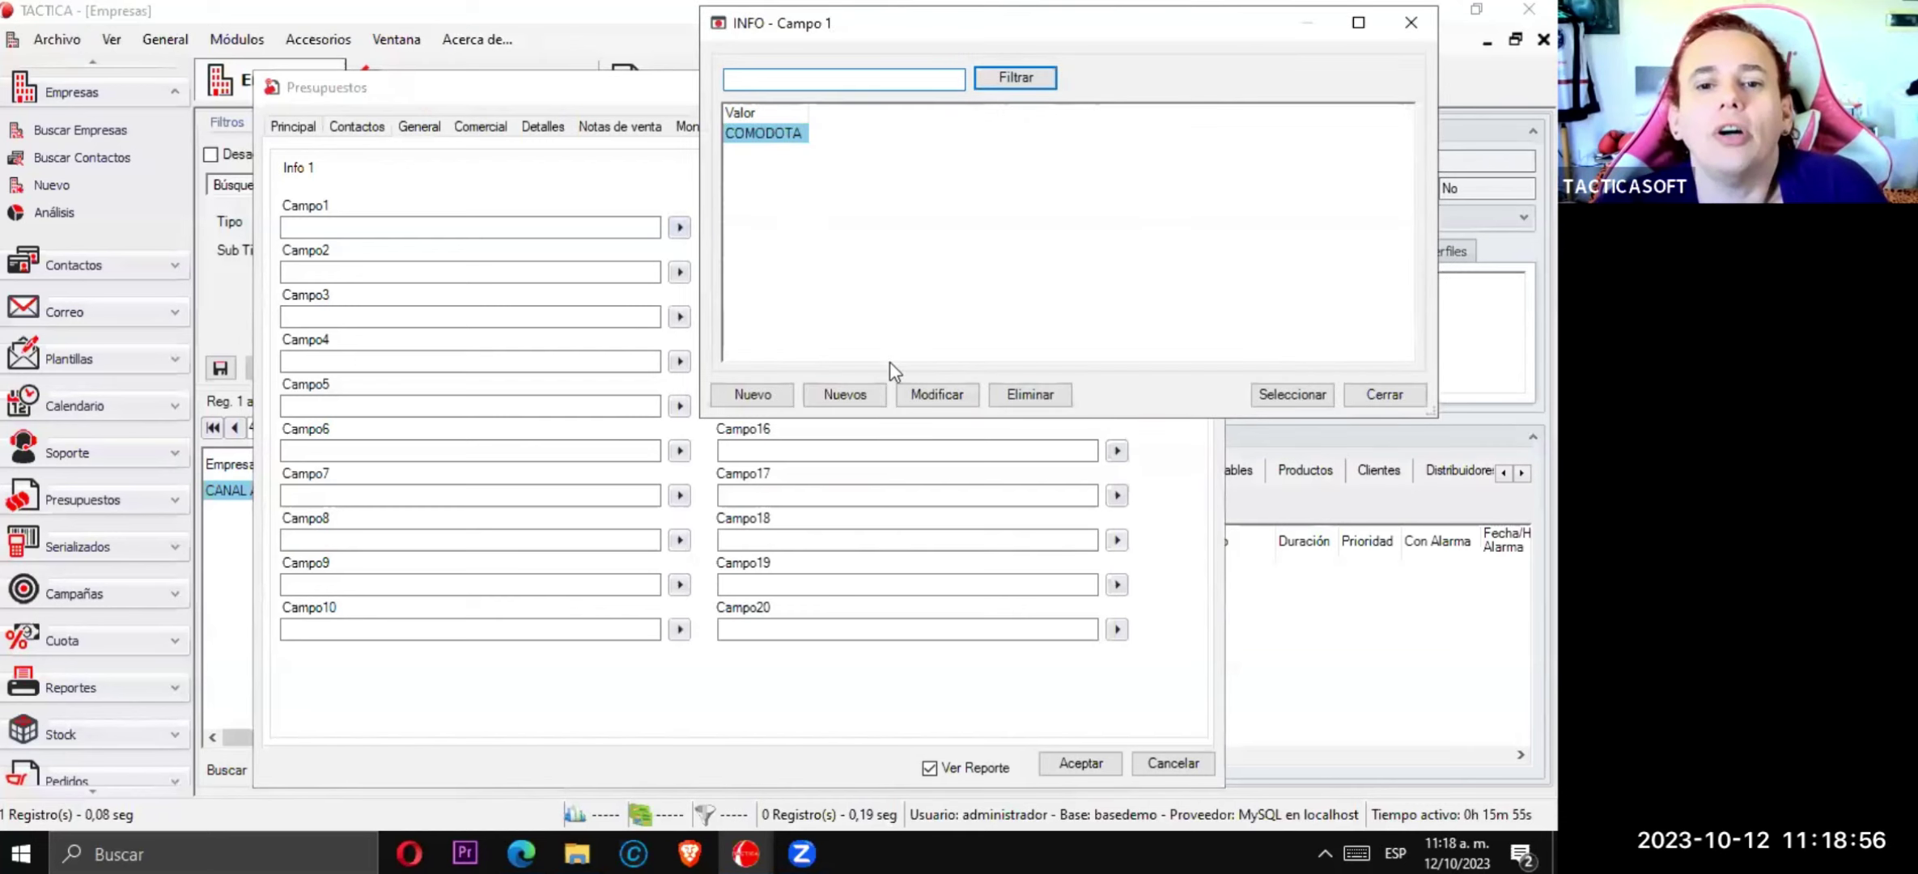
click(937, 394)
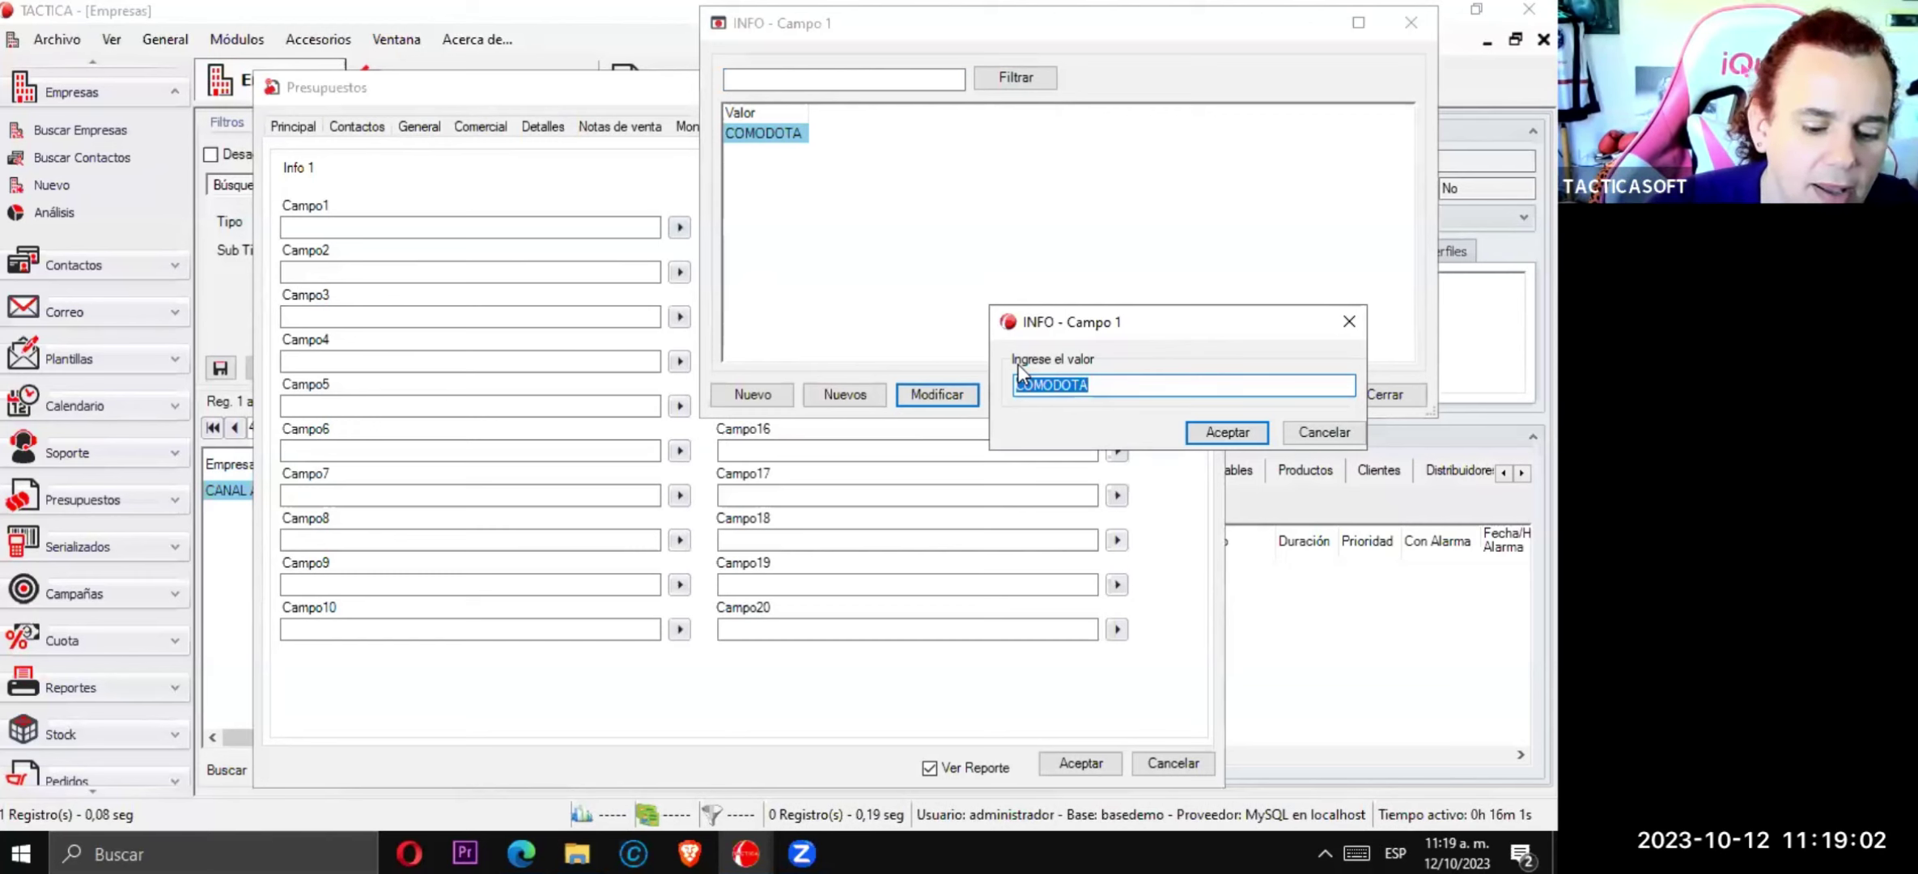
text(VEGANA)
key(Return)
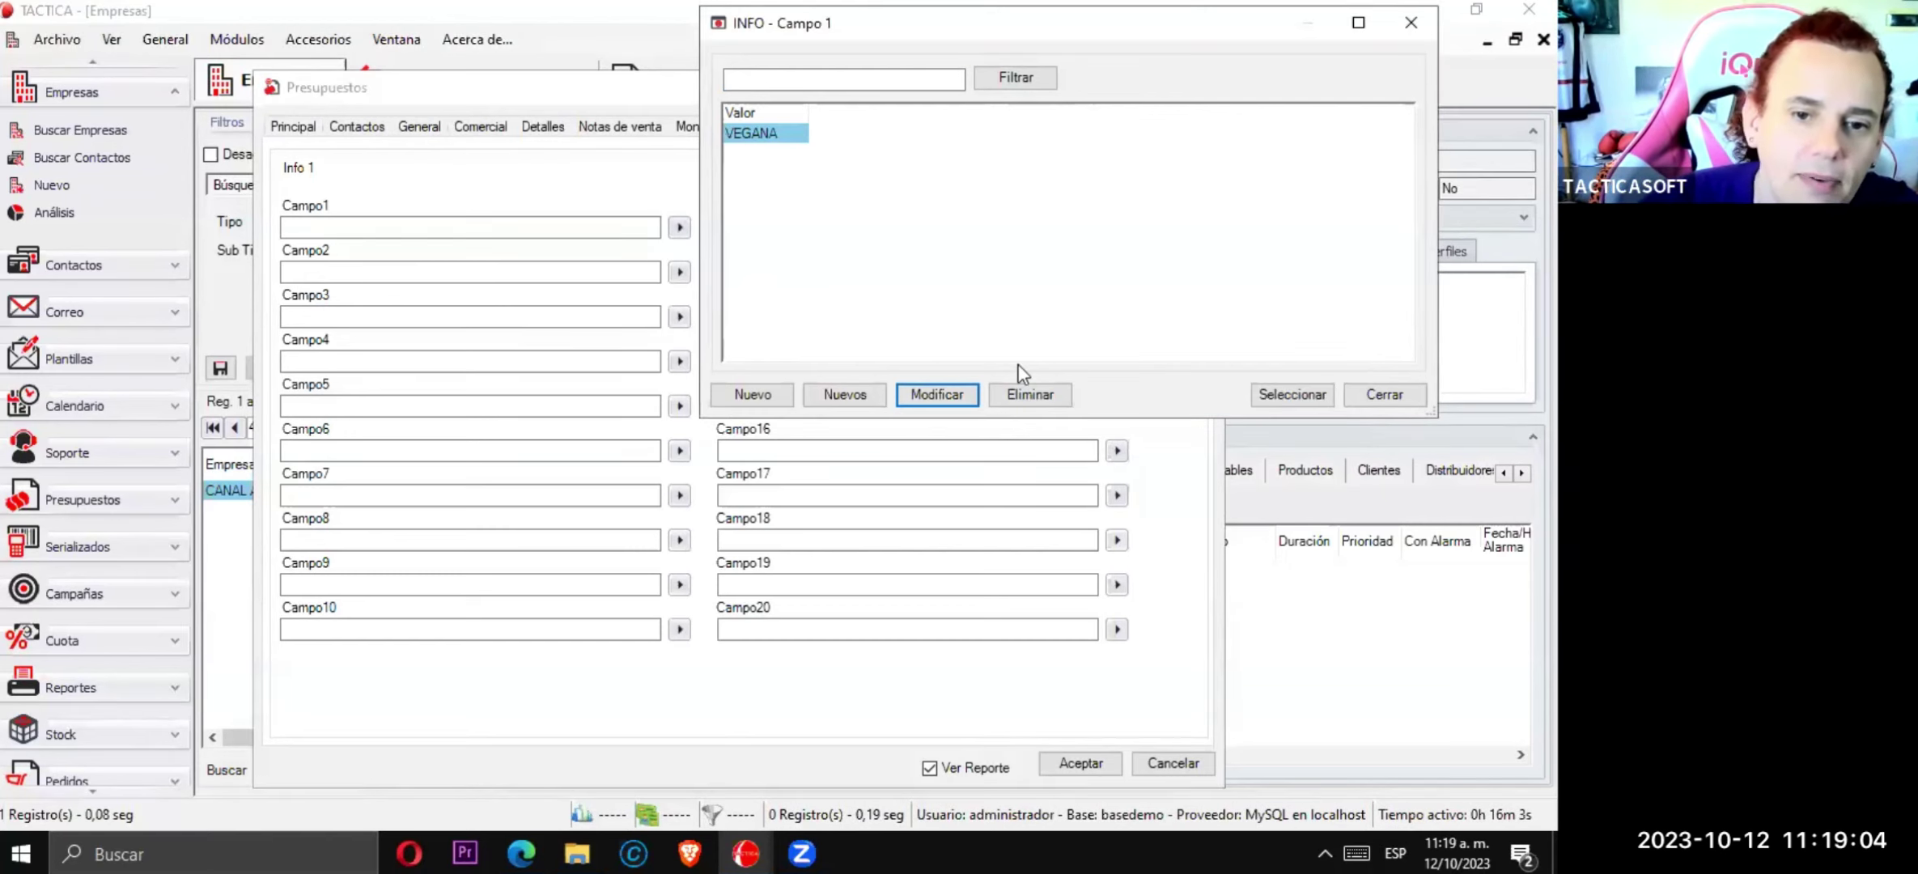
- Add the list value CELIACA to the custom info field Campo1, assign it to the quote, and check the additional fields
click(753, 403)
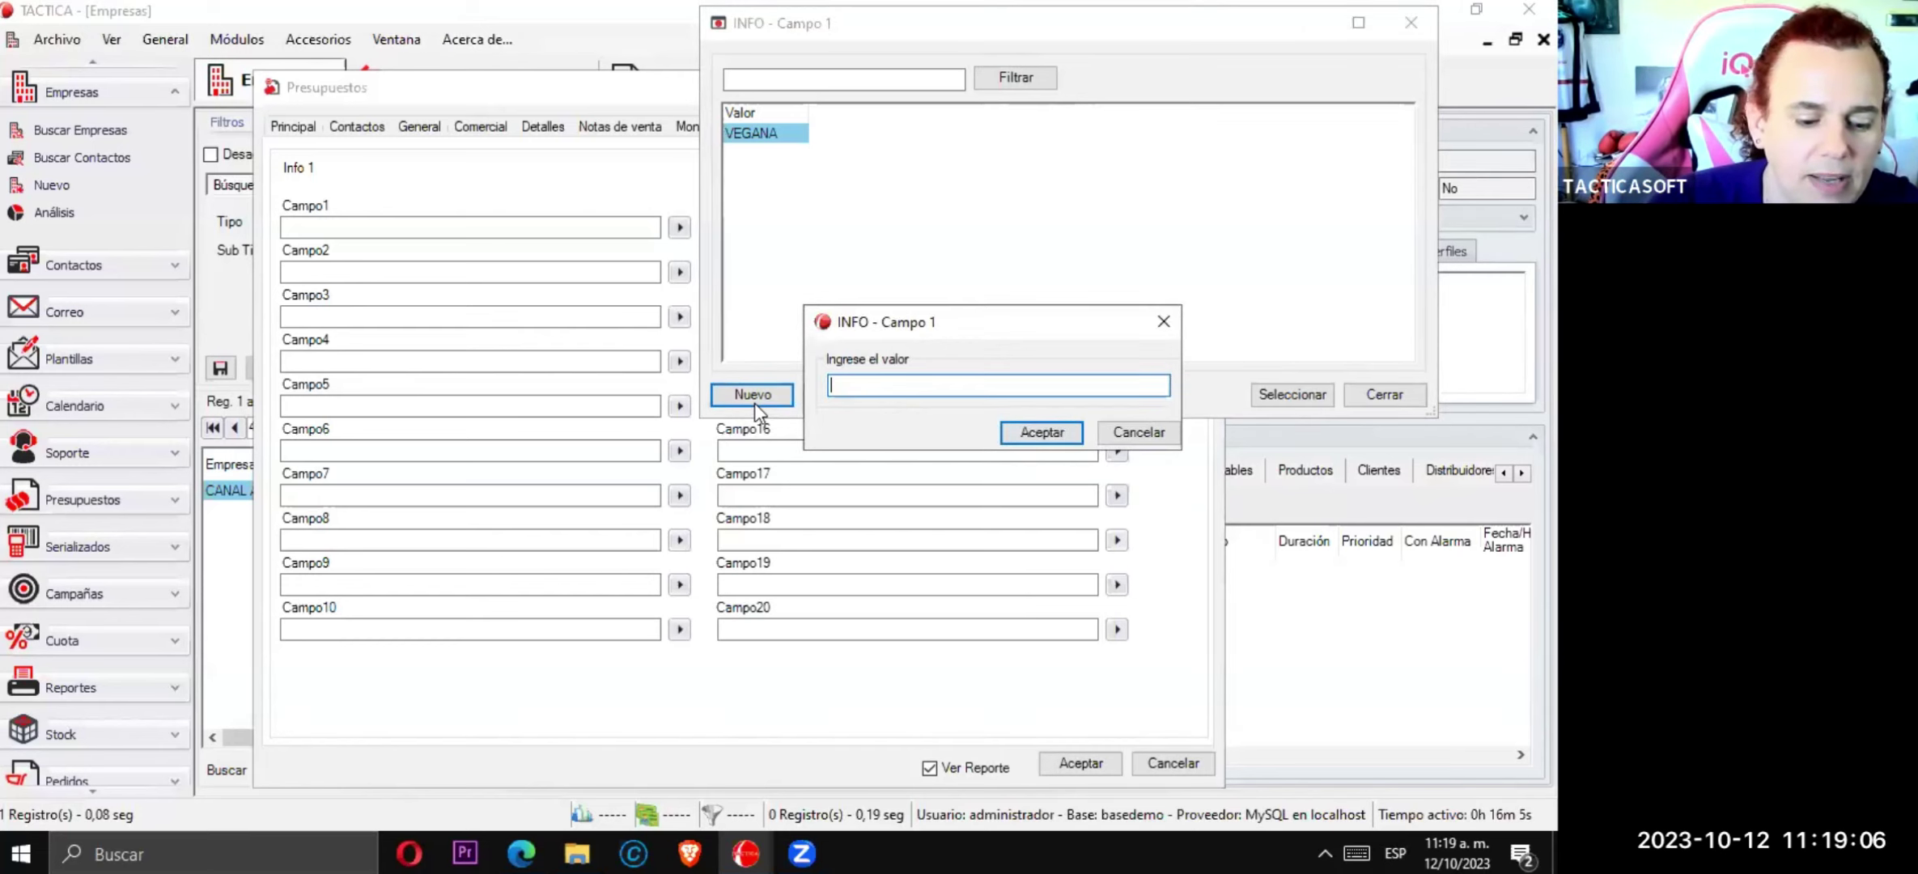
text(CELIACA)
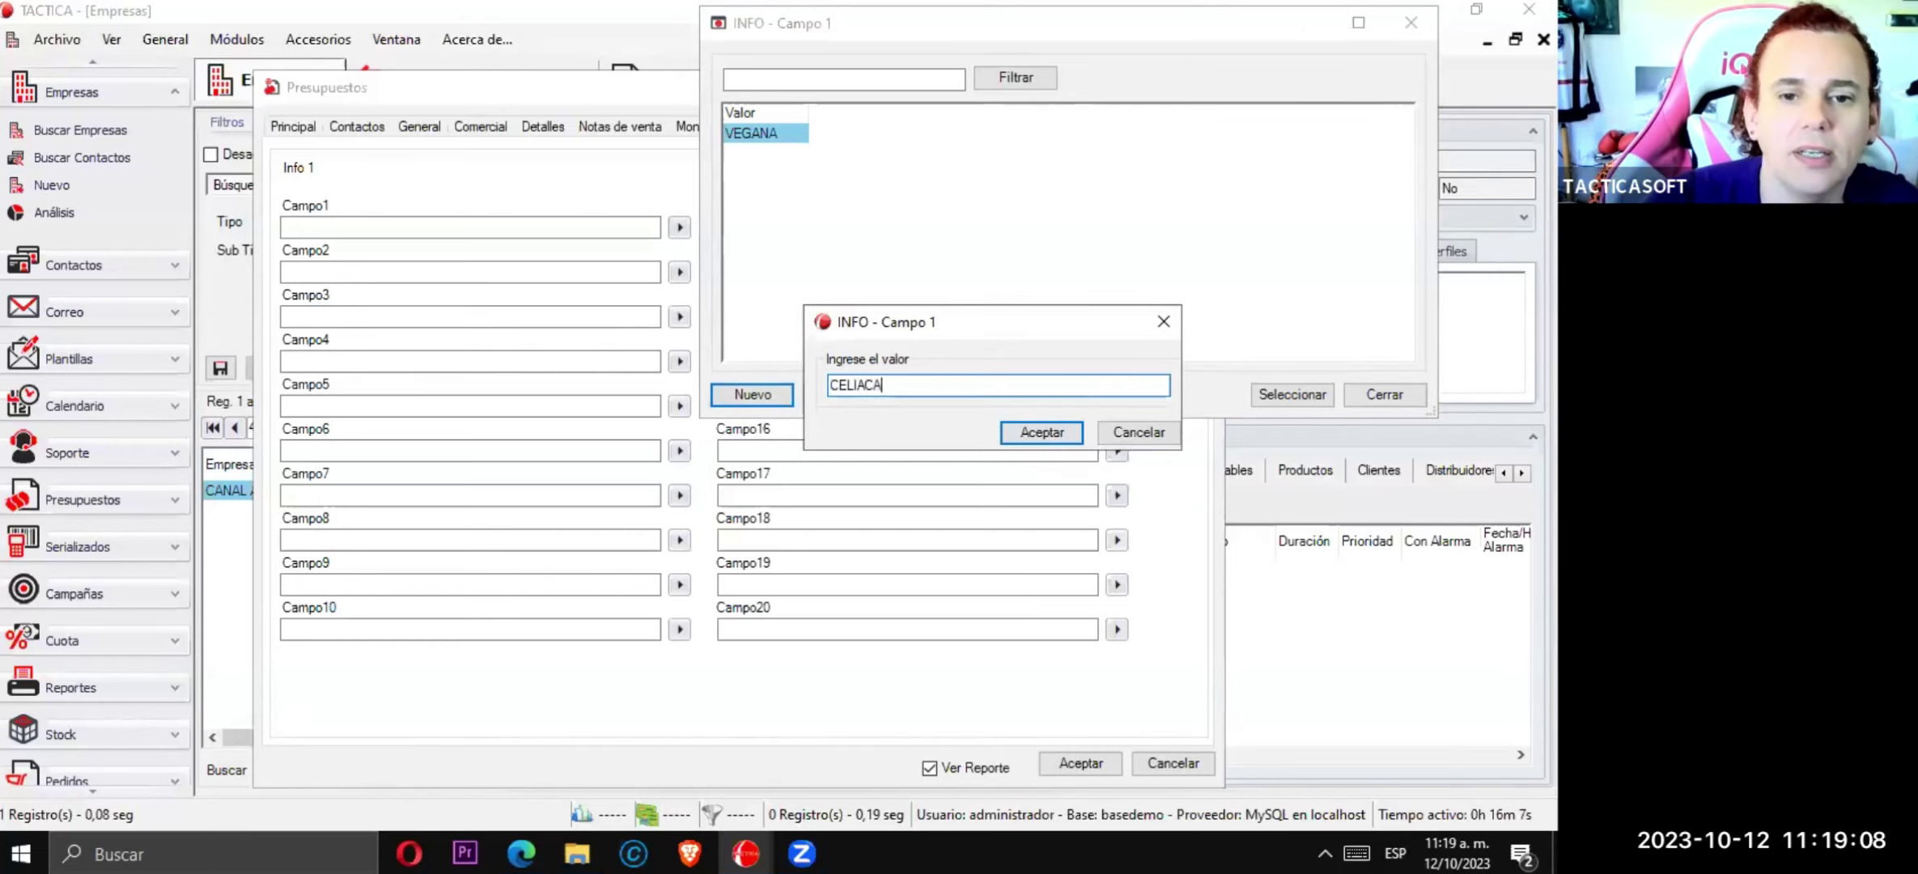
click(1026, 434)
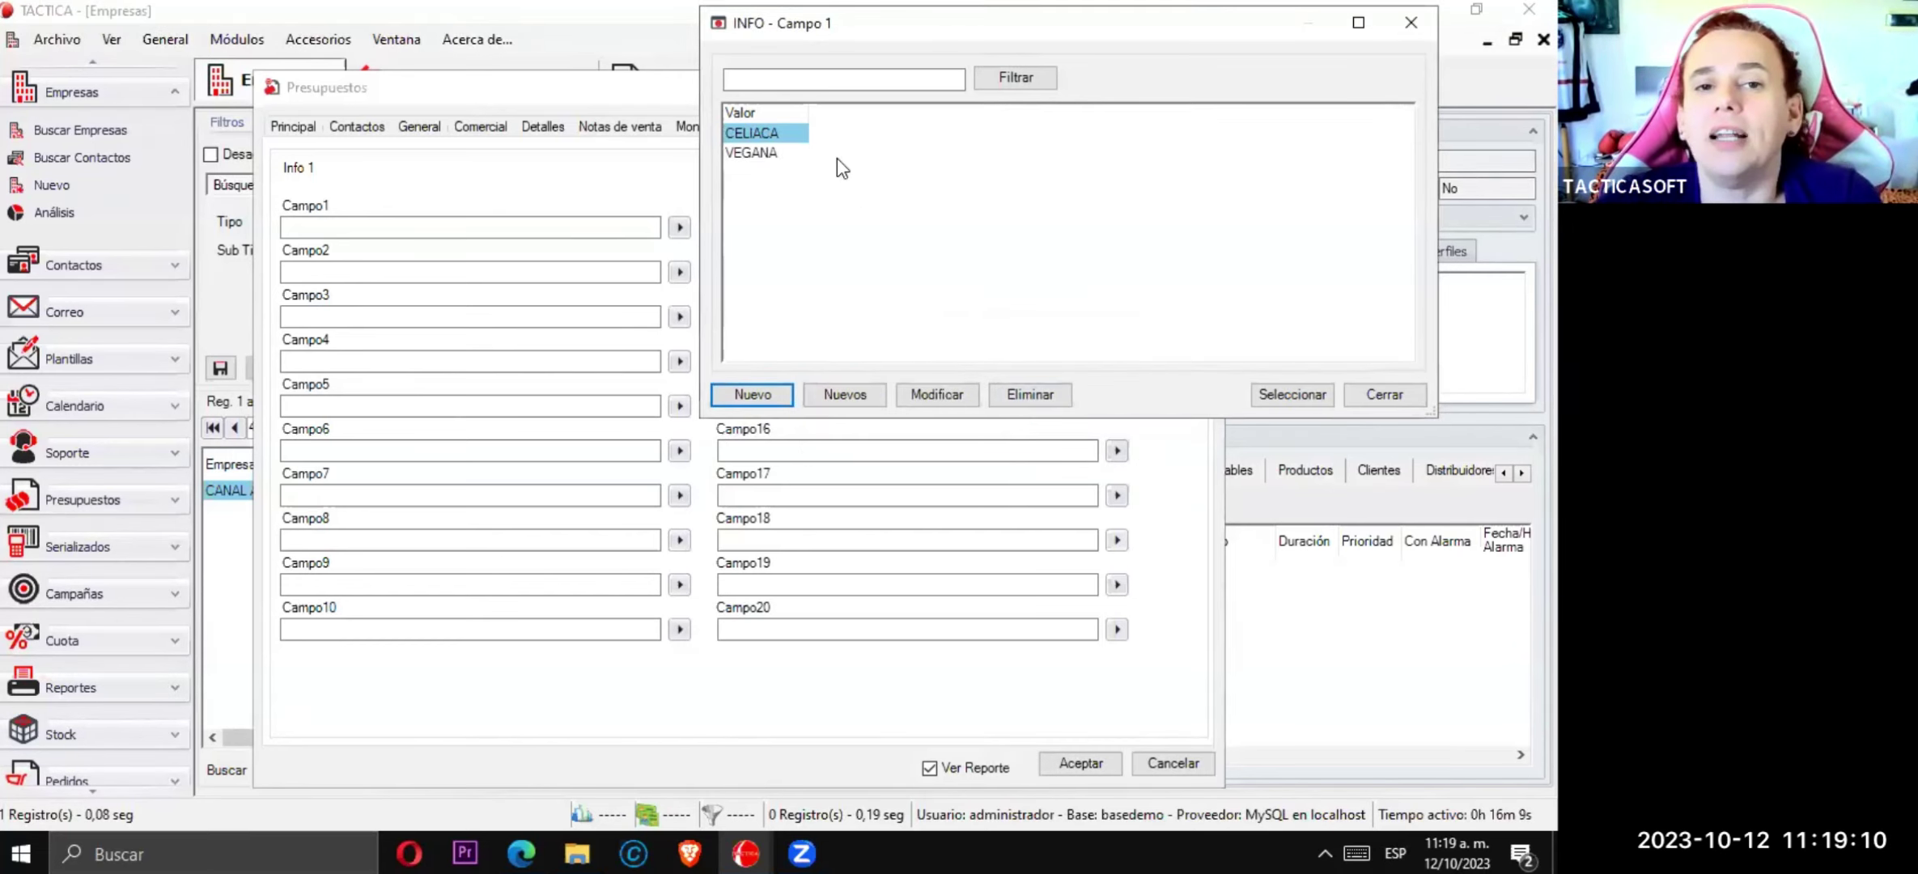
double_click(757, 130)
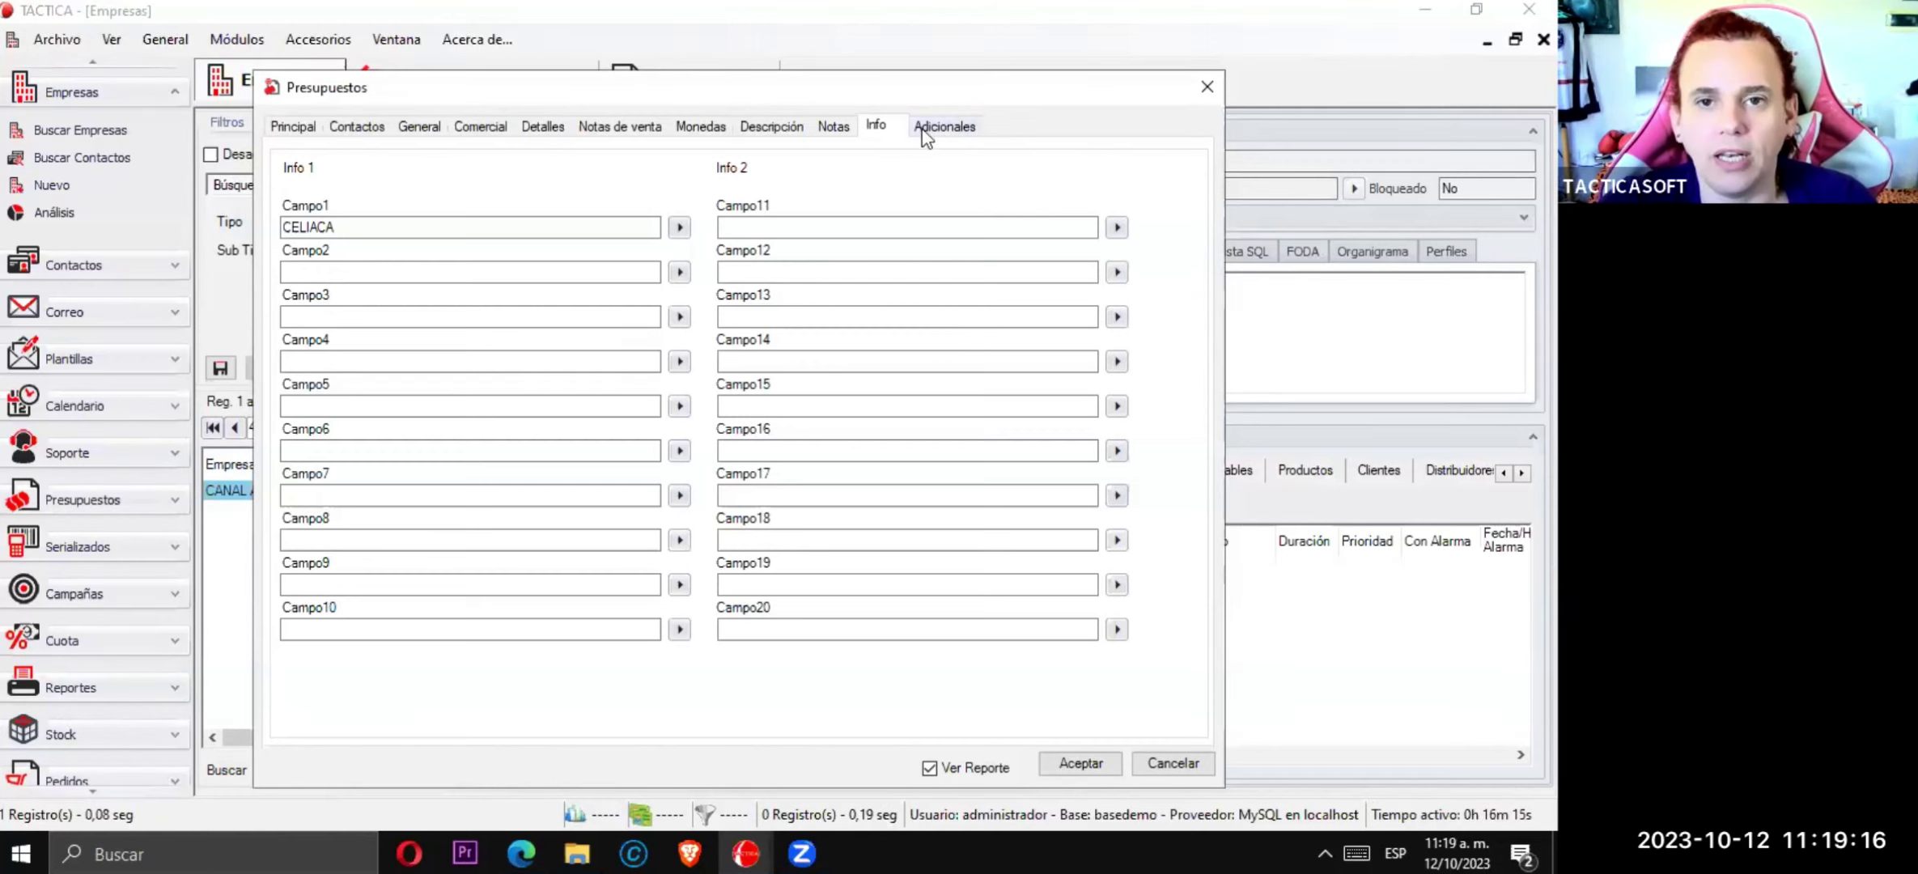
click(945, 126)
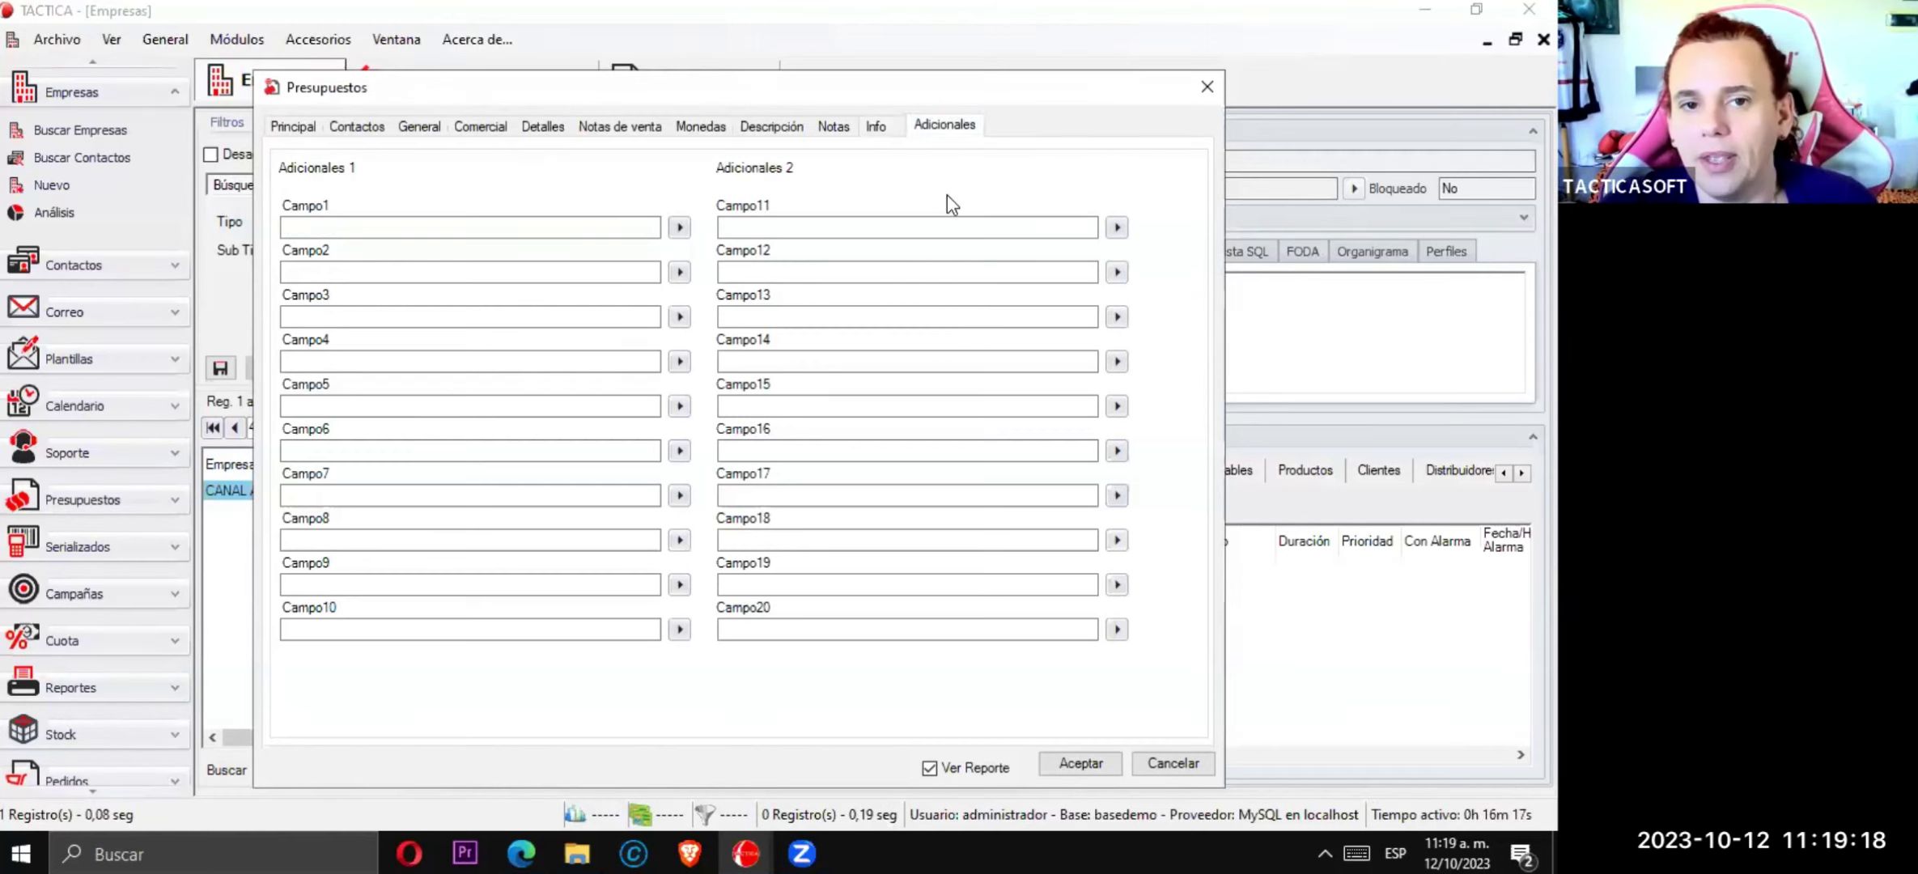
click(877, 127)
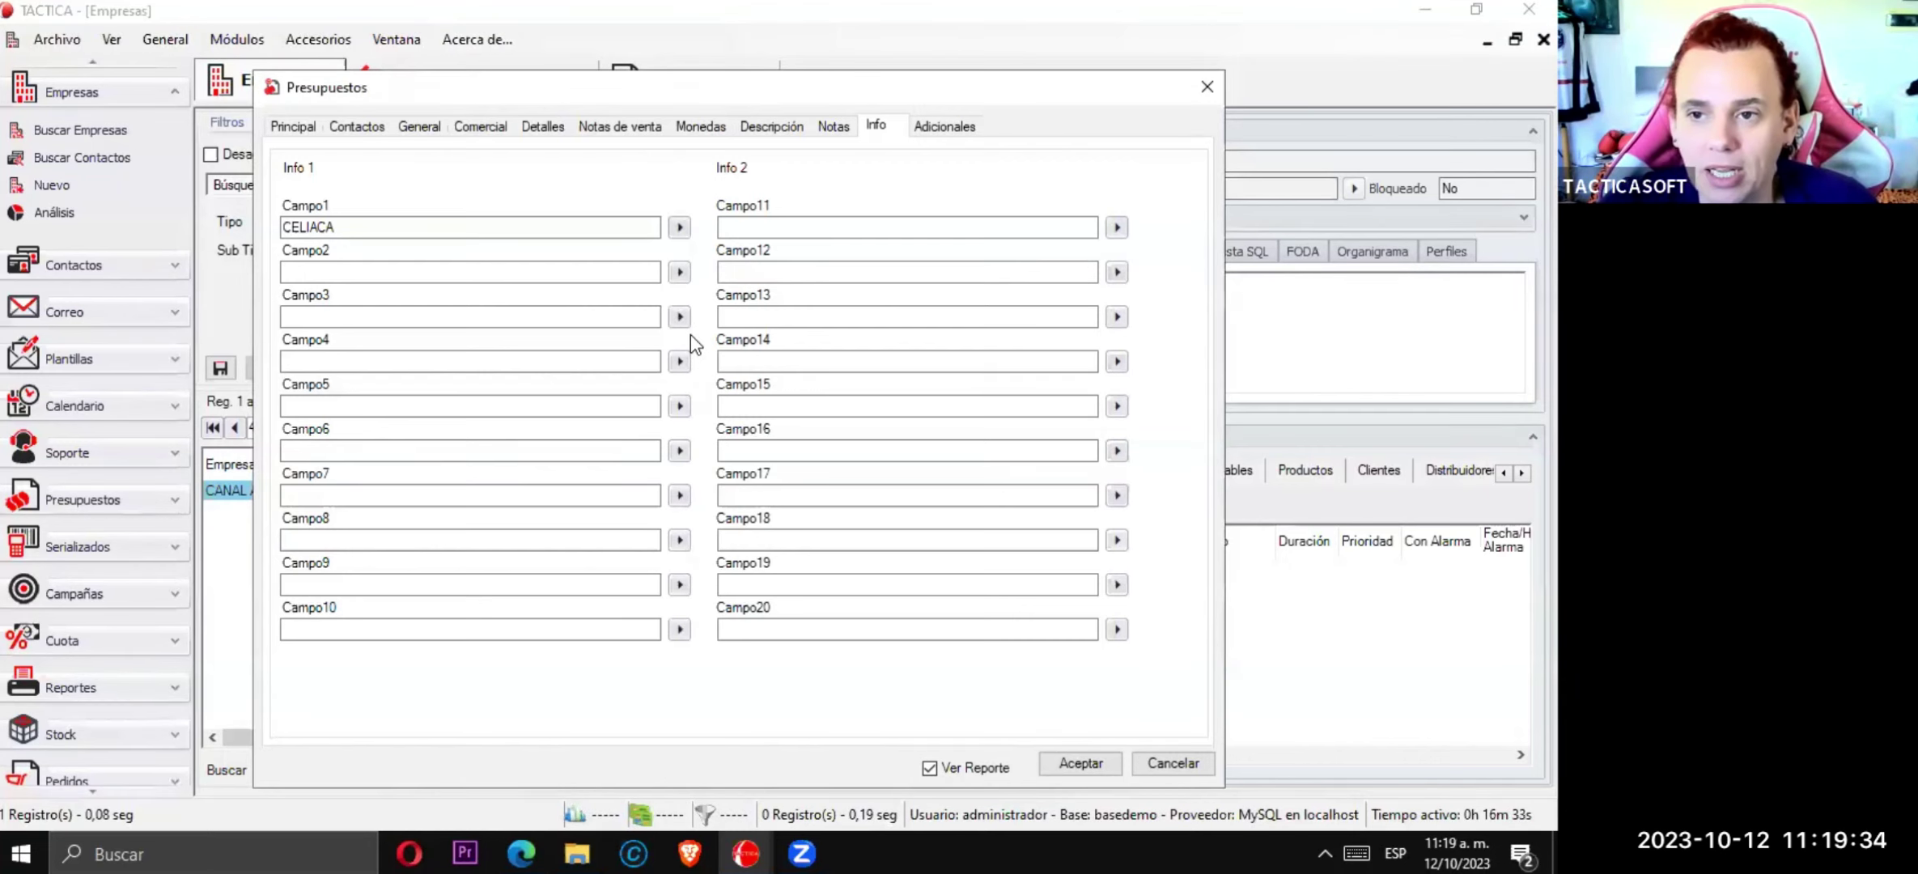
- Search the product matrix for GABIN and add GABINETE ESPECIAL to the quote's items
click(295, 128)
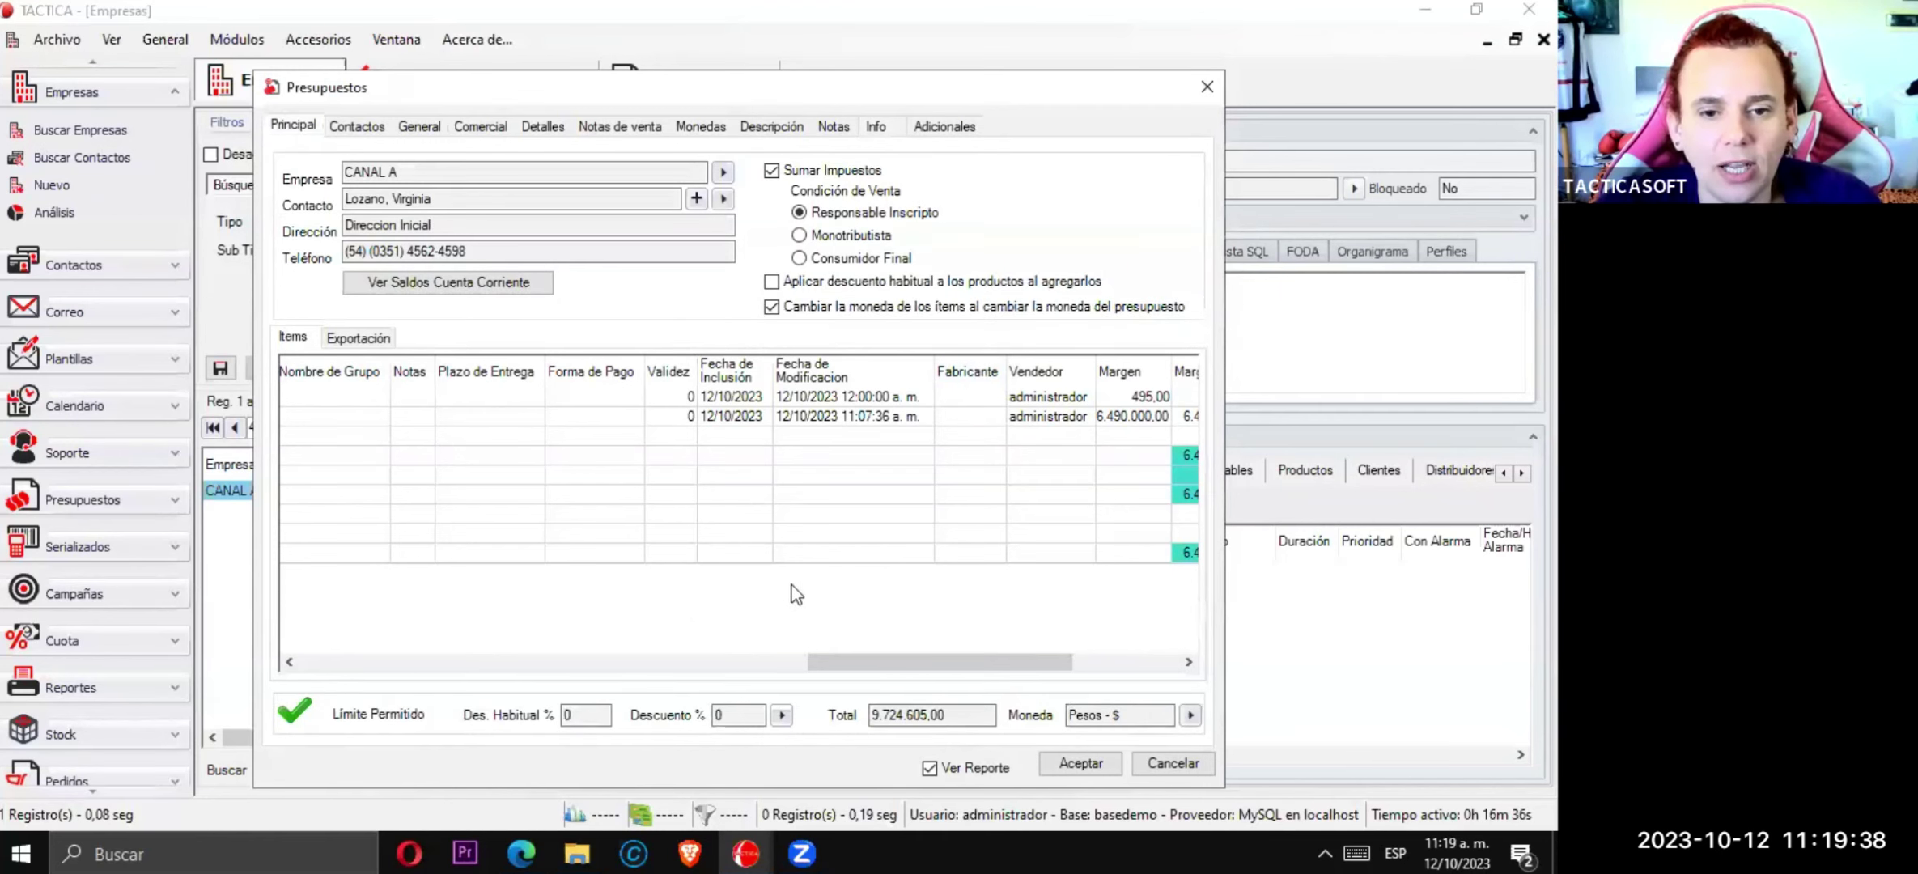
right_click(444, 452)
click(526, 377)
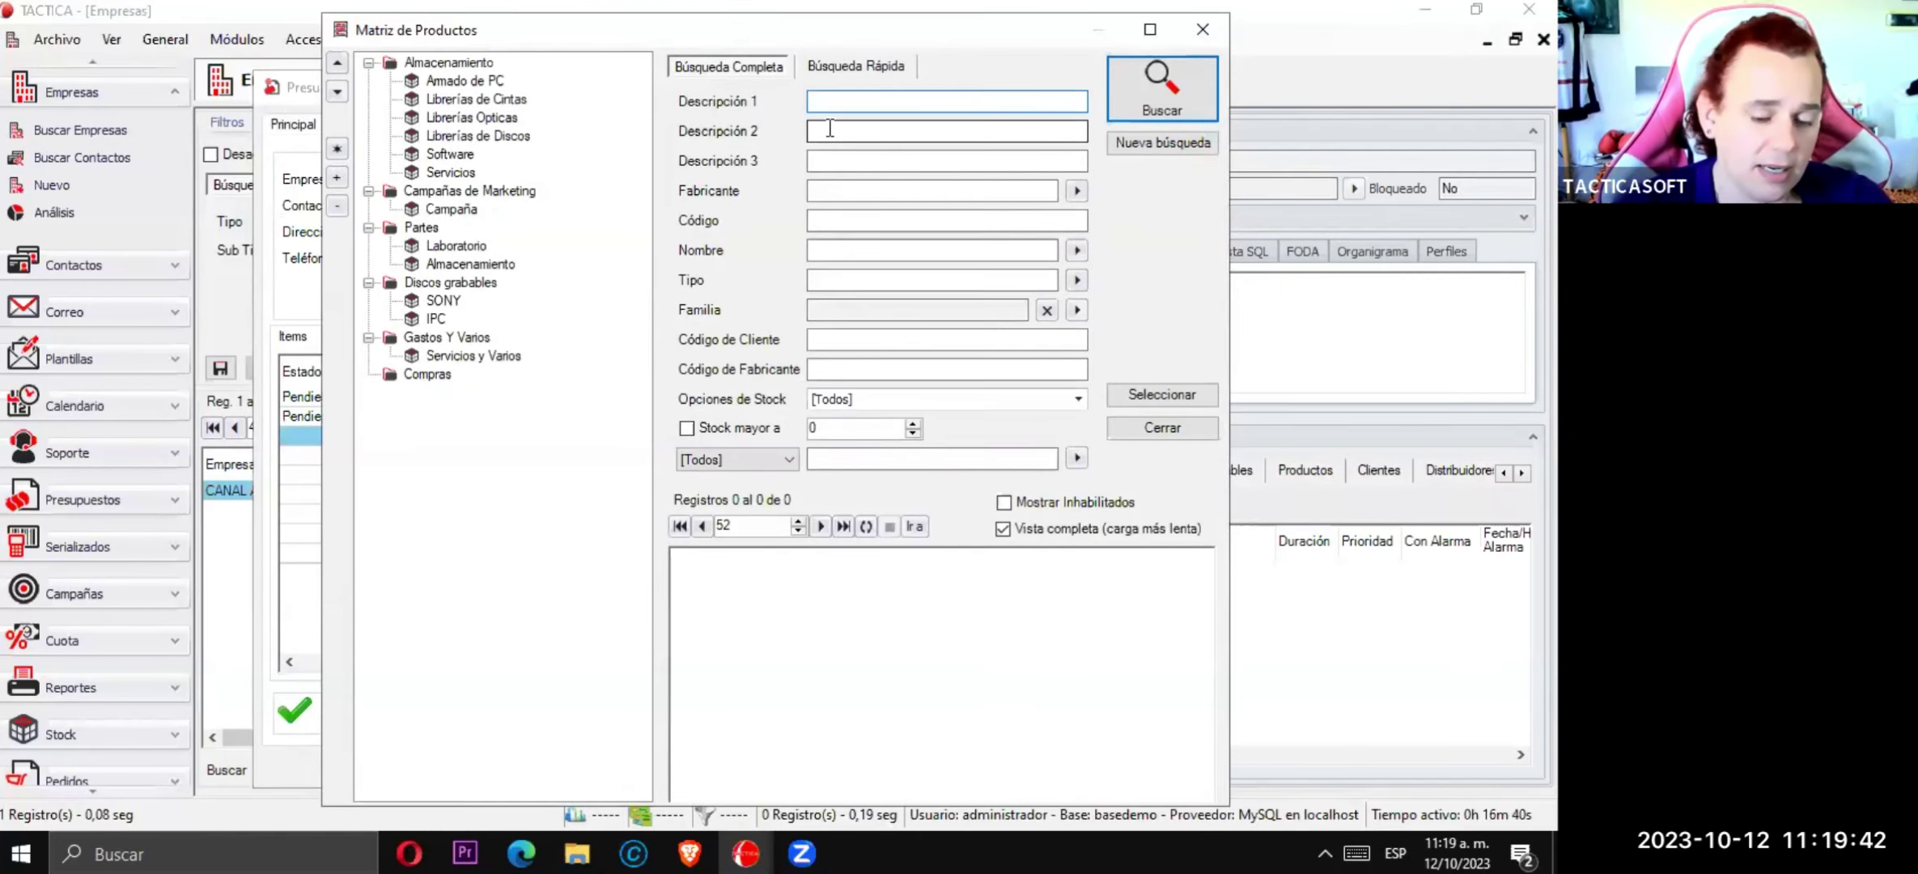
text(GABIN)
key(Return)
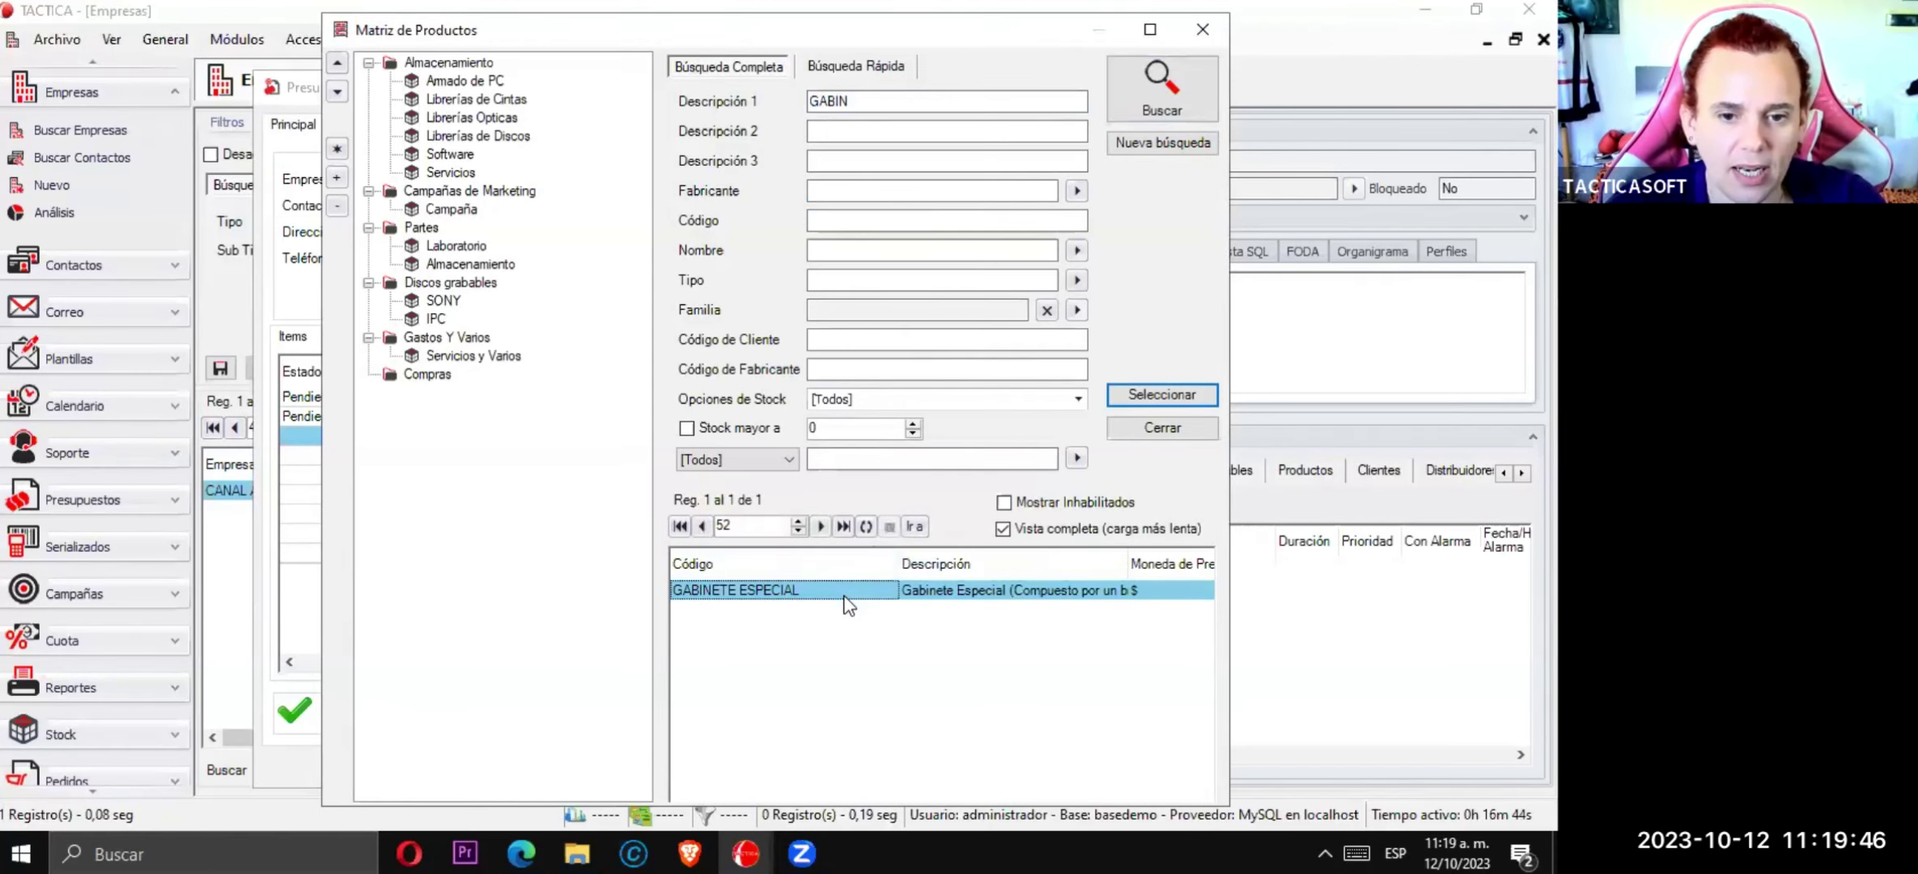
double_click(844, 596)
click(905, 743)
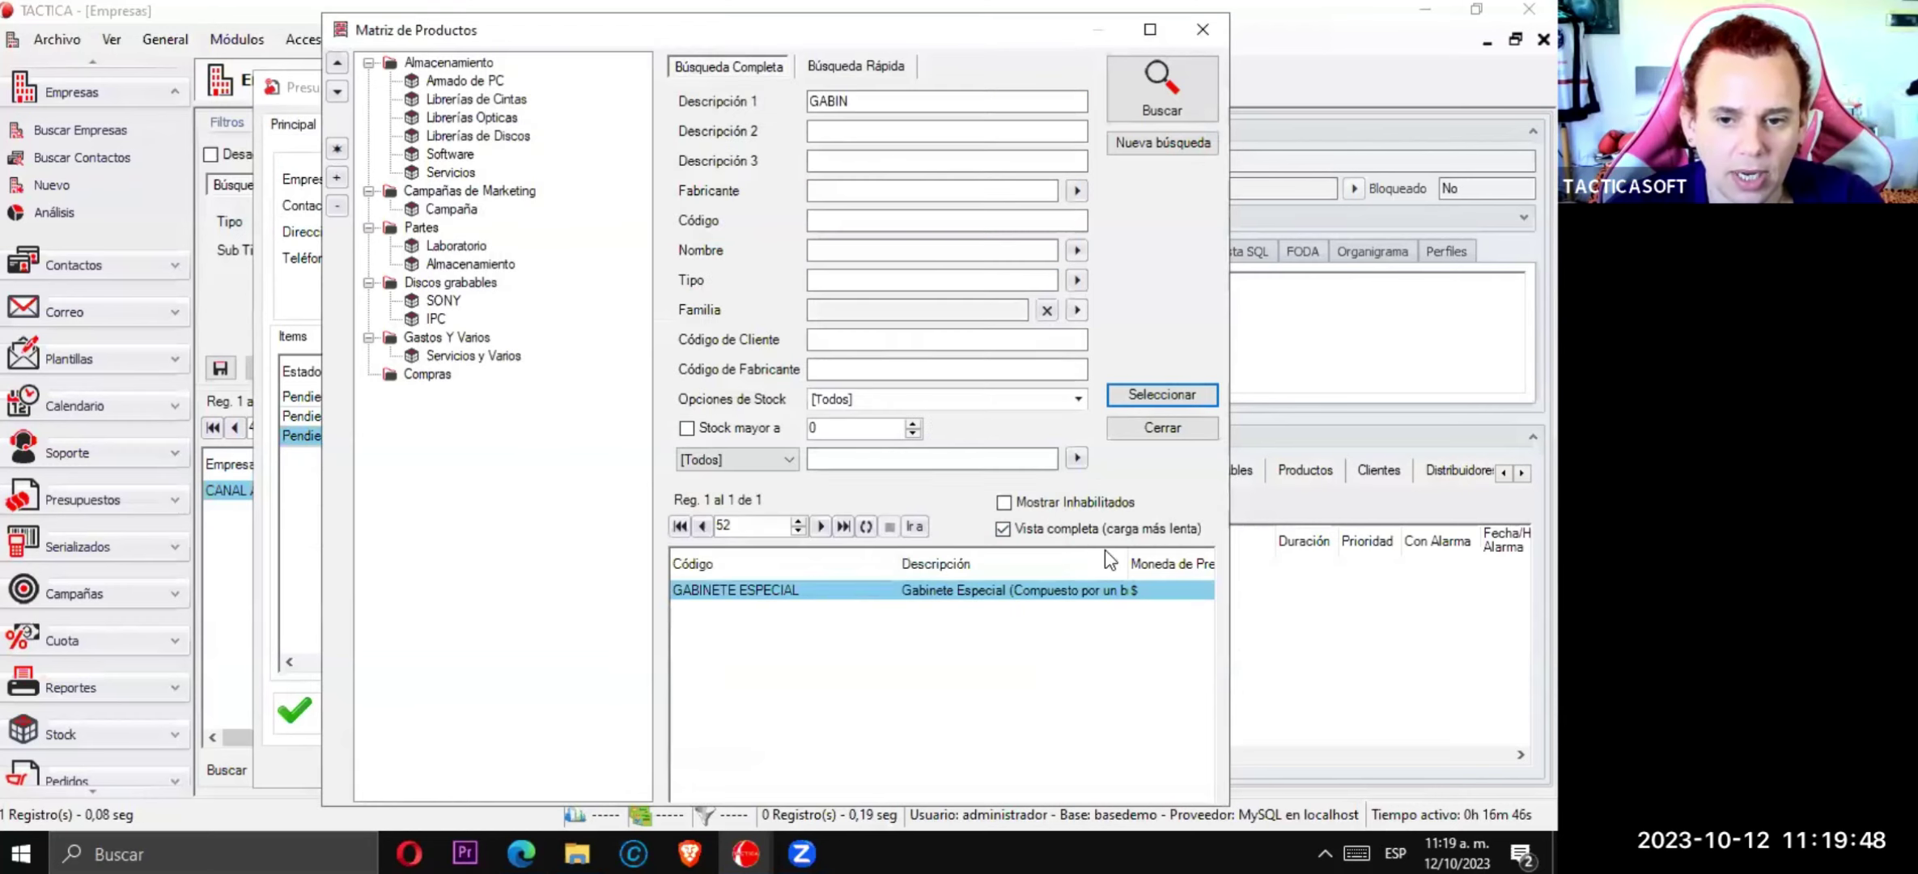
click(1162, 427)
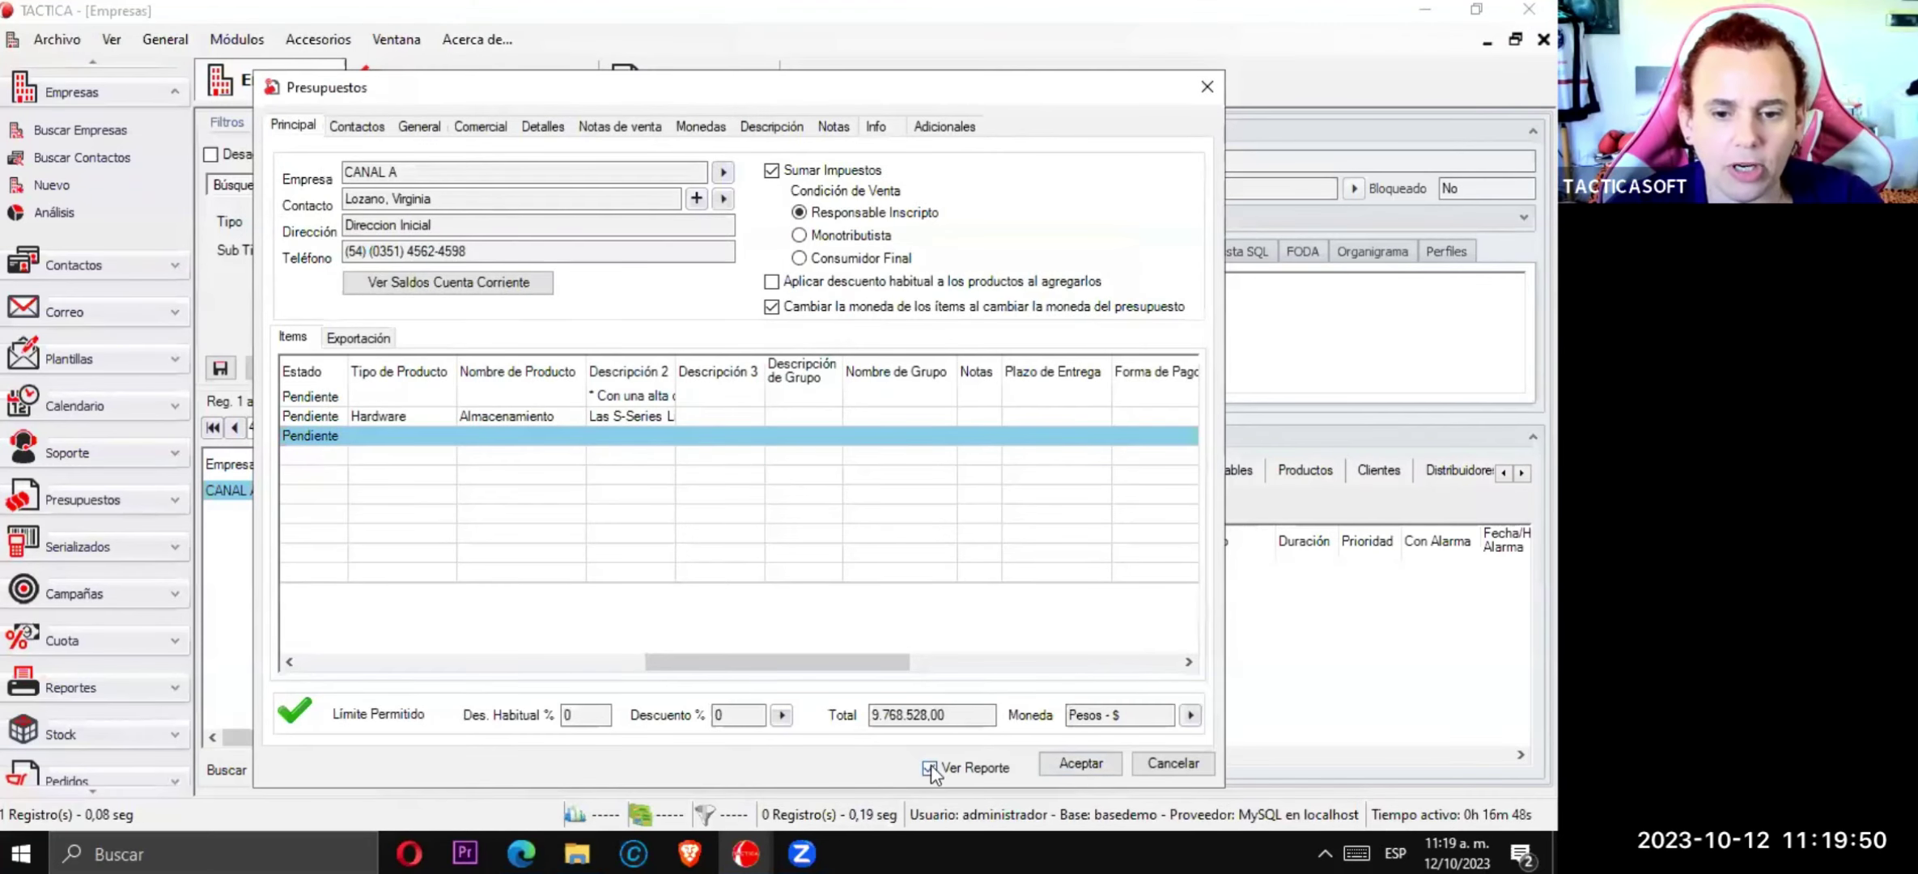
- Save the quote and preview its Presupuesto con Imágenes report without printing it
click(1083, 763)
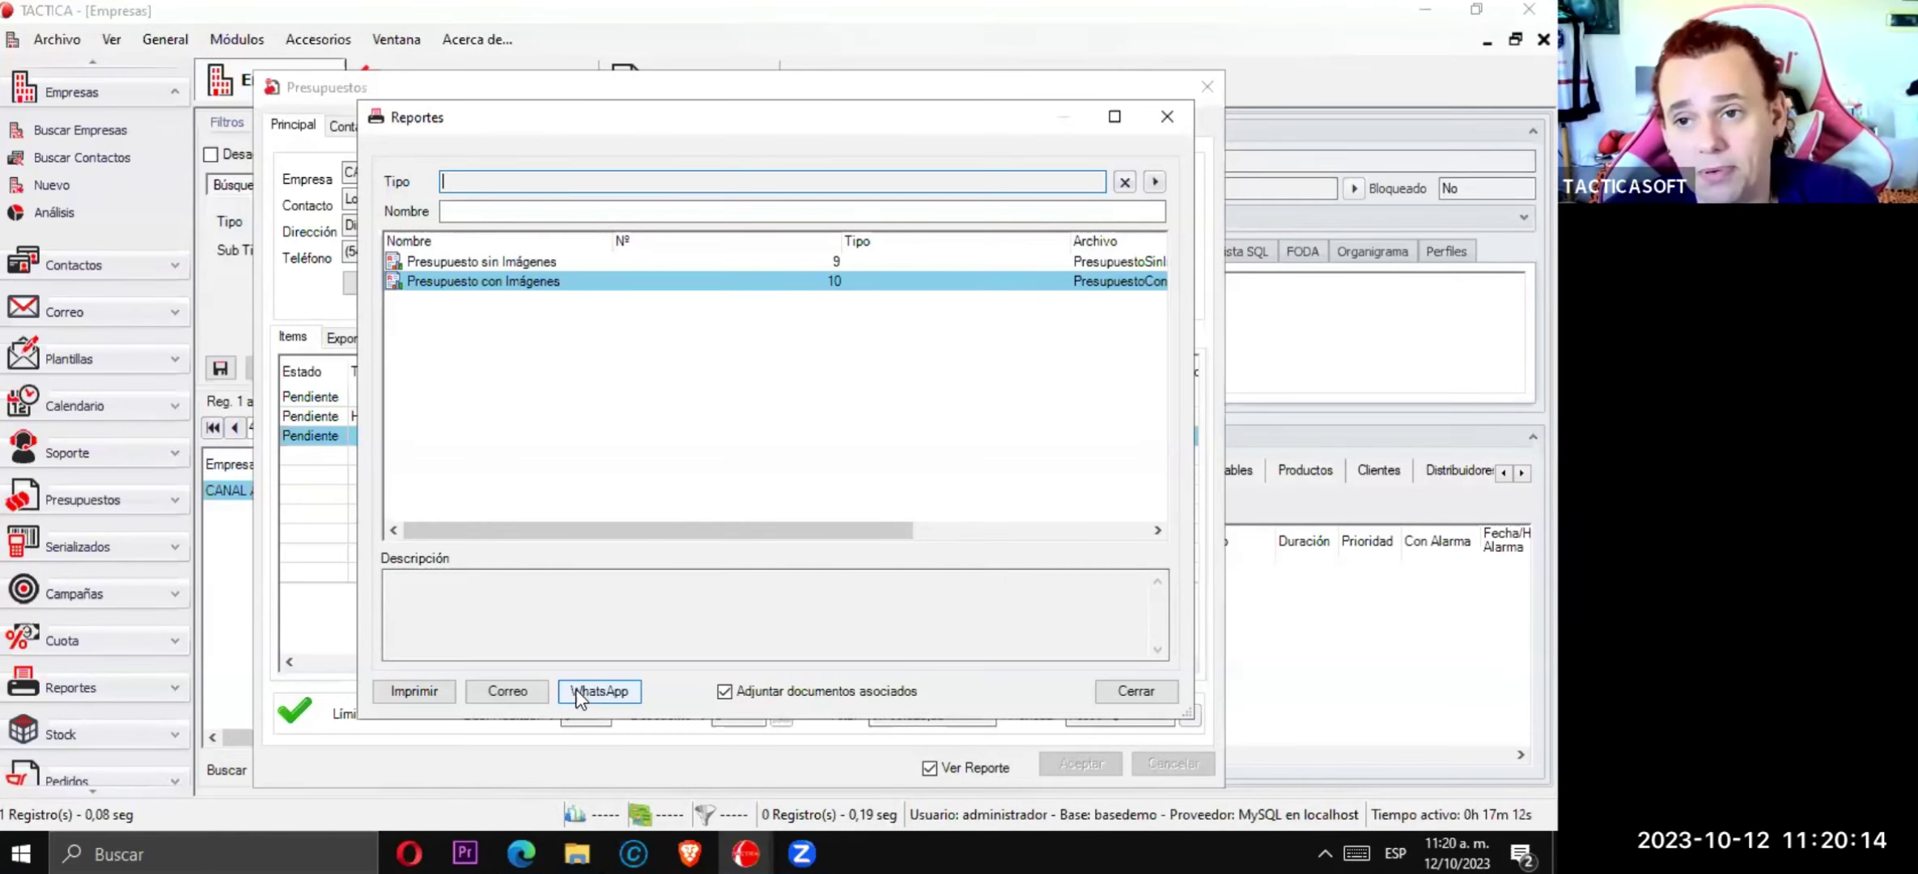
click(446, 694)
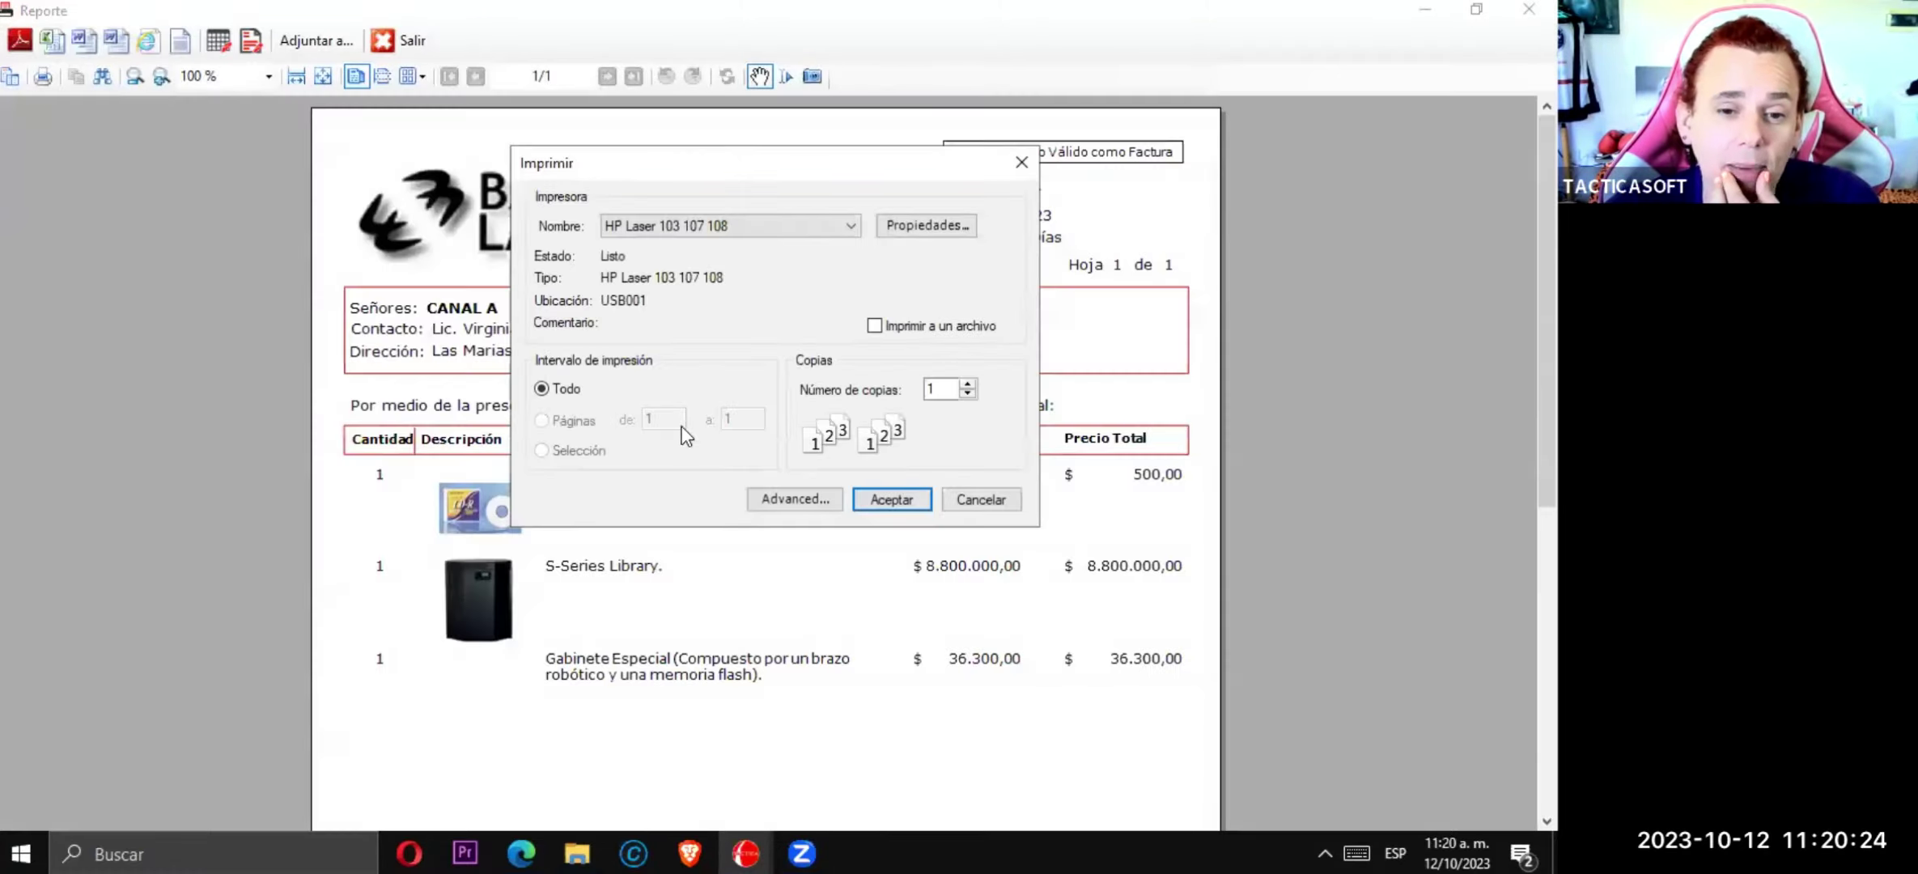
click(971, 495)
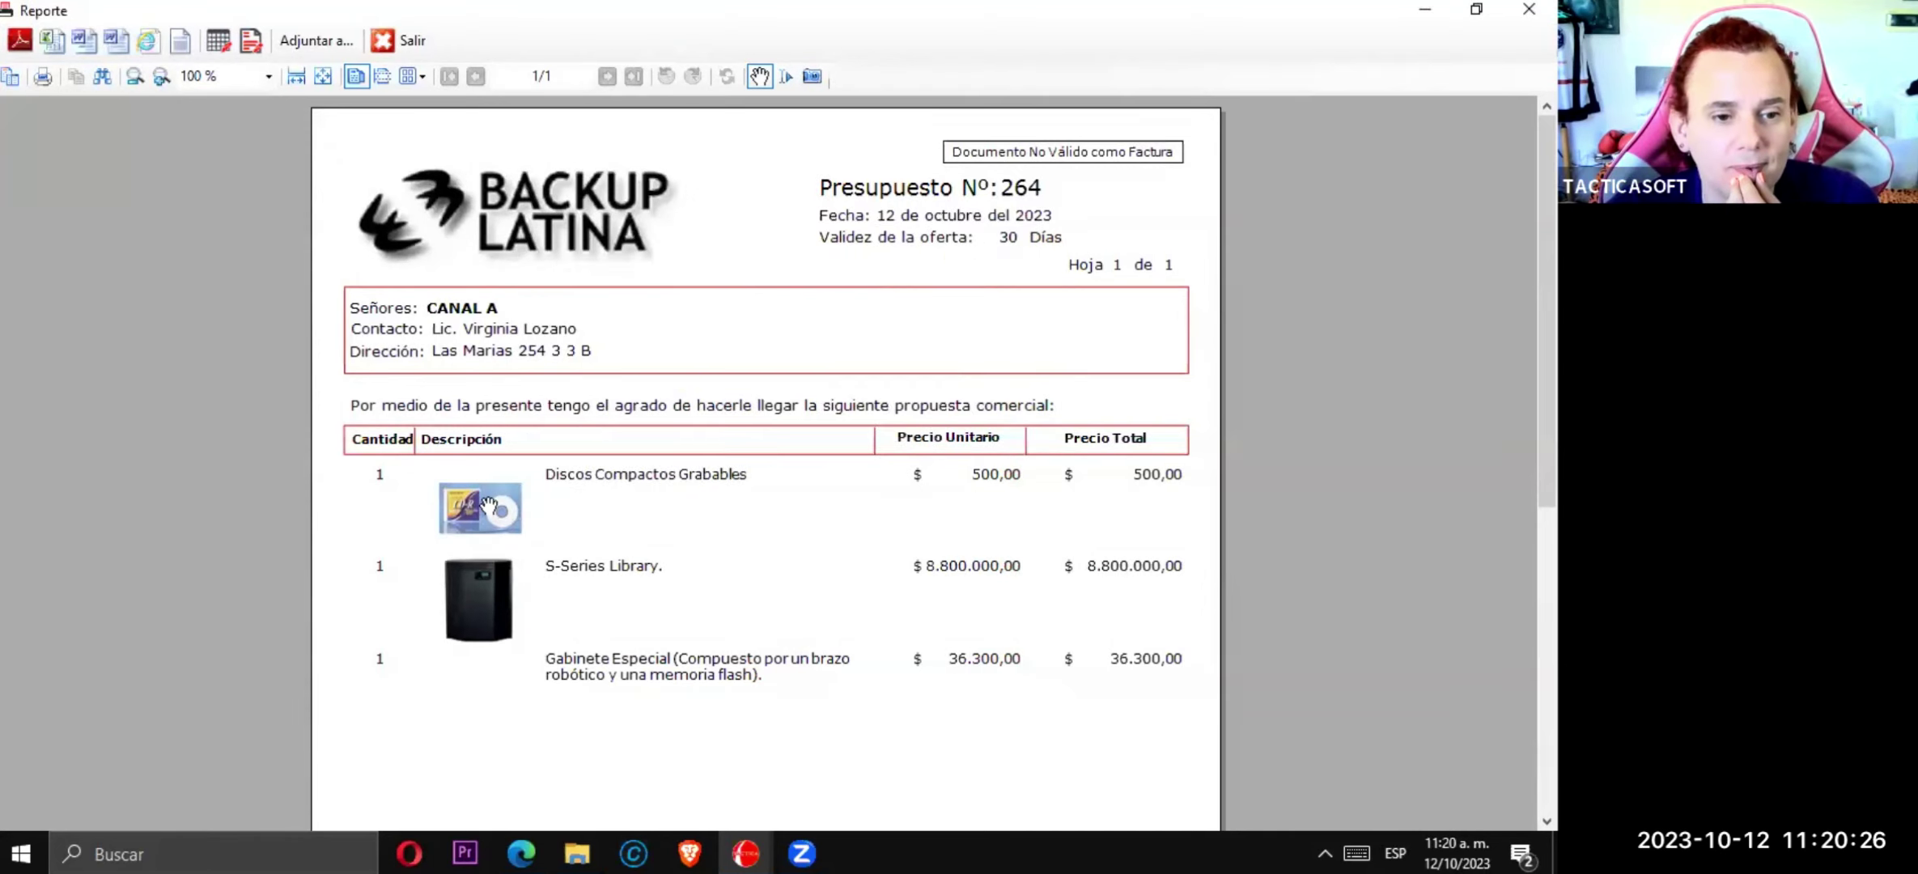
- Examine the quote report's items, totals, commercial conditions and signature, and close the report
scroll(574, 462, down, 3)
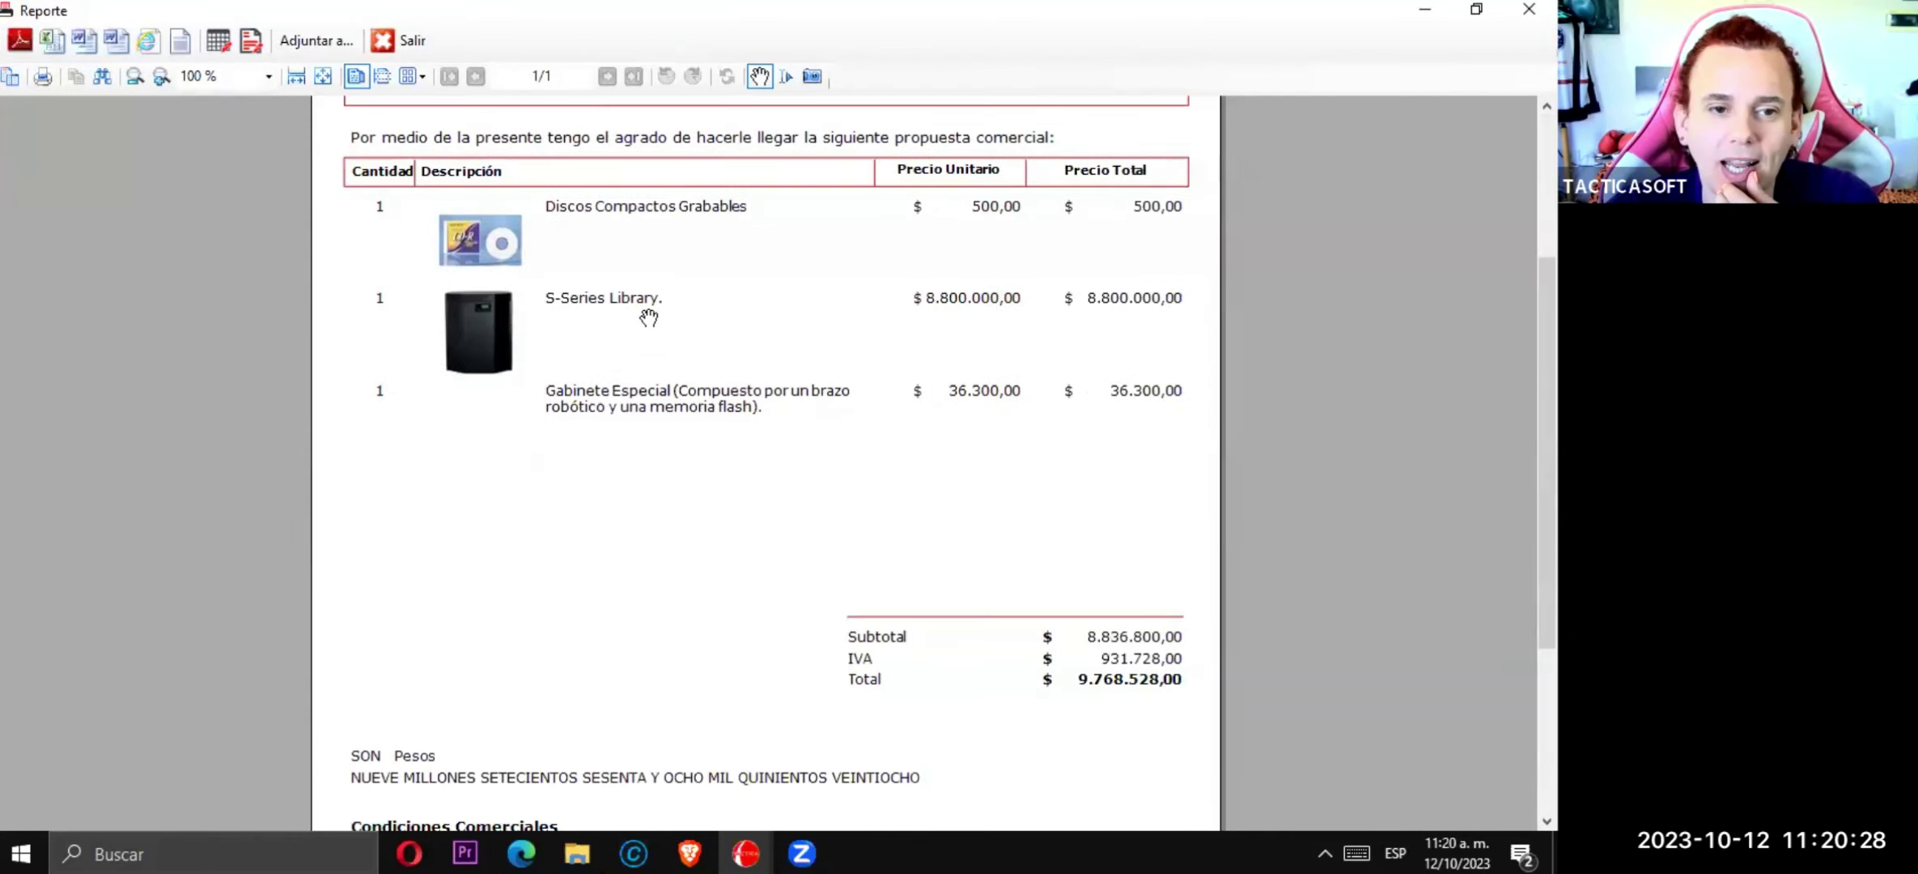
scroll(882, 634, down, 3)
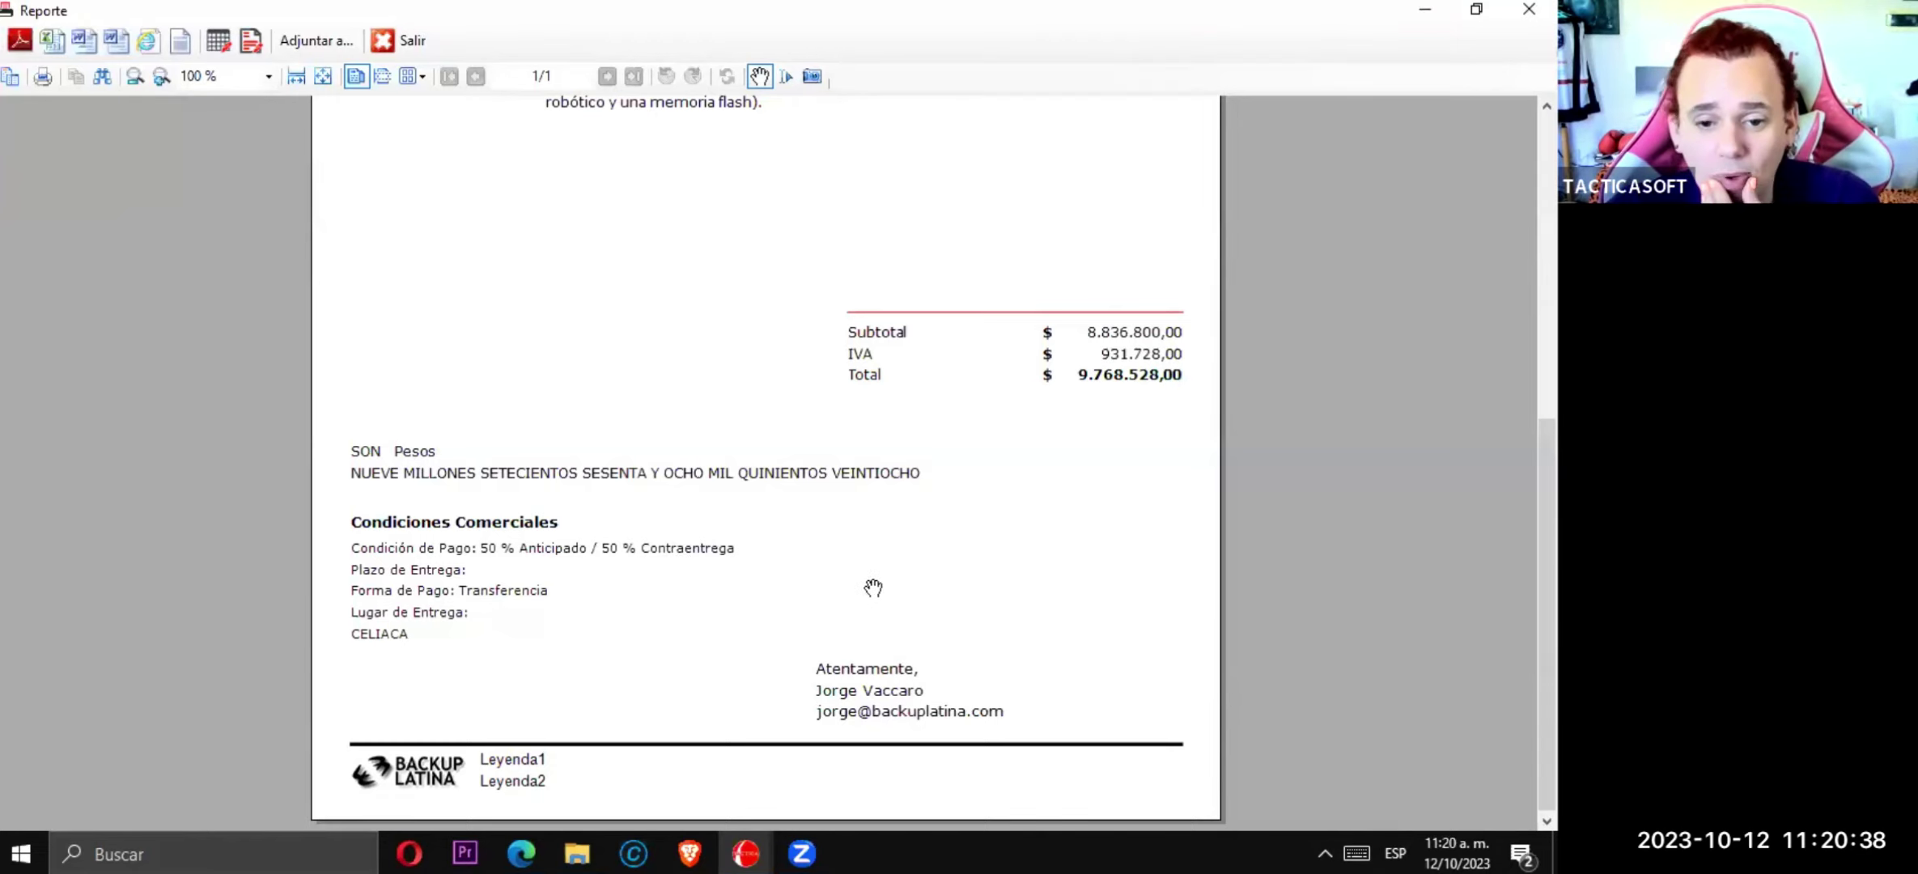
scroll(1012, 641, up, 10)
scroll(1012, 641, down, 10)
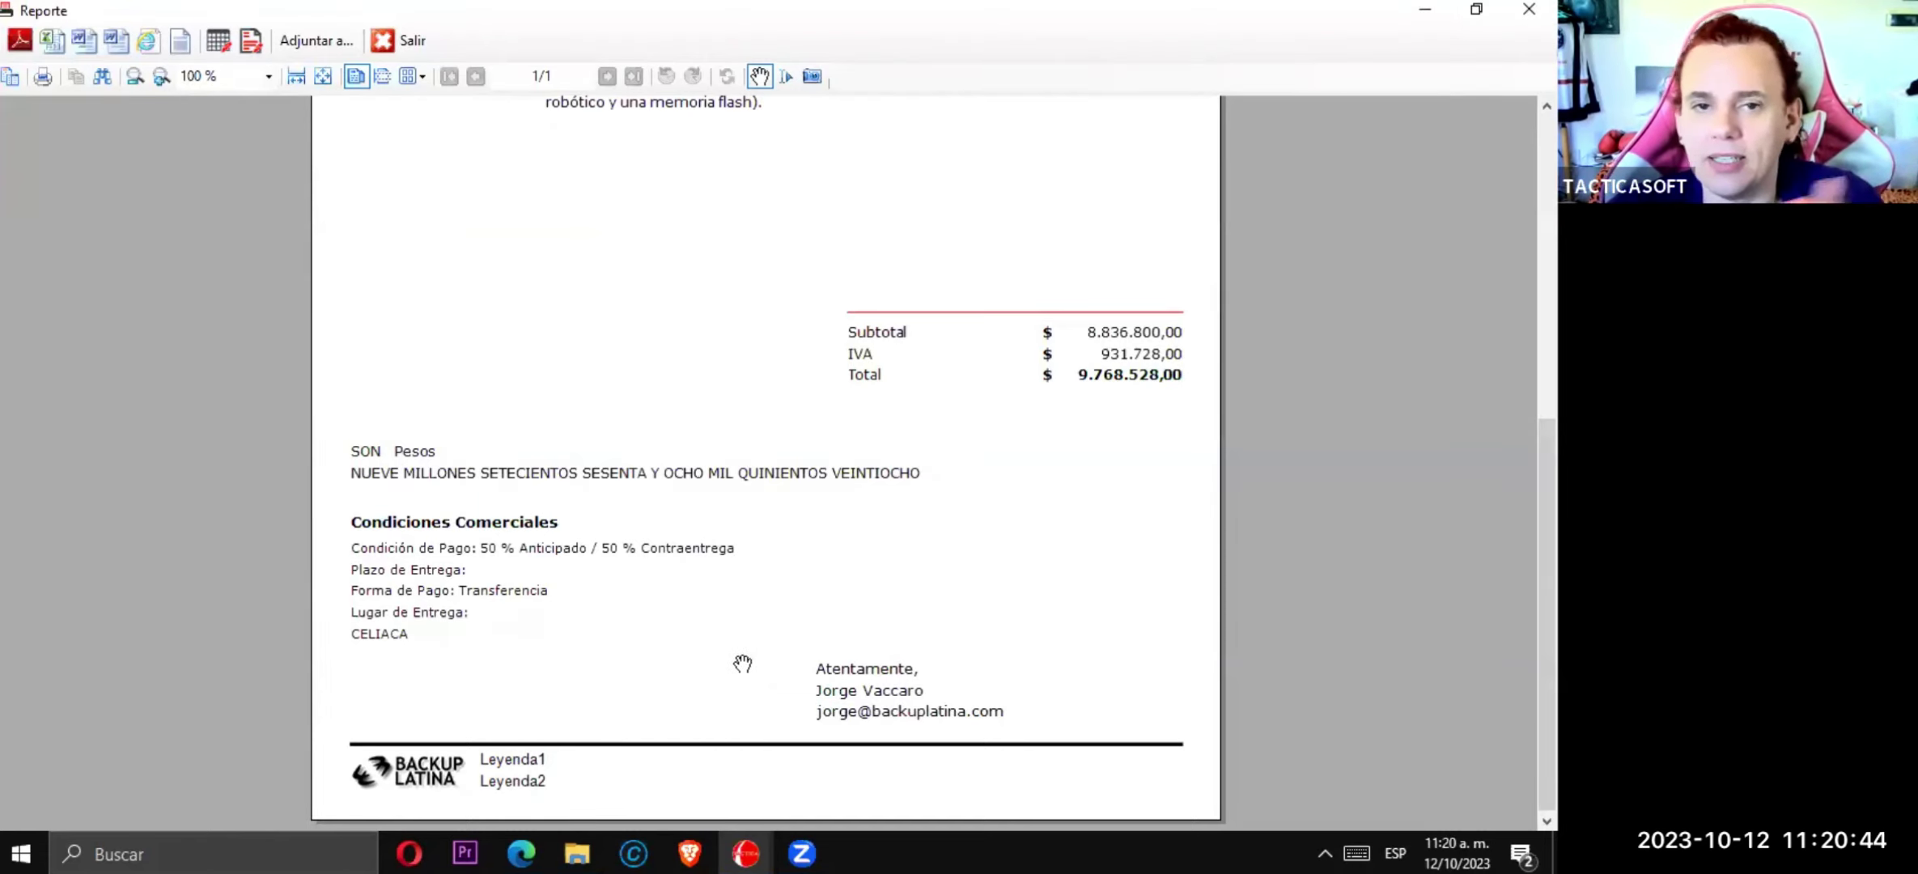
scroll(742, 663, up, 8)
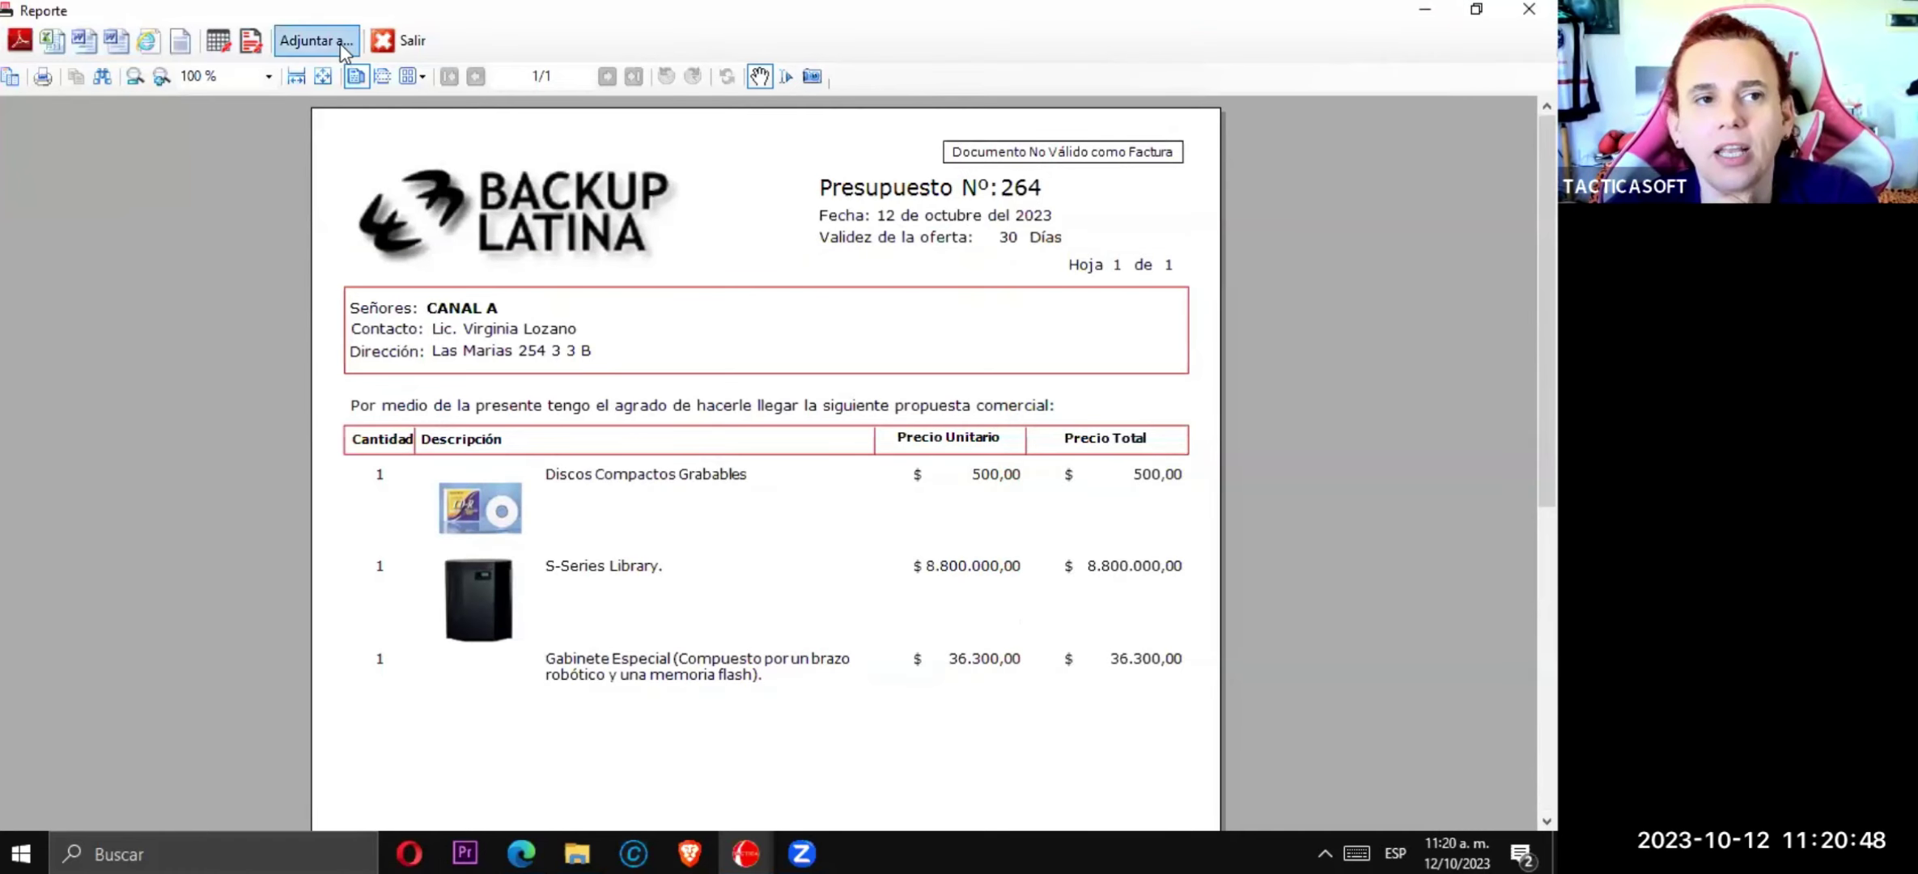
key(super+Down)
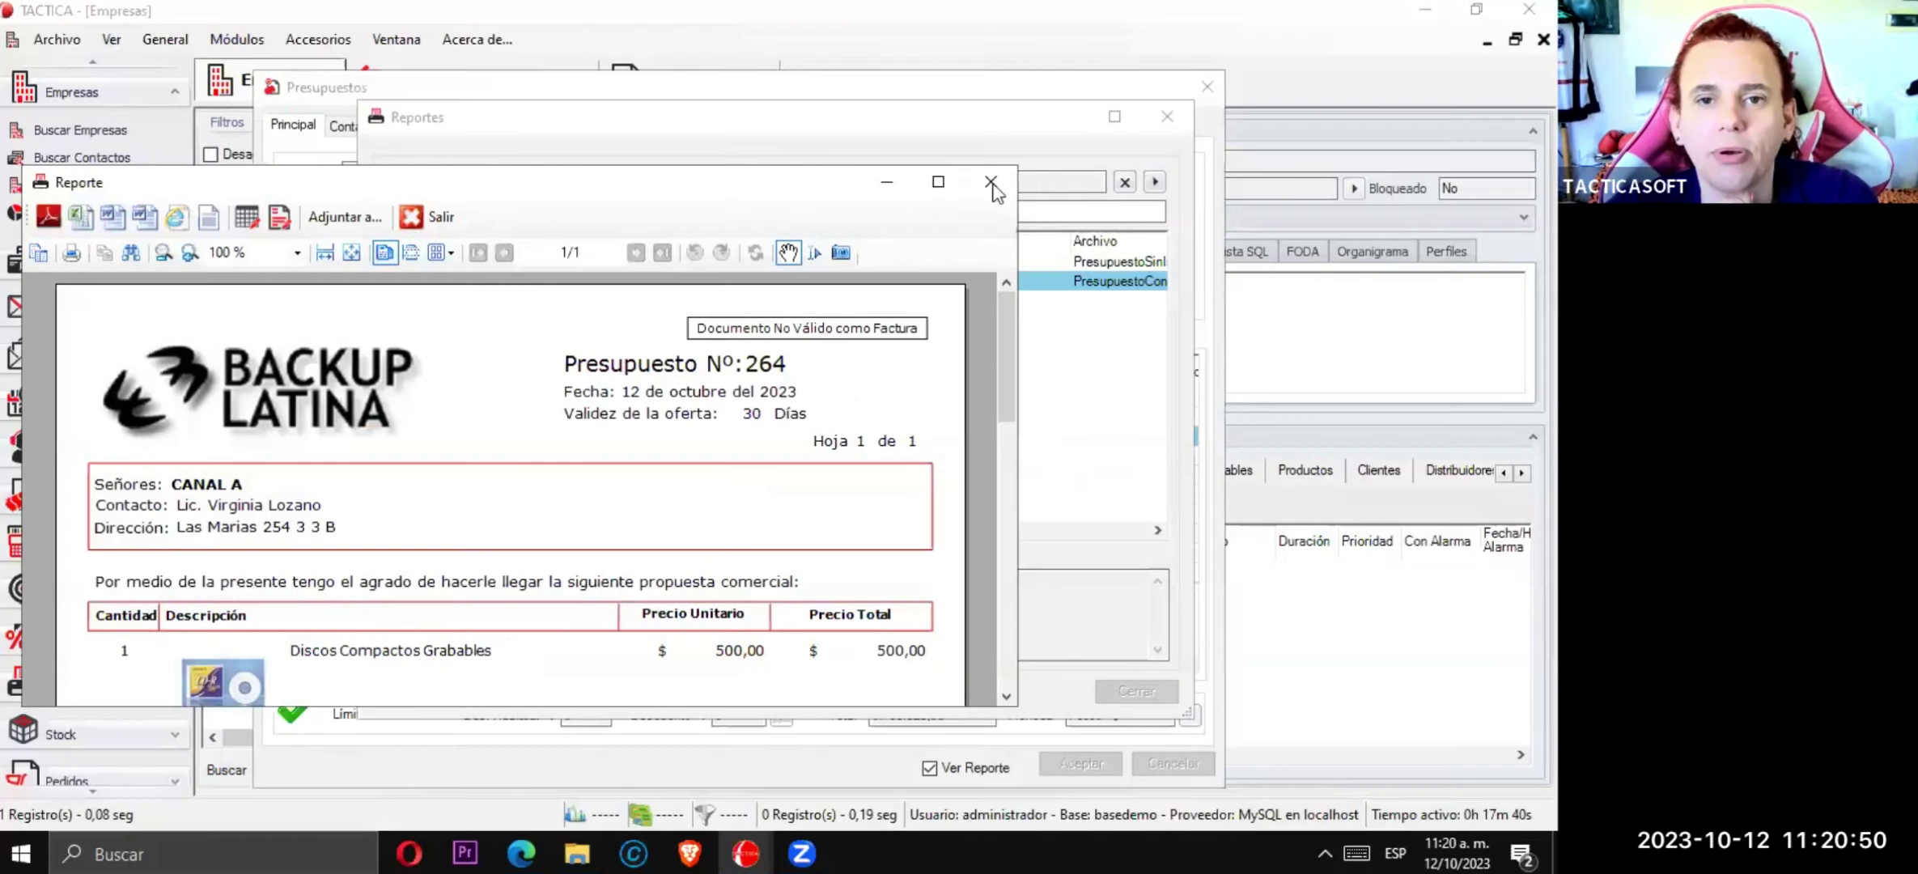
click(990, 183)
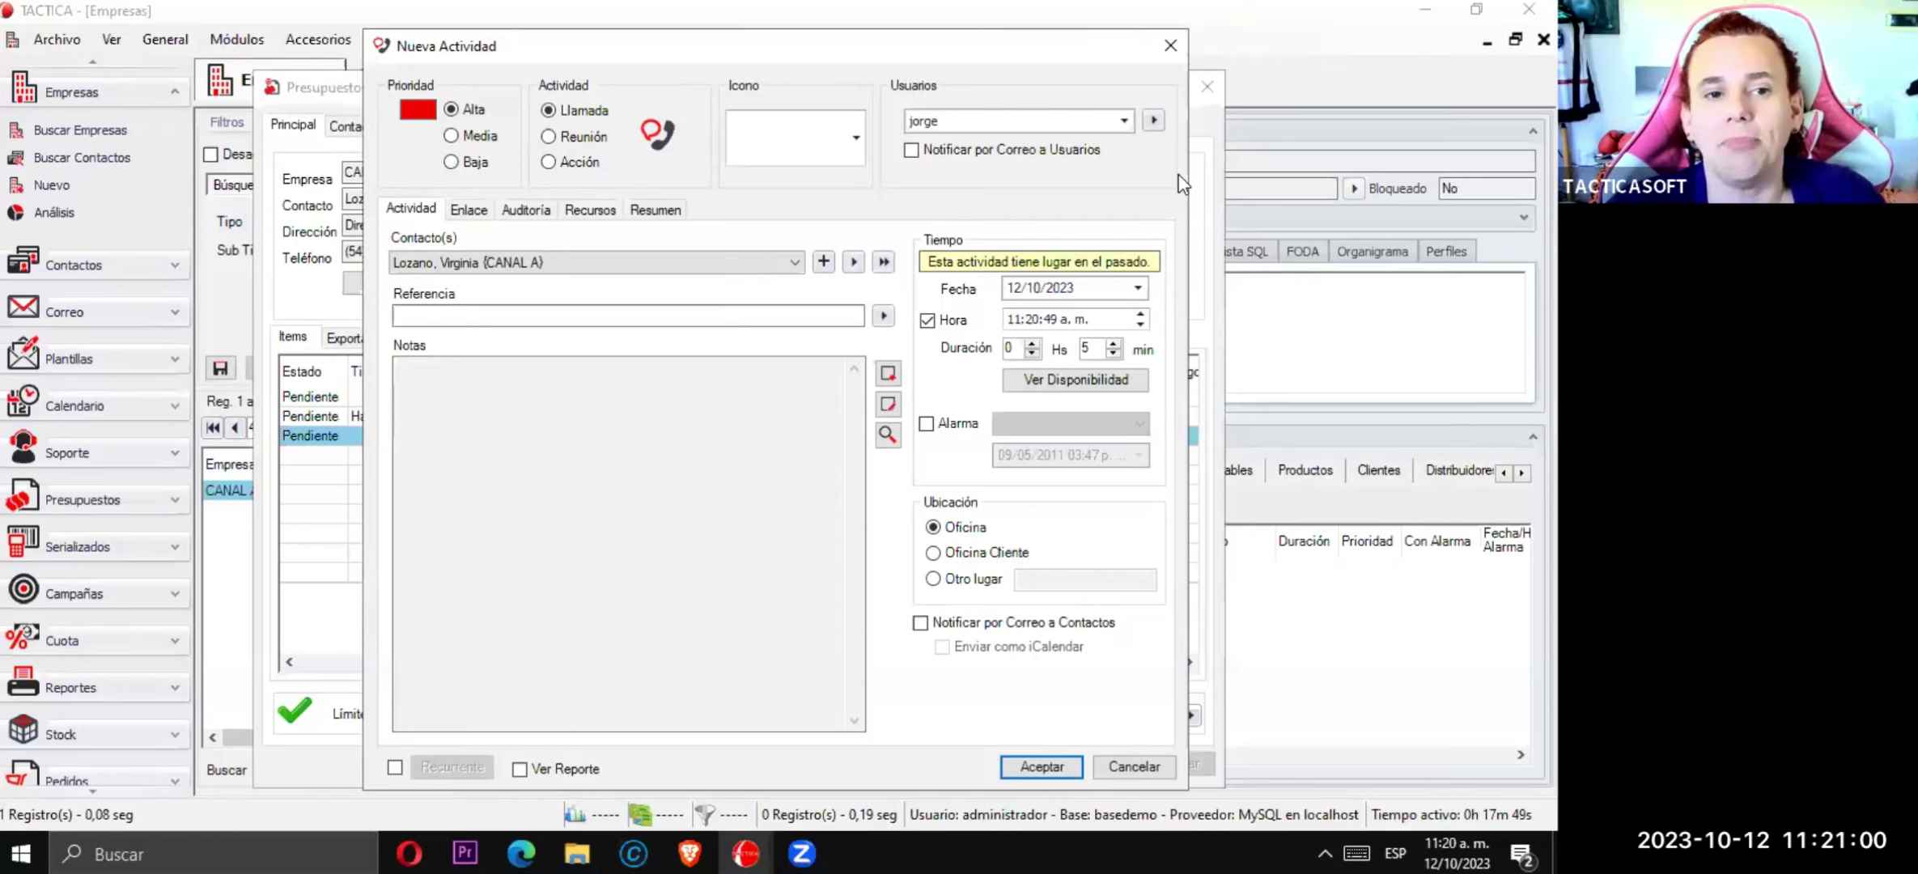
- Set the reference of the new follow-up call activity to Seguimiento Comercial, keeping the CANAL A contact
click(796, 263)
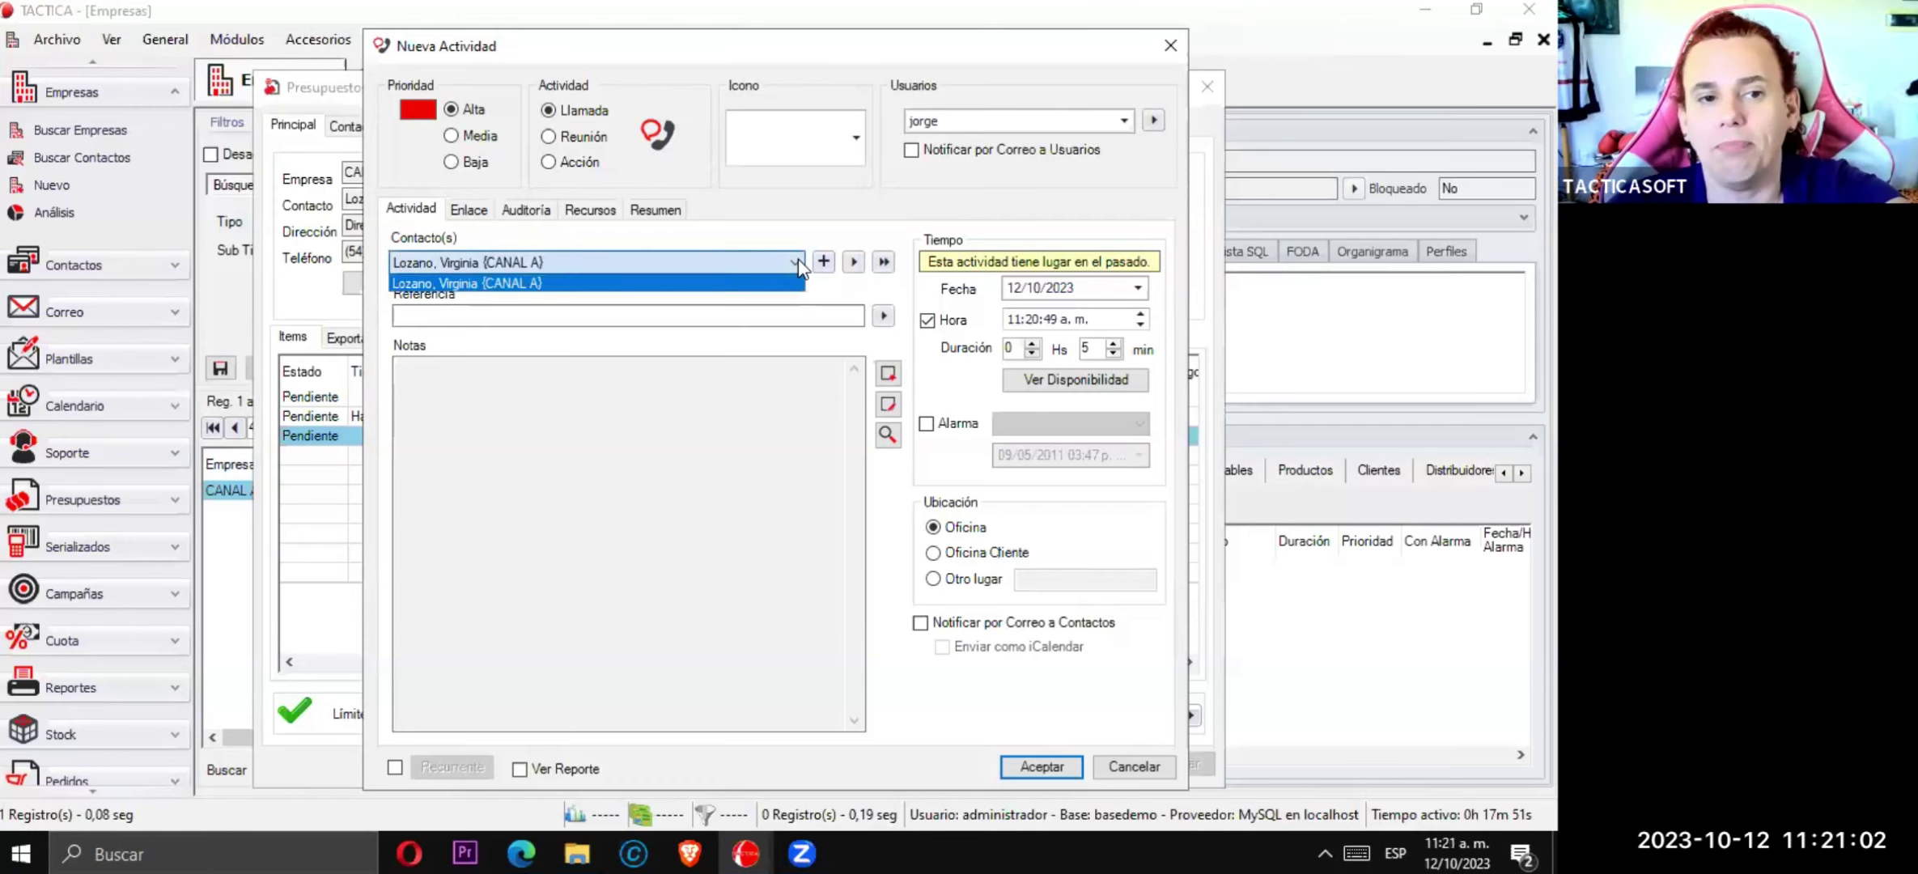
click(798, 261)
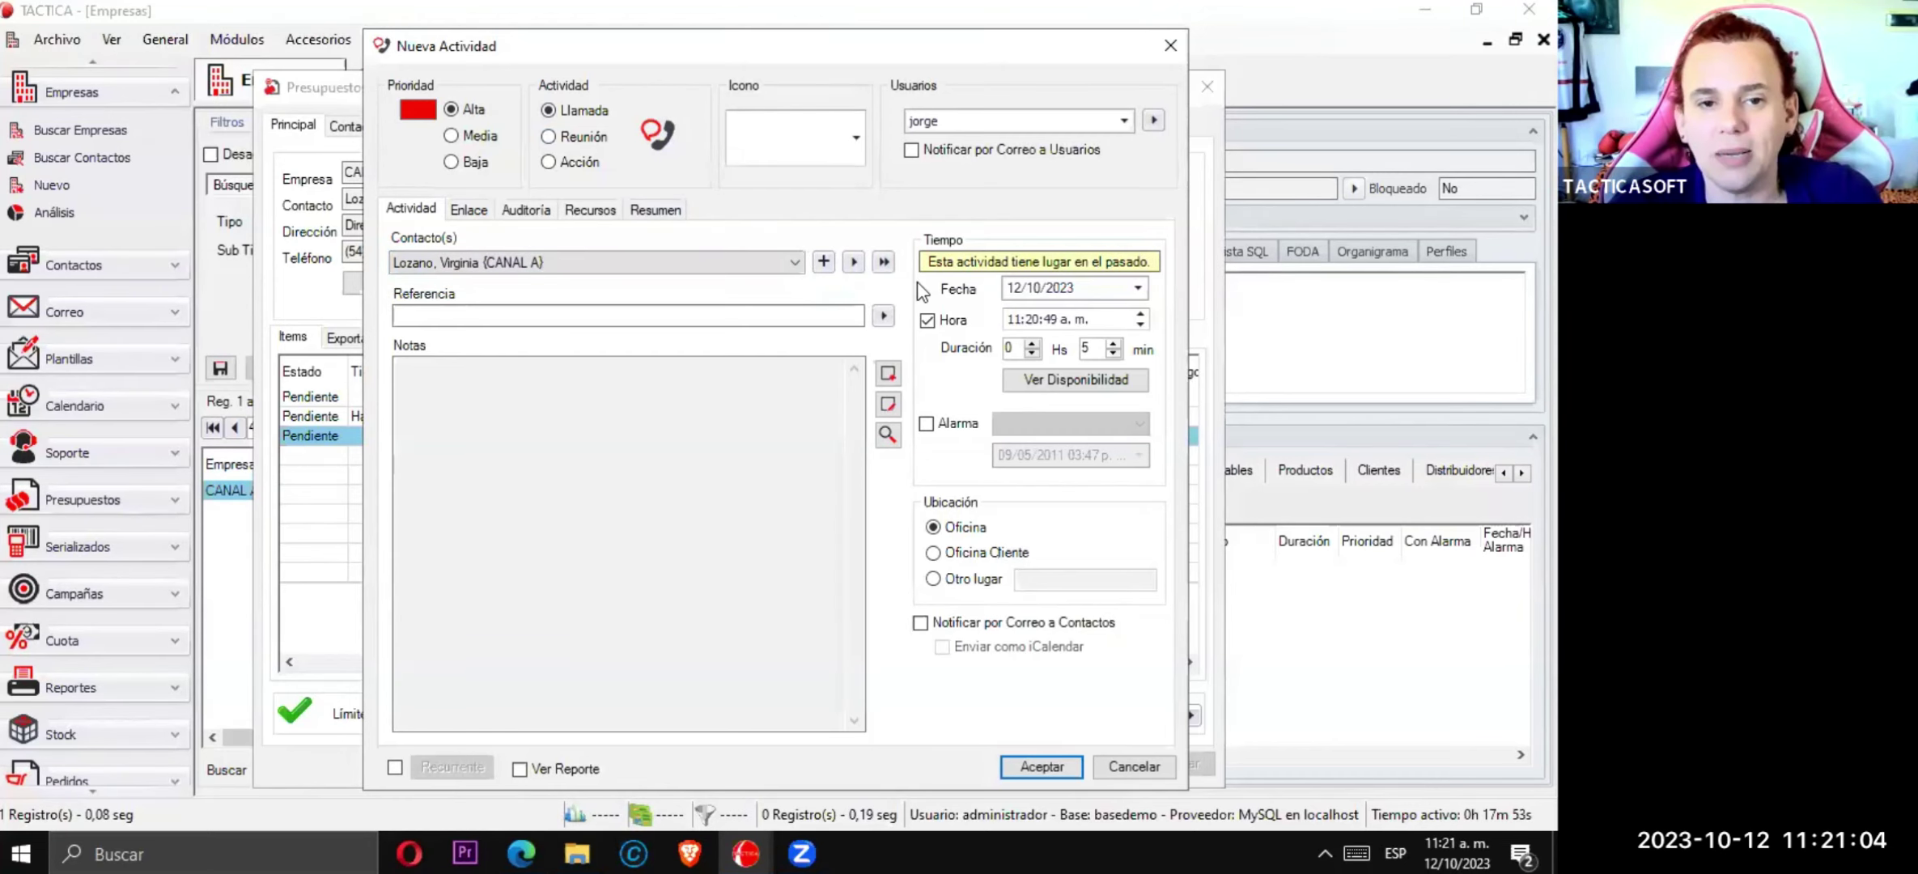
click(883, 316)
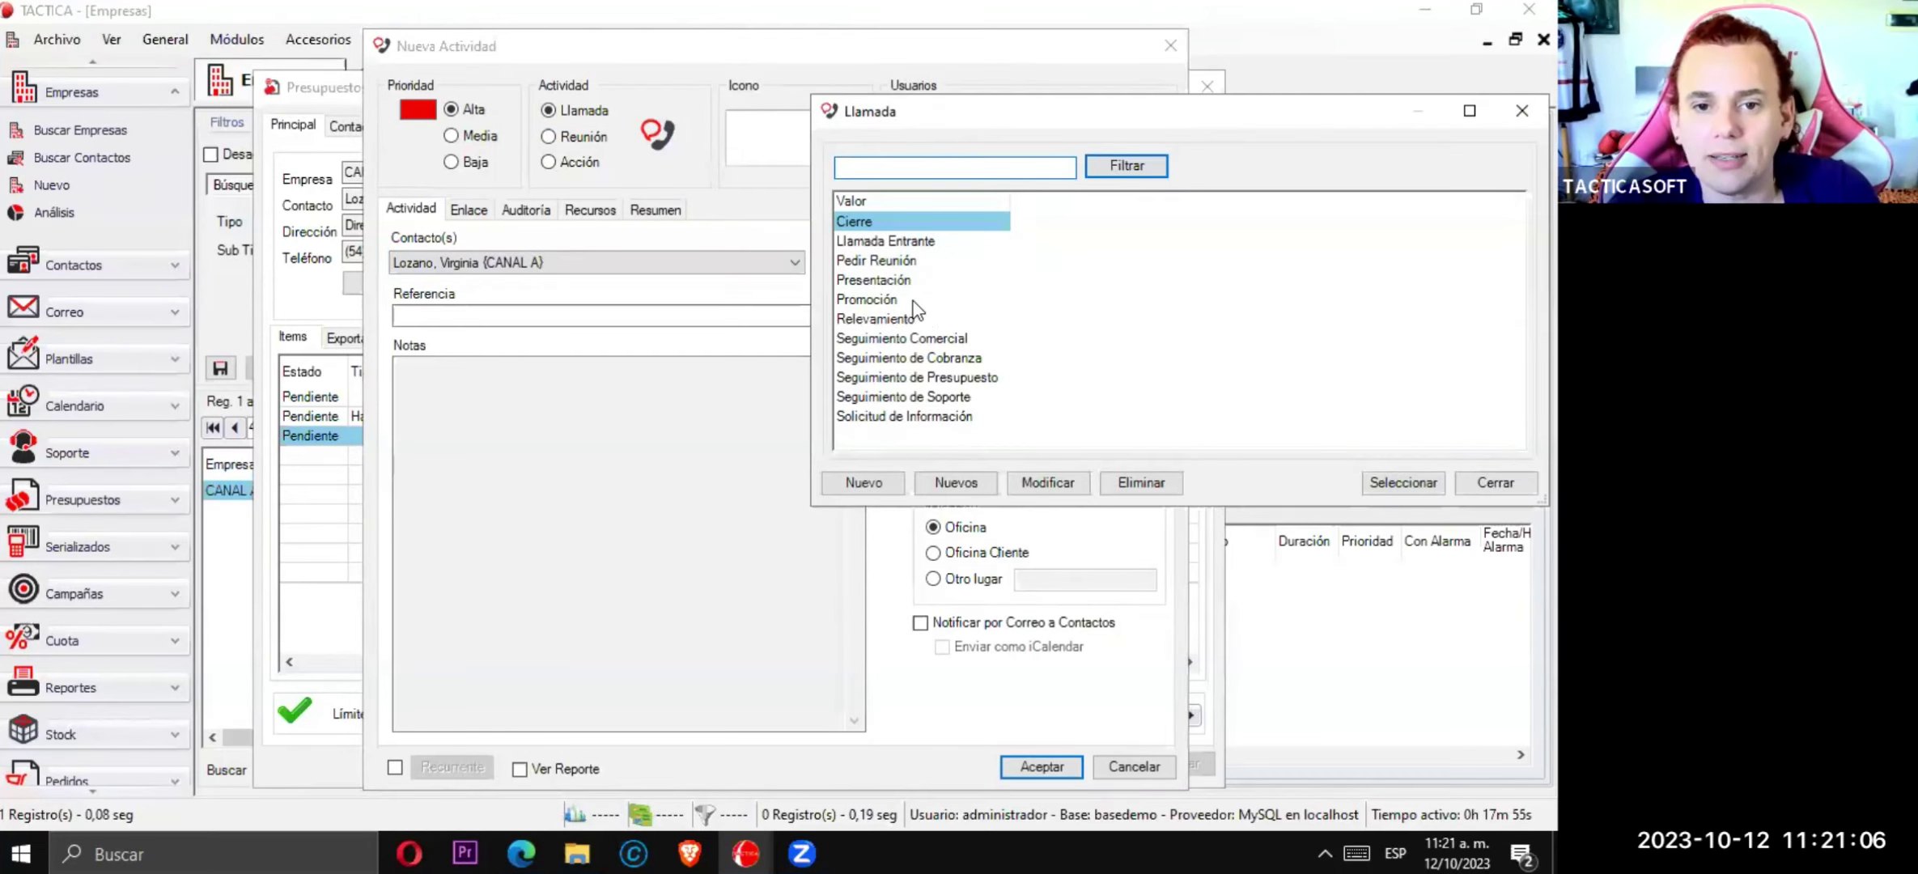
double_click(945, 338)
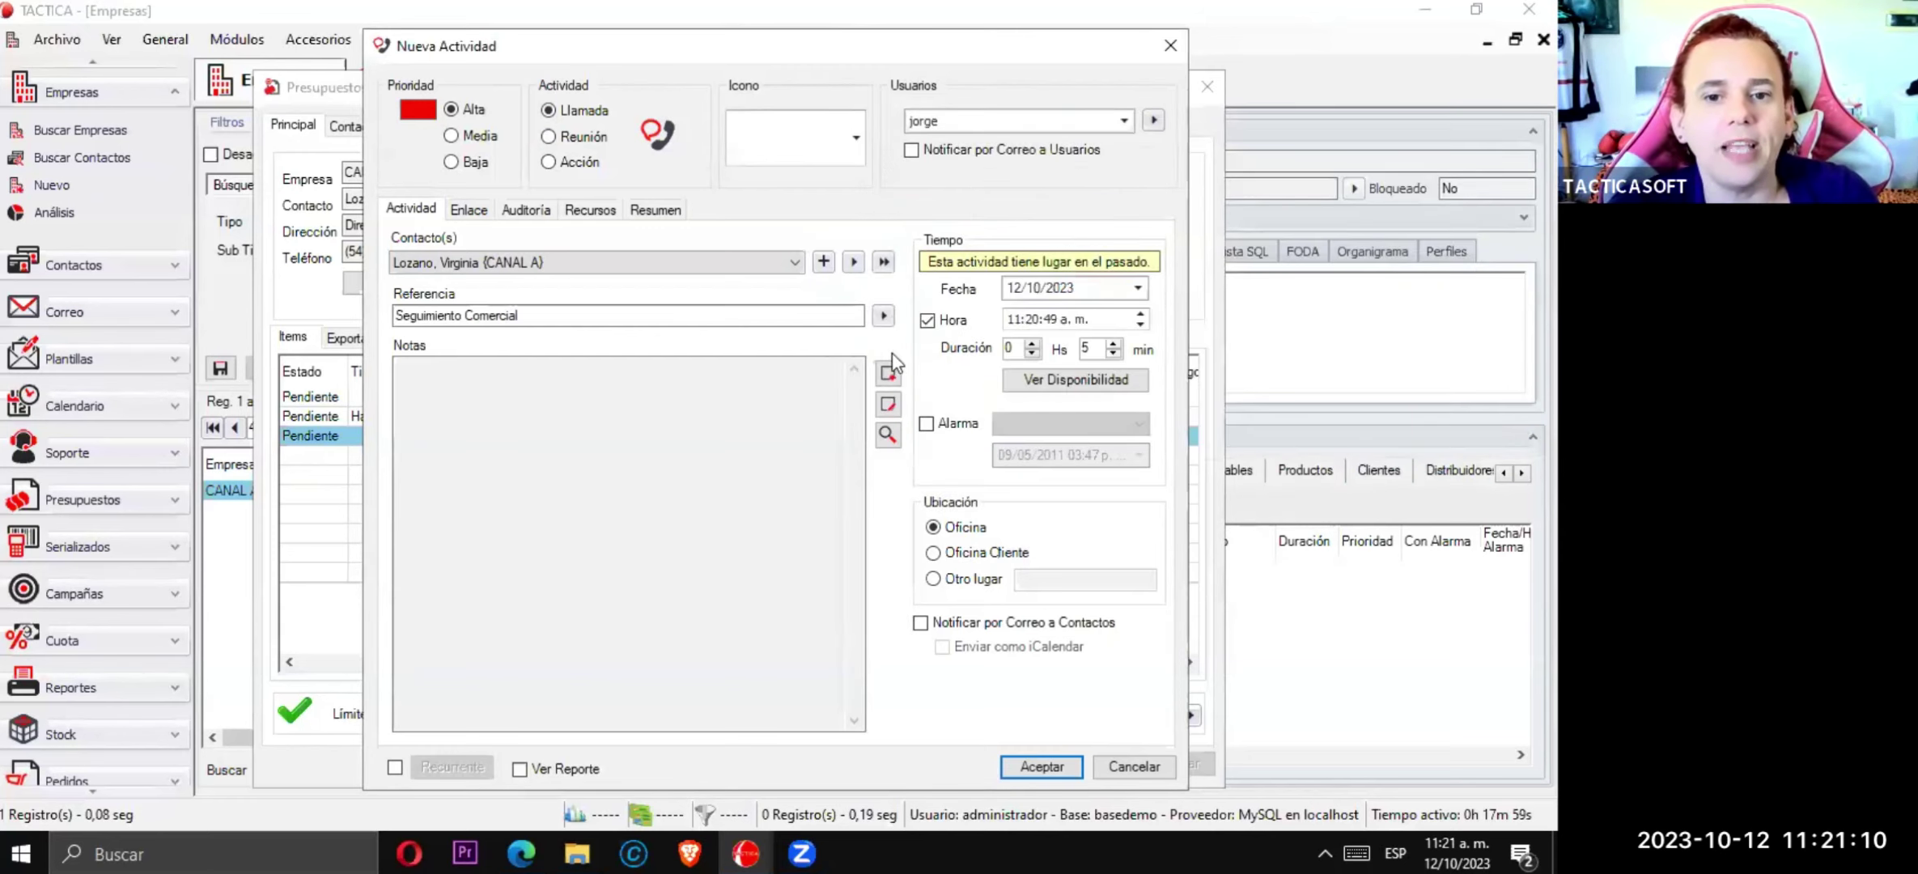
- Add the note "llamar para hacer seguimiento de presupuesto" to the call activity
click(889, 371)
text(LL)
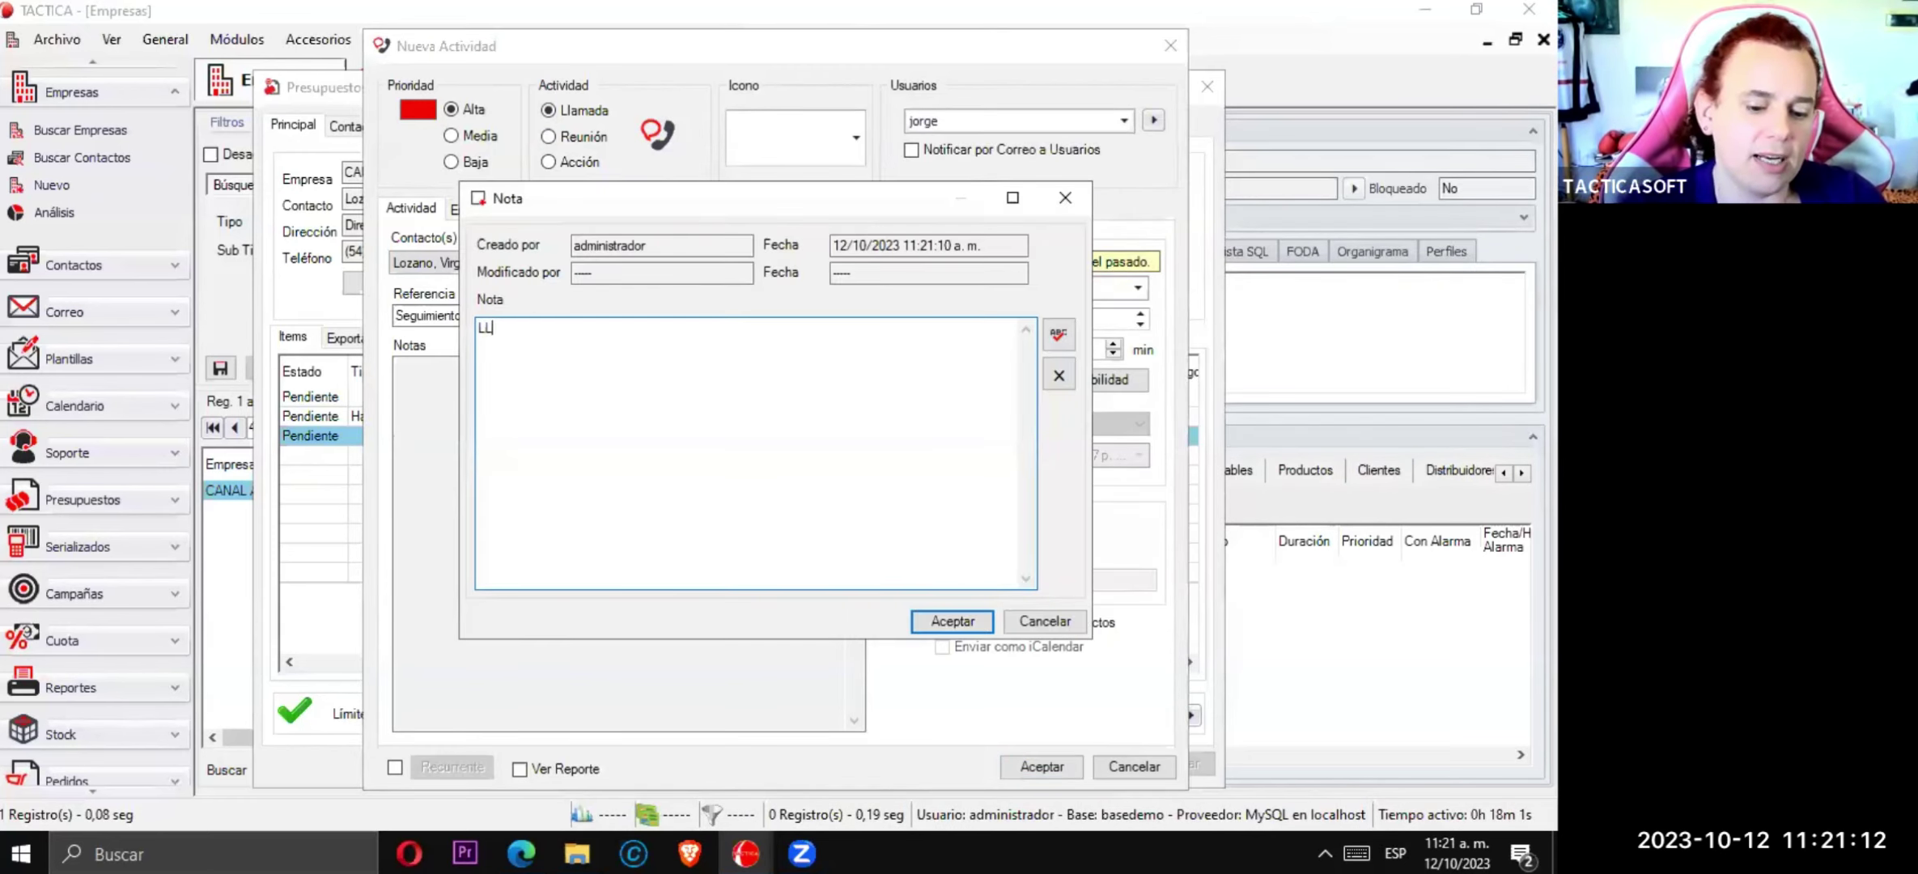
text(LA)
key(BackSpace)
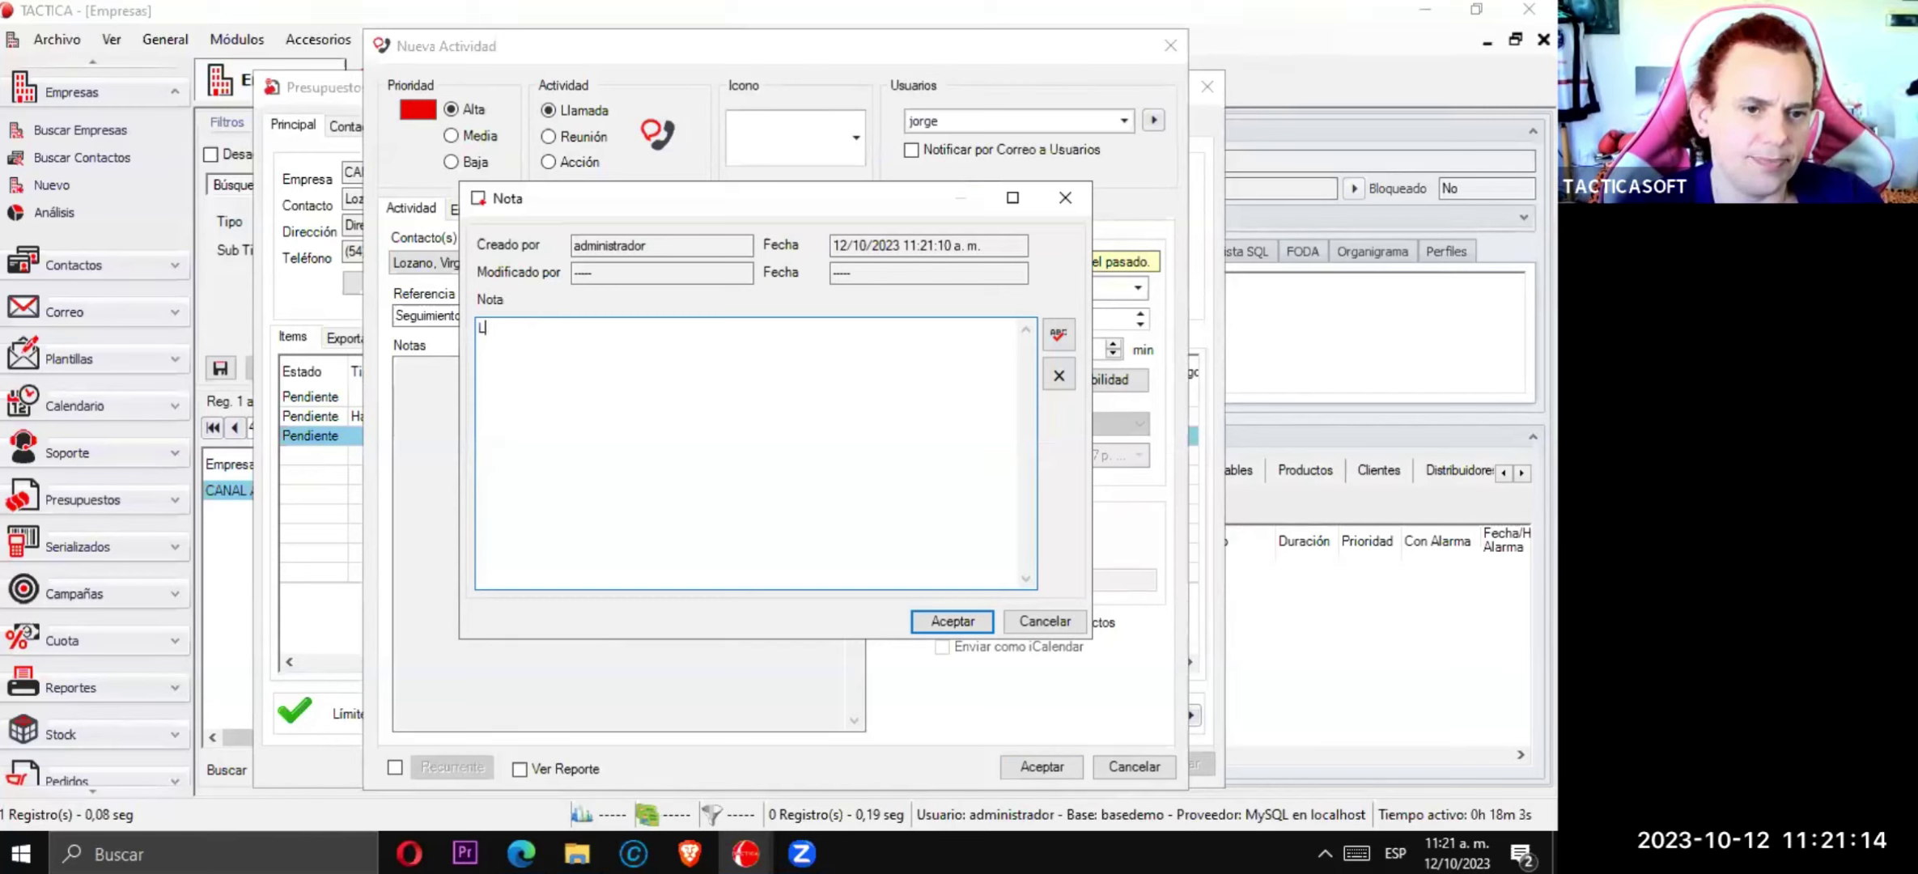
key(BackSpace)
text(llamar para)
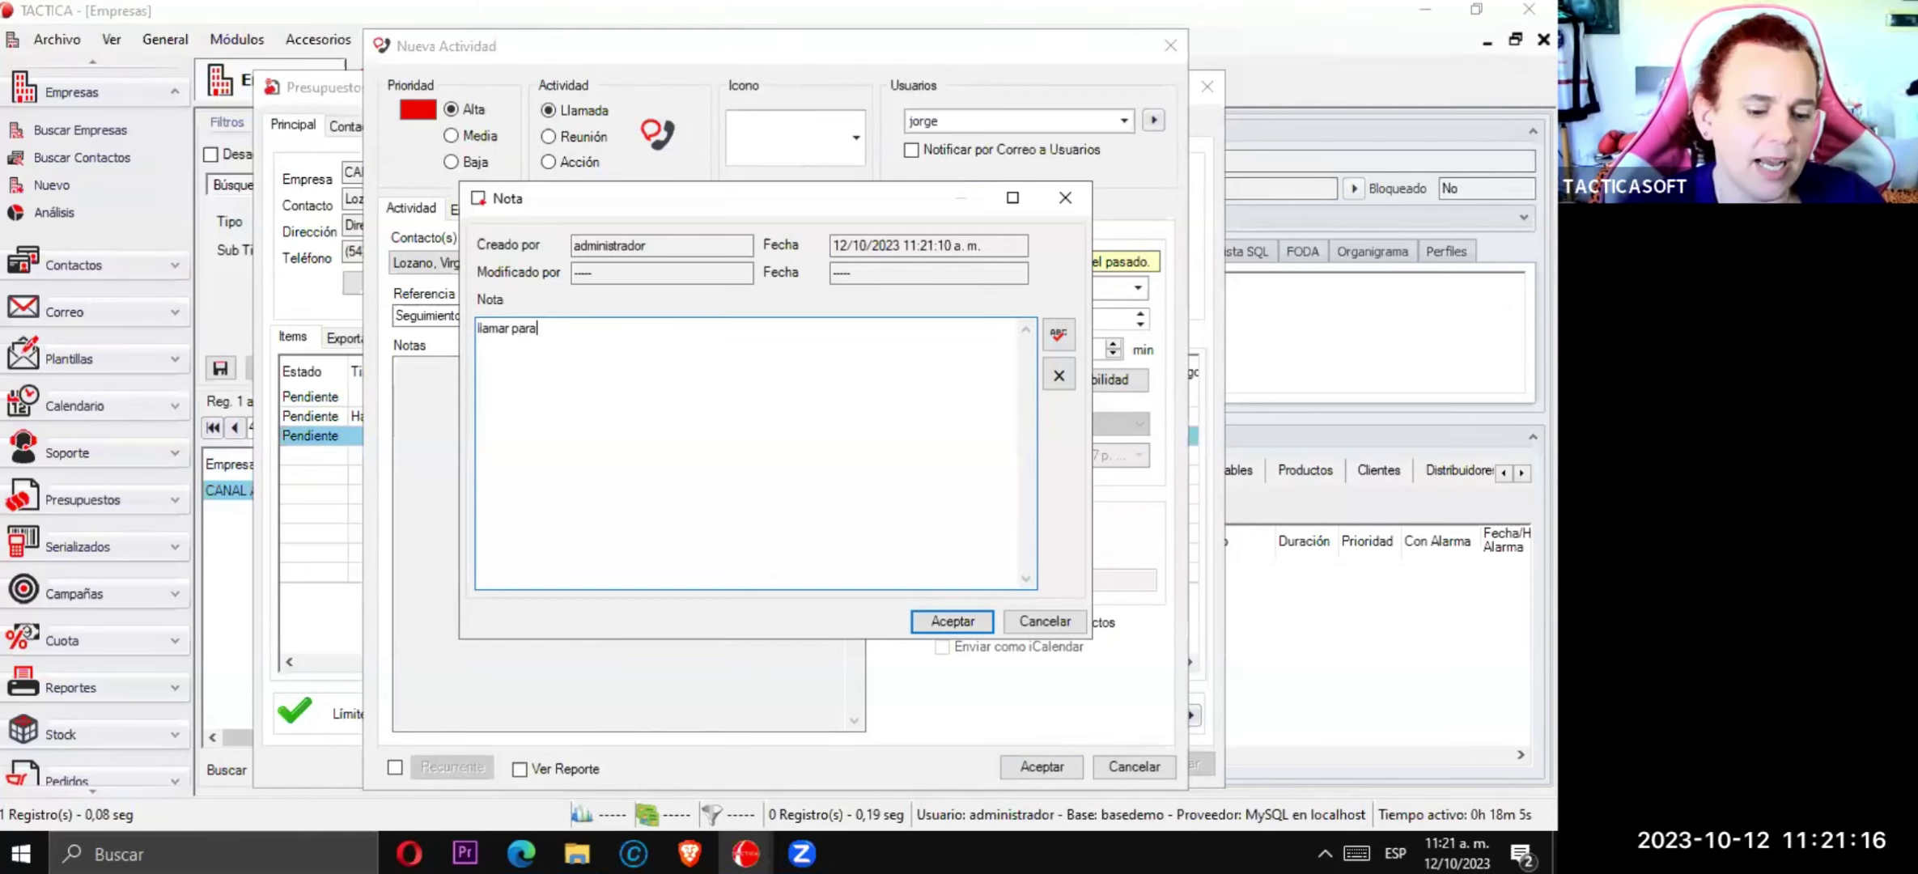
text( hacer seguim)
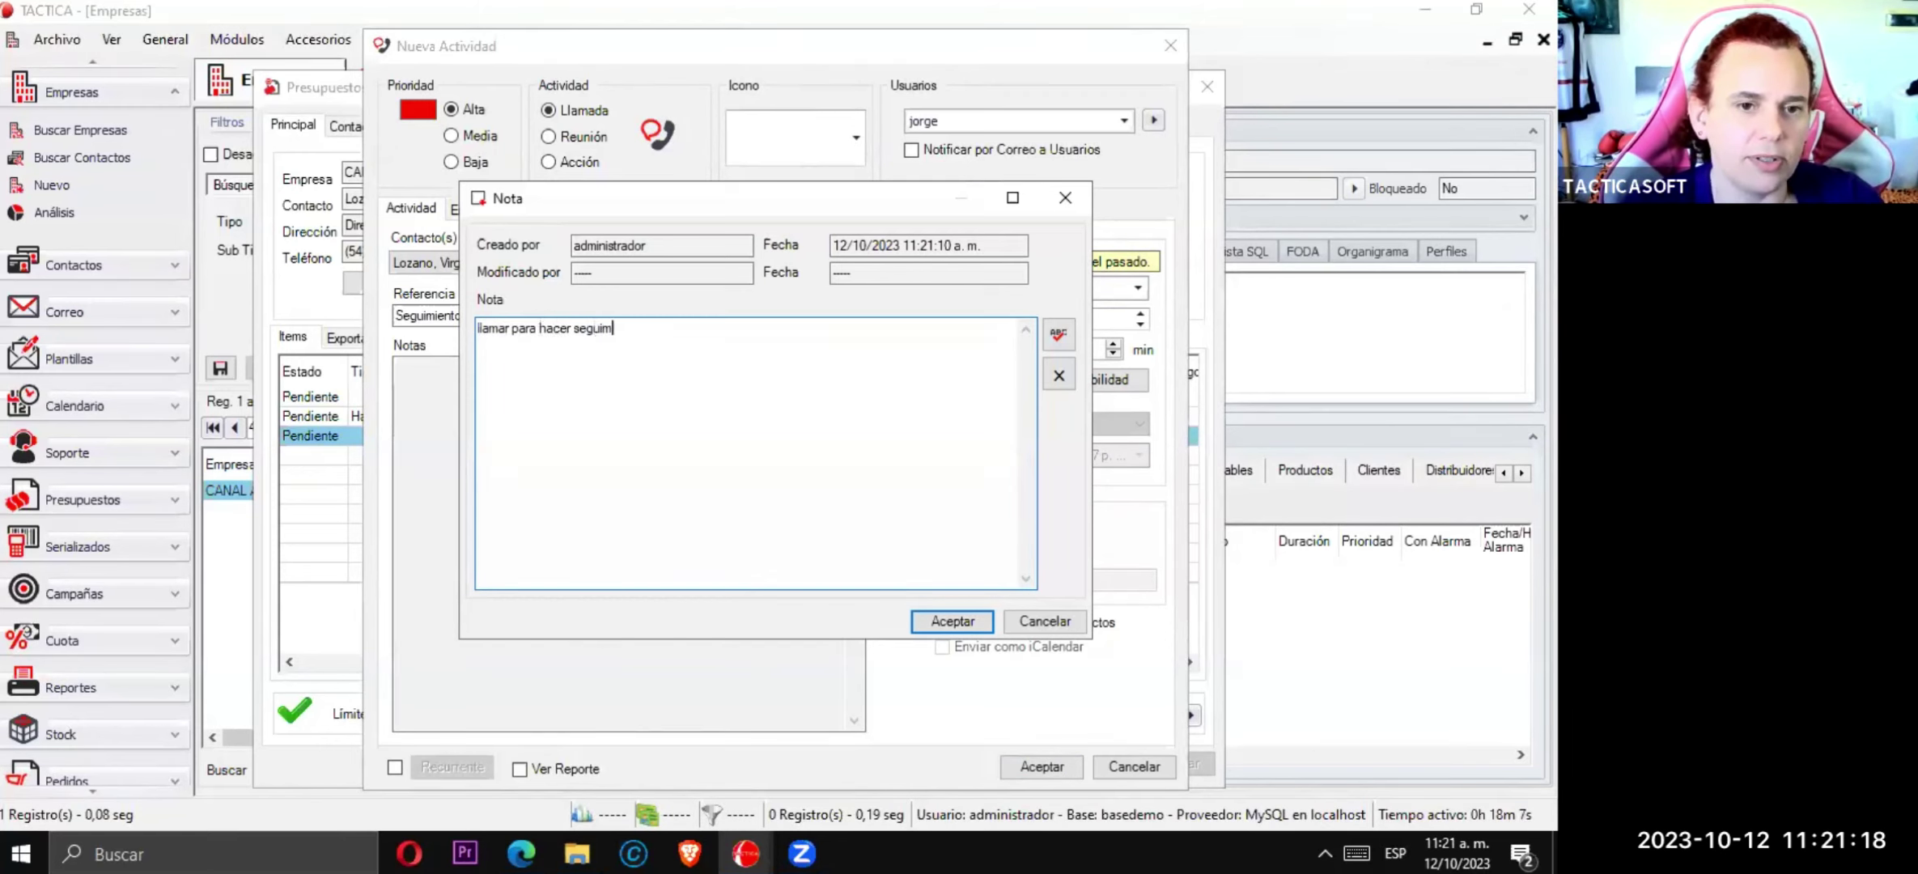
text(iento de presup)
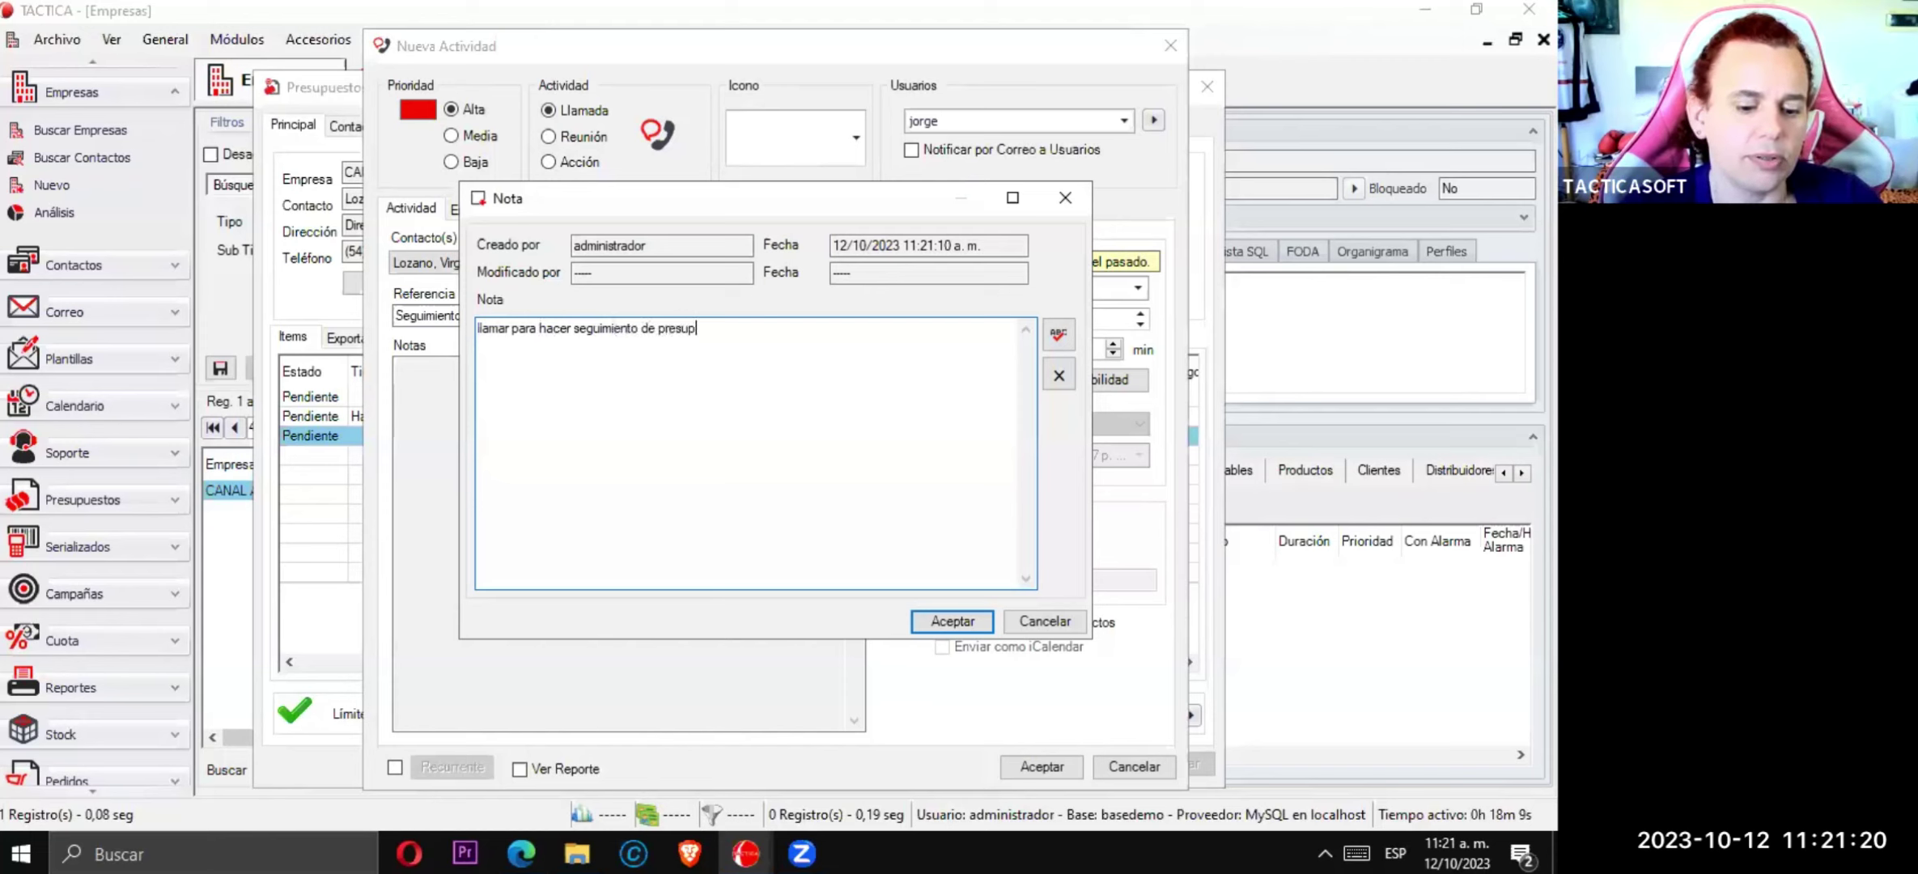
text(uesto)
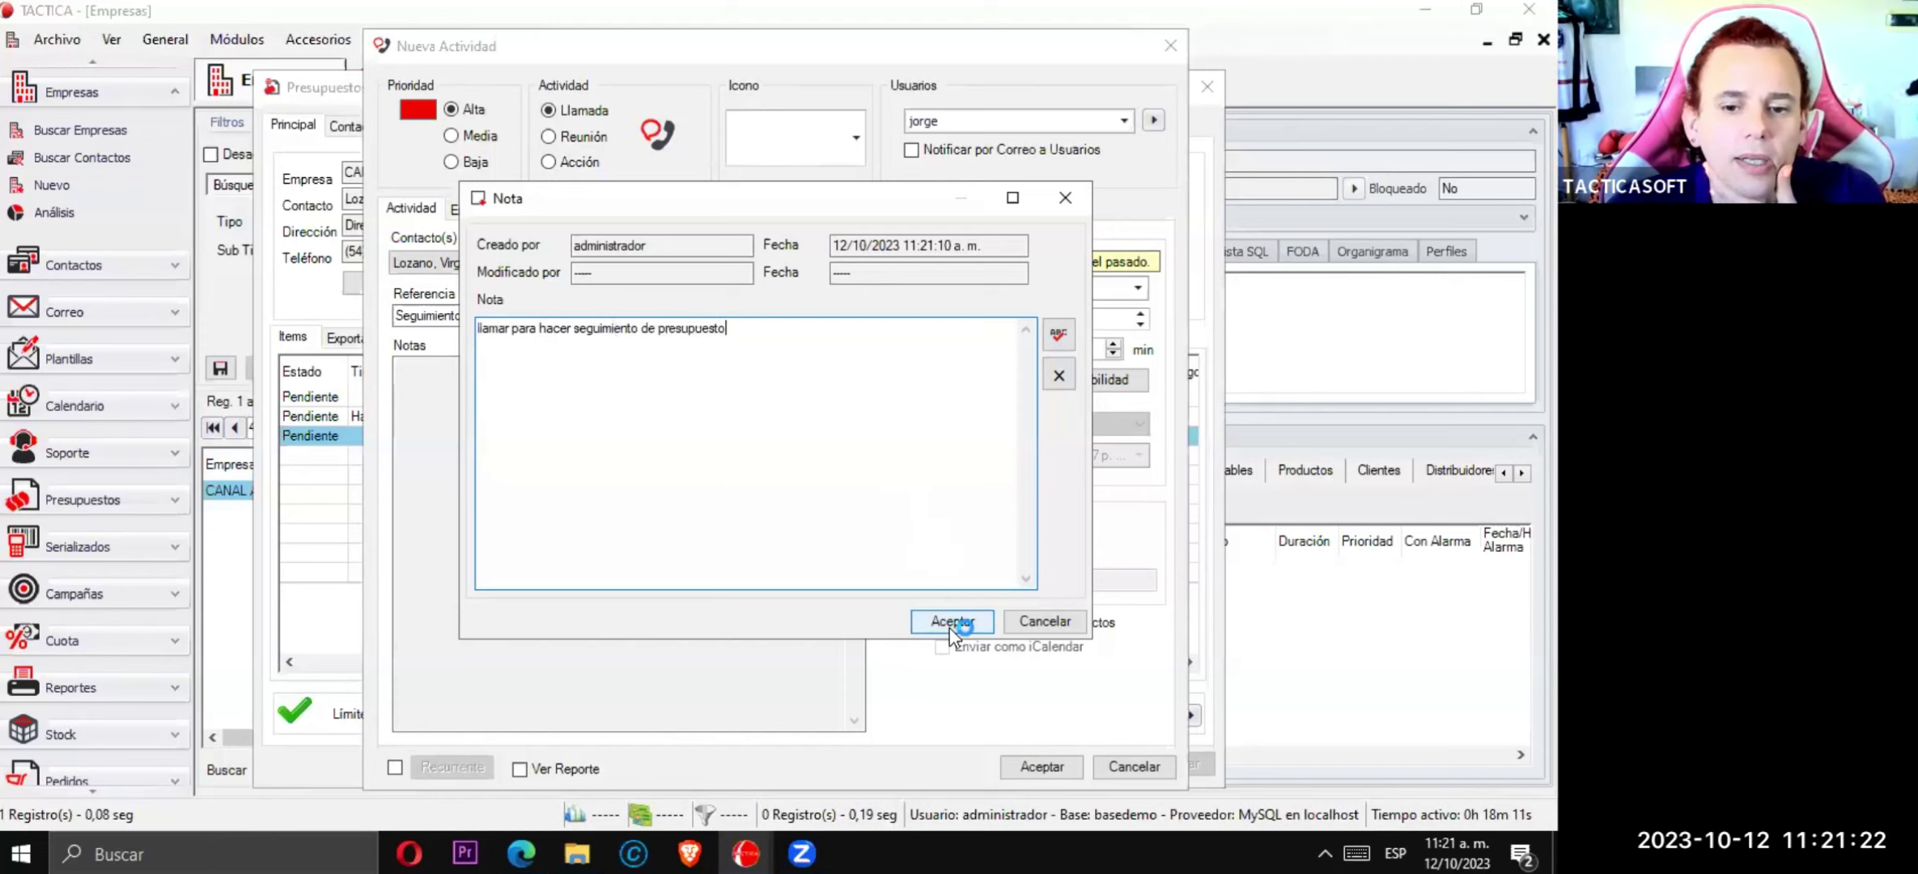
click(952, 622)
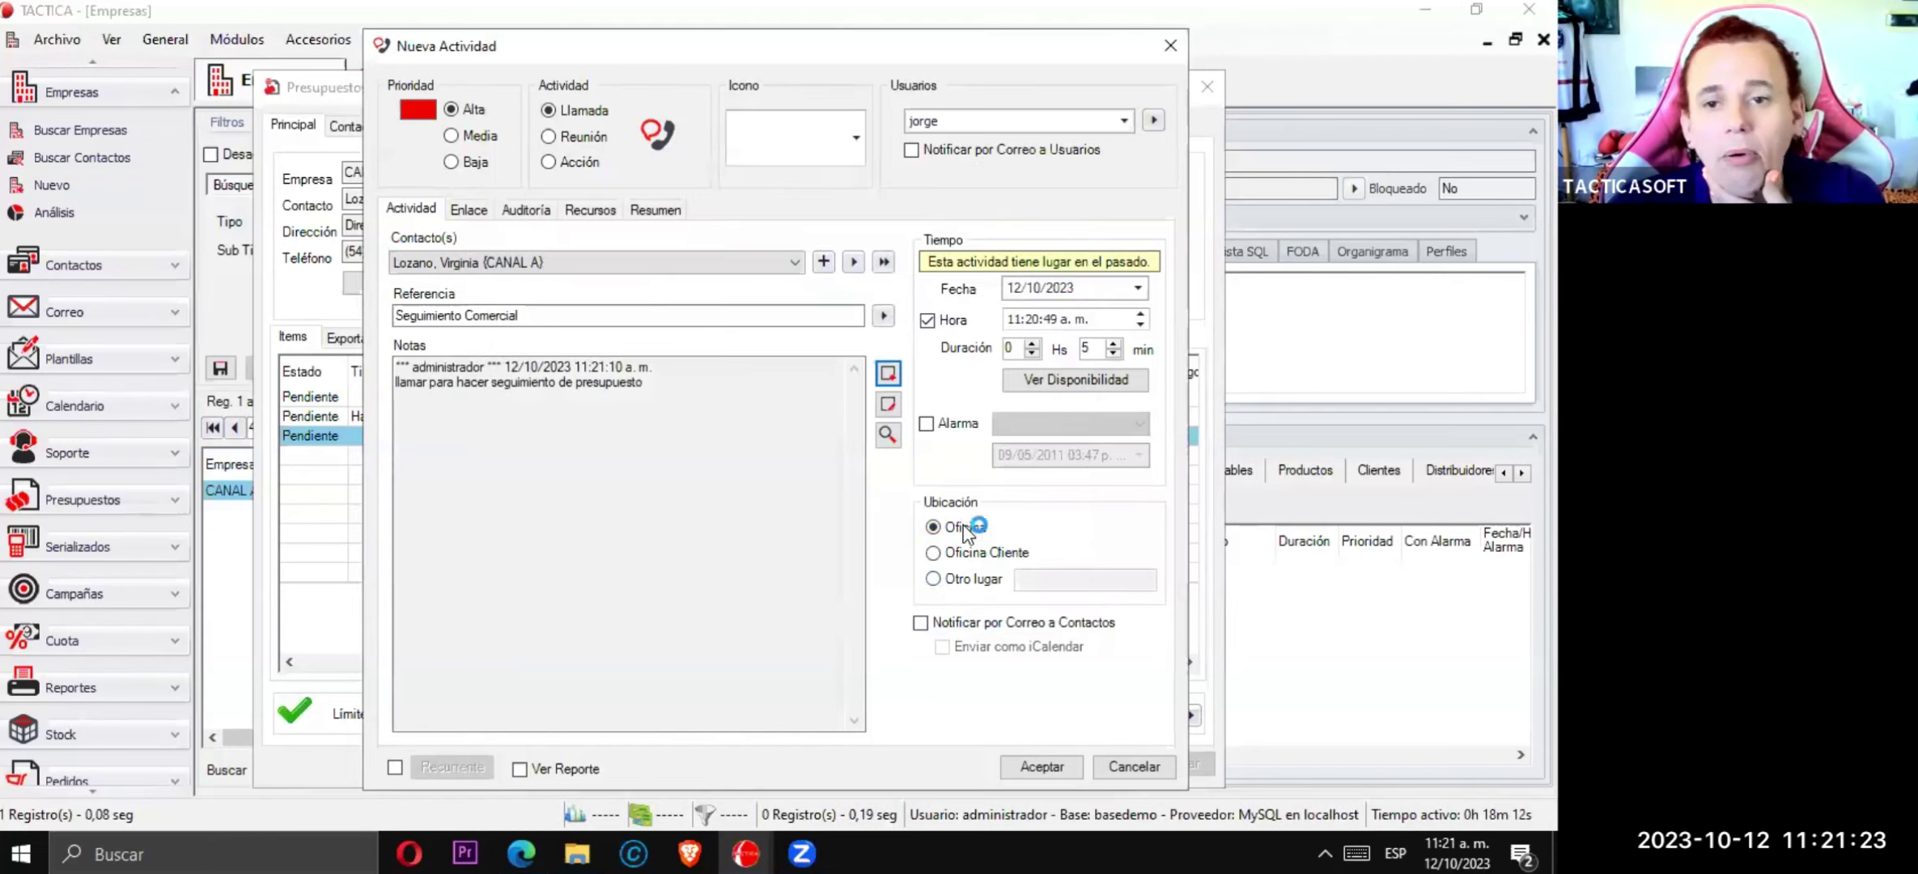
- Schedule the call activity for 17/10/2023 with a duration of 10 minutes and save it
click(1136, 289)
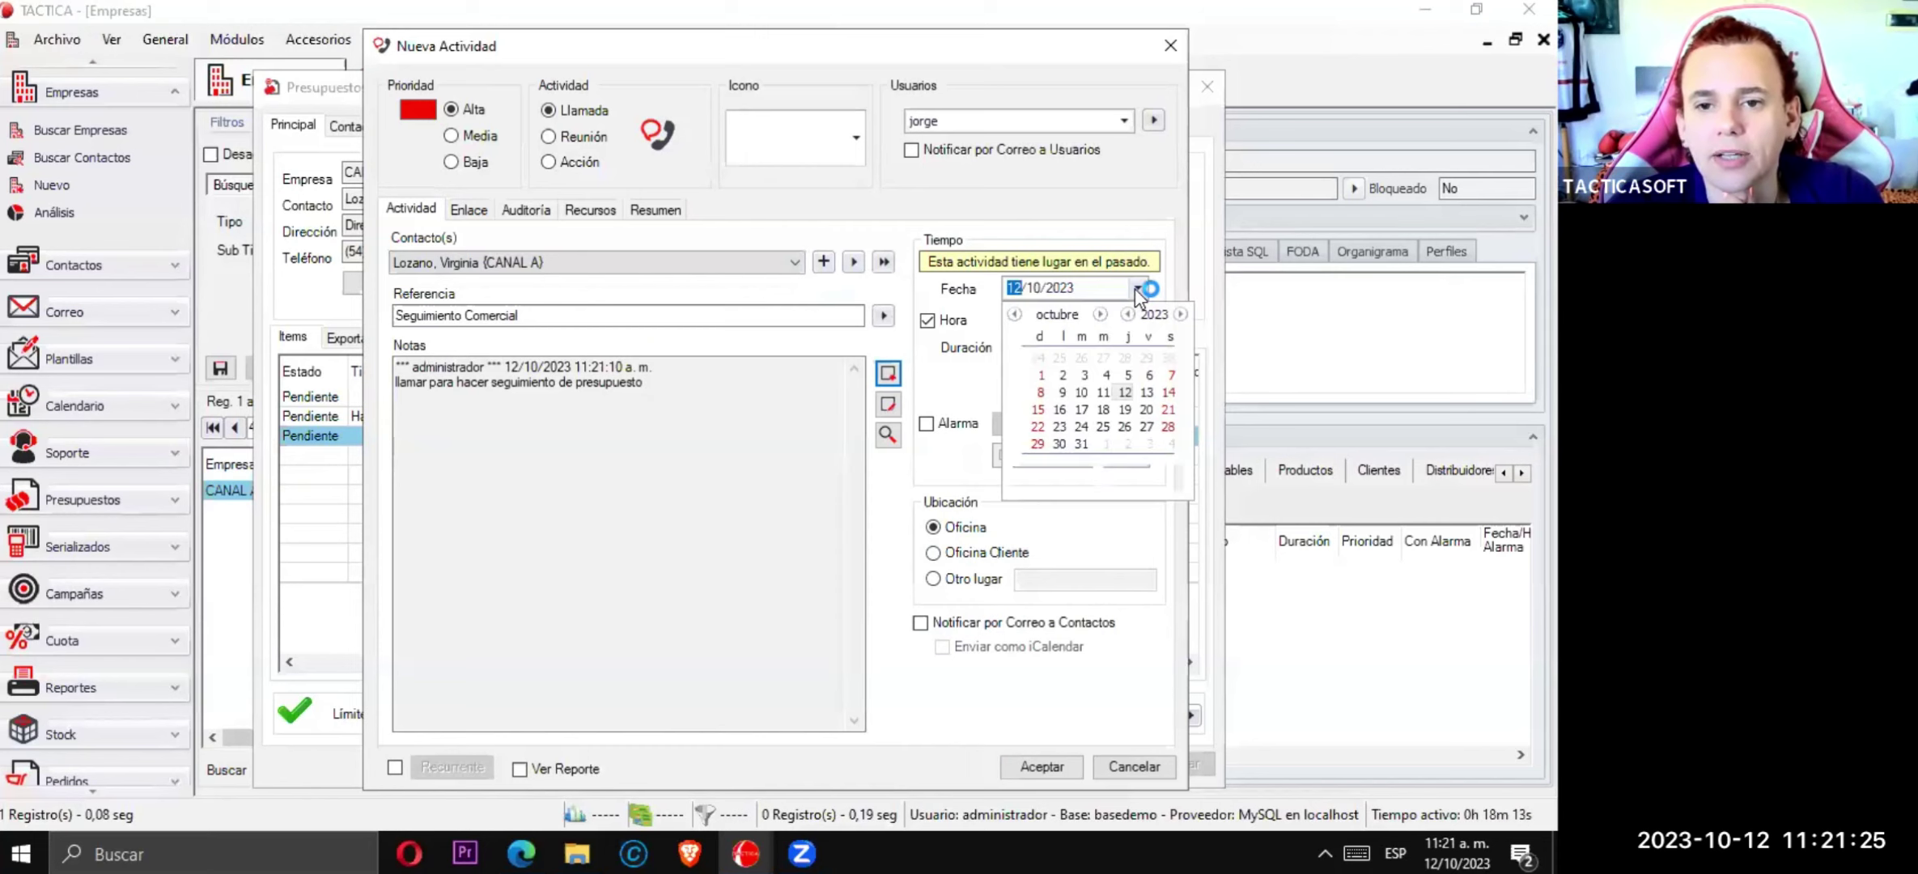
click(1081, 410)
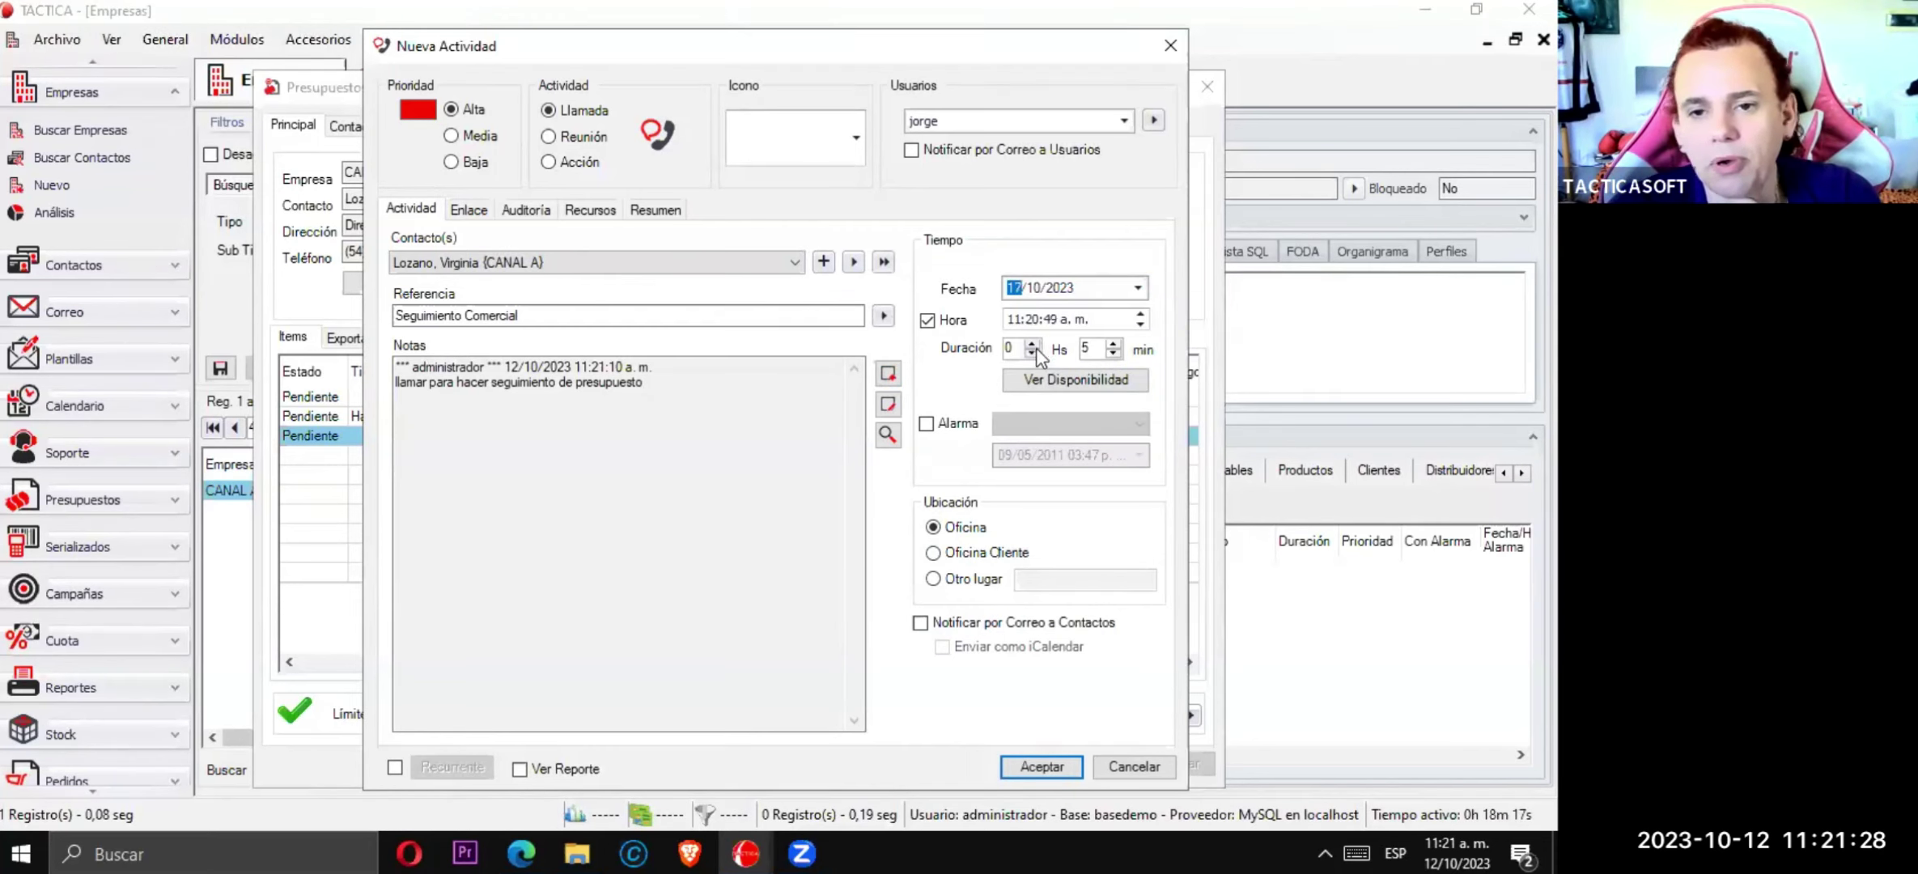
click(1114, 344)
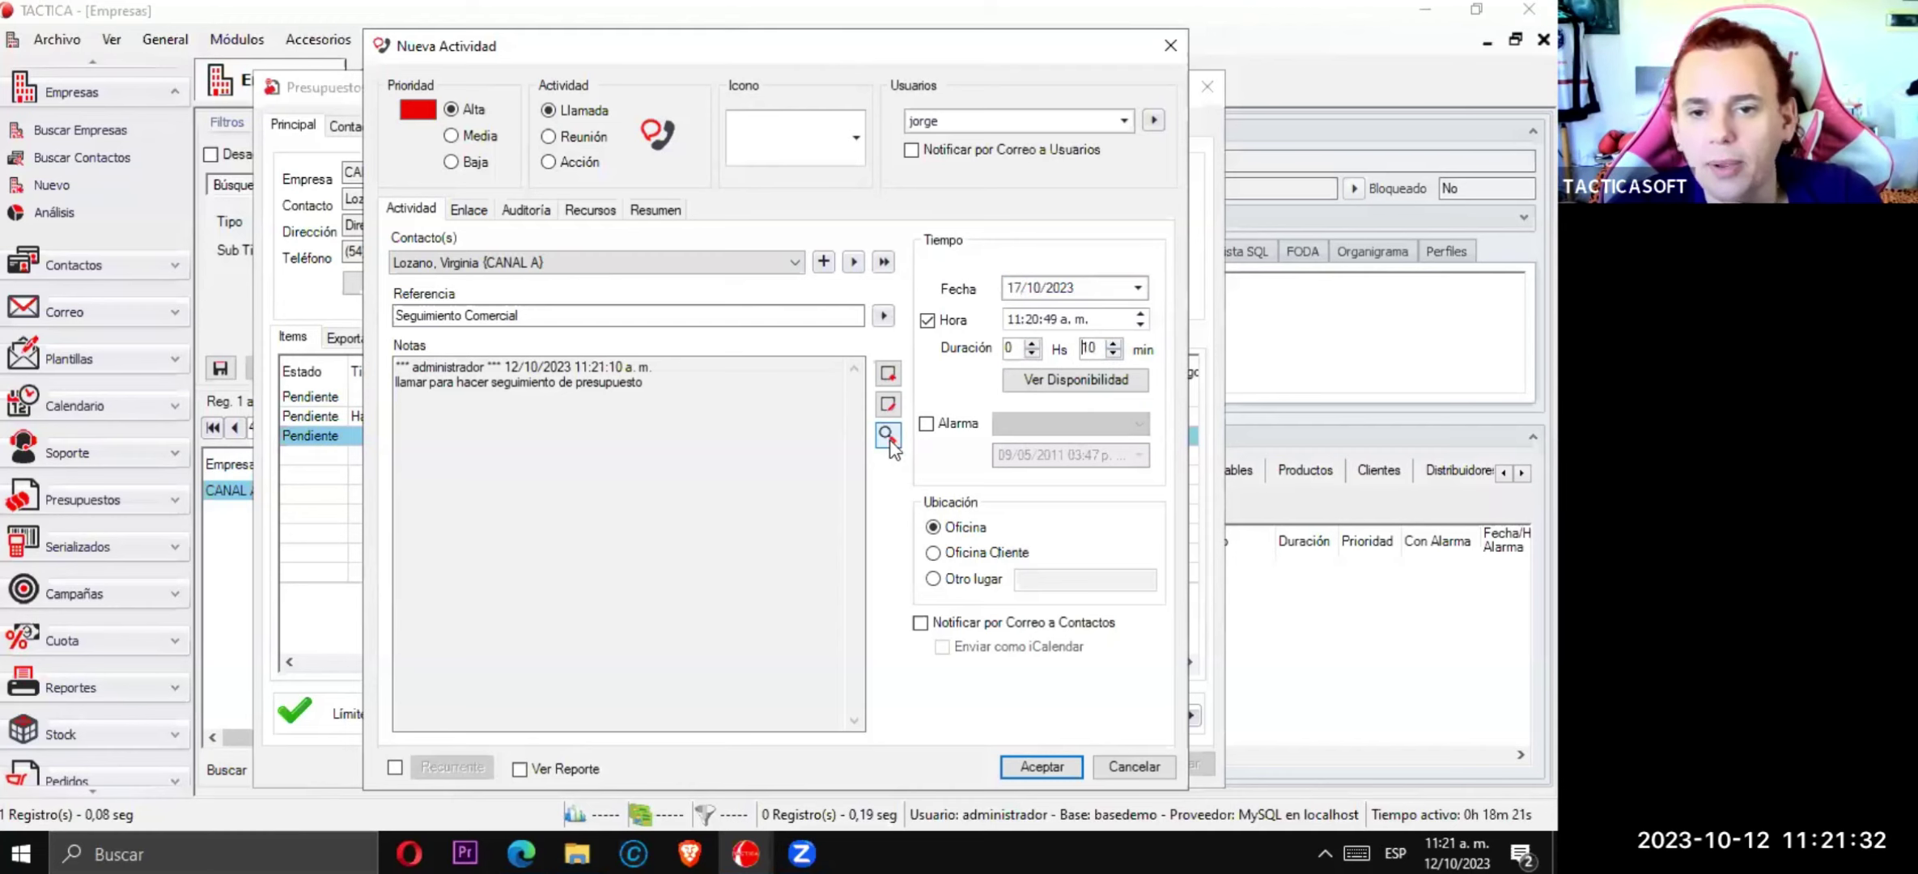
click(1048, 768)
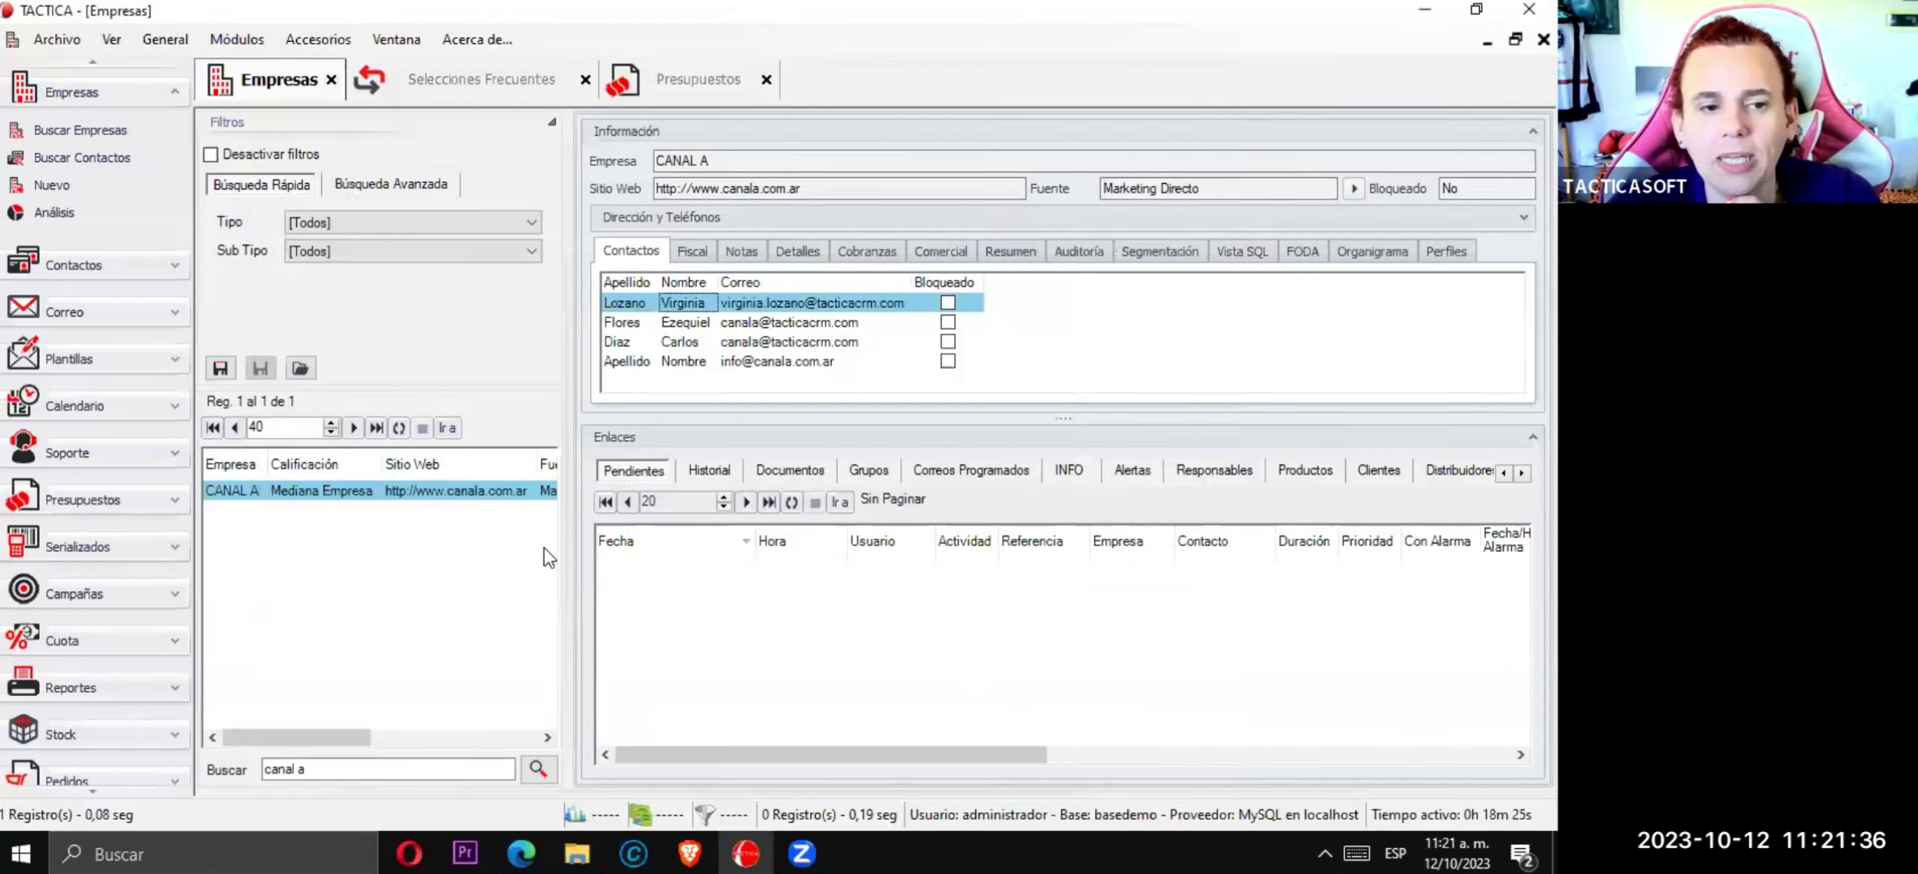
- Open the main view of the quotes module (Presupuestos)
click(237, 39)
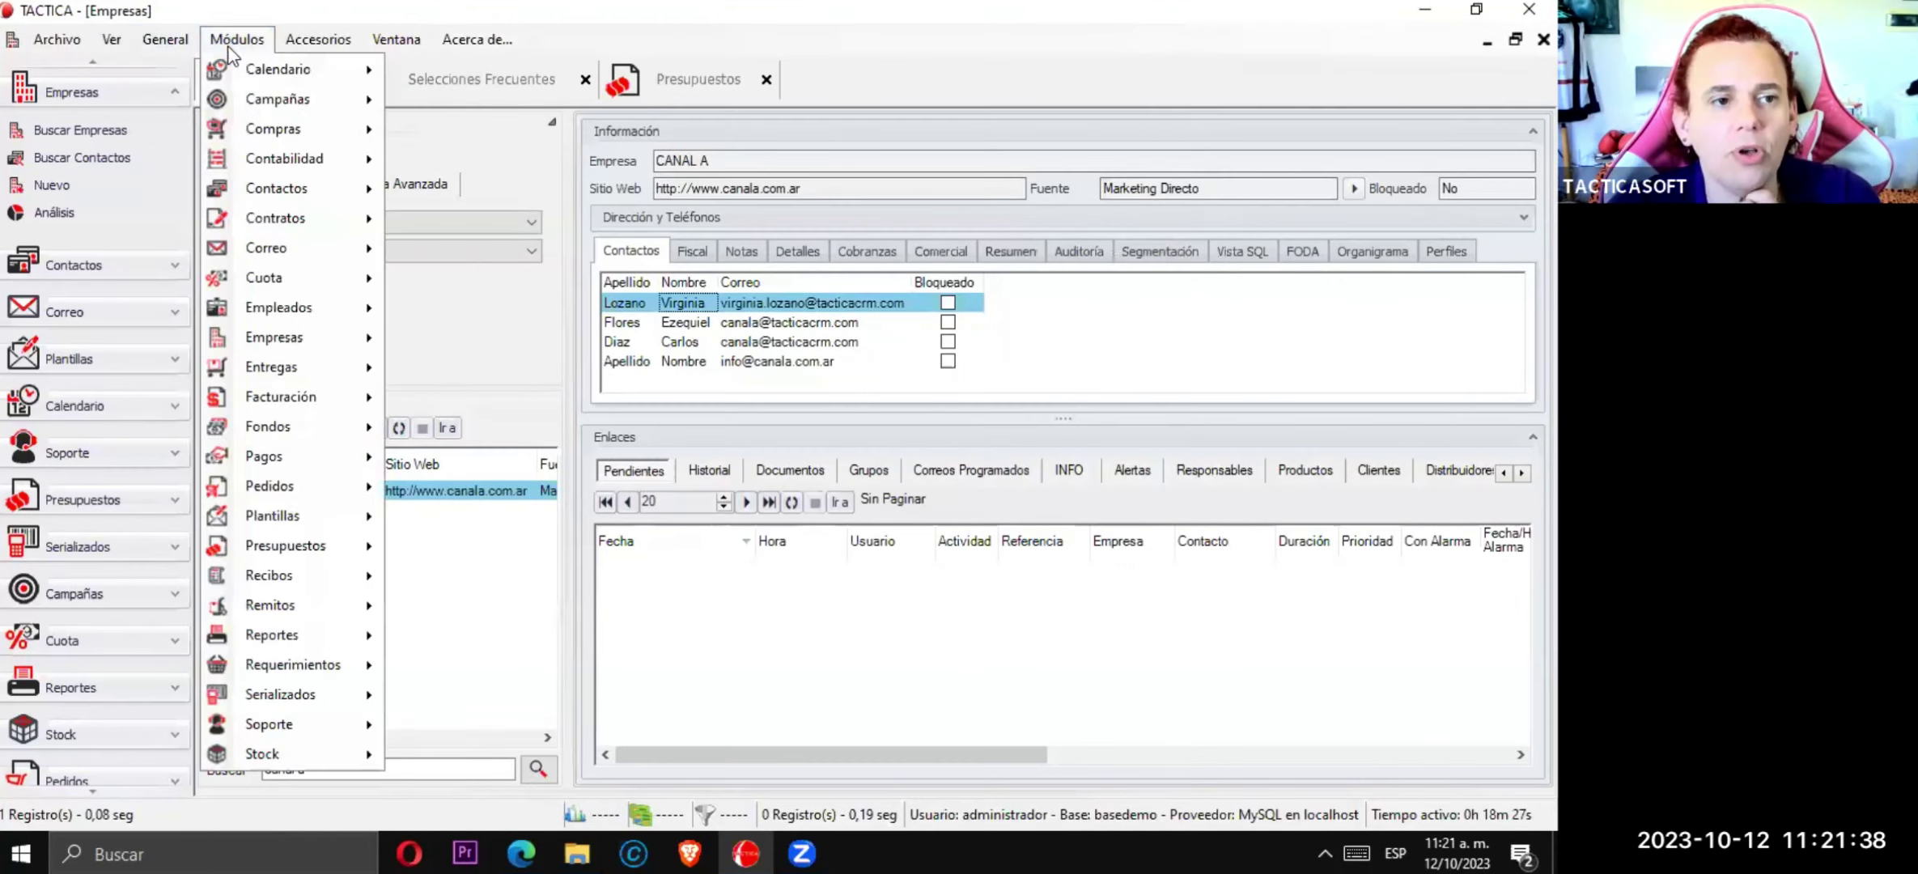
mouse_move(371, 485)
mouse_move(370, 550)
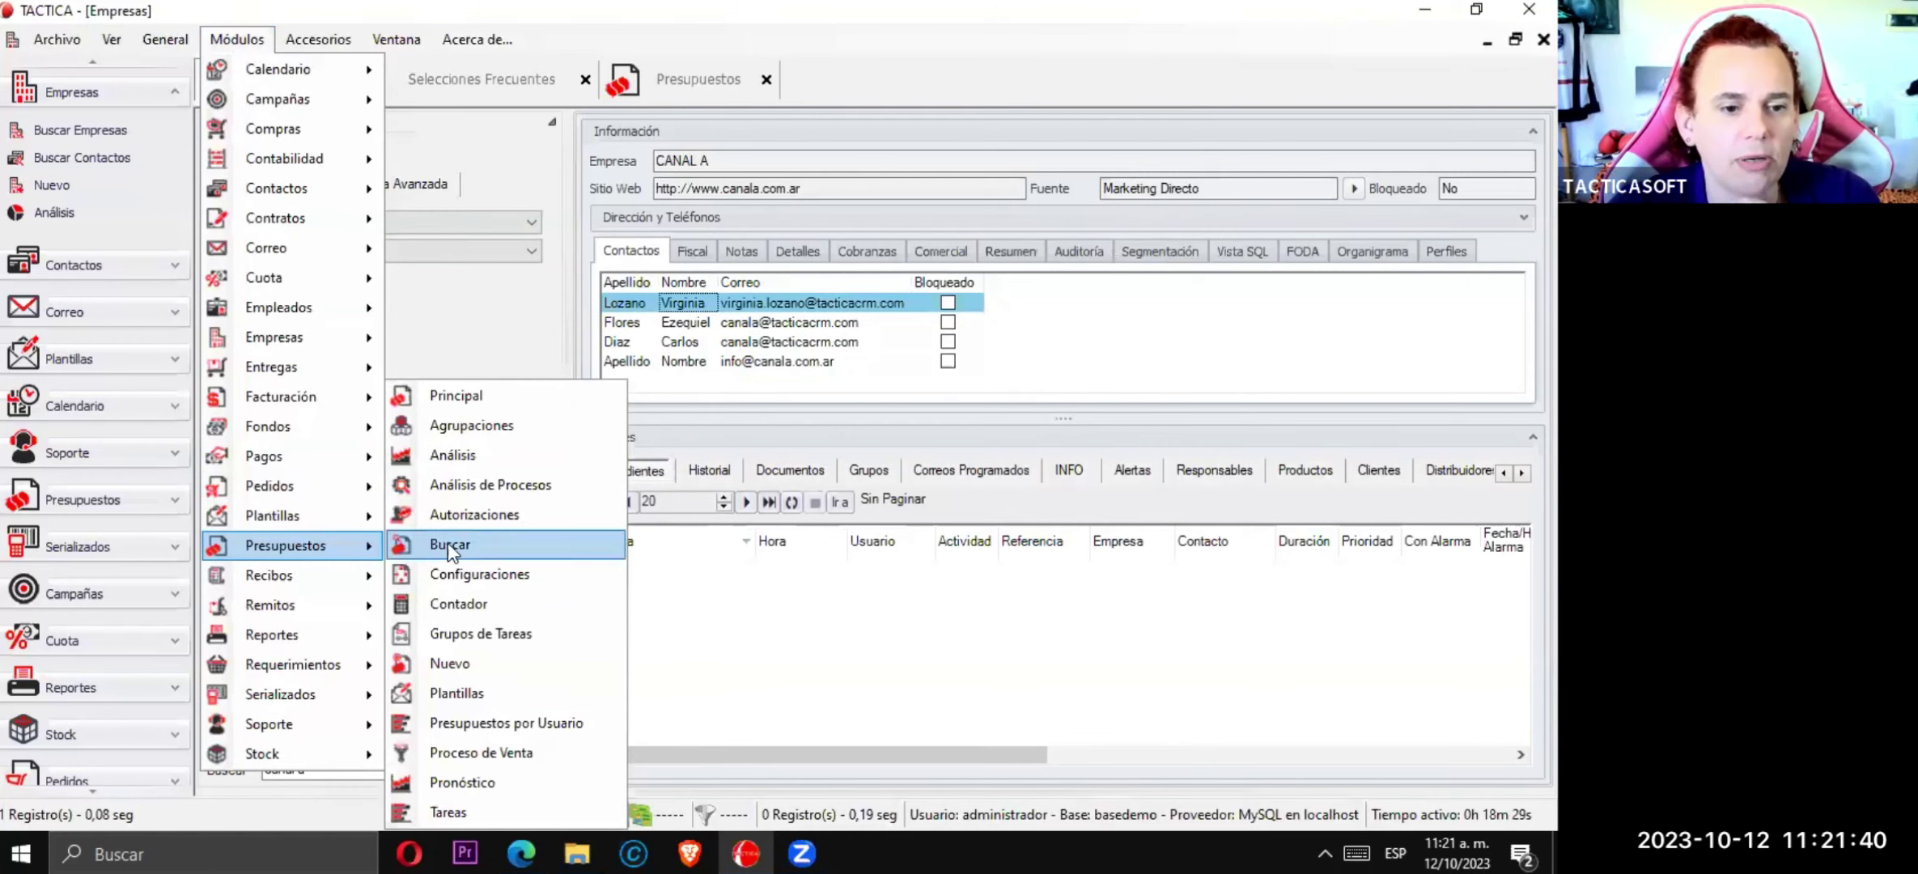
click(485, 407)
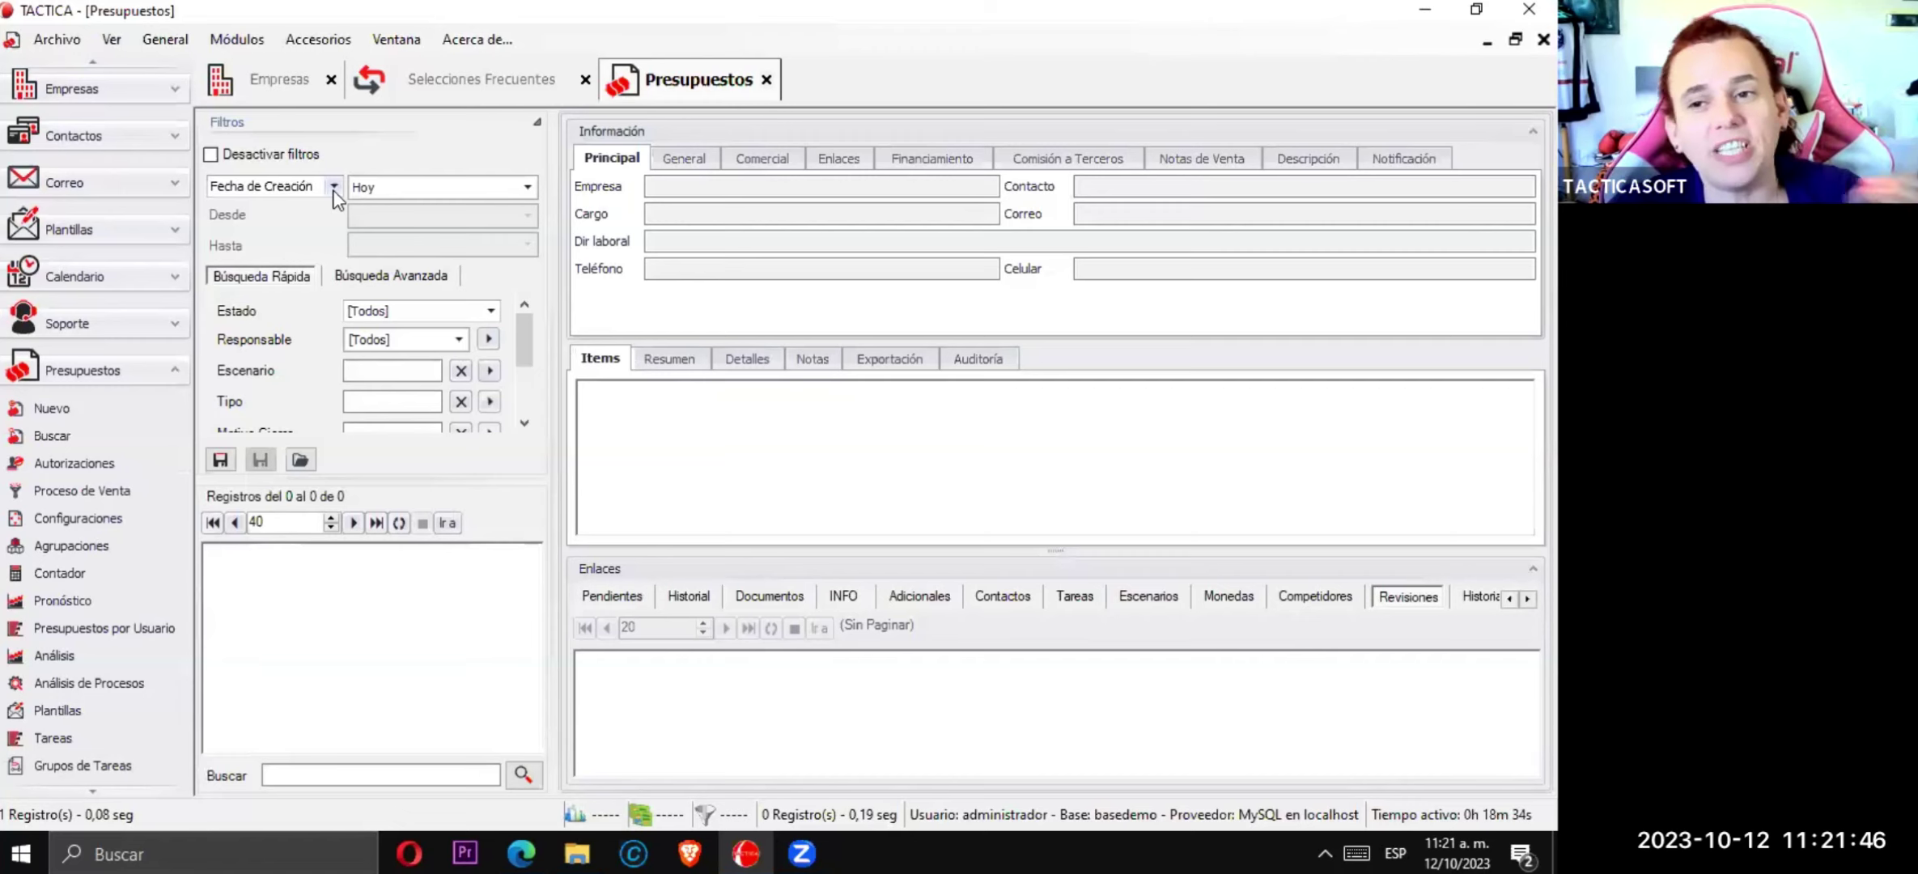
- Search for quotes with Fecha de Creación set to Hoy and the state filter on [Todos]
click(333, 193)
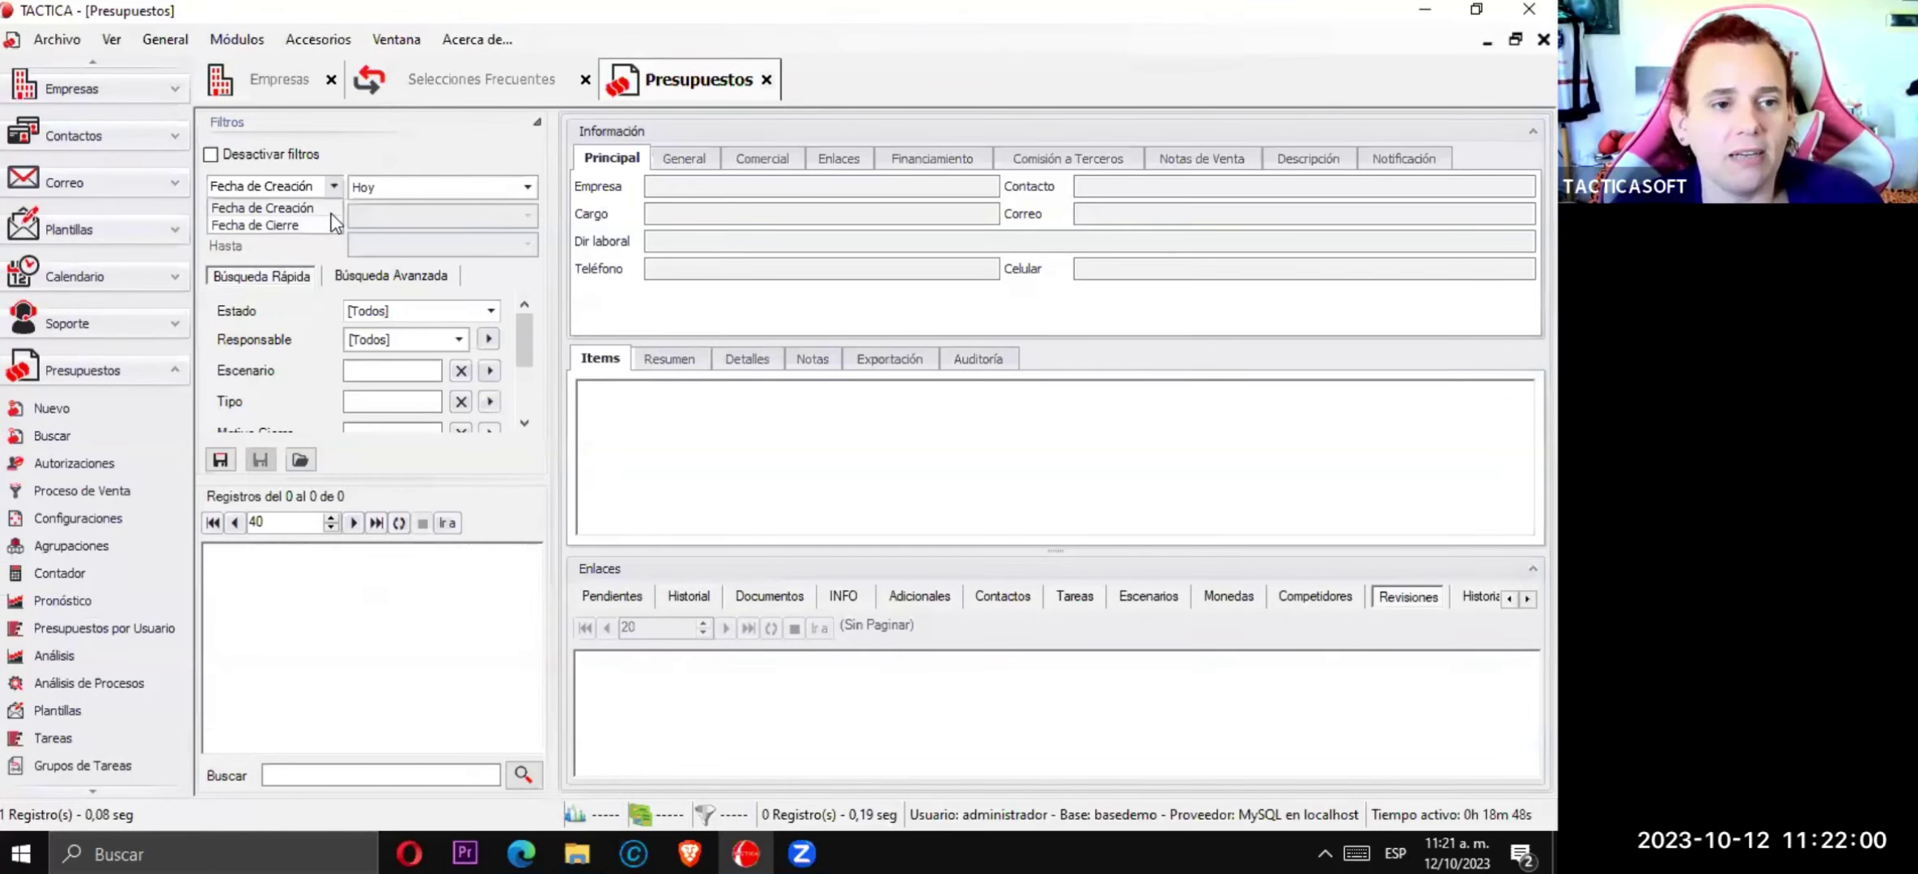
click(267, 208)
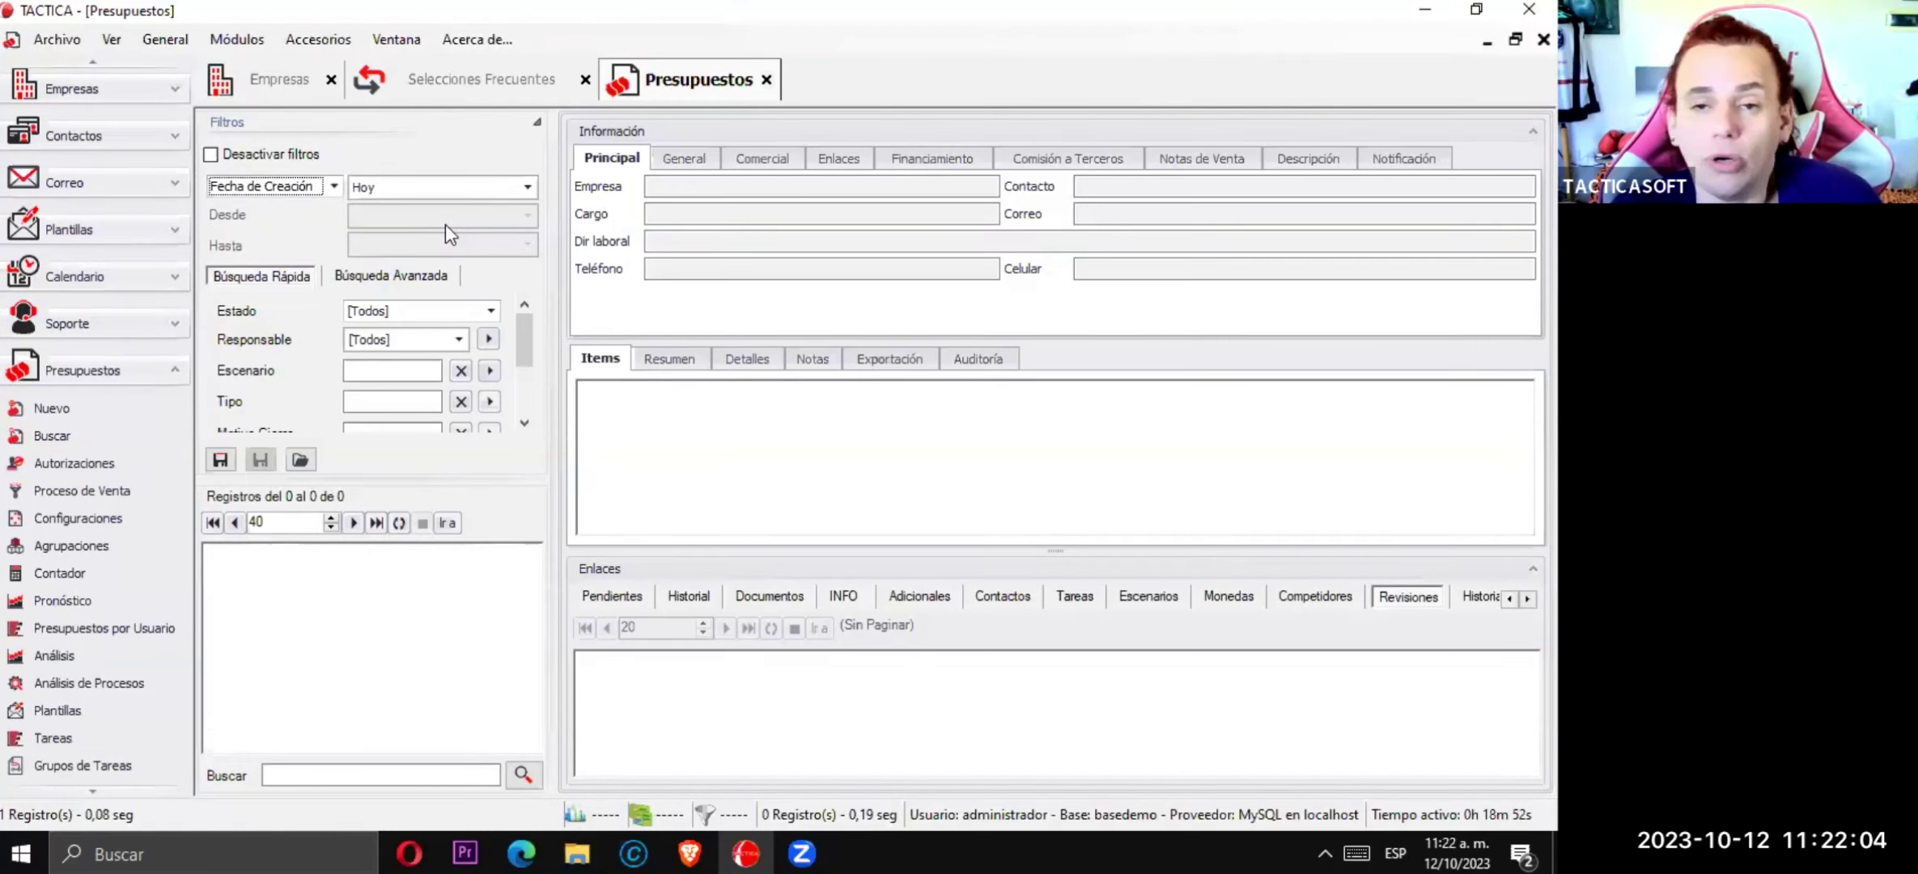
click(461, 311)
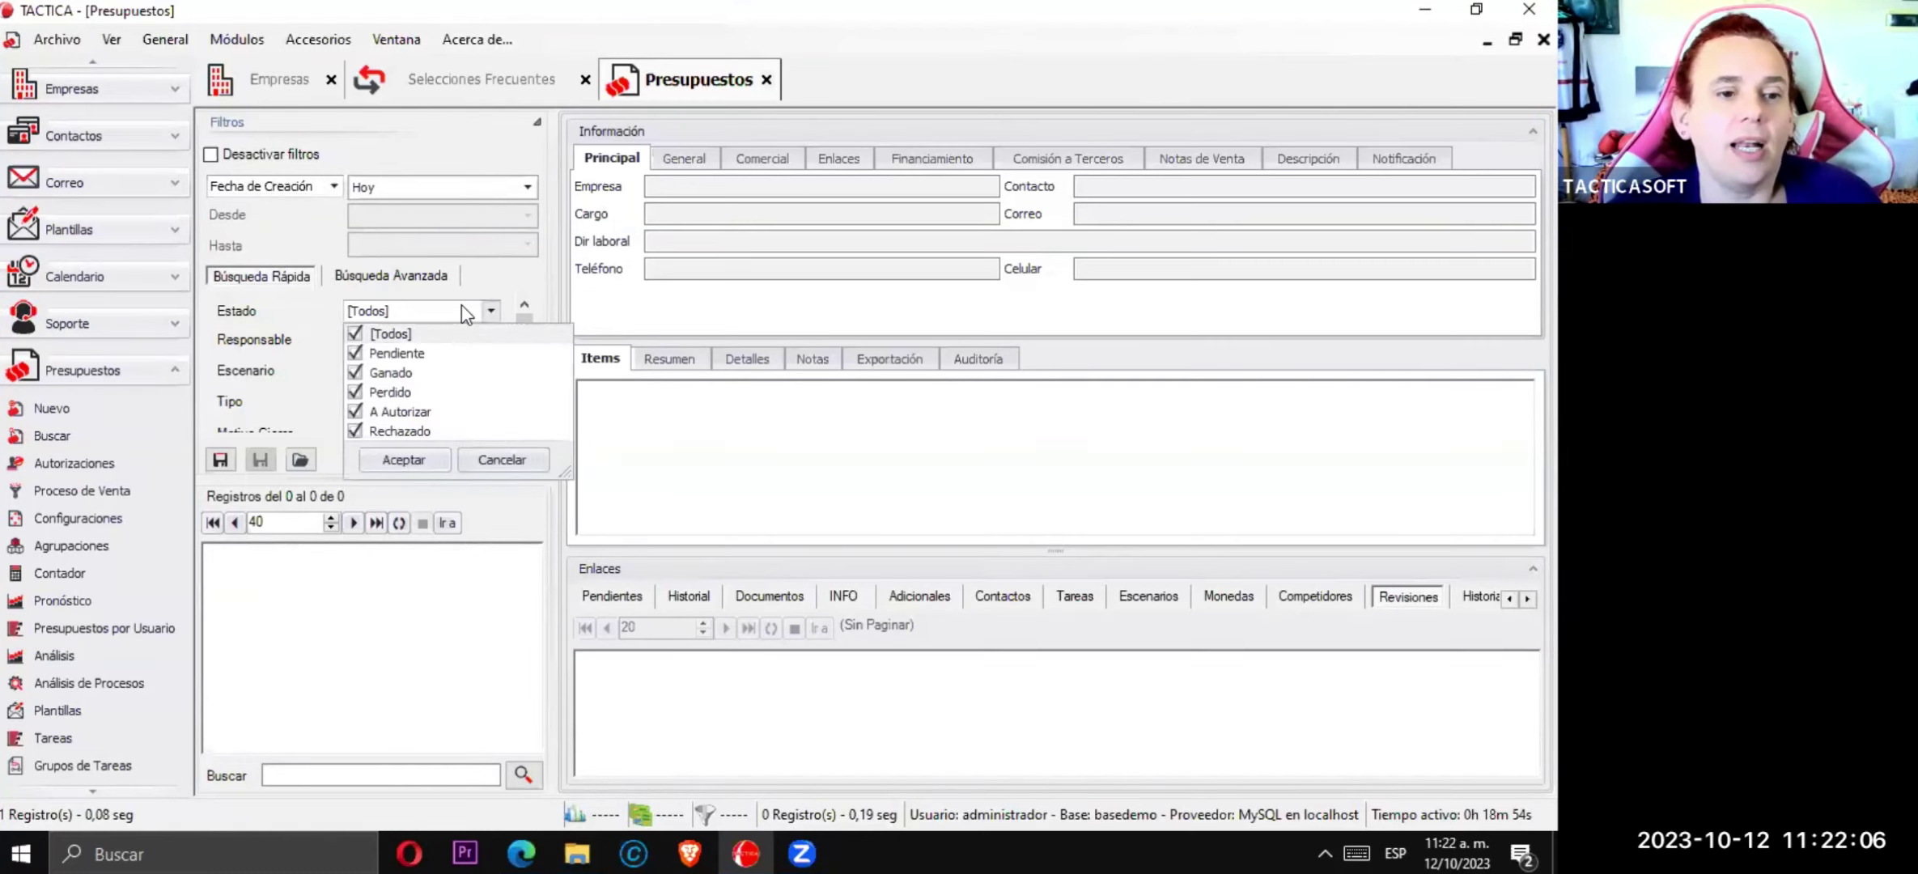
click(461, 306)
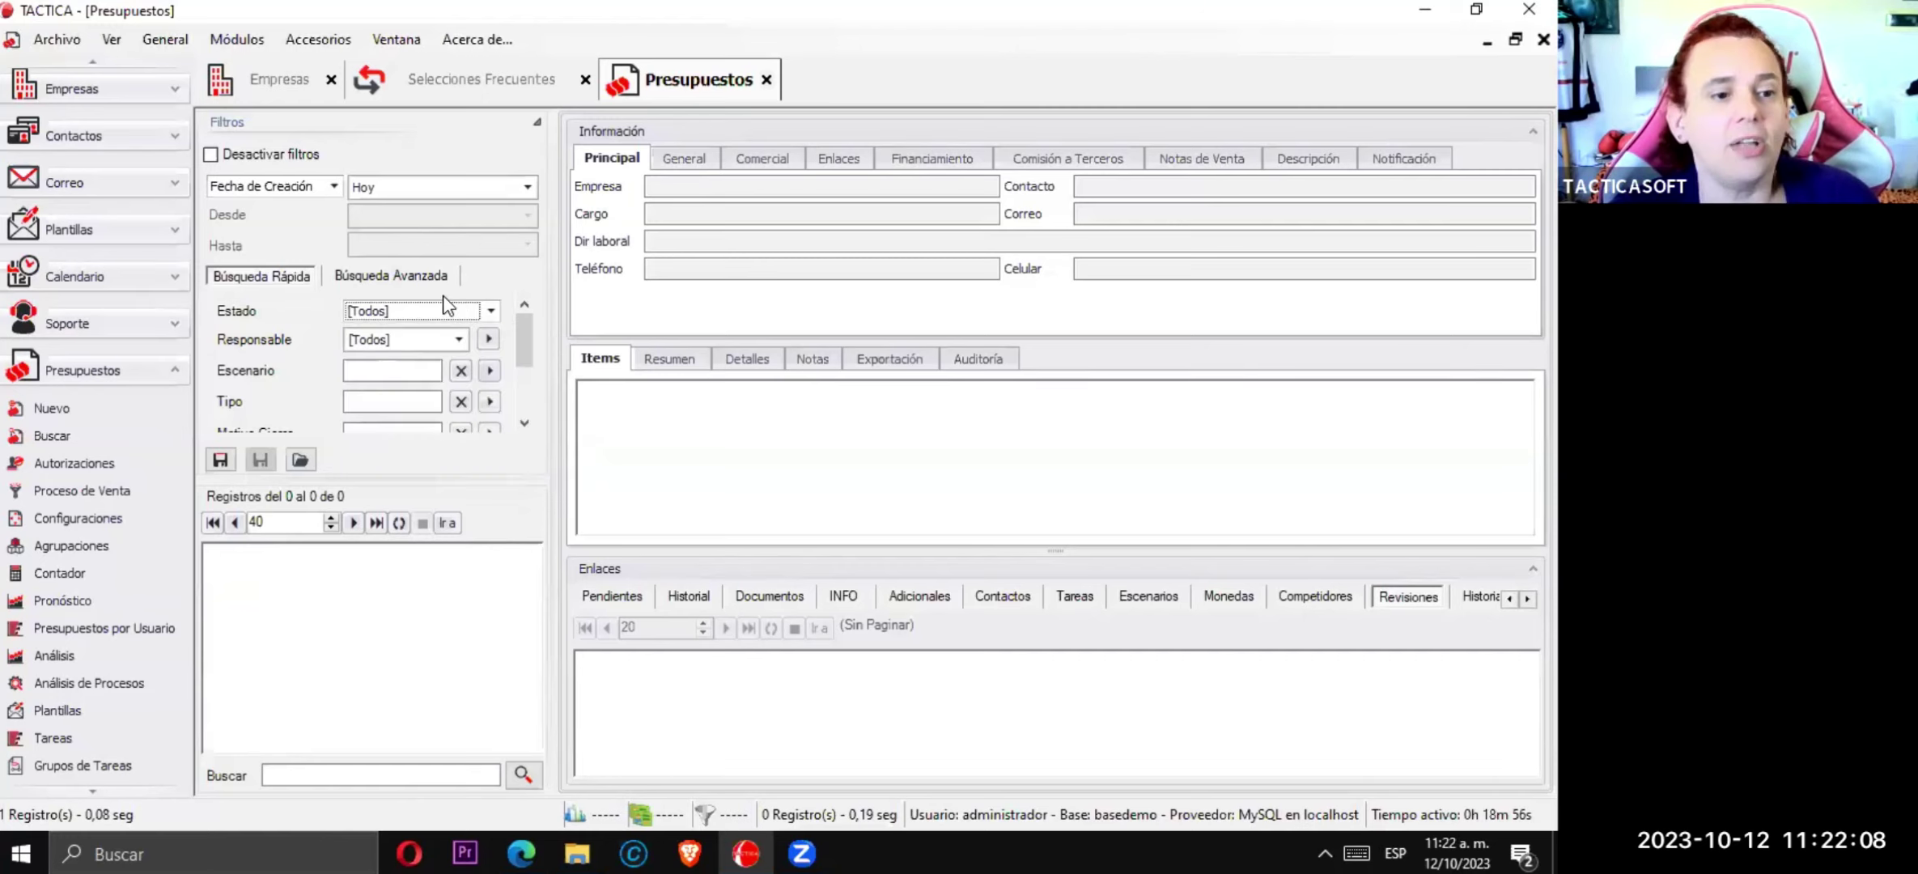
mouse_move(522, 343)
mouse_down()
mouse_move(524, 405)
mouse_move(526, 313)
mouse_up()
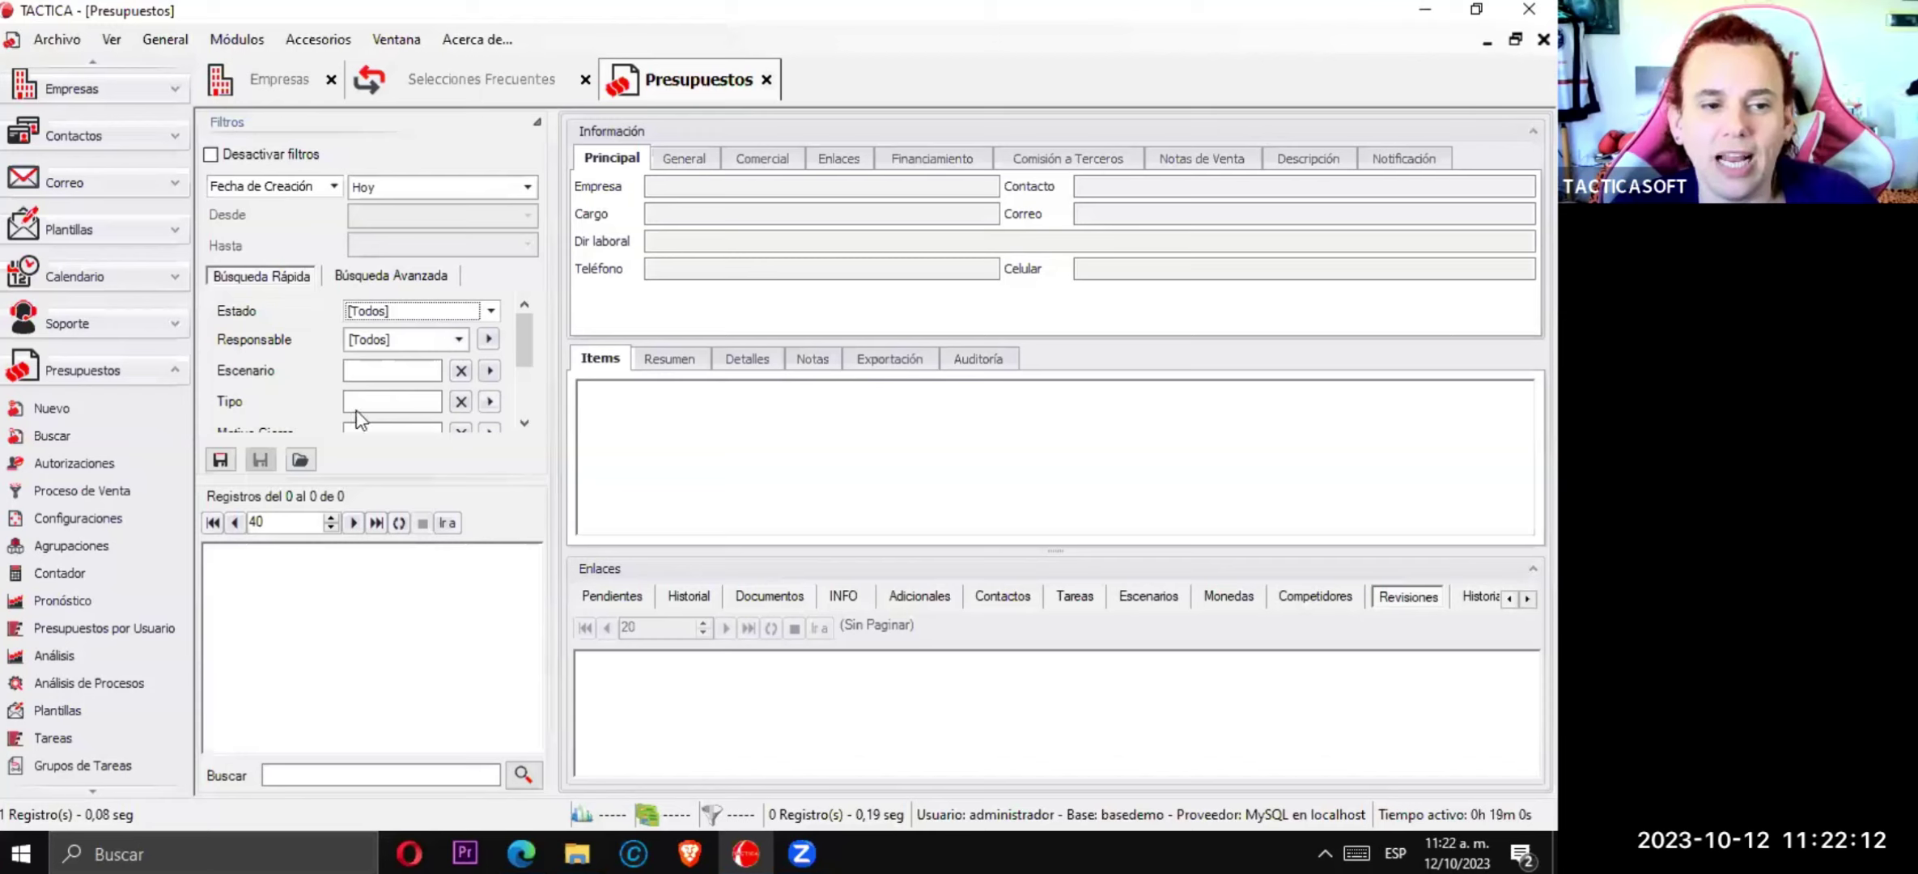
drag(526, 356, 526, 417)
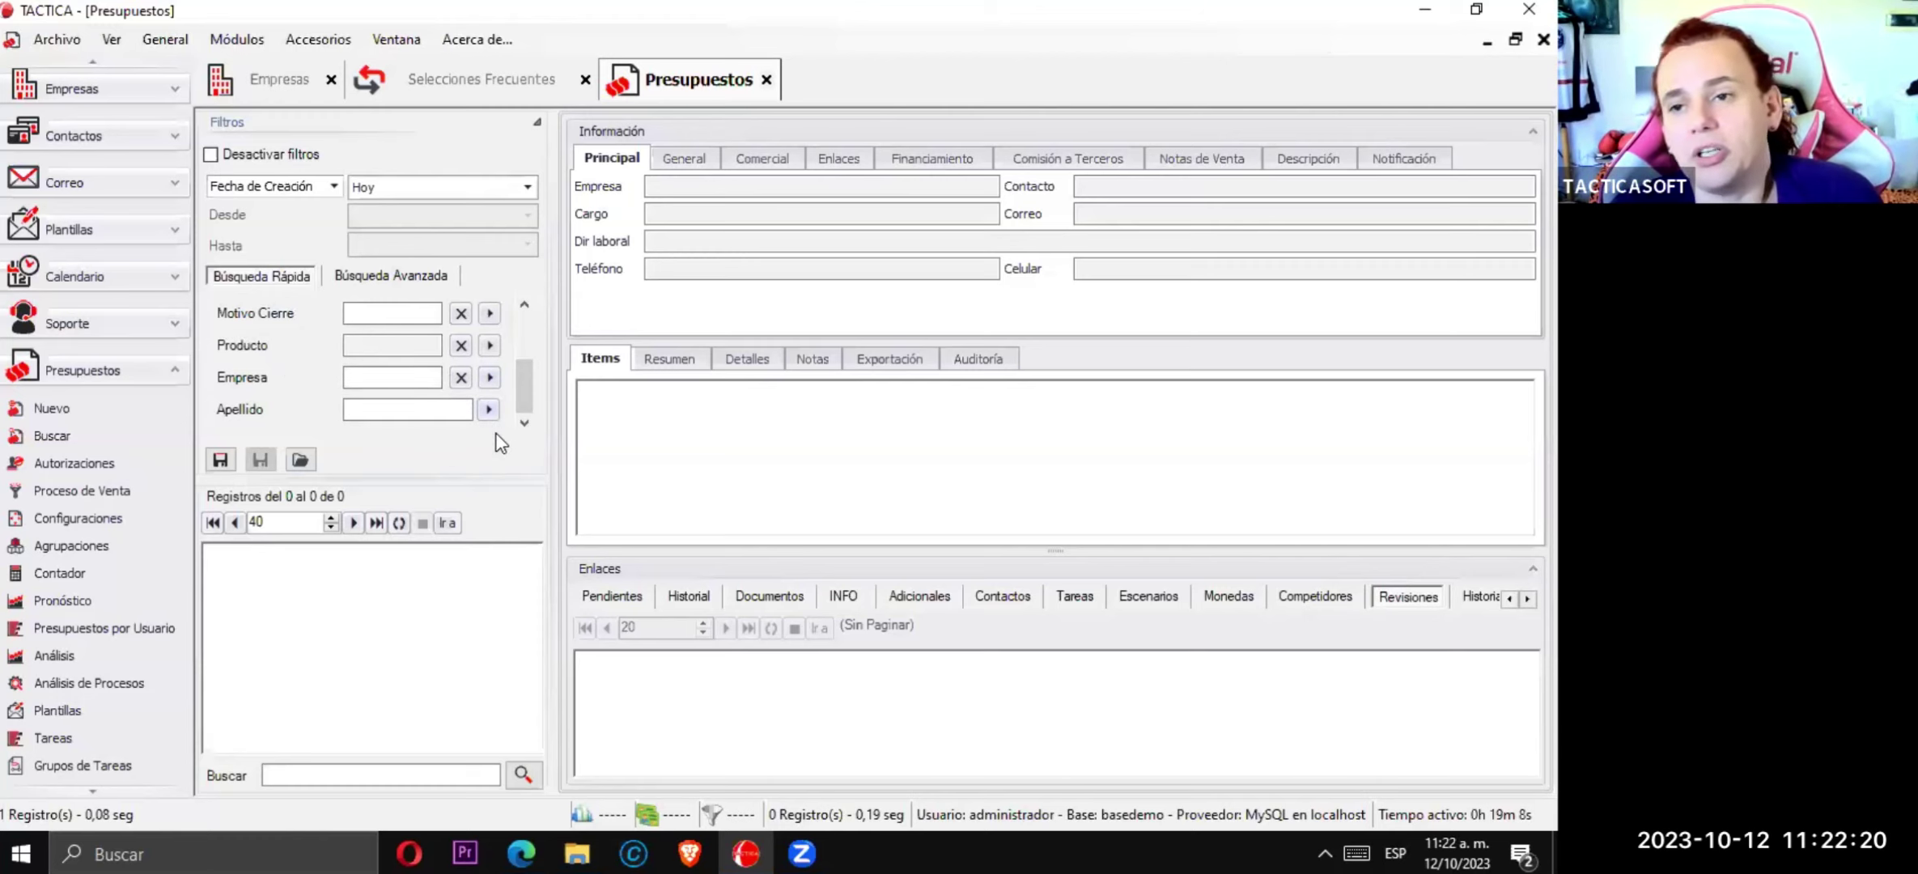
click(527, 773)
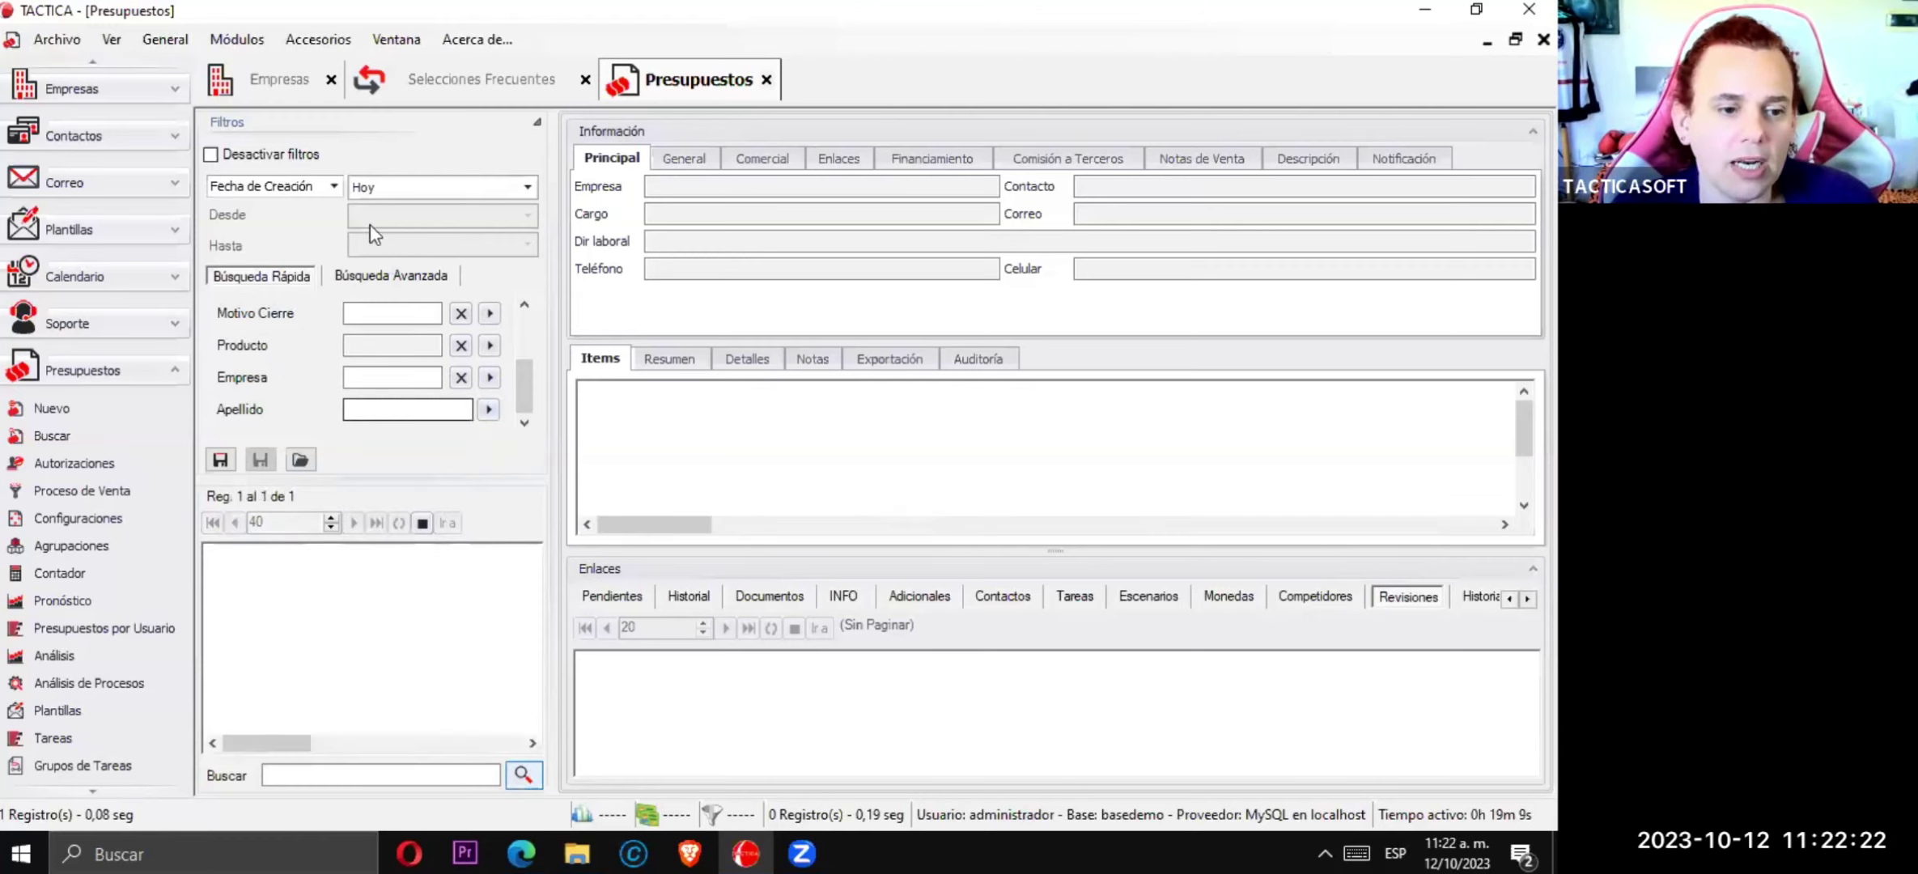
- Filter the CANAL A quote's pending activities to all activity types and Todos los días, changing the selected user from administrador
click(621, 596)
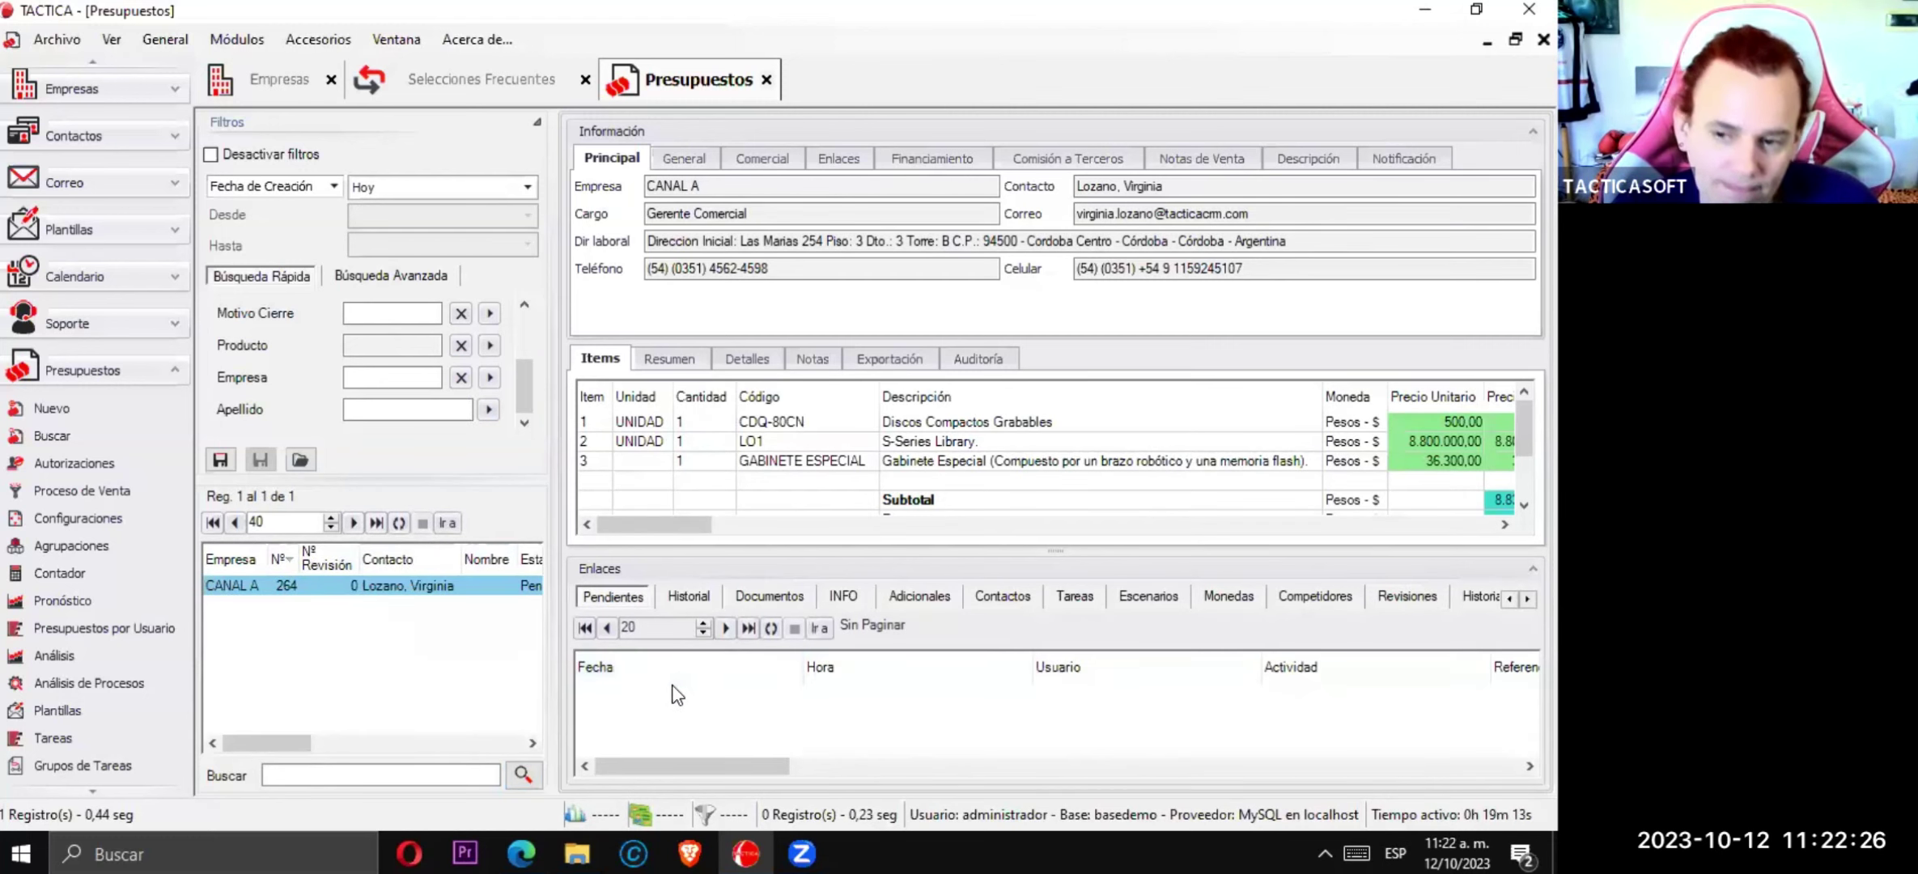
right_click(704, 702)
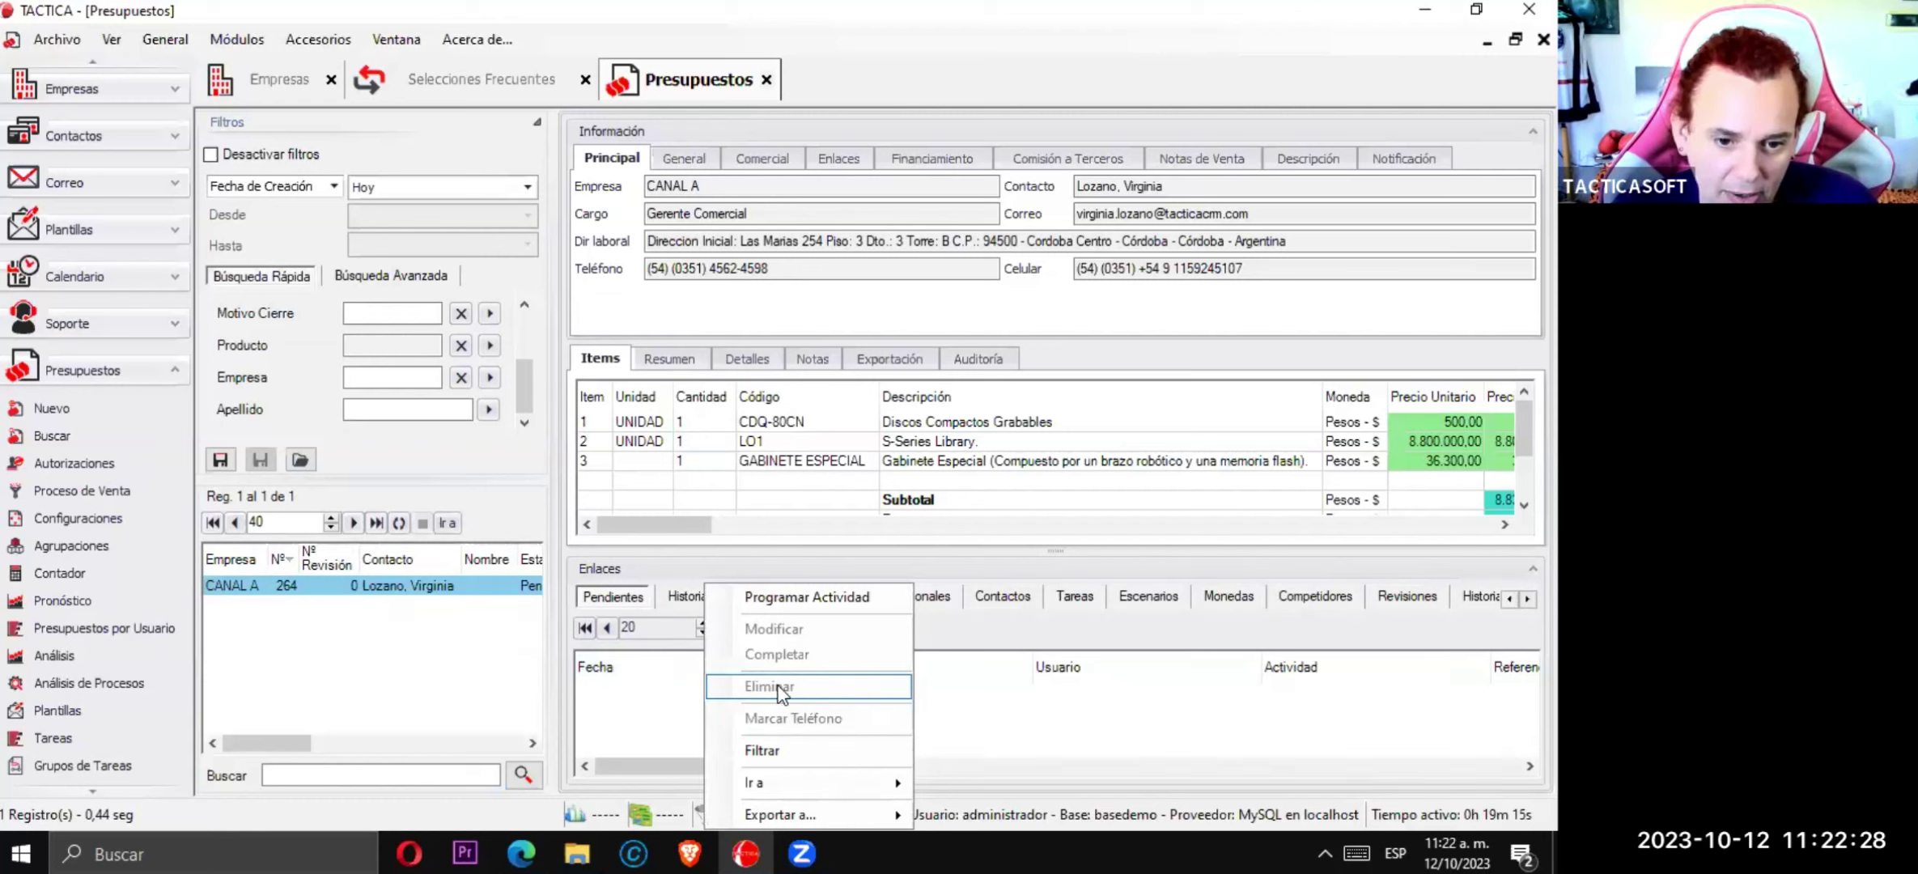
click(782, 749)
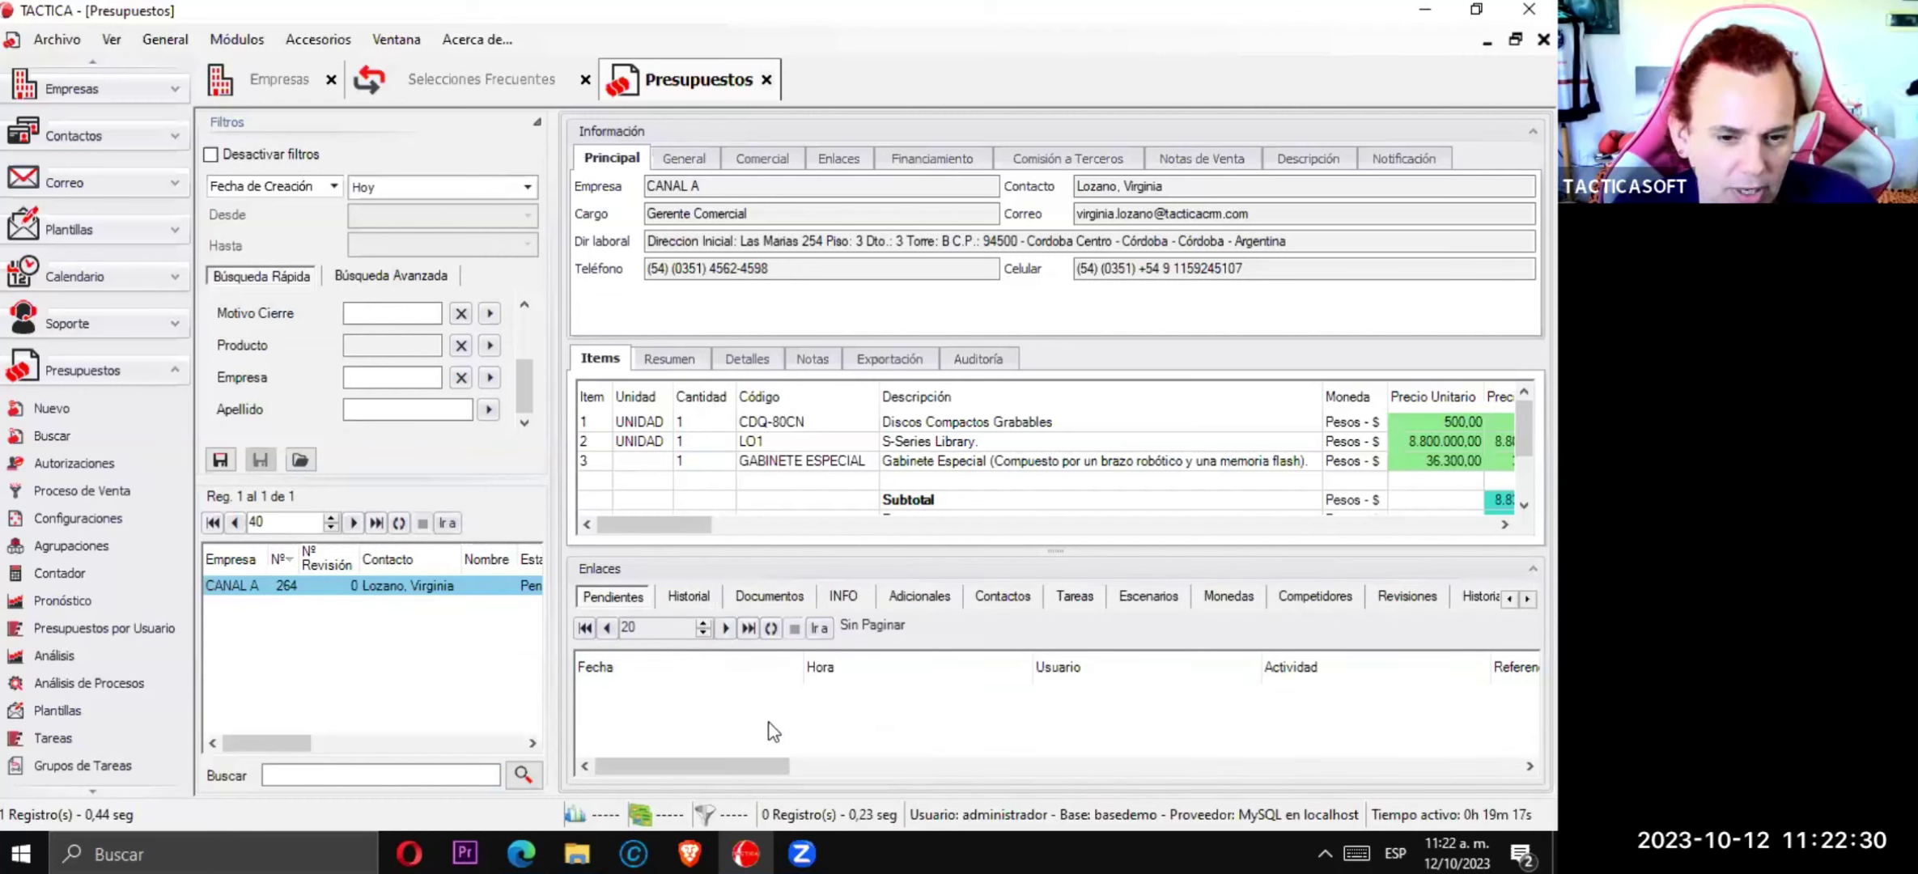
right_click(780, 712)
click(809, 740)
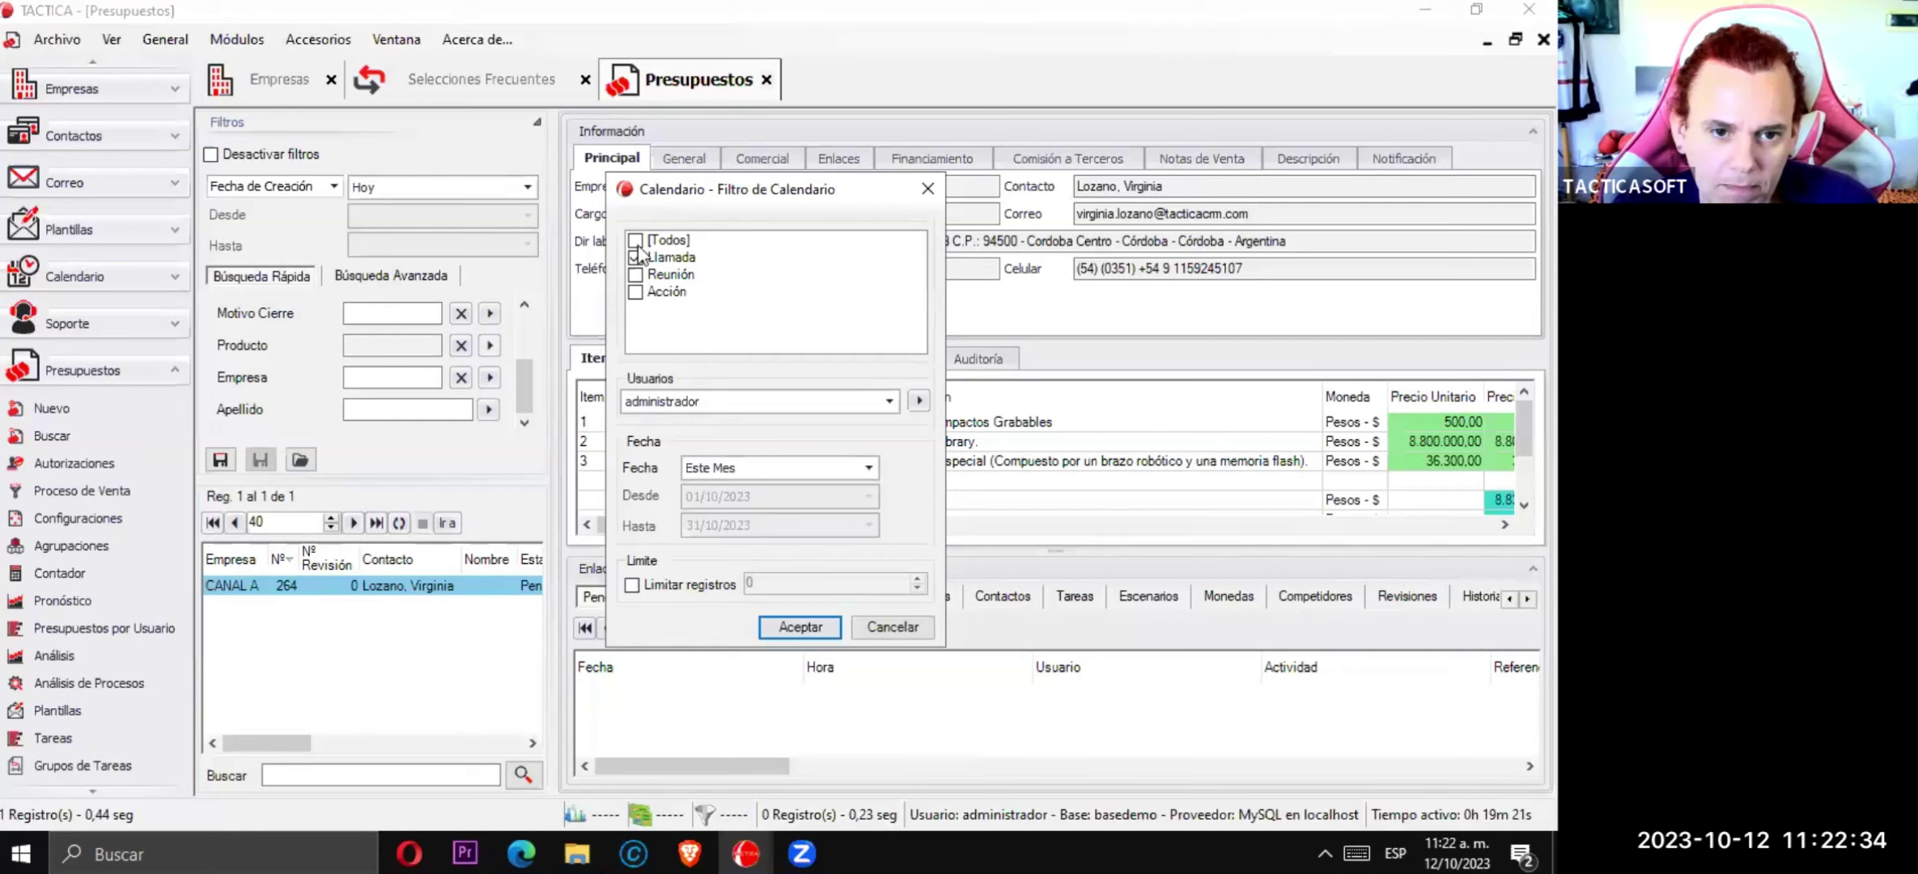
click(869, 469)
scroll(749, 506, up, 3)
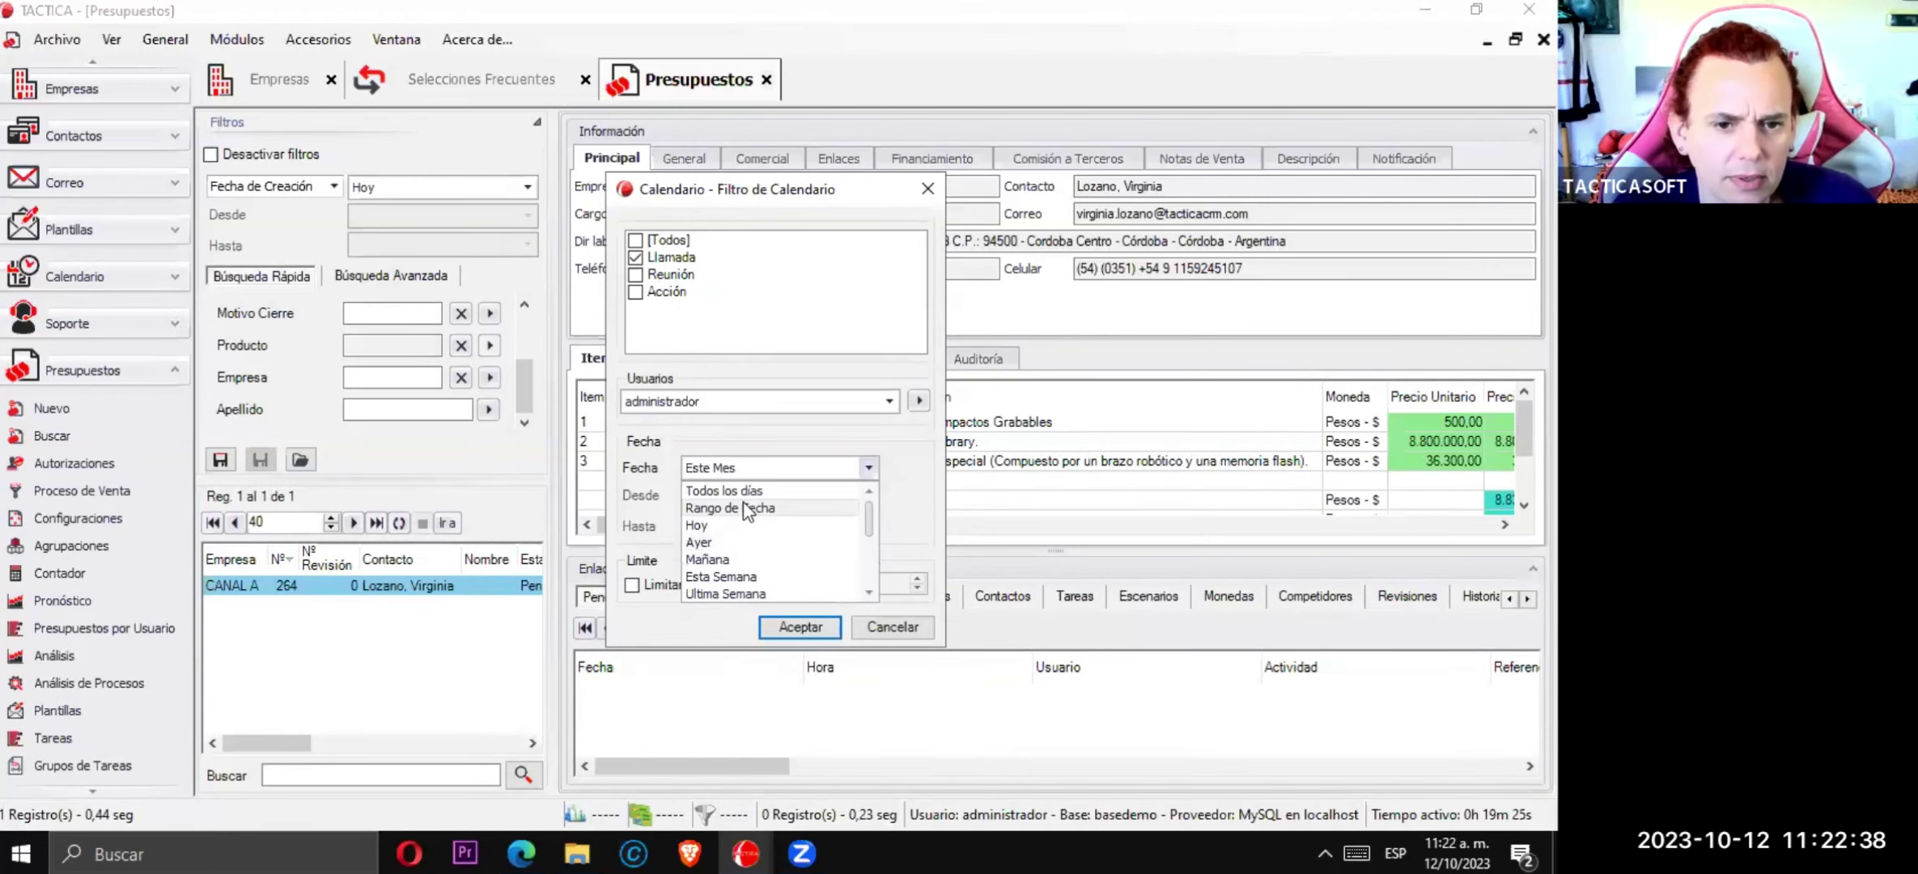
click(744, 493)
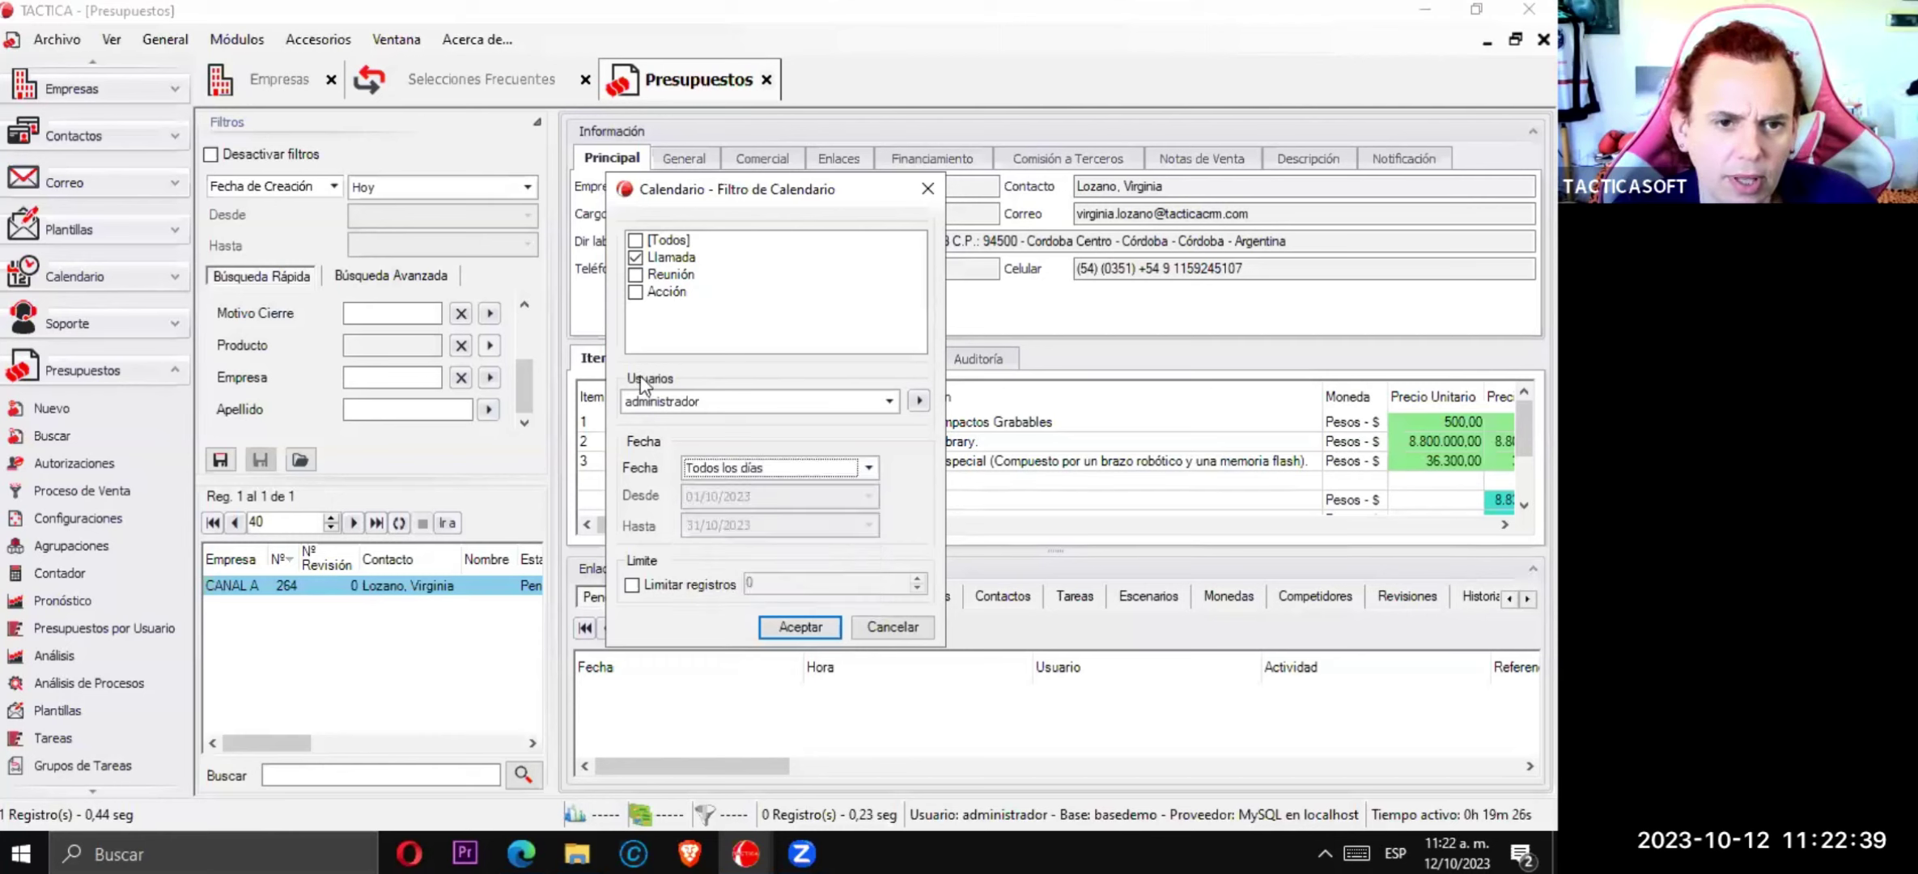
click(635, 240)
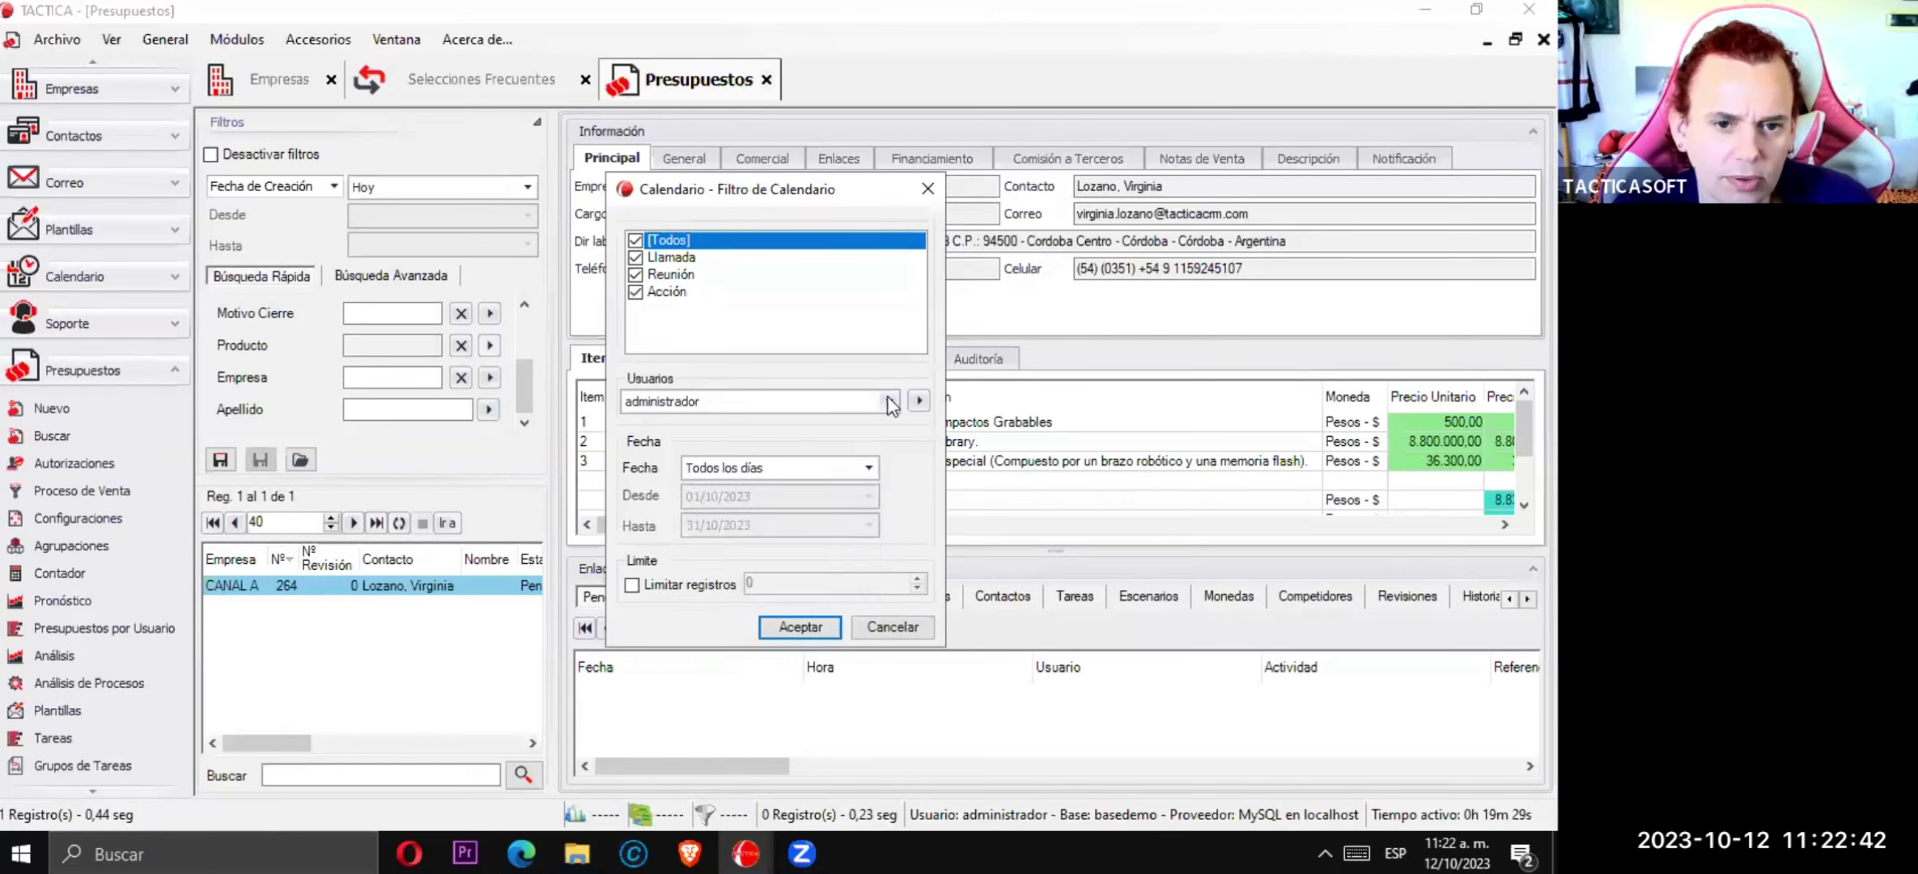
click(890, 400)
click(691, 442)
click(800, 627)
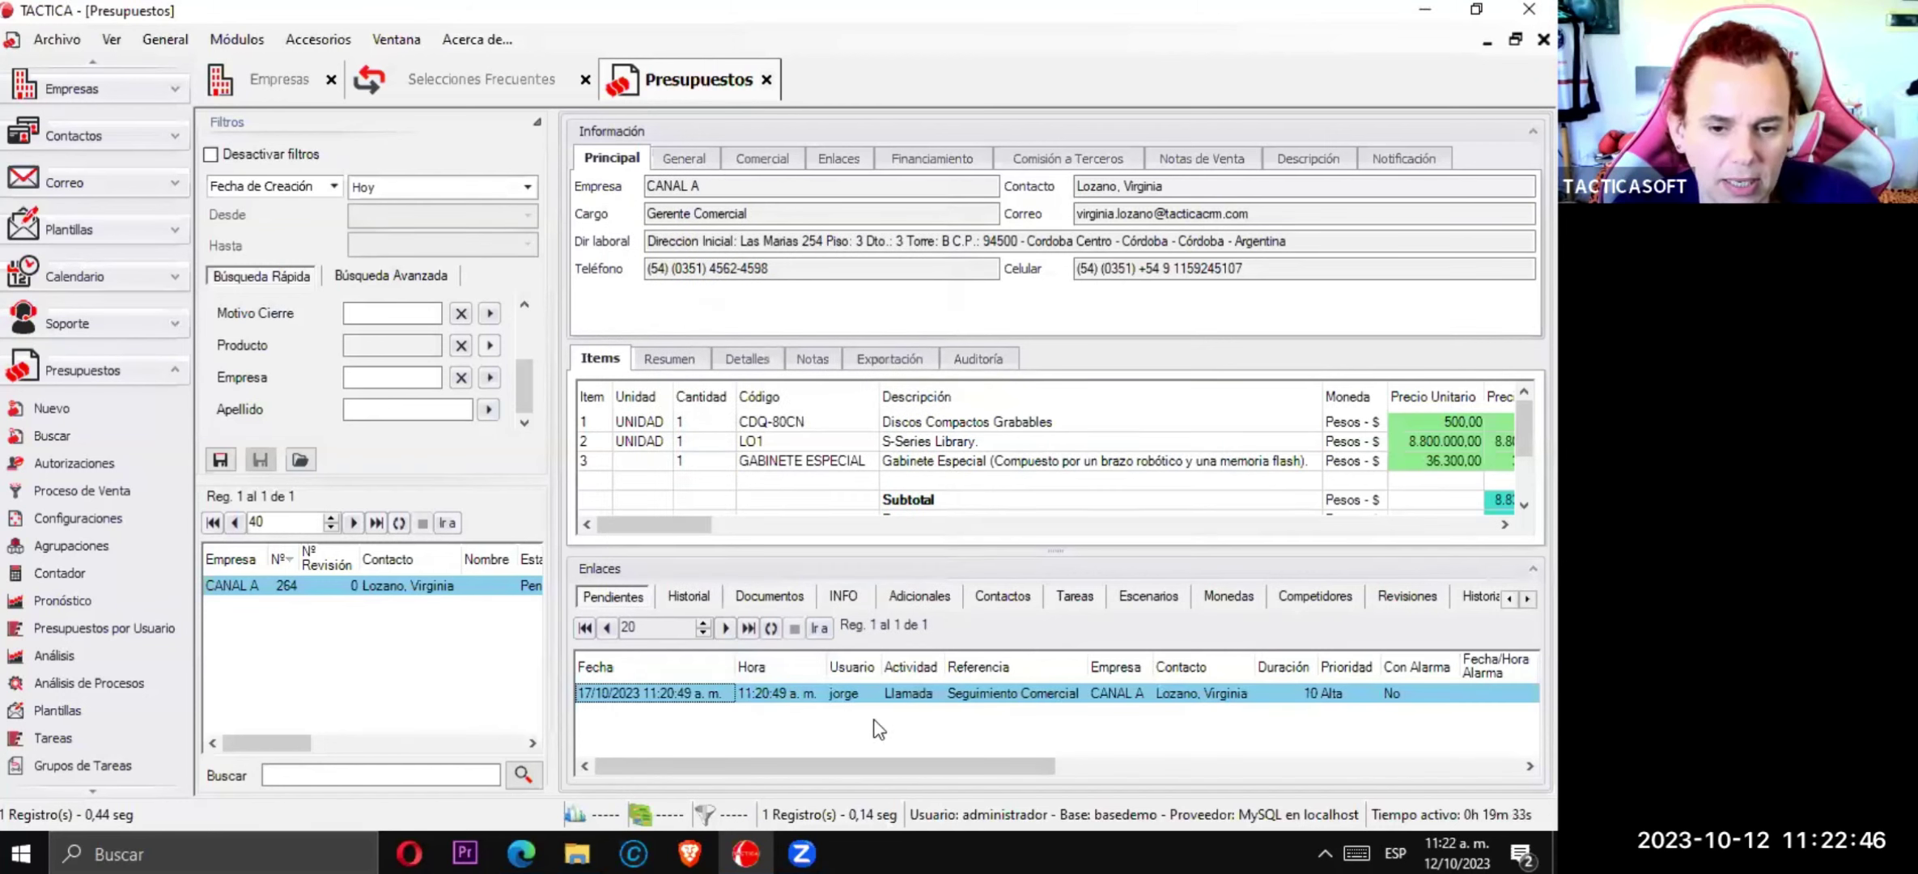
- Check the quote's activity history and return to its pending activities
drag(900, 762, 799, 726)
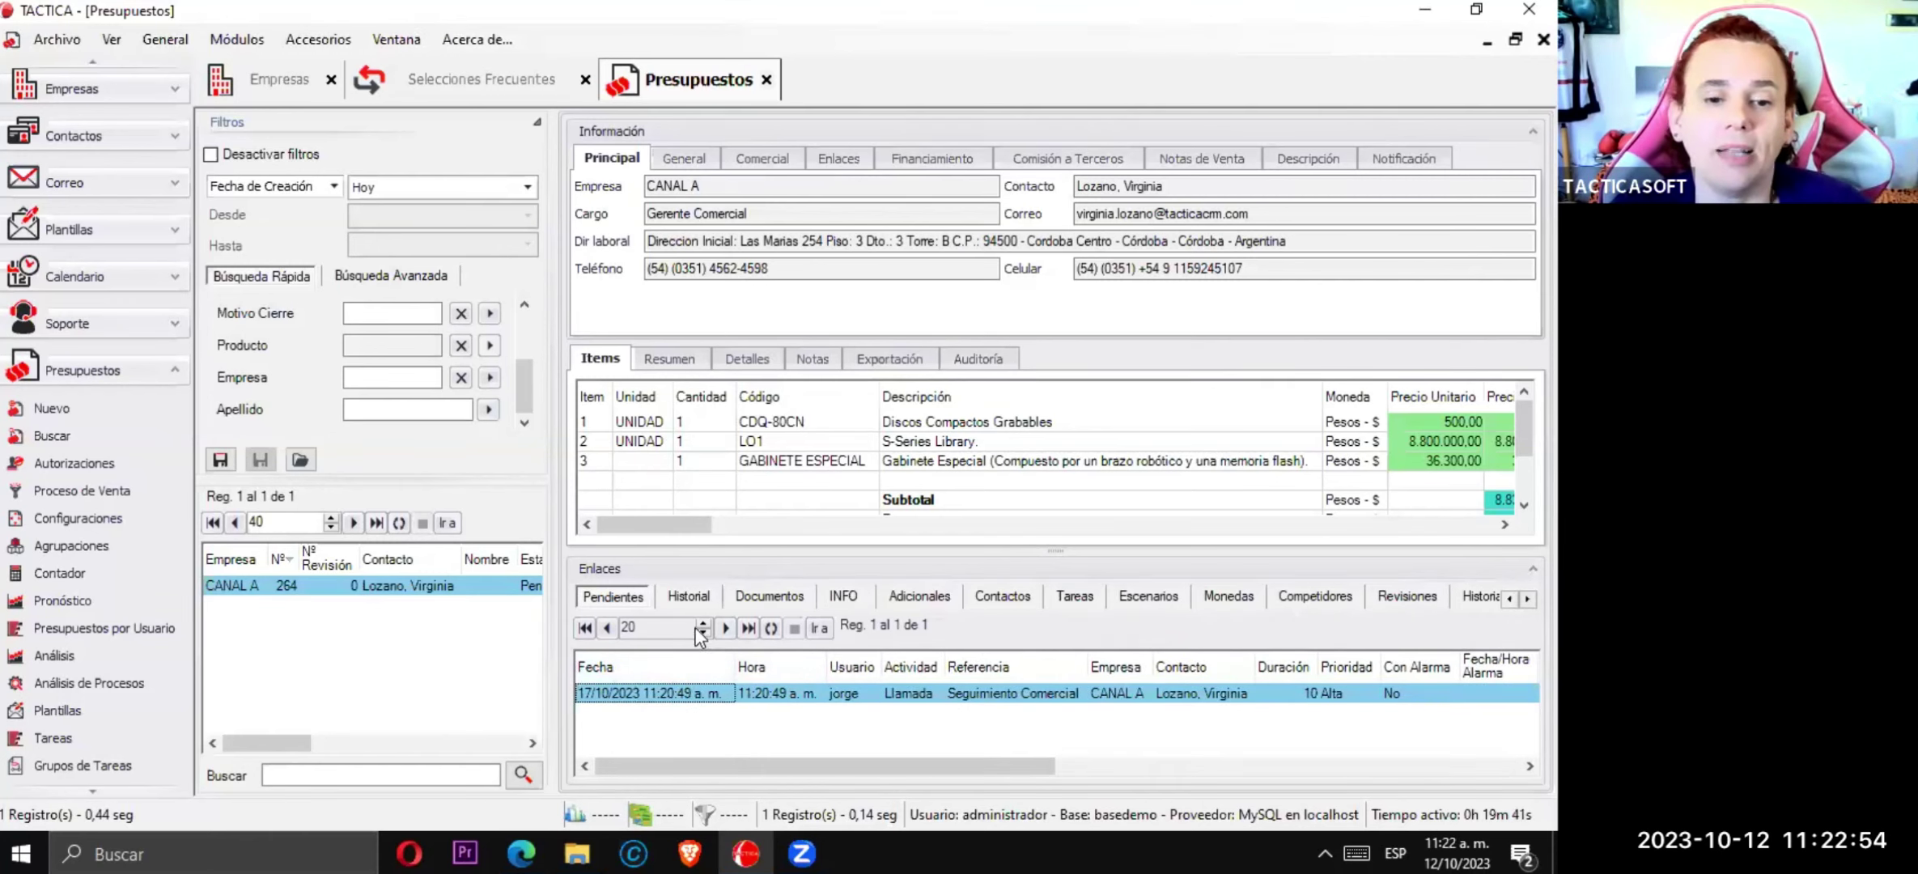
click(691, 599)
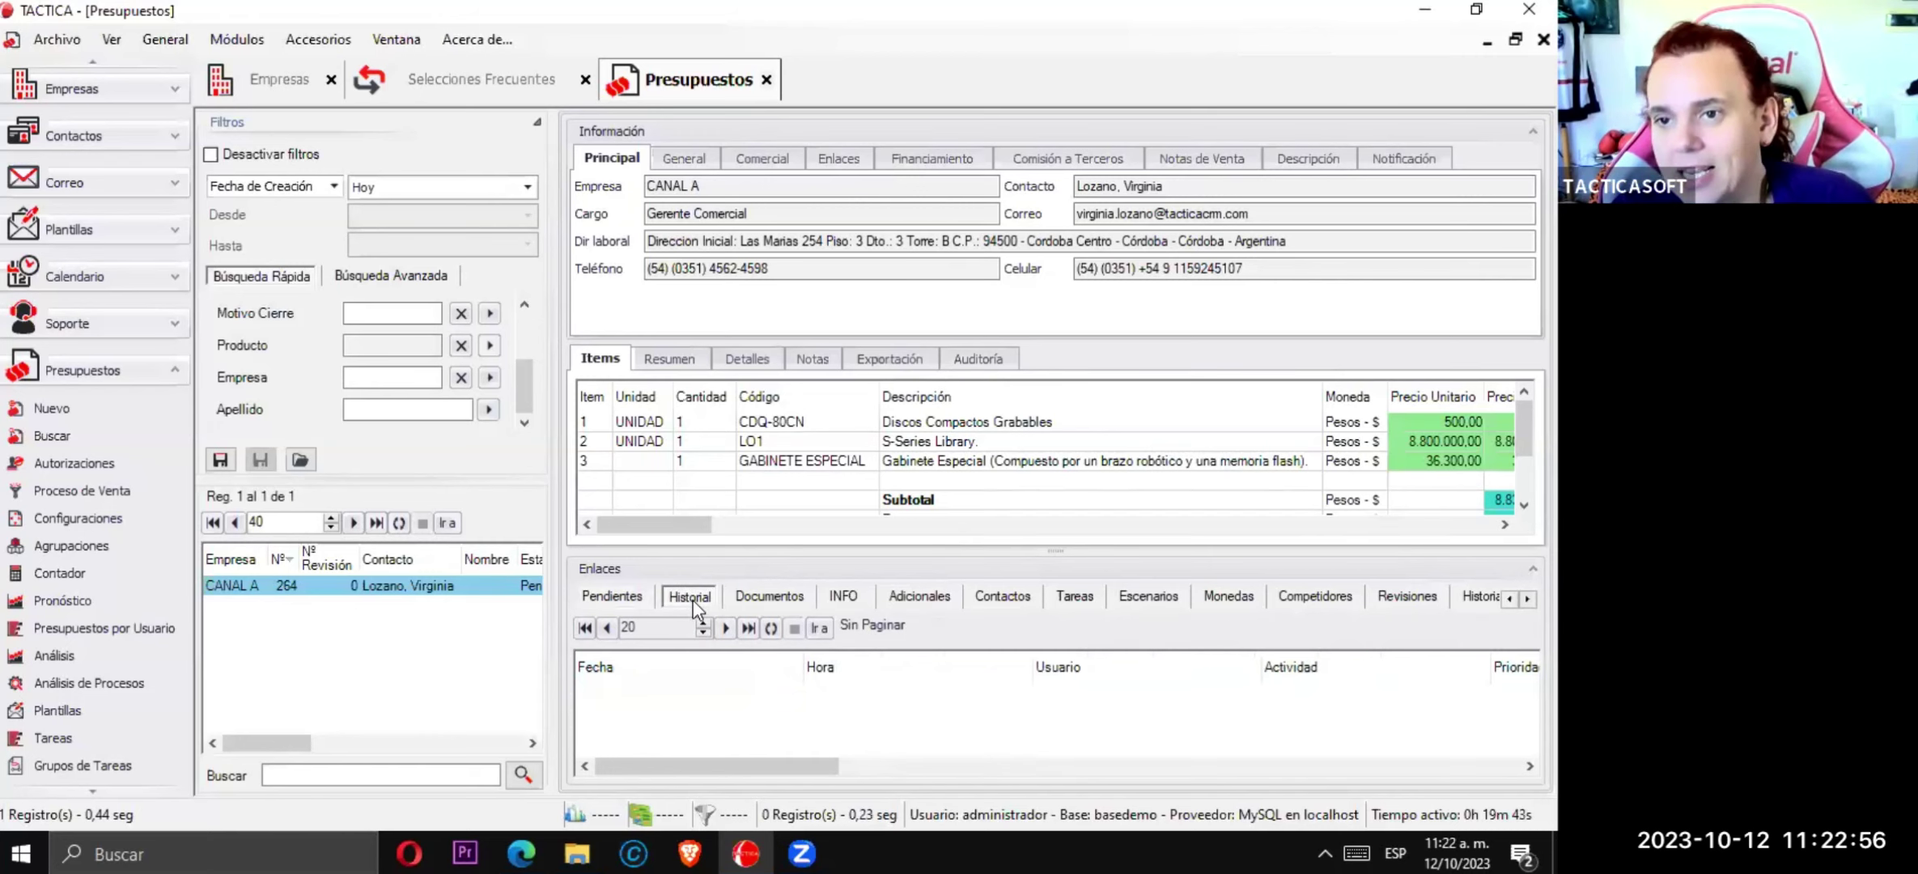
click(624, 600)
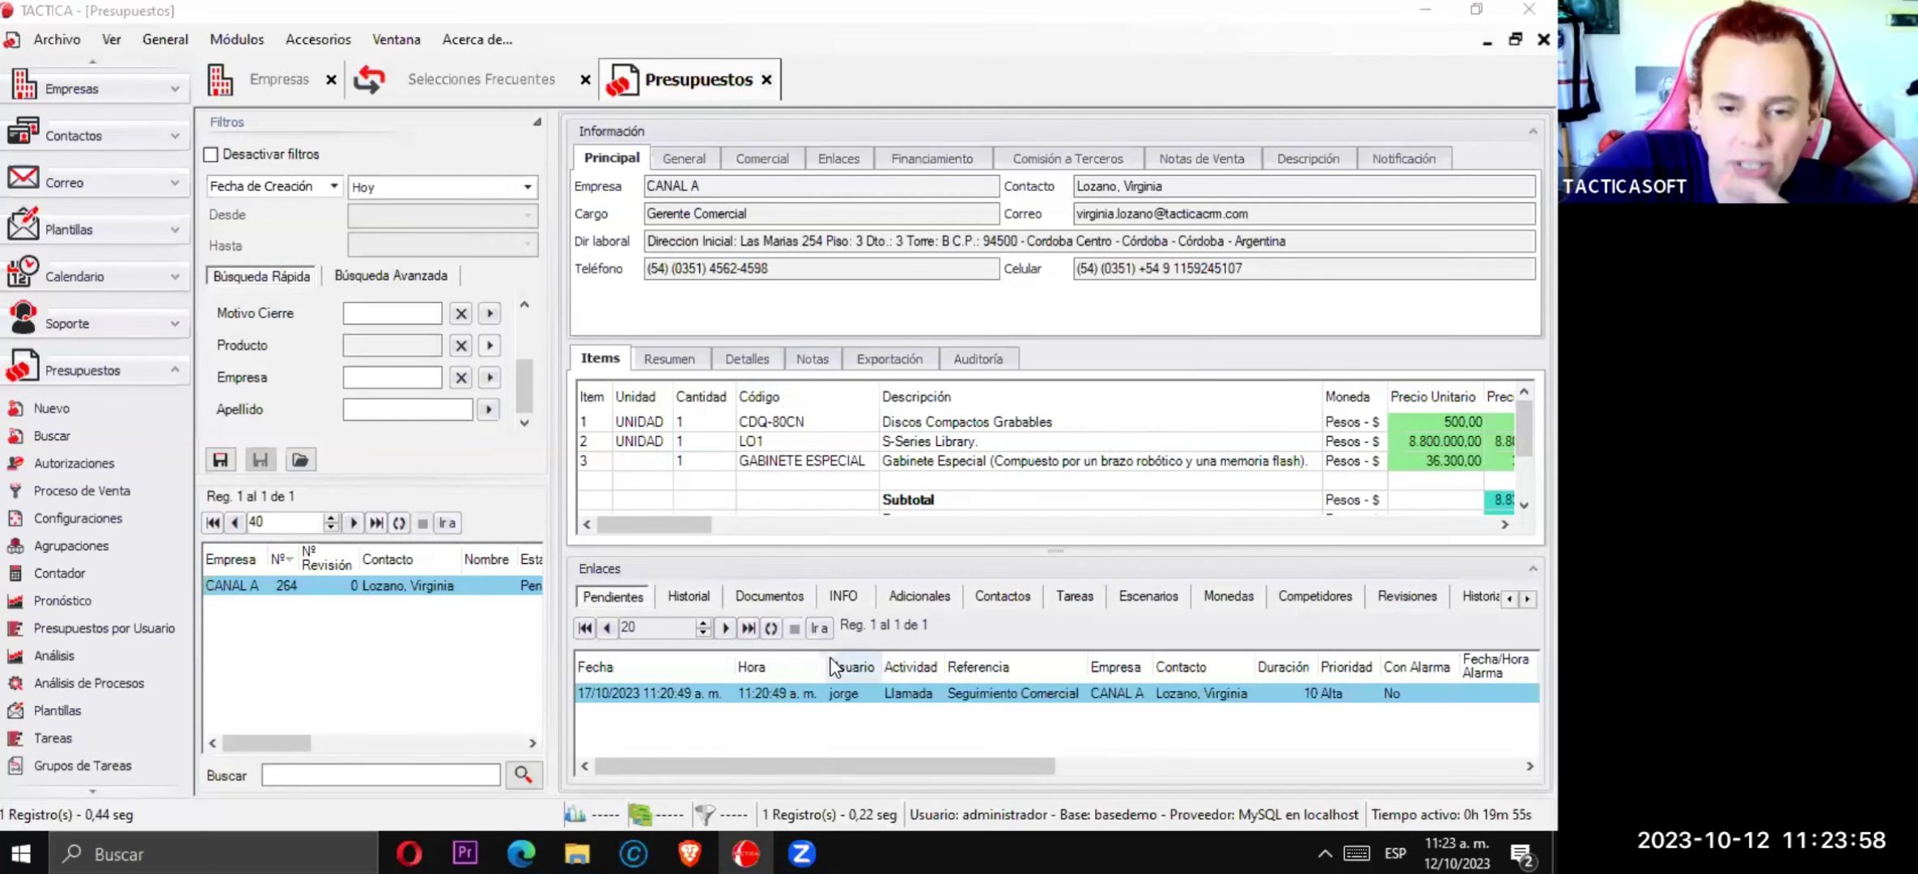
- Show the quote's revisions and widen the quote number column in the quote list
click(1423, 599)
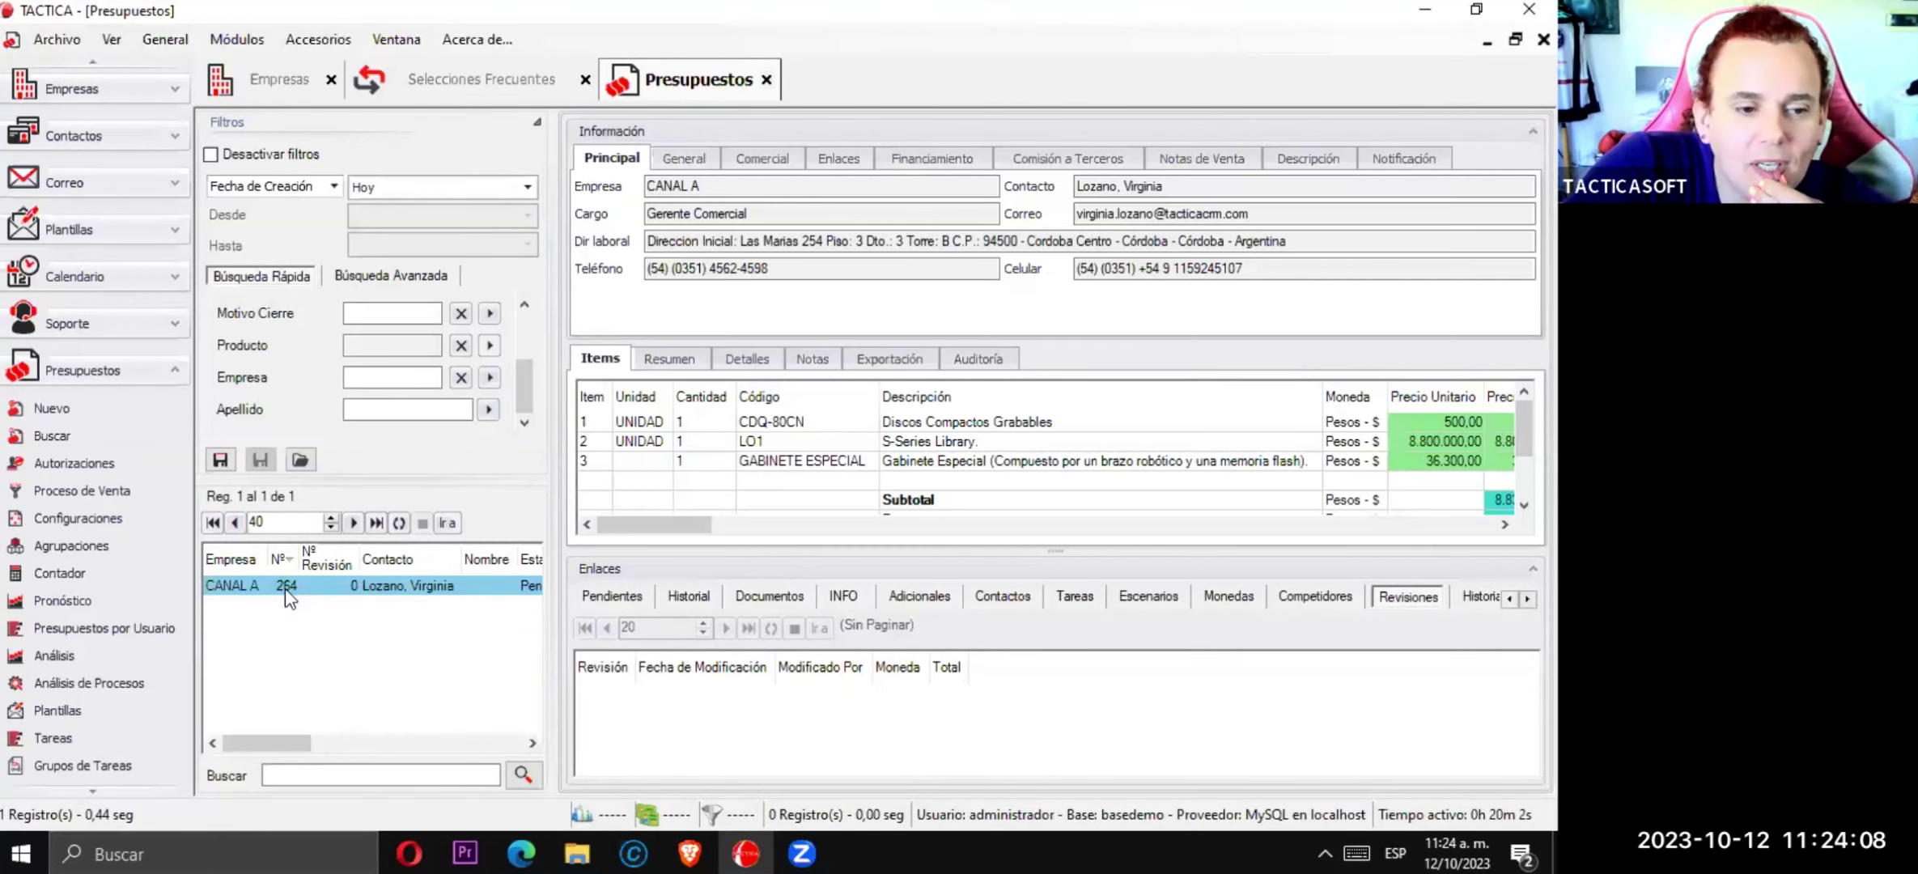
drag(301, 559, 356, 559)
click(357, 591)
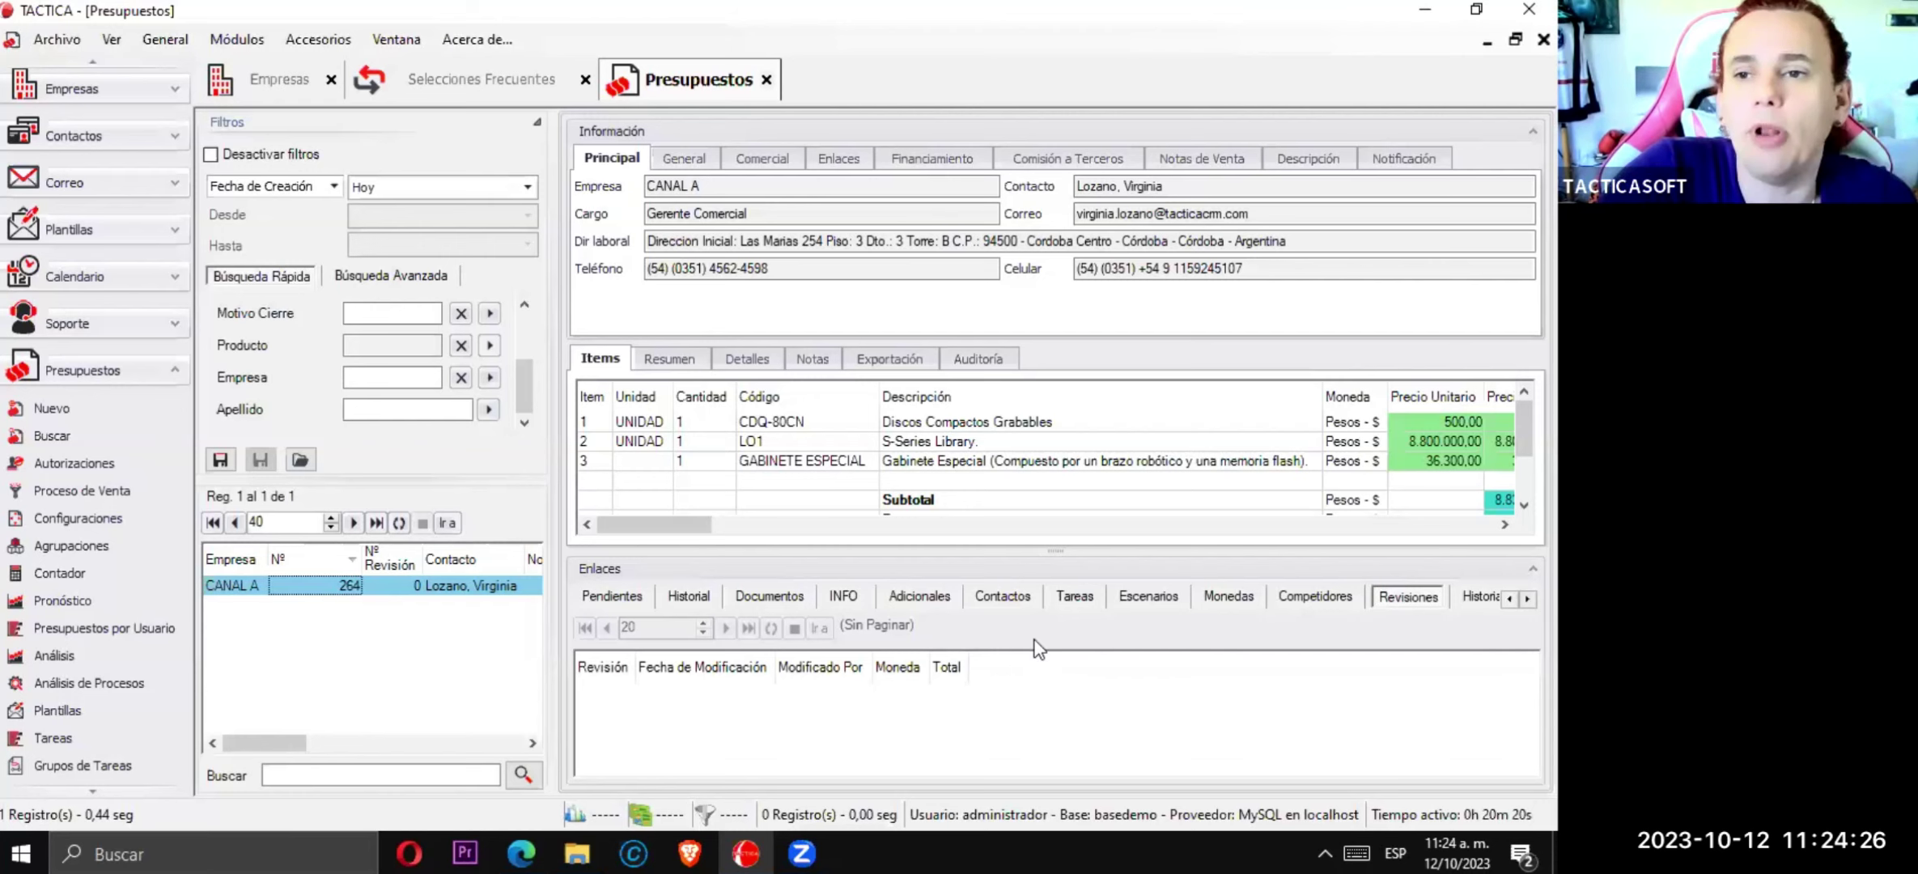
- Open the CANAL A quote for modification and set the unit price of item LO1, S-Series Library, to 8.000.000
right_click(415, 585)
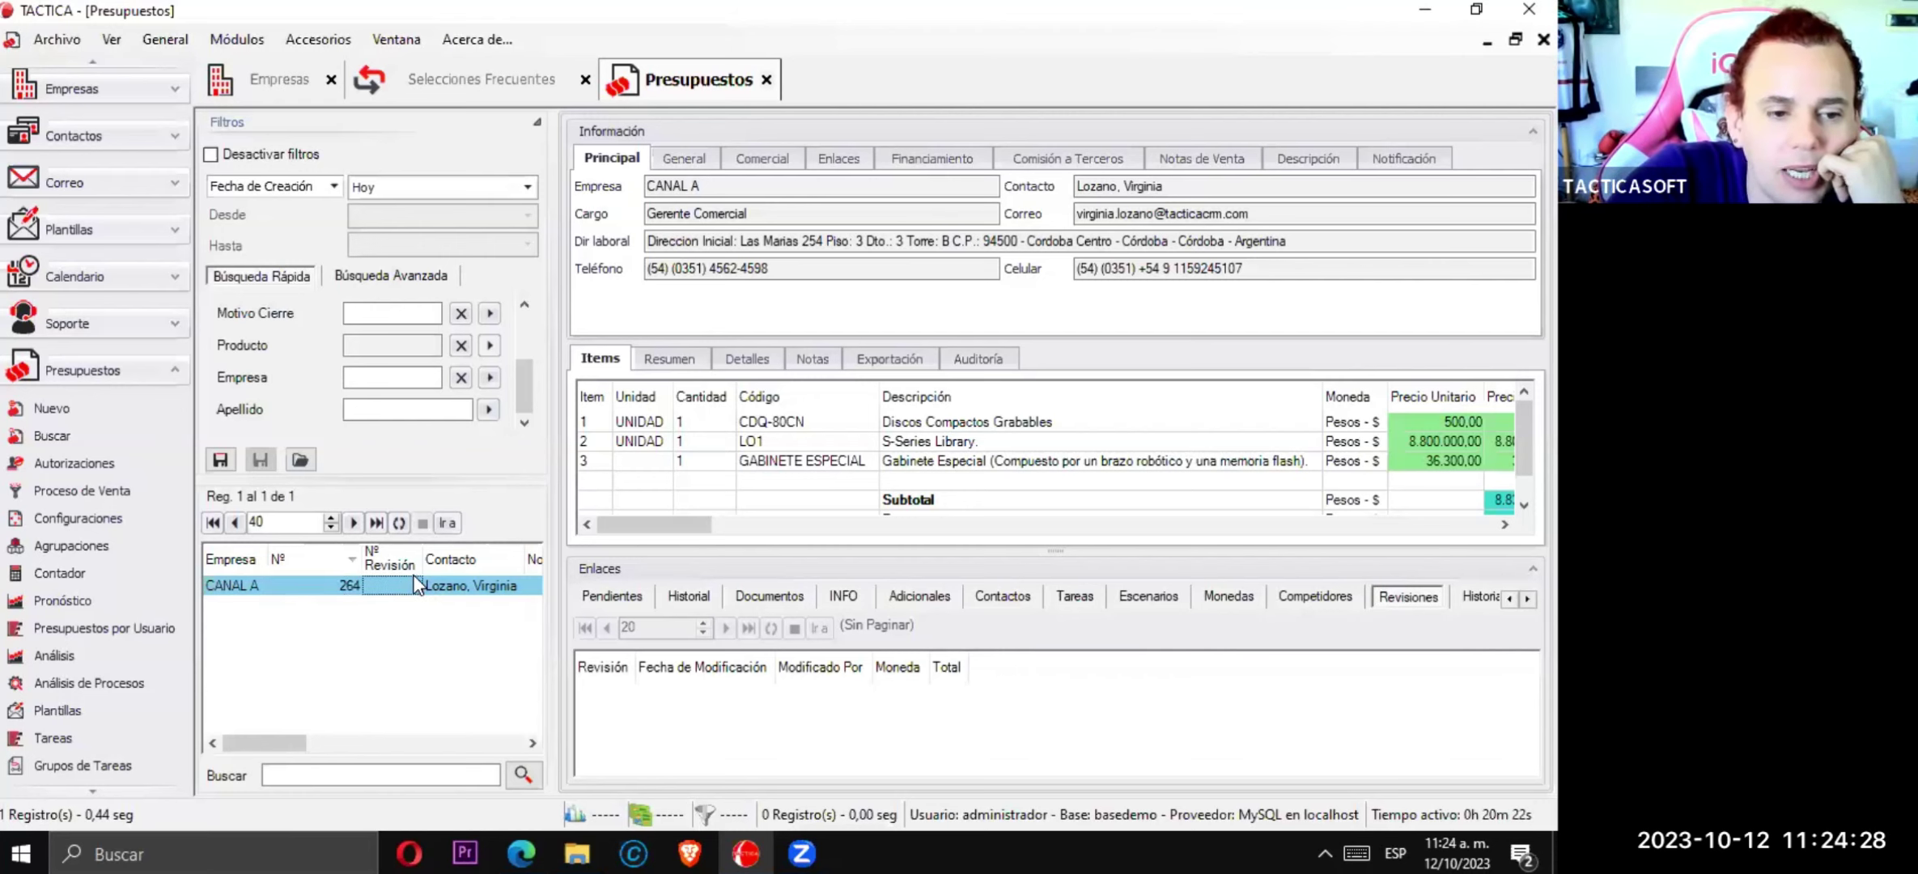
click(484, 419)
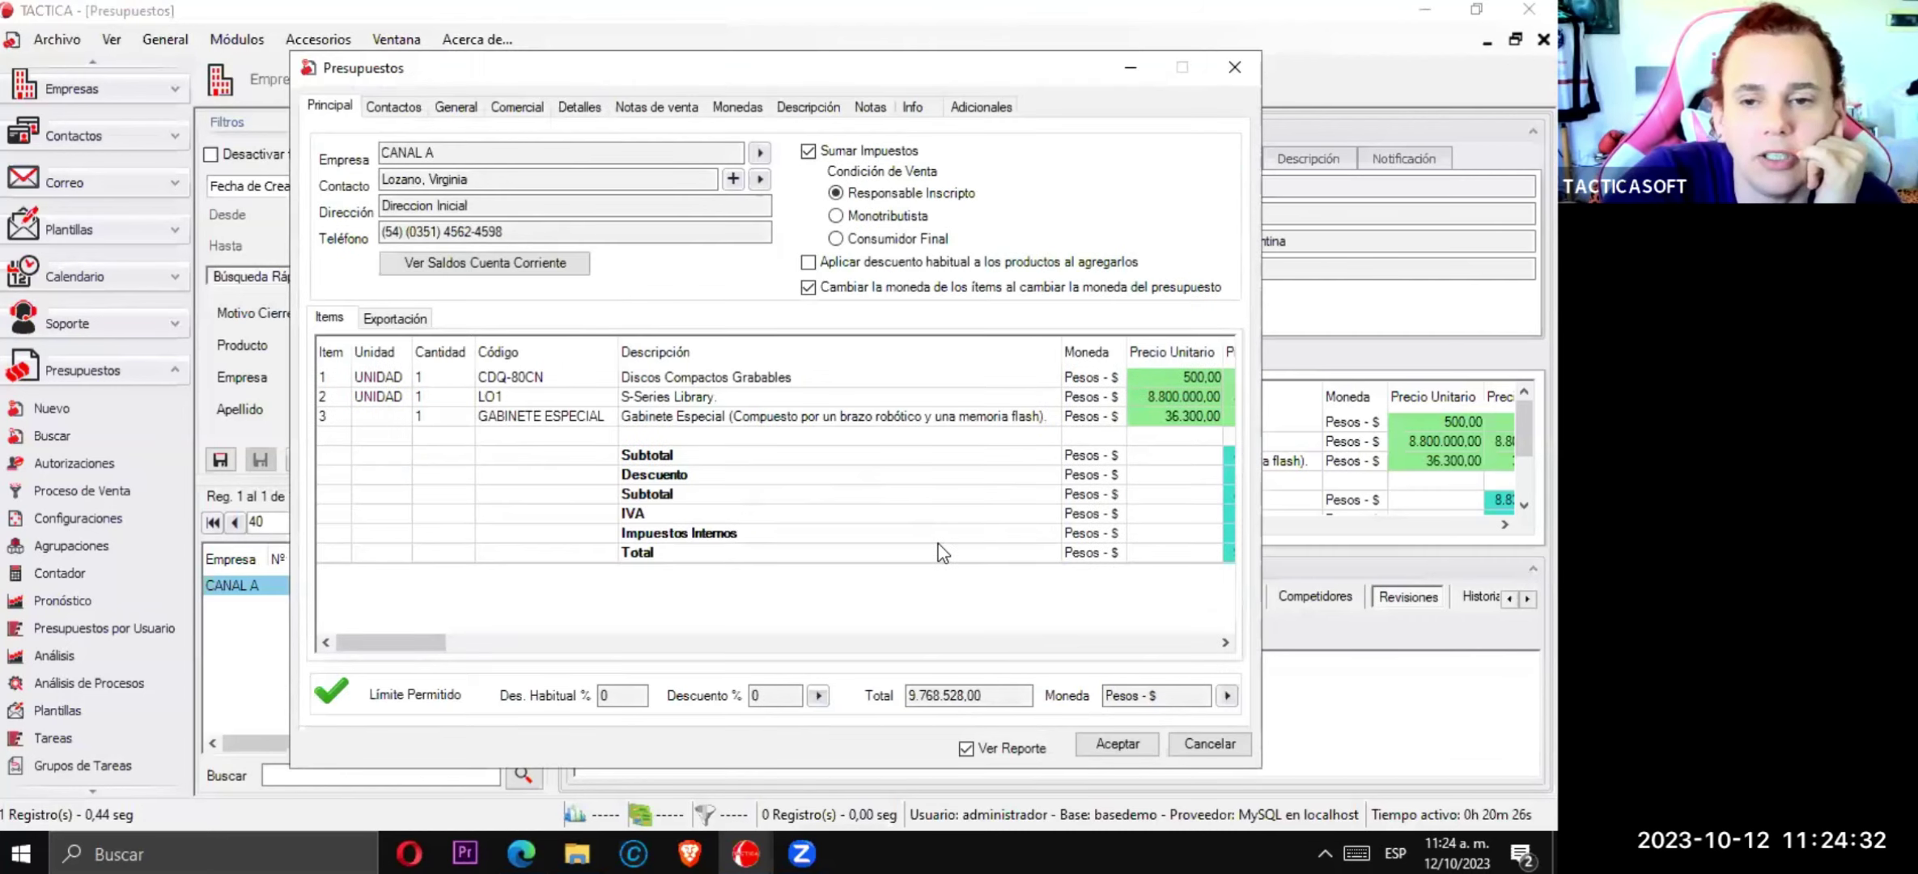
double_click(1159, 399)
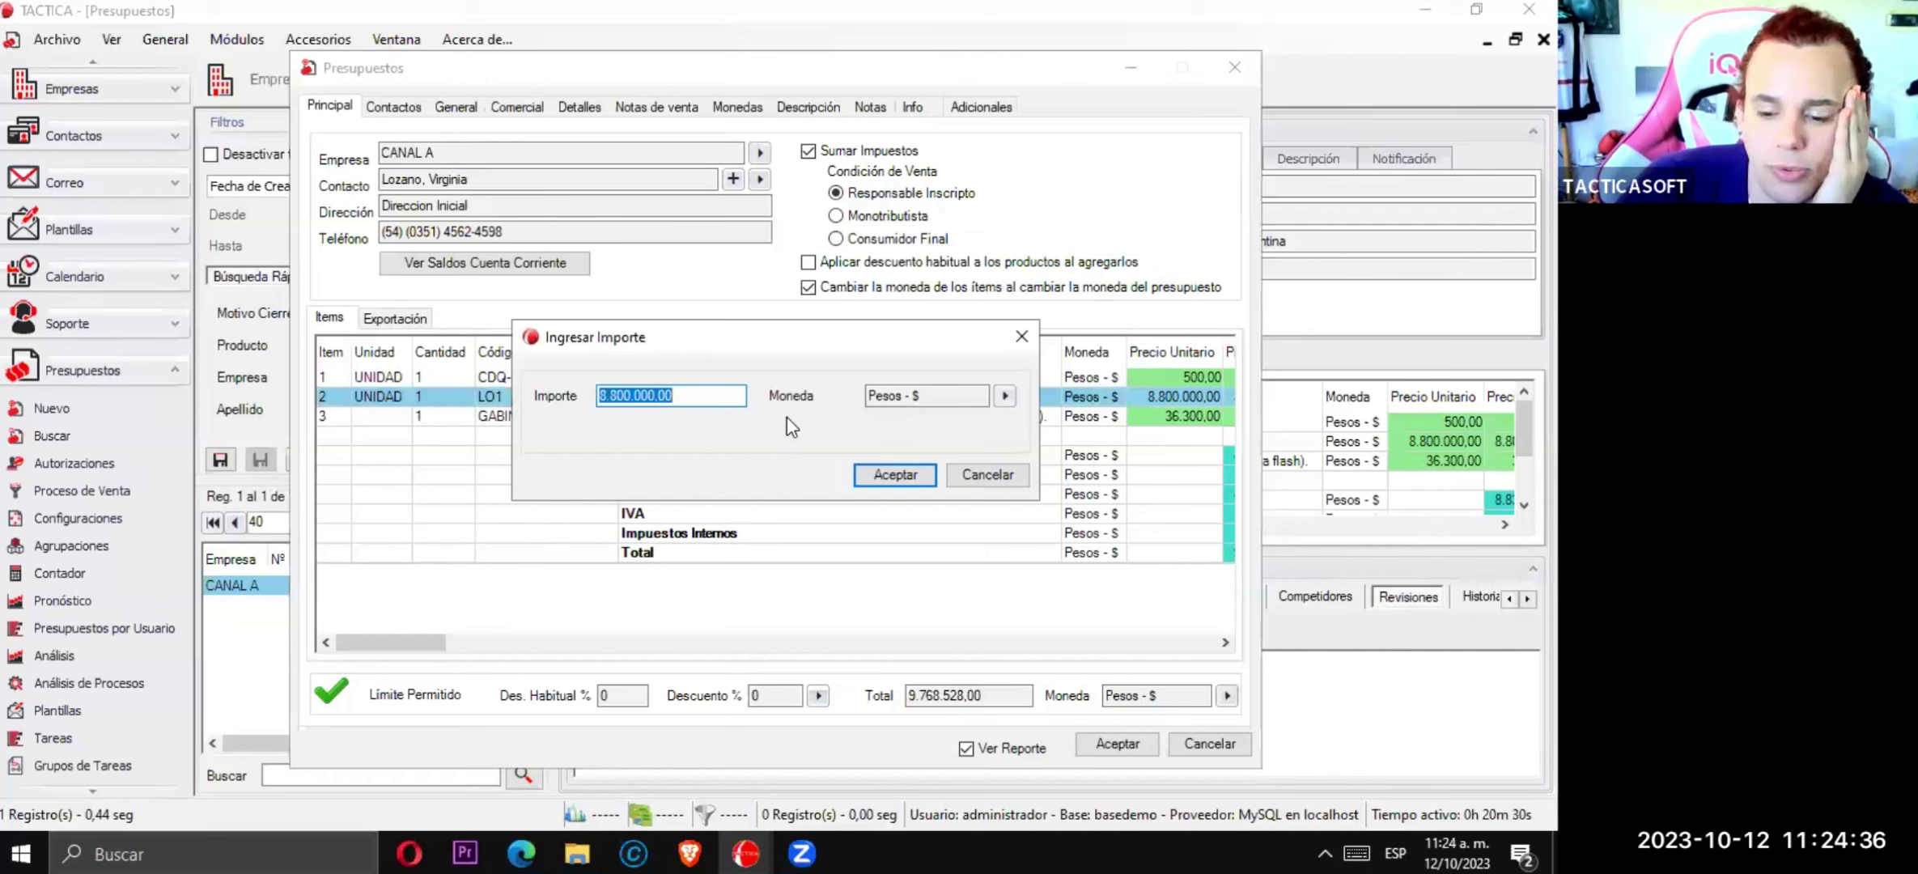
text(8.000.)
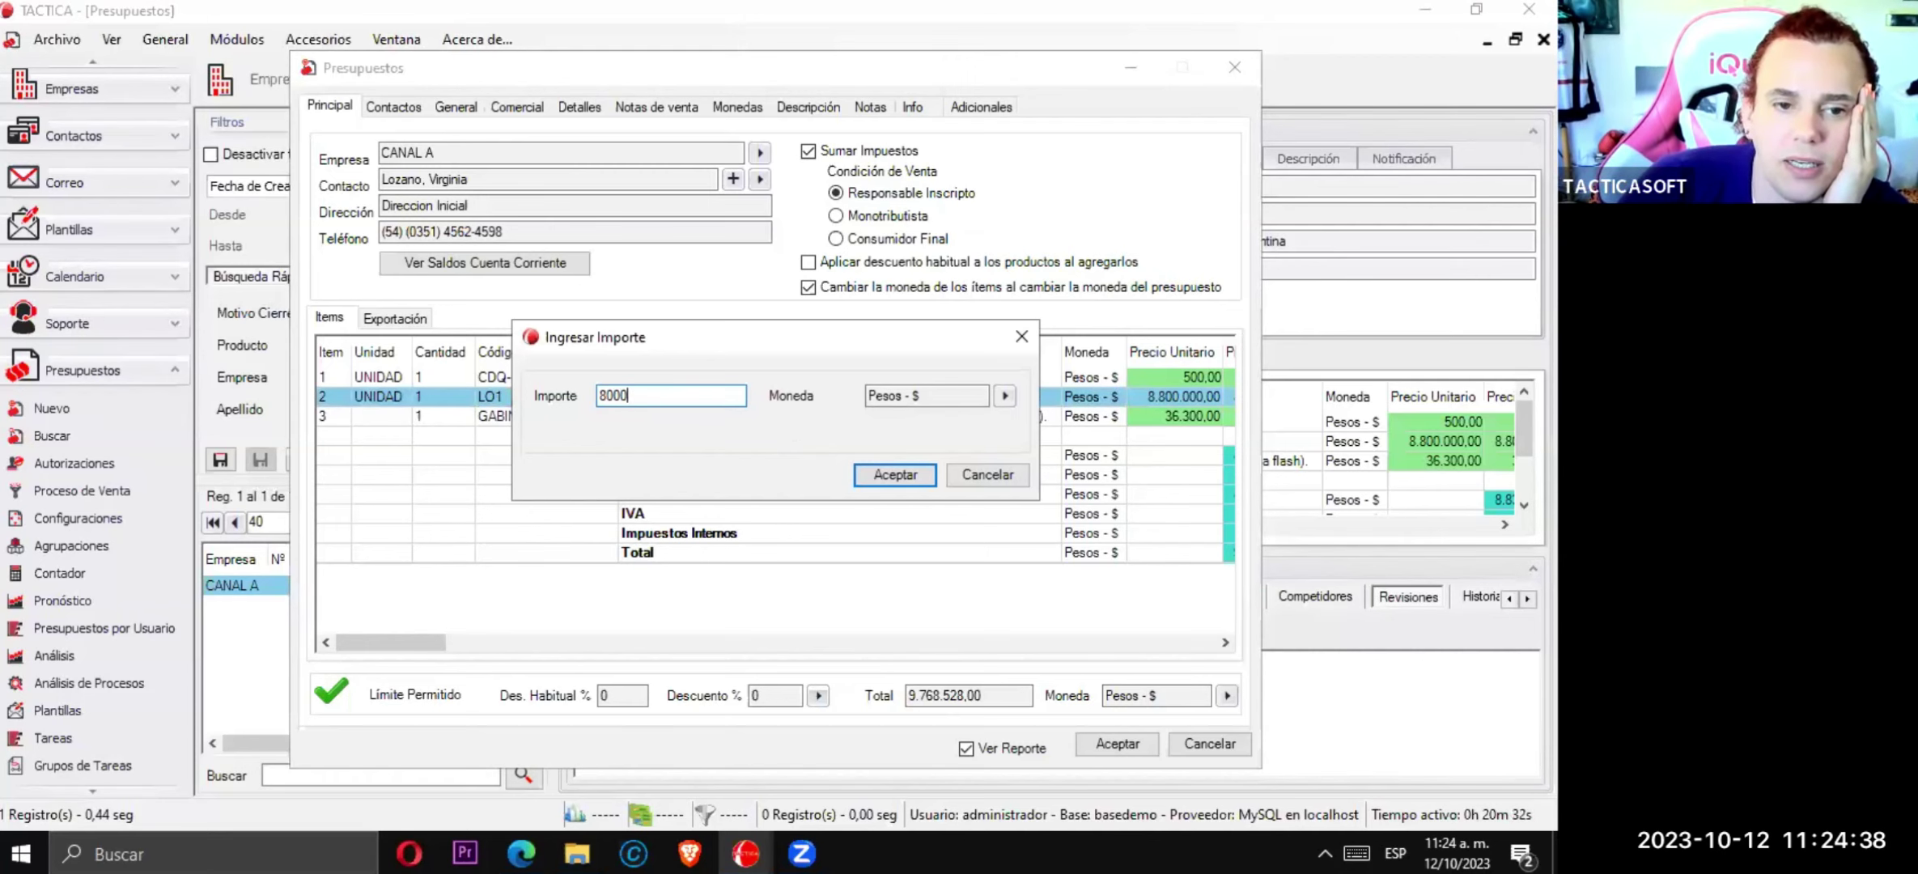
text(000)
key(Return)
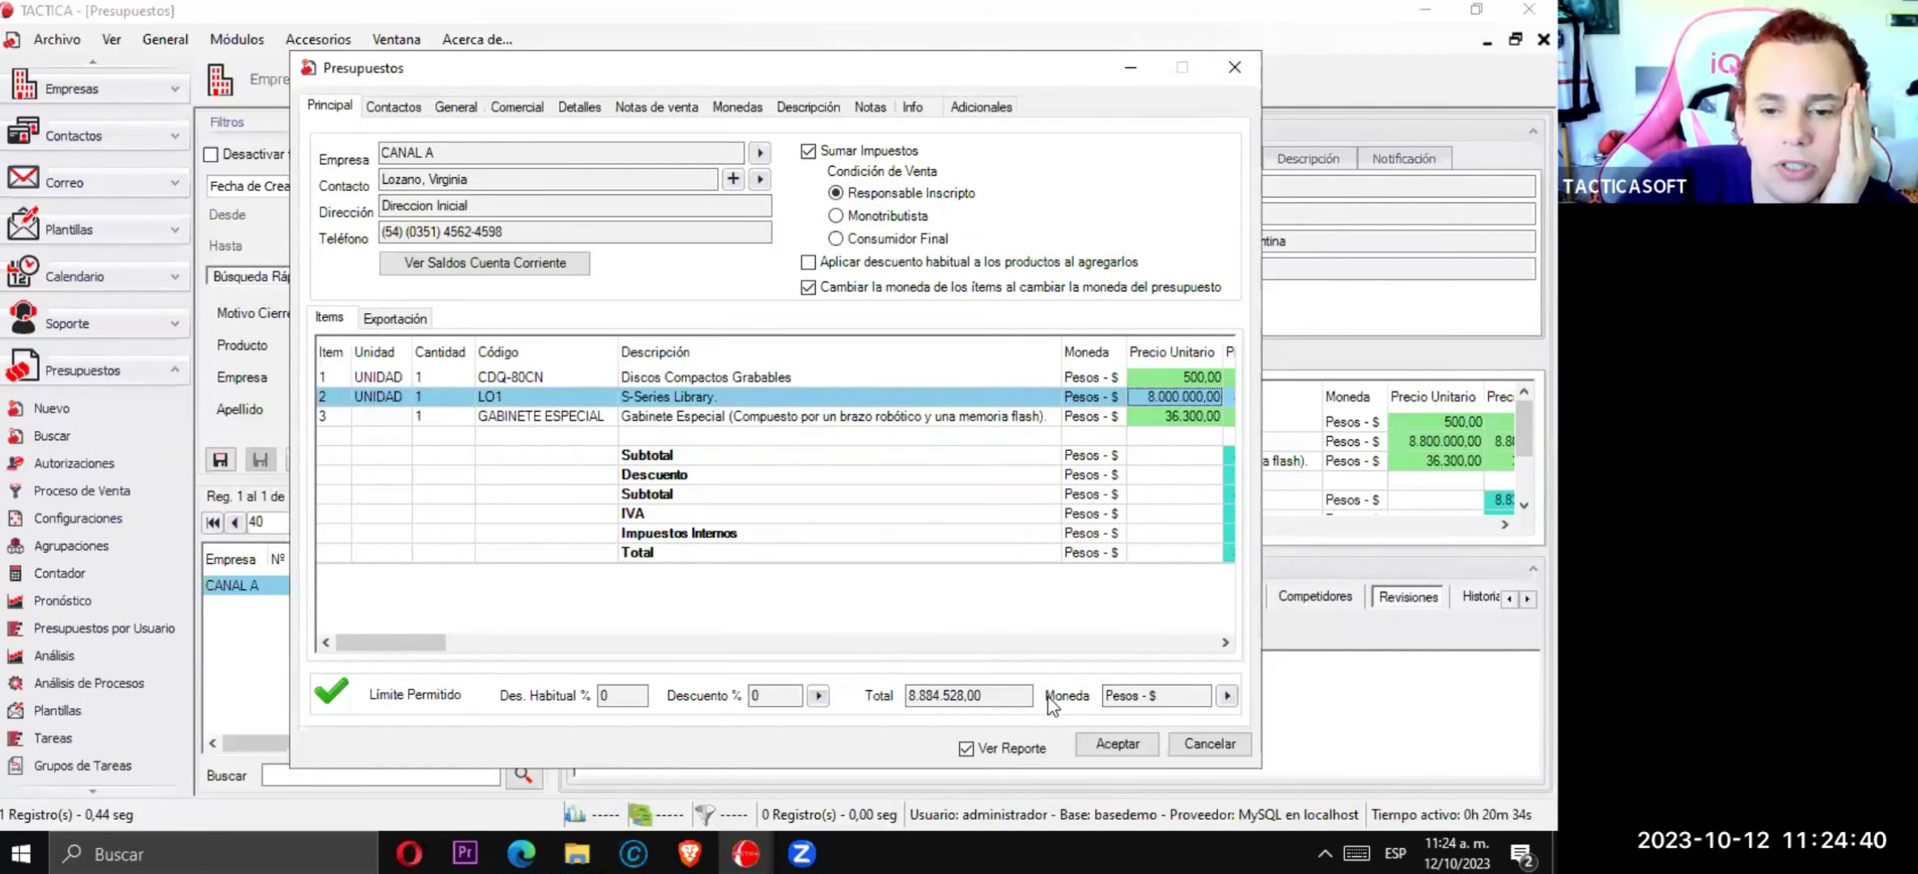
- Turn off Ver Reporte and save the modified quote
click(1021, 751)
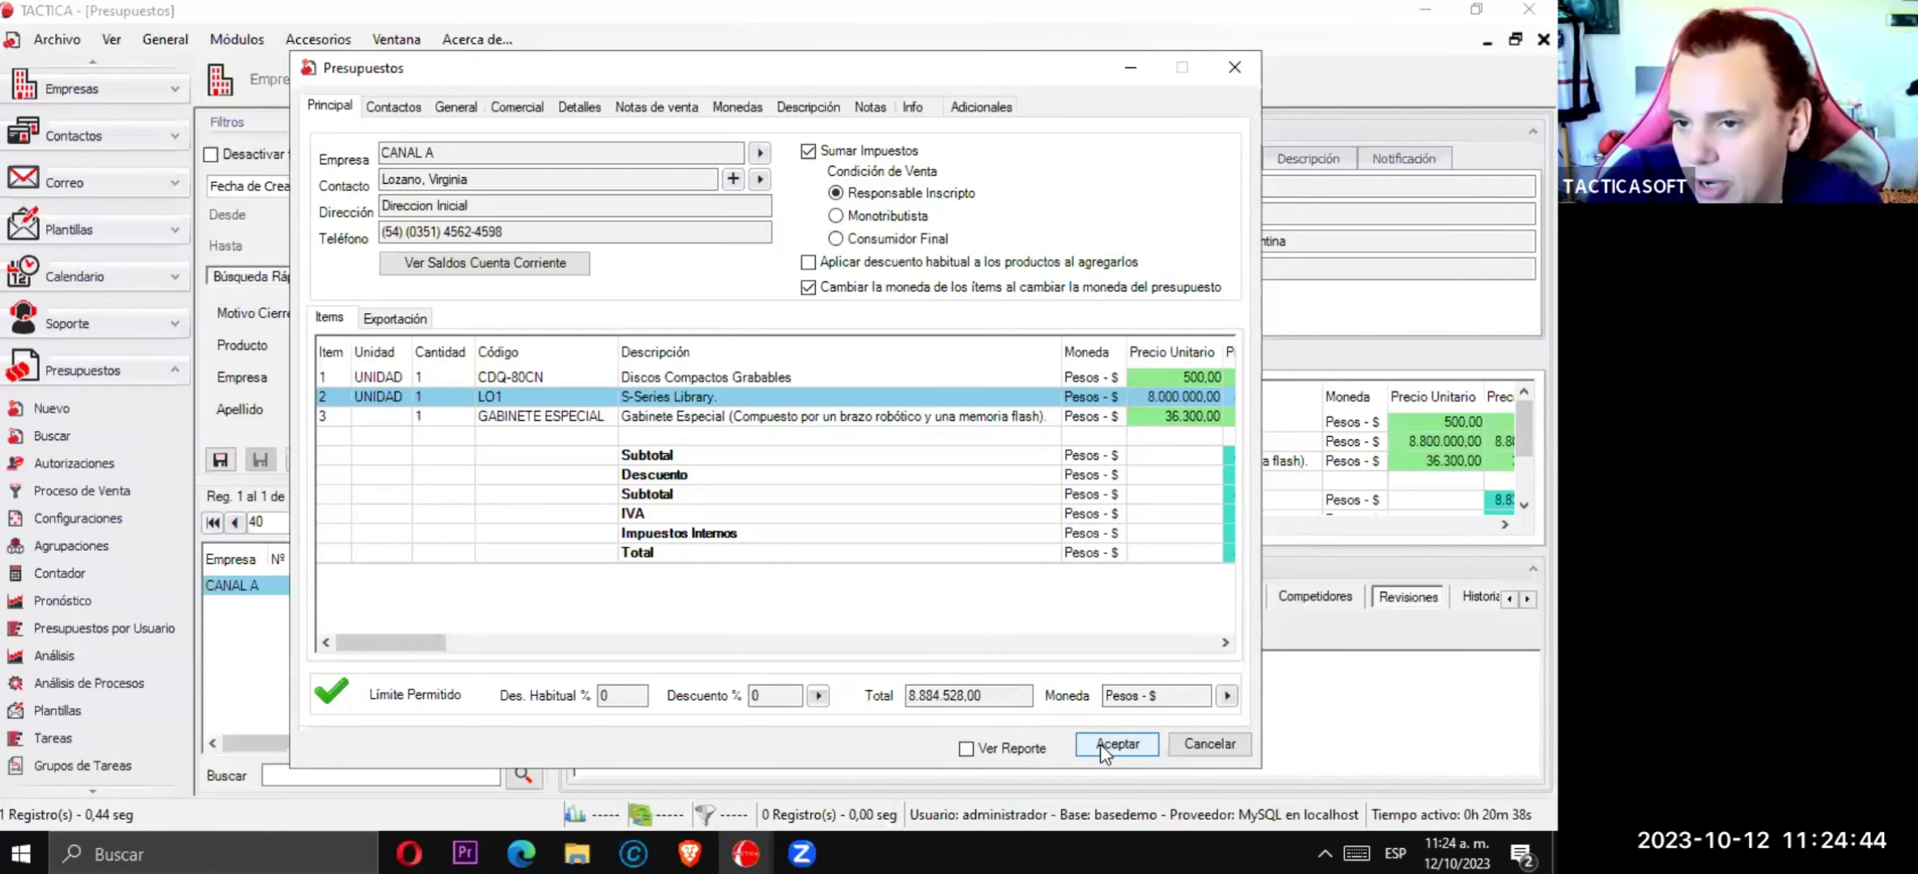
click(1102, 749)
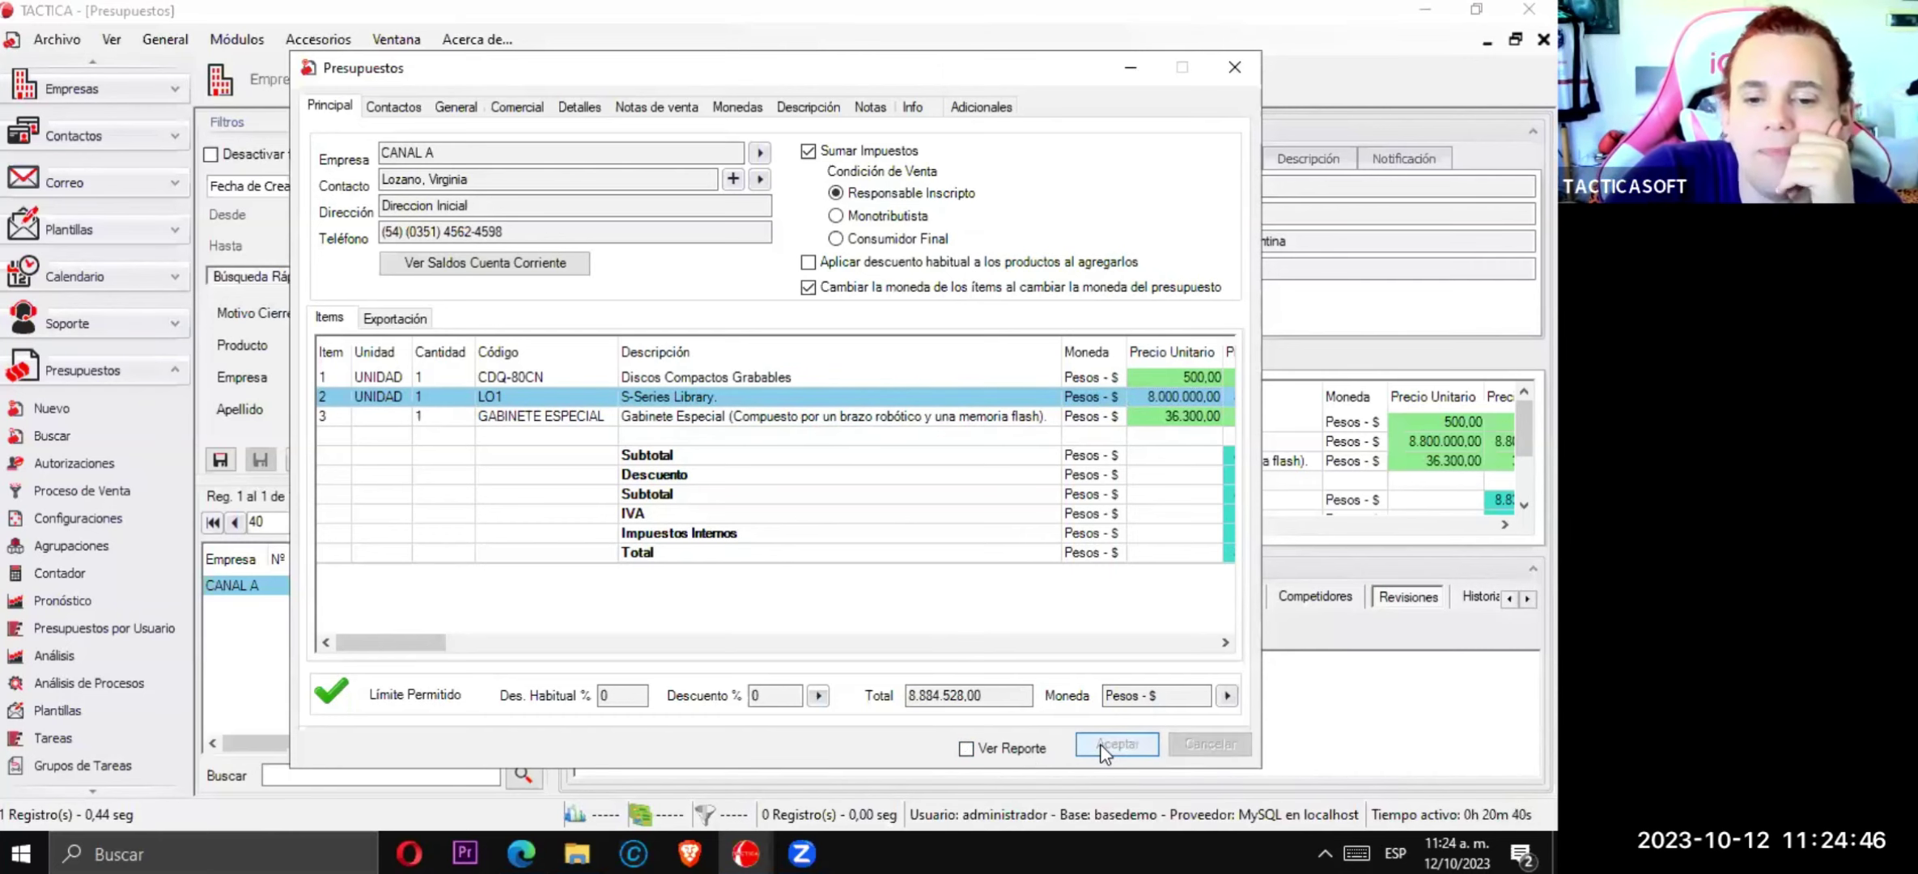
click(1109, 764)
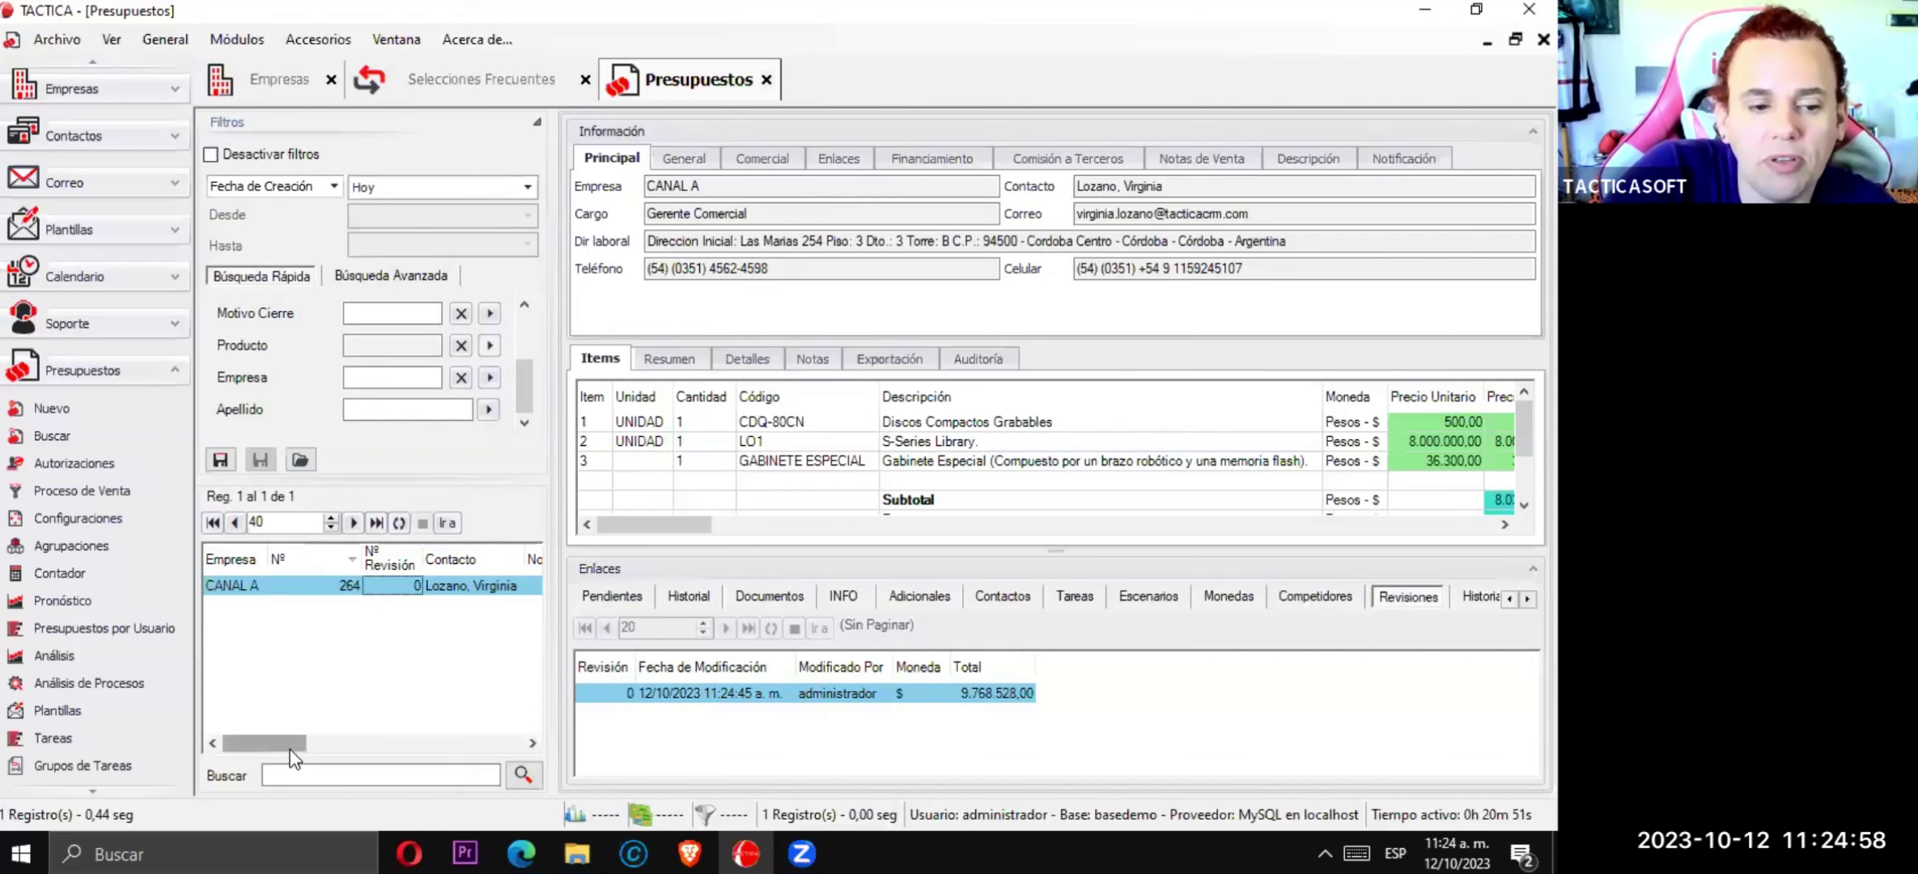
- Add product LC3, DLT HS Autoloader, with quantity 1 to the CANAL A quote and save the modified quote
drag(229, 743, 430, 744)
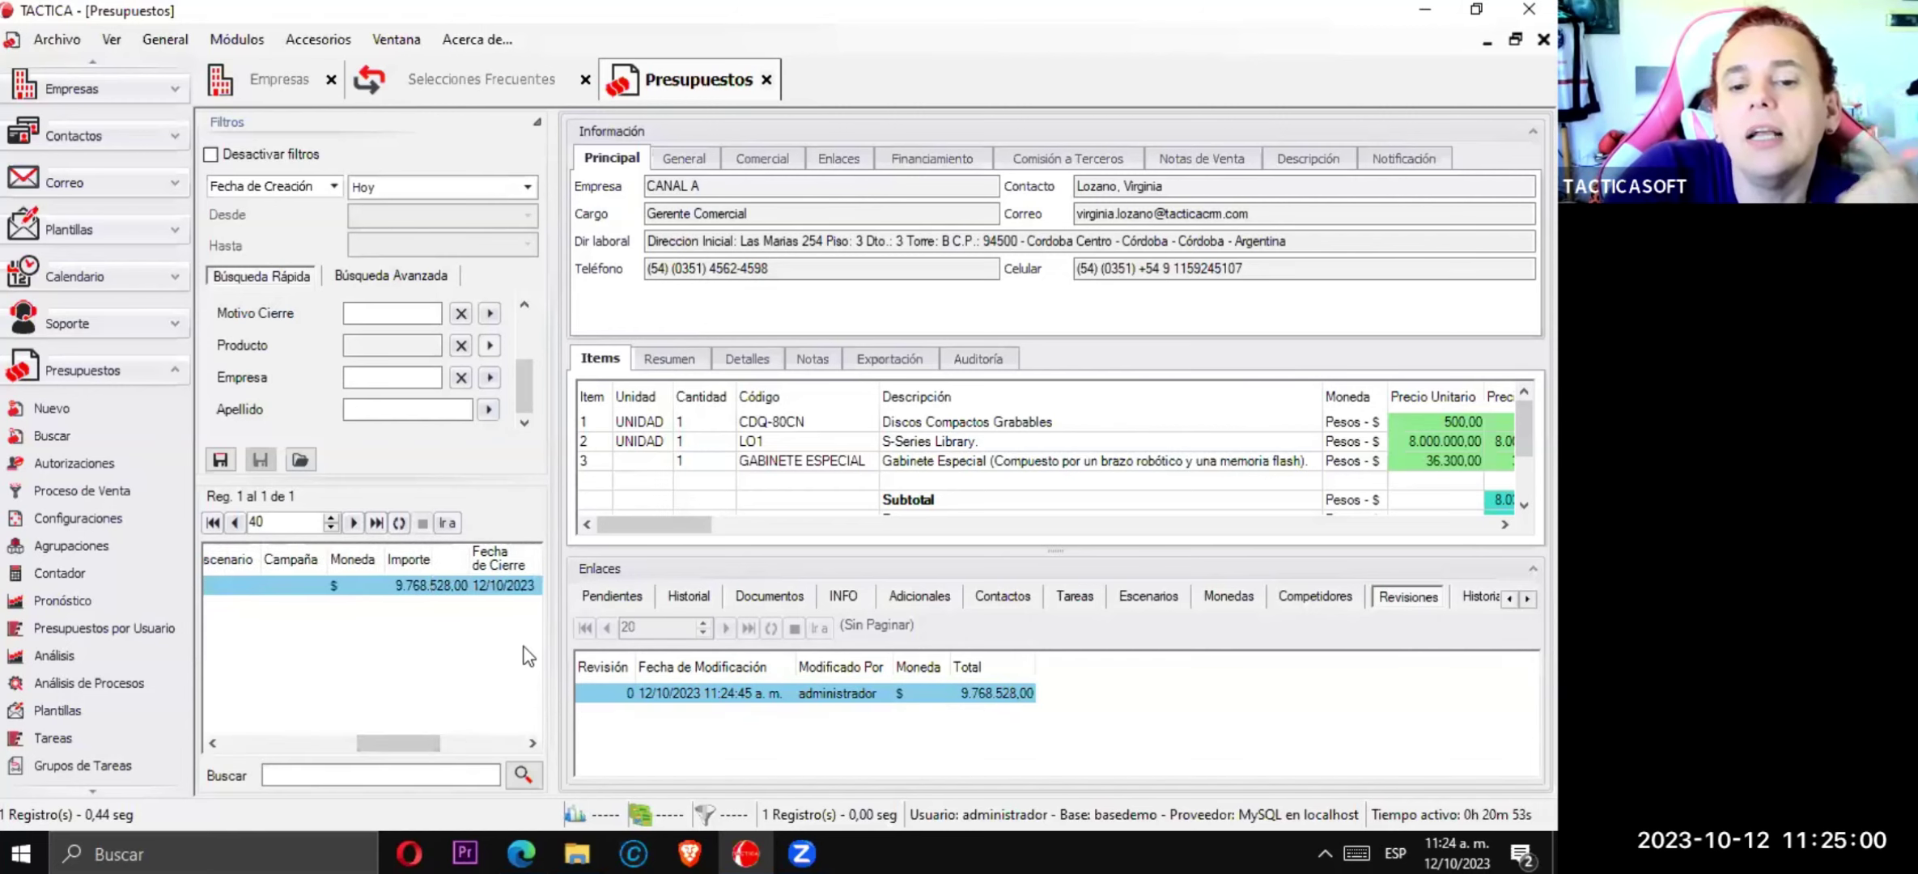
right_click(458, 586)
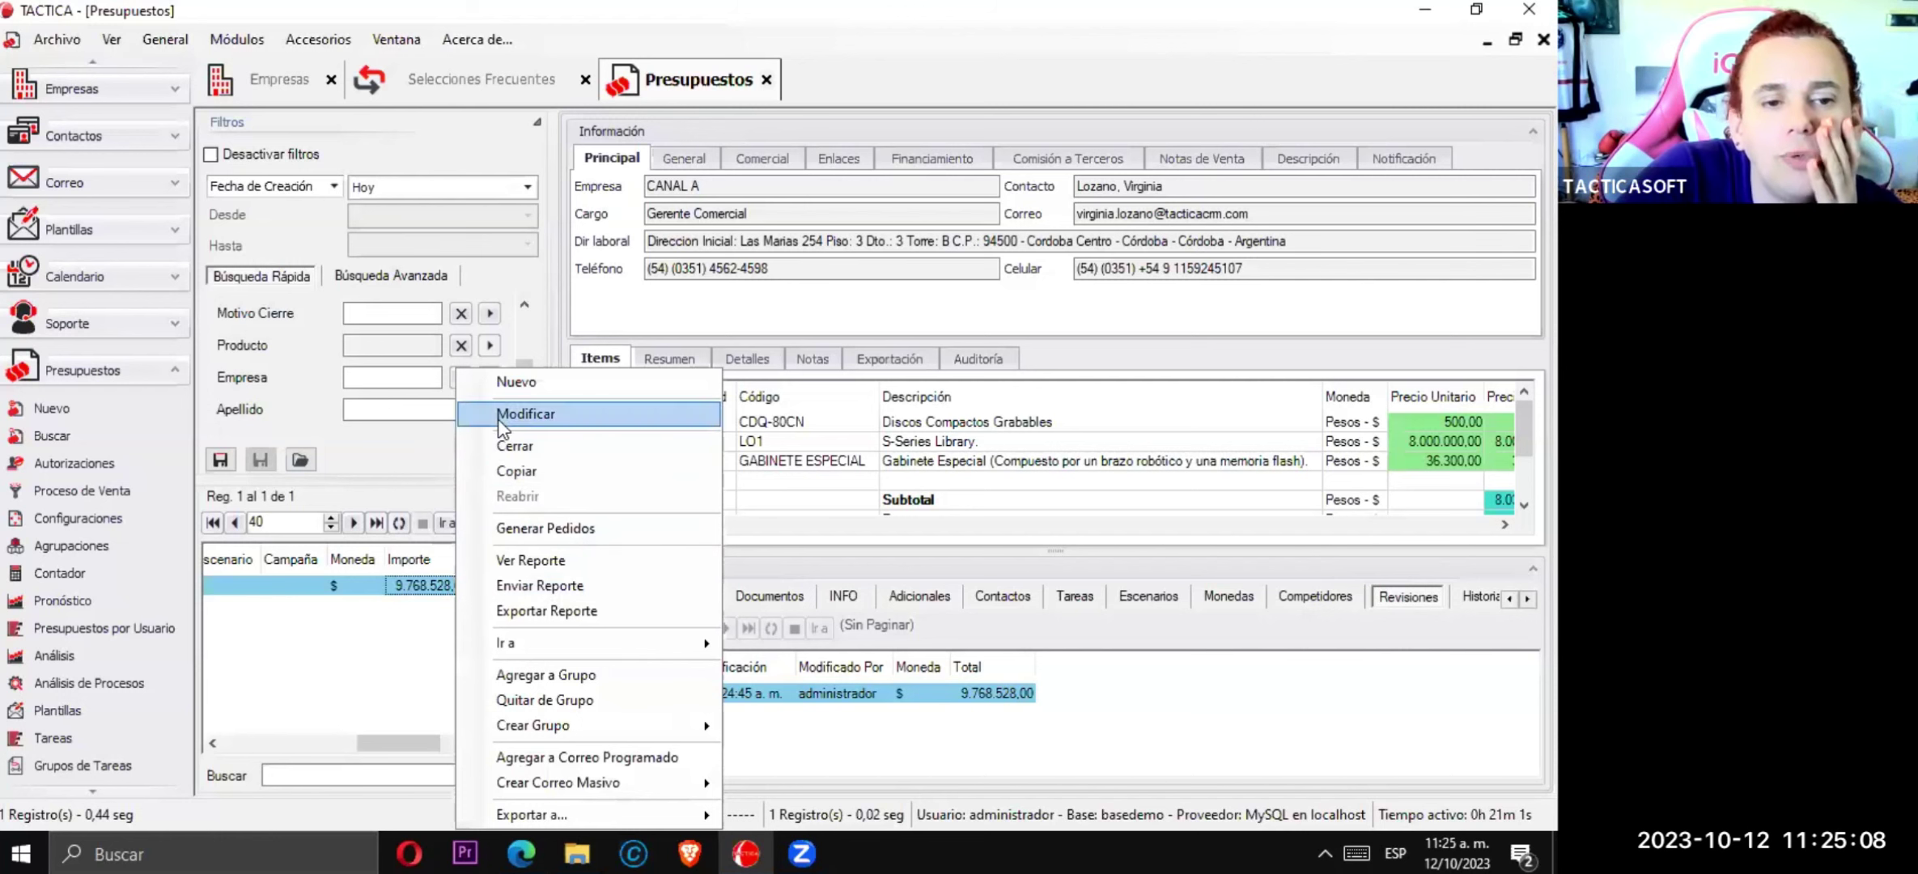
click(500, 423)
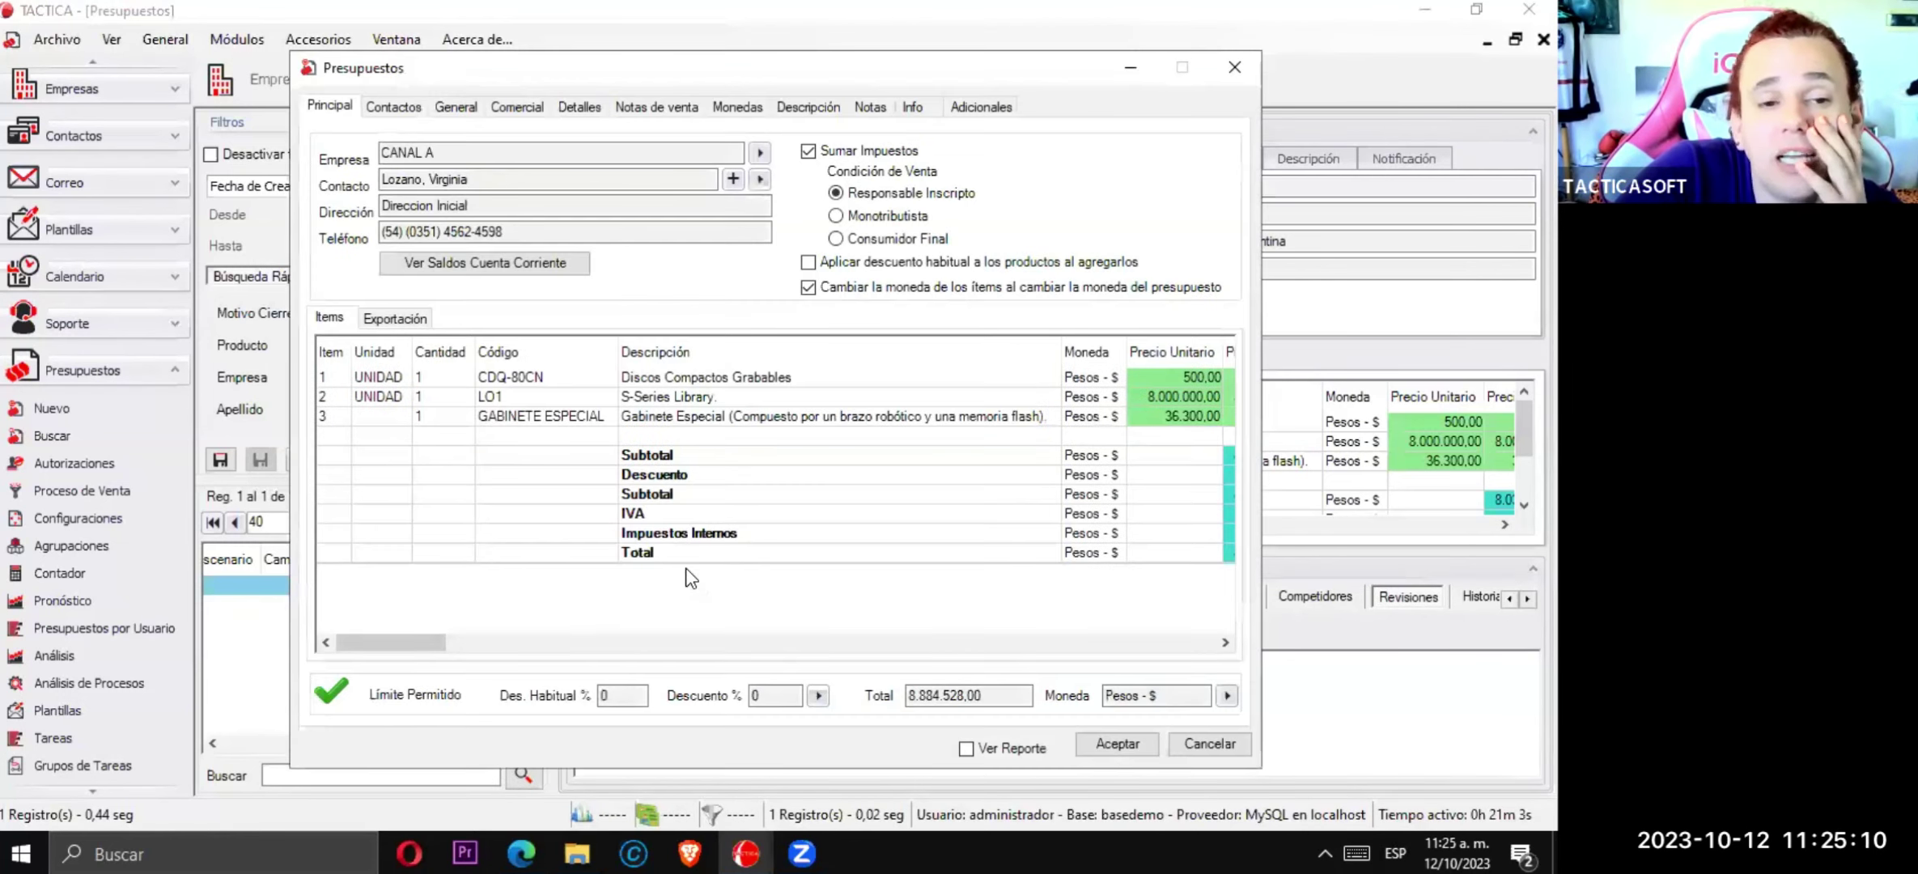
click(673, 437)
right_click(674, 437)
click(770, 408)
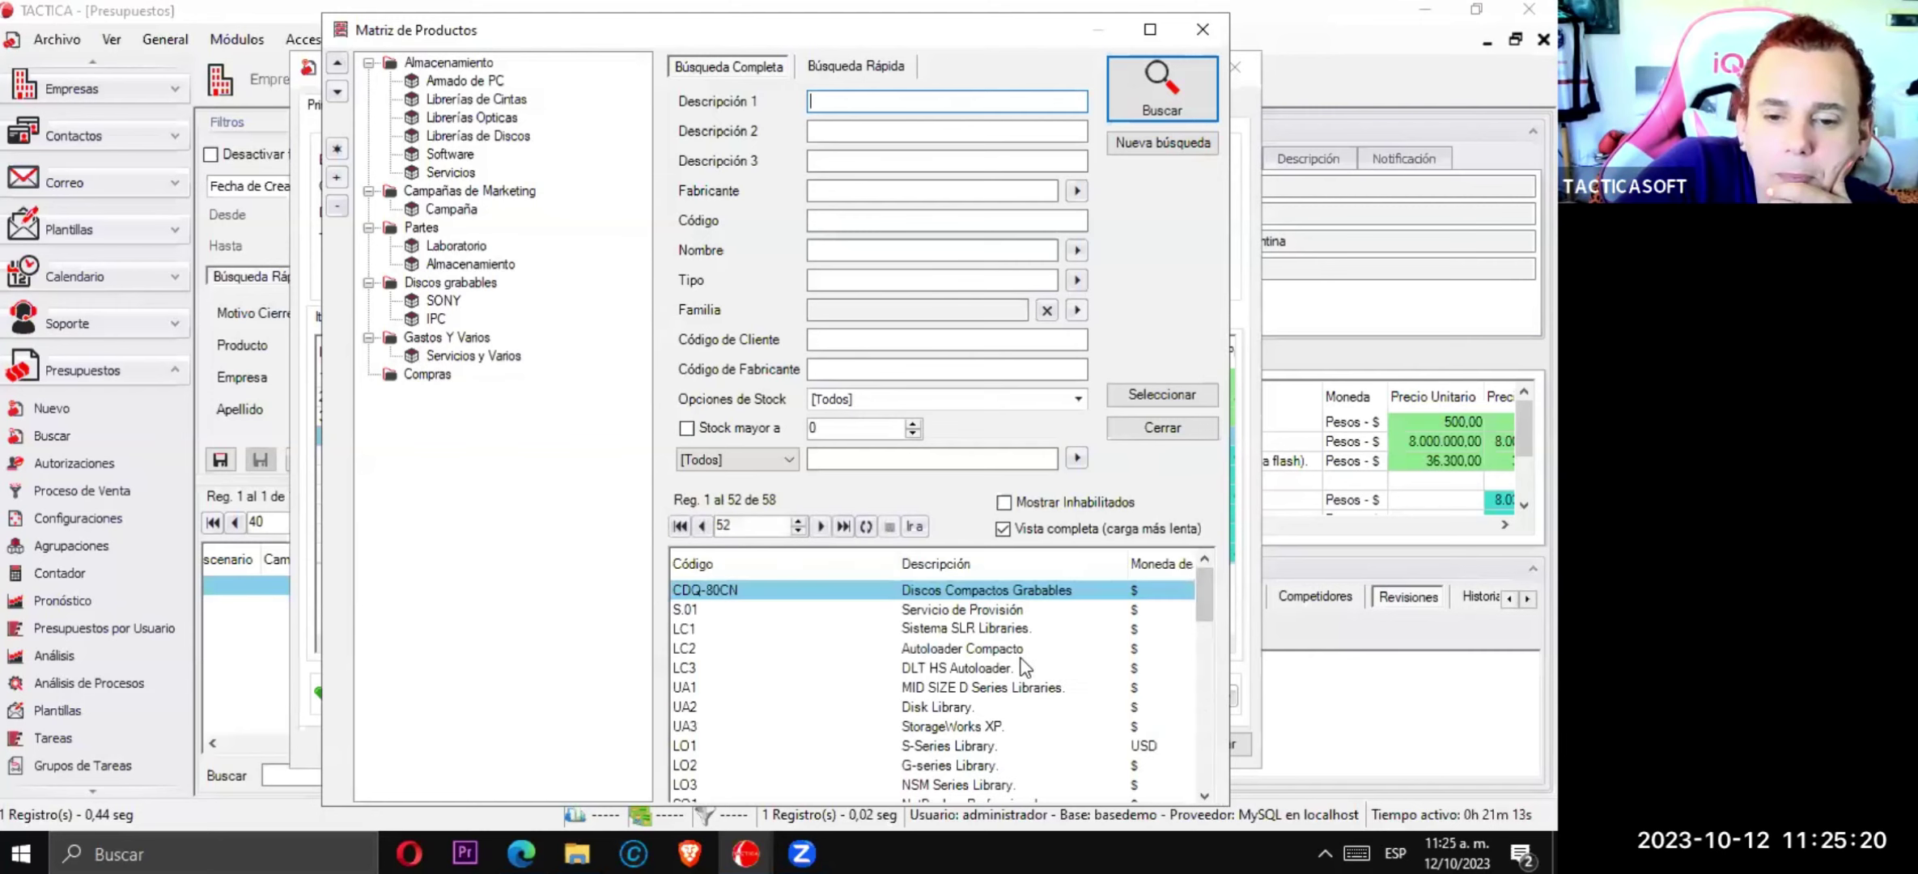
click(994, 674)
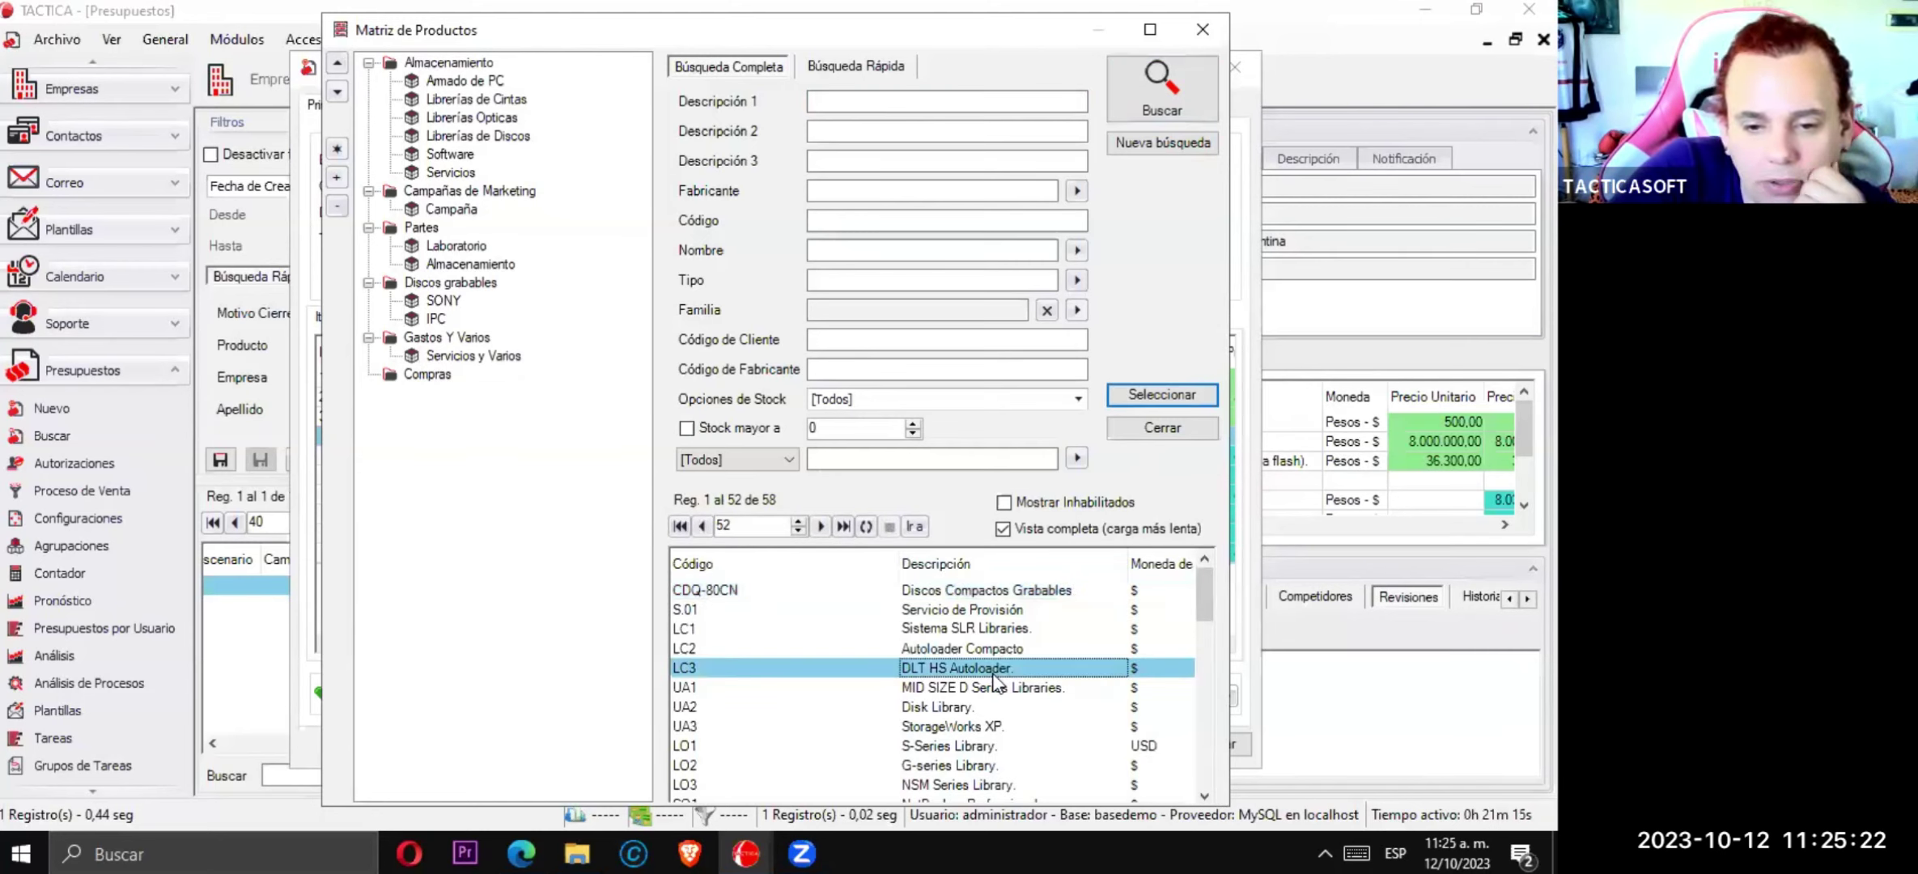
double_click(995, 684)
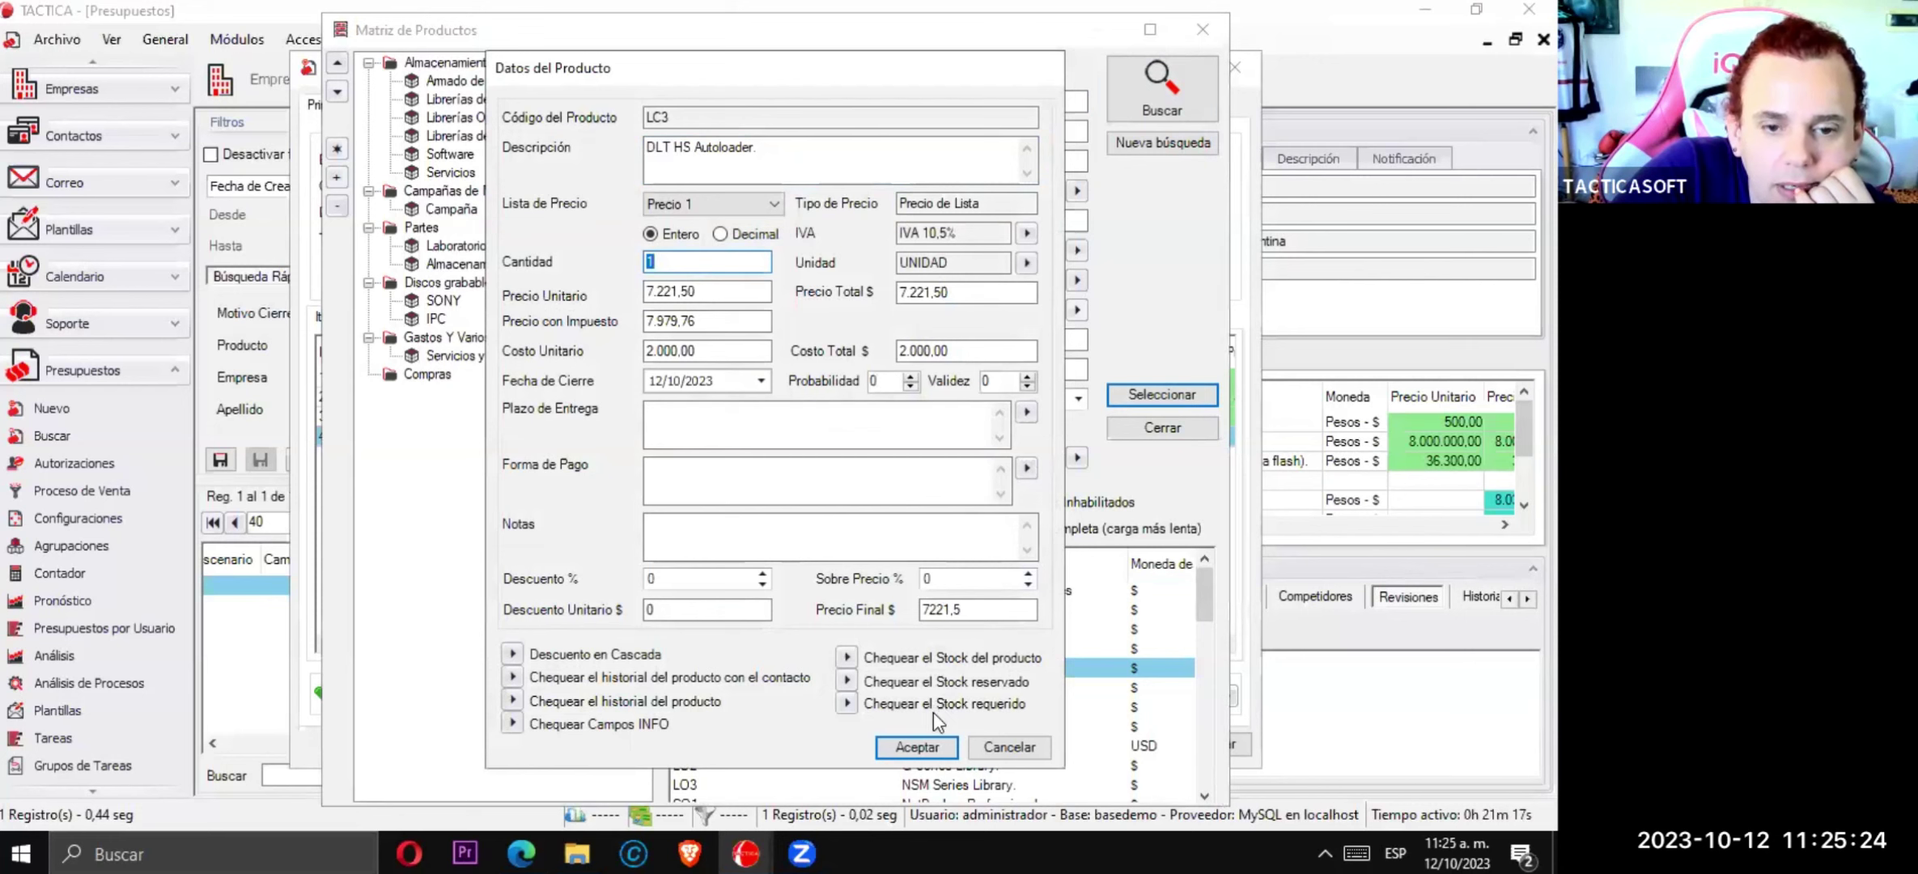
click(917, 744)
click(1165, 428)
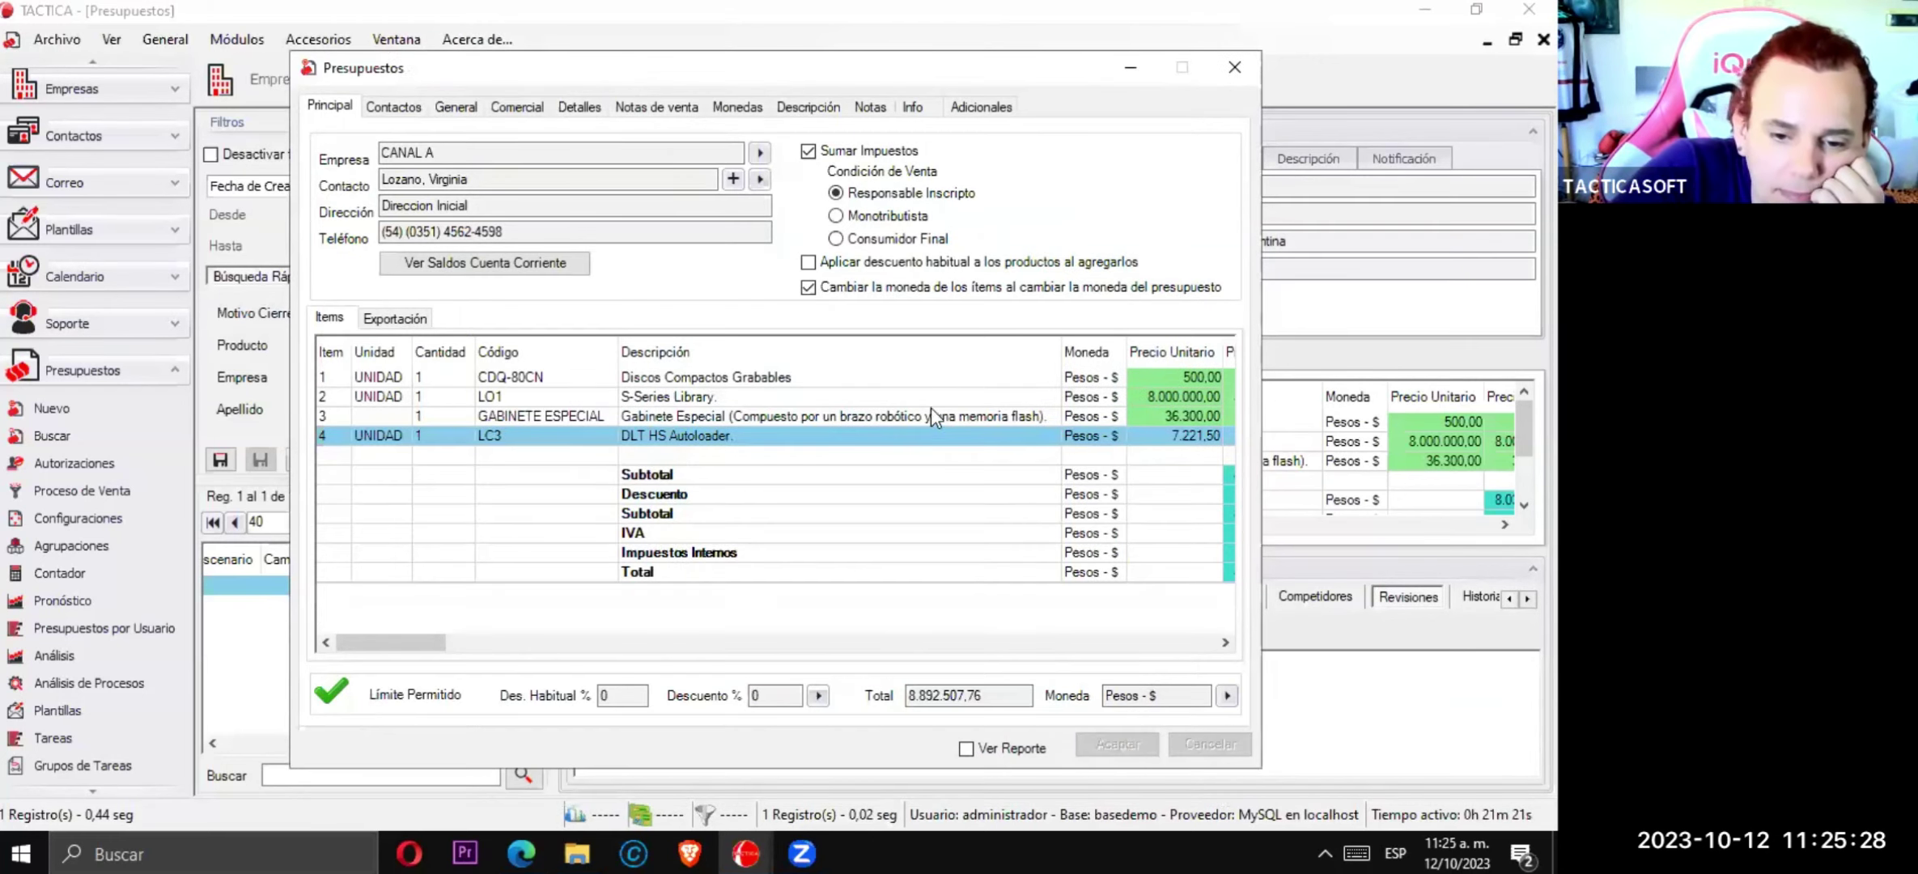
click(1125, 744)
click(1113, 773)
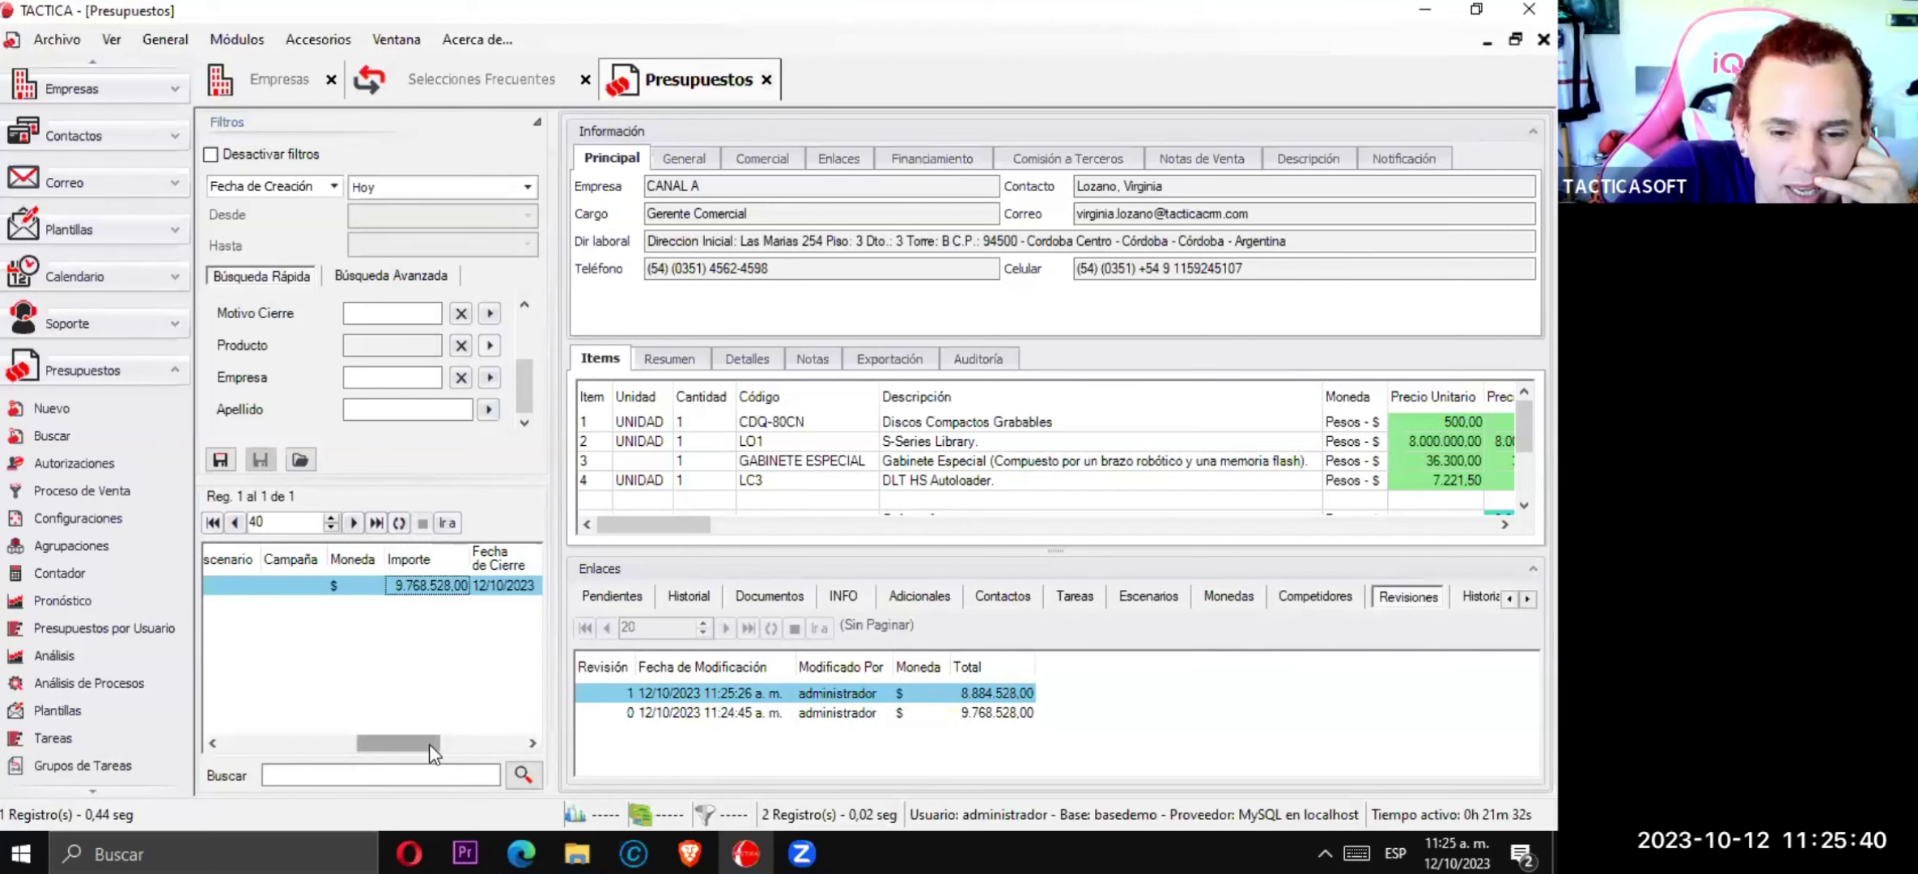
- Review the quote's amount and closing columns in the quote list and the latest entry in its revisions
drag(429, 743, 785, 704)
click(783, 694)
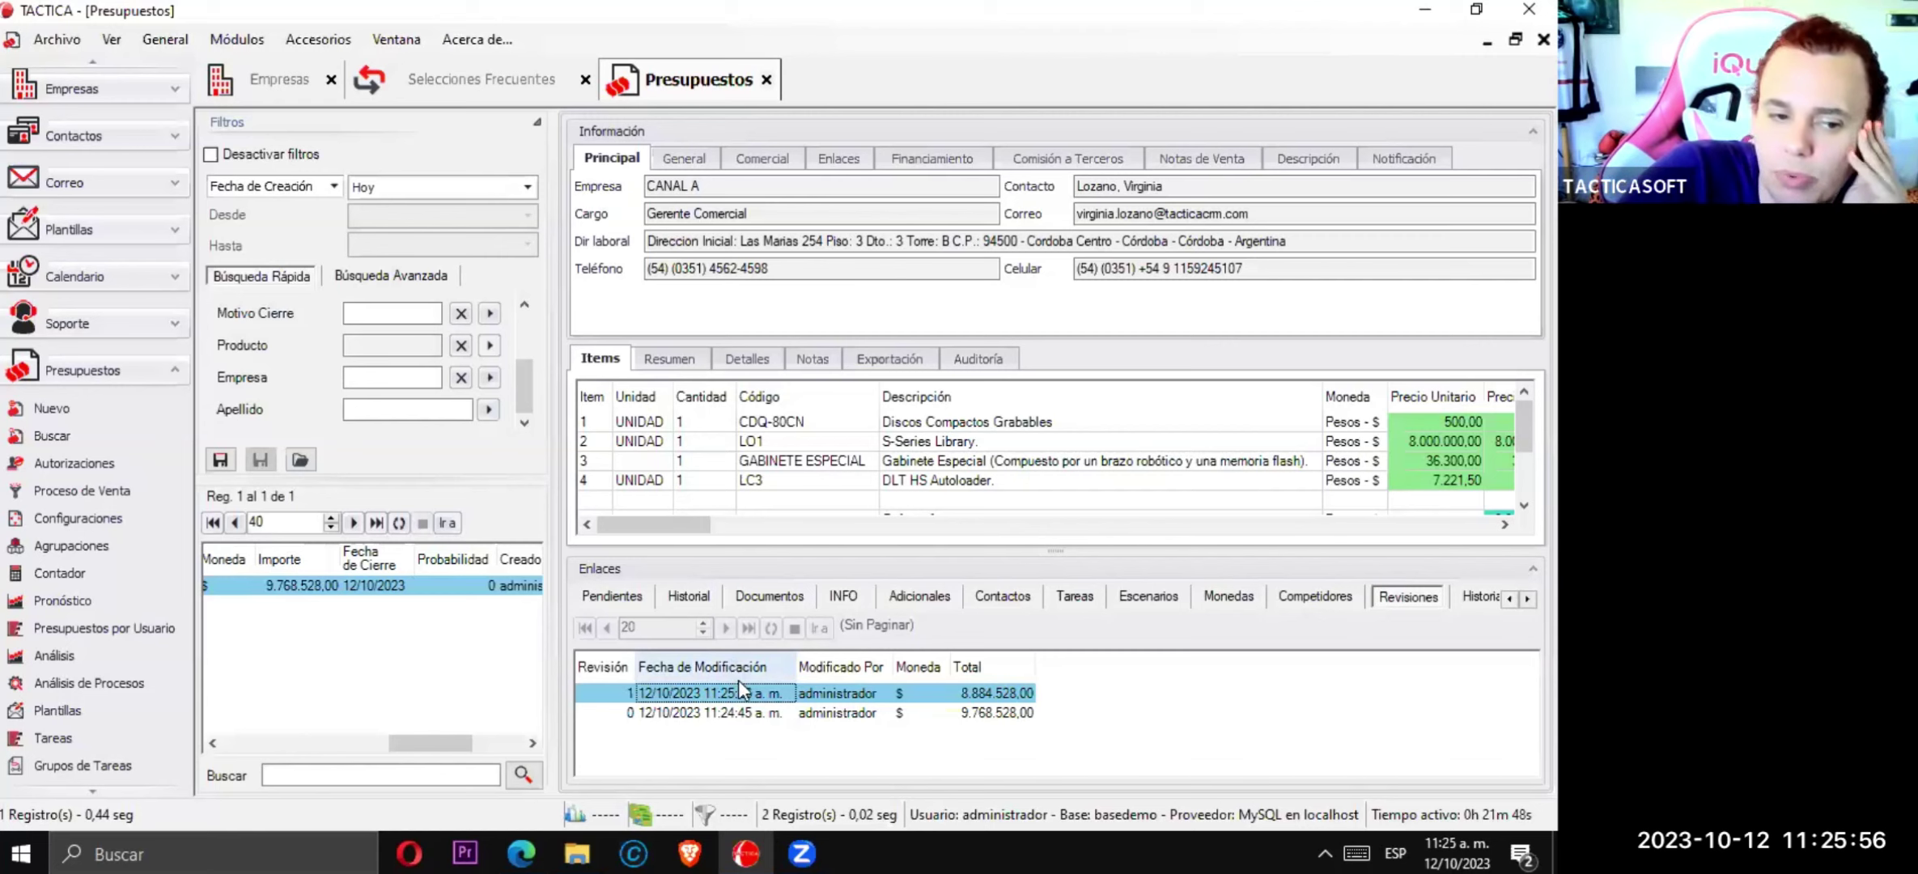
drag(434, 742, 206, 750)
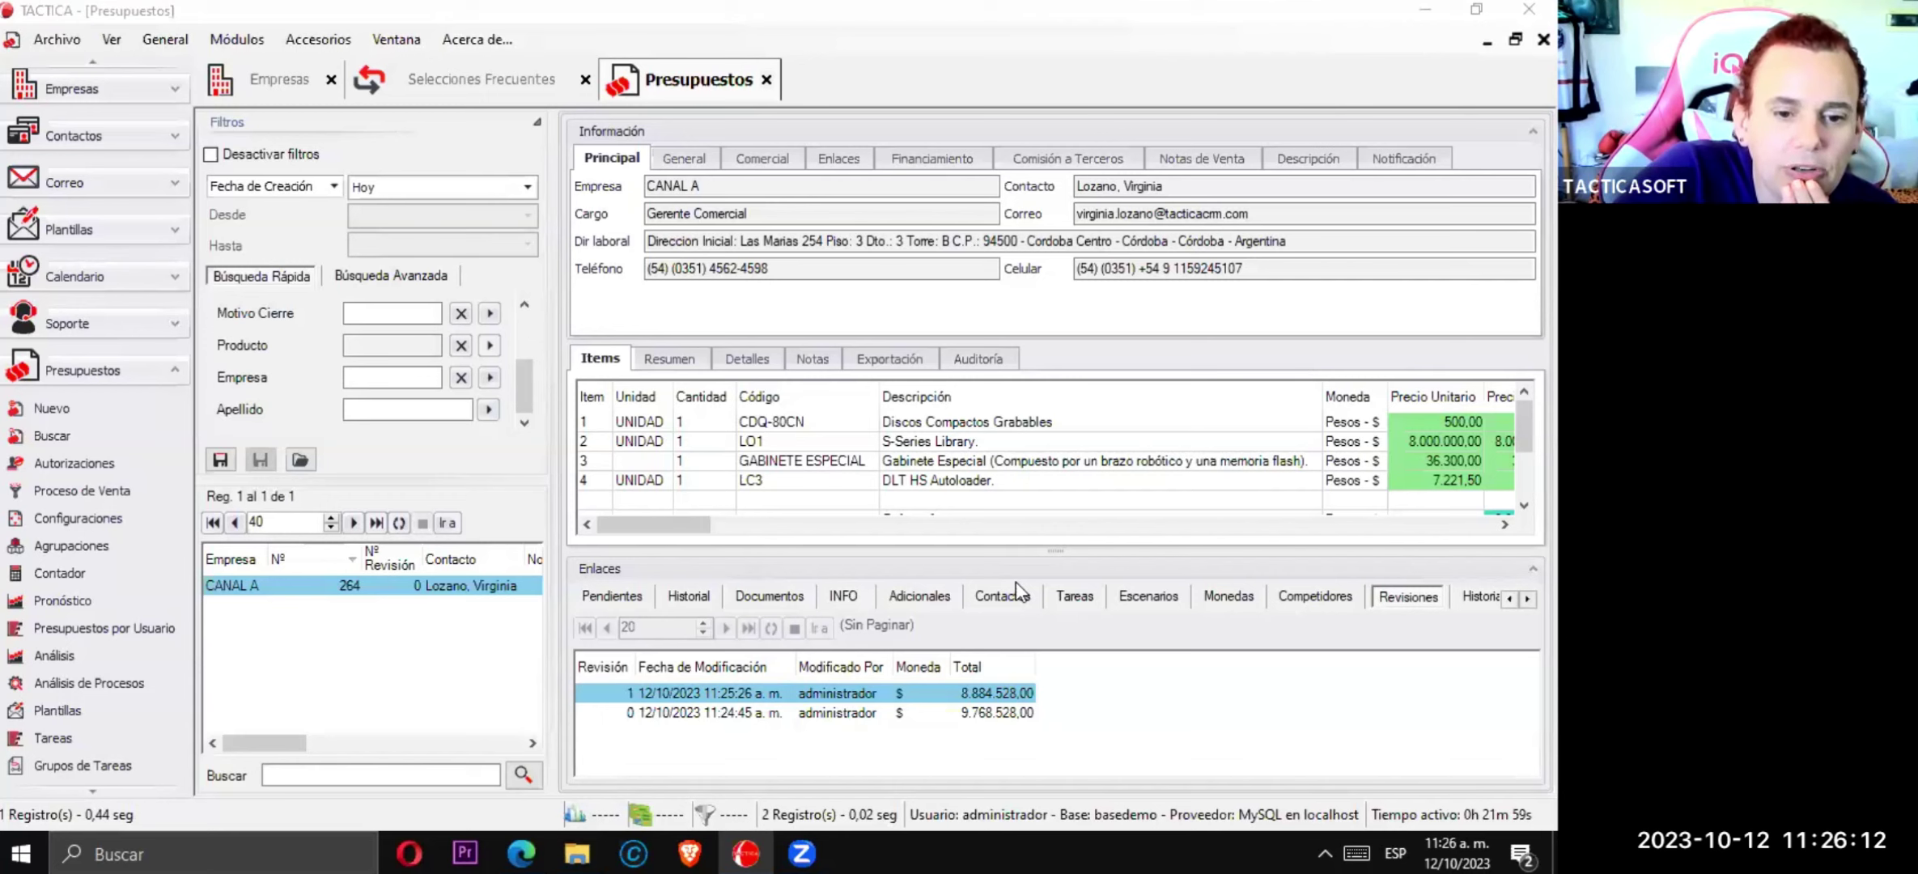
- Open the main Calendario module and show the weekly view for 15 to 21 October 2023
click(238, 48)
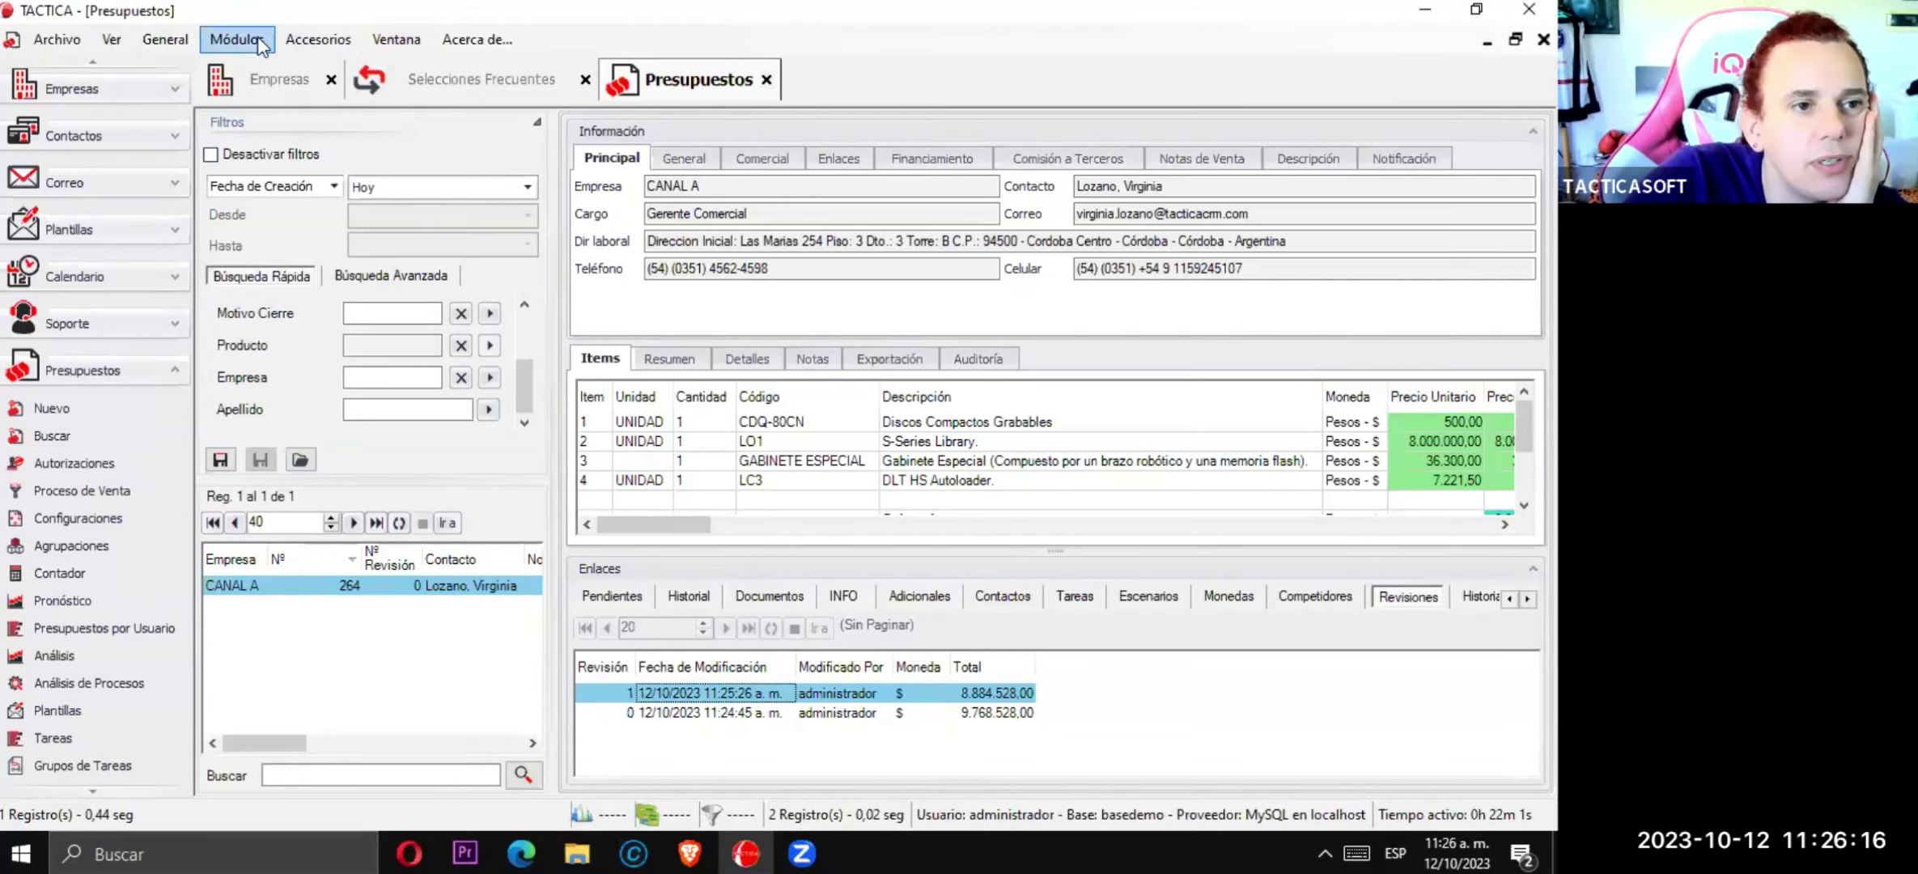
click(242, 41)
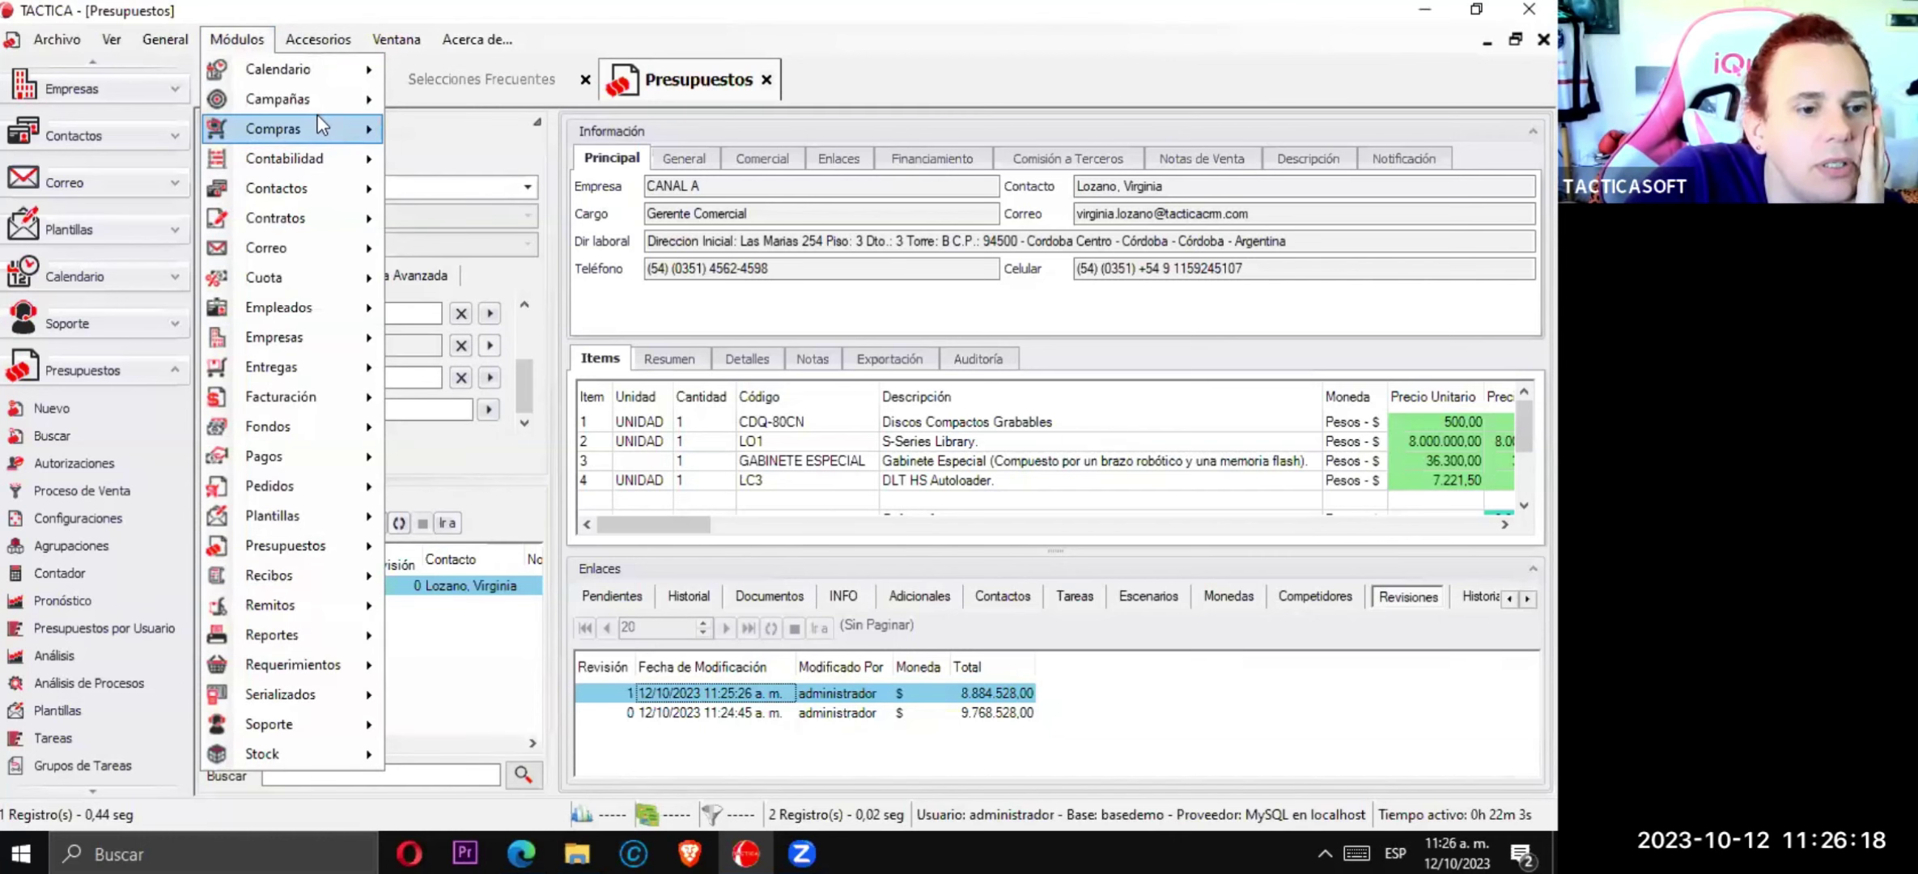
mouse_move(326, 295)
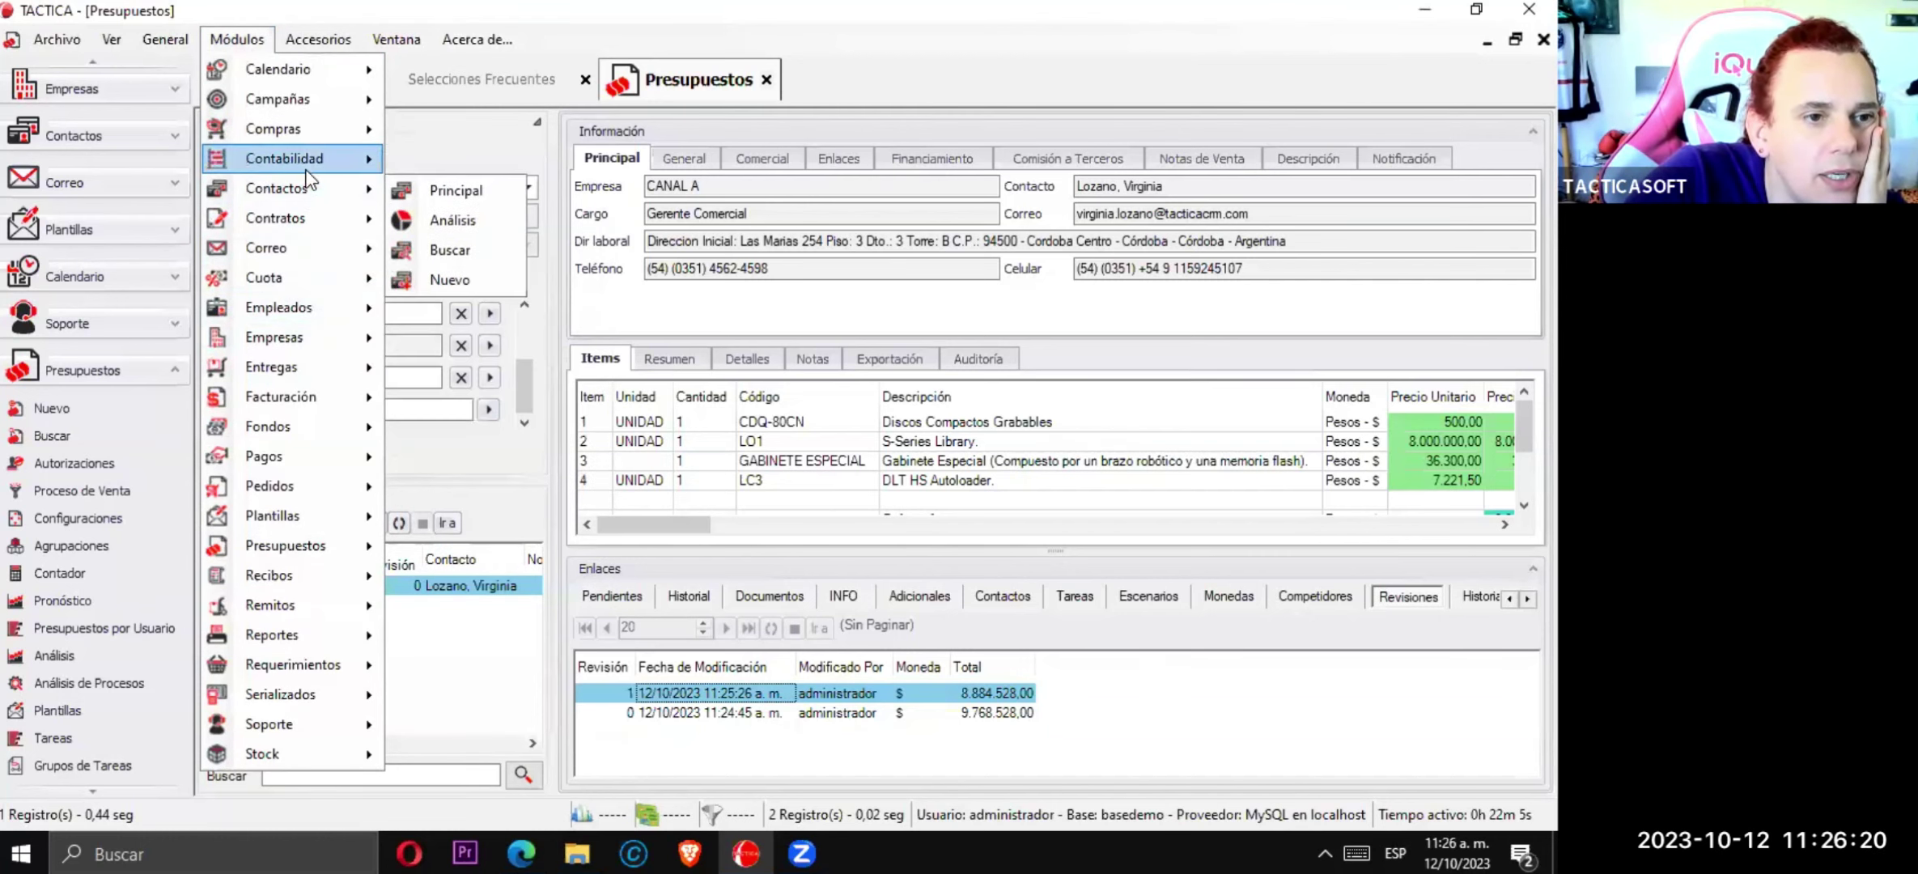
mouse_move(307, 69)
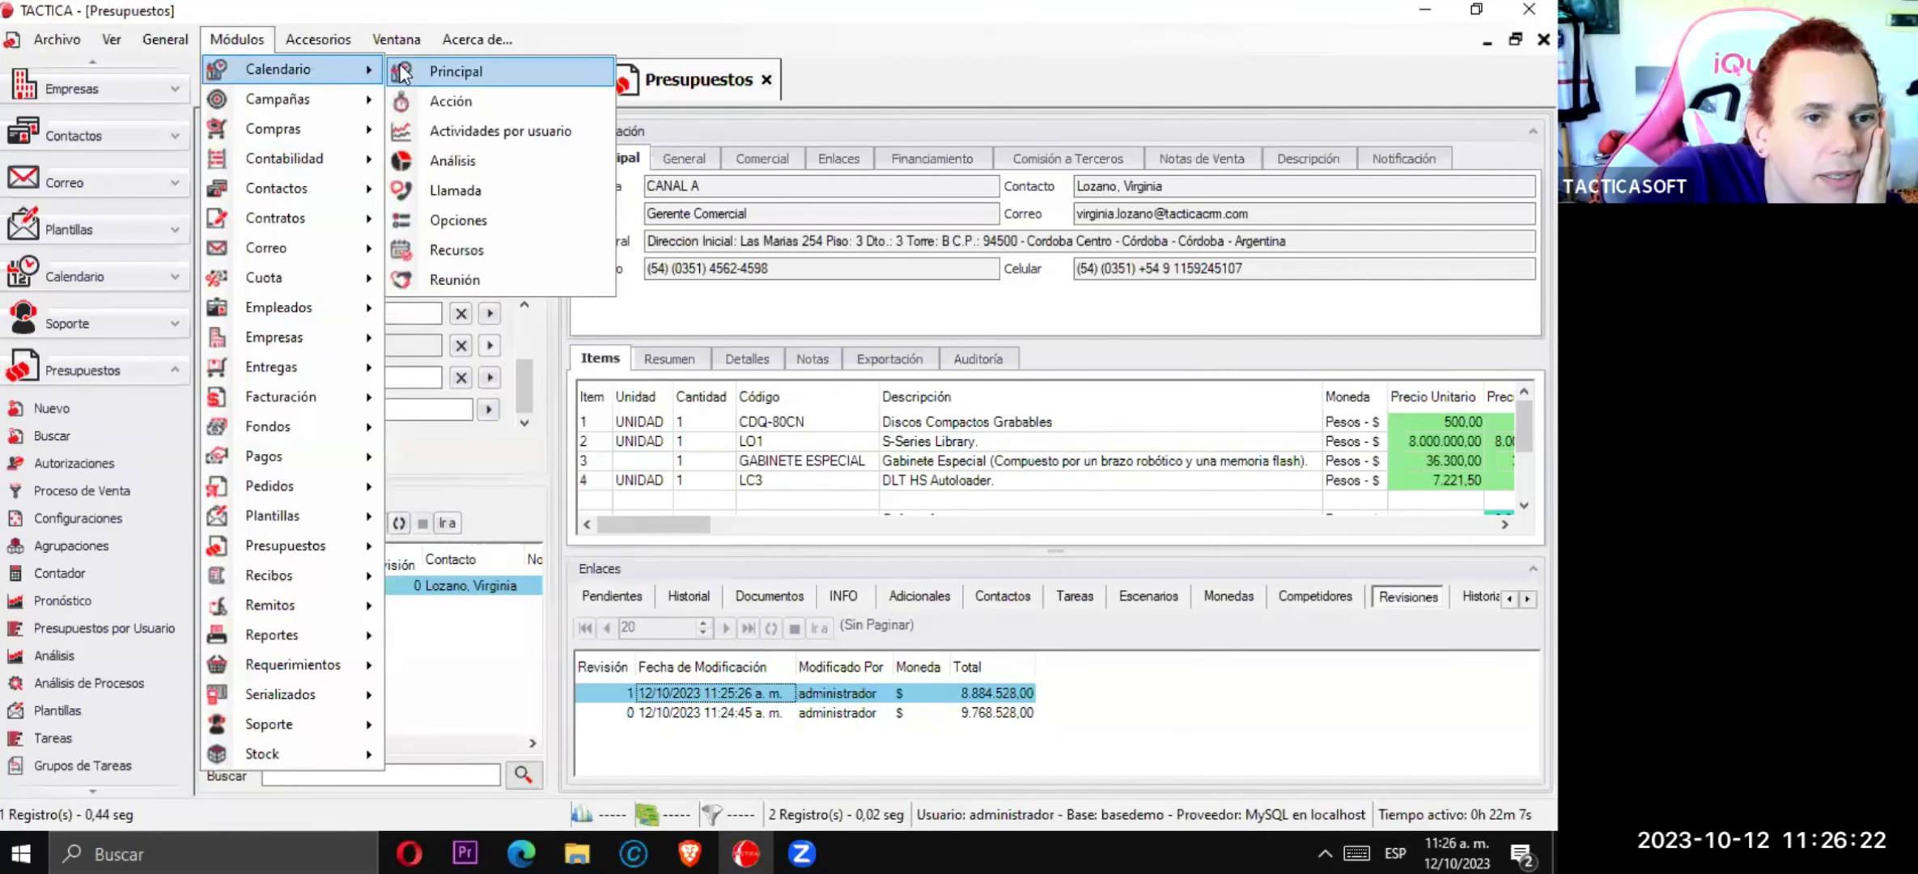
click(453, 70)
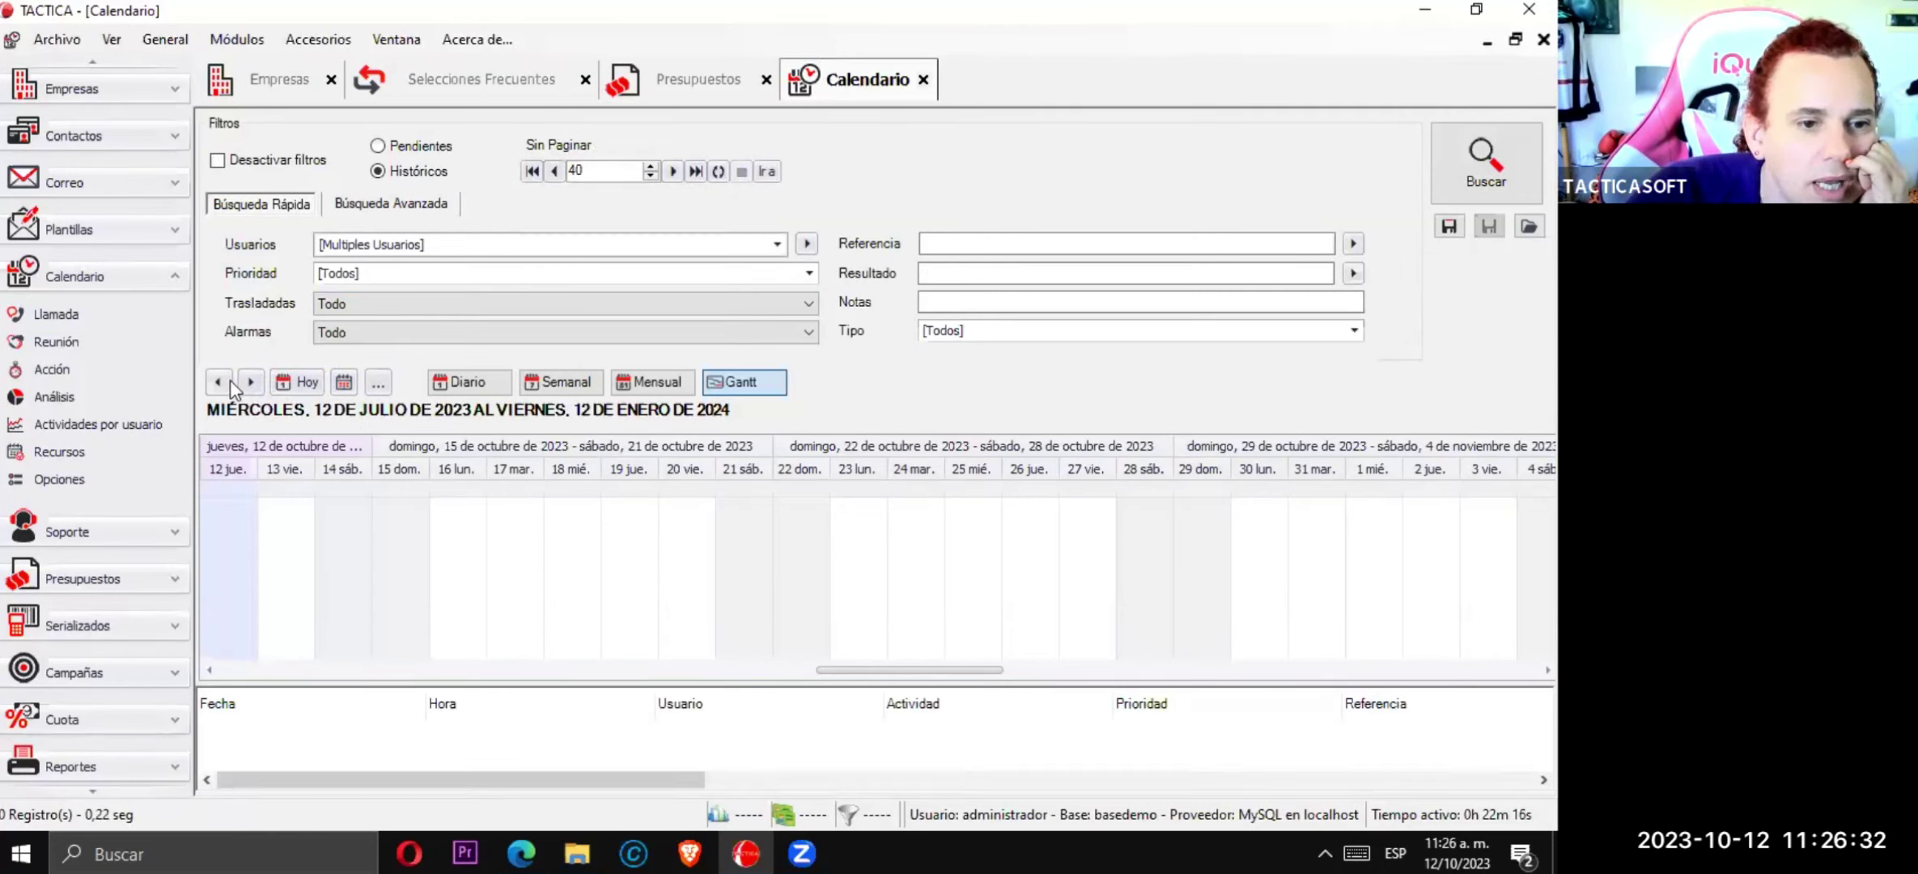
click(584, 385)
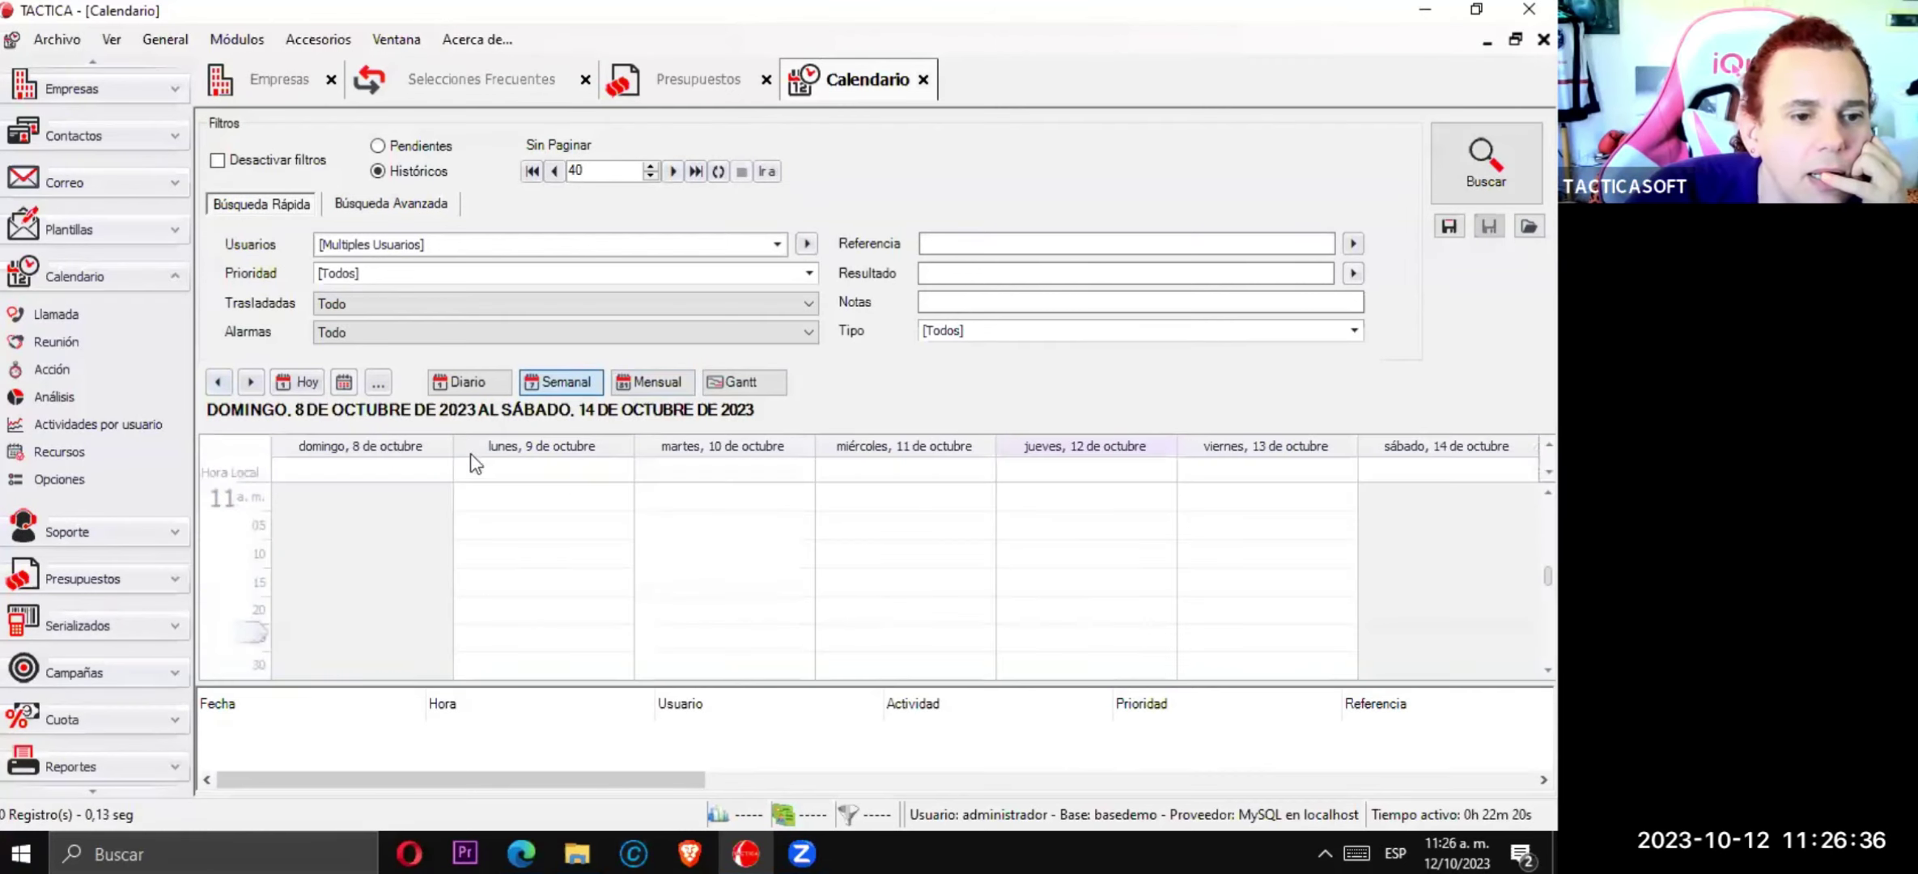
click(251, 382)
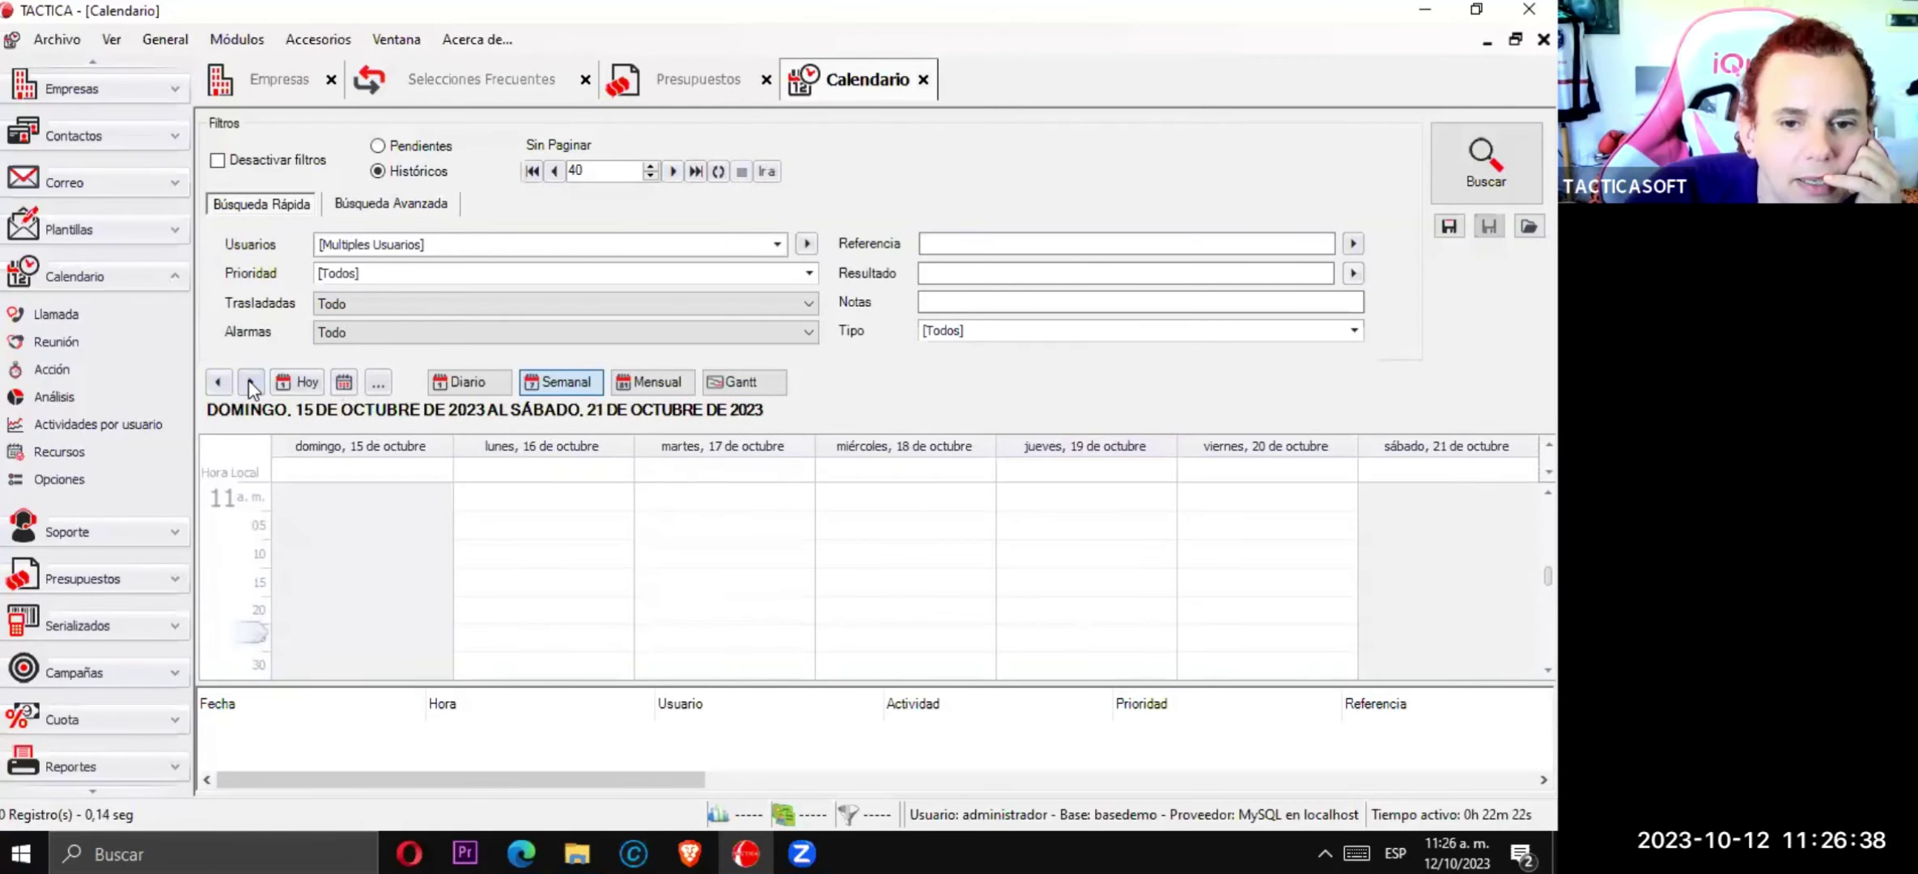
- Set the calendar's user filter to [Todos] and switch it to pending activities
click(777, 244)
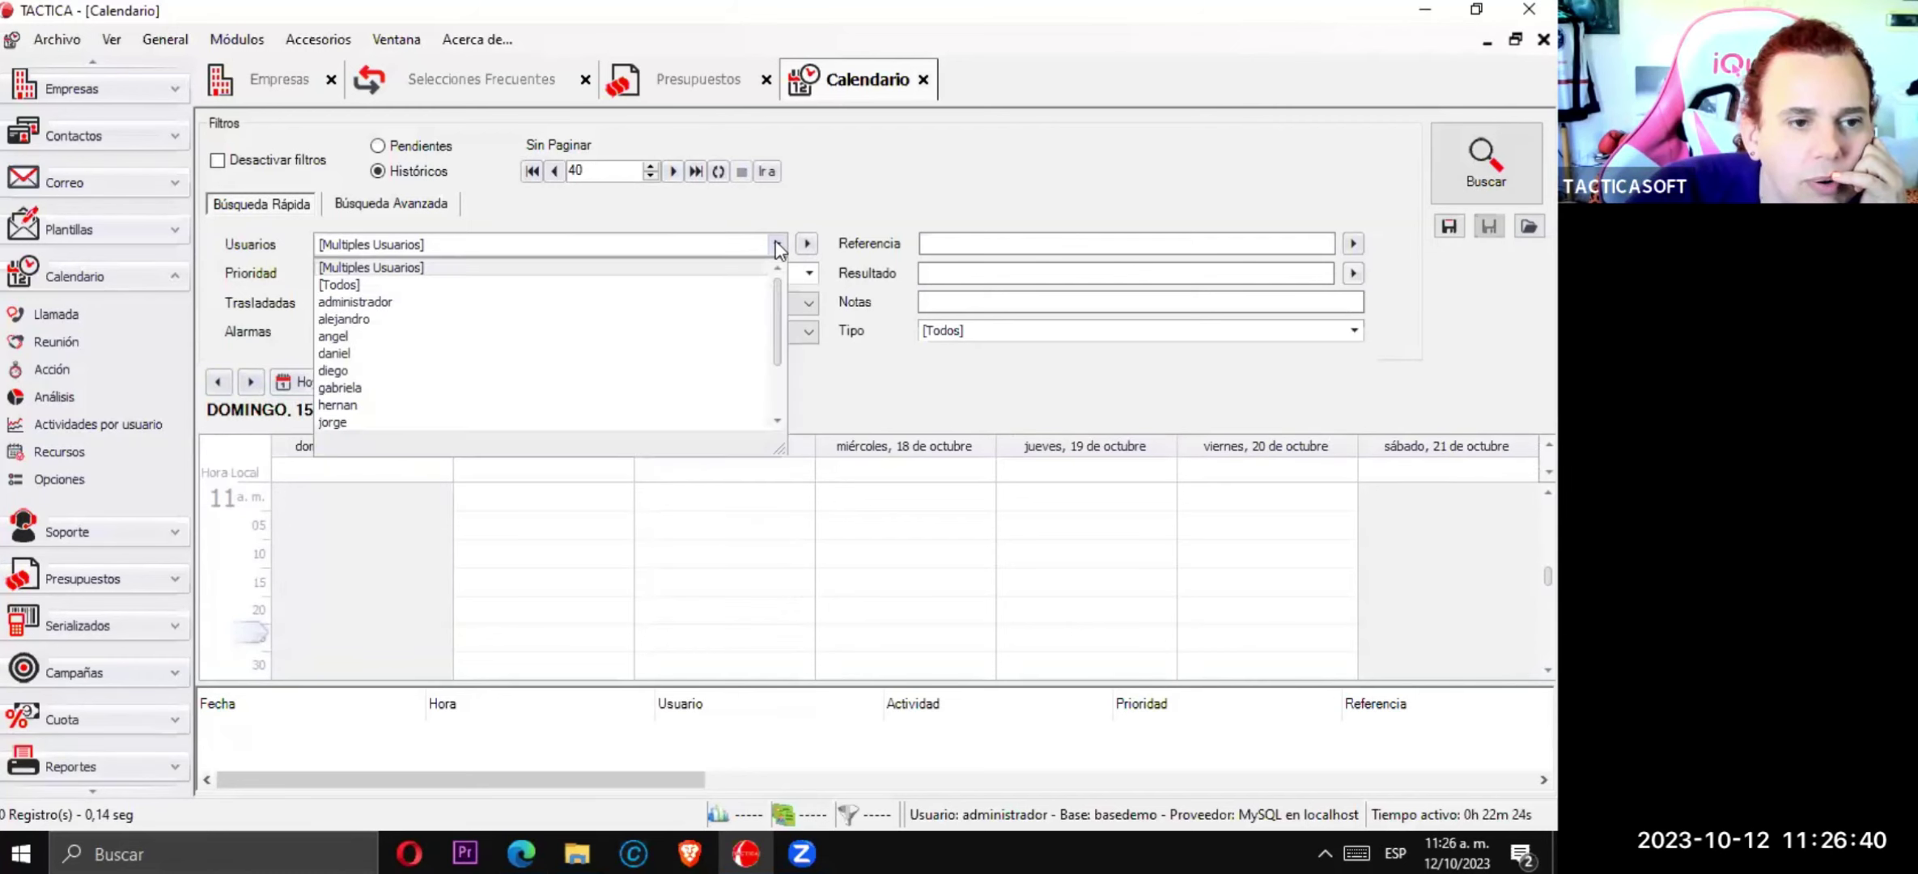
click(600, 297)
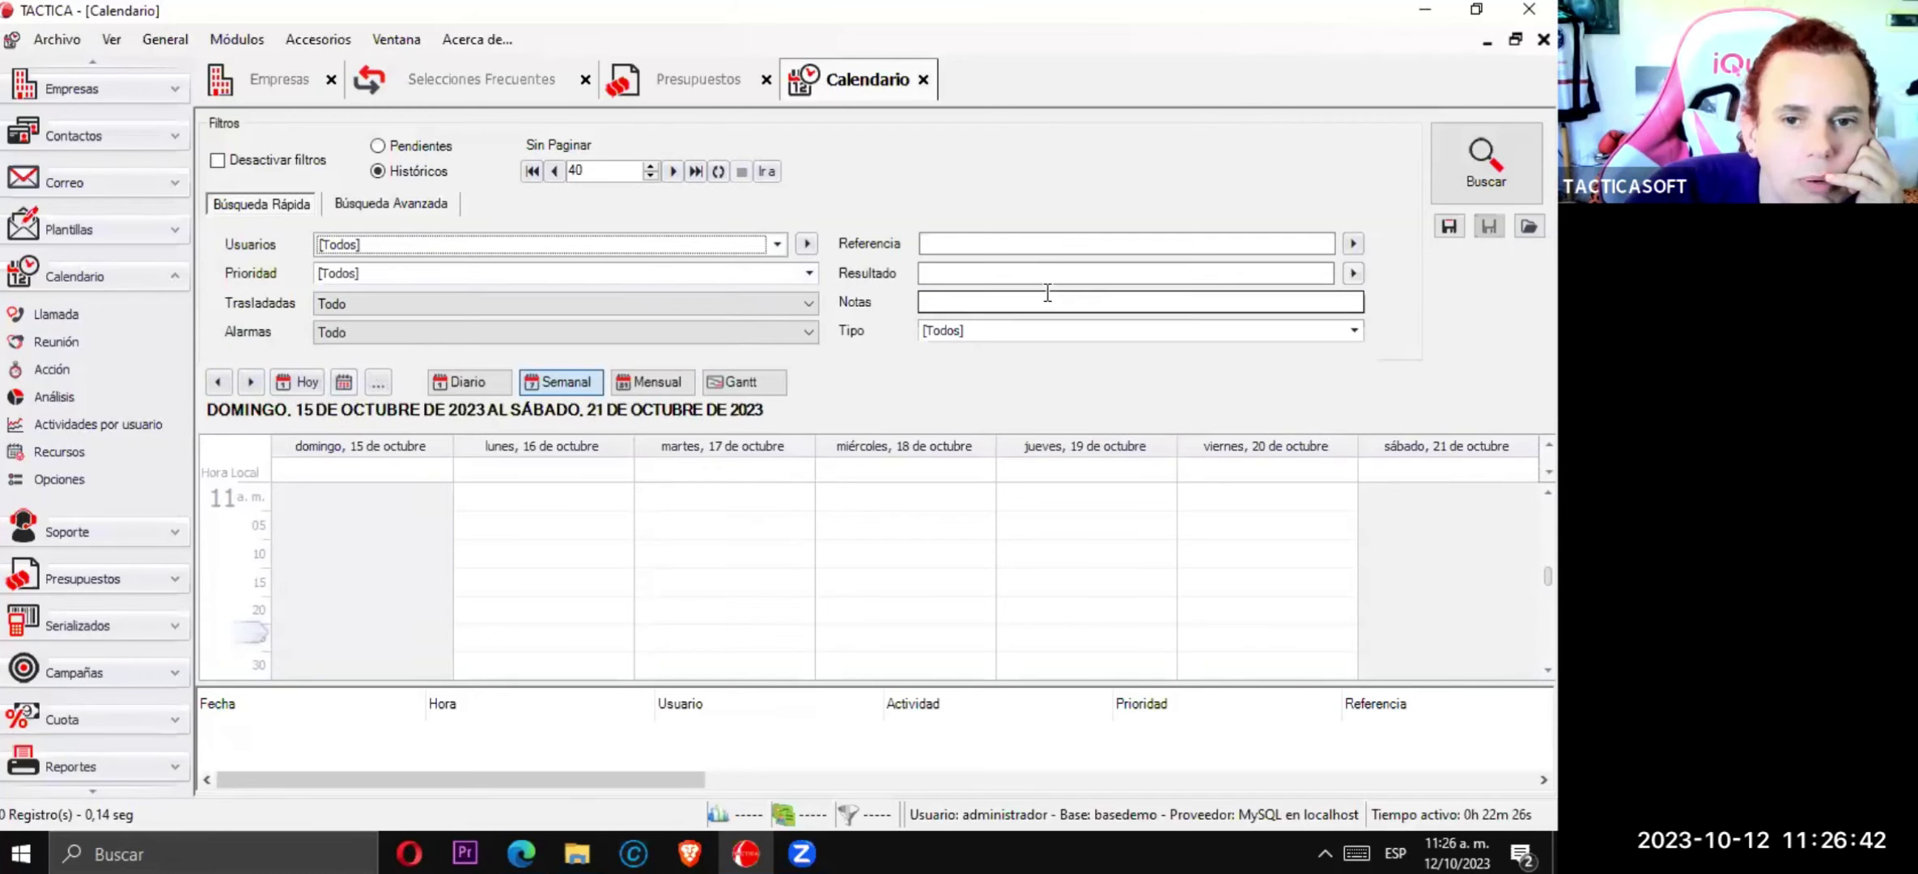
click(378, 146)
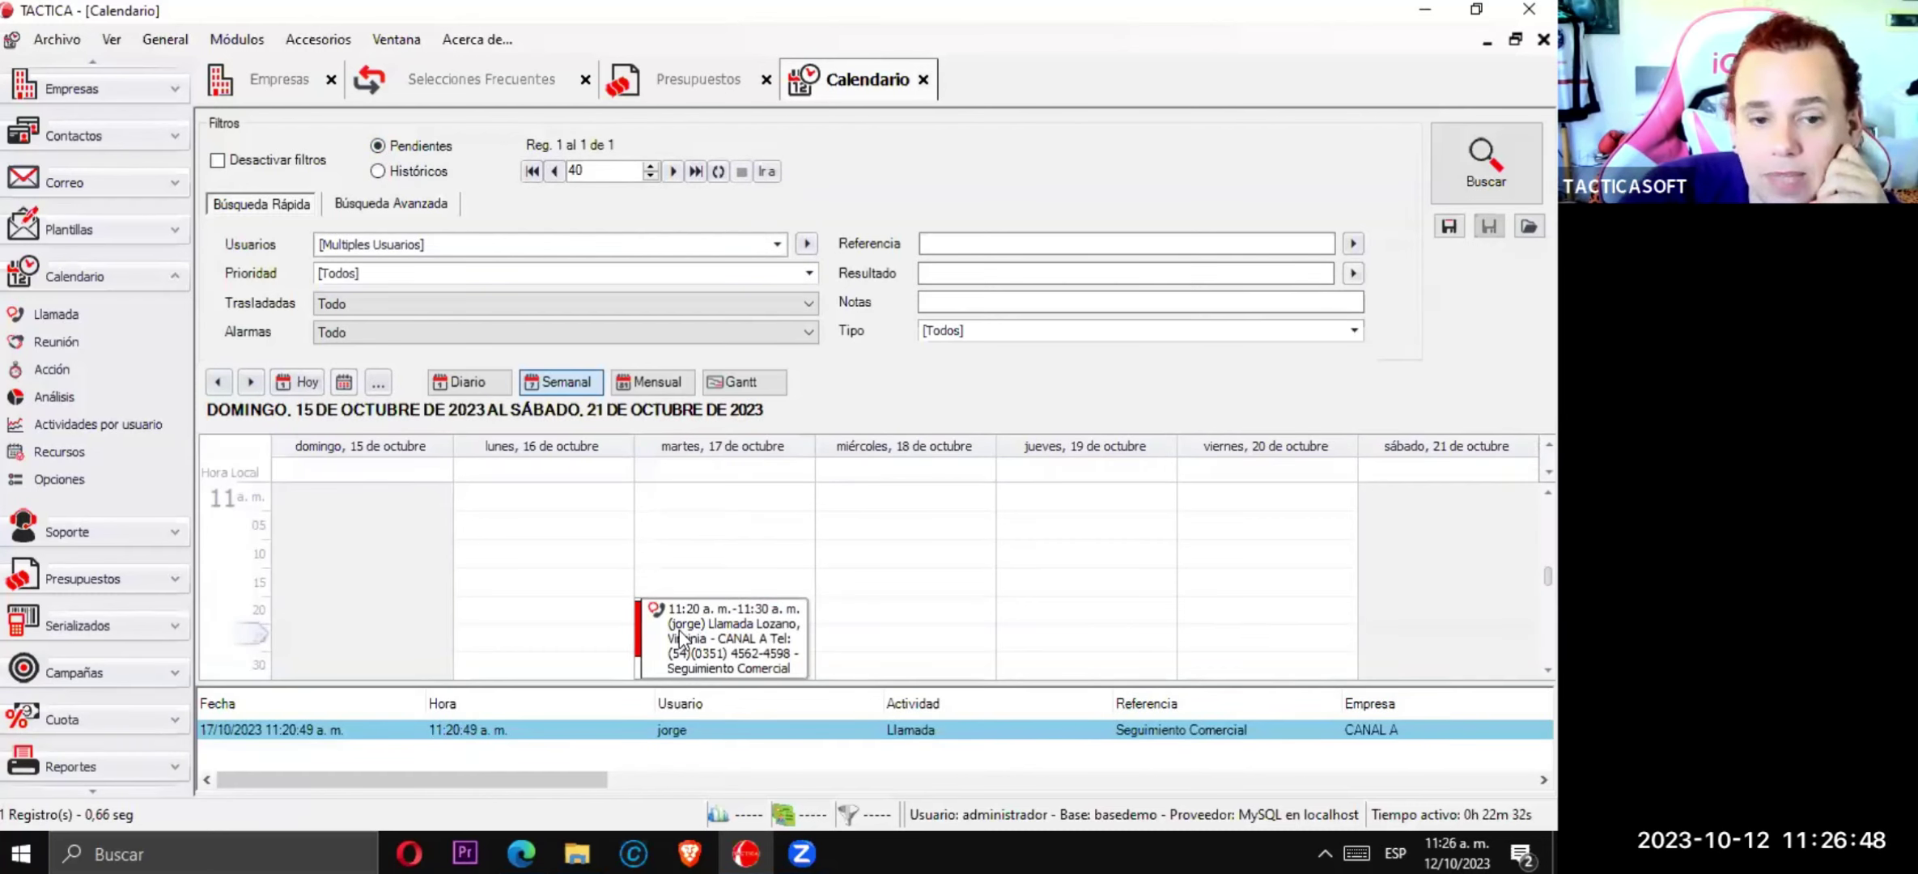
- Open the CANAL A Seguimiento Comercial call on 17 October, check its linked quote, and close it without changes
double_click(731, 645)
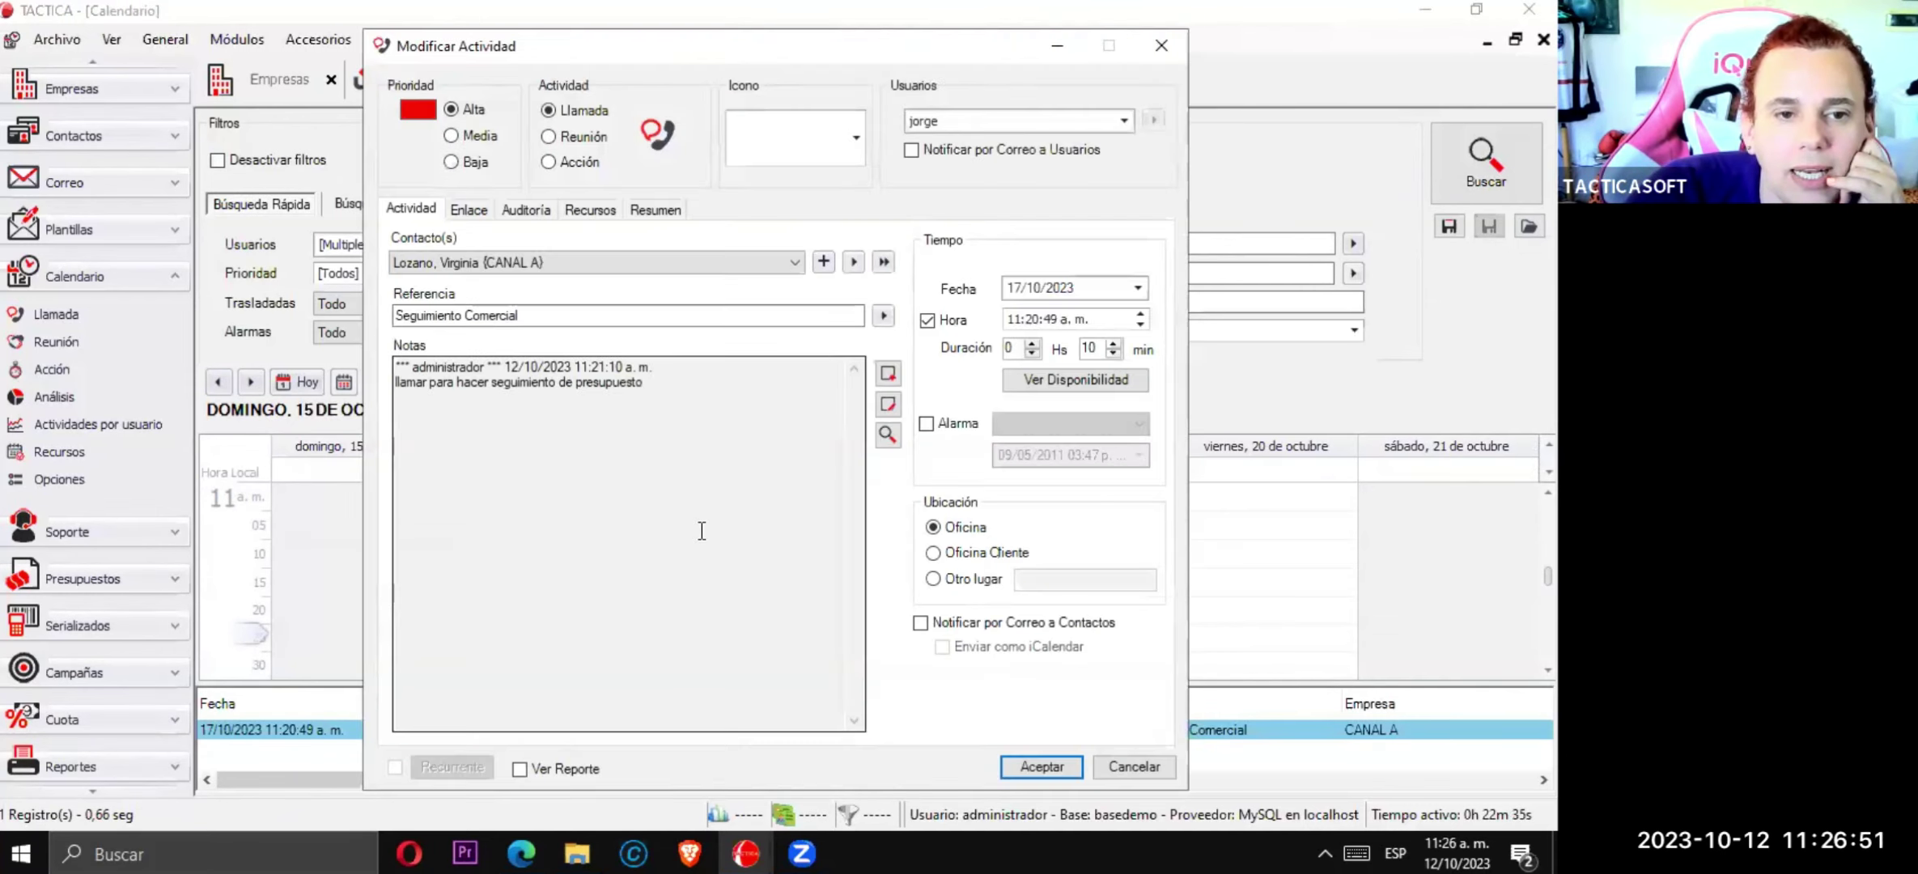
click(471, 210)
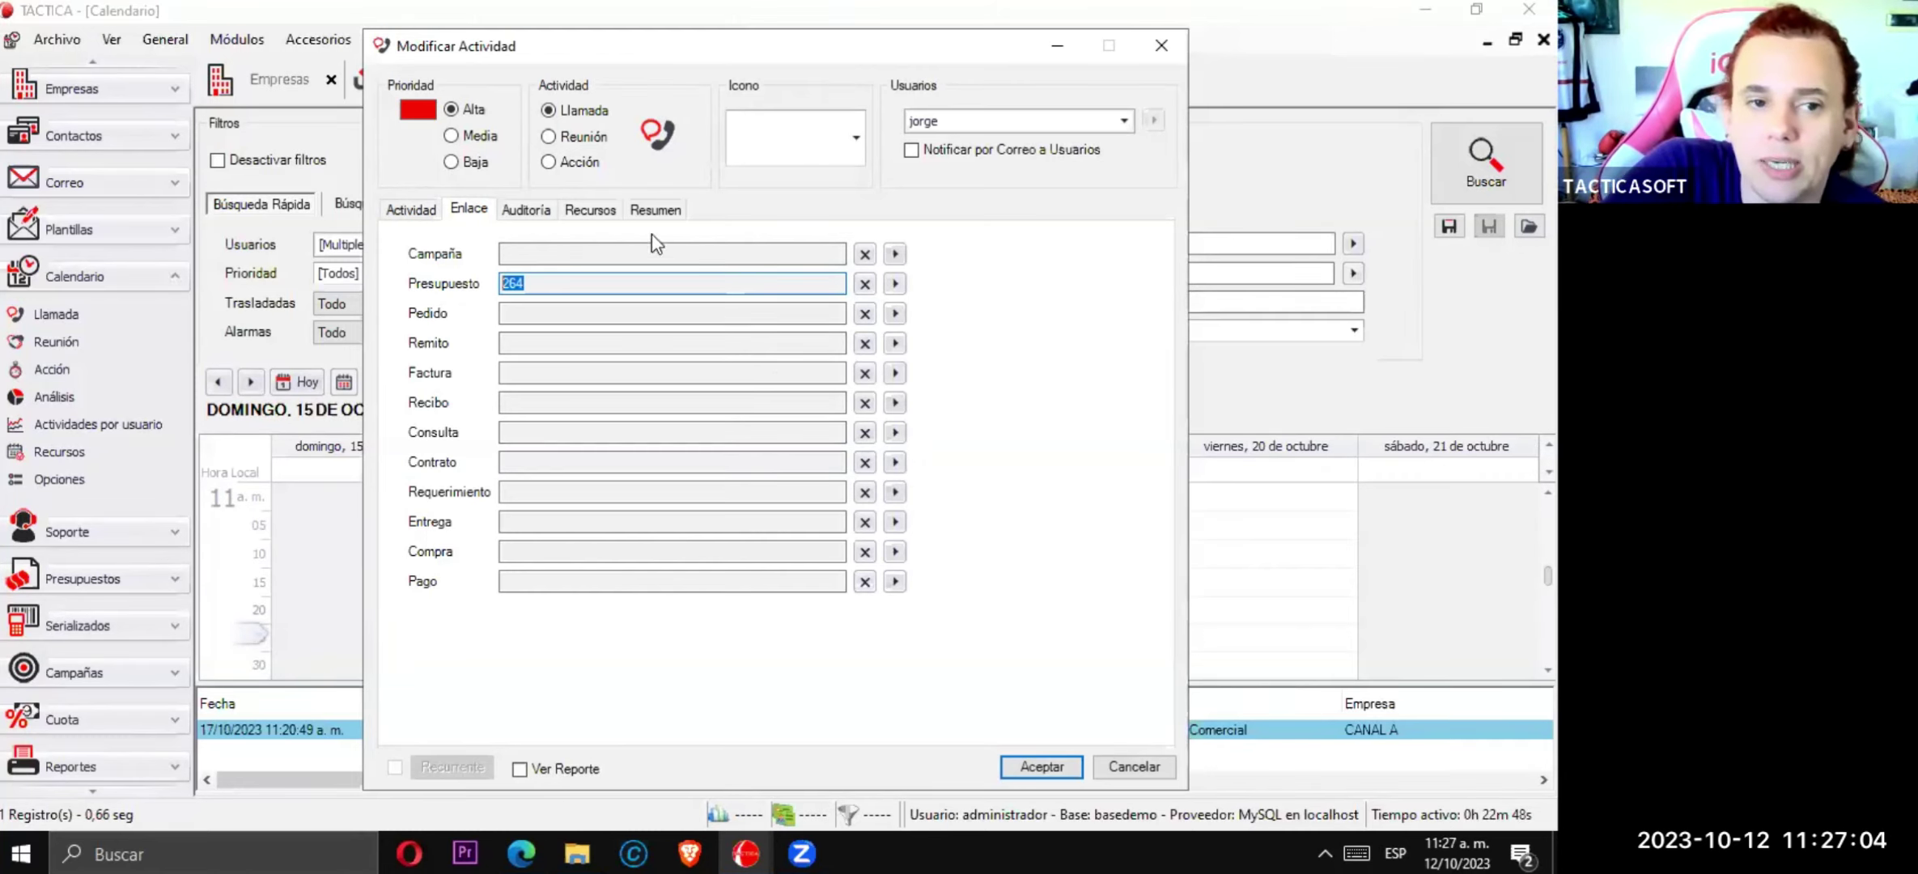
click(429, 213)
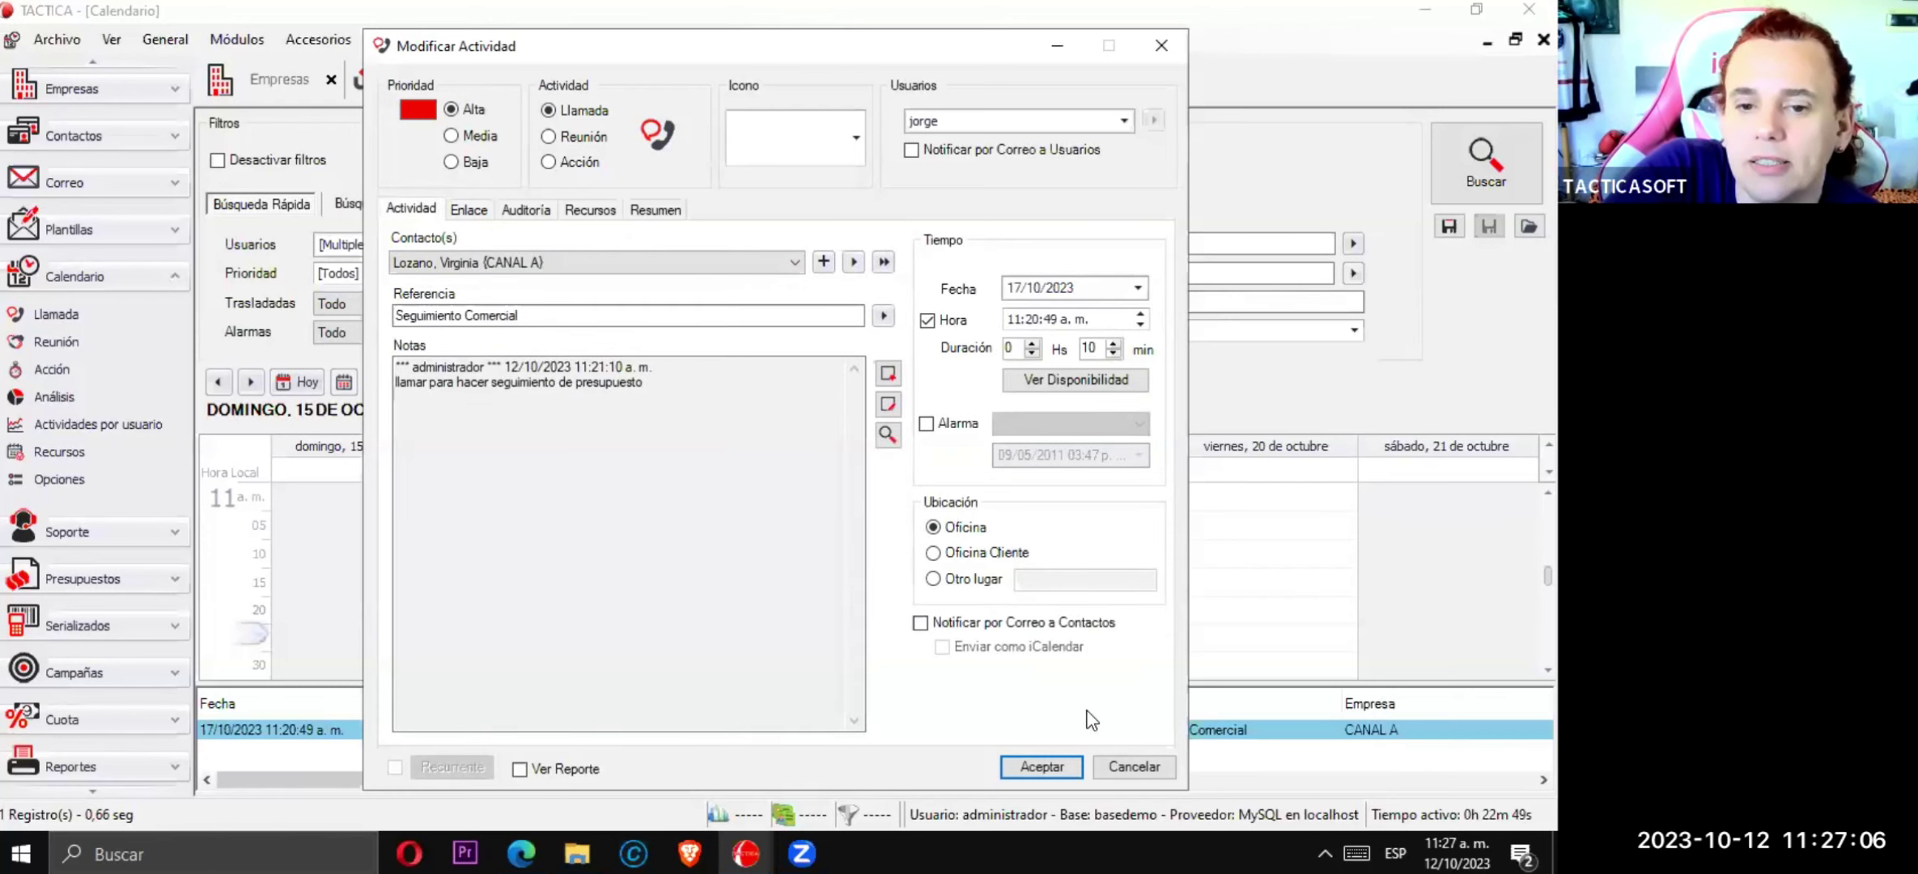
click(1122, 766)
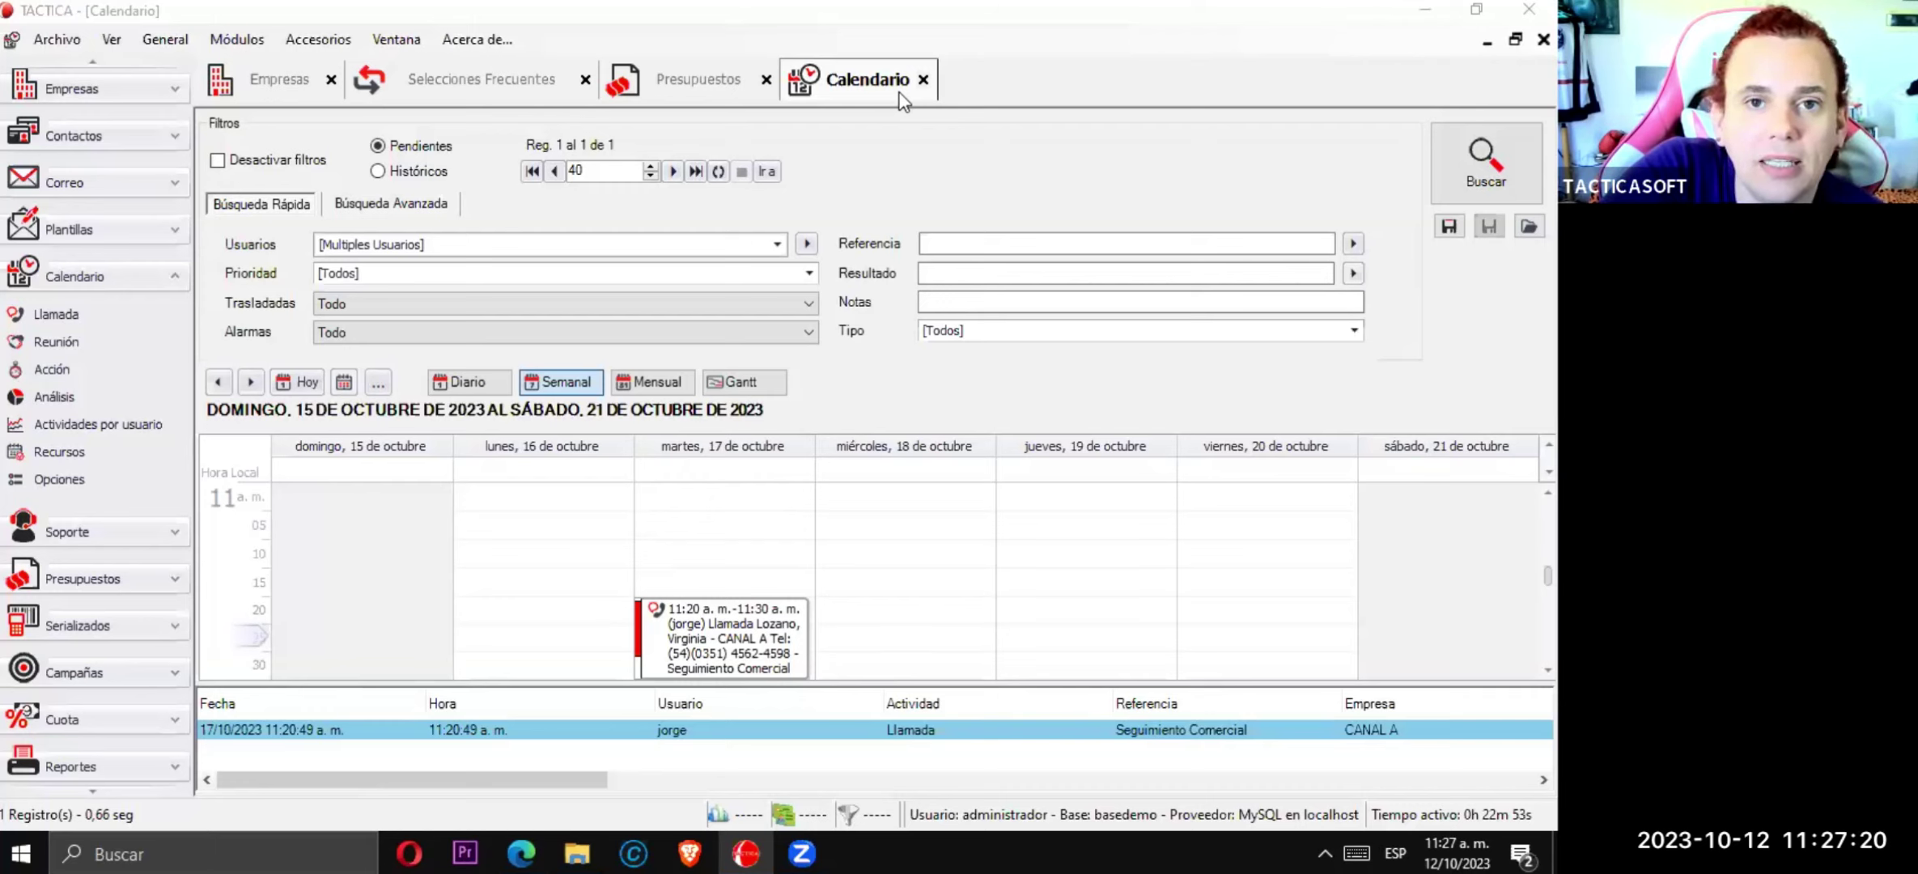
- Check the TACTICA version and licence information and close it
click(449, 40)
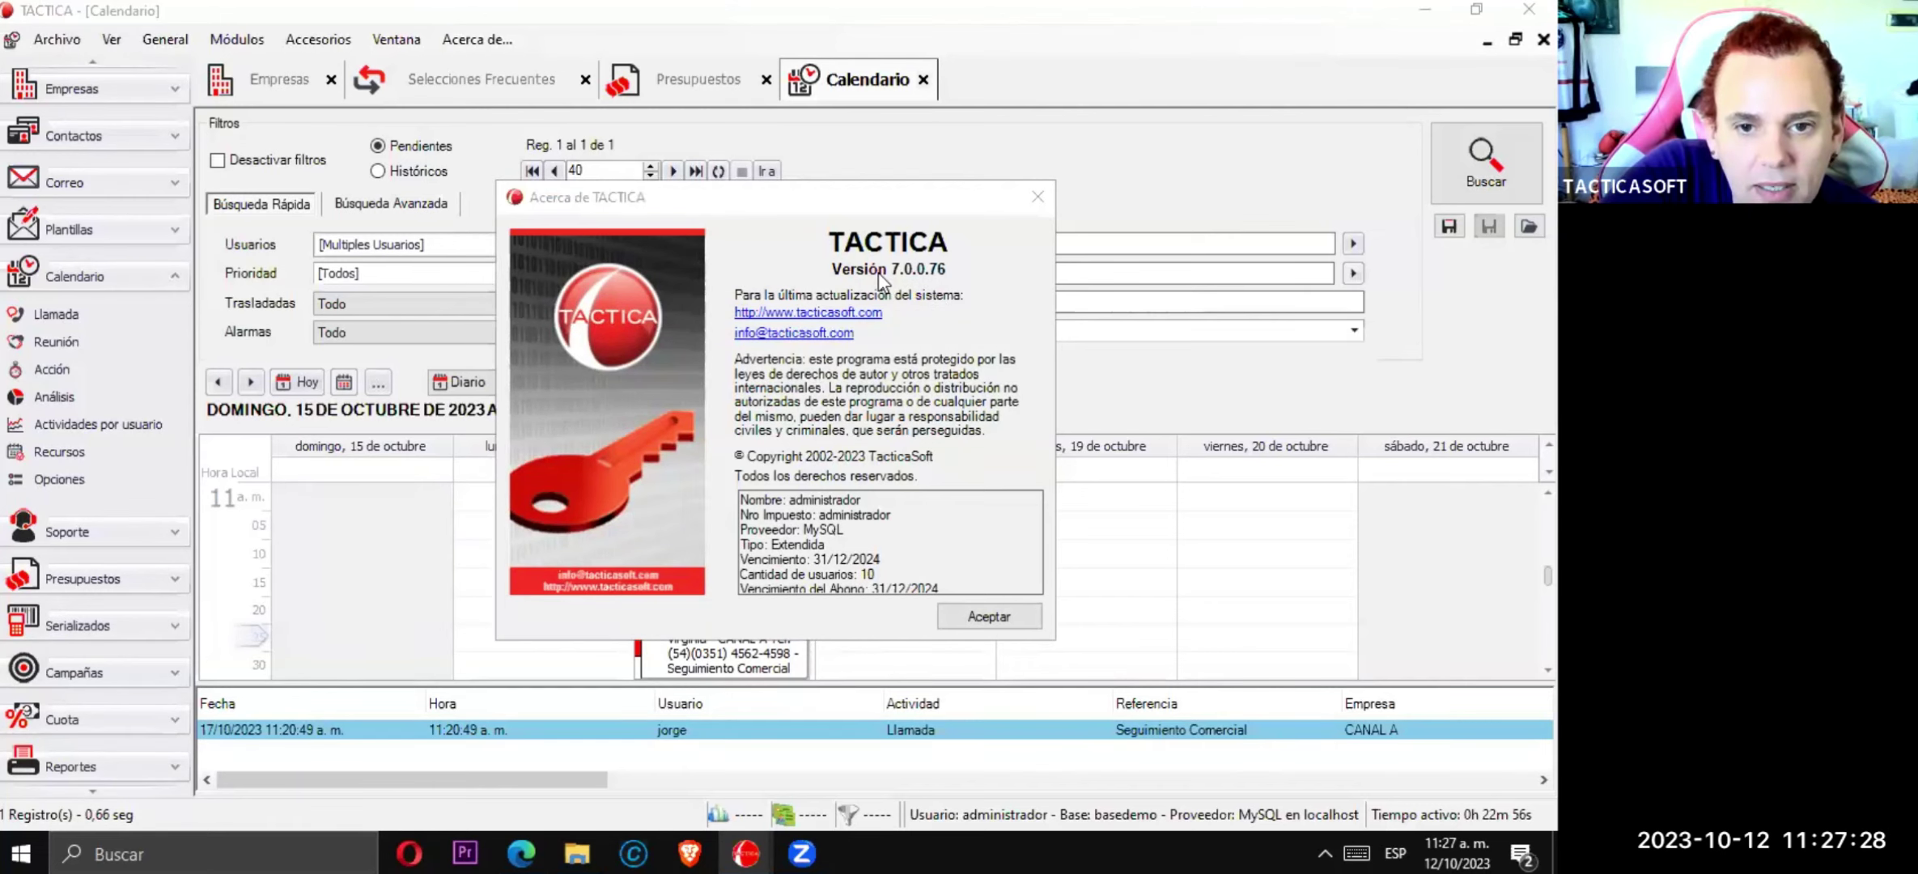
drag(799, 193, 795, 100)
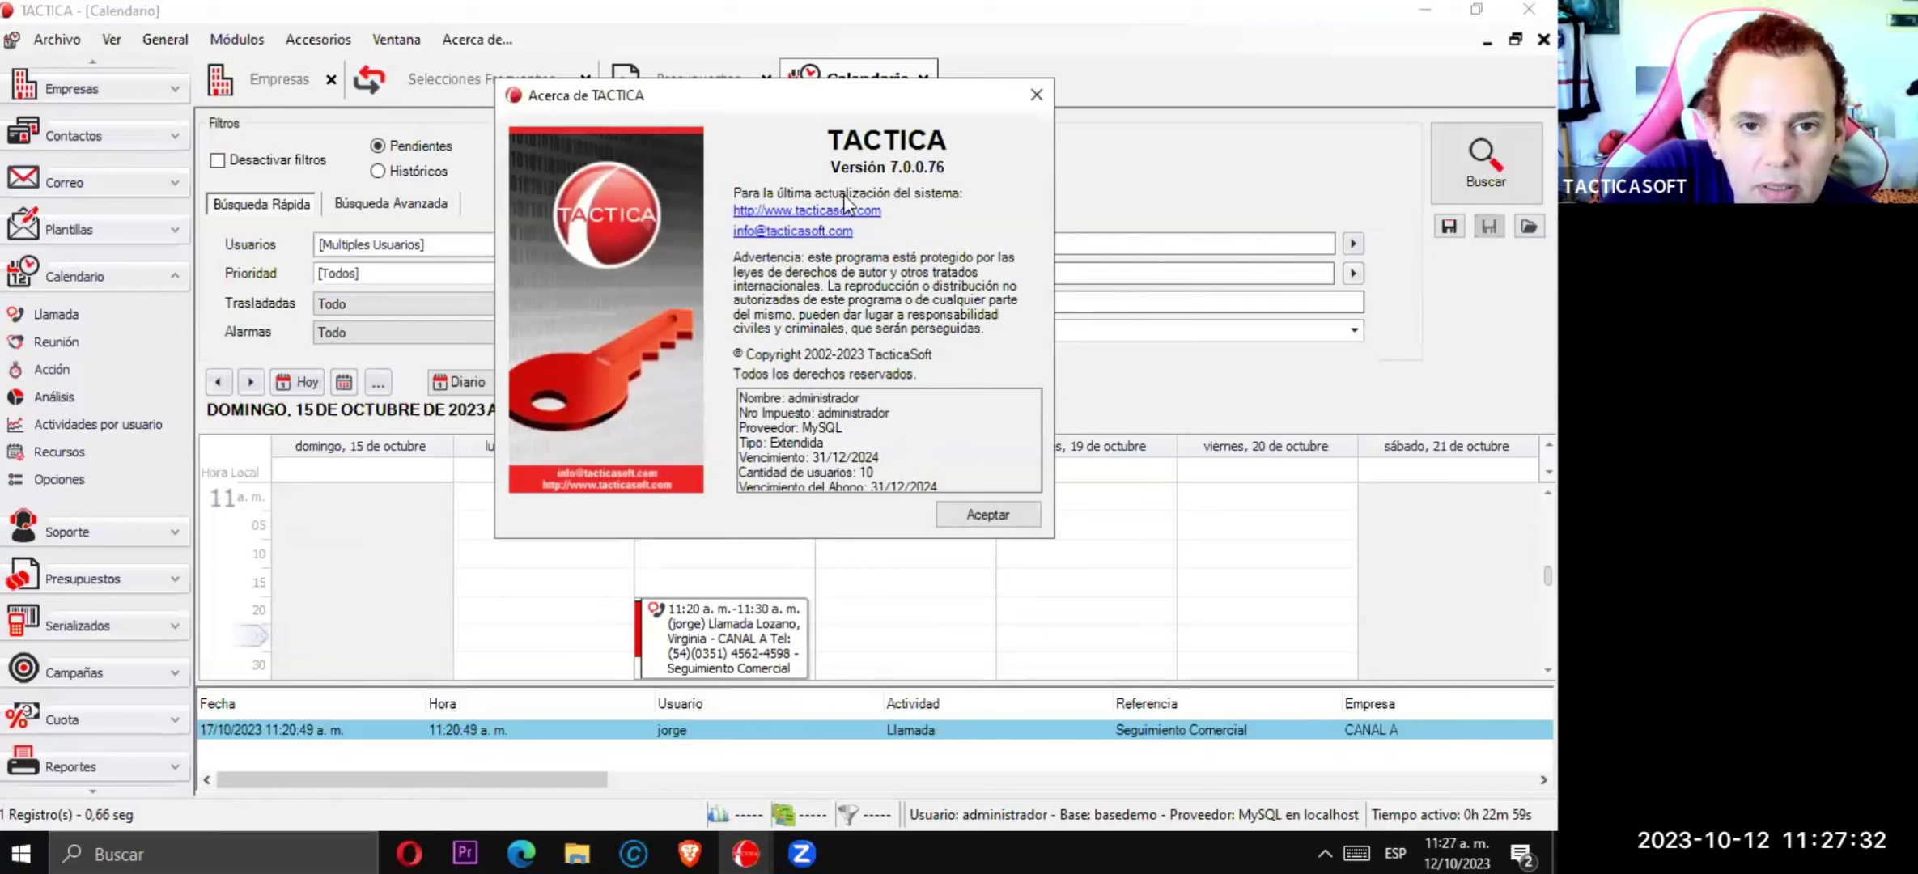
click(1035, 95)
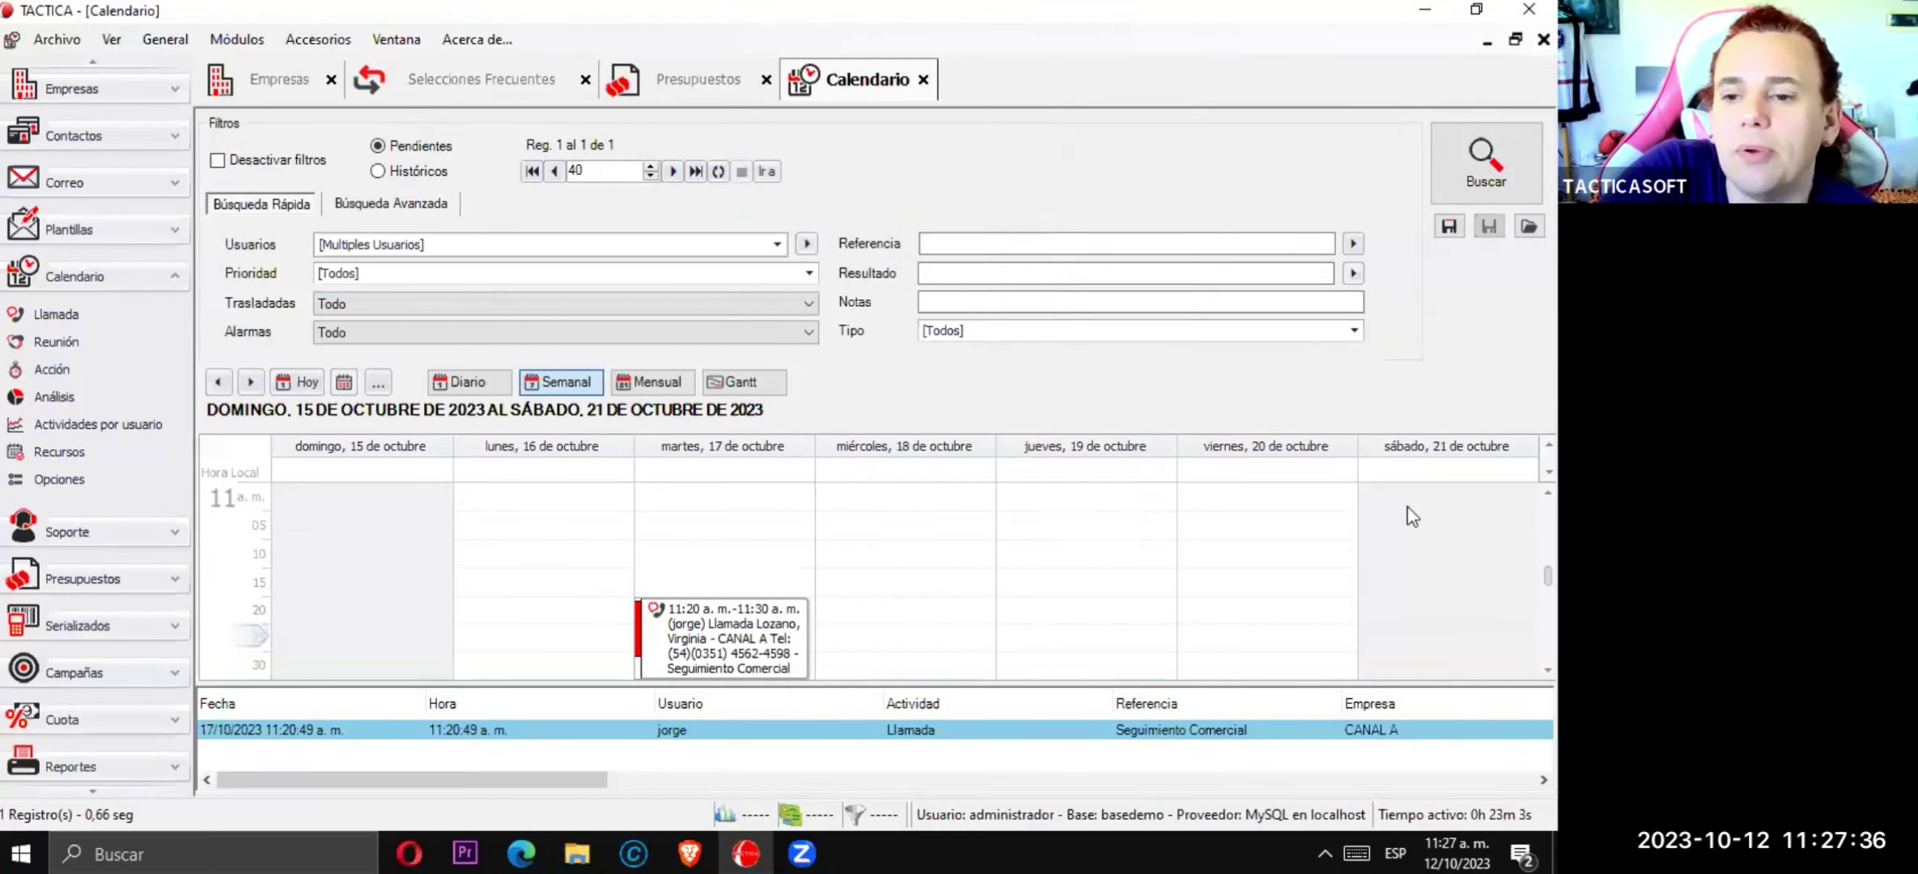
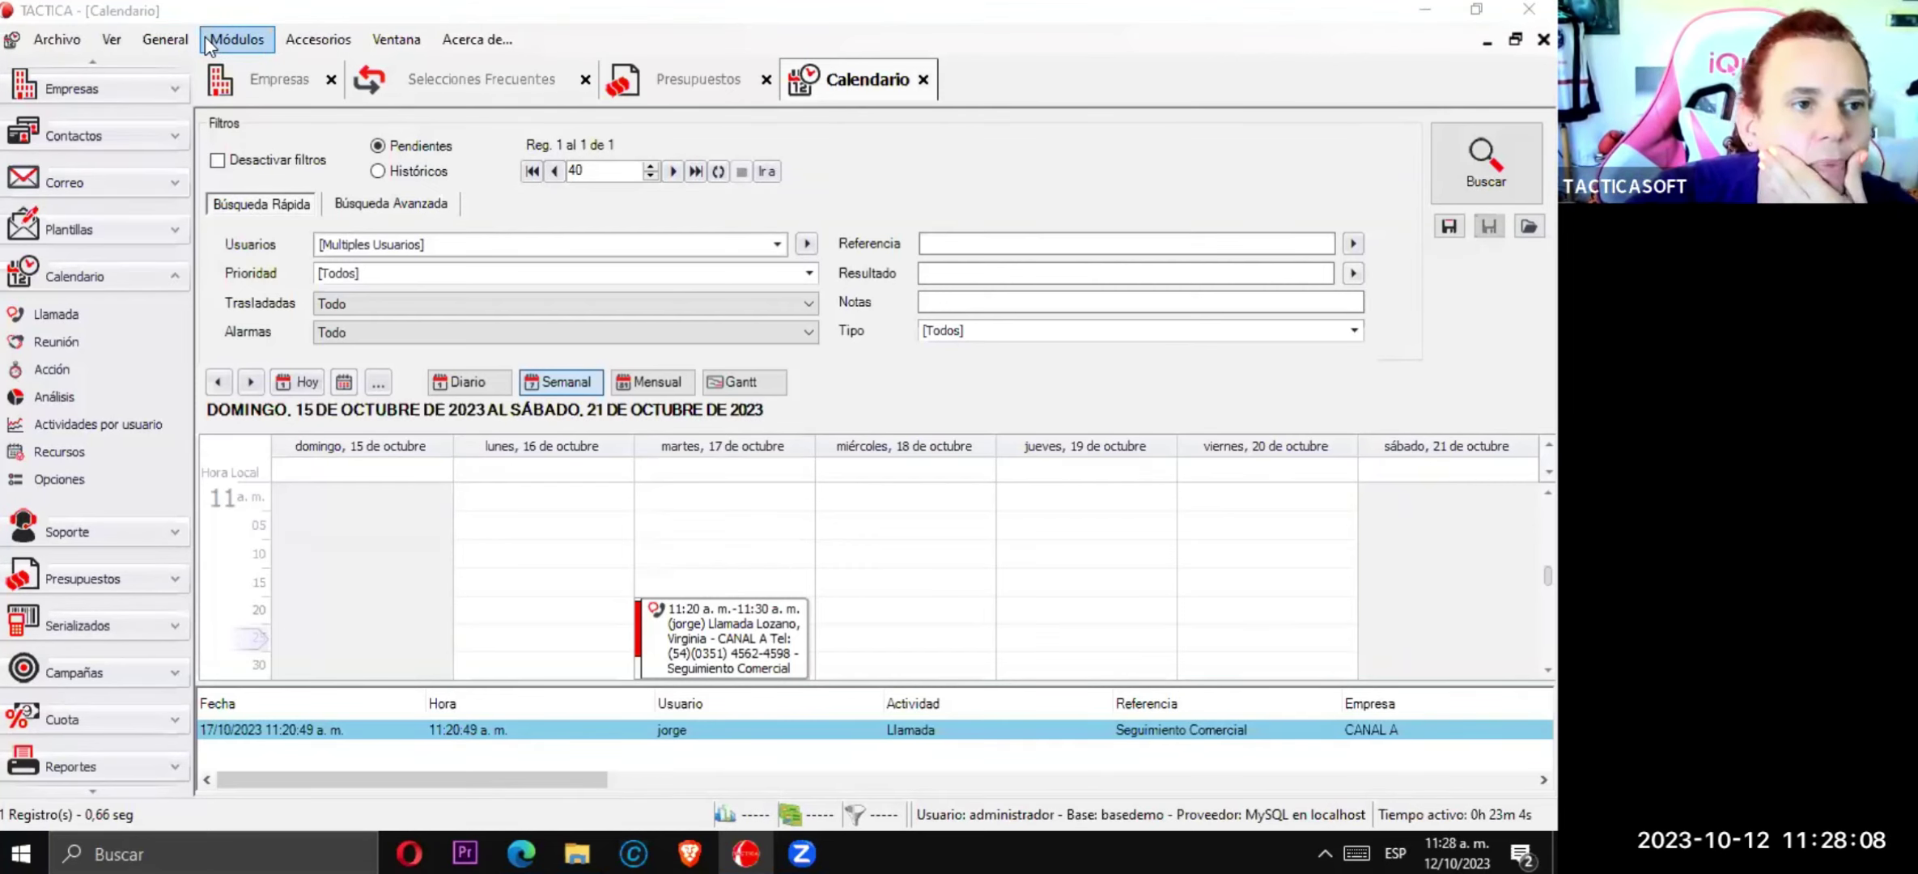
- Return to the quotes, examine the CANAL A item details, and check the Cerrar Productos options without applying them
click(686, 91)
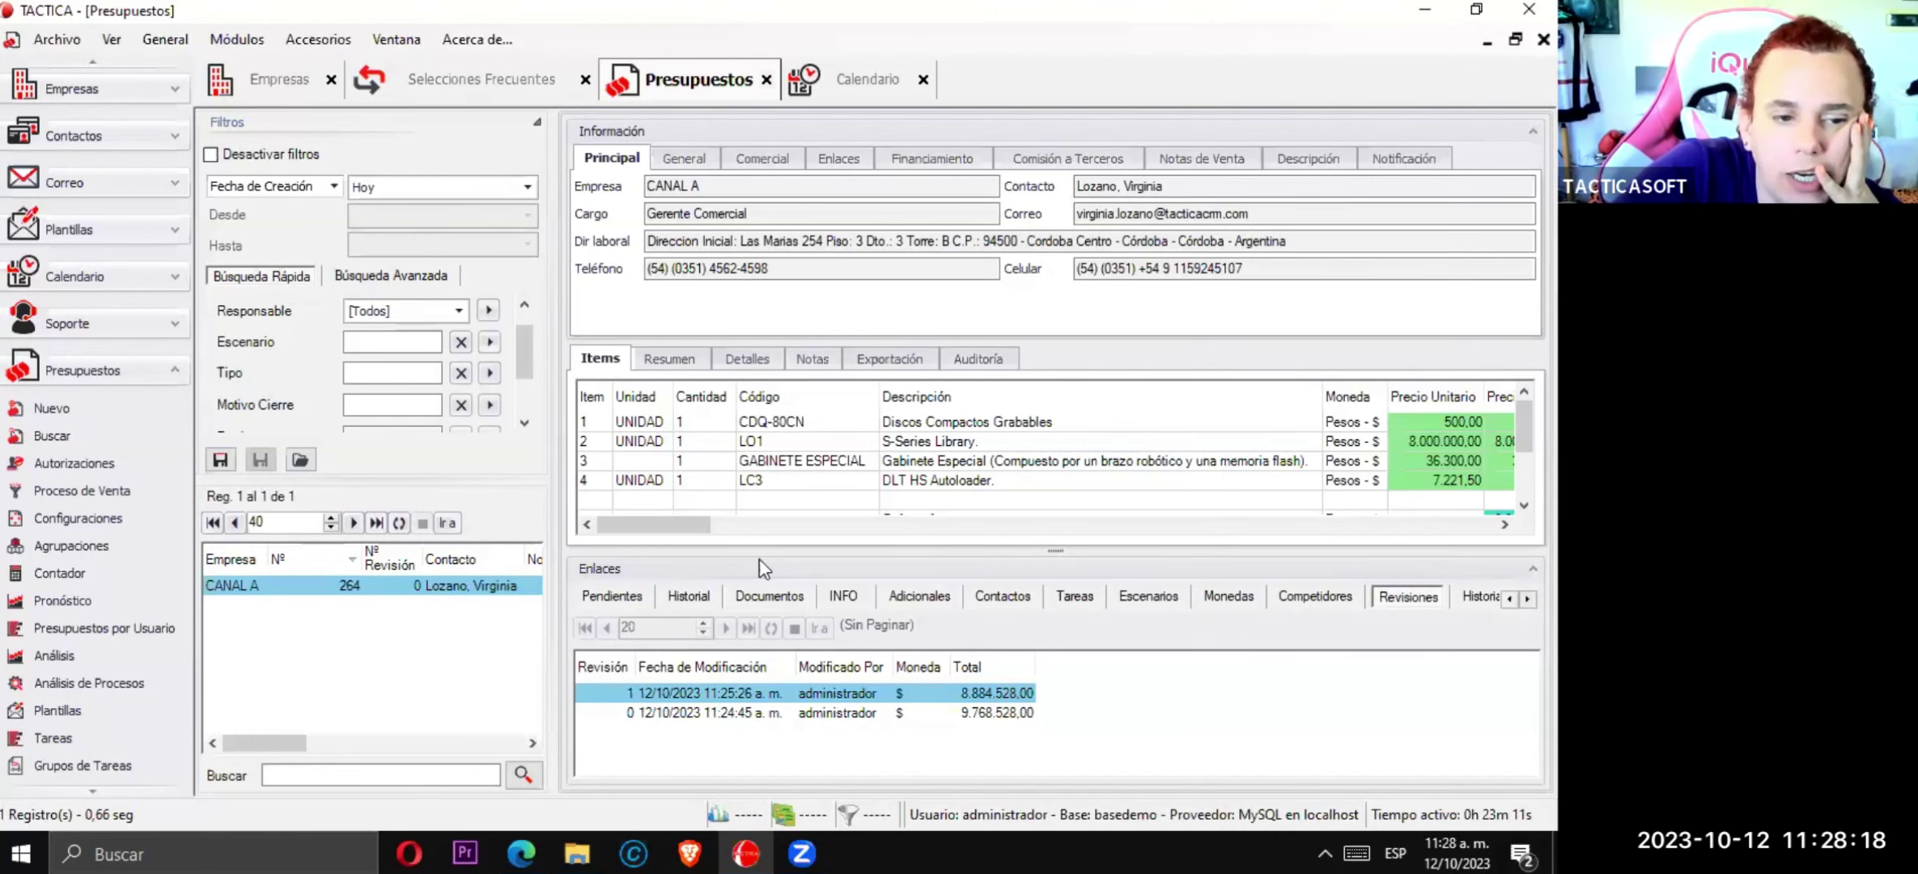
drag(289, 743, 349, 743)
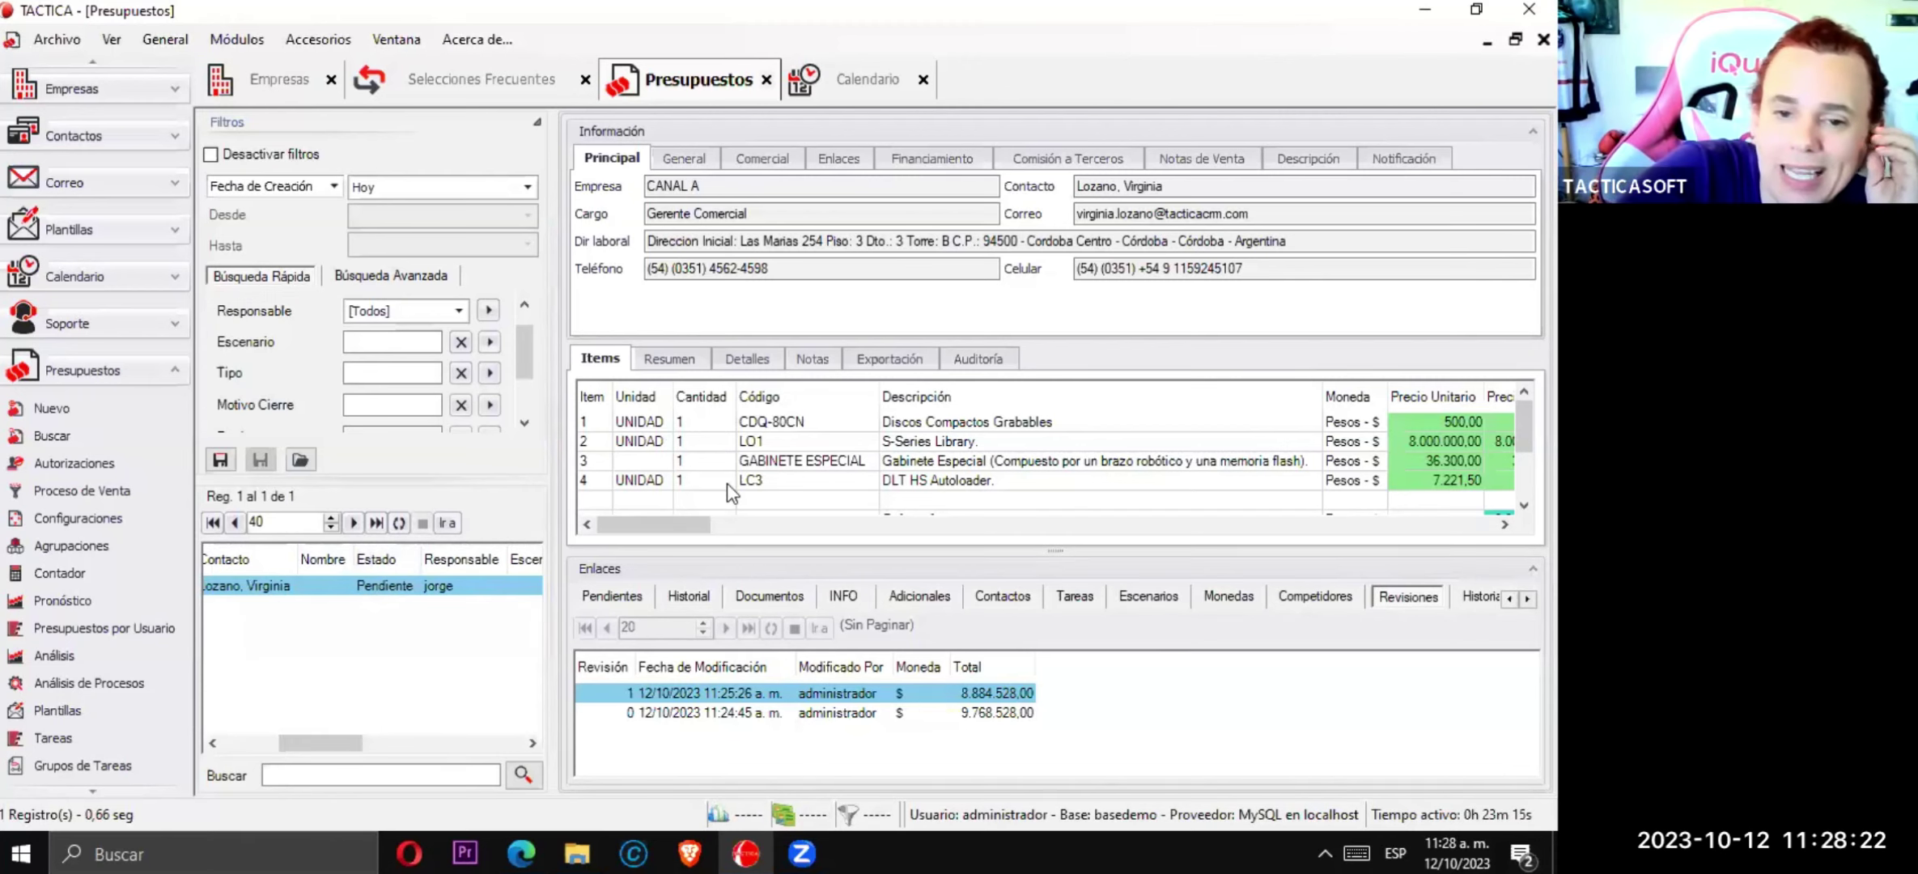
drag(688, 526, 787, 518)
right_click(796, 421)
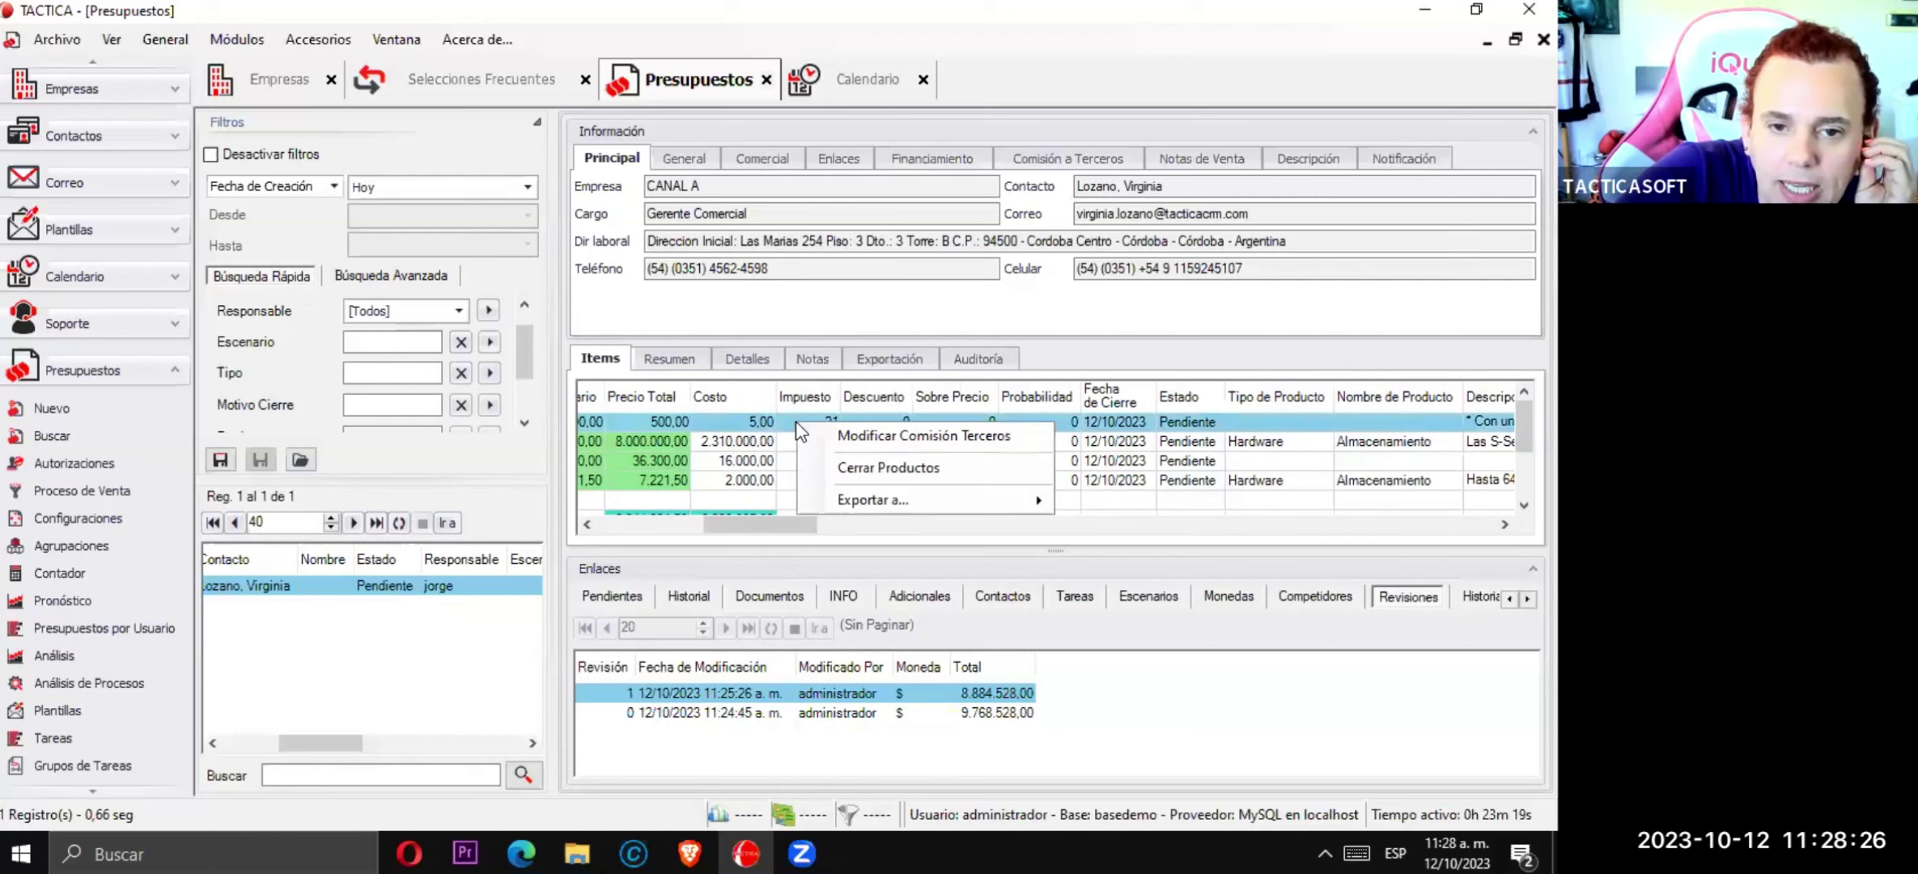
click(846, 468)
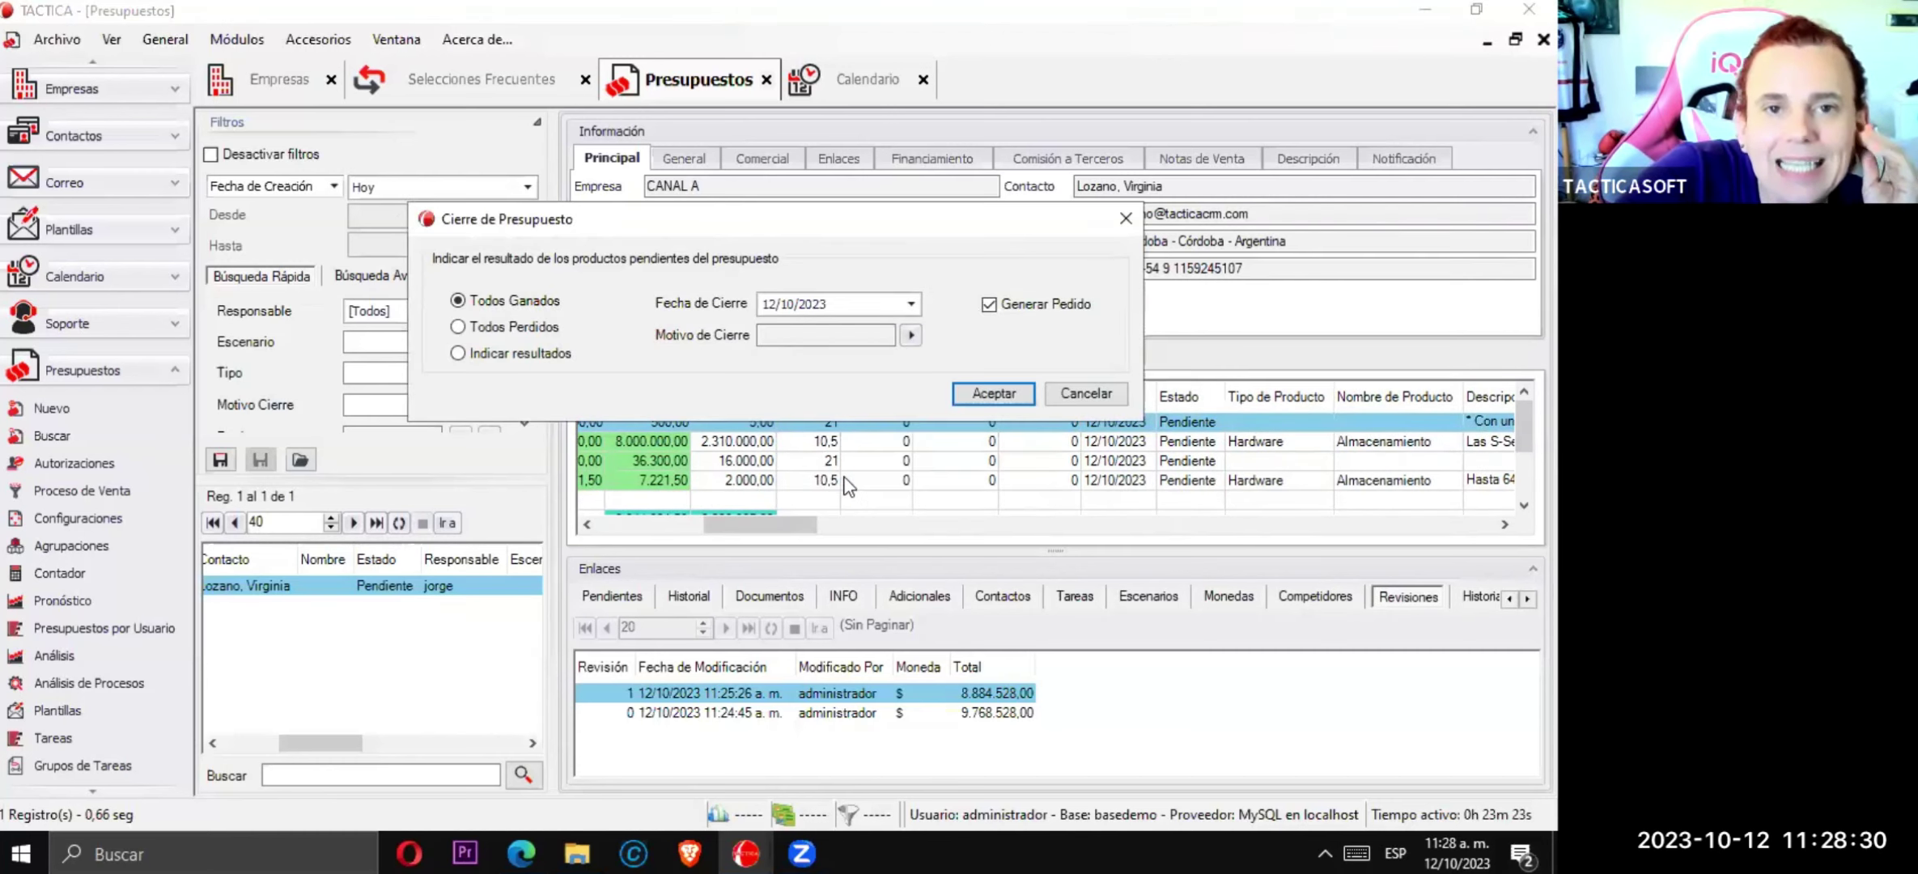
click(1124, 219)
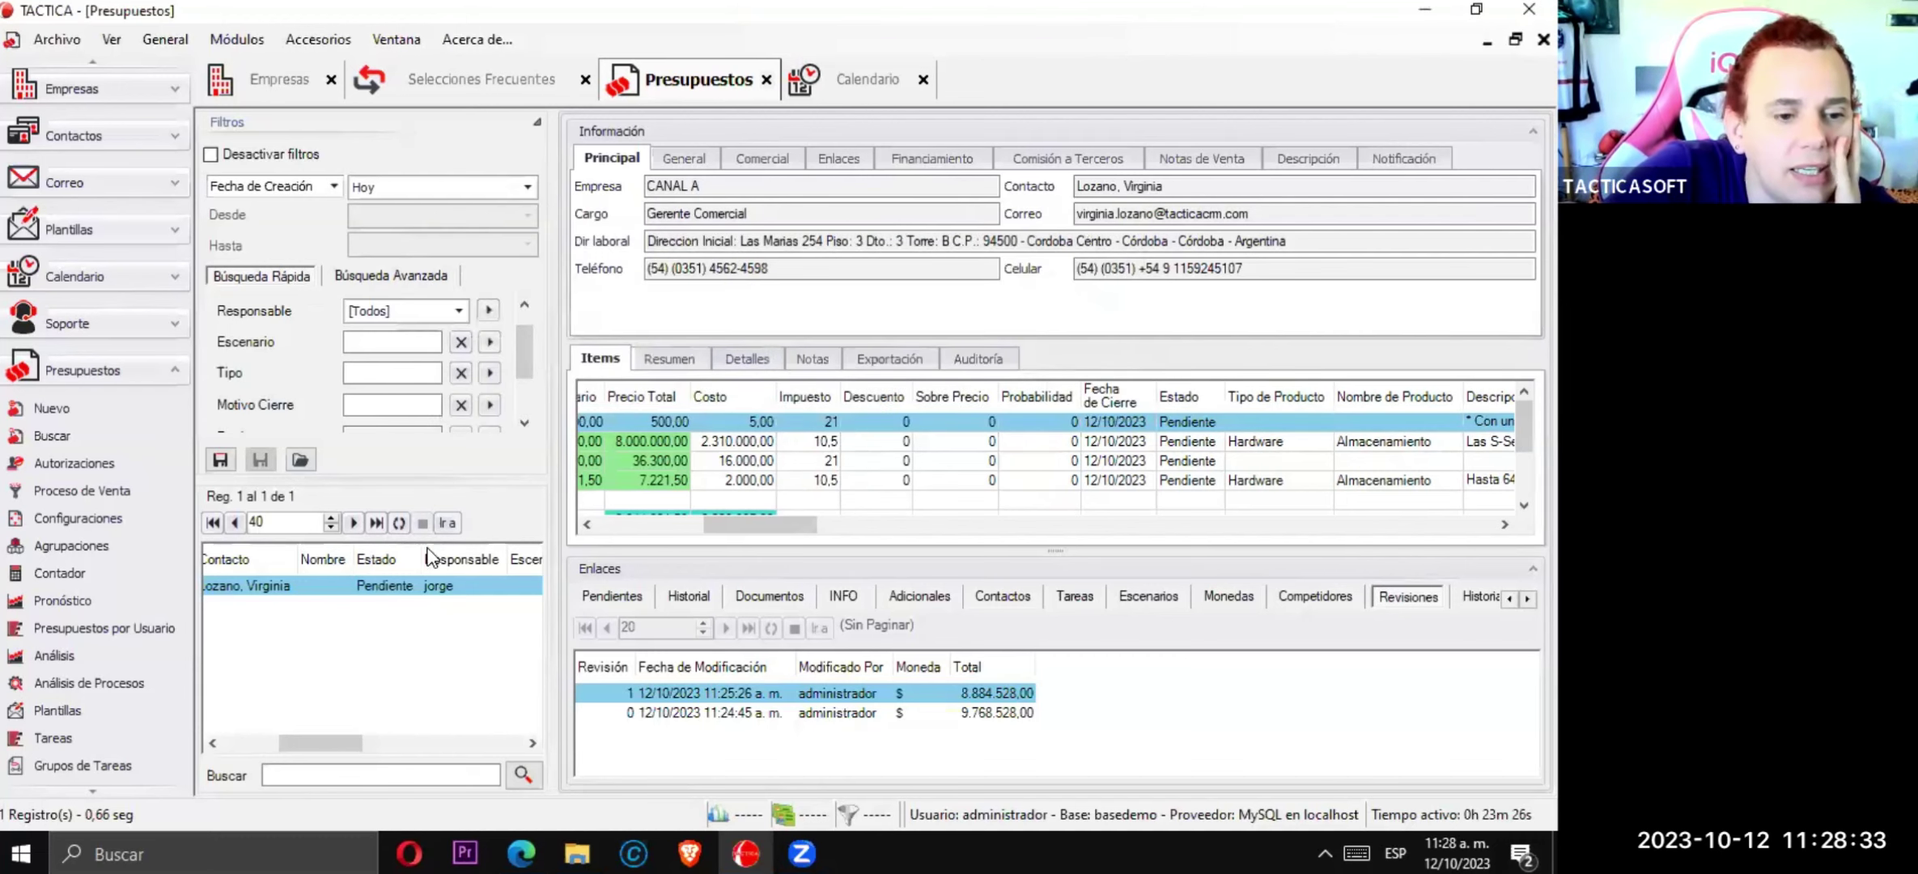
- Try to generate an order from the pending CANAL A quote and dismiss the resulting notice
right_click(424, 598)
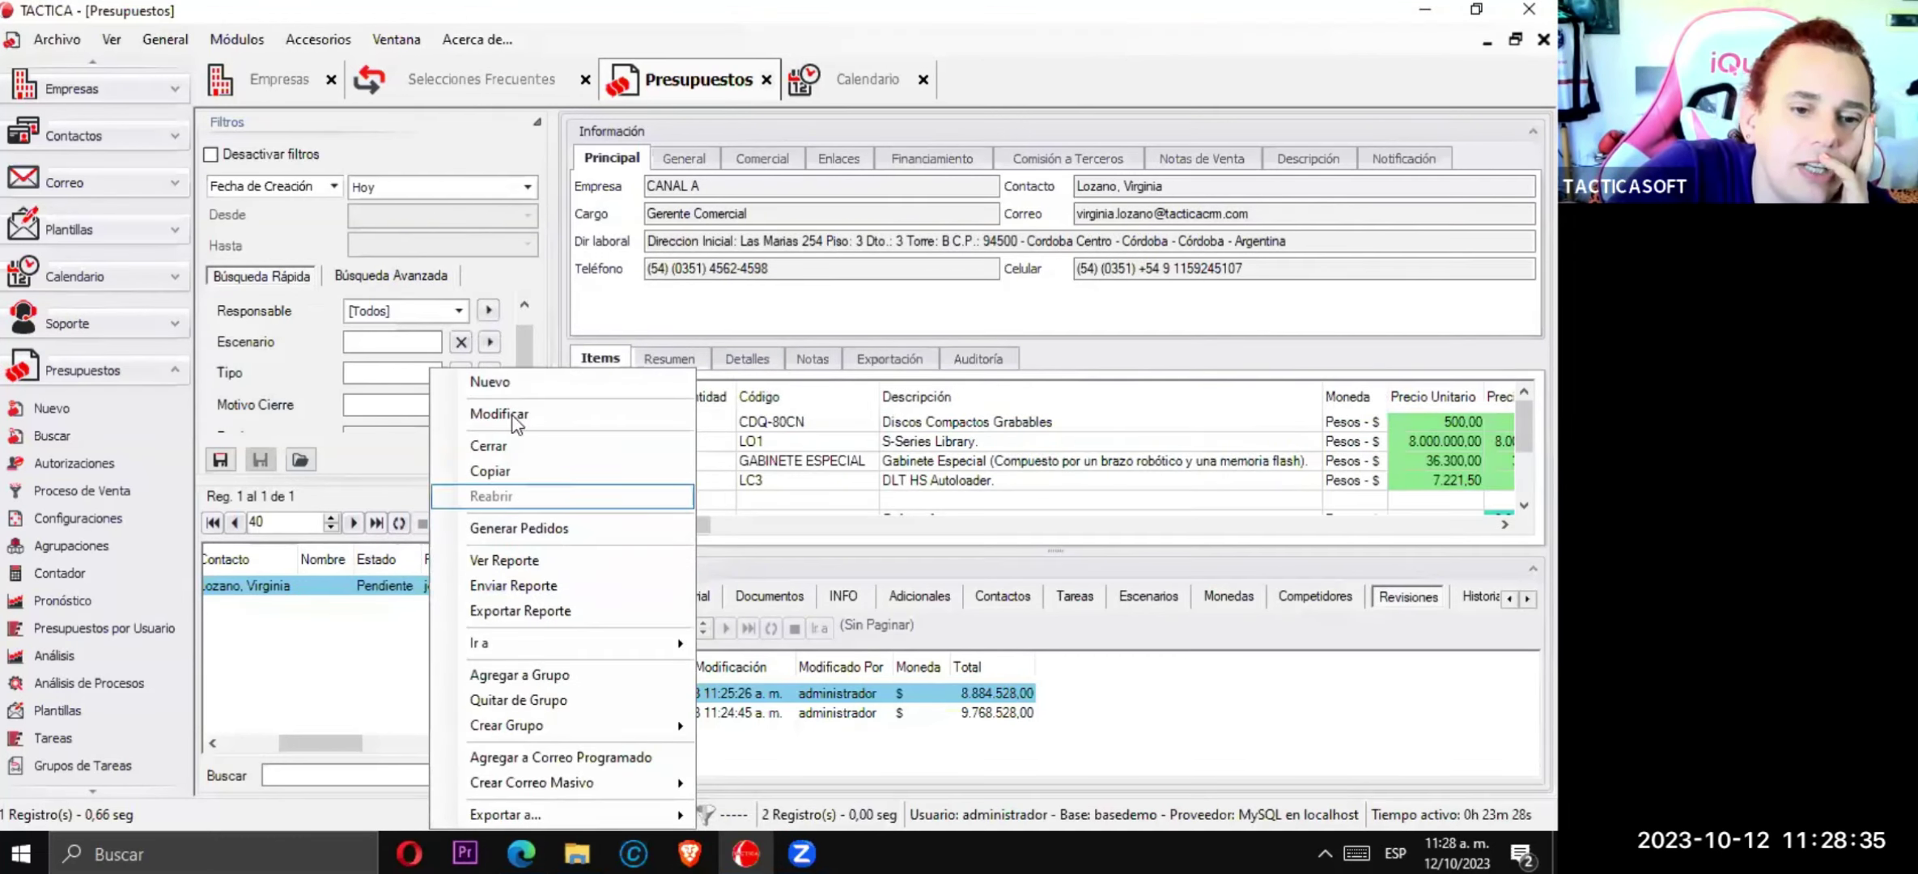
click(554, 530)
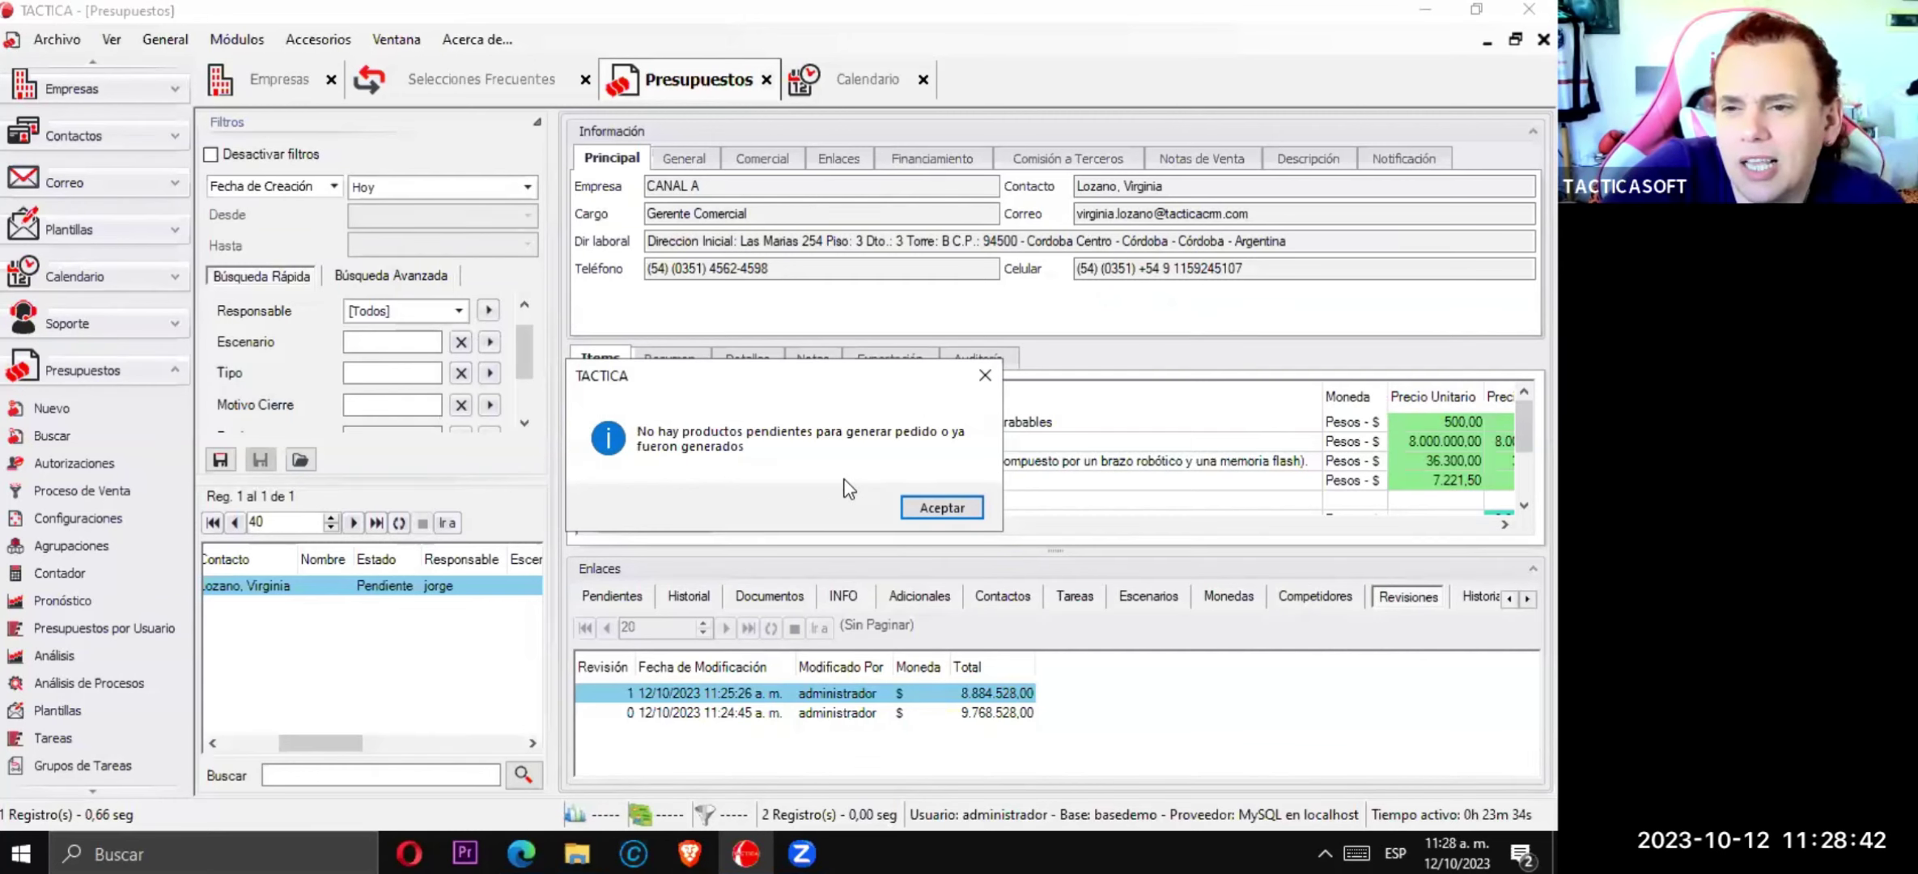
click(941, 508)
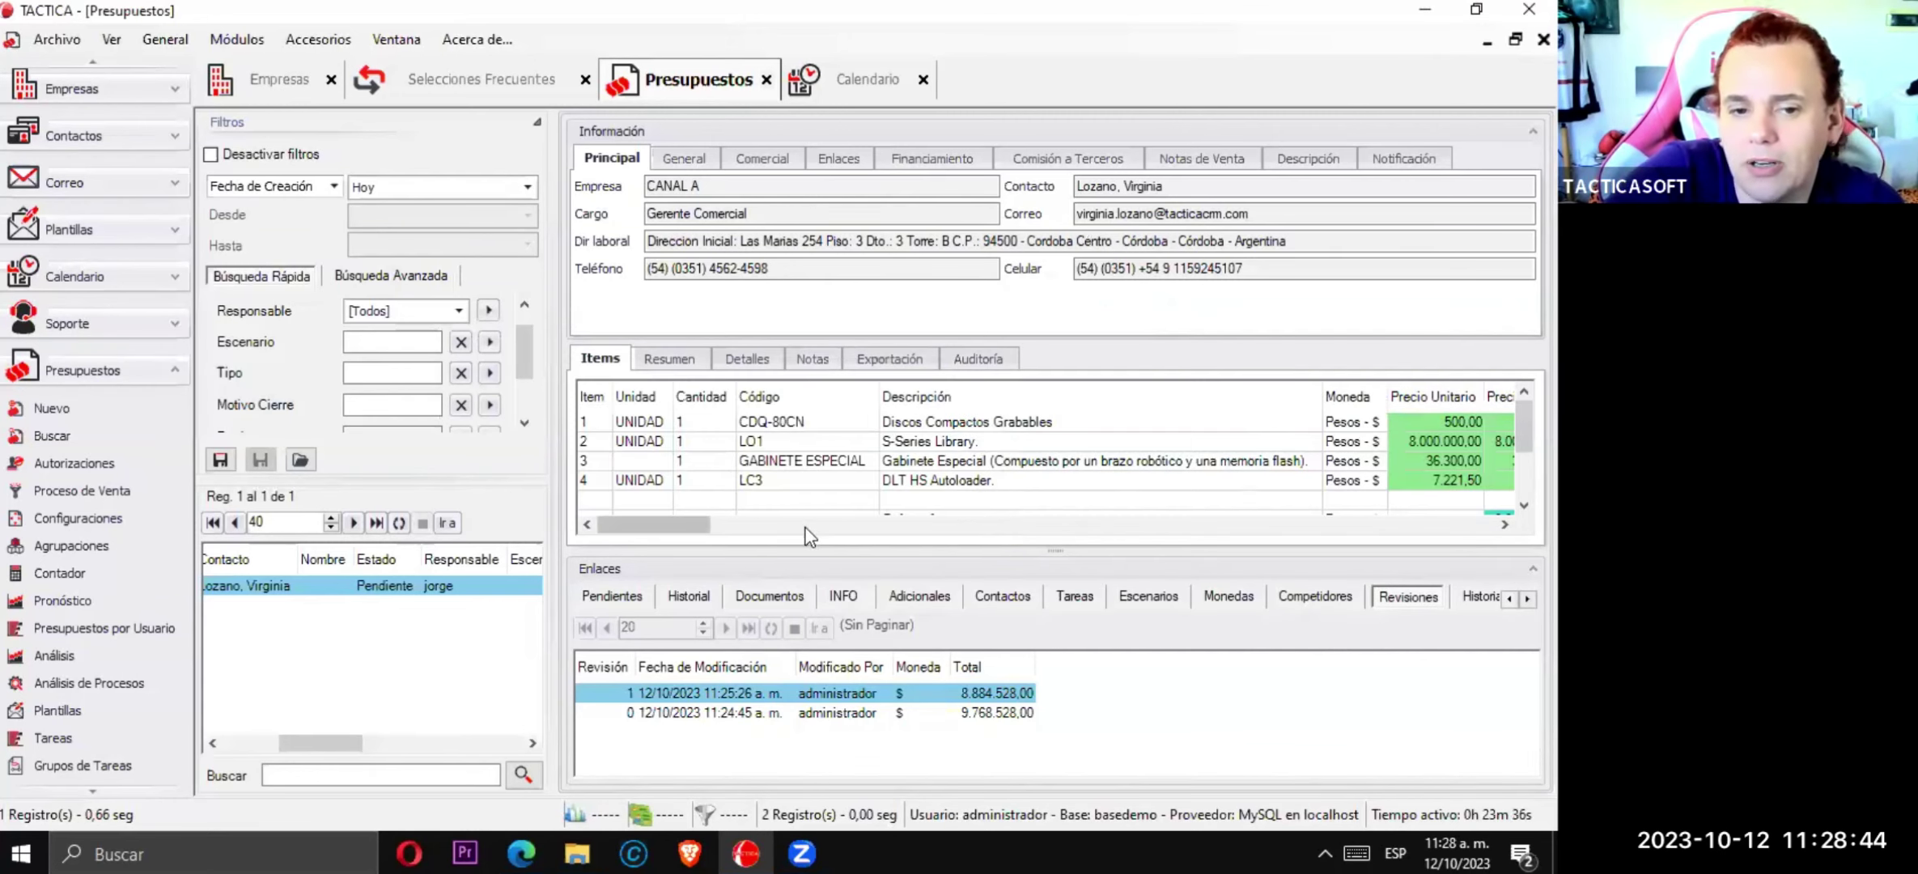
- Start Cerrar Productos for the quote's items, turn off Generar Pedido, and choose Indicar resultados
drag(700, 524, 866, 526)
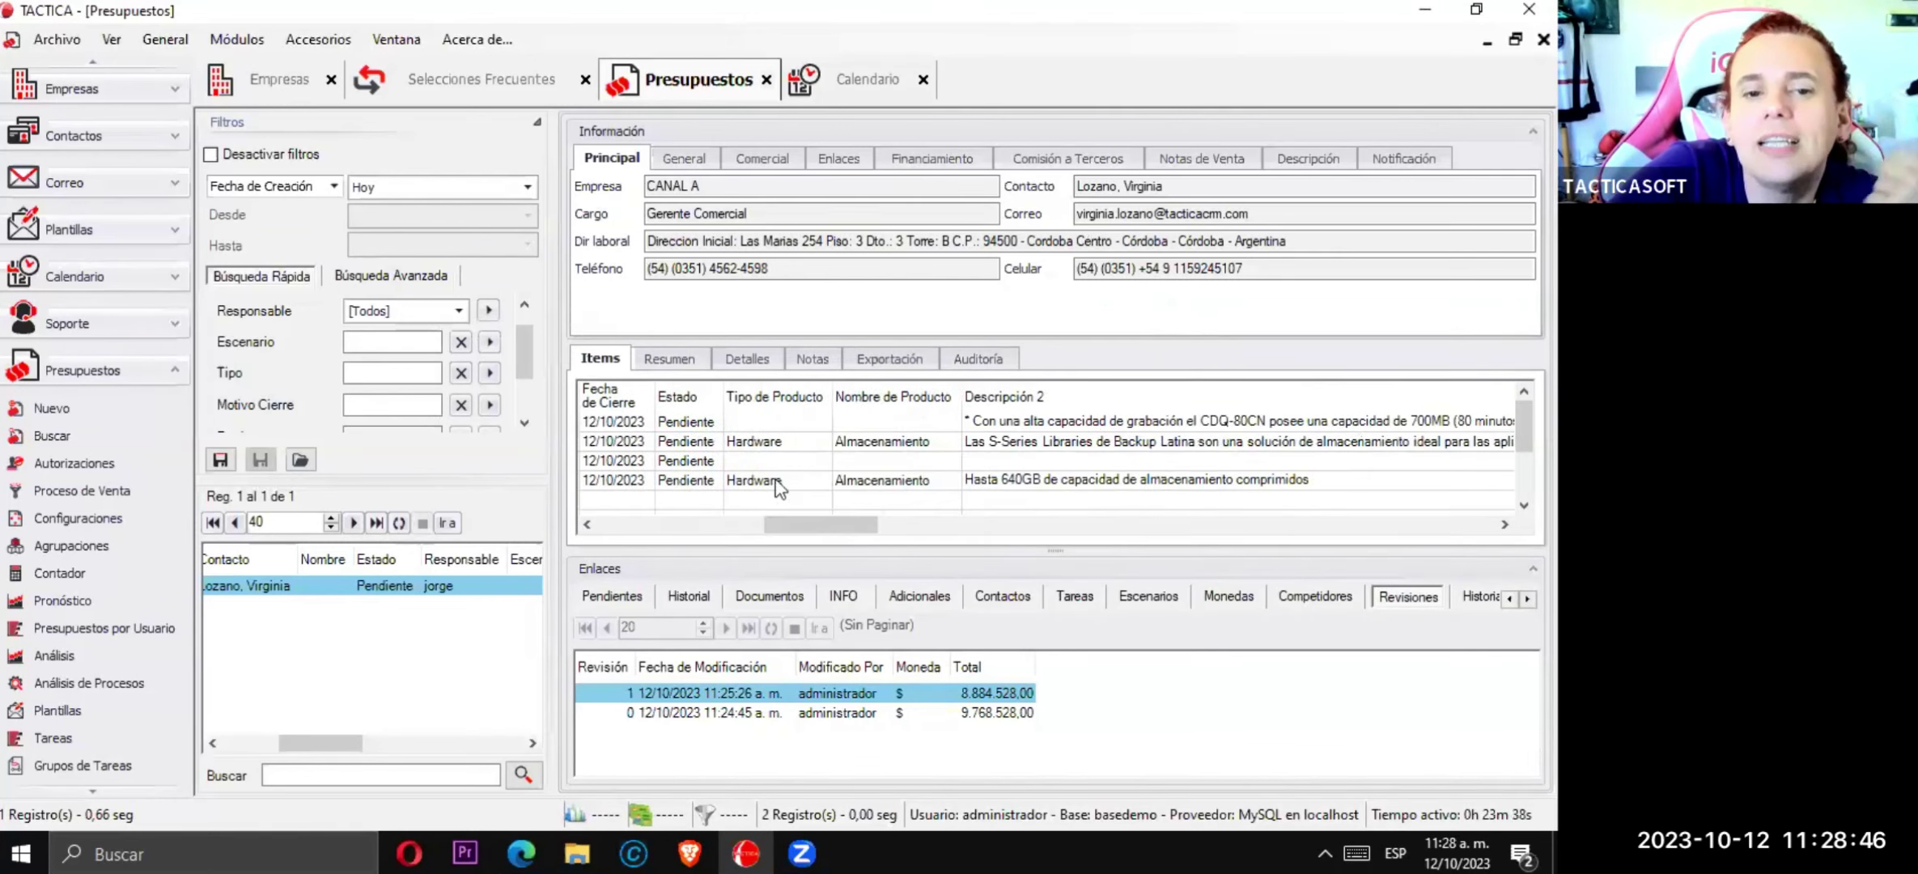
click(691, 422)
right_click(692, 423)
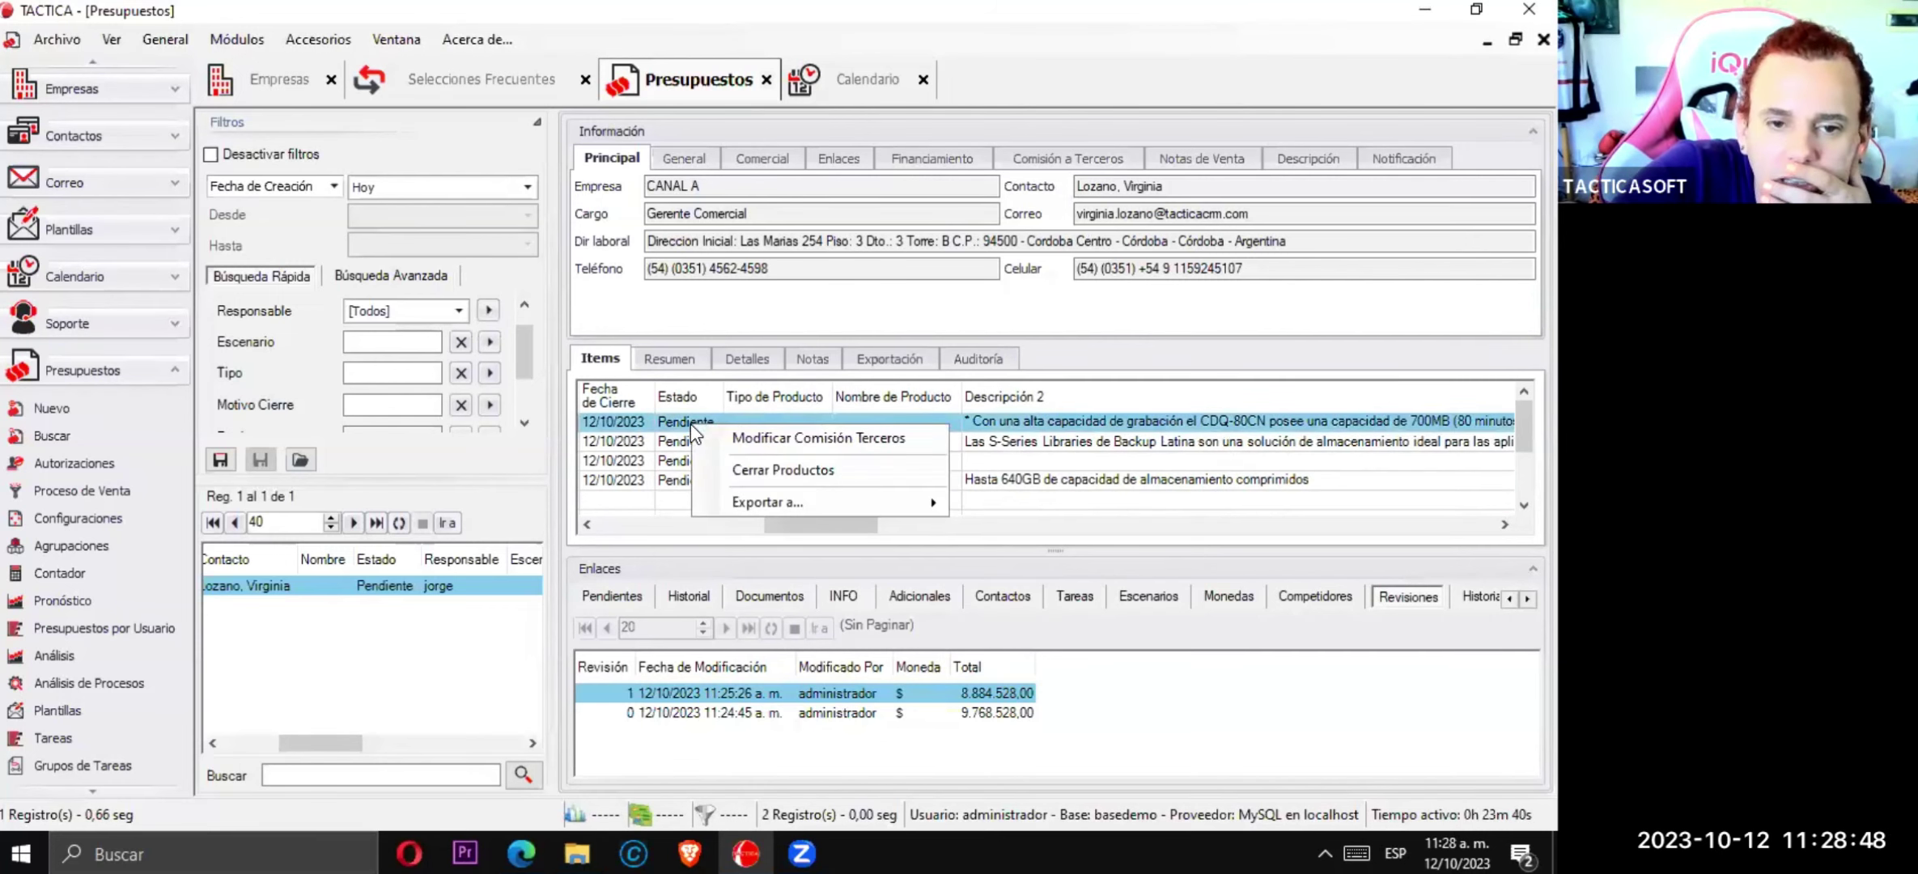
click(771, 476)
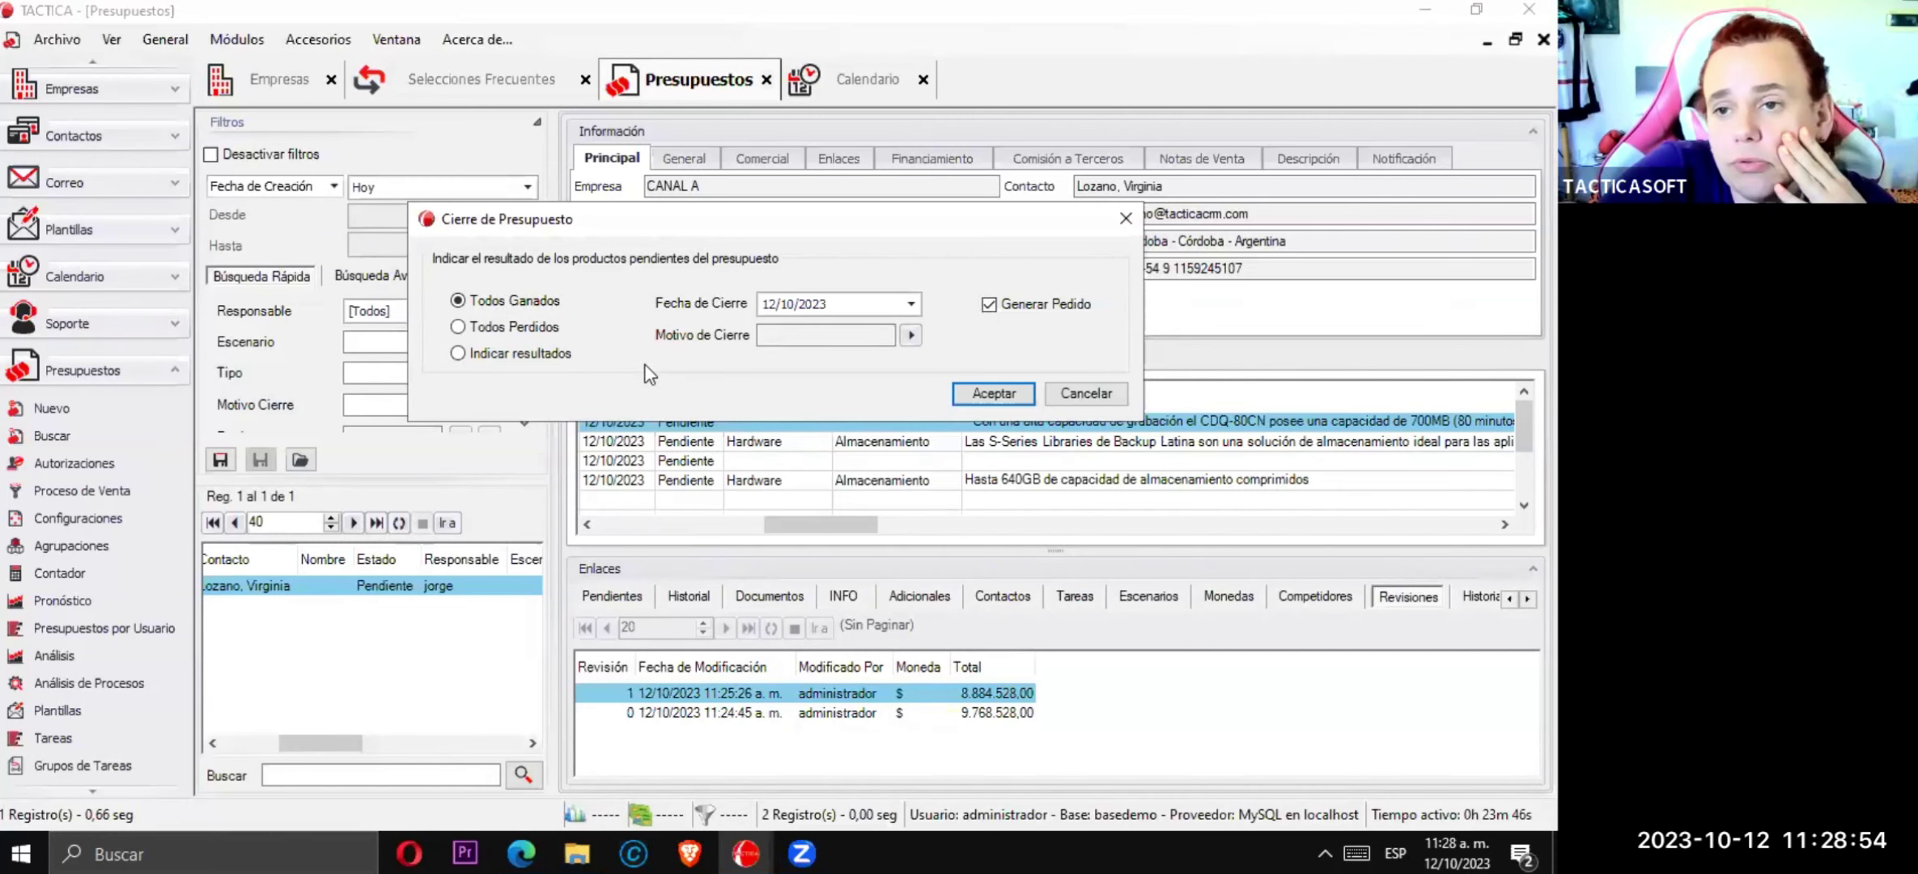
click(989, 304)
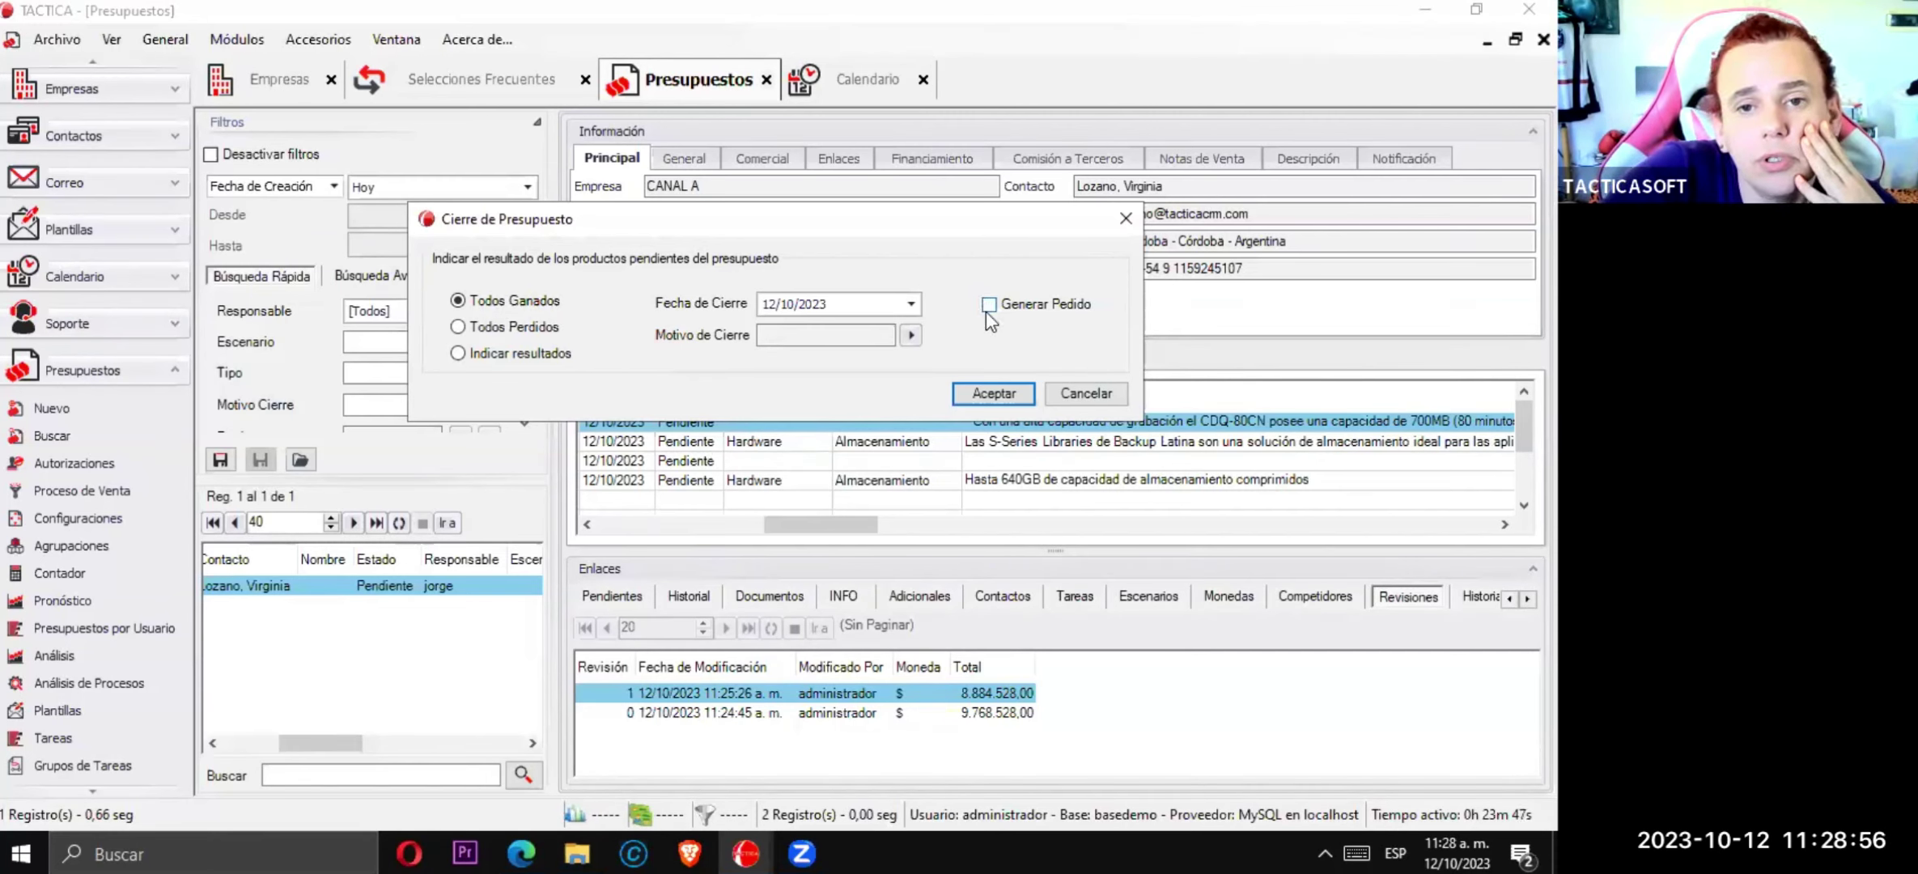
click(553, 356)
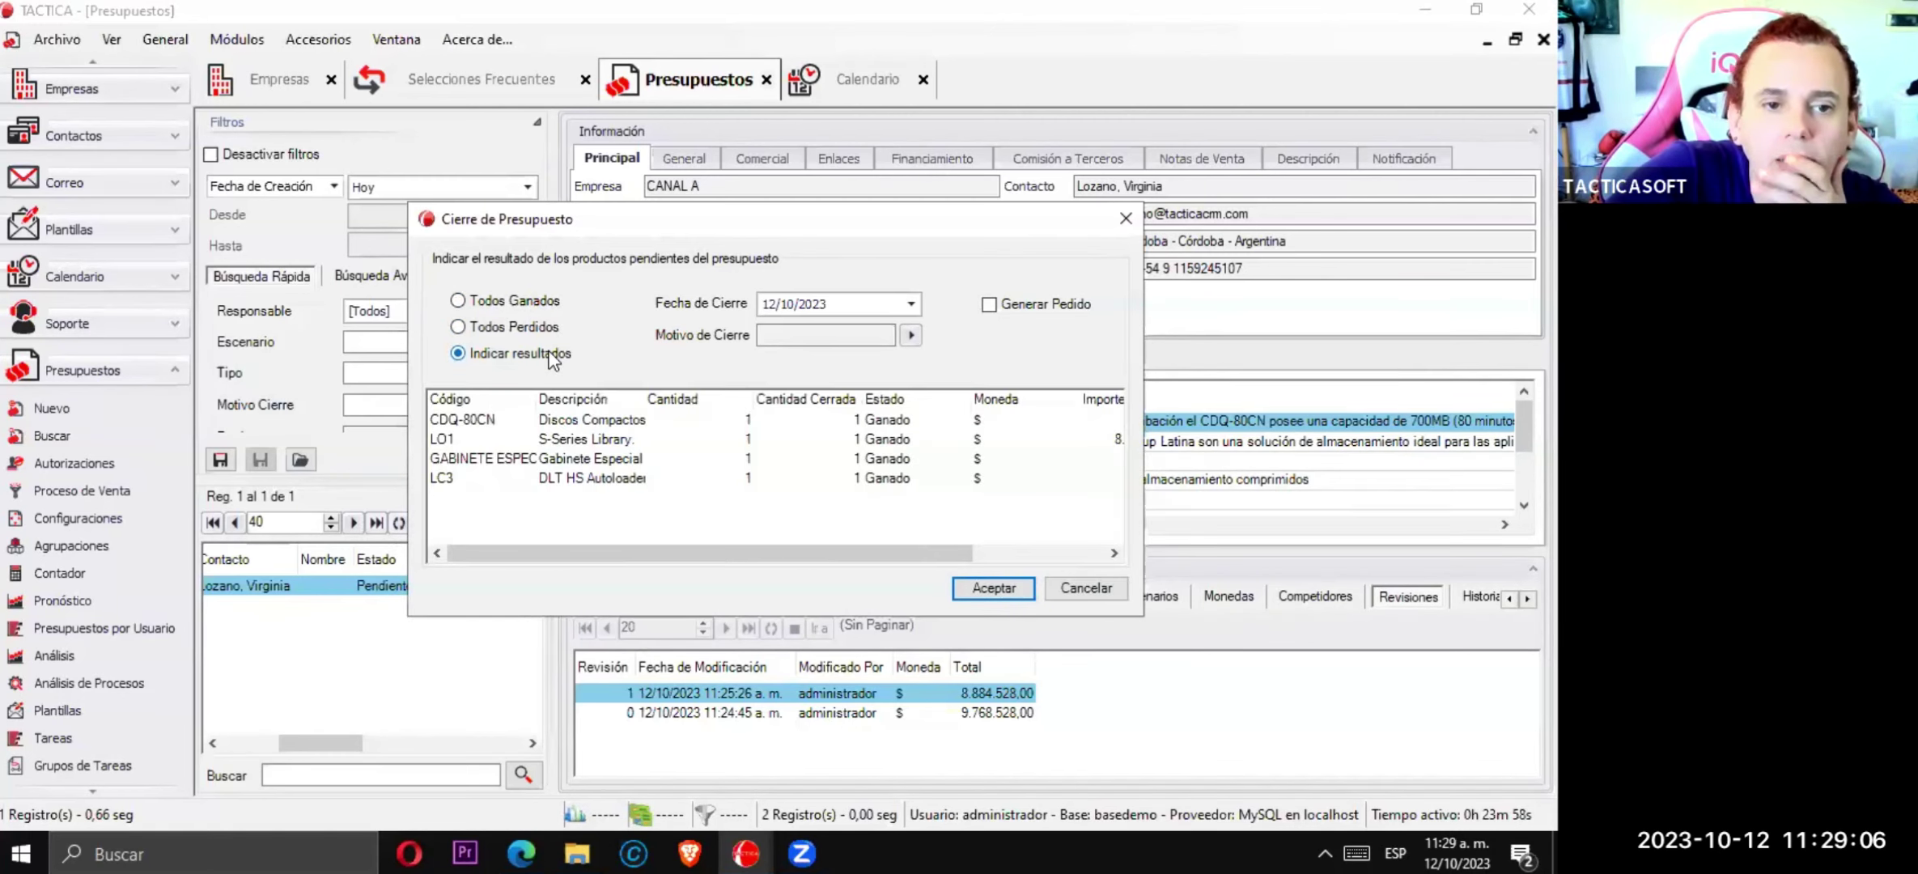
- Mark the LO1 and GABINETE ESPECIAL products as Perdido and close the quote without a closing reason
click(890, 421)
click(956, 437)
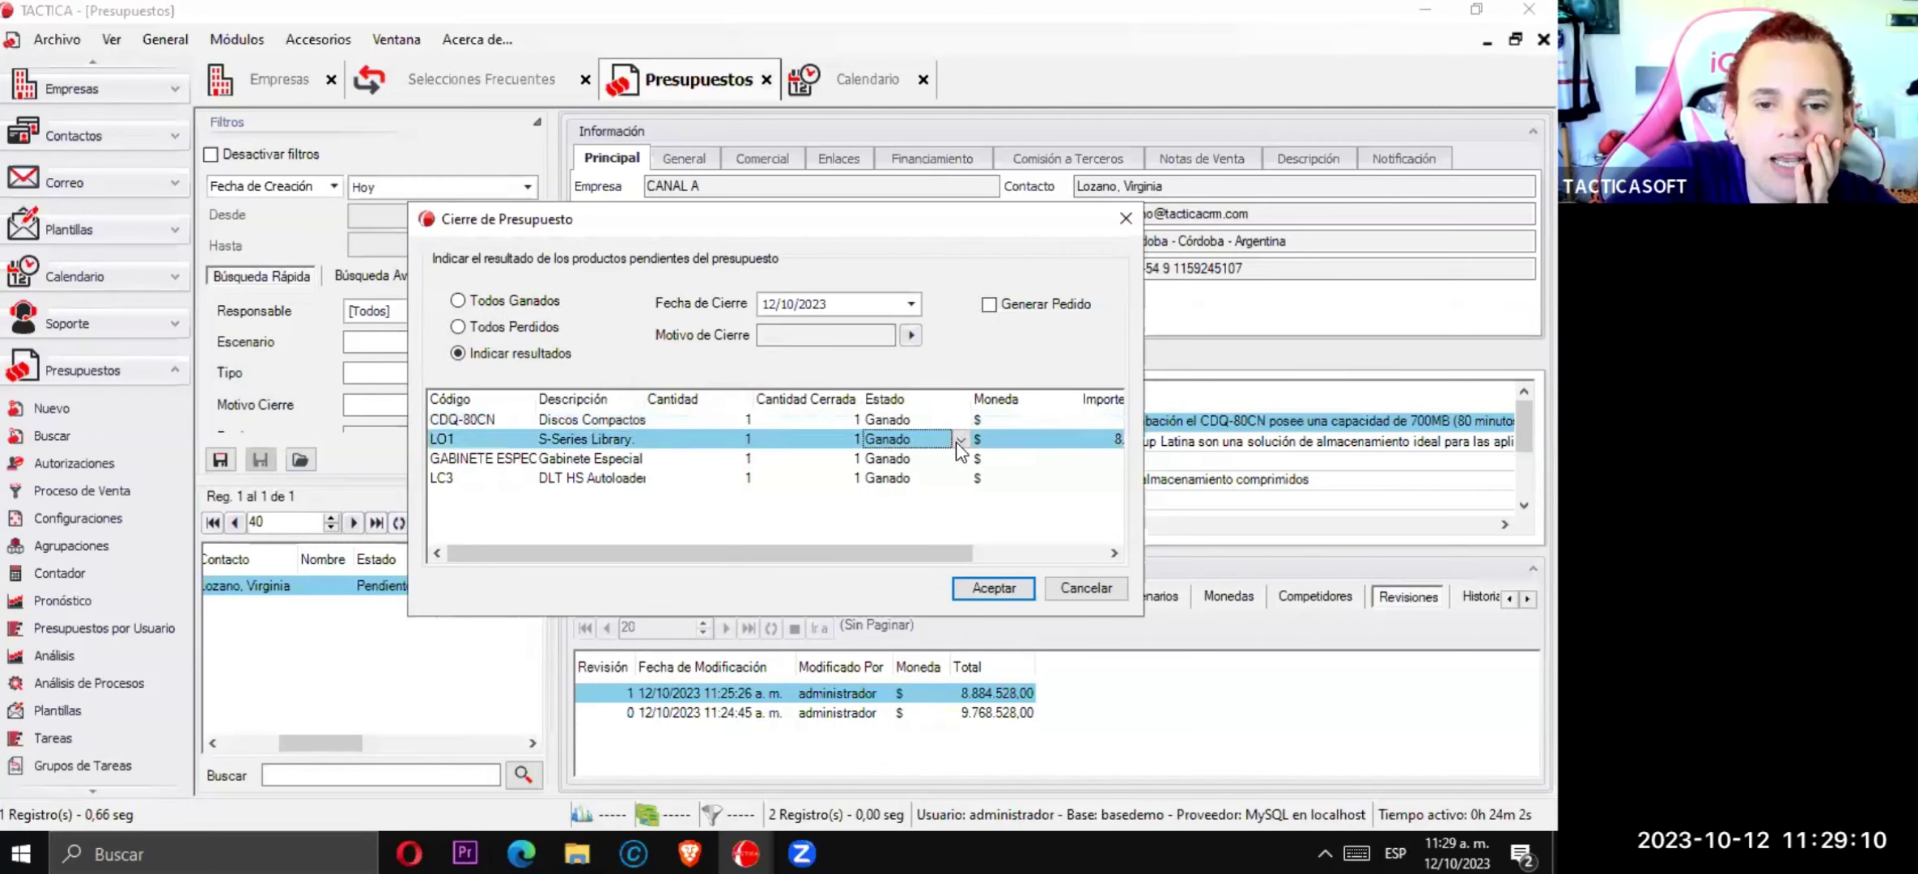
click(957, 442)
click(921, 482)
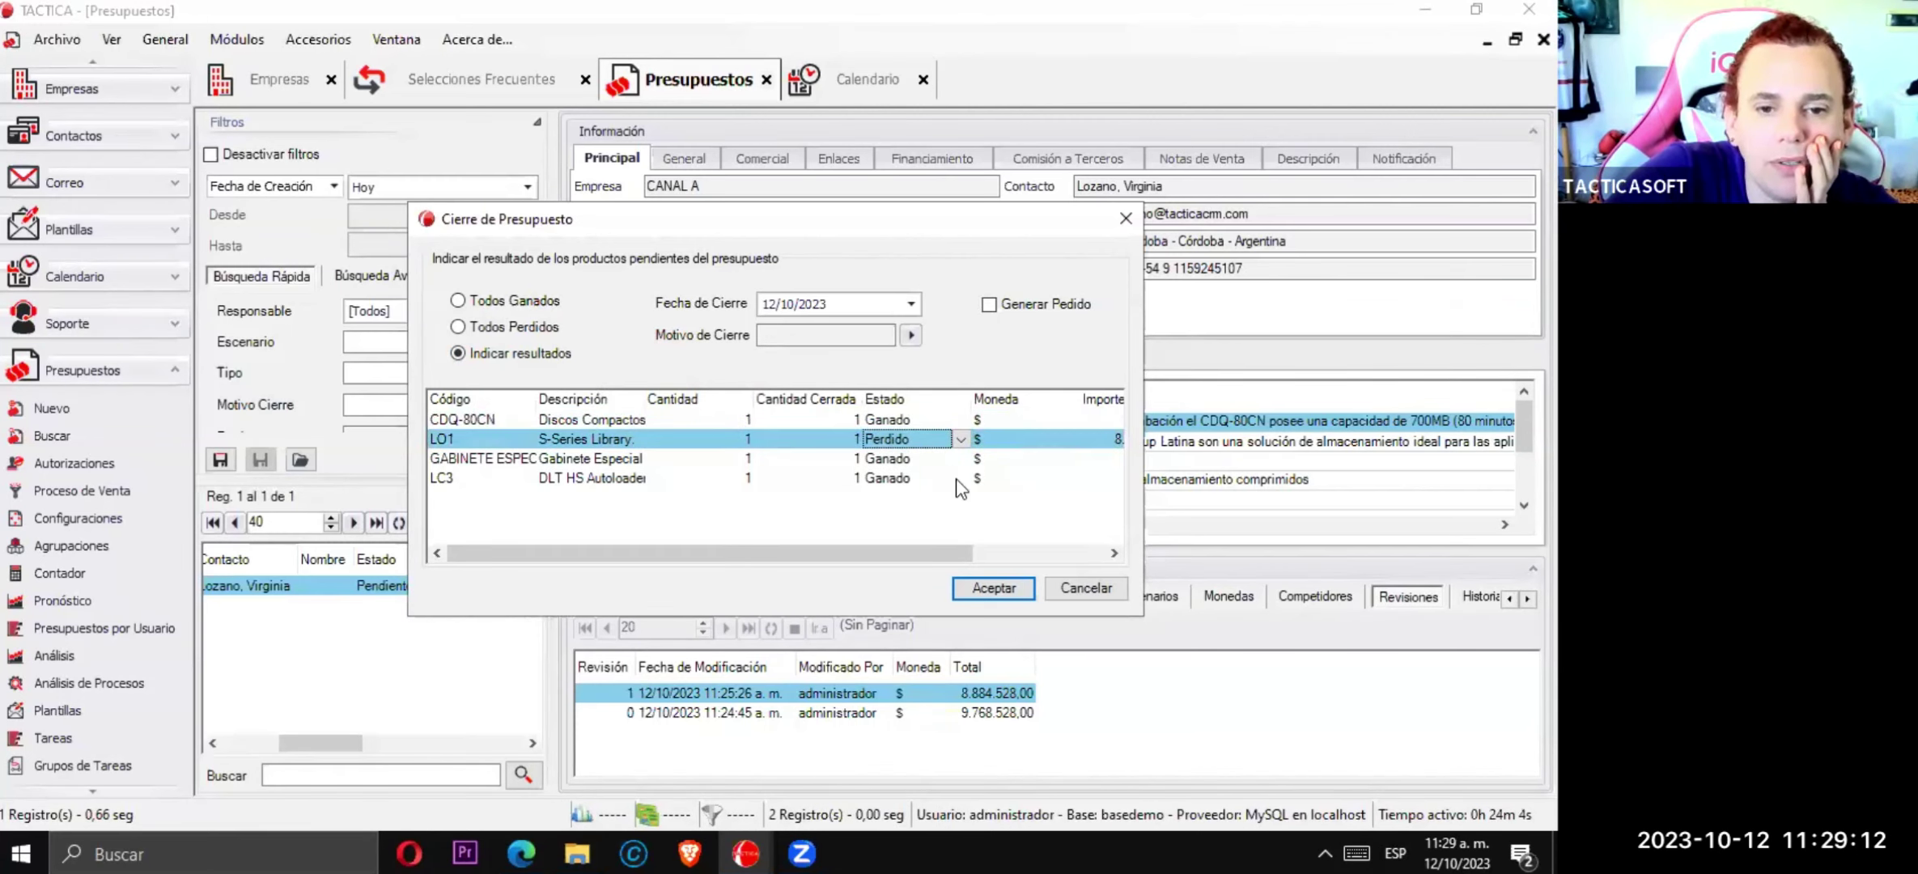
click(957, 459)
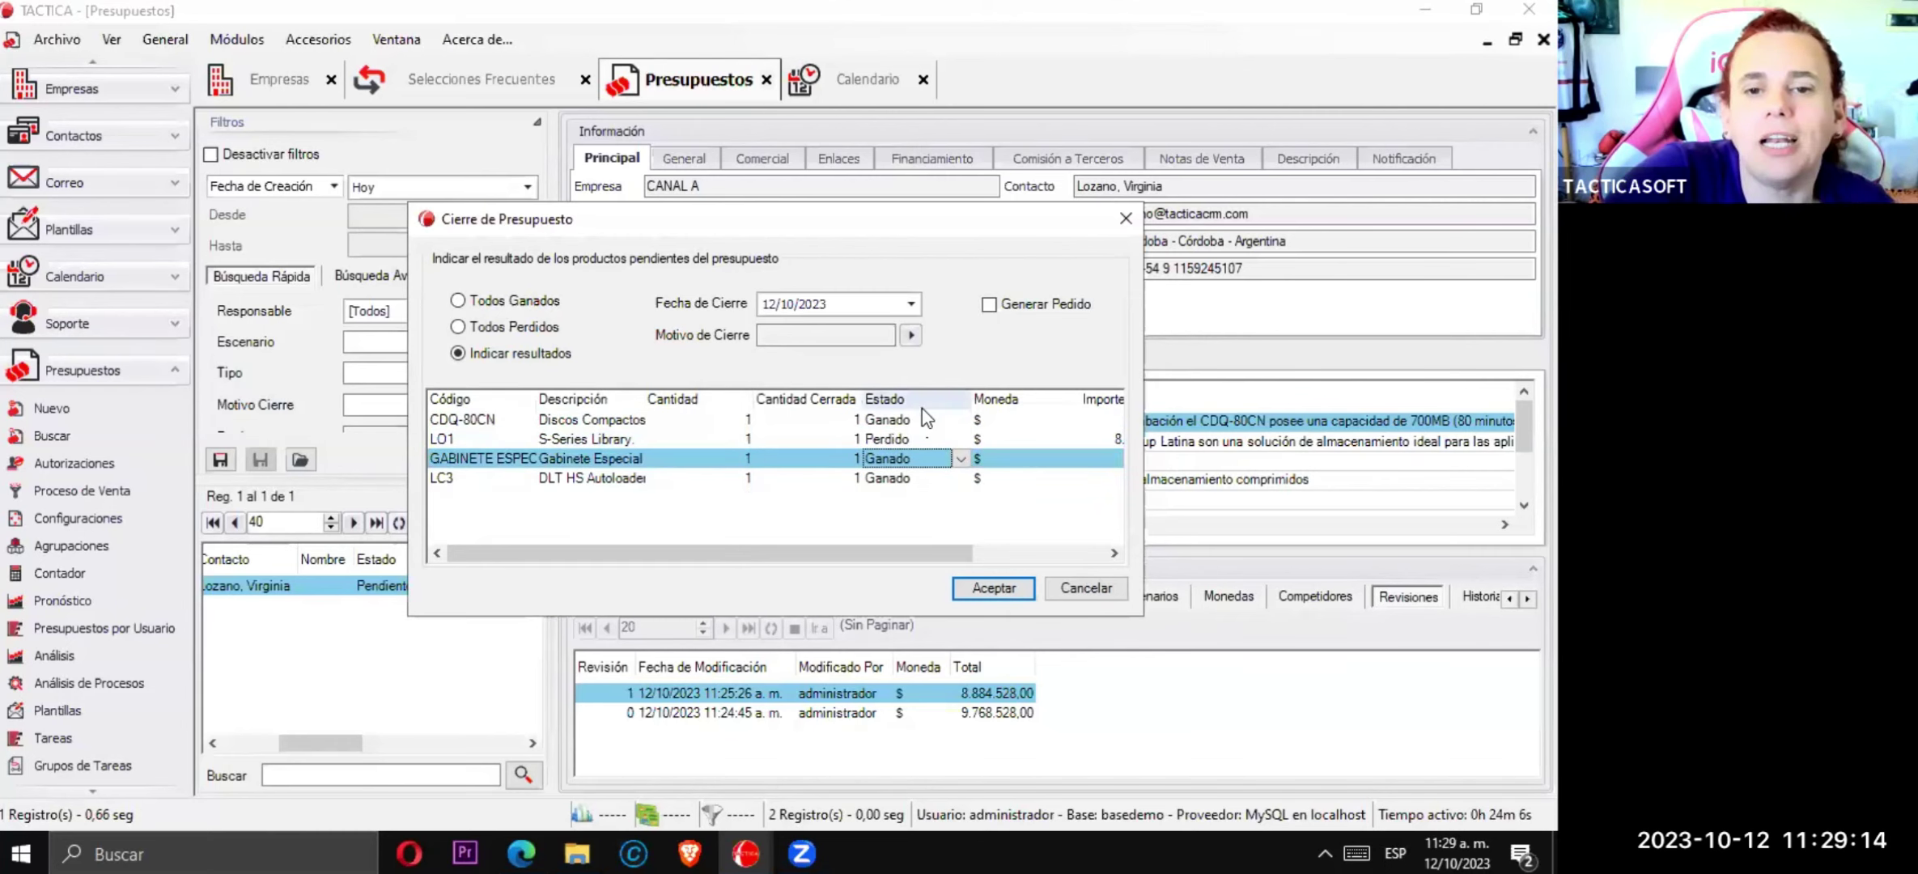
click(960, 459)
click(920, 501)
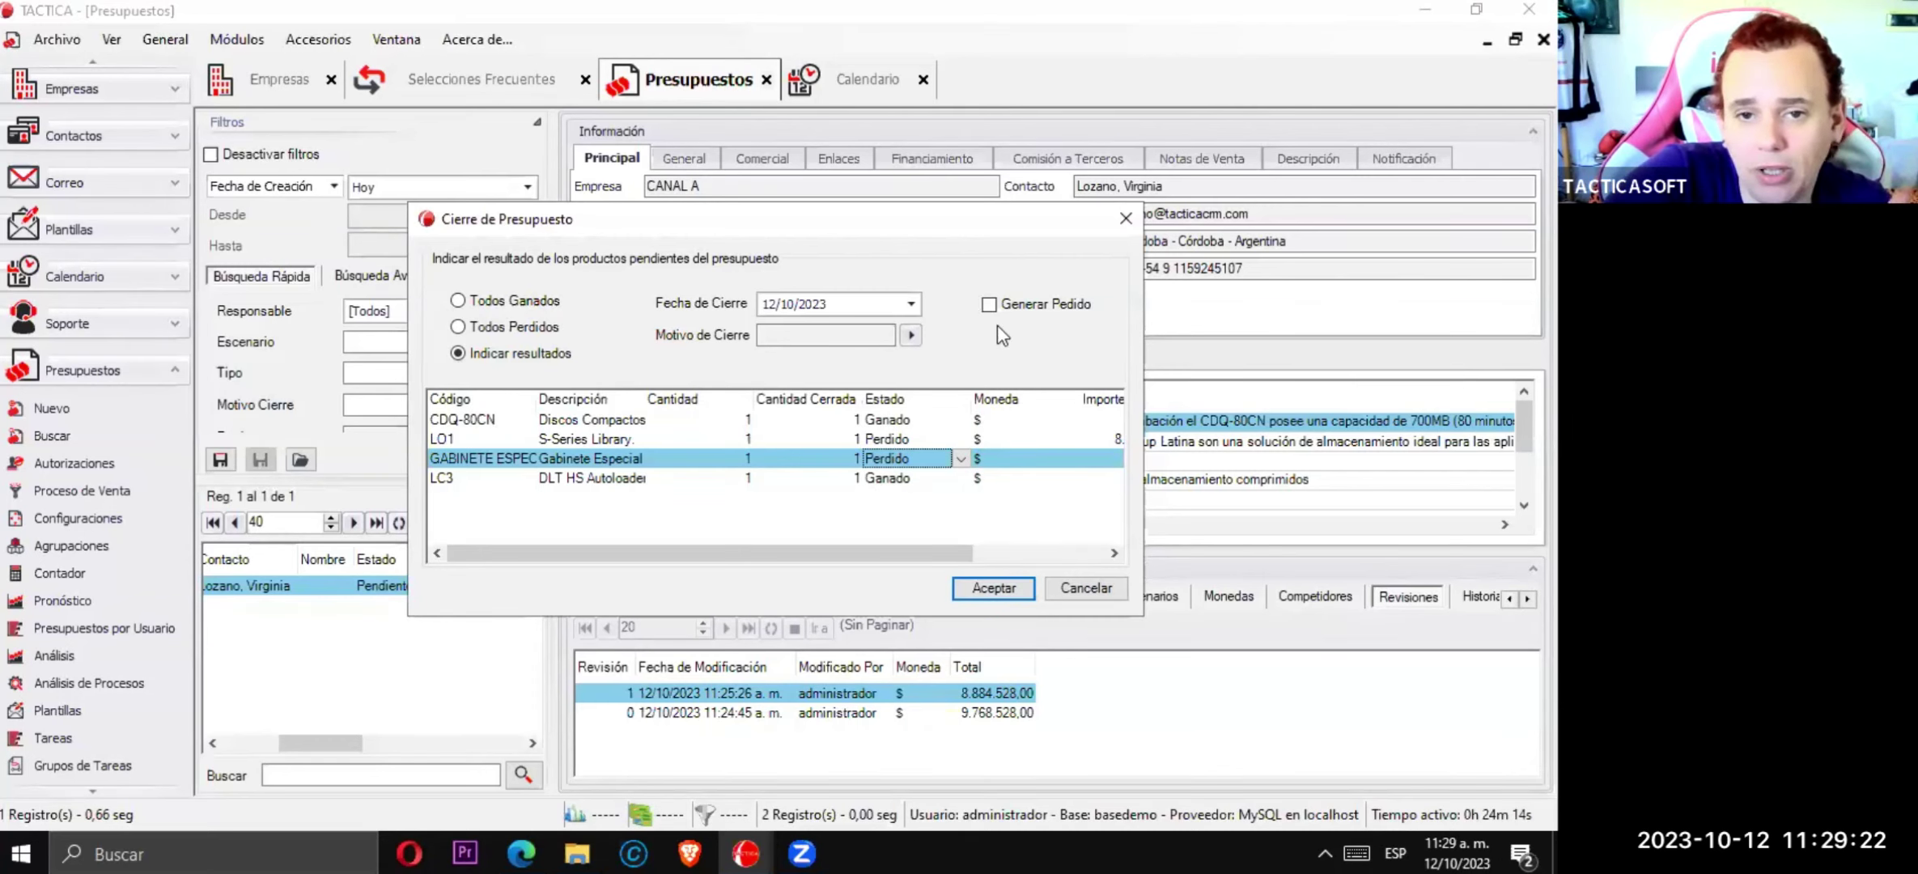
click(951, 583)
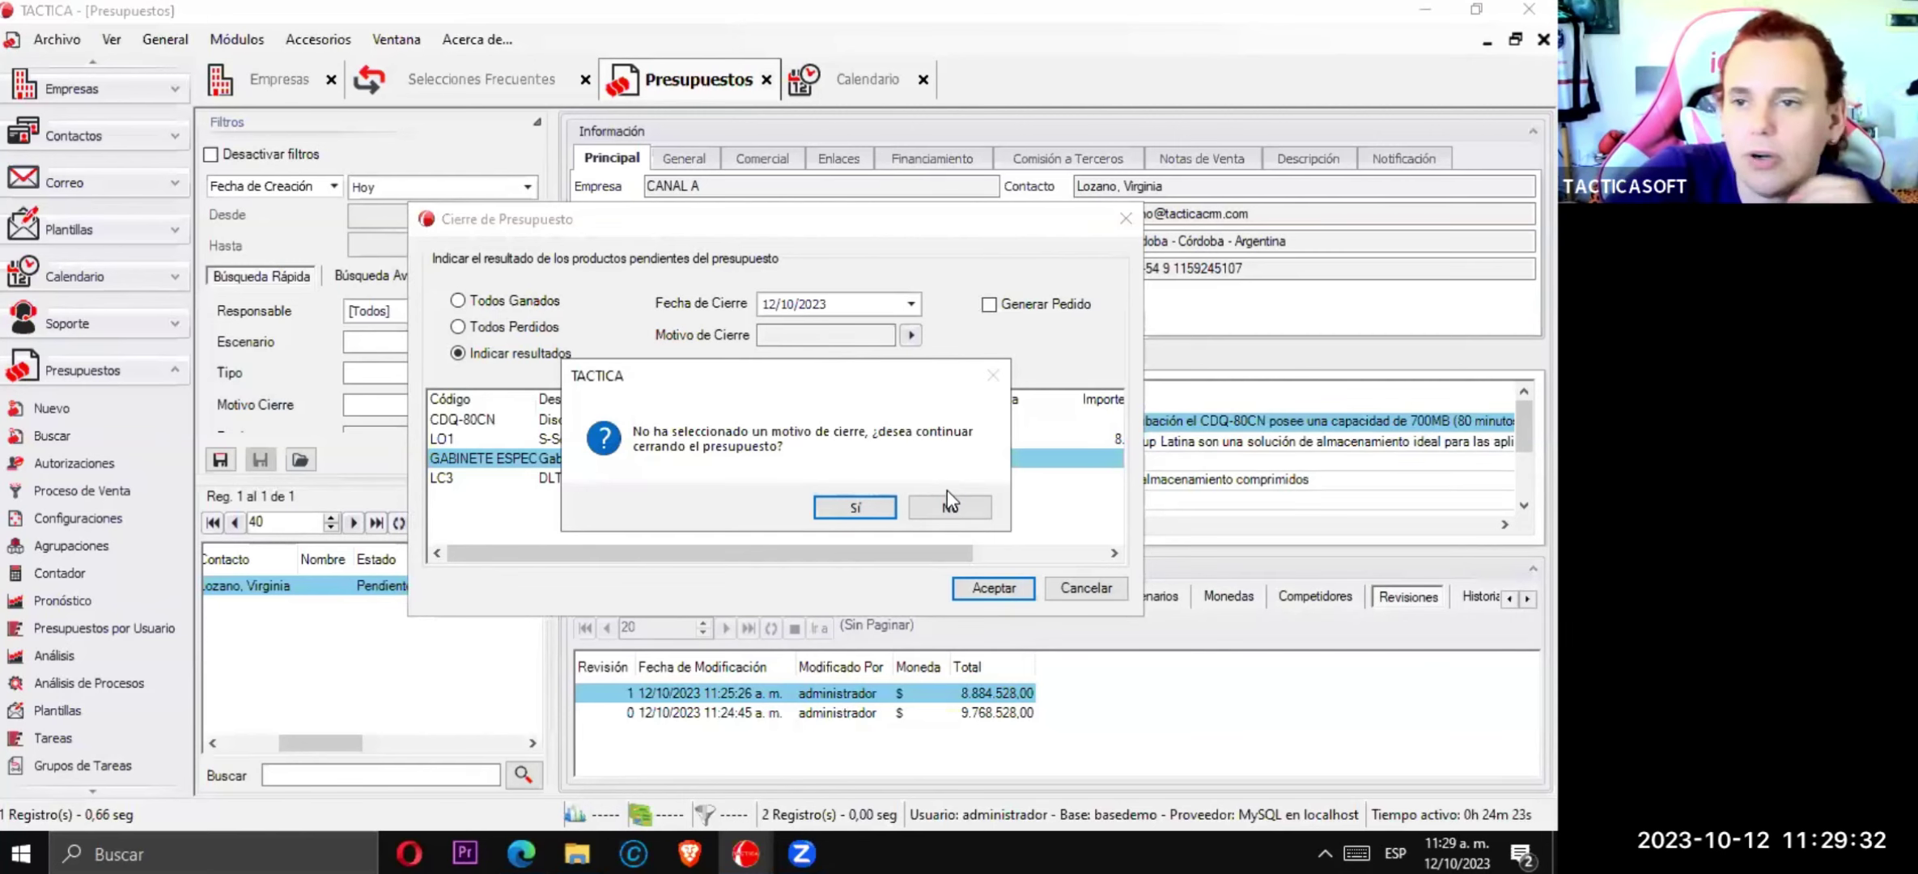
click(858, 510)
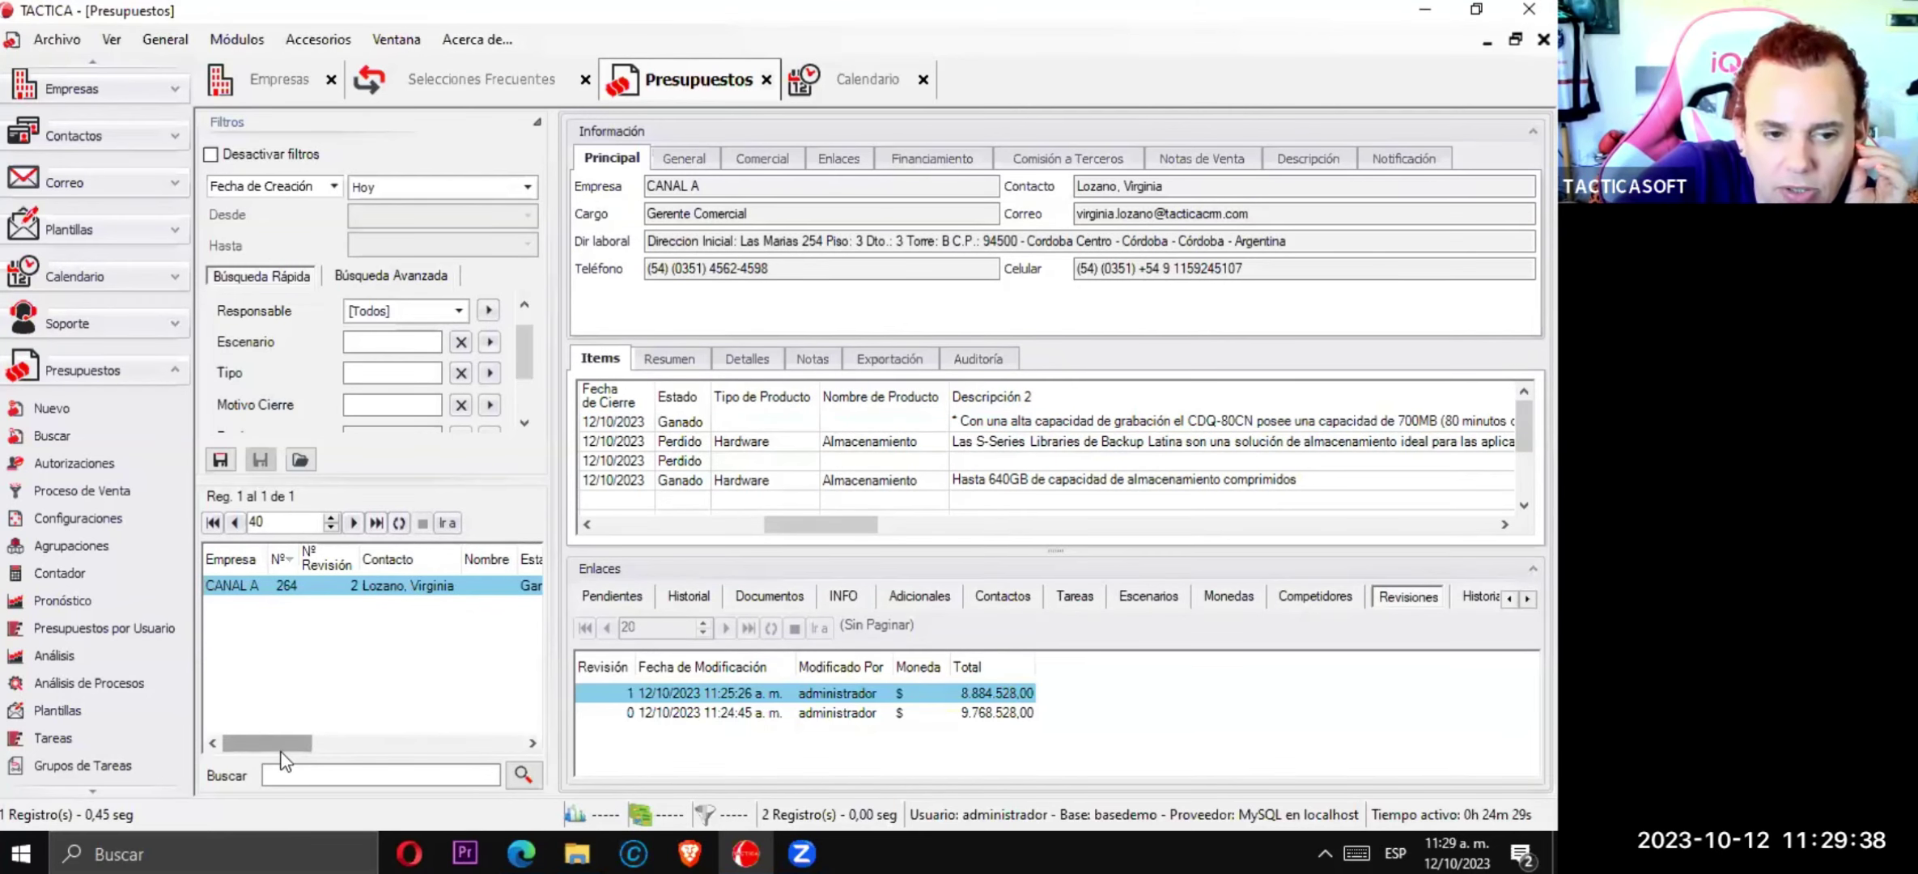
- Generate an order from the closed CANAL A quote with stock reservation, check its items, and close it without saving
drag(297, 746, 330, 744)
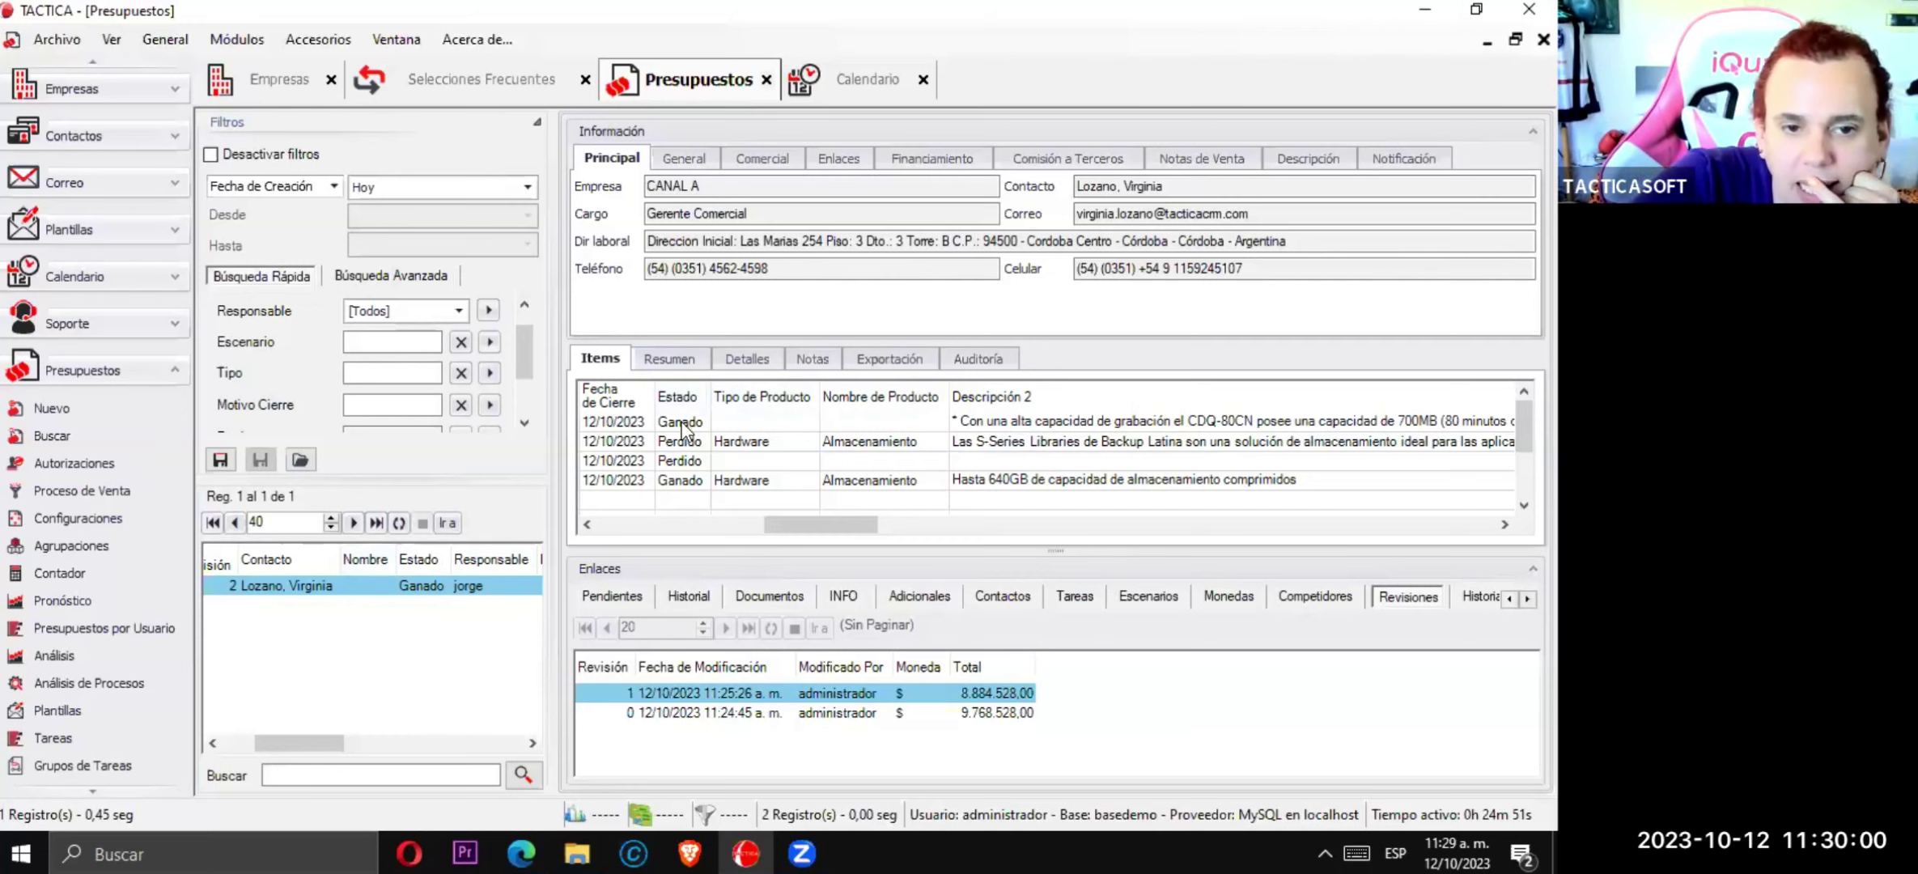
right_click(433, 582)
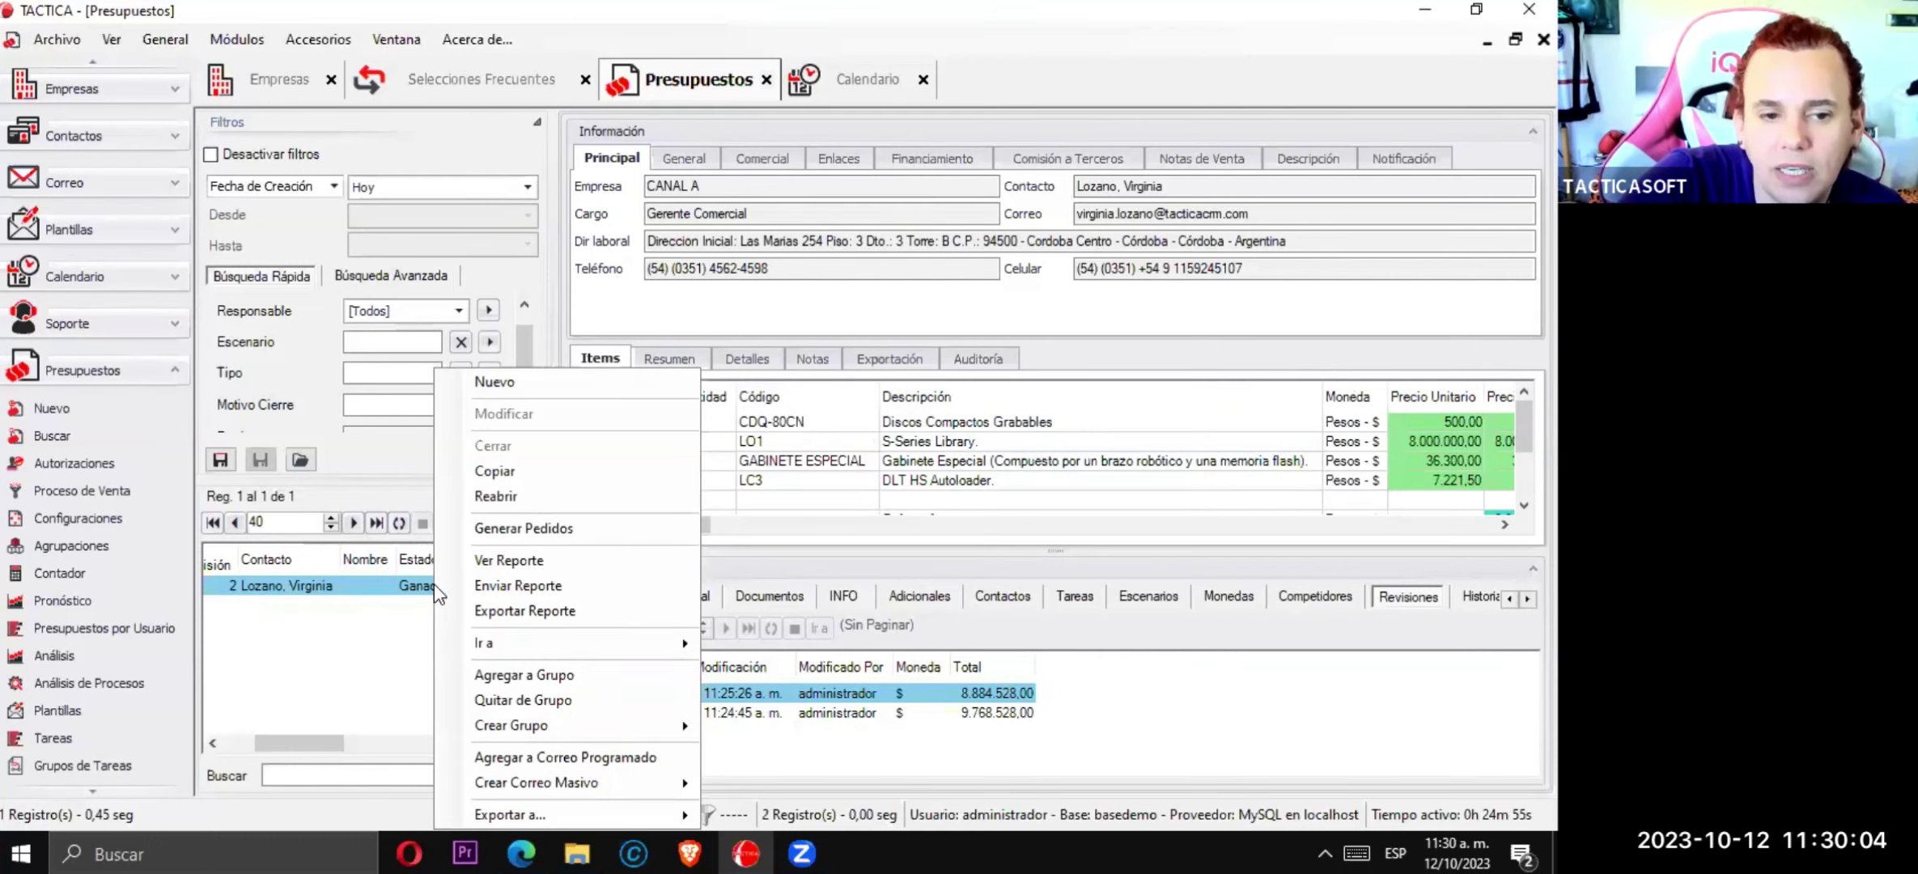
click(526, 533)
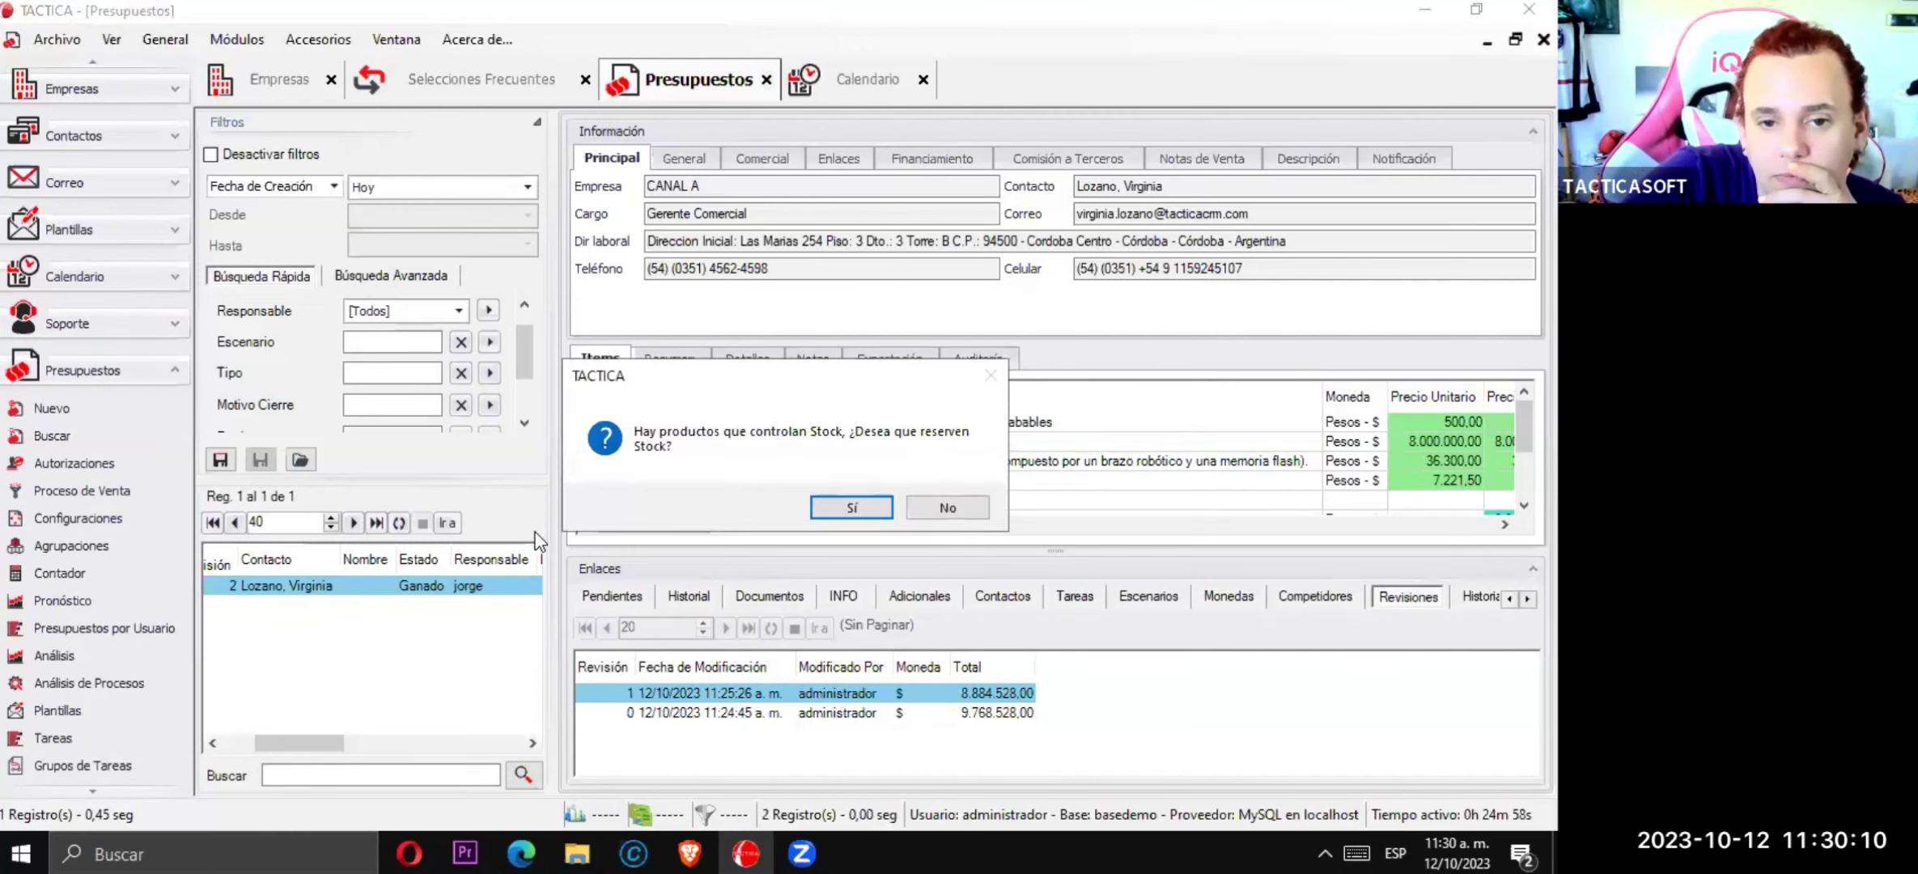
click(834, 508)
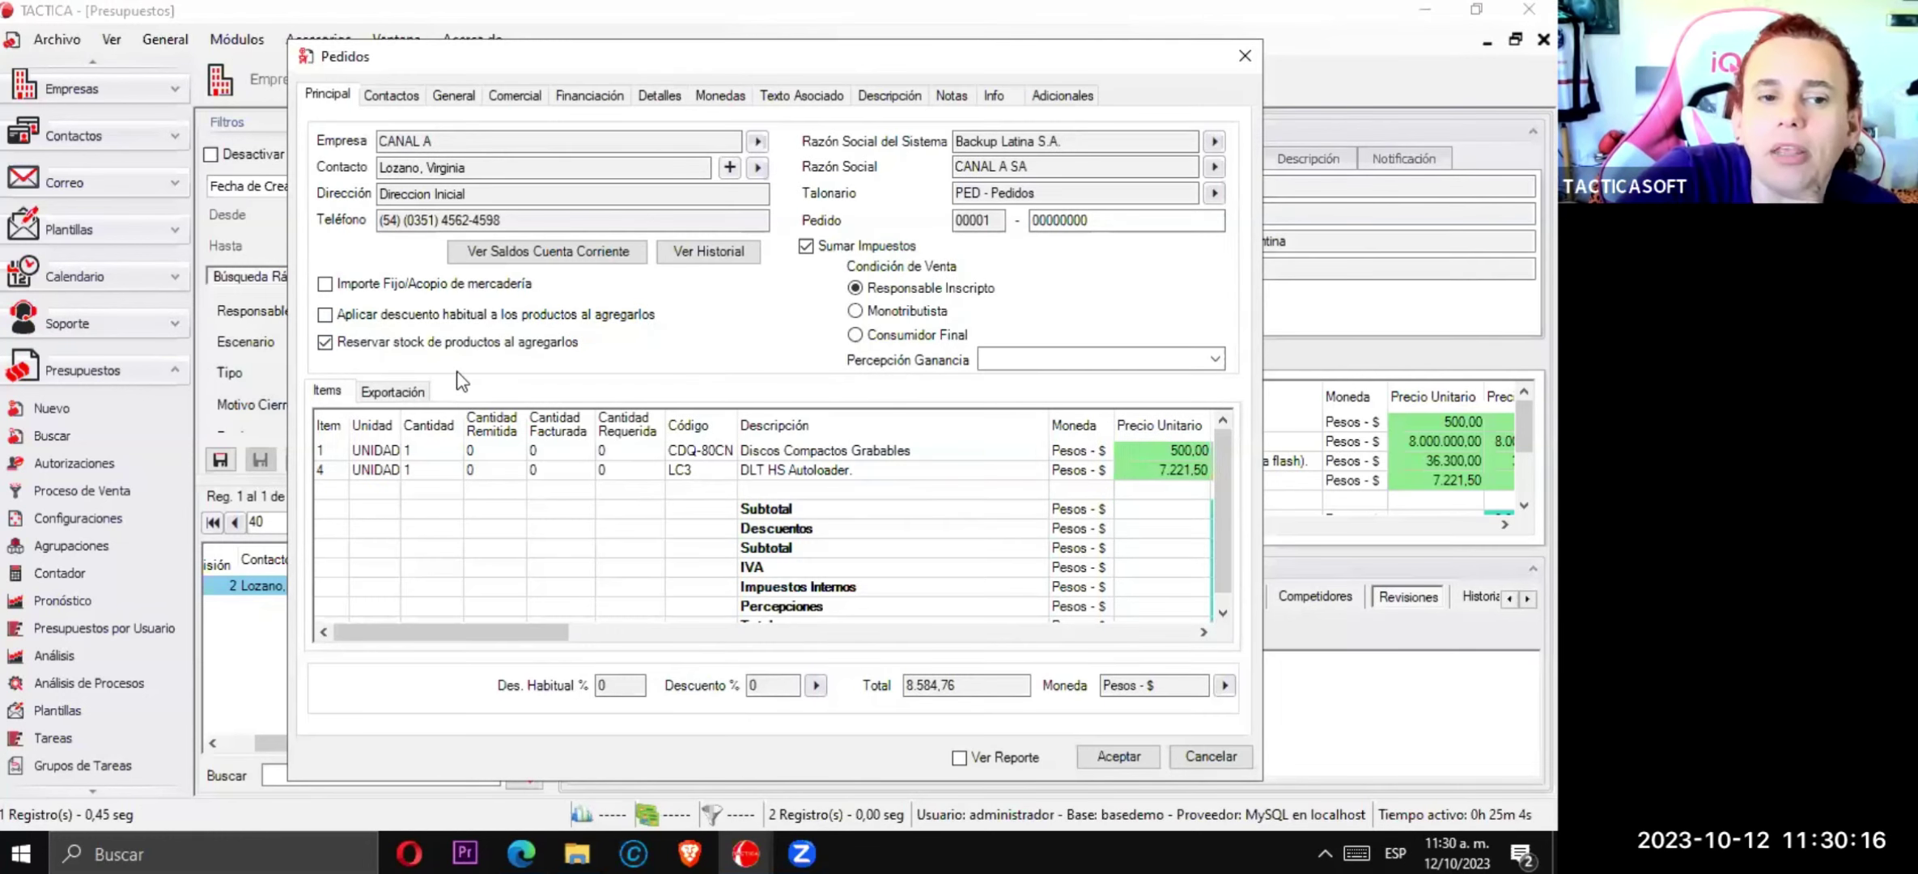
click(787, 453)
click(786, 469)
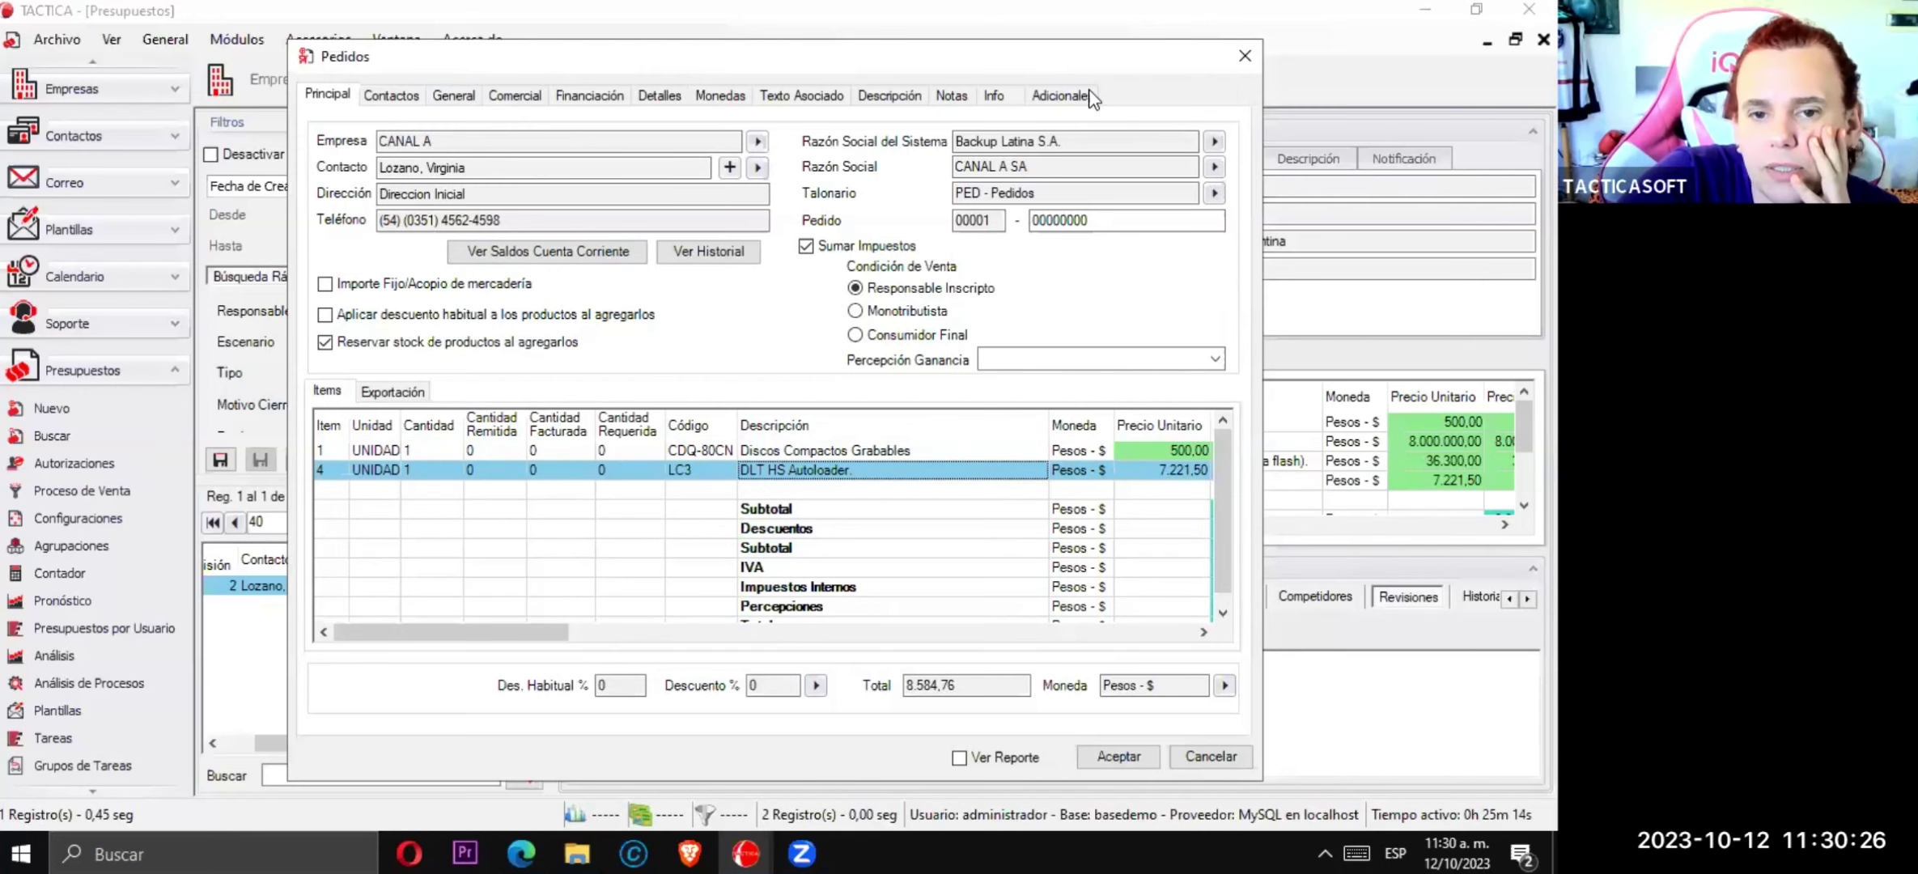
drag(1094, 57, 898, 542)
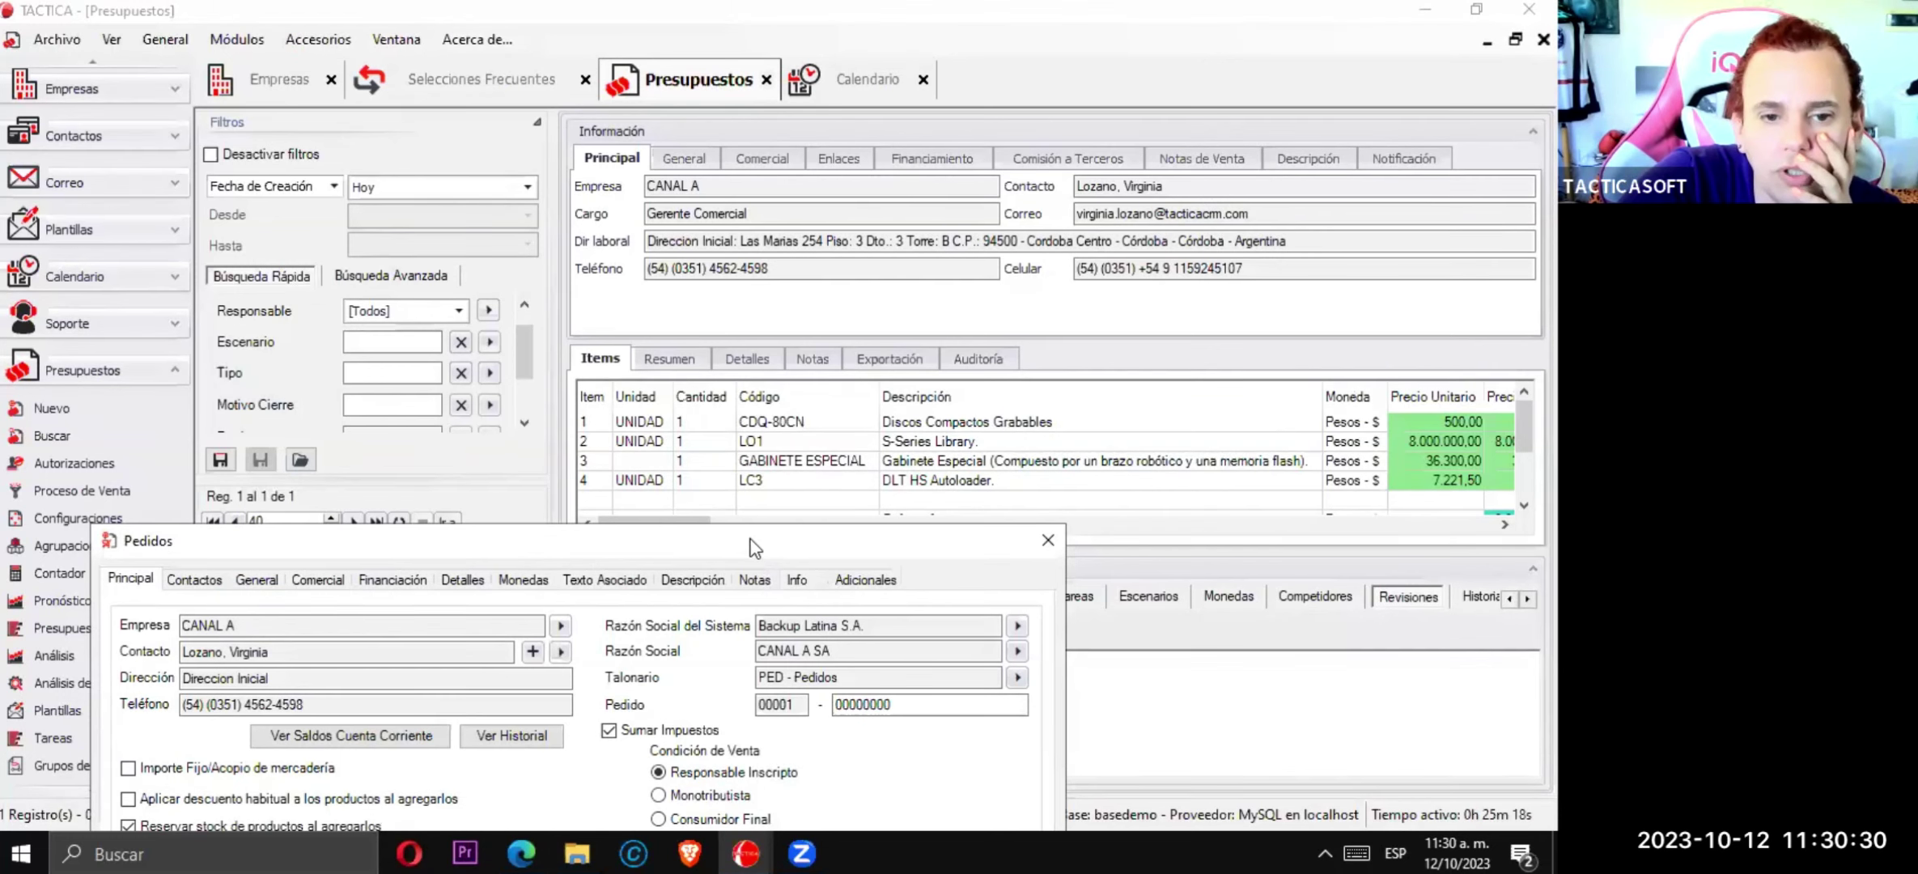
drag(761, 542, 845, 605)
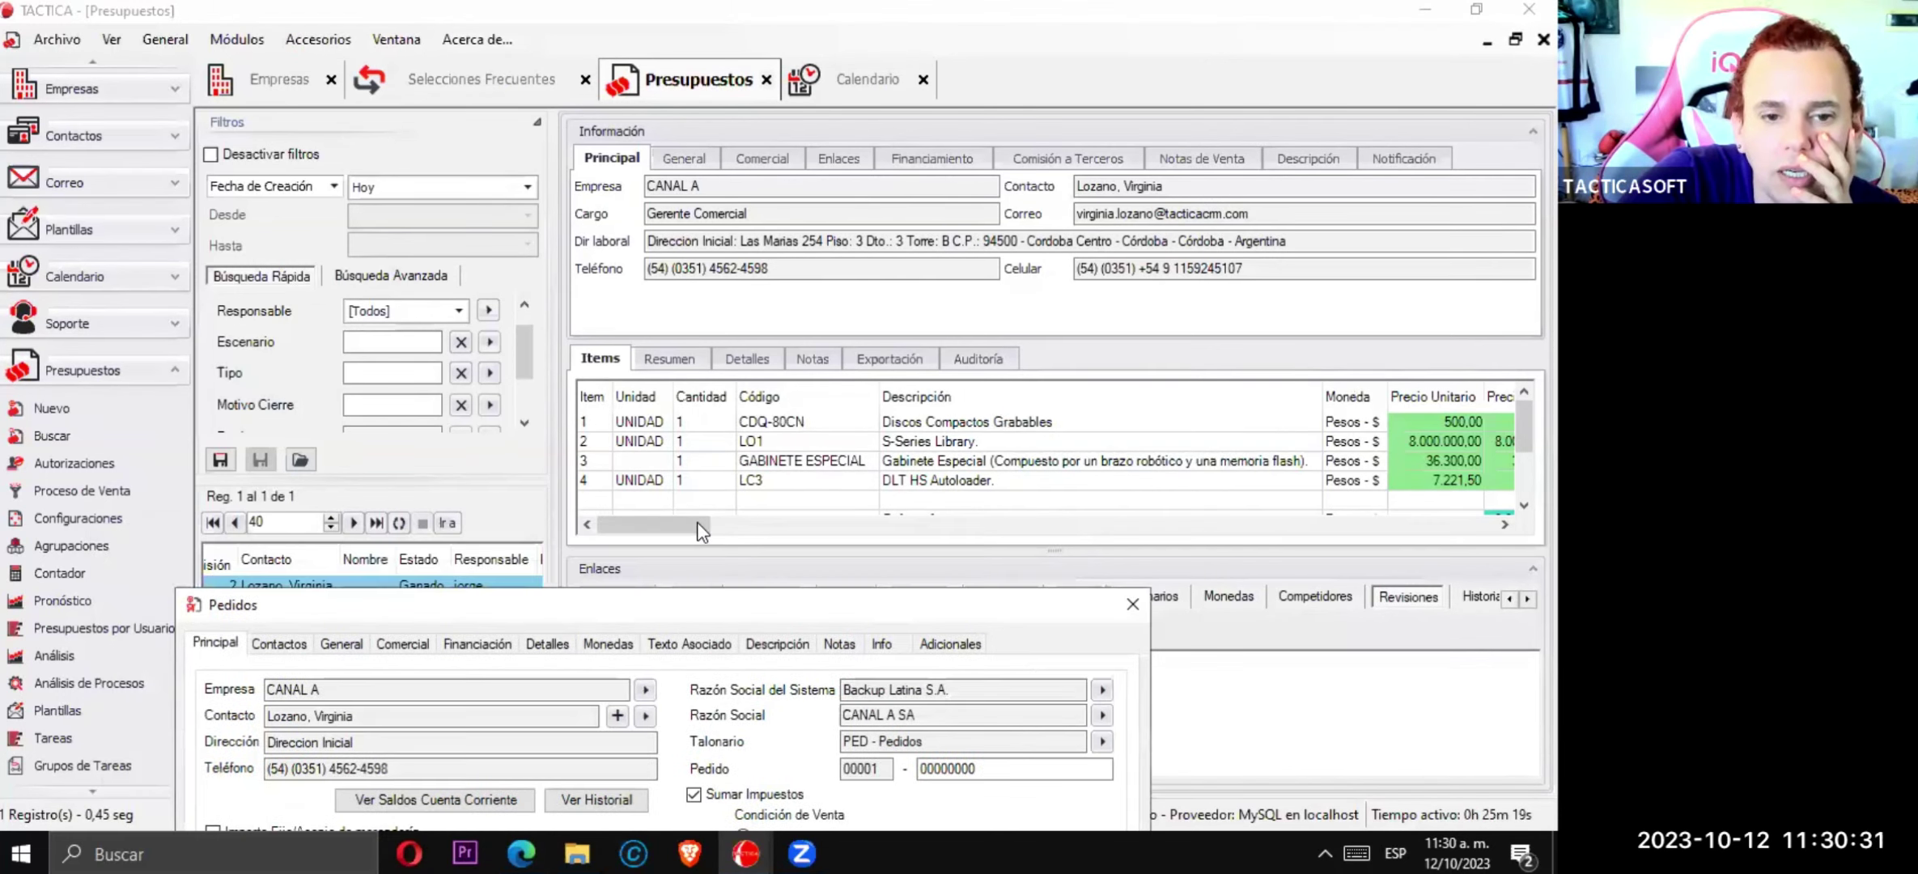
click(1132, 606)
- Check the closing status of the quote's items, including CDQ-80CN and LC3
drag(681, 524, 781, 530)
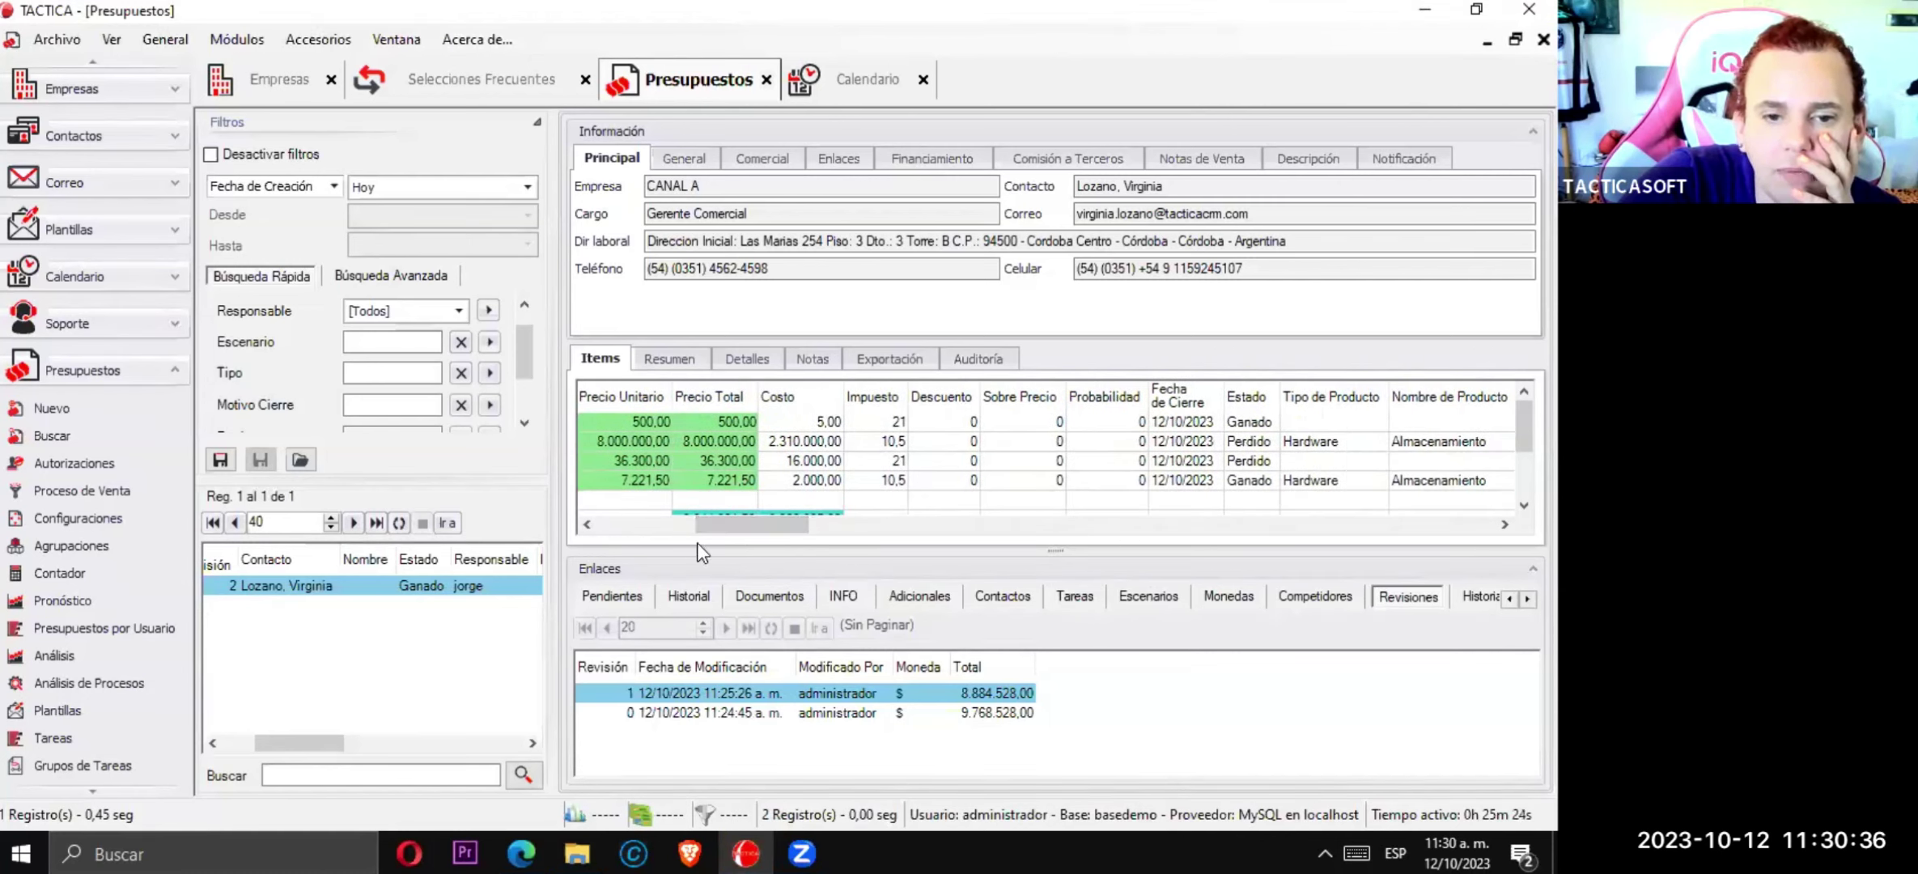
click(648, 526)
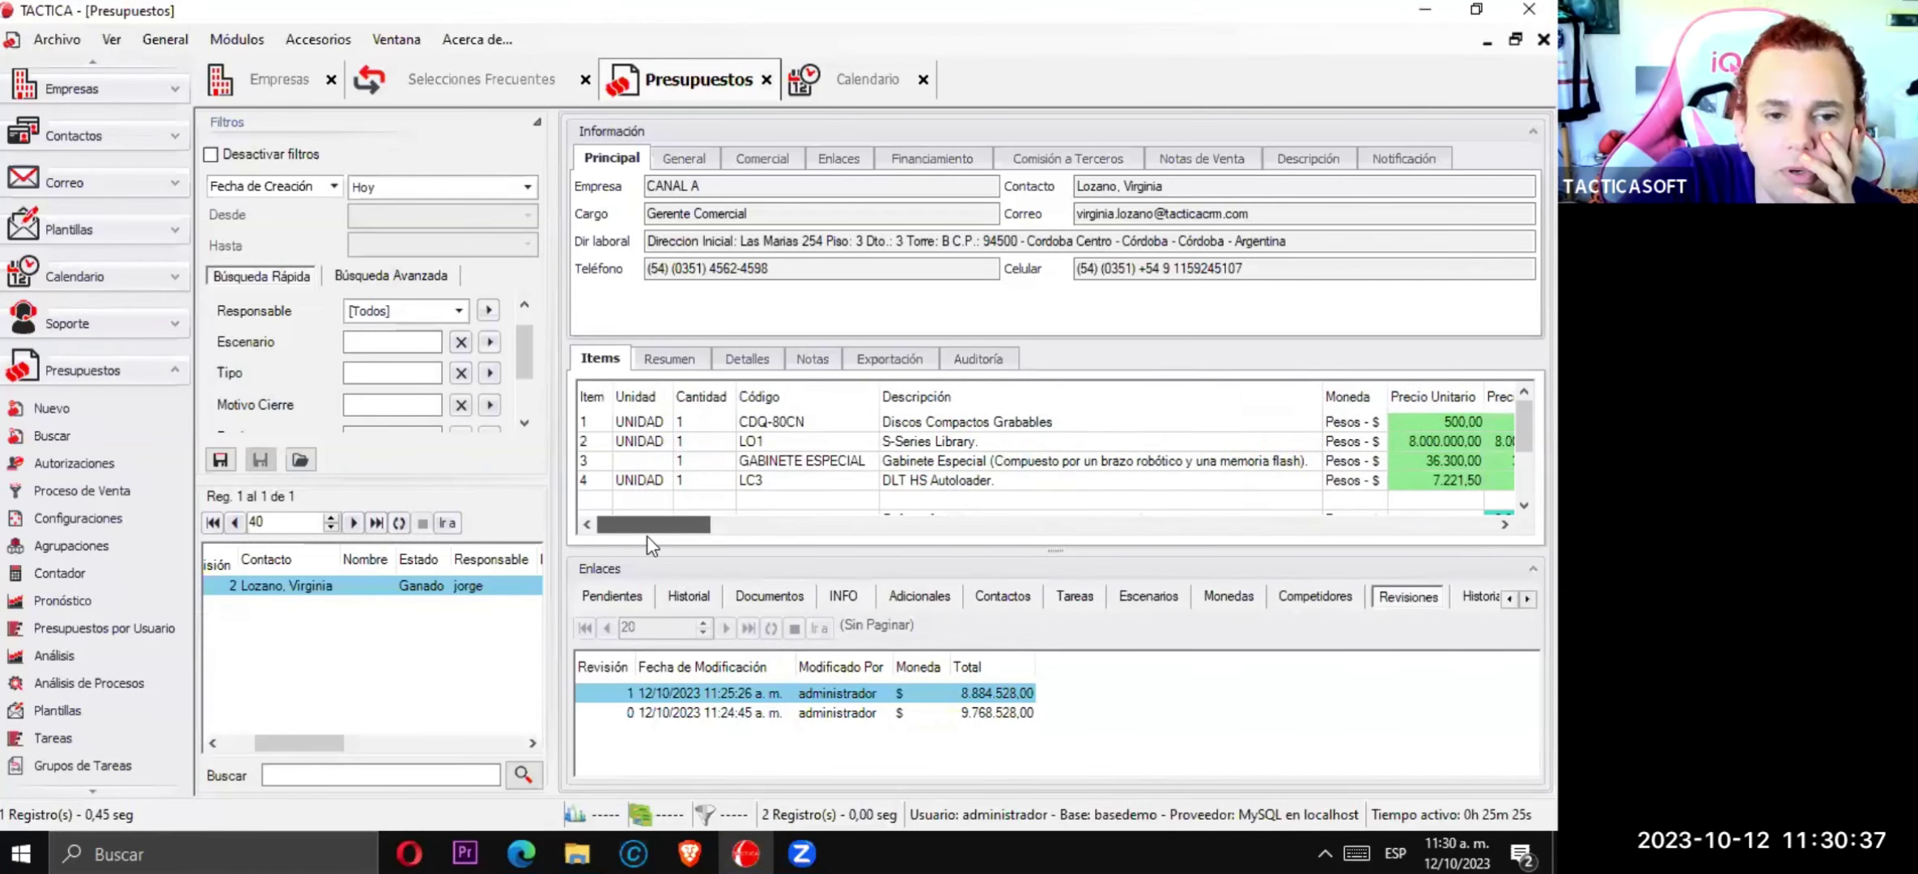
click(963, 424)
click(964, 483)
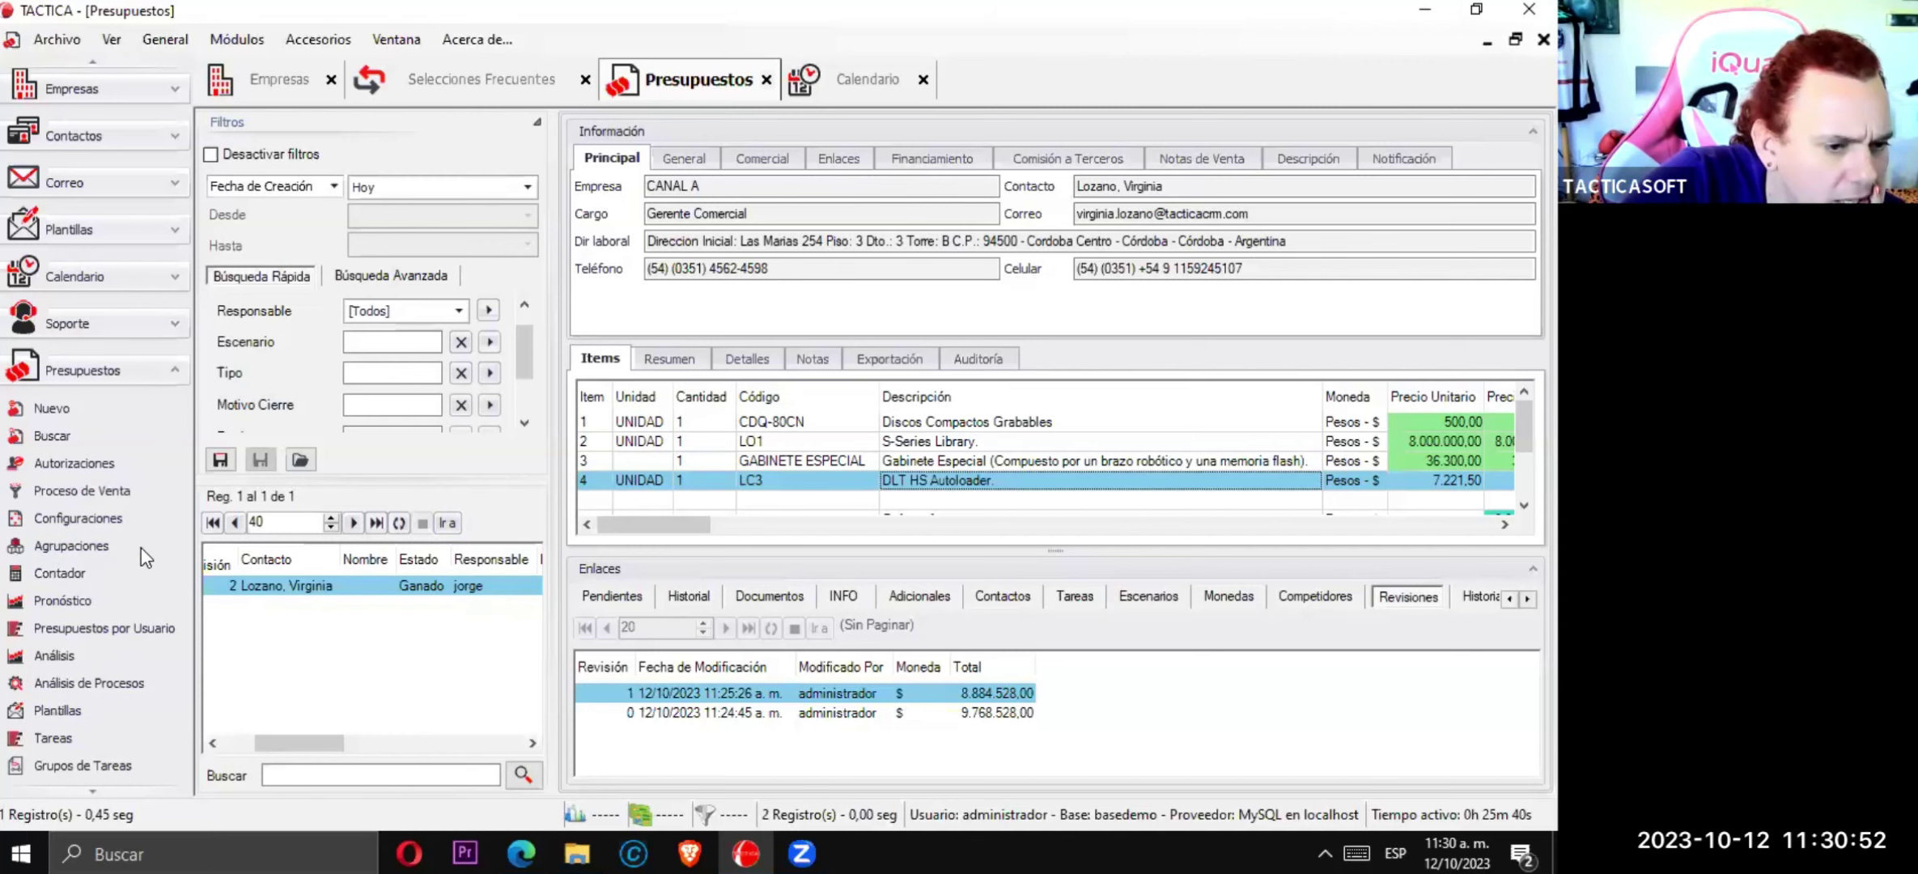
- Open the Presupuestos por Usuario analysis, set the closing date to Próximo Mes, and include only Pendientes
scroll(137, 551, down, 3)
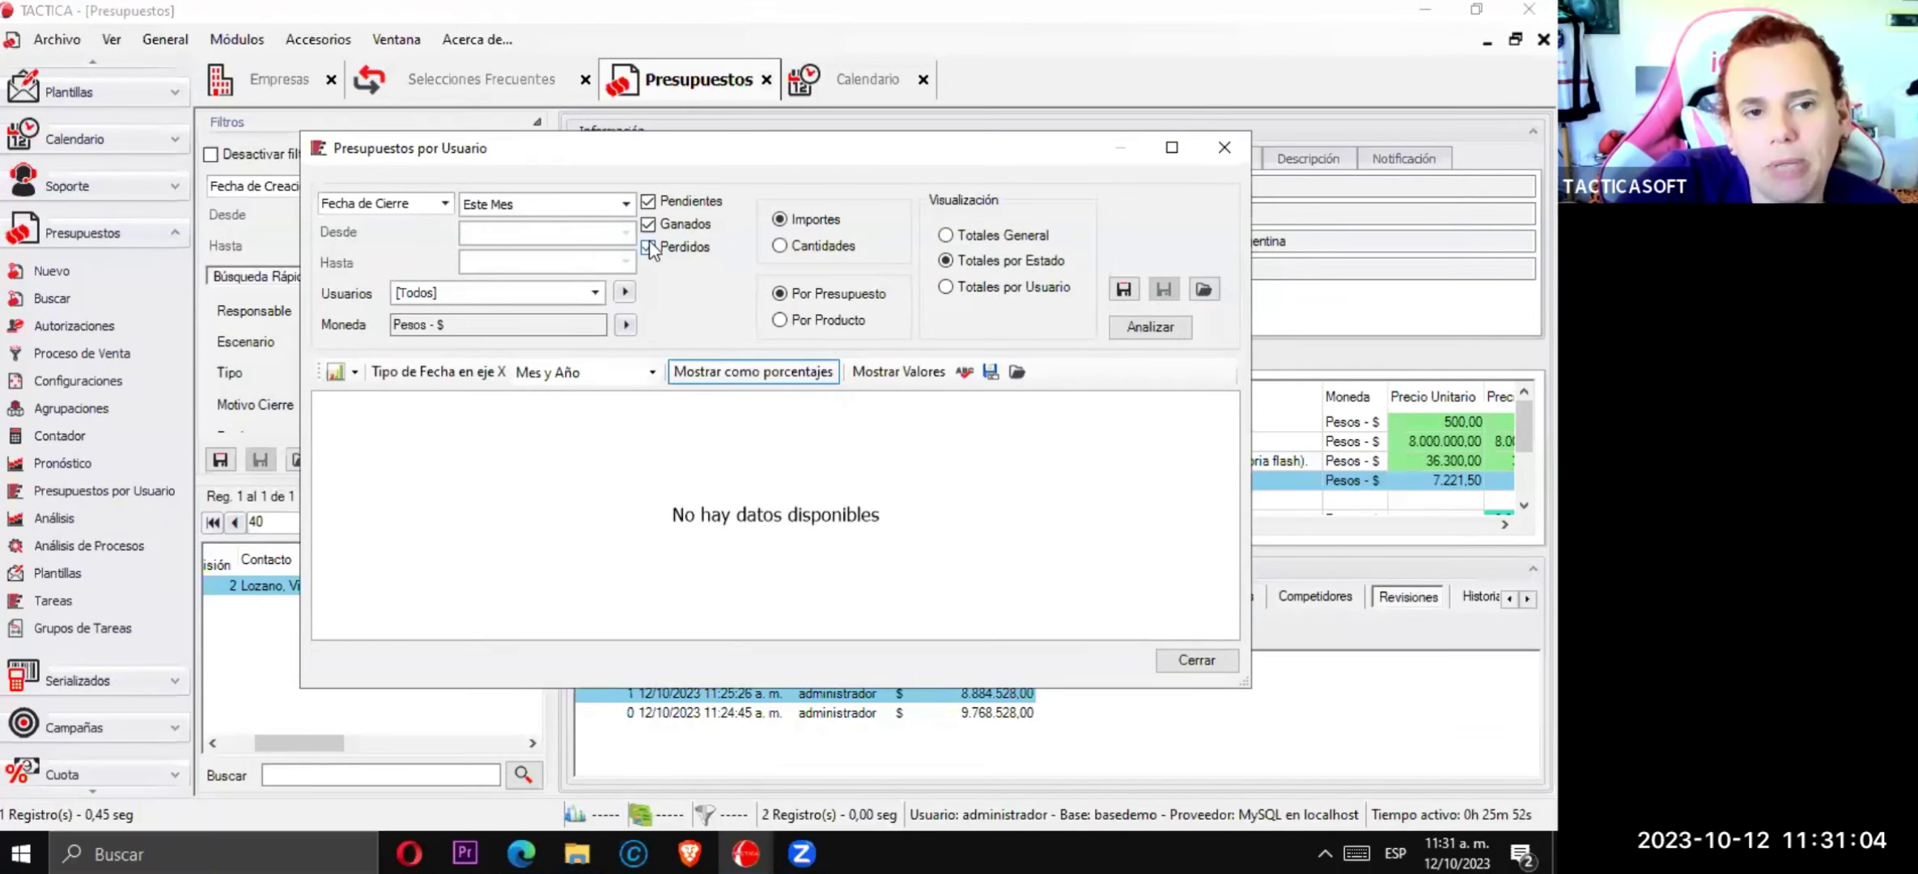
click(626, 203)
scroll(632, 283, down, 1)
drag(629, 276, 630, 284)
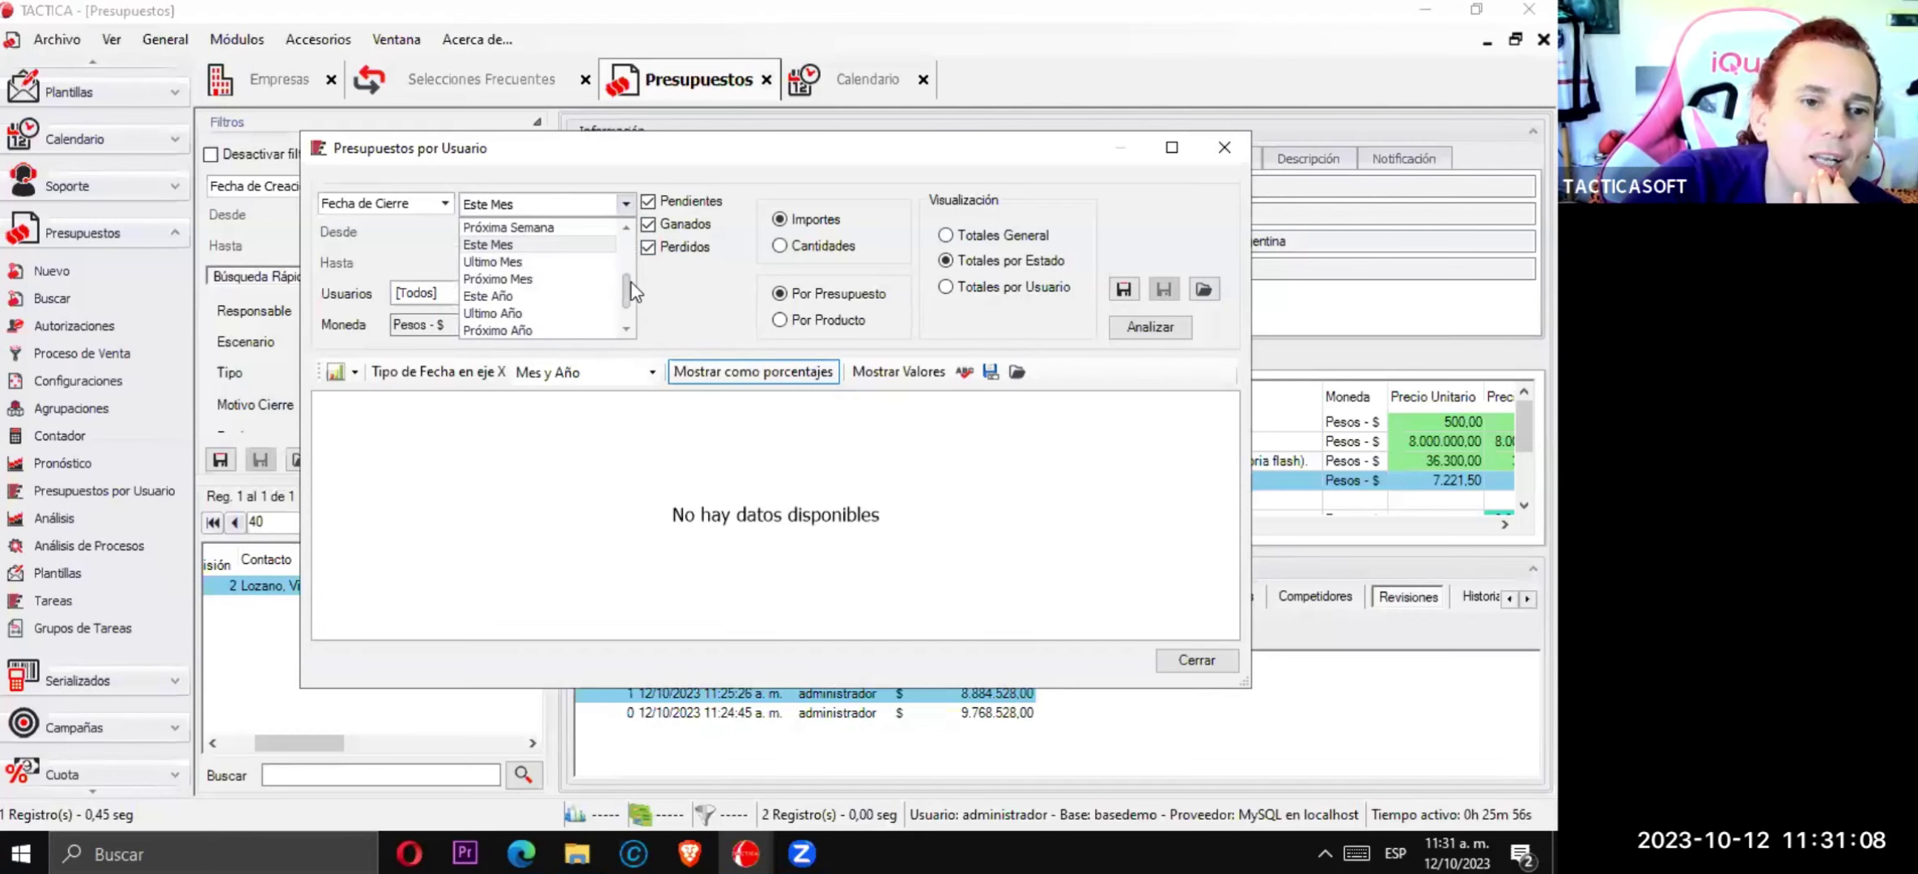
click(492, 261)
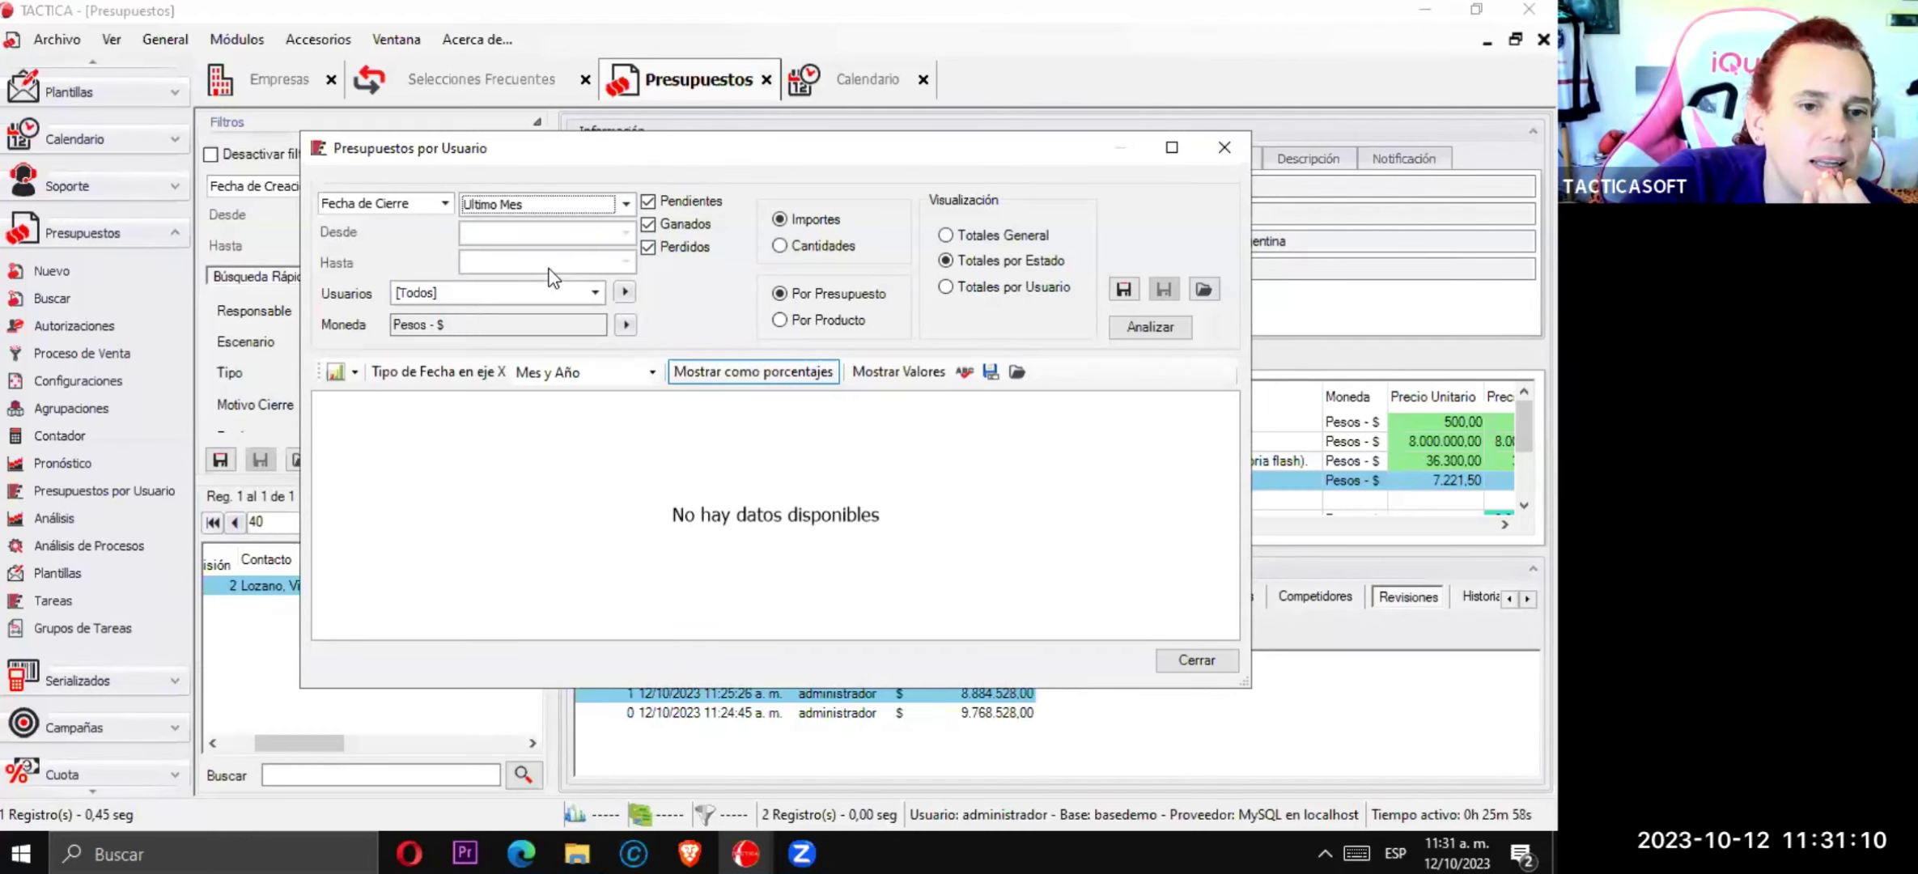
click(625, 203)
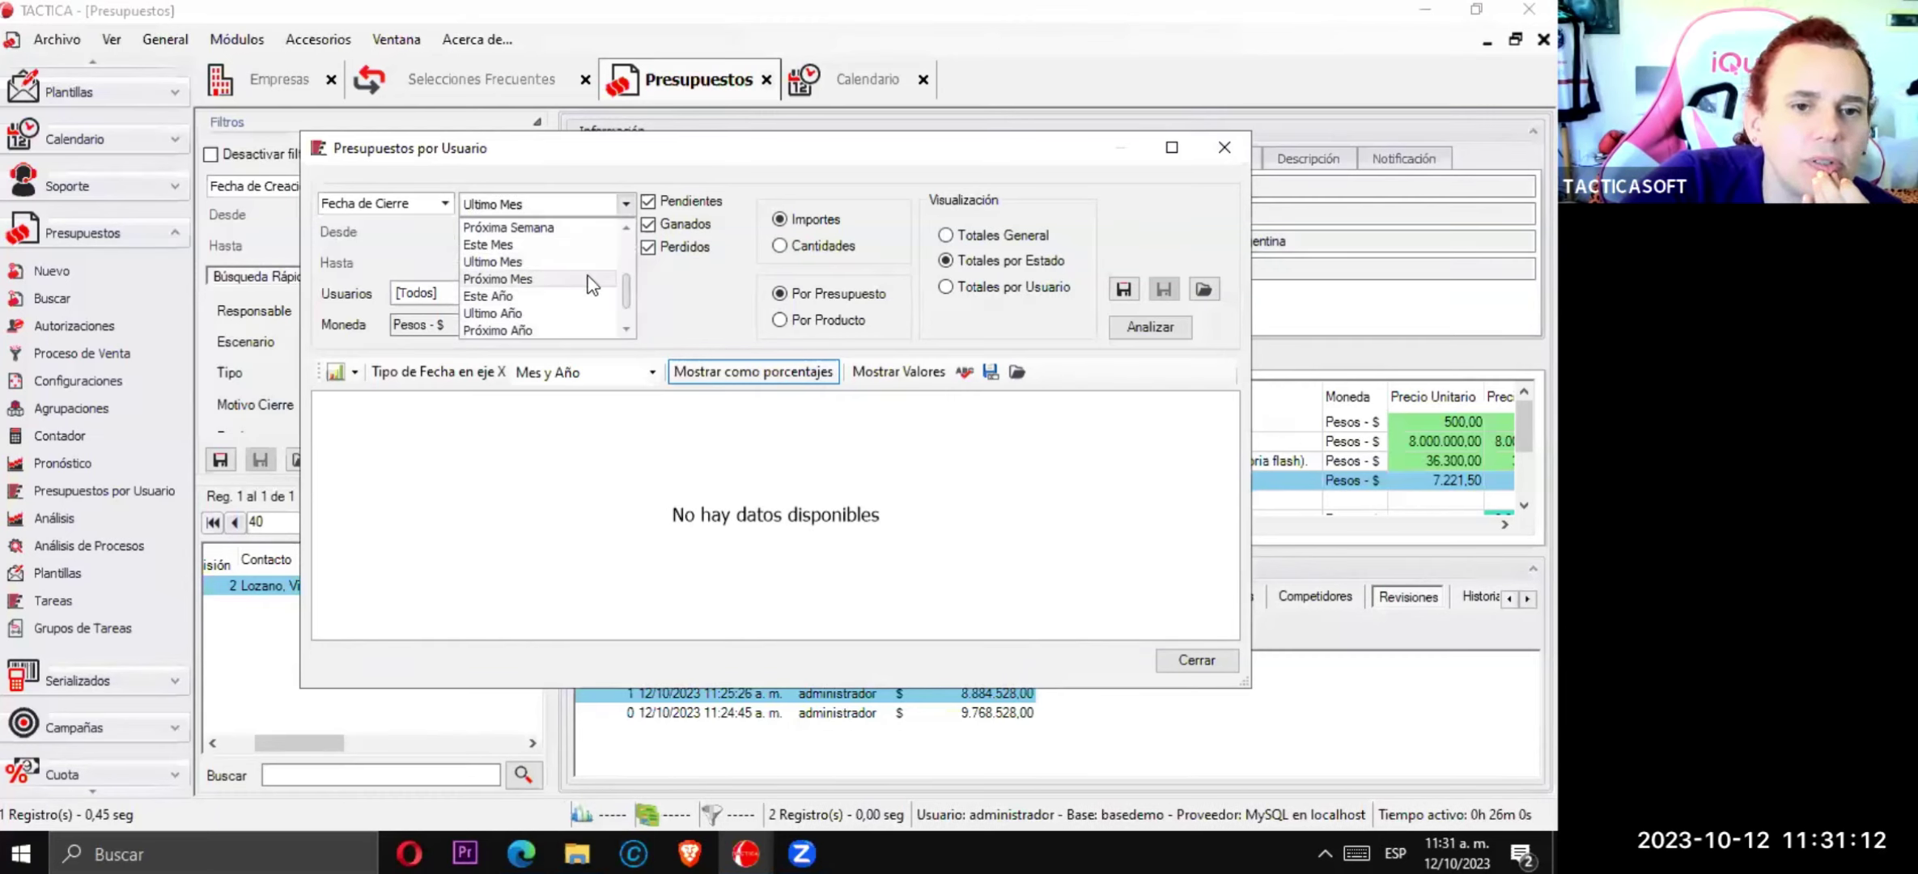
click(559, 278)
click(648, 224)
click(647, 247)
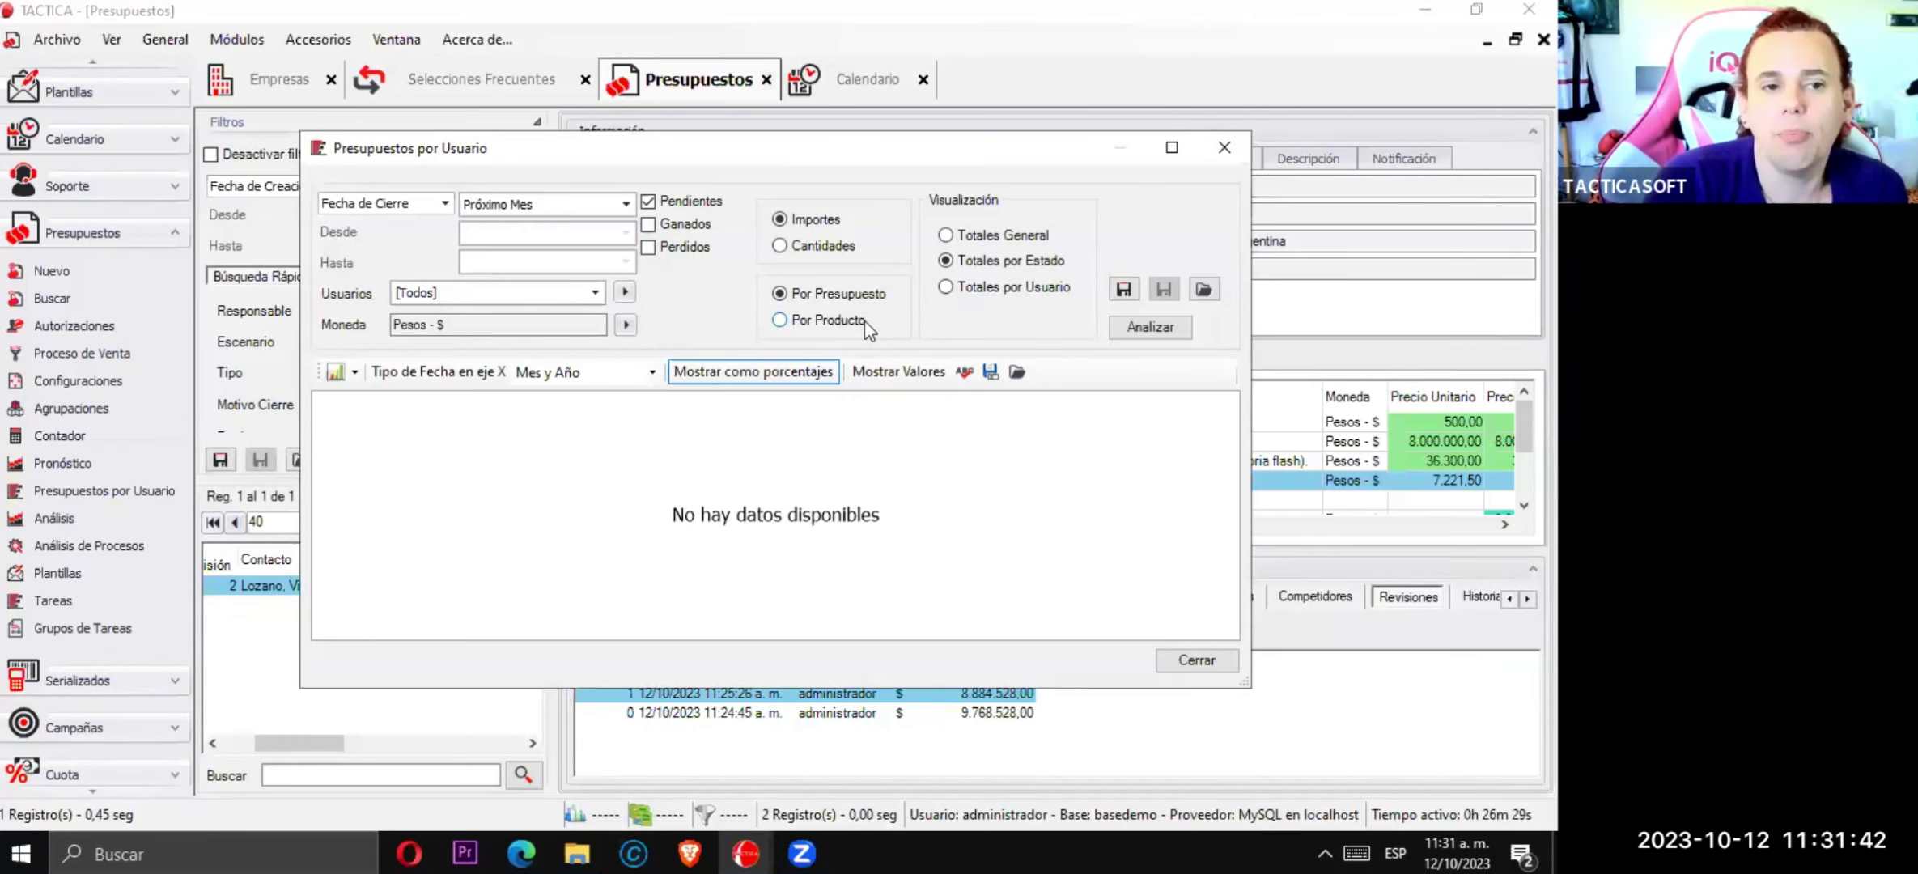
- Check the user options, keep [Todos], and analyze the pending quotes closing next month
click(595, 293)
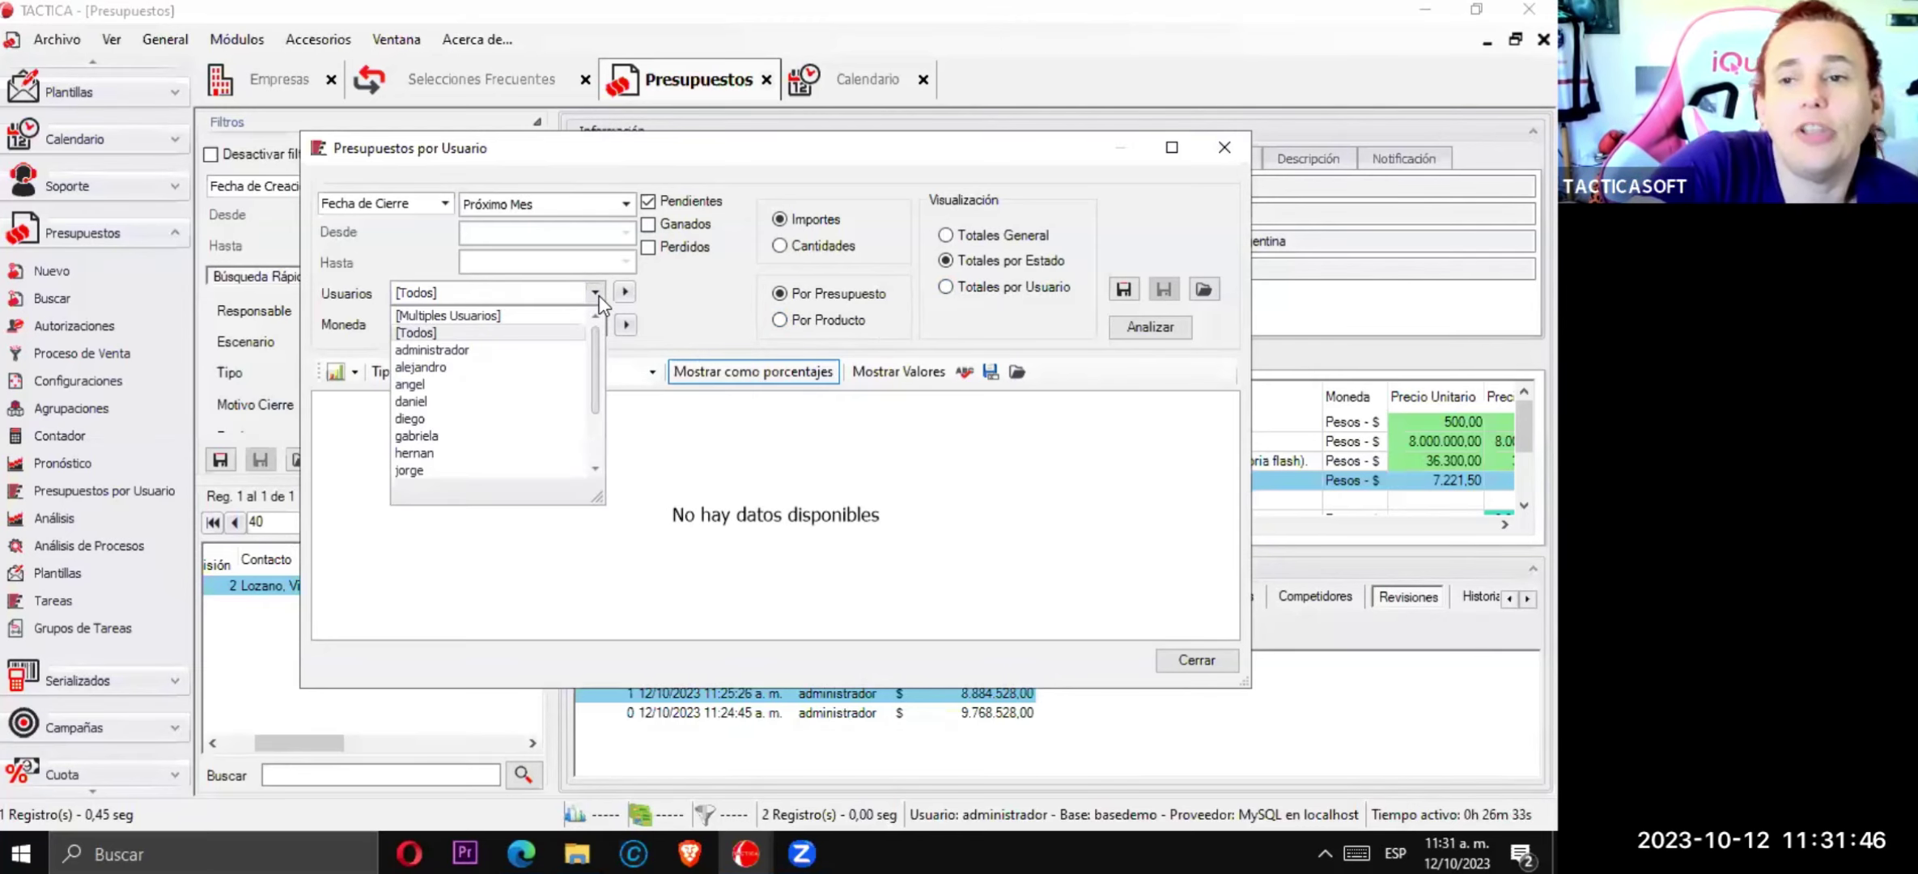
click(598, 296)
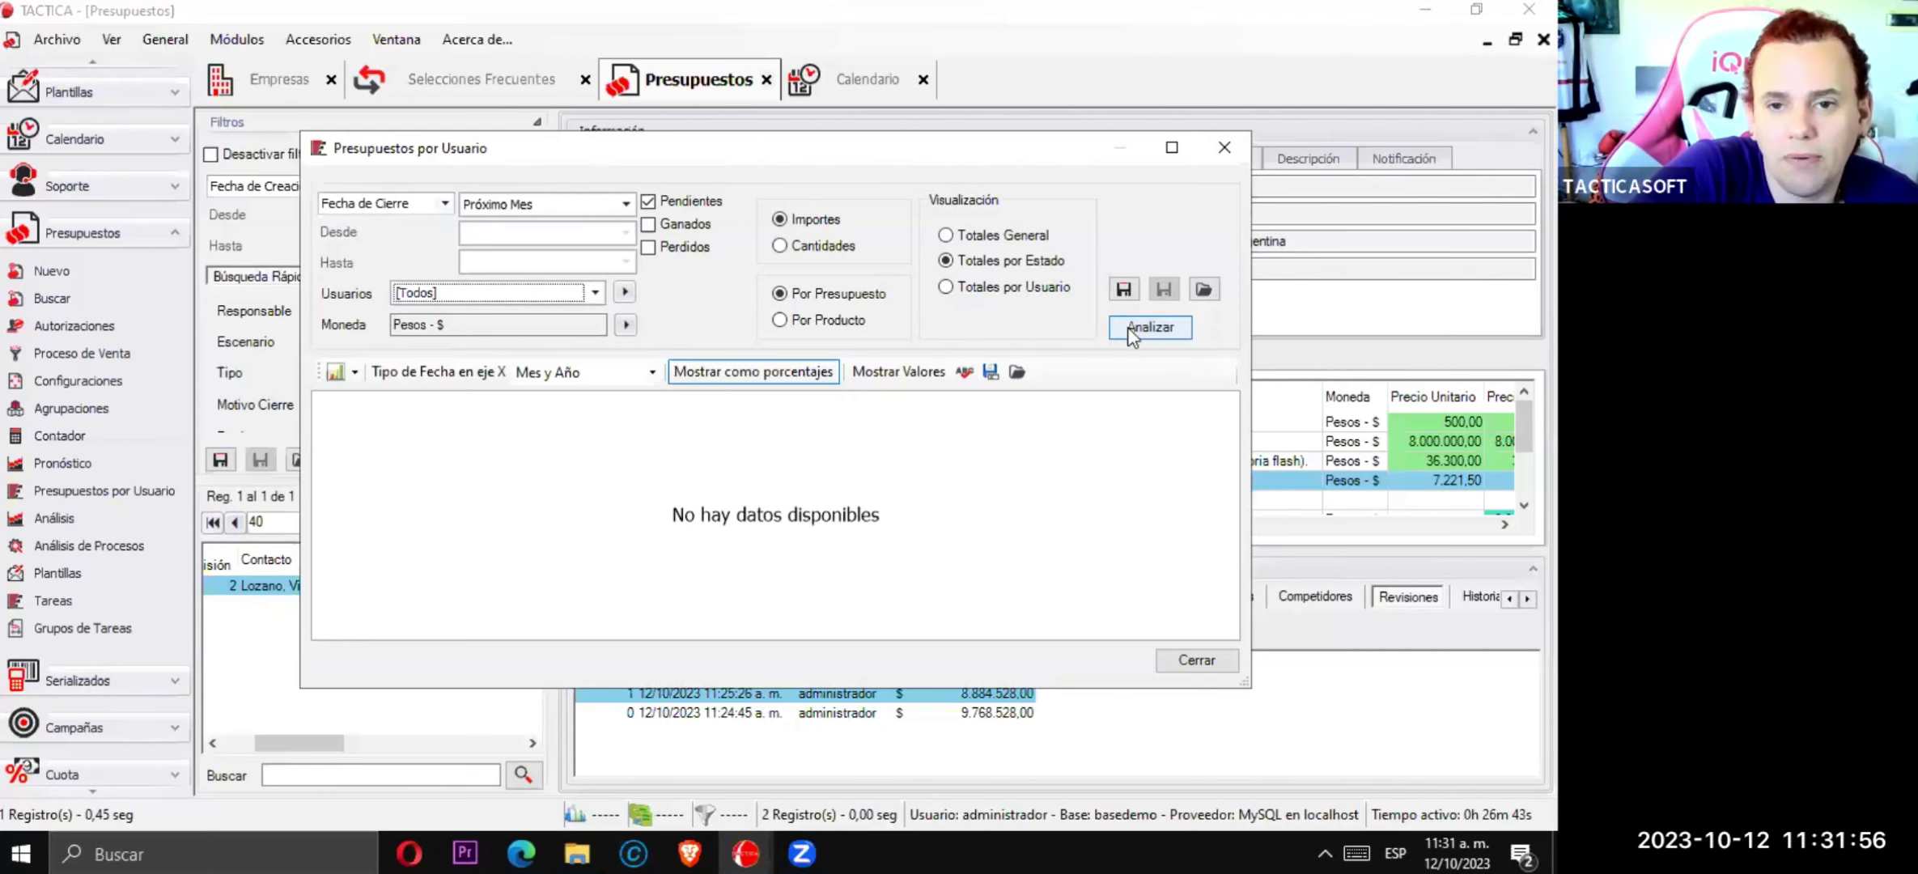
click(1163, 333)
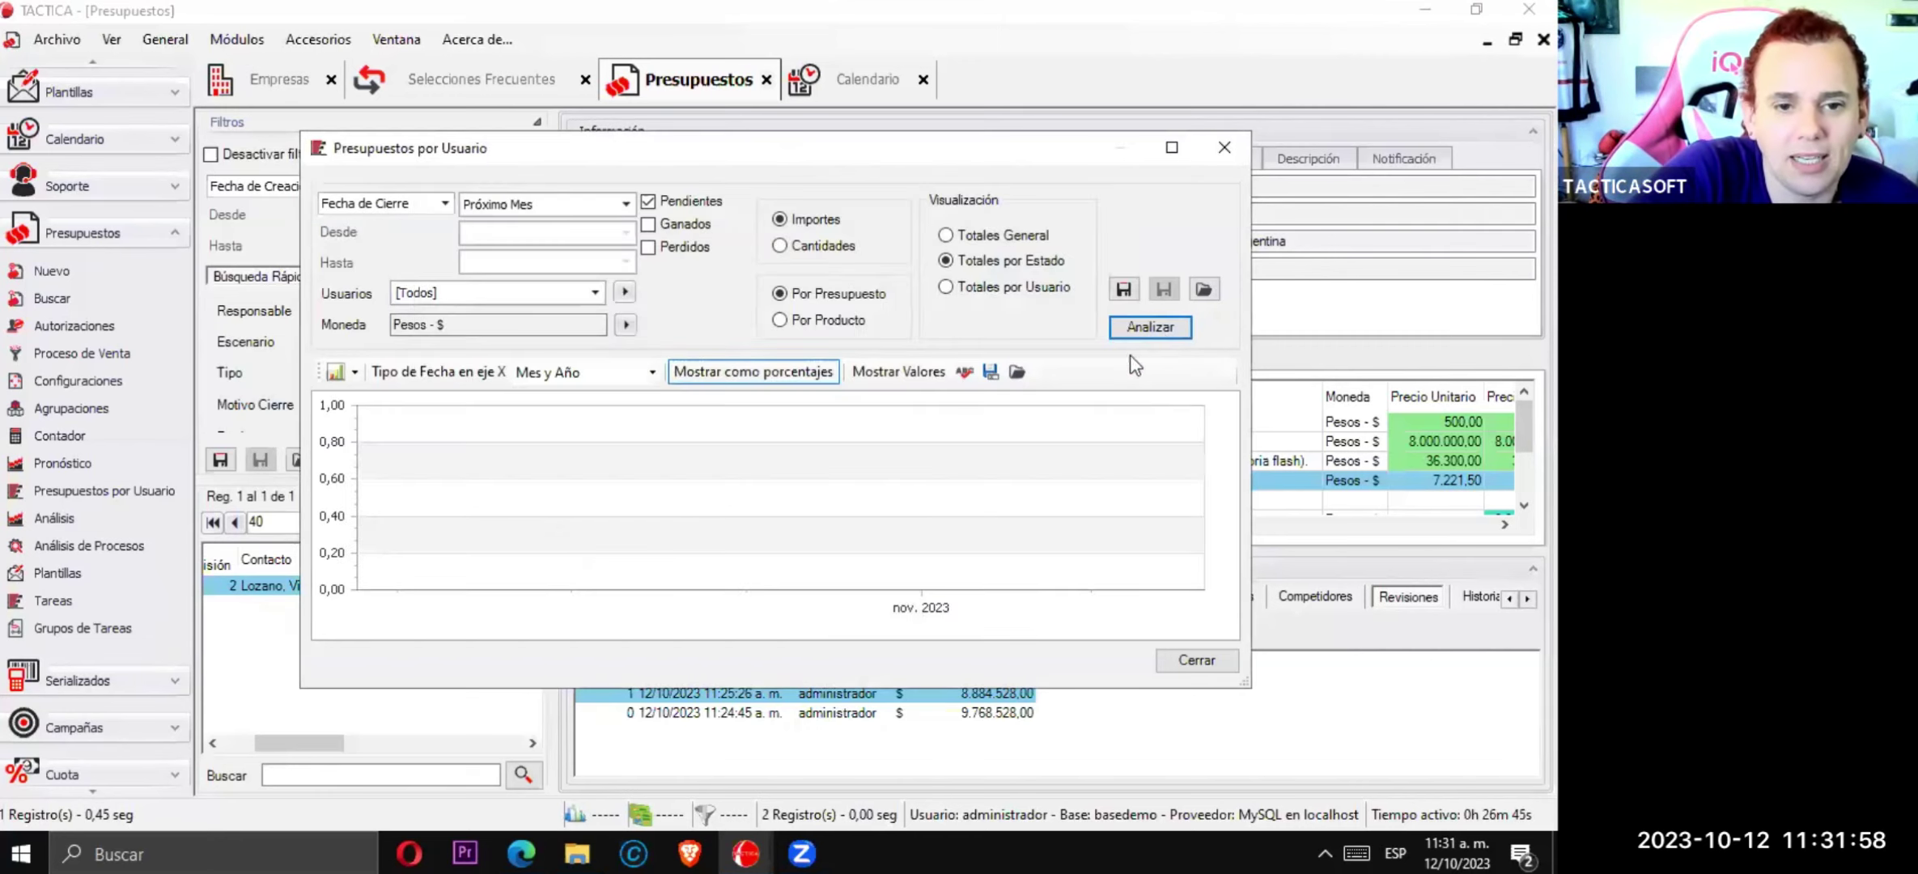
- Set the closing date period of the user quote analysis to Todos los días
click(627, 204)
scroll(566, 275, up, 4)
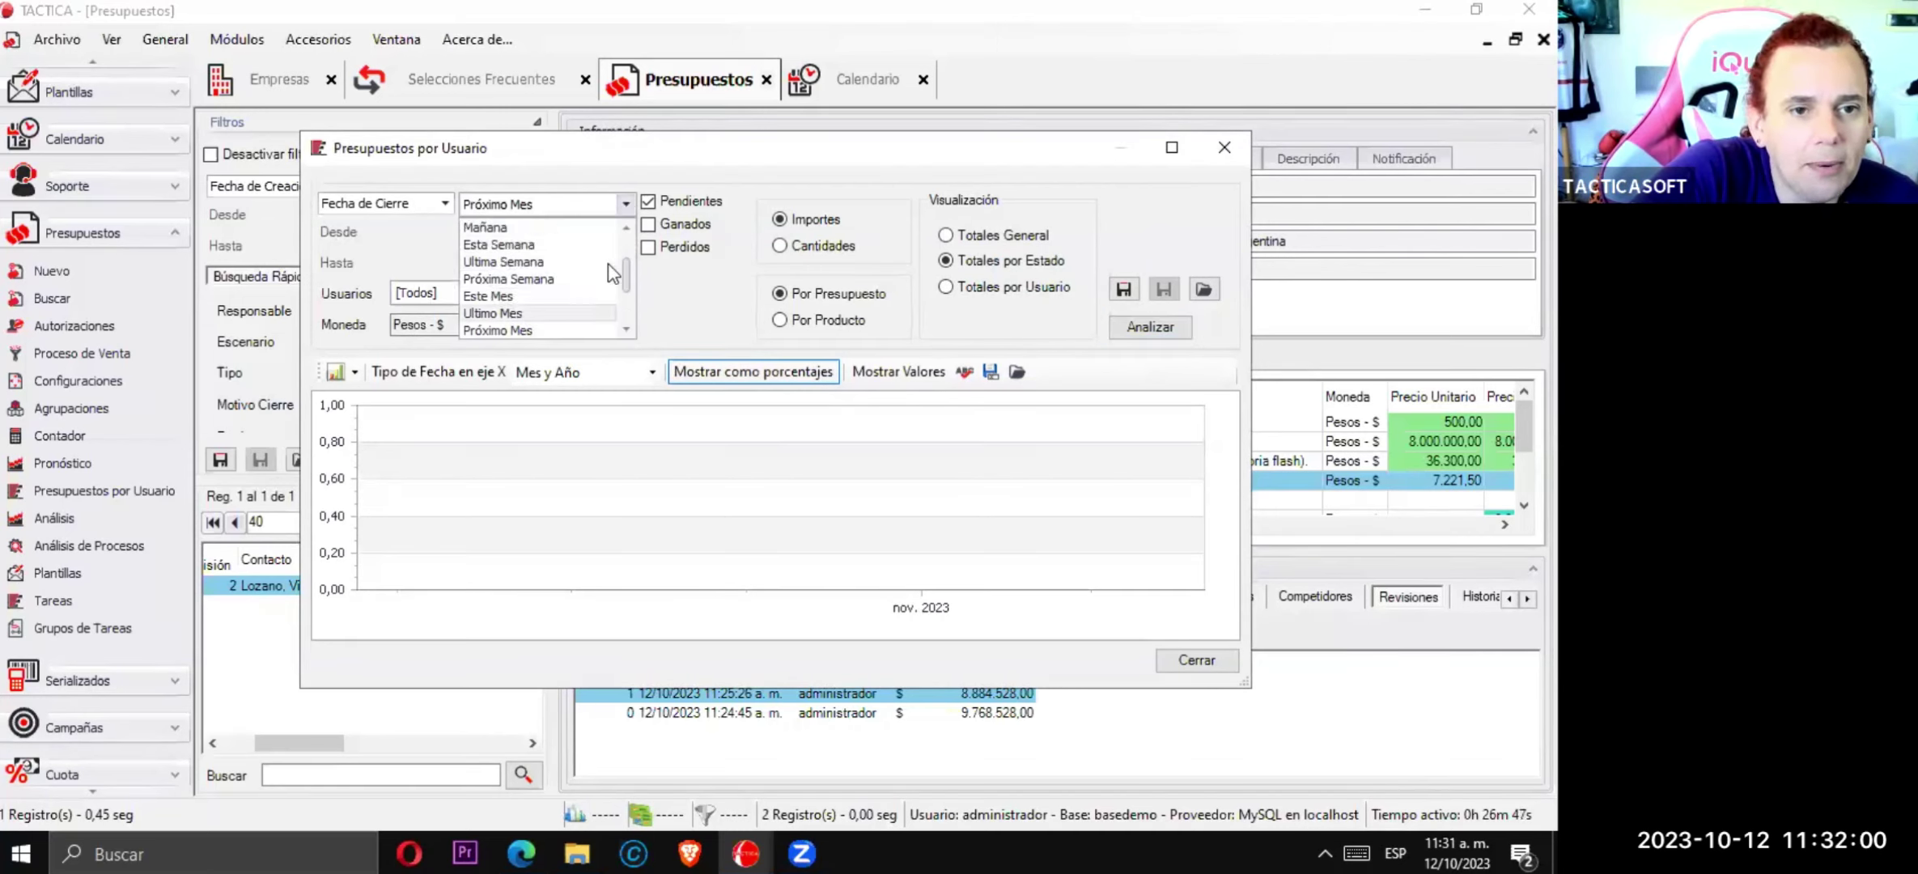
scroll(550, 292, up, 2)
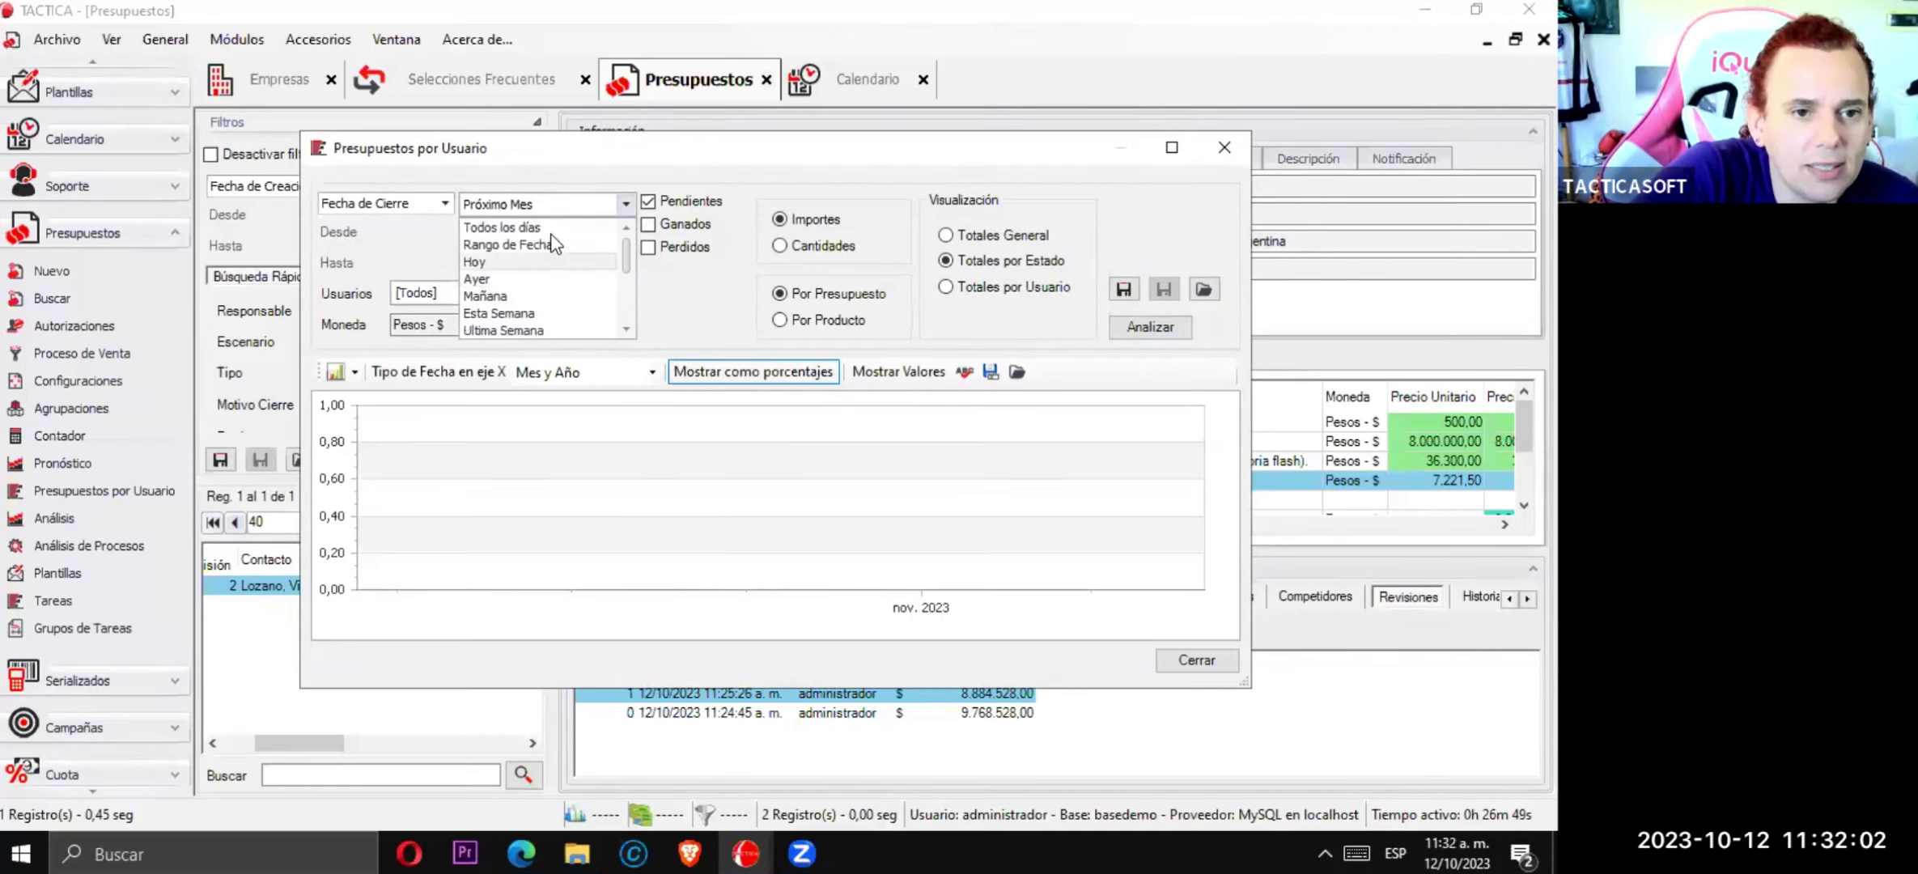
click(544, 228)
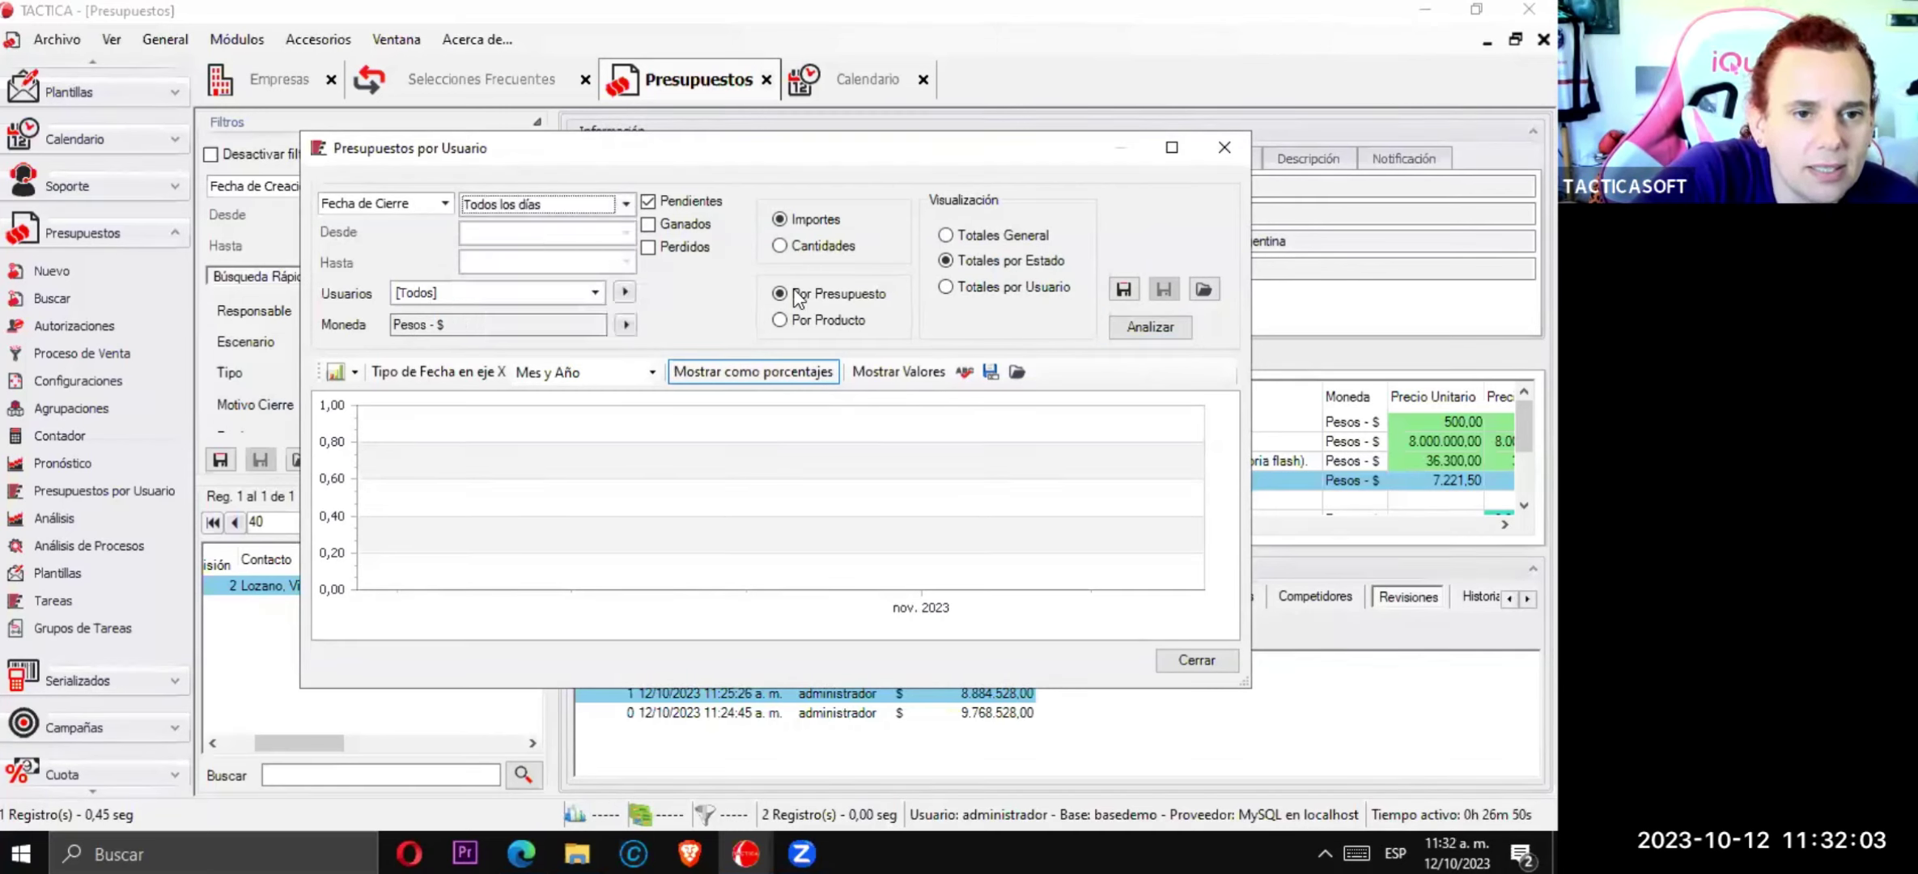
- Include Ganados and Perdidos alongside Pendientes and run the user quote analysis for all closing dates
click(674, 235)
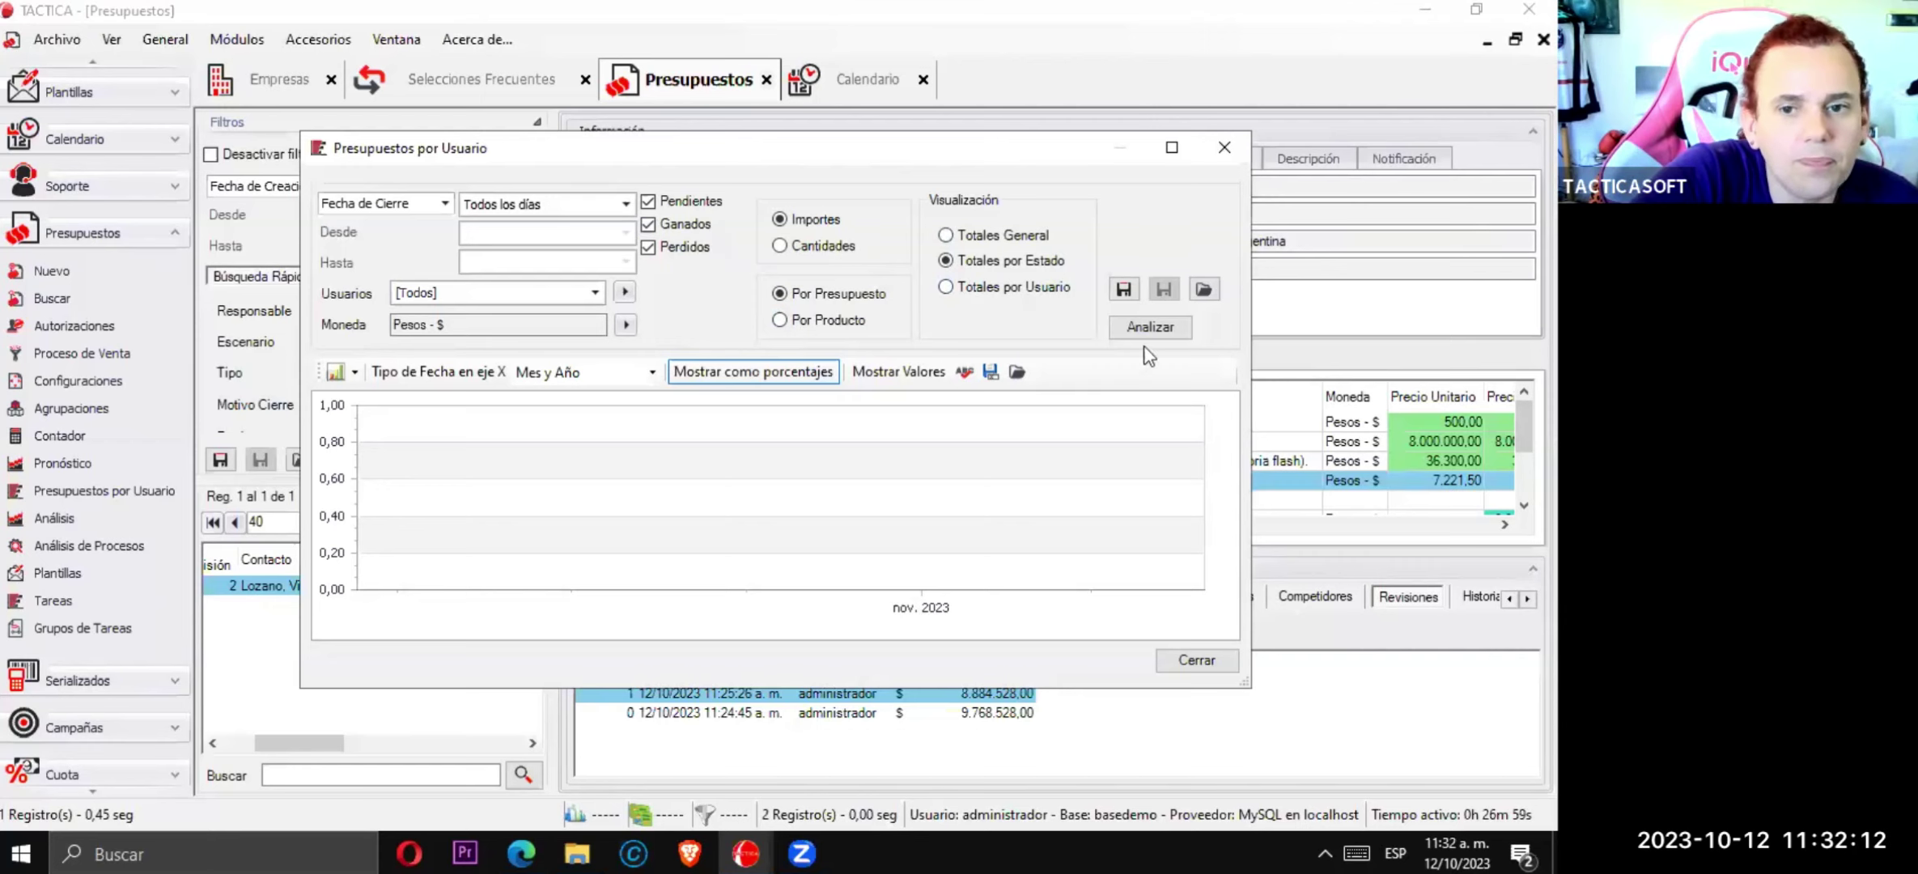
click(1155, 329)
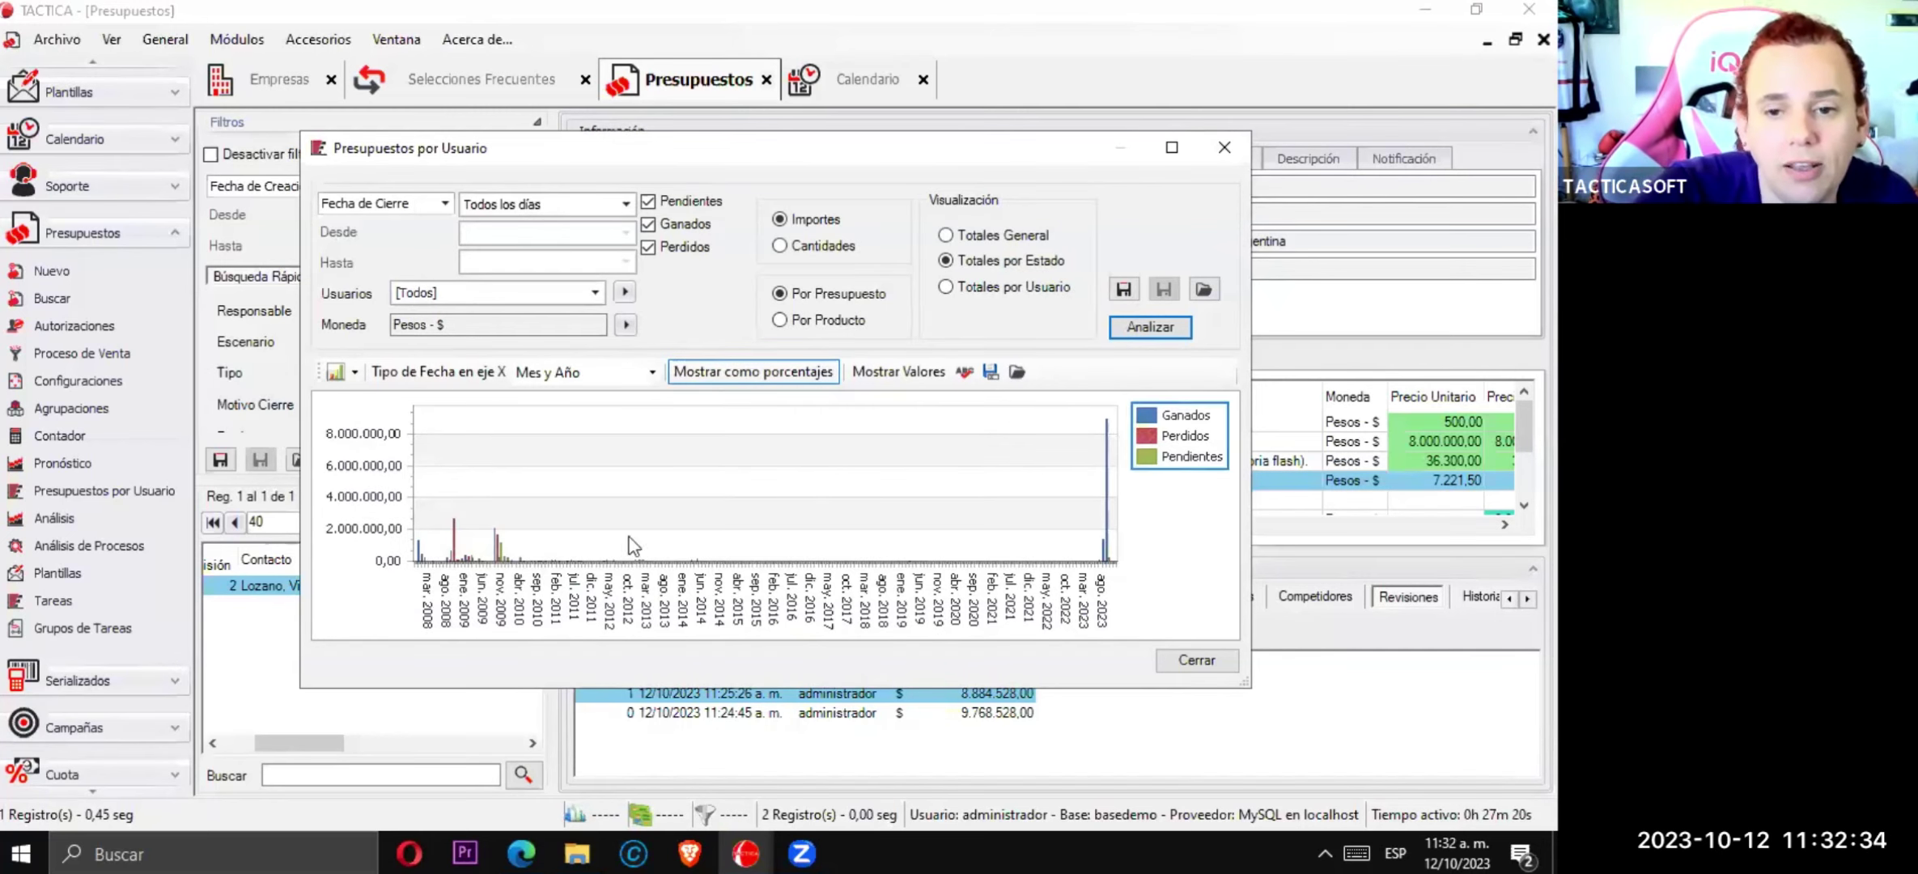
- Examine the chart's most recent months up to late 2023, then close the Presupuestos por Usuario analysis
mouse_move(645, 548)
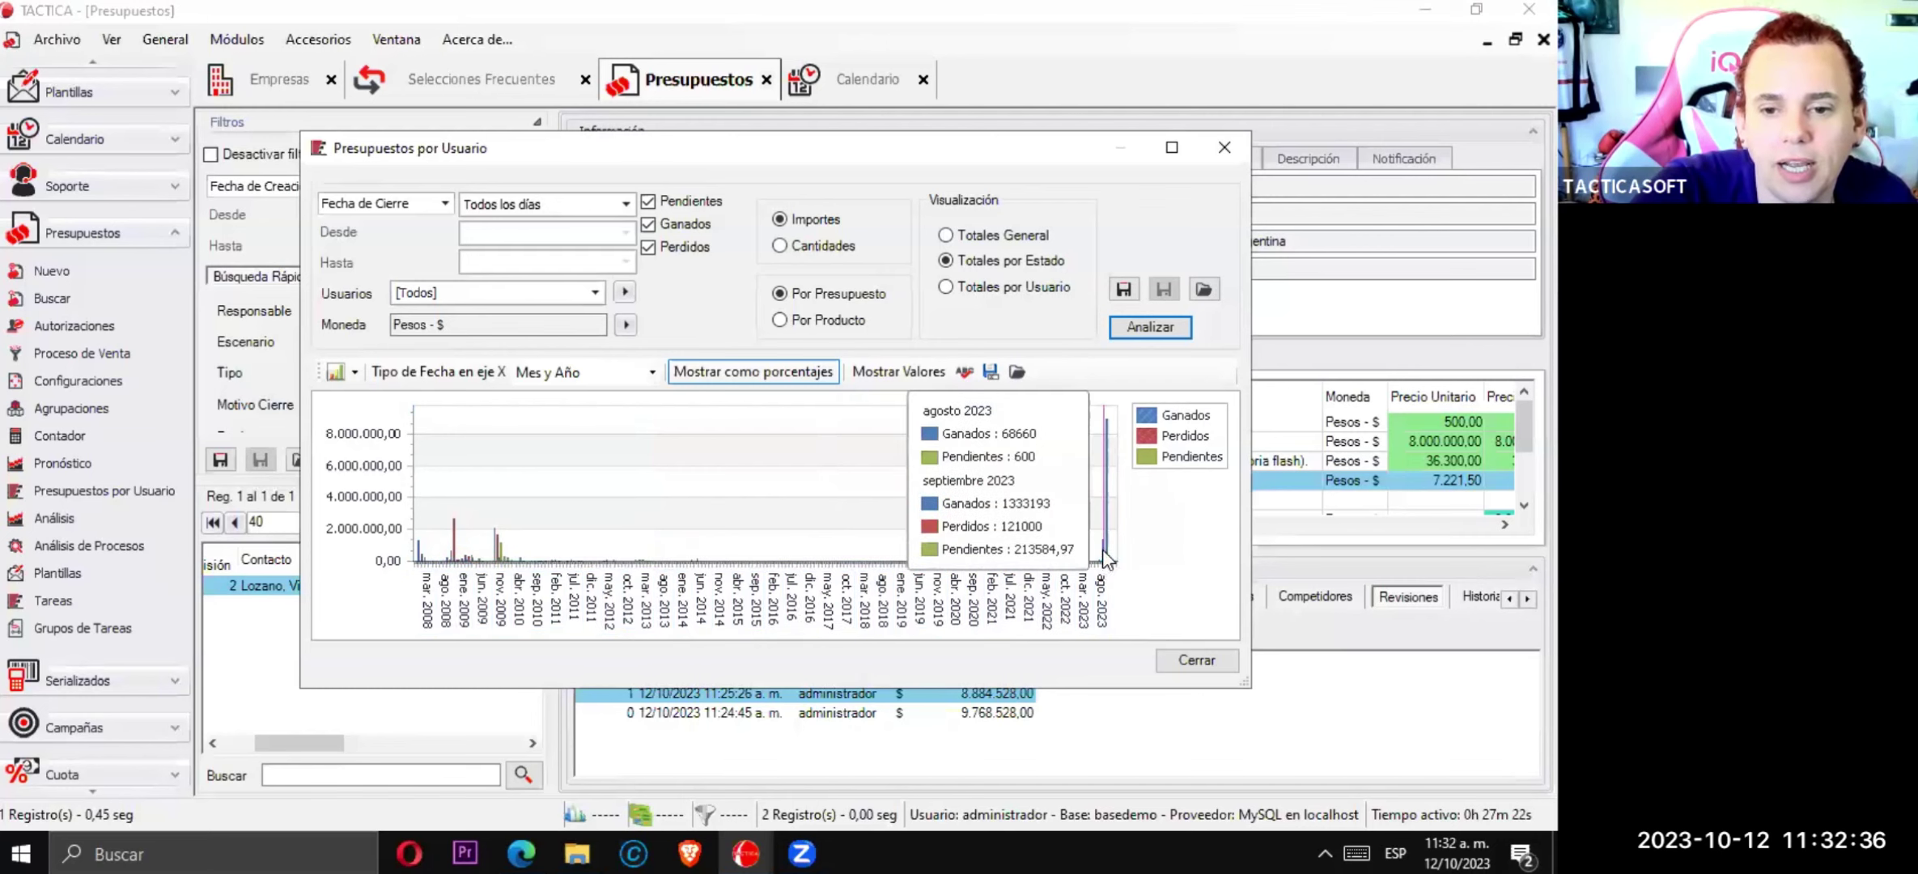
click(1104, 581)
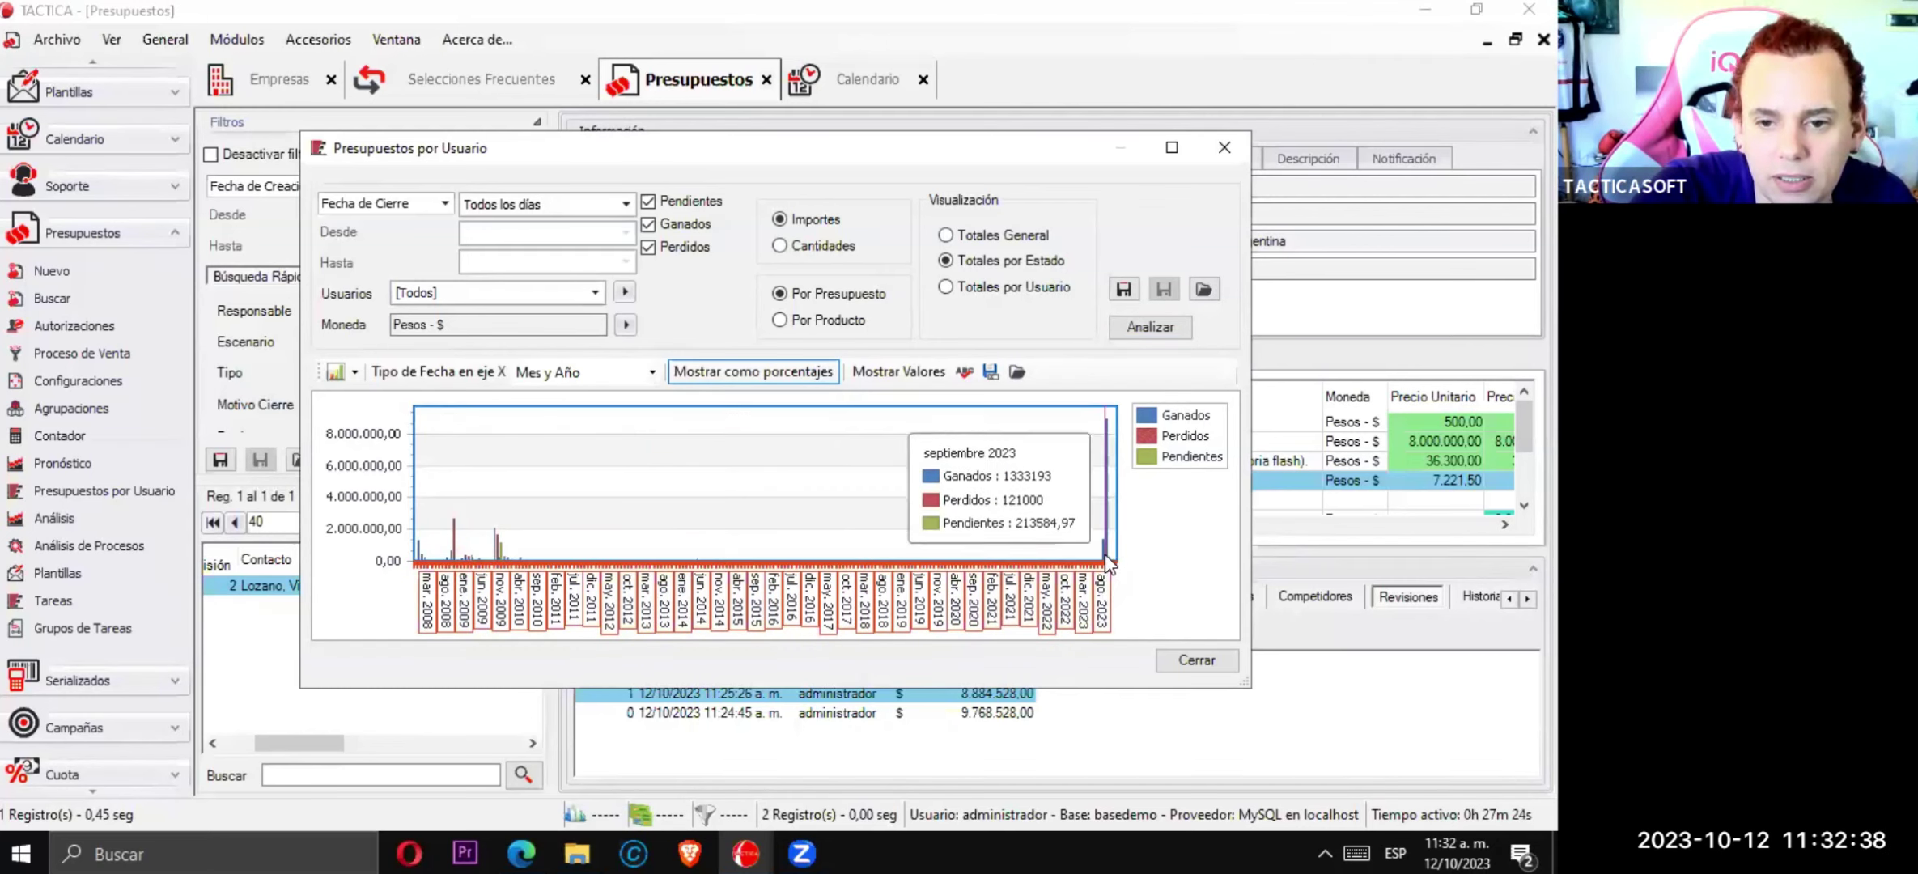
scroll(1110, 566, up, 2)
click(1083, 592)
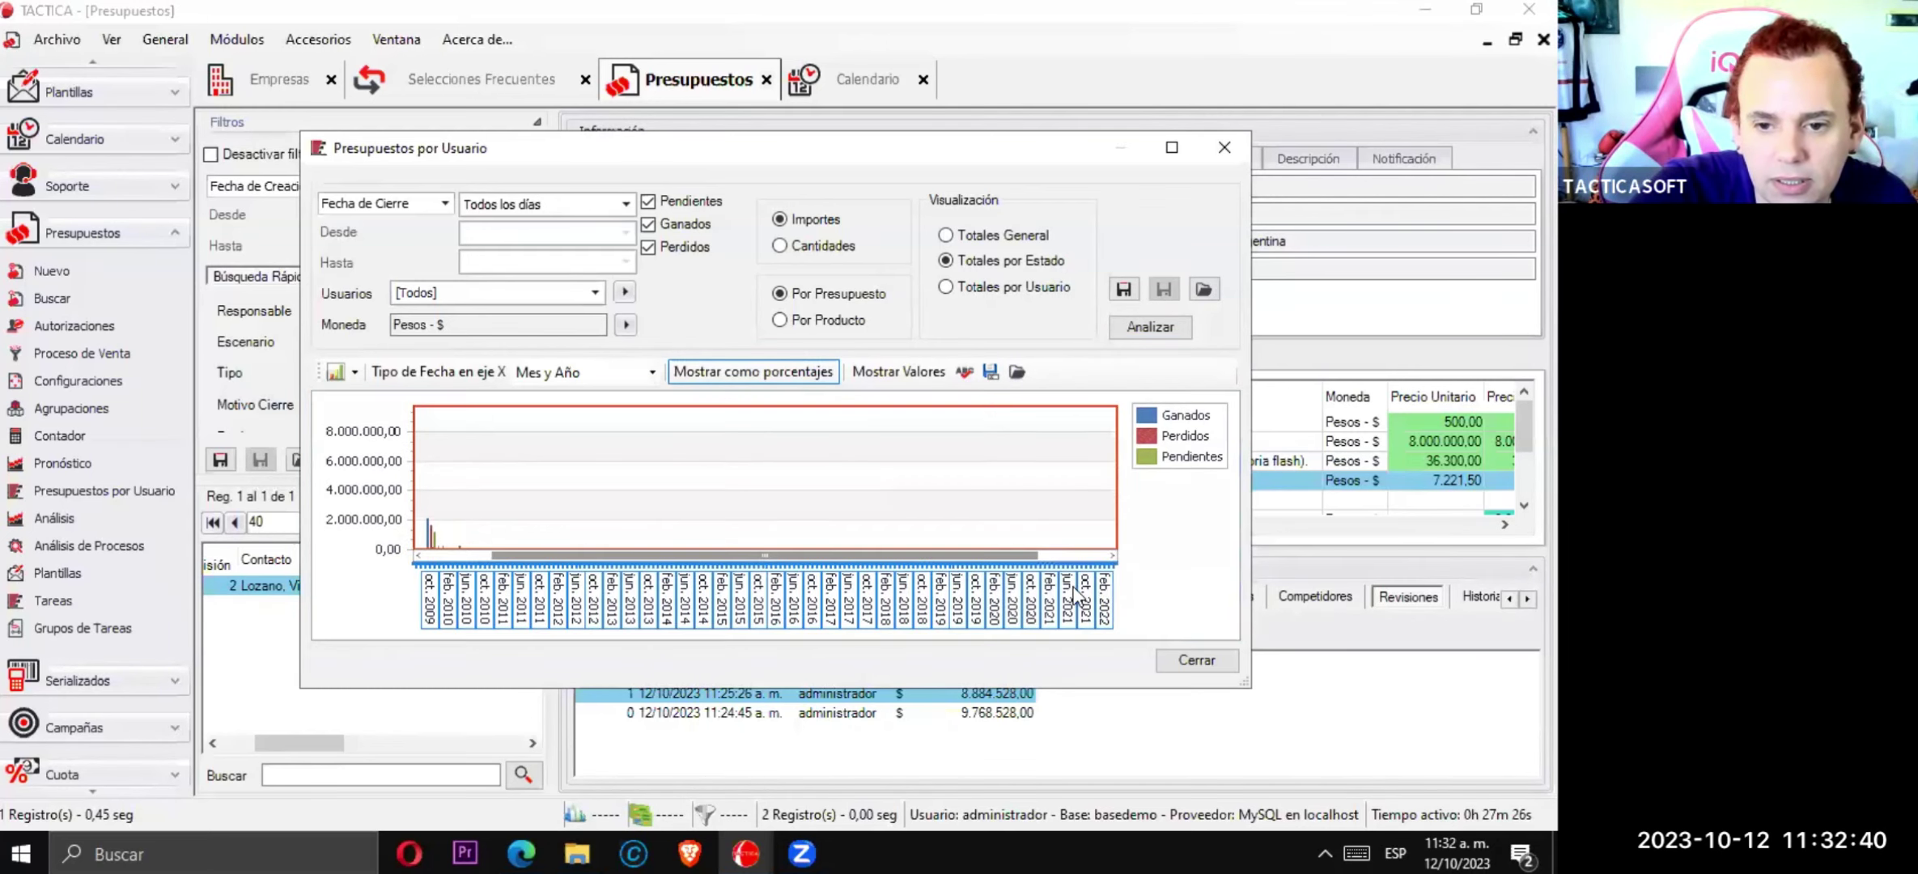
scroll(1088, 510, up, 2)
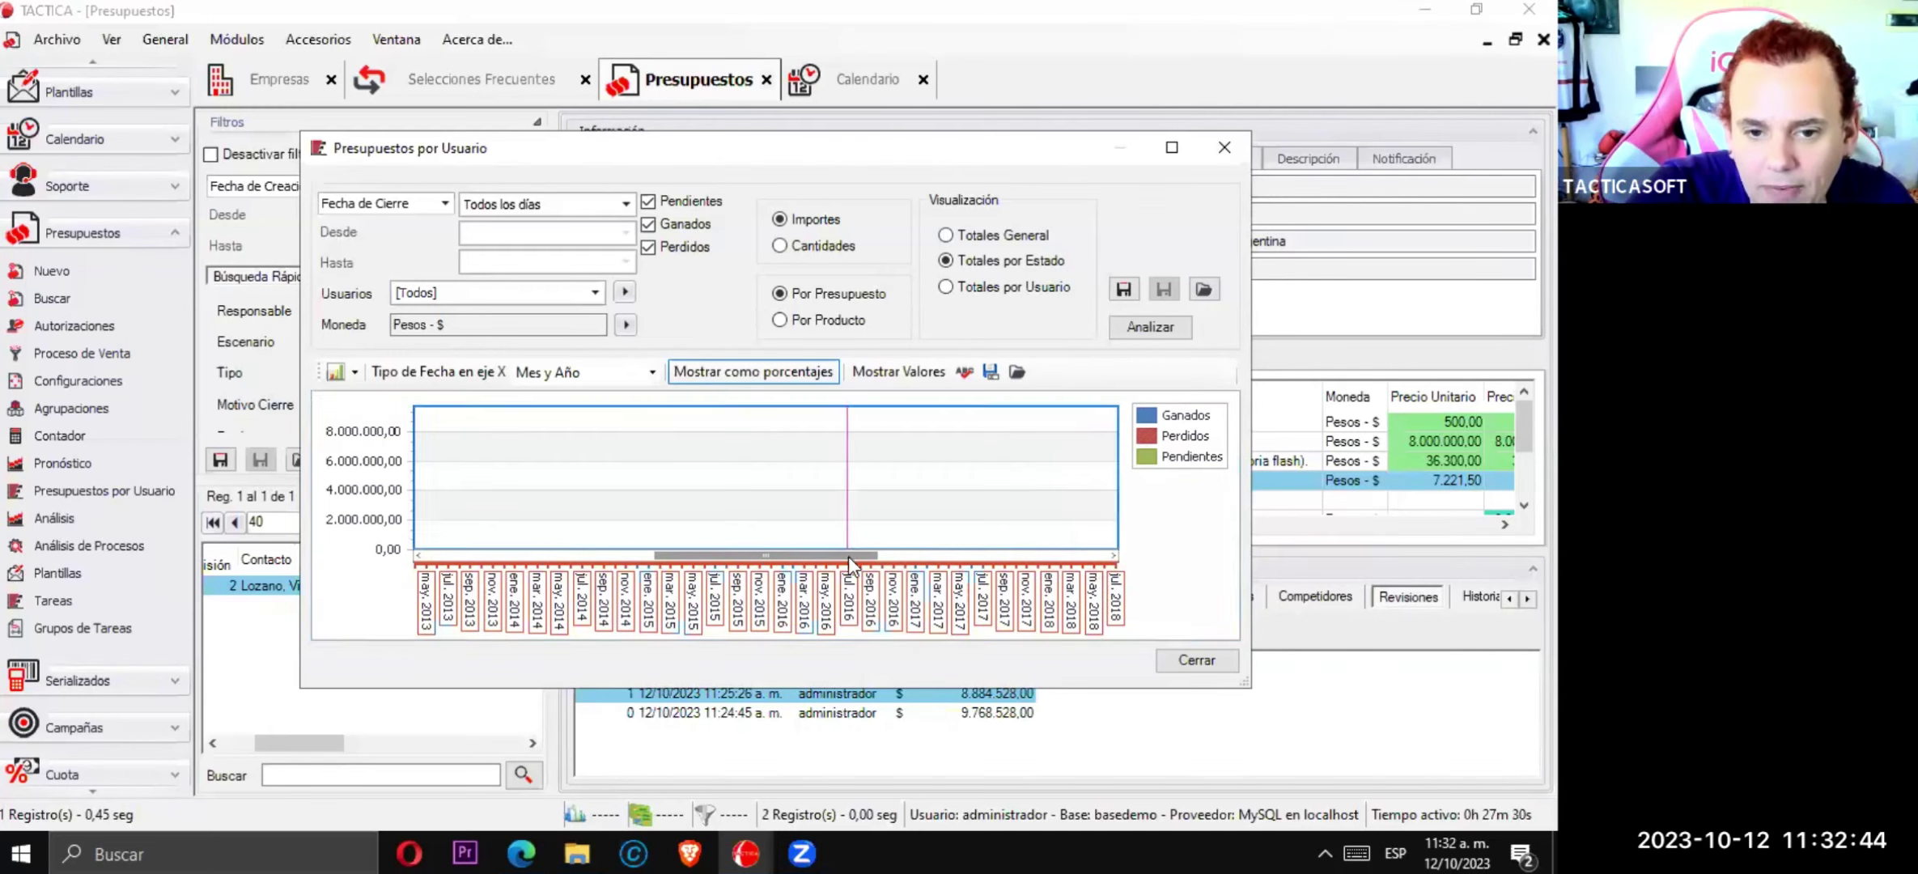
drag(857, 556, 1088, 556)
click(1089, 481)
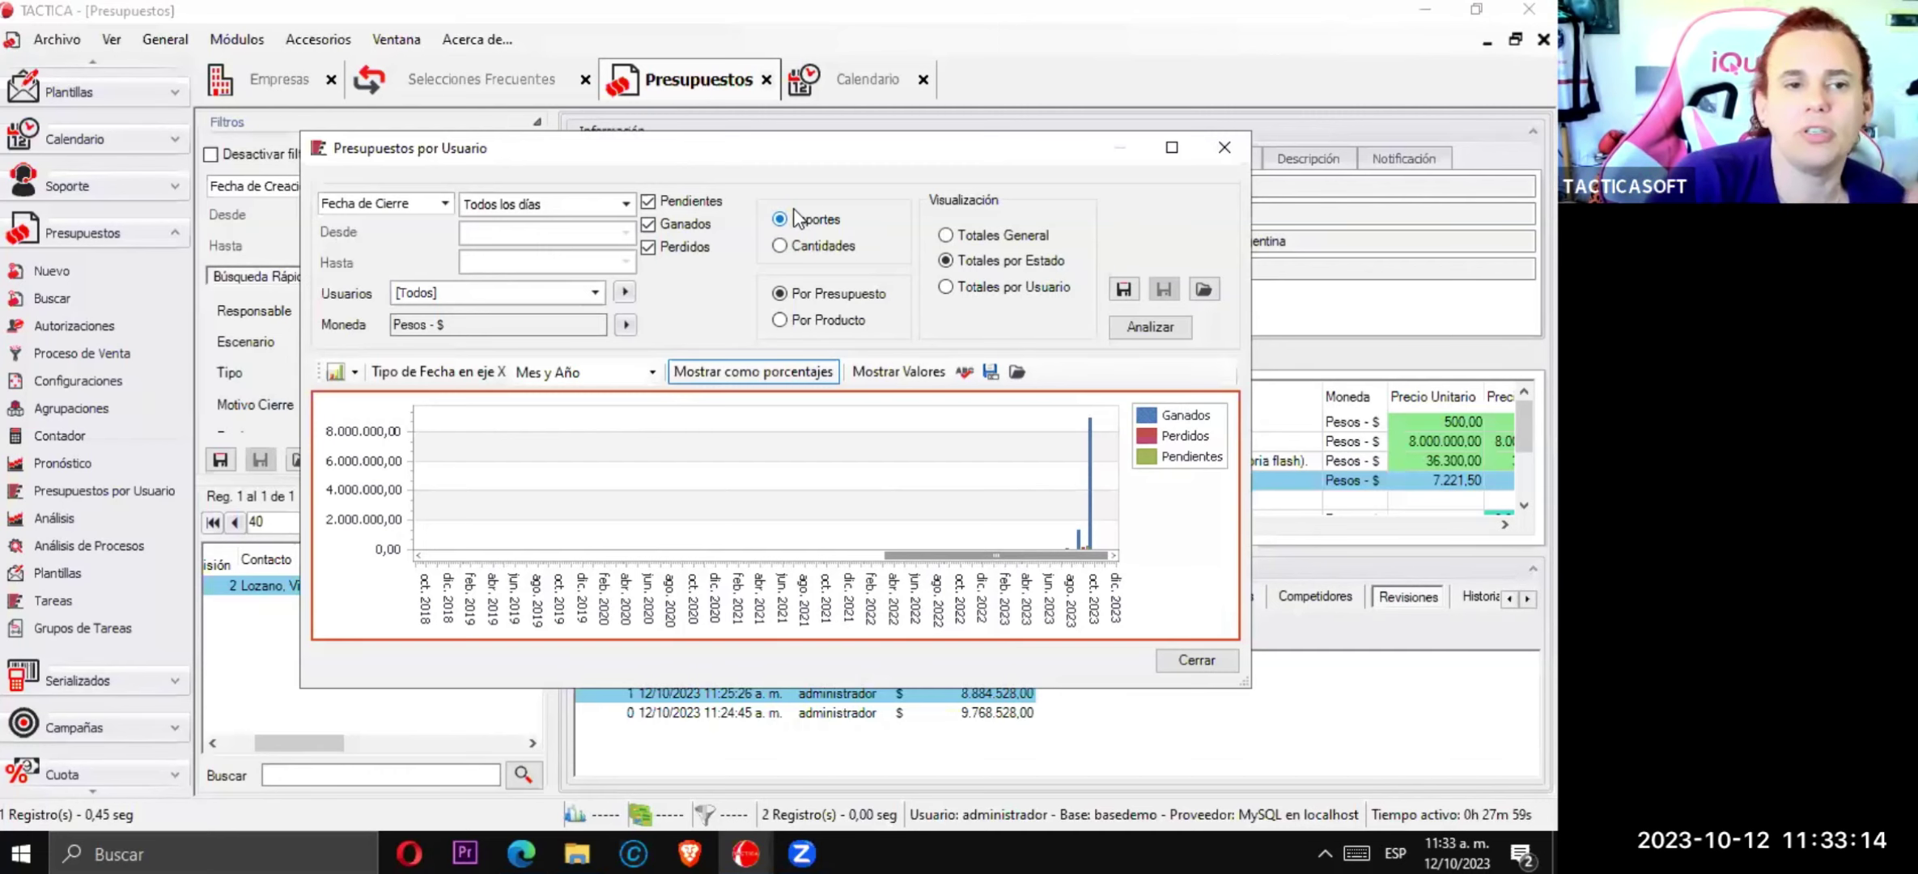
click(522, 213)
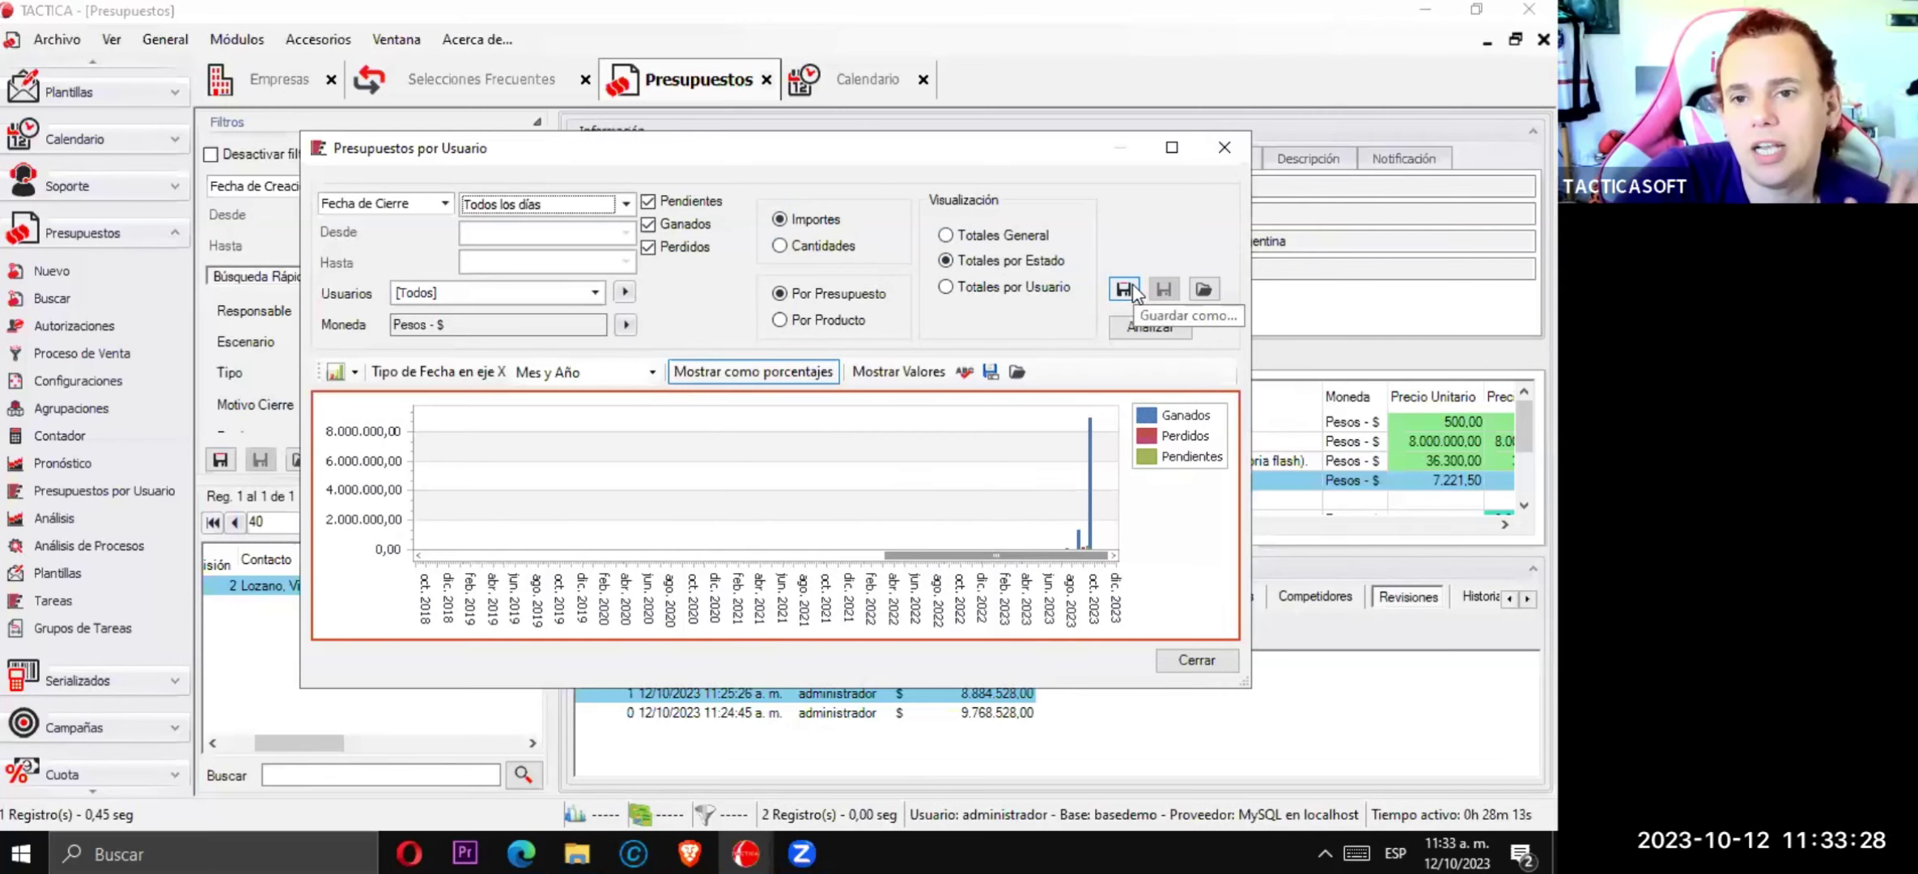
click(1225, 147)
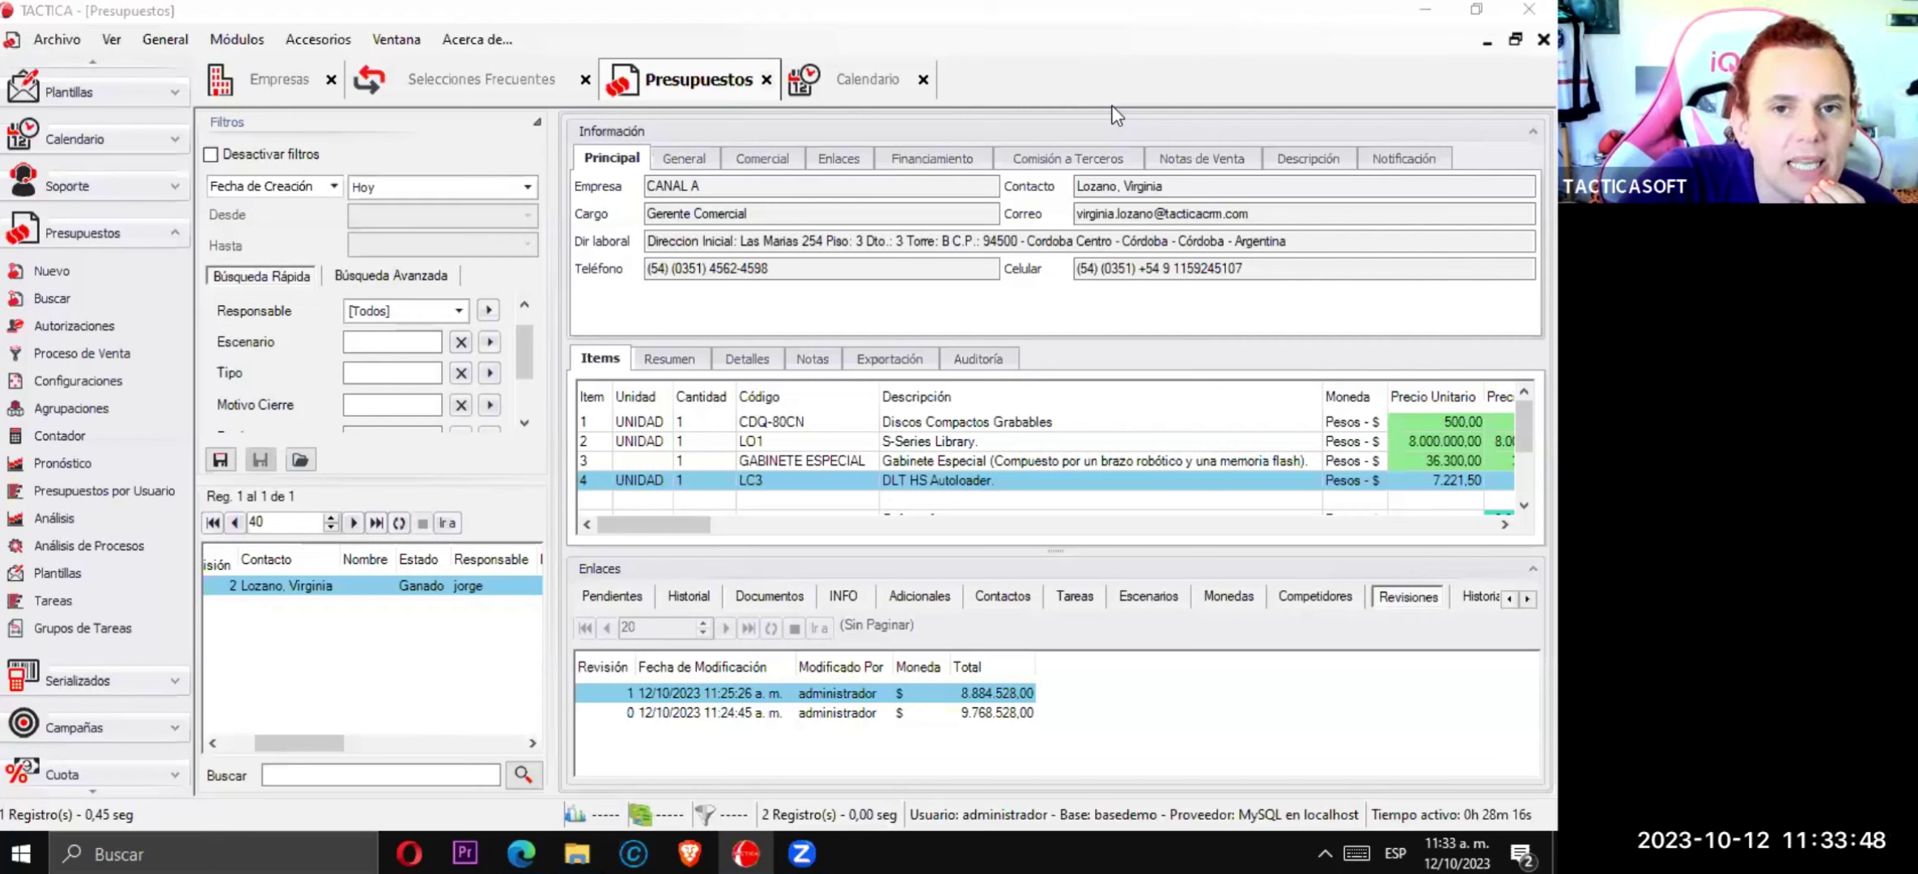
- Copy the won CANAL A quote with its items, skip the follow-up activity, and refresh the quote list
right_click(451, 587)
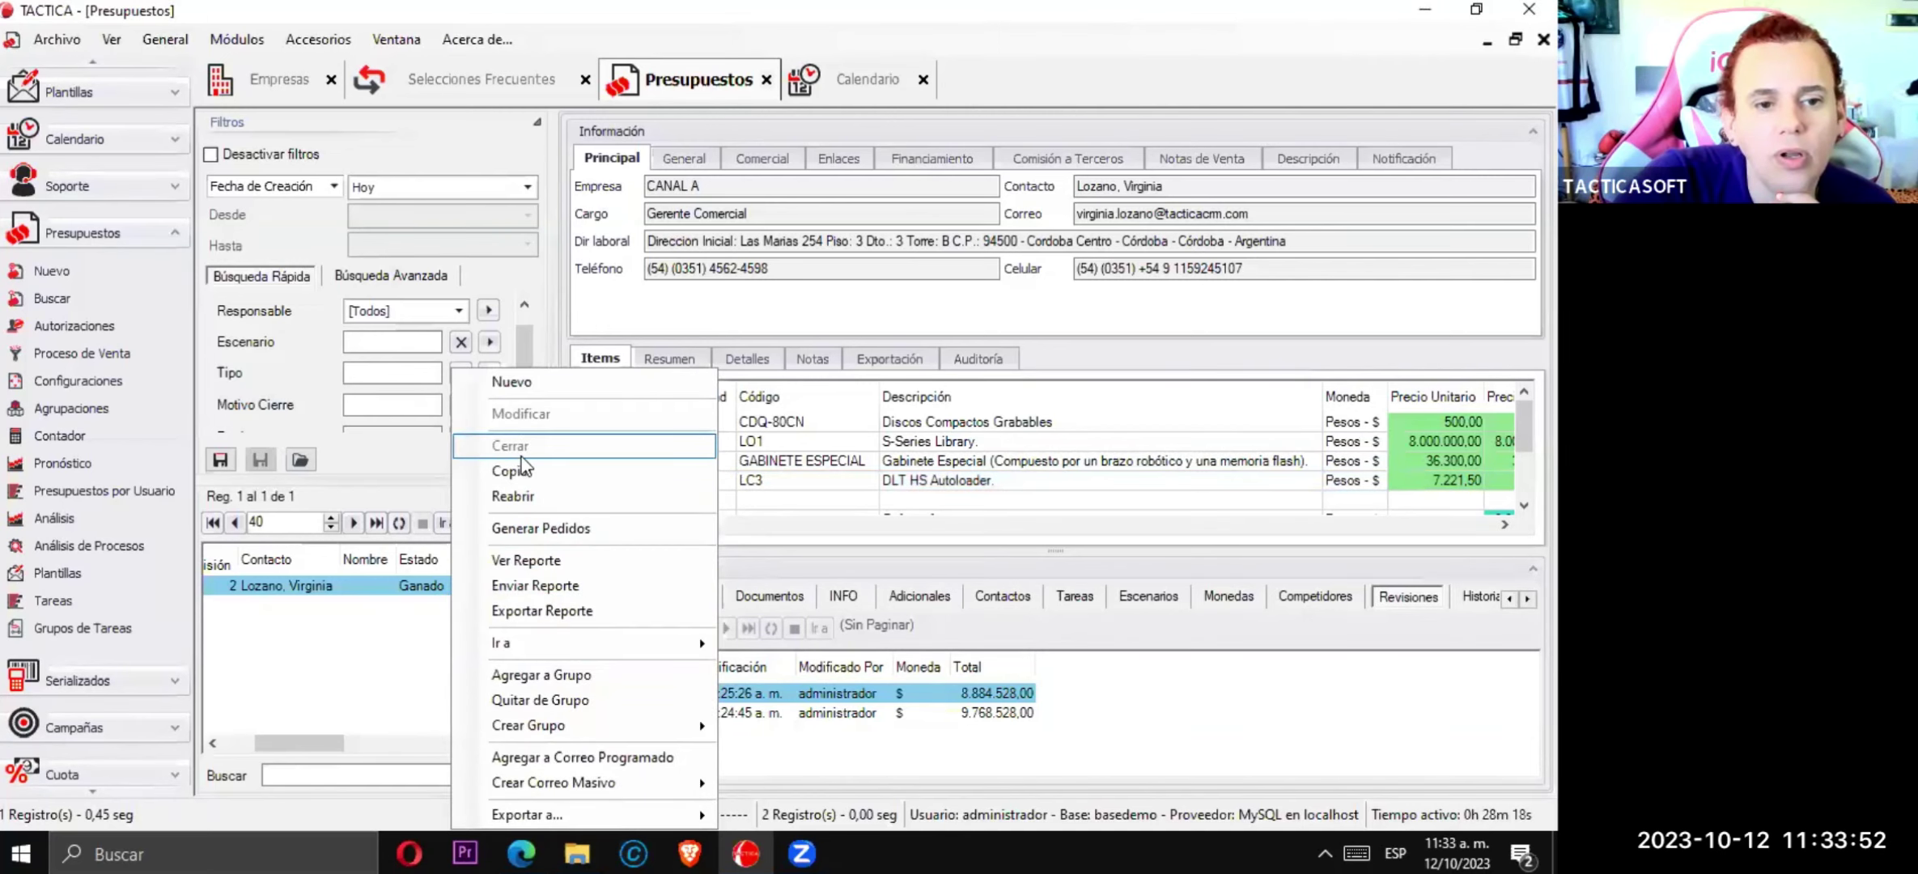
click(530, 479)
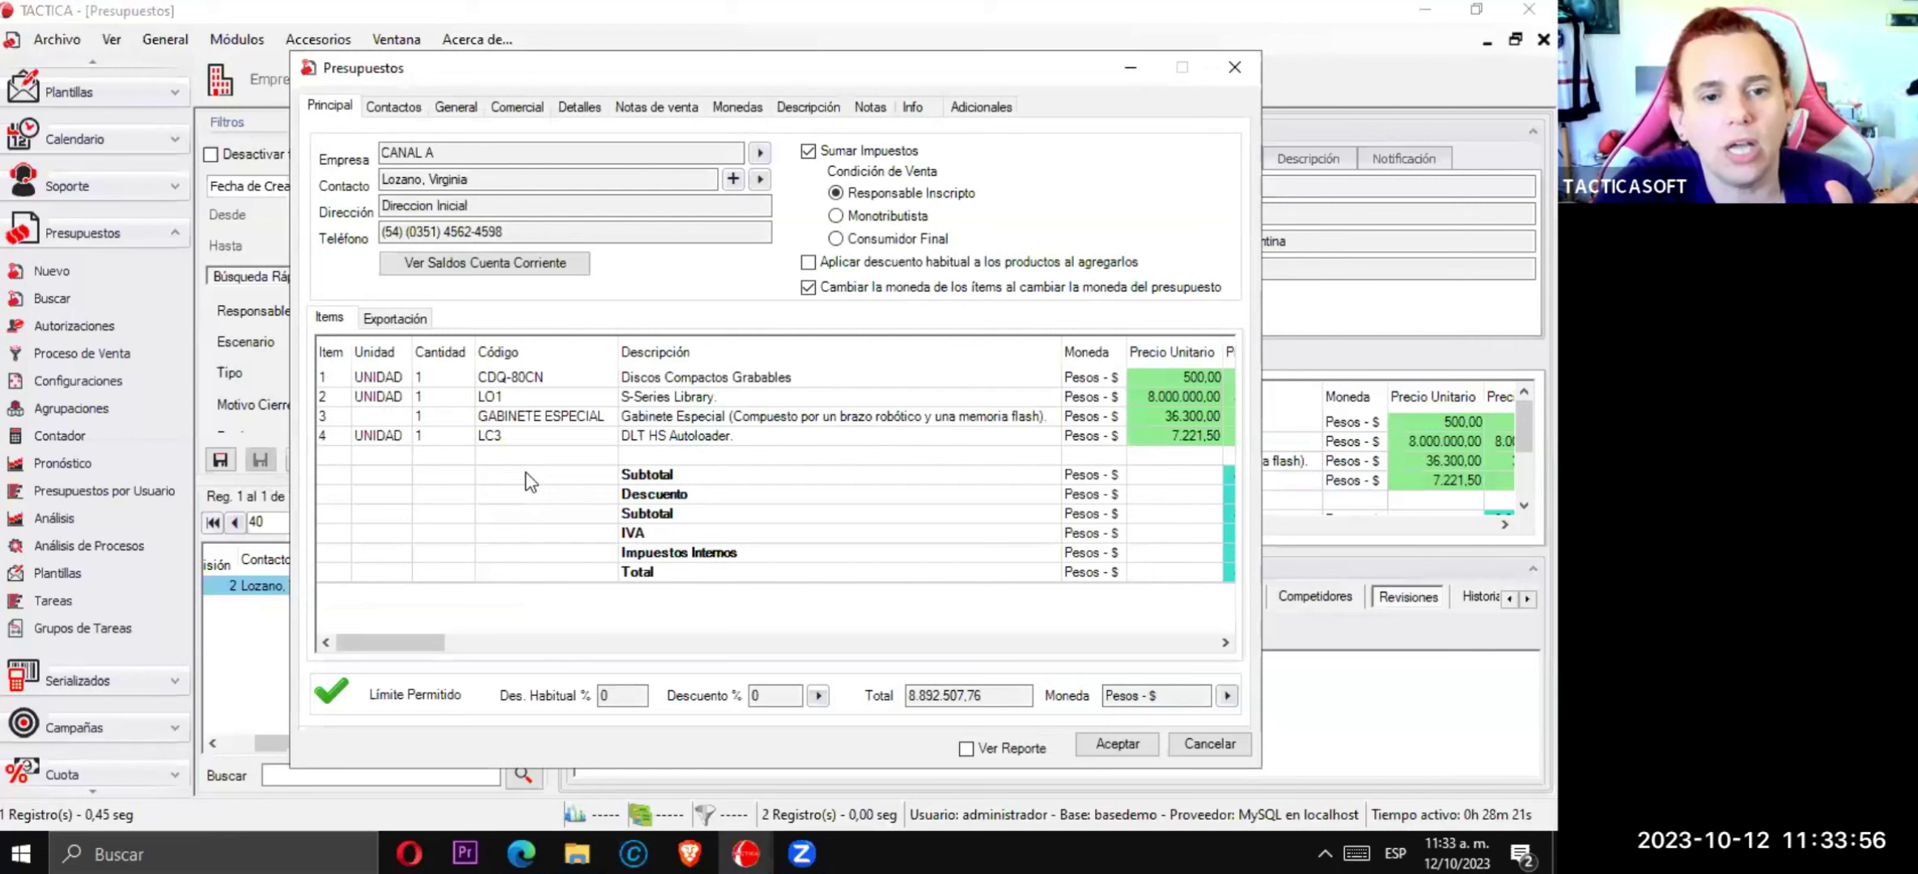
click(1107, 744)
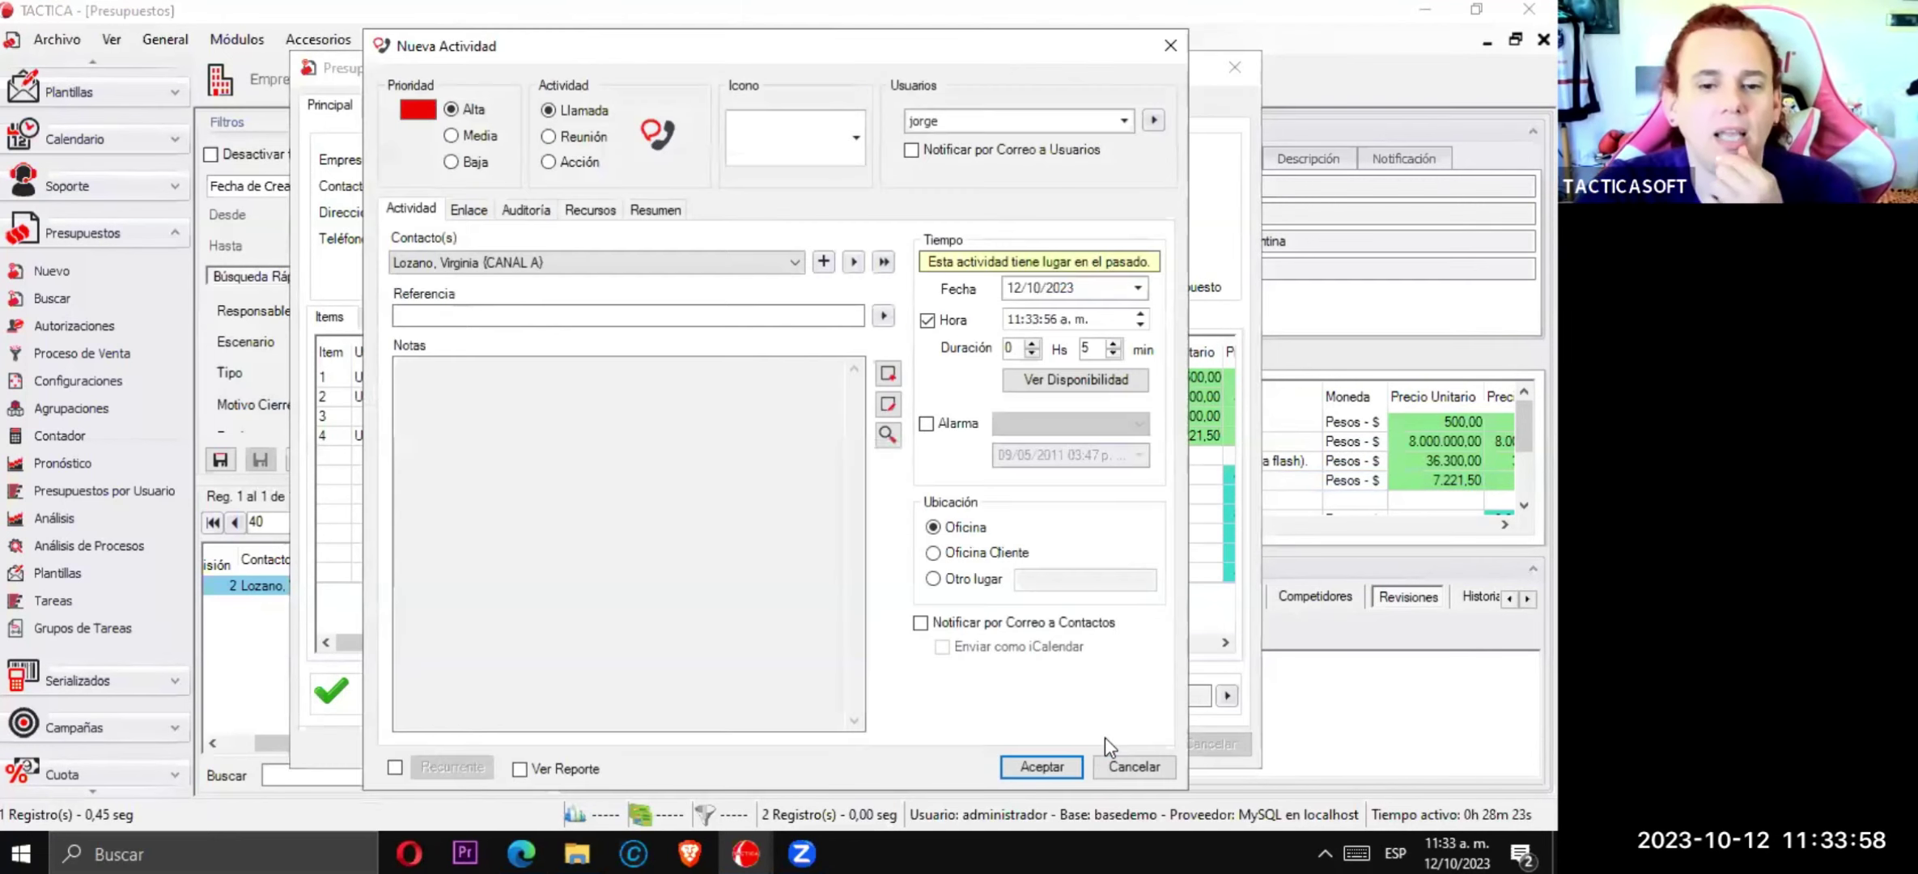
click(1116, 761)
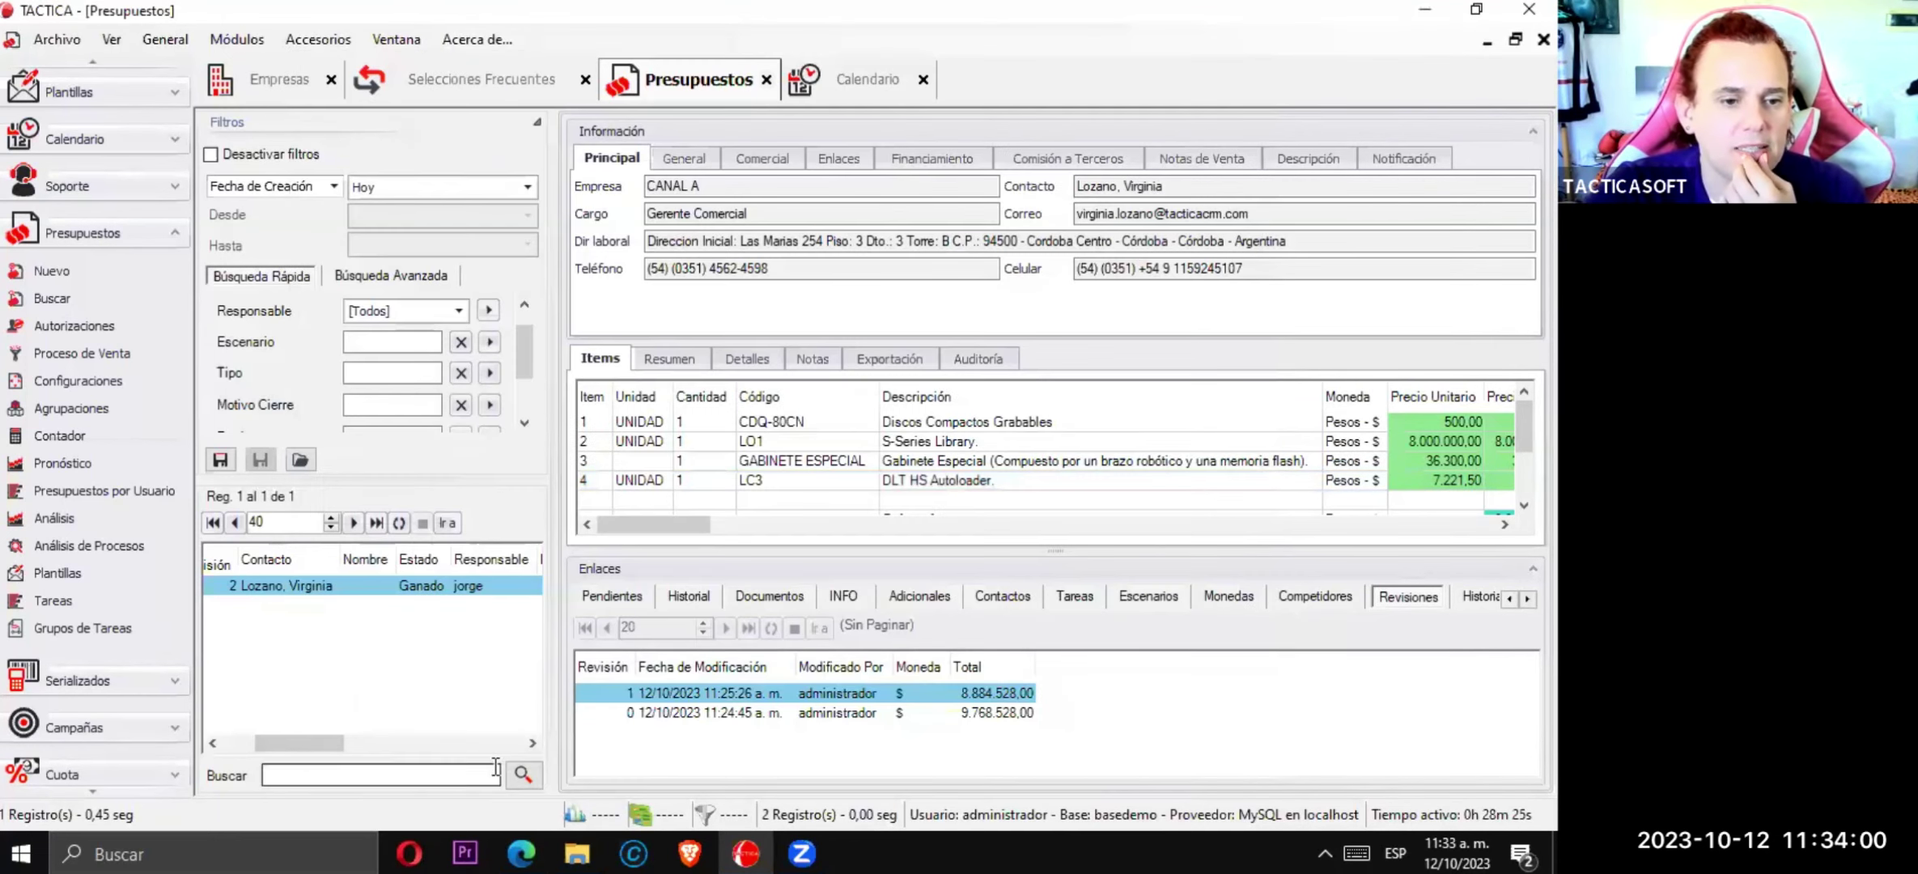
click(522, 774)
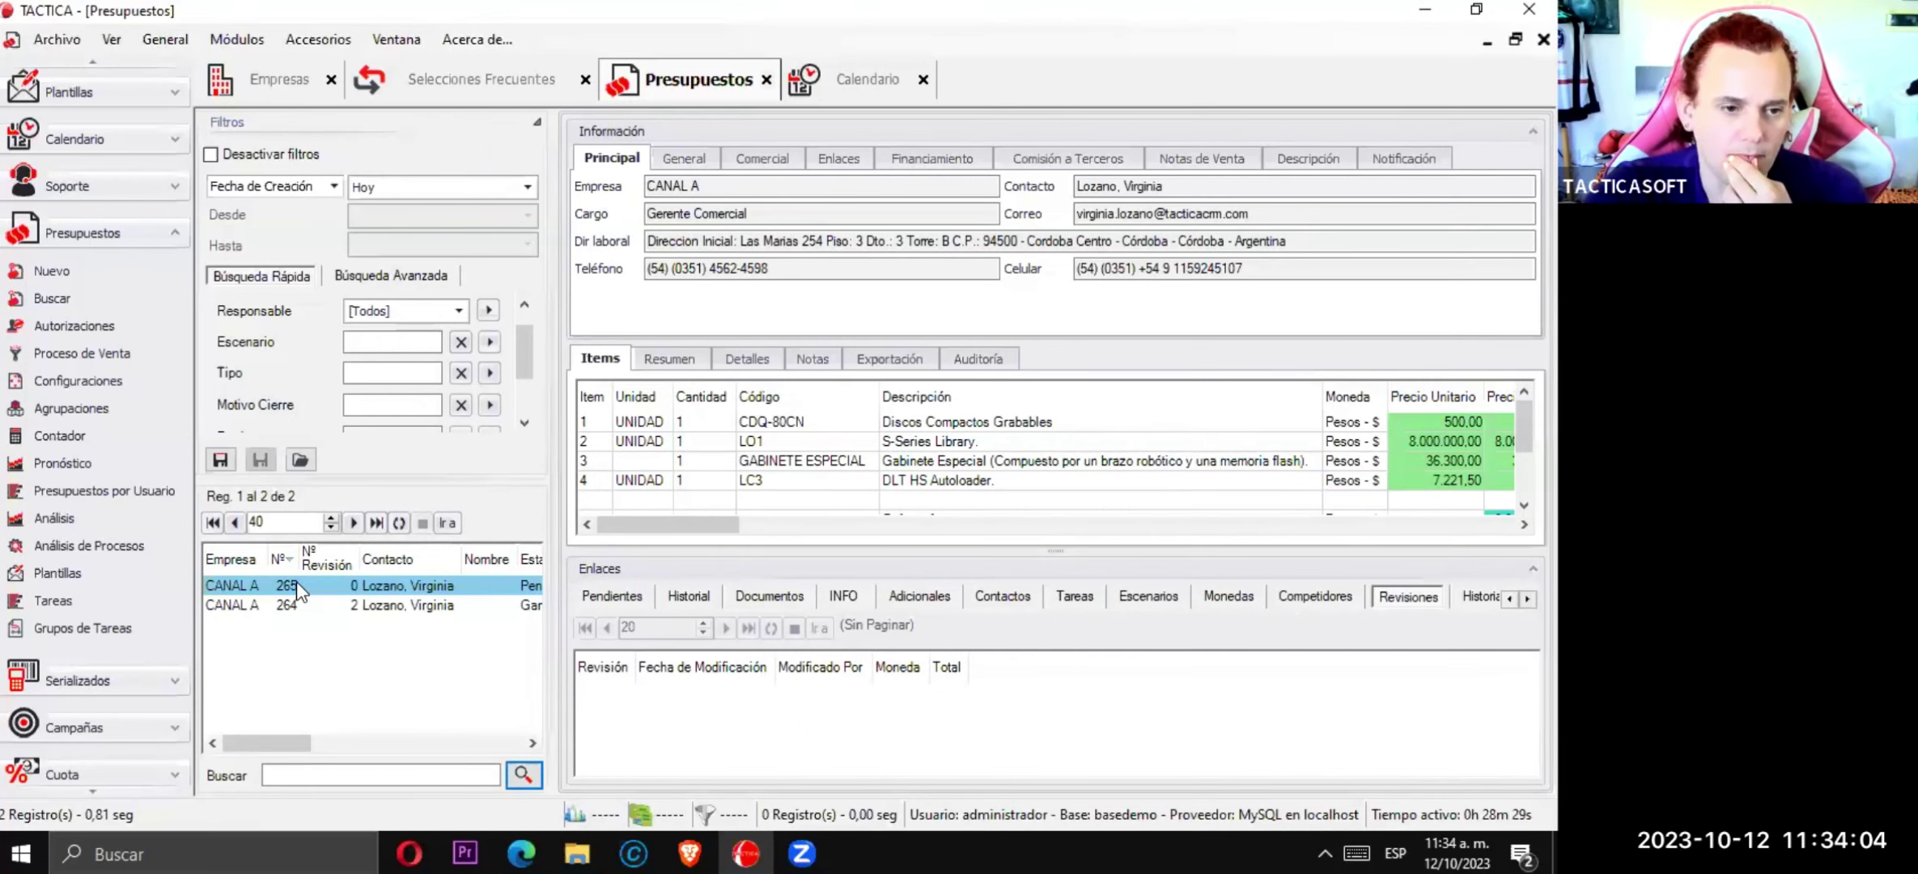
- Start closing the copied CANAL A quote and choose Indicar resultados to set each product's result
right_click(297, 581)
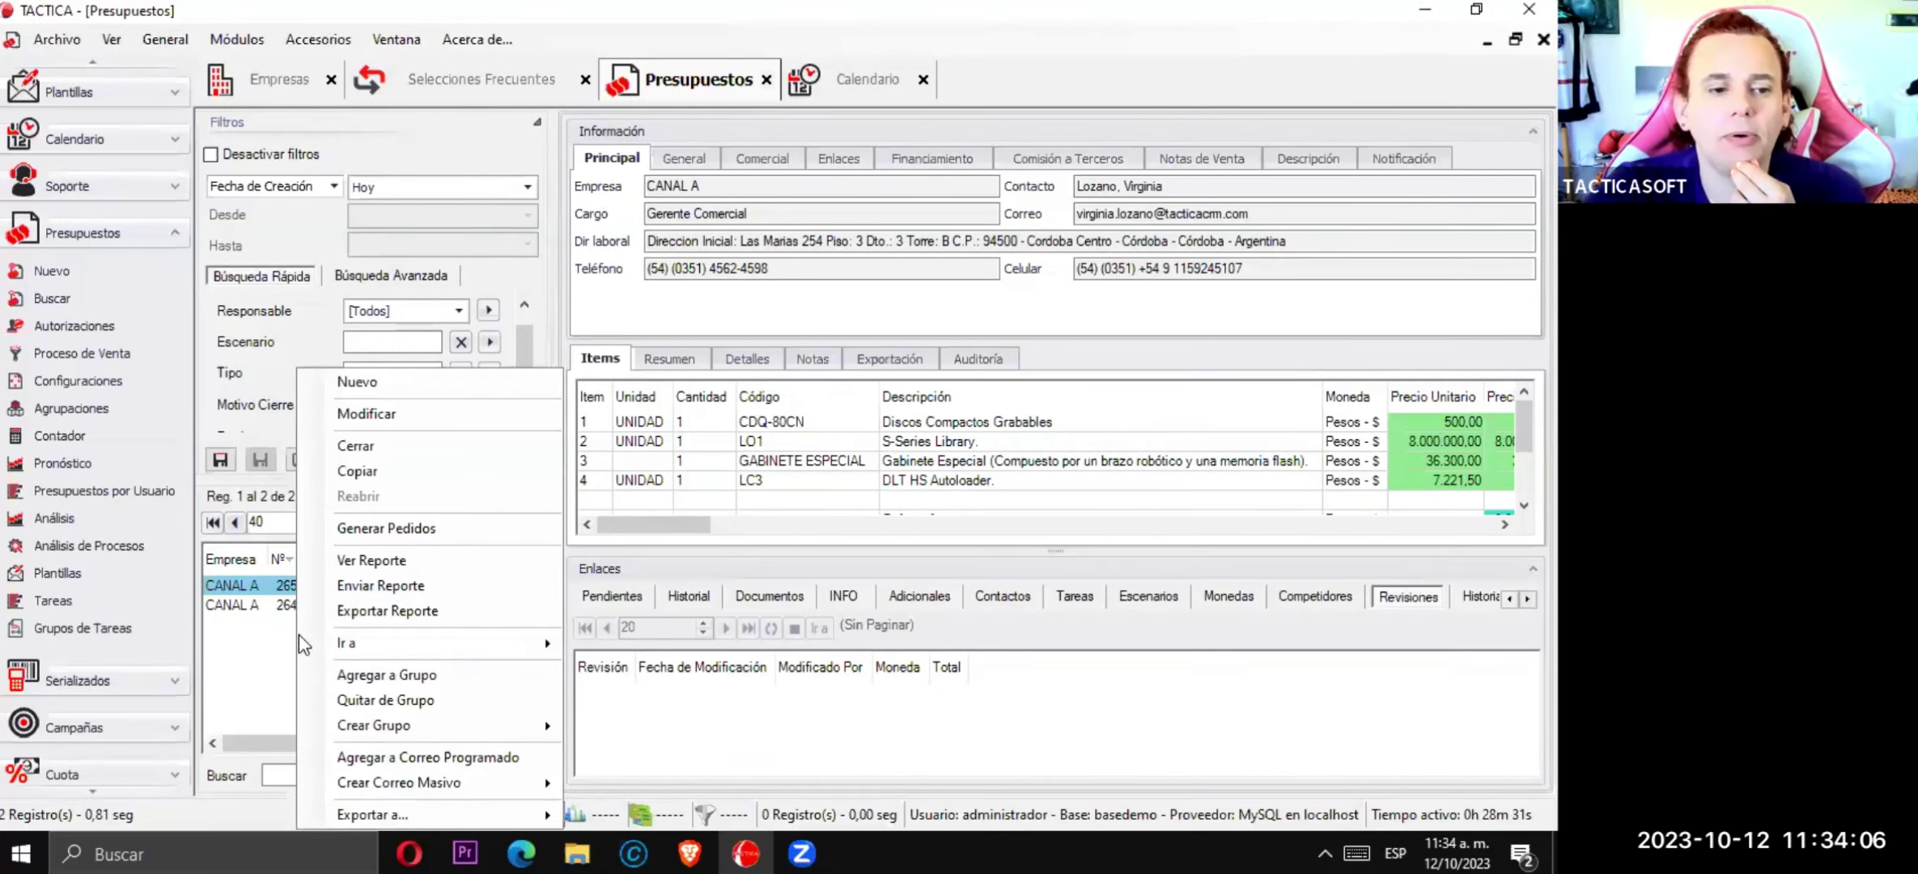
click(352, 603)
right_click(353, 585)
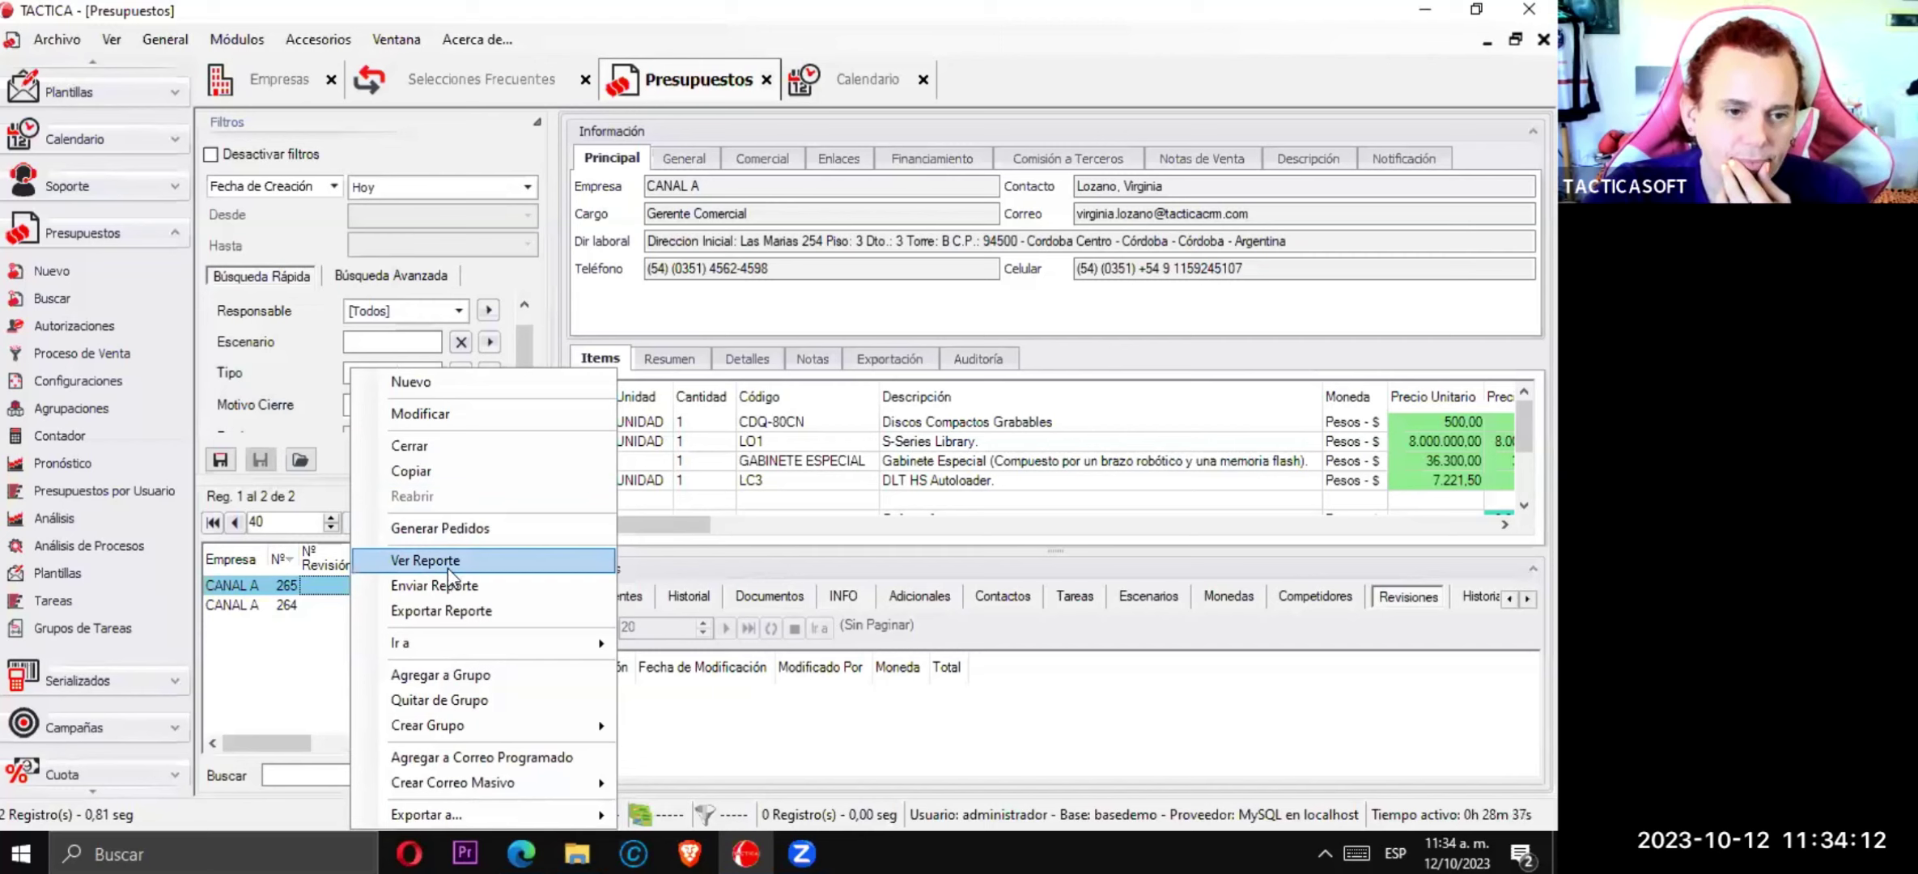
click(422, 448)
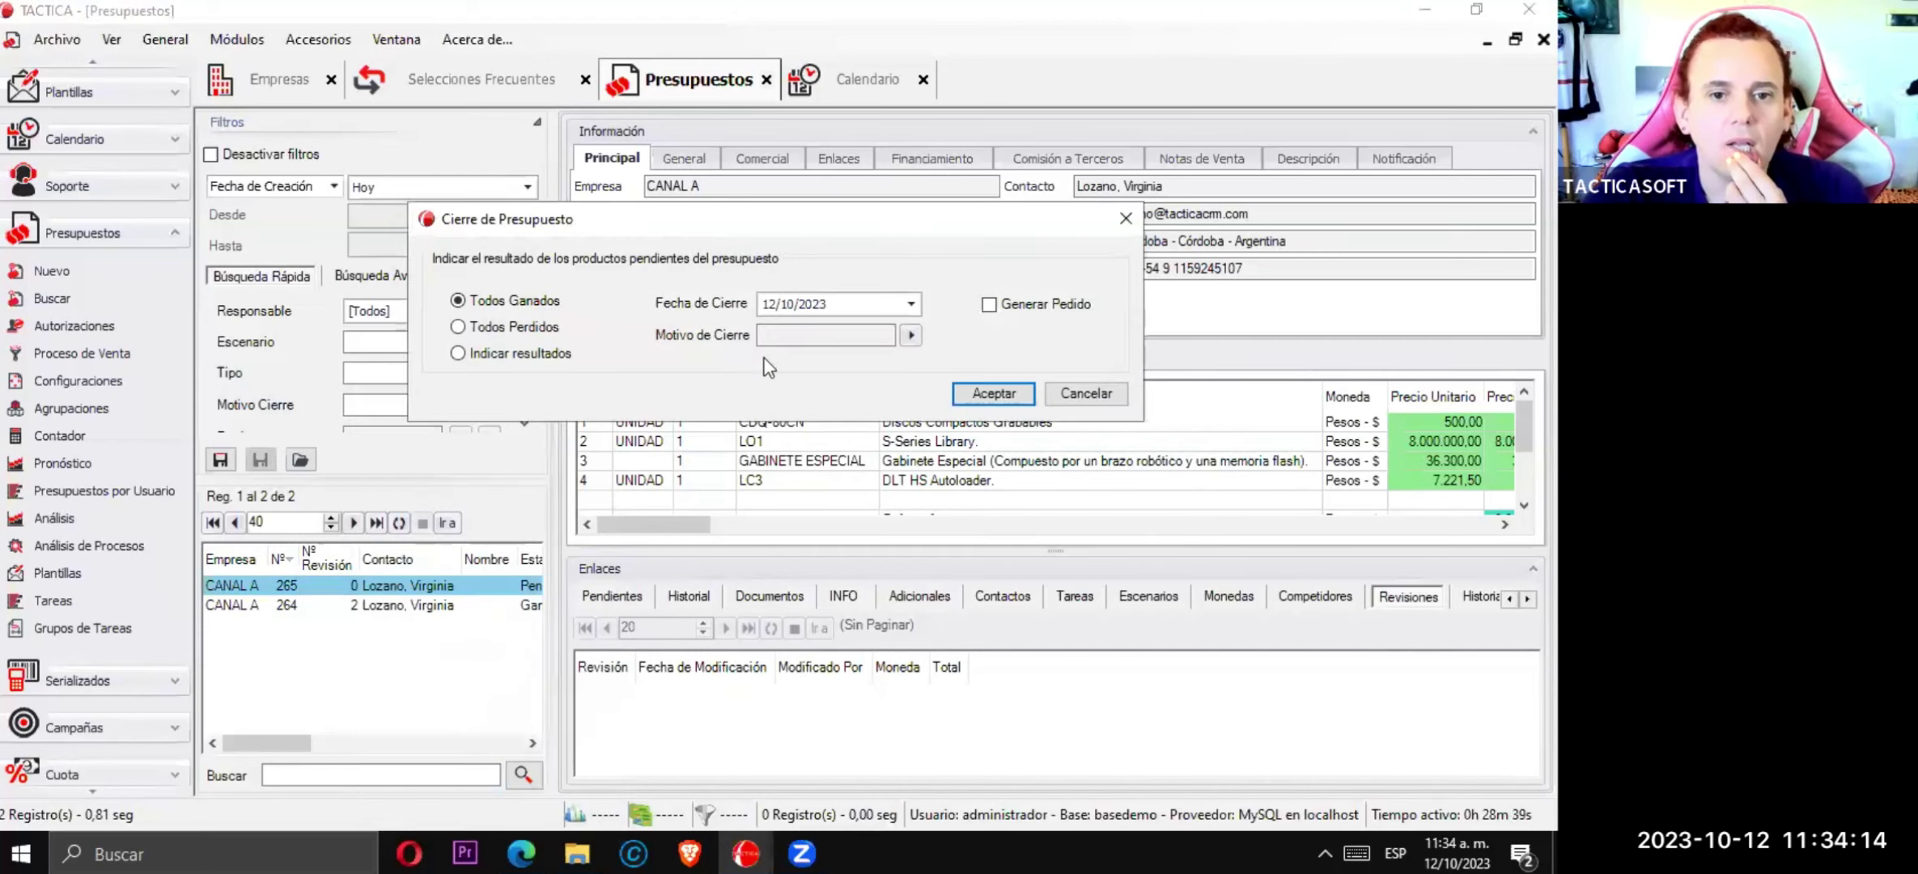
click(526, 353)
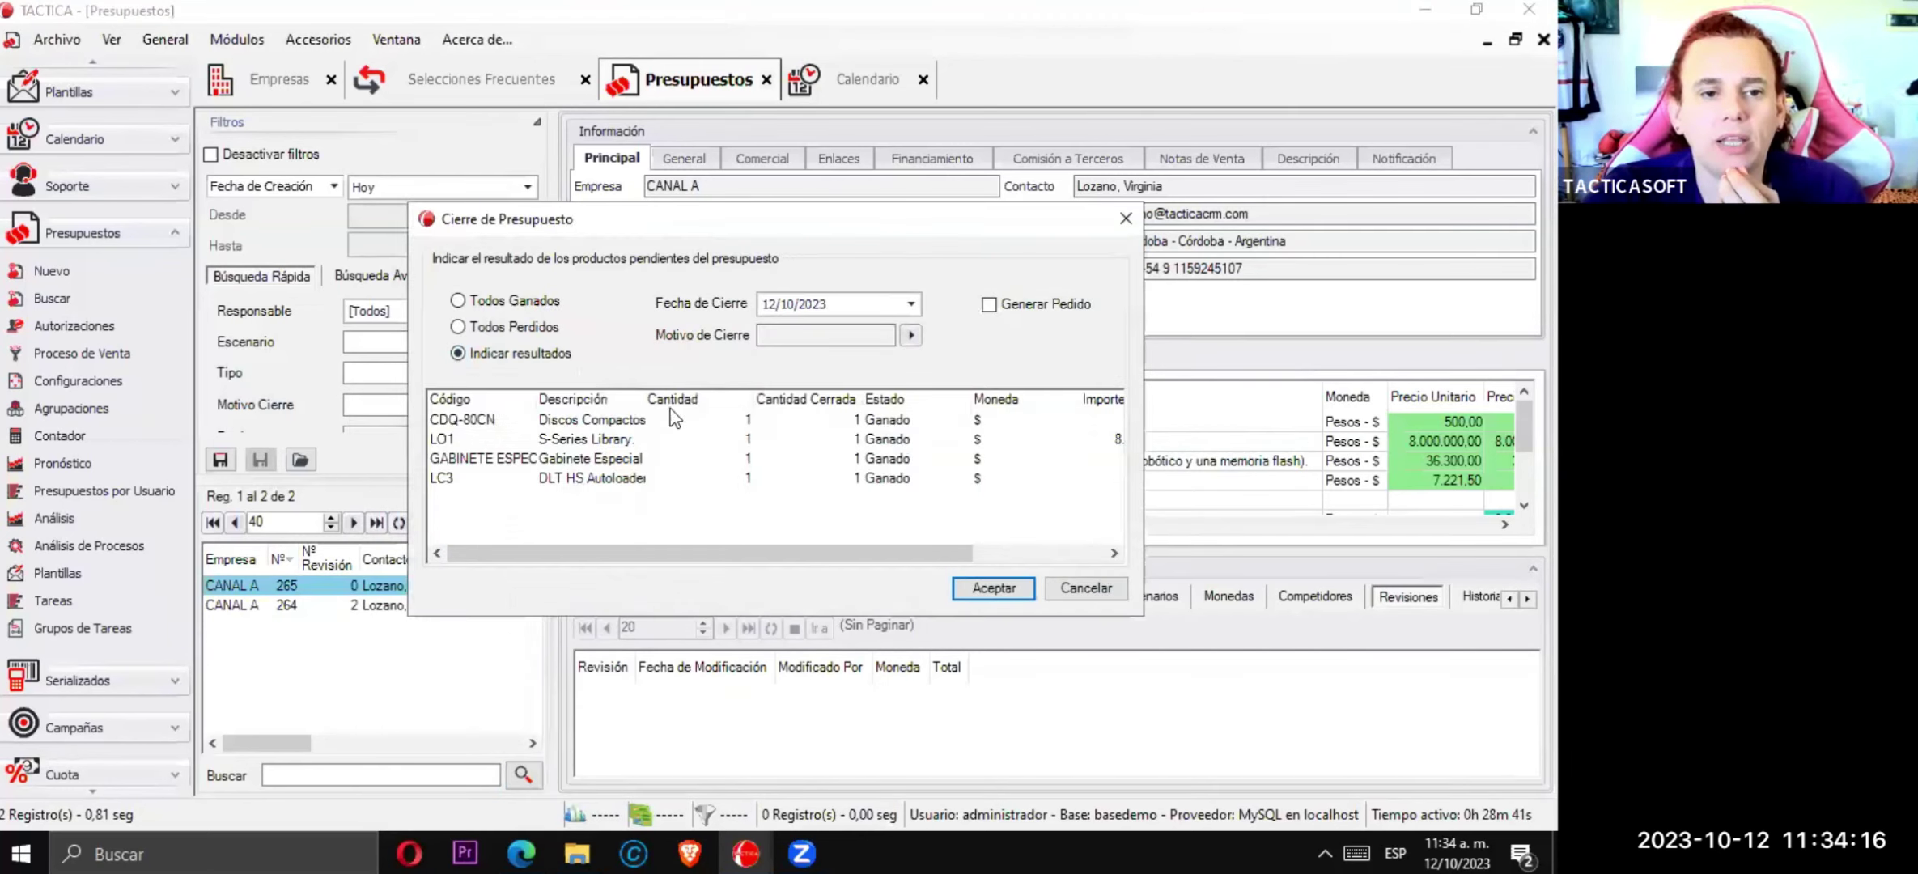
- Mark the S-Series Library (LO1) and GABINETE ESPECIAL items as Perdido in the quote closing
click(736, 421)
click(643, 420)
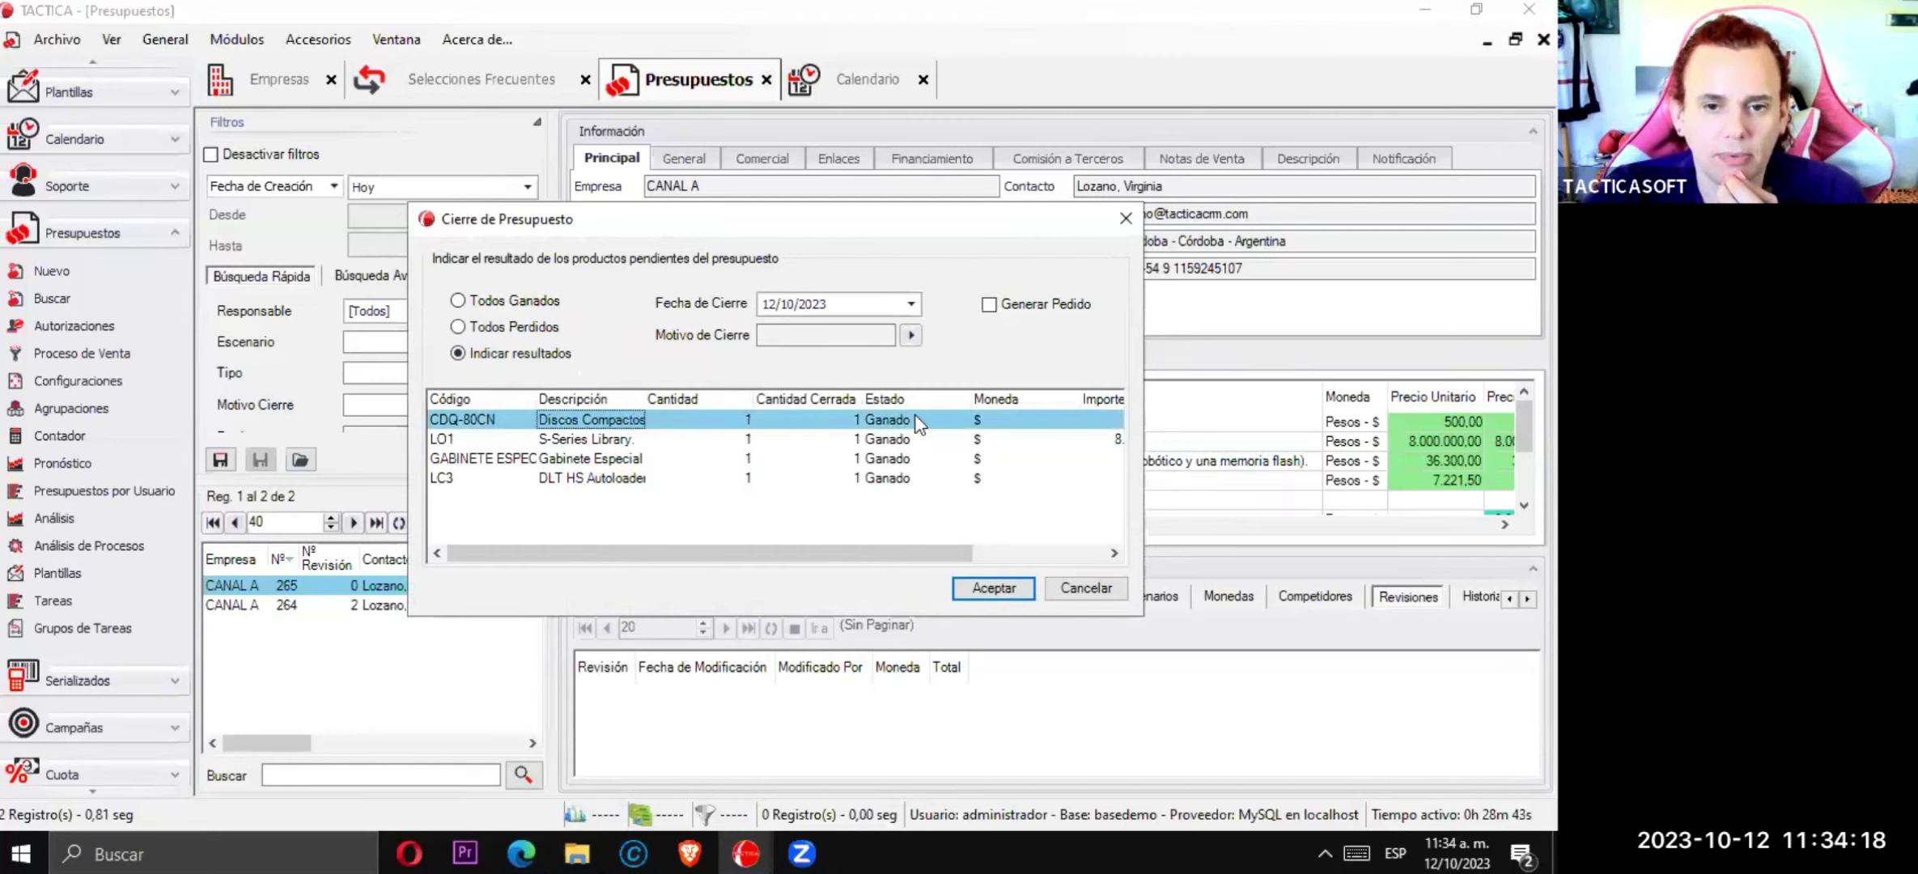
click(919, 421)
click(922, 439)
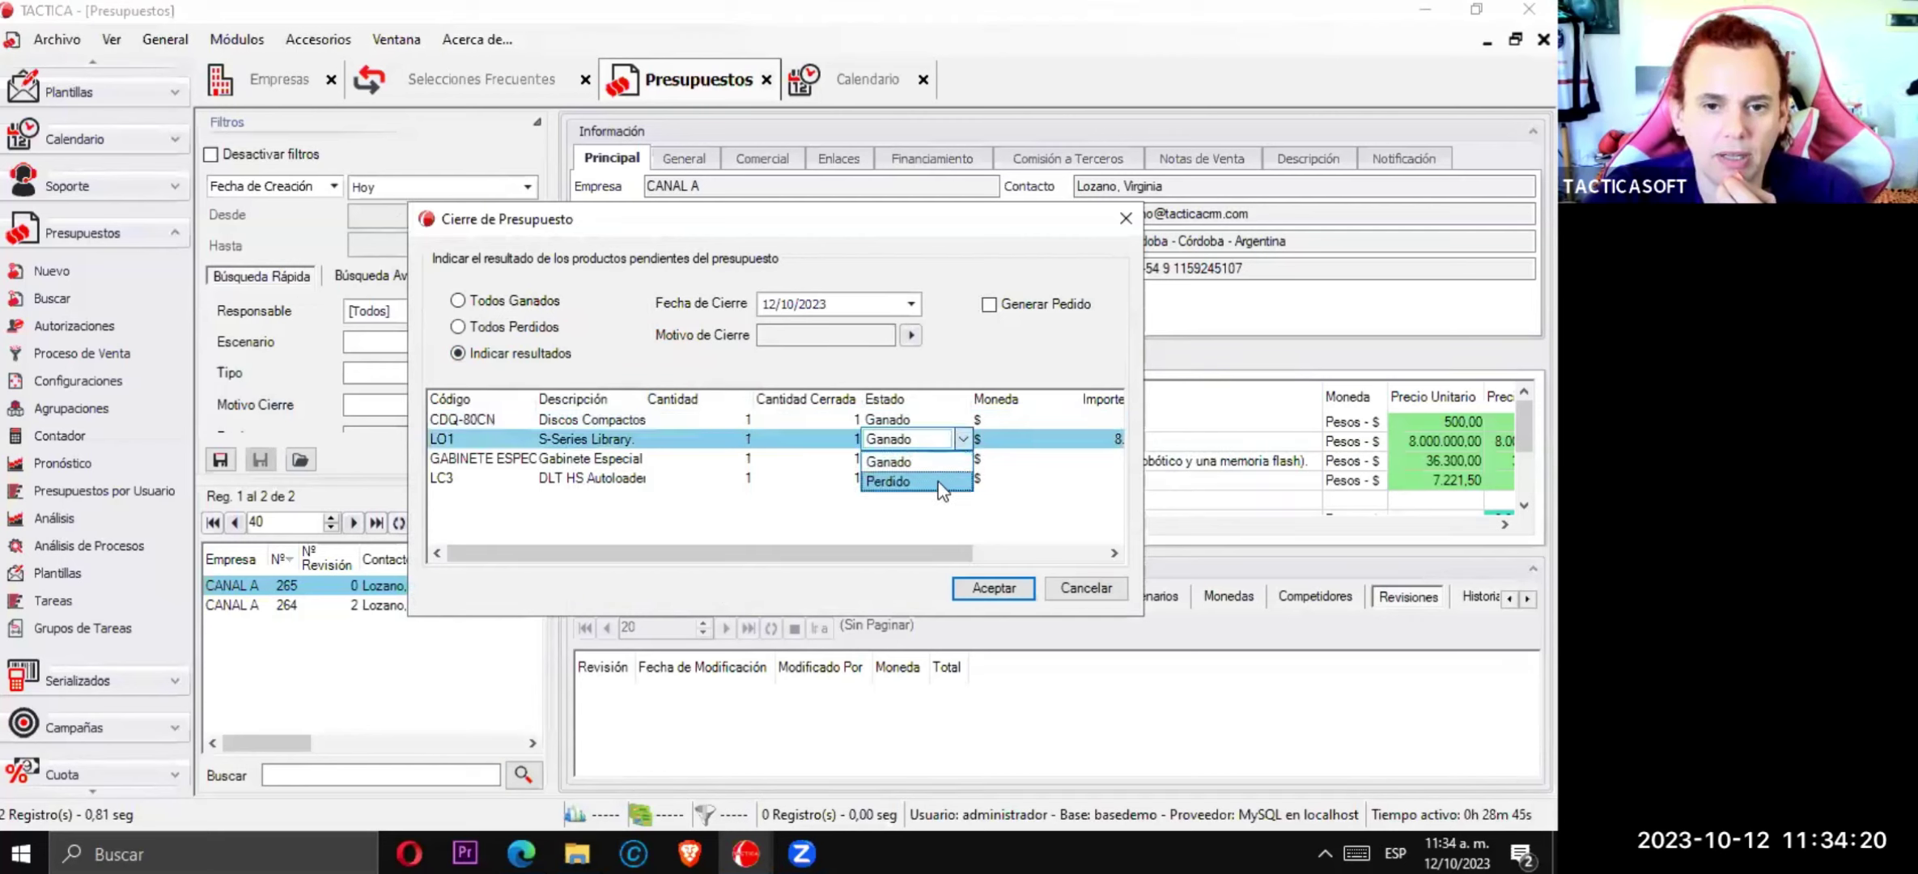
click(898, 480)
double_click(906, 458)
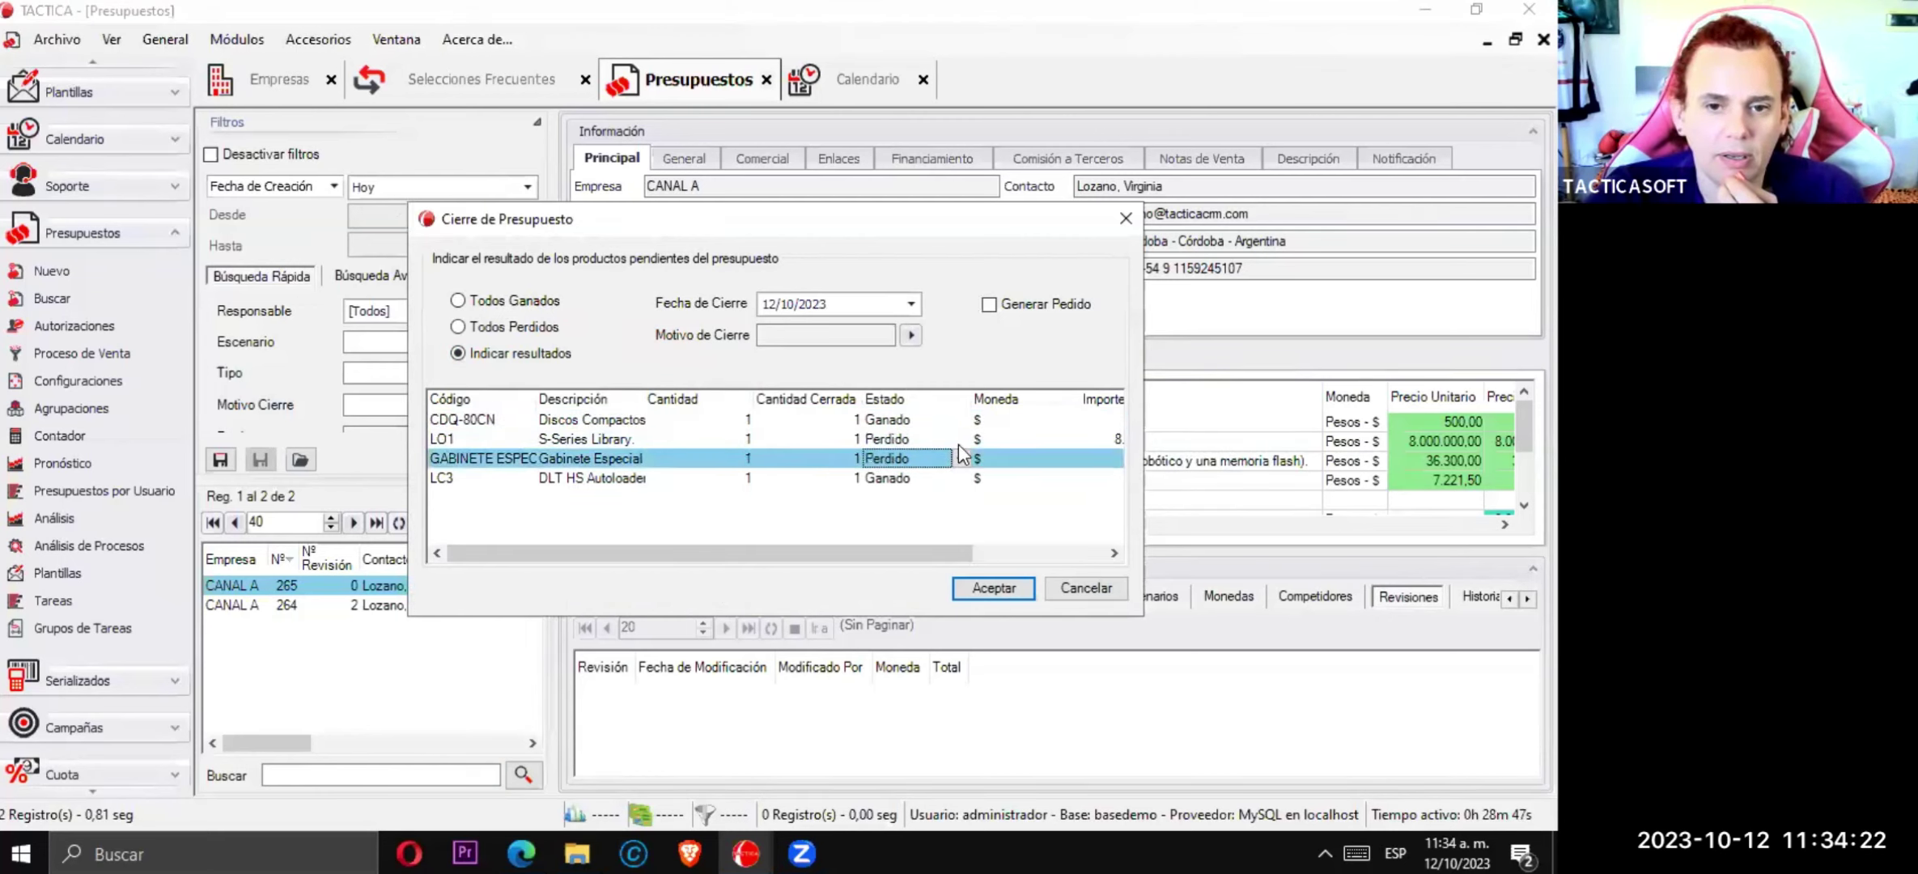
- Add the sample win closing reasons "djkshdjkhskj" and "sgdhjasgd" to the Motivo de Cierre Ganado list
click(910, 335)
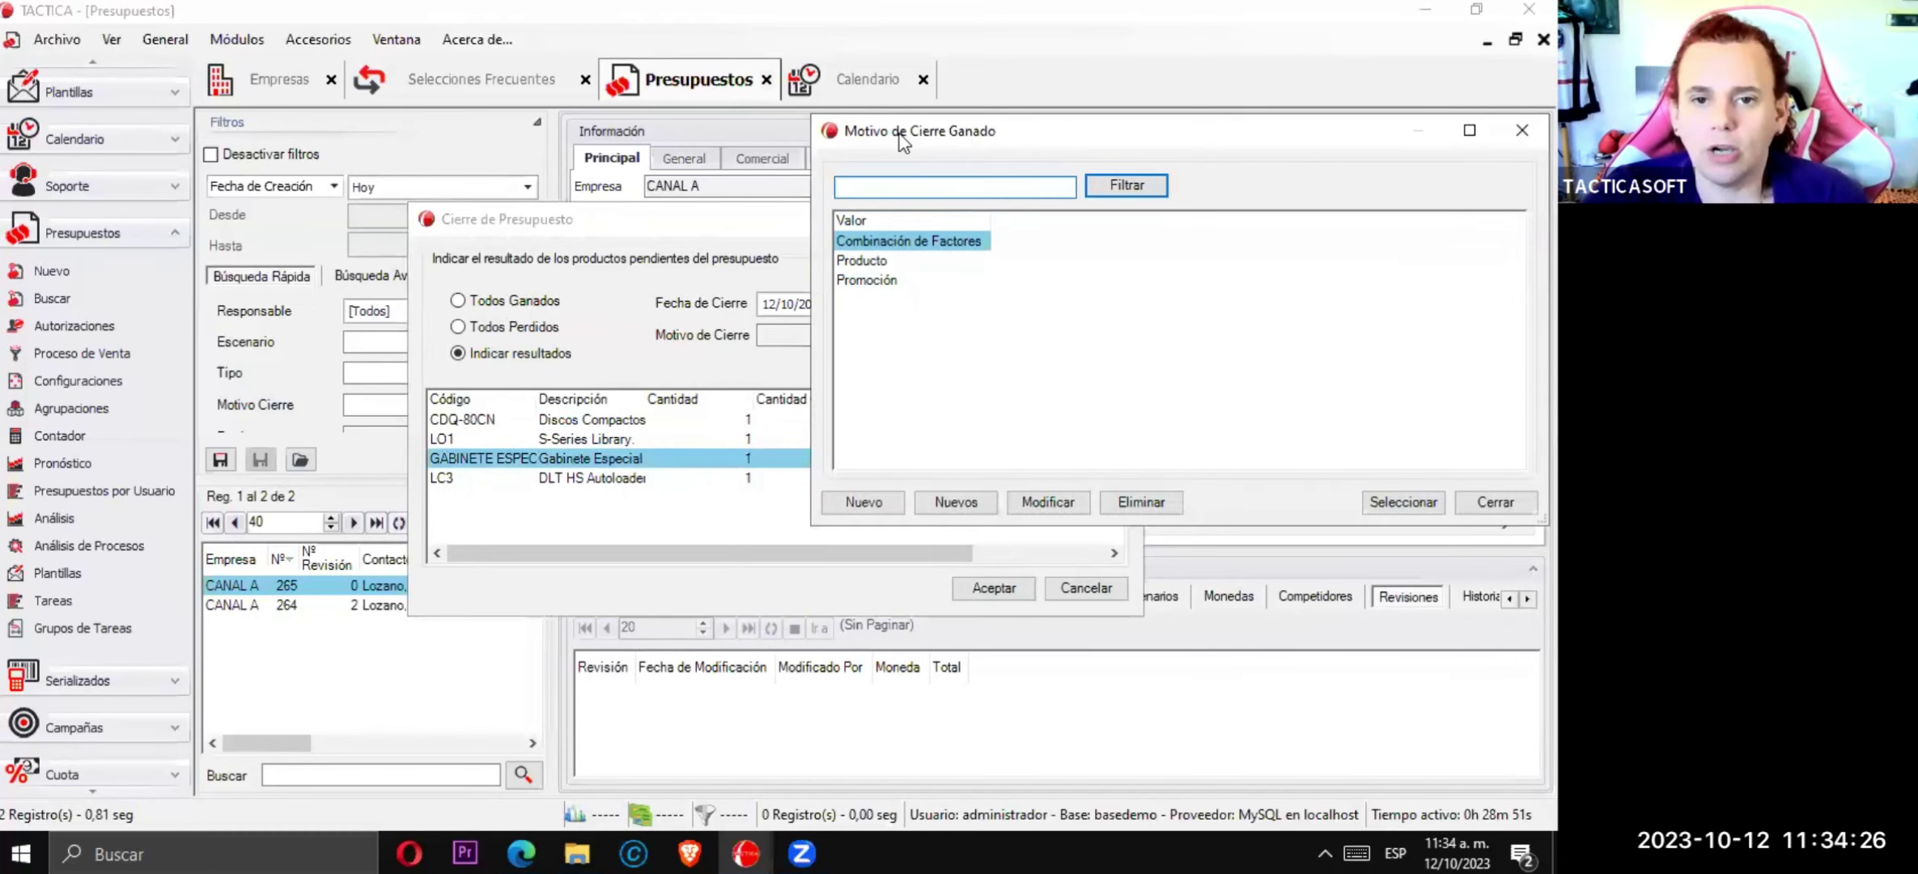
drag(911, 144, 749, 268)
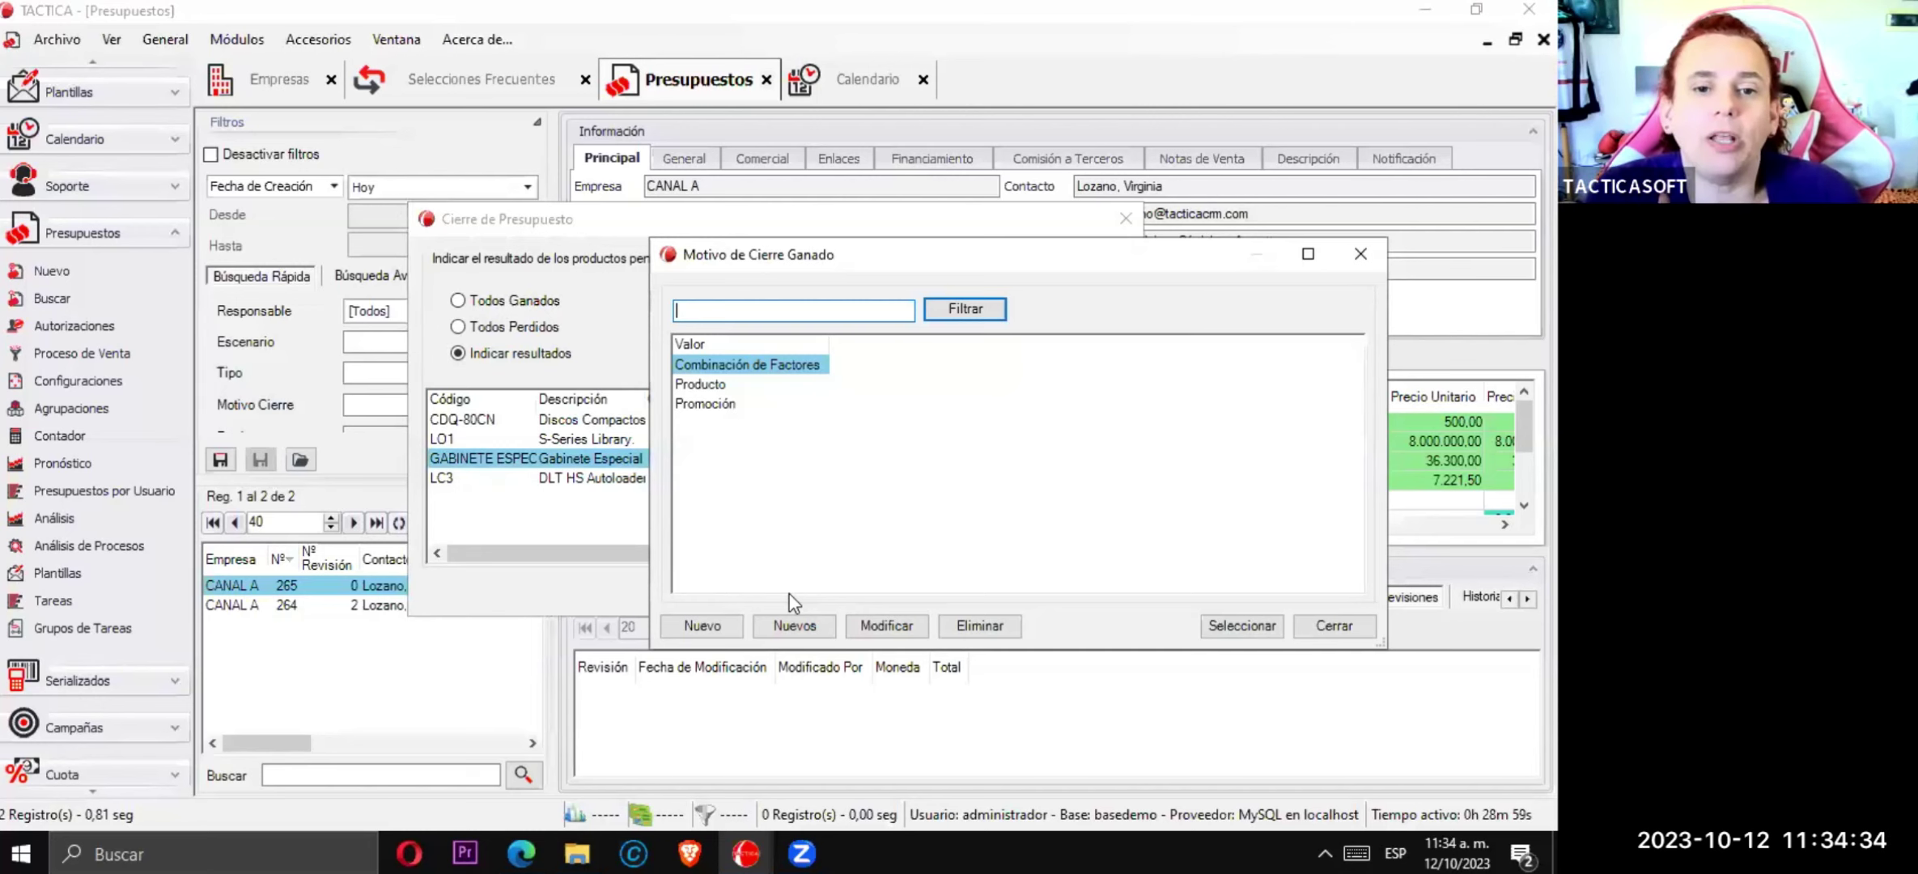
click(689, 627)
text(djkshdjkhskj)
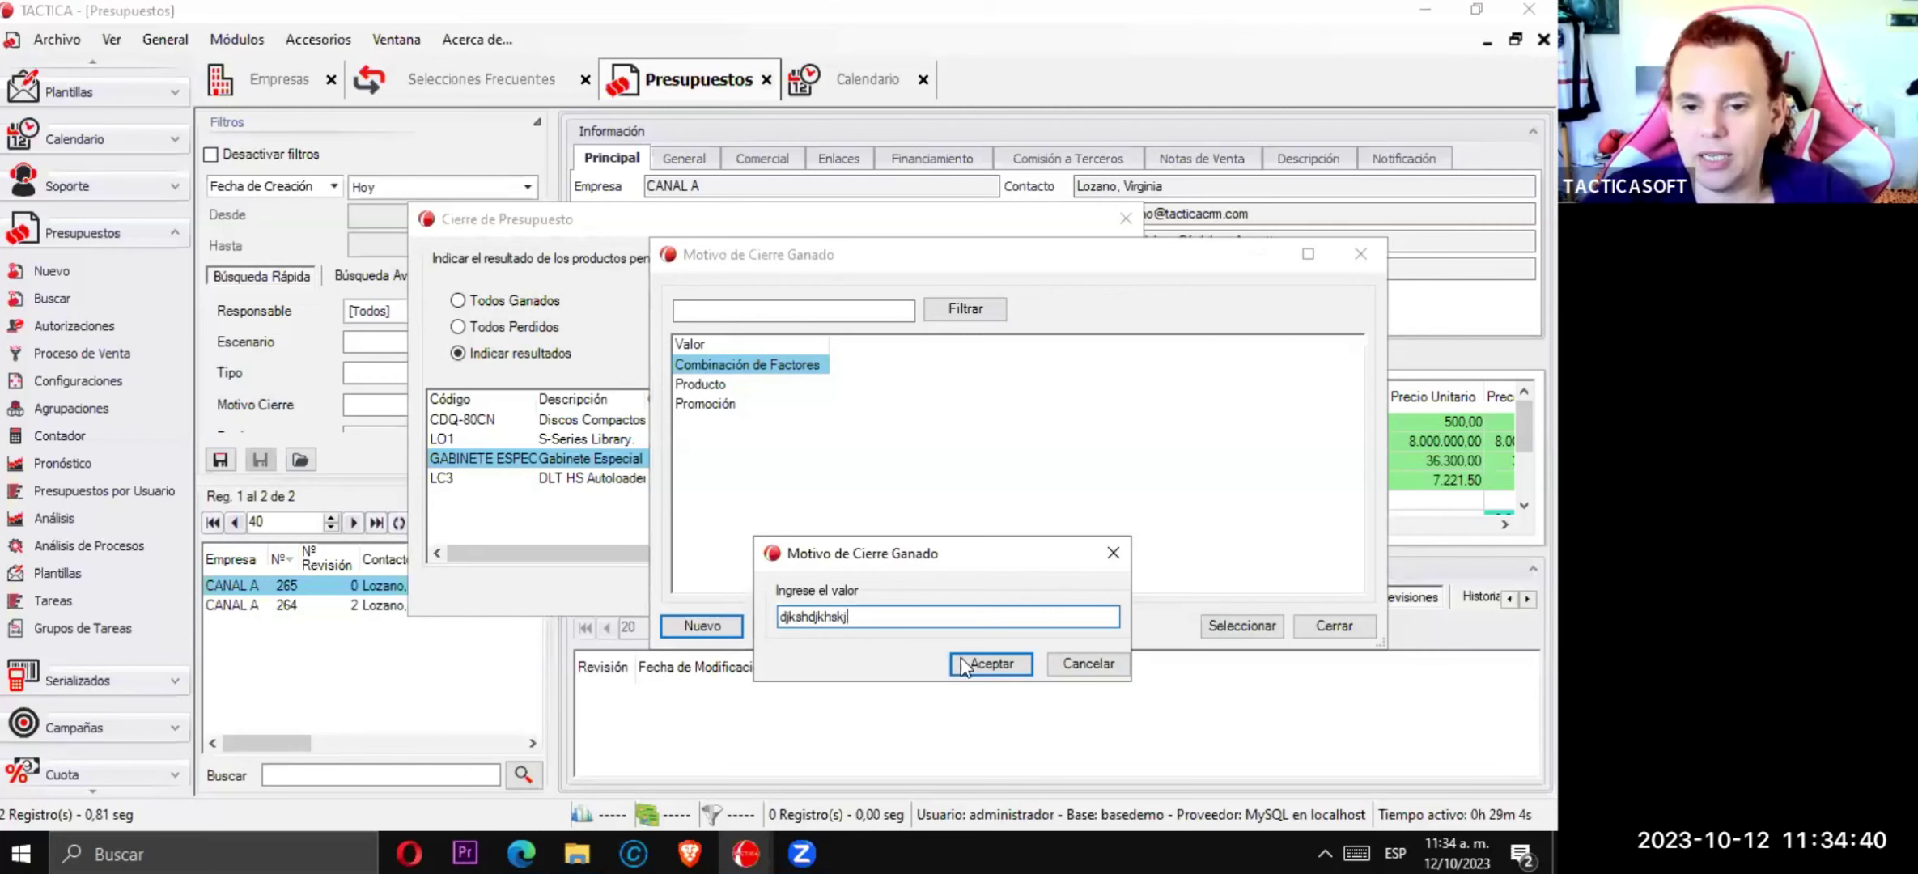
click(963, 660)
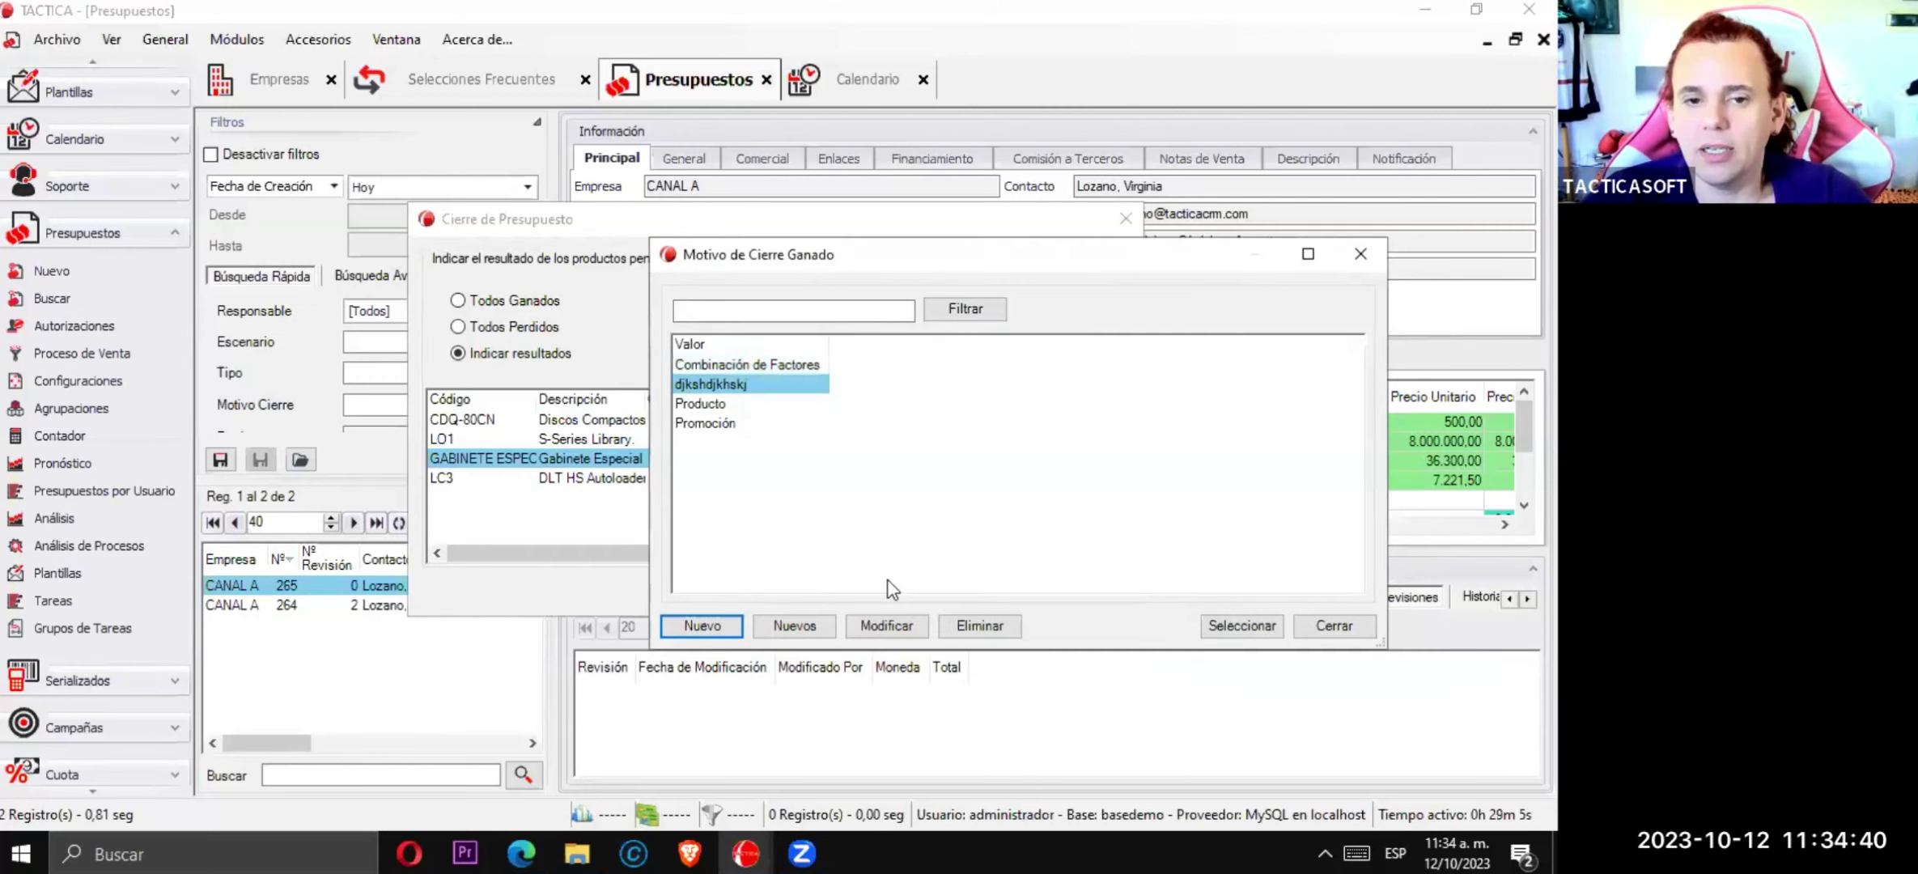
click(721, 635)
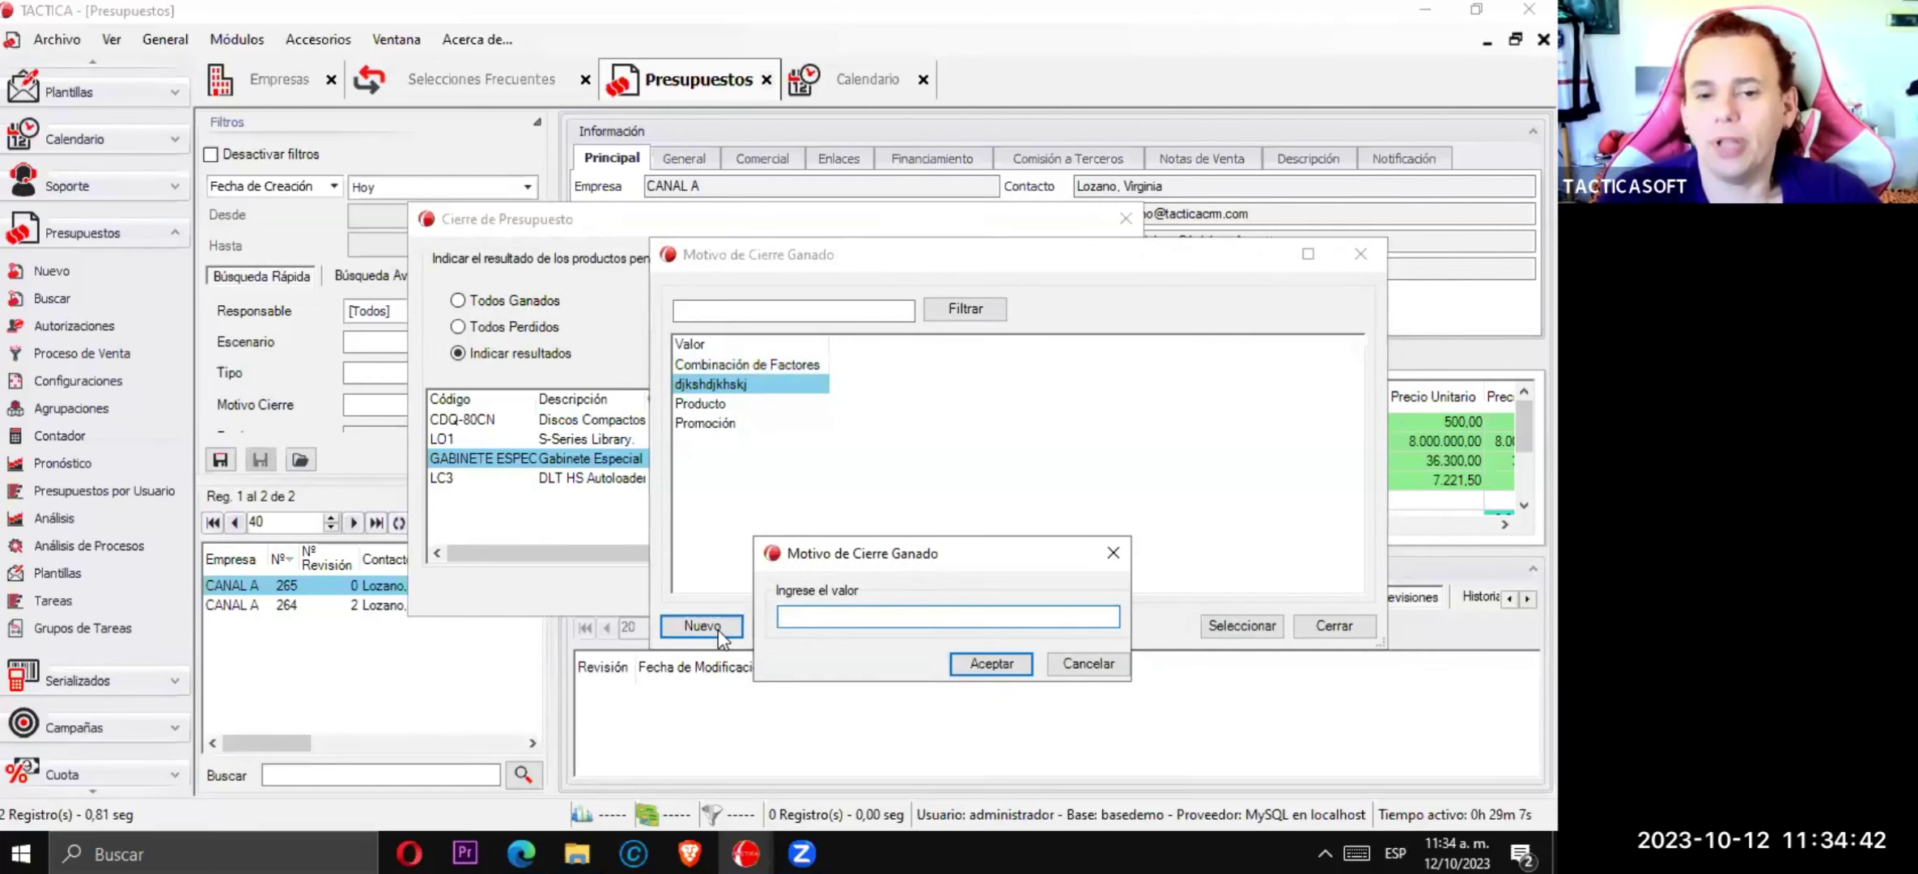
text(sgdhjasgd)
key(Return)
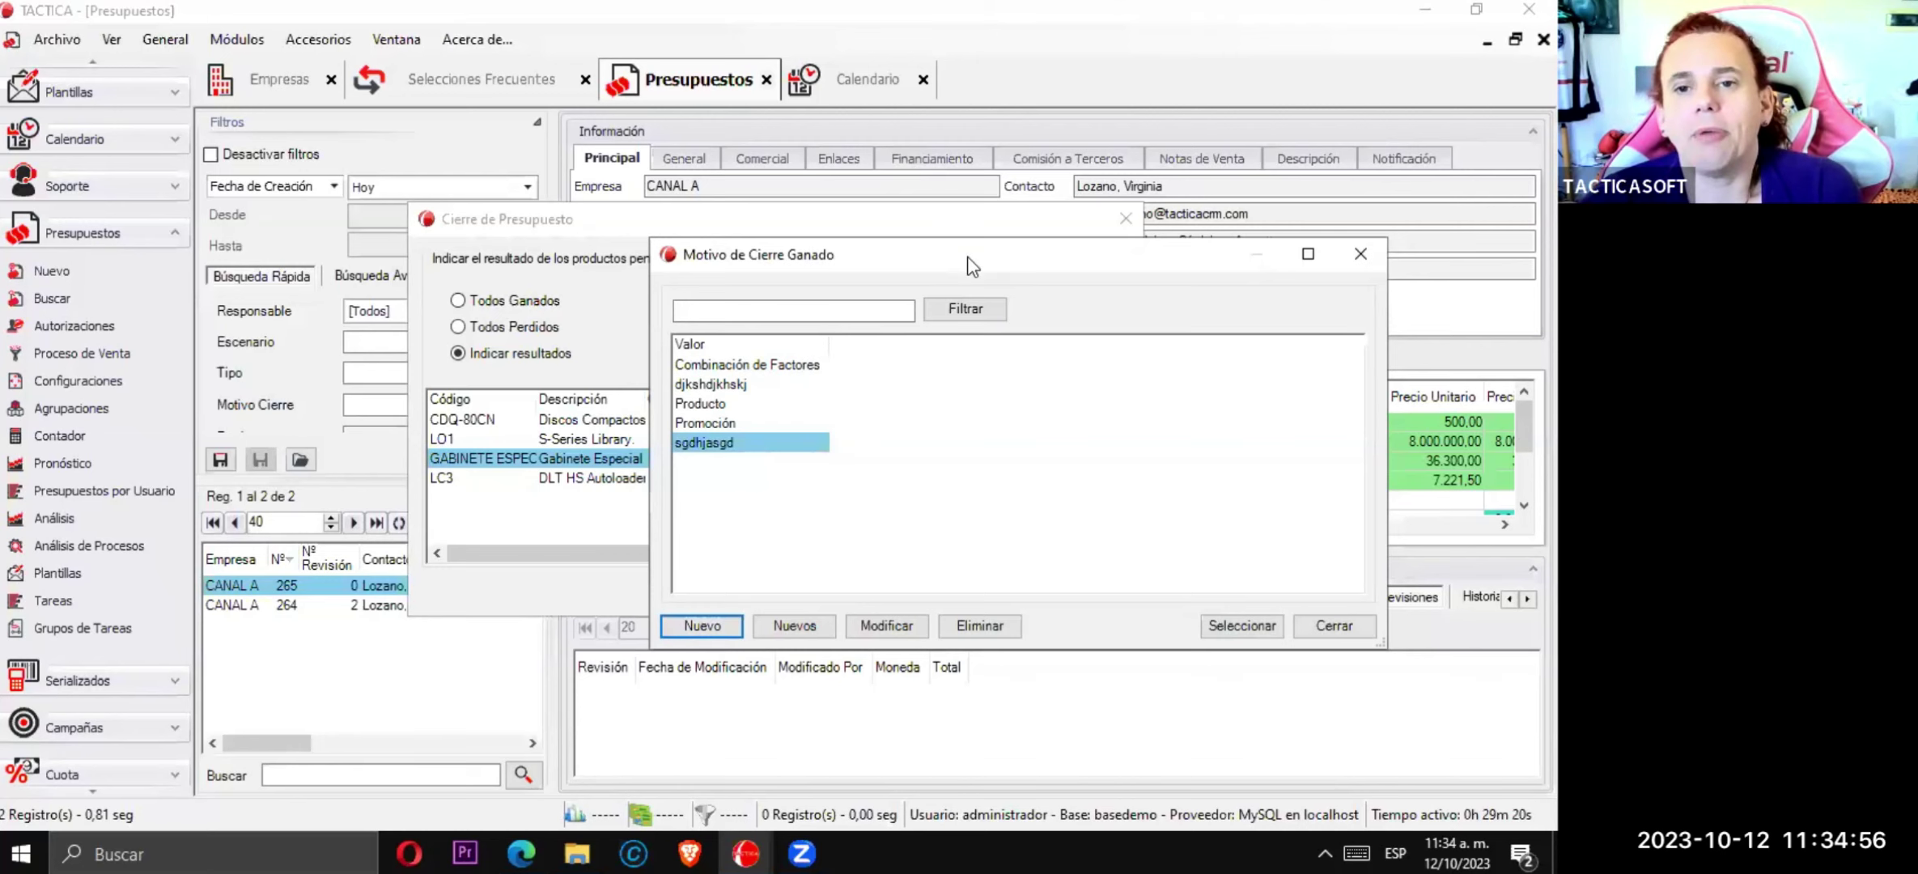
double_click(708, 274)
click(1088, 271)
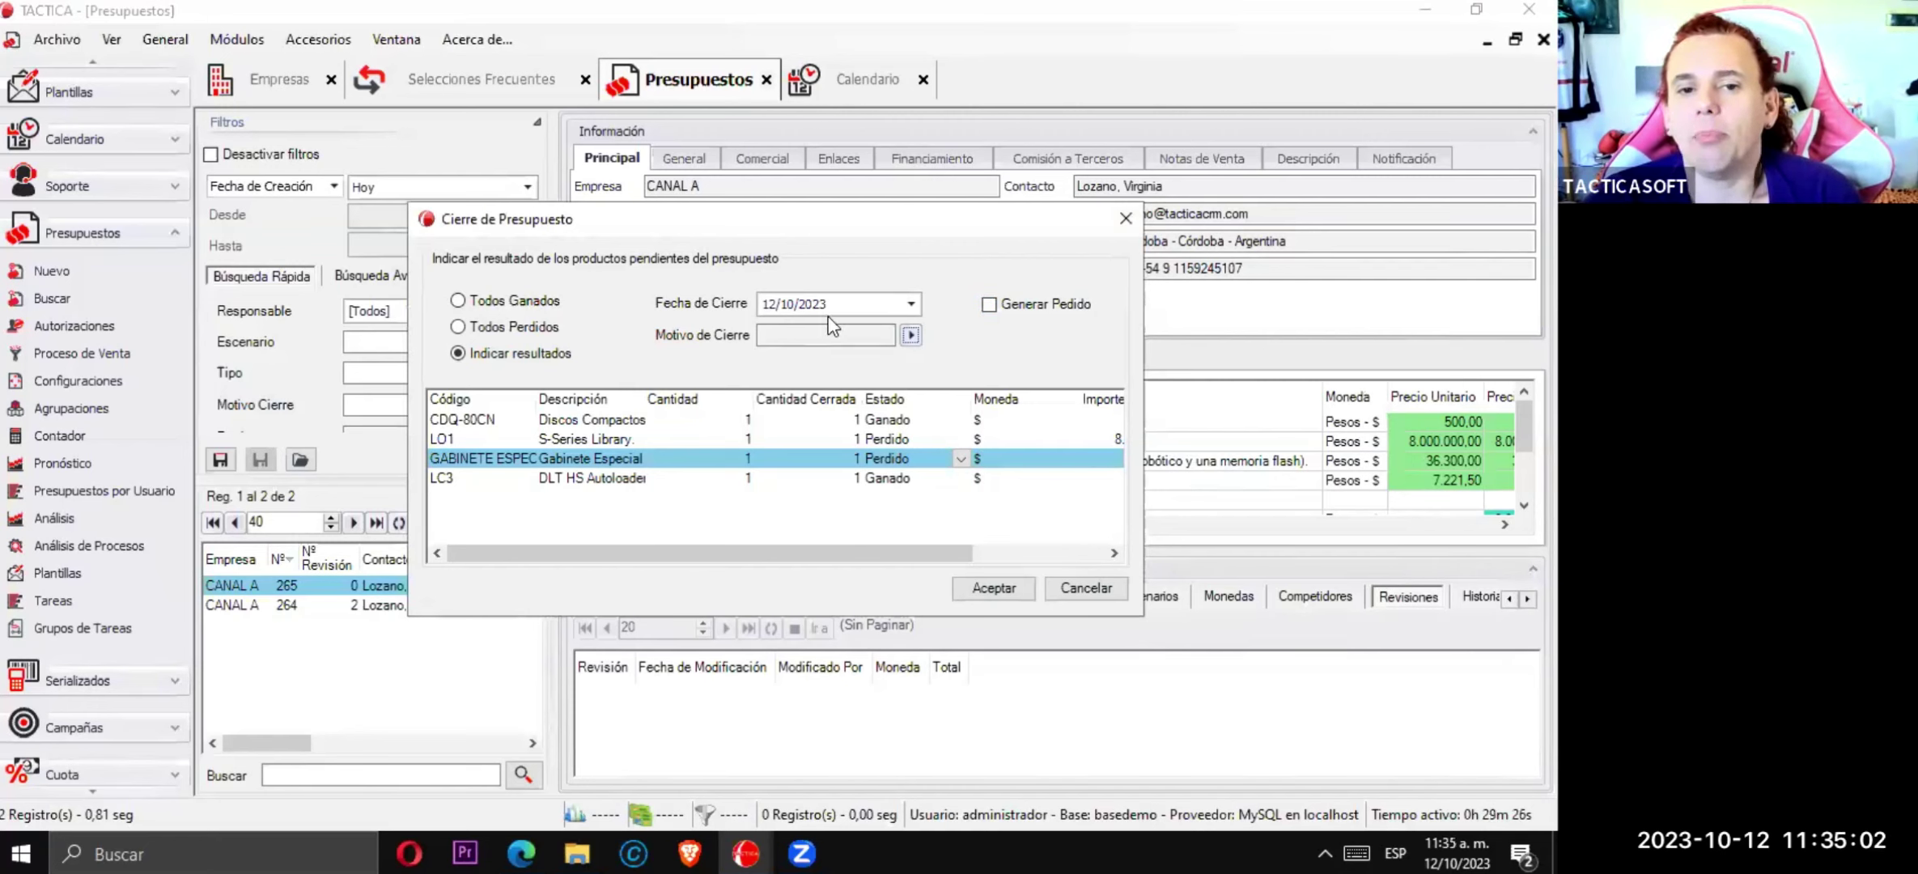
- Set the closing reason to Combinación de Factores and confirm the quote closing
click(910, 335)
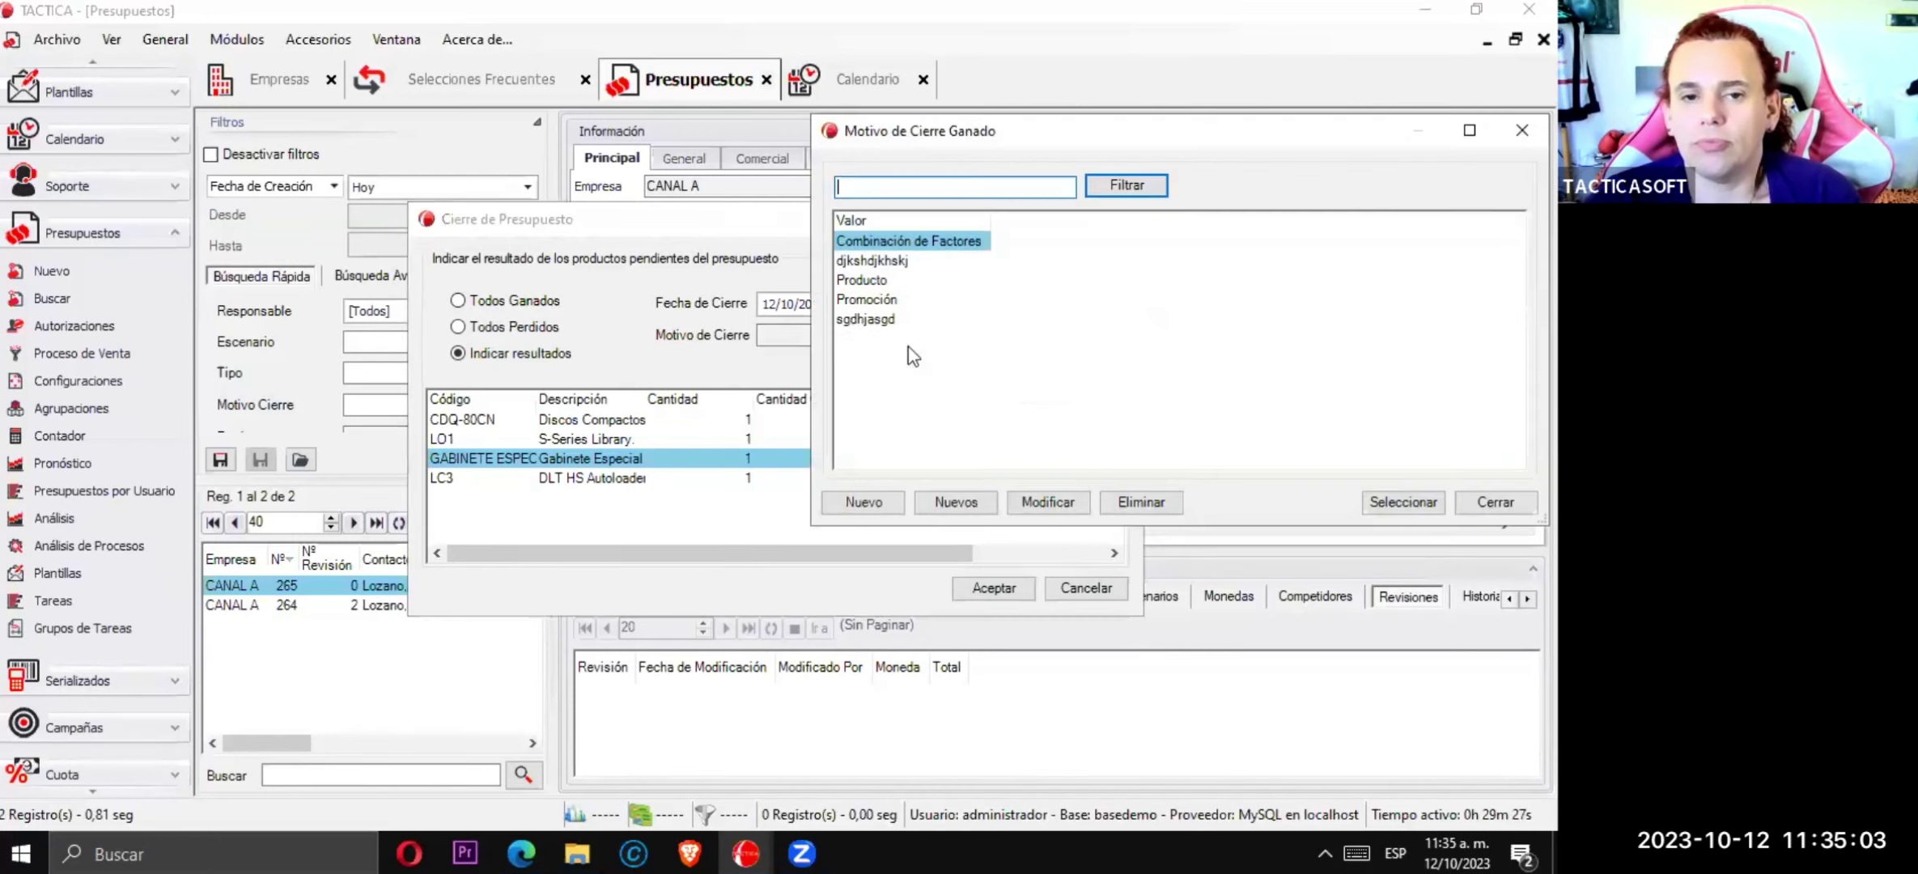
double_click(904, 243)
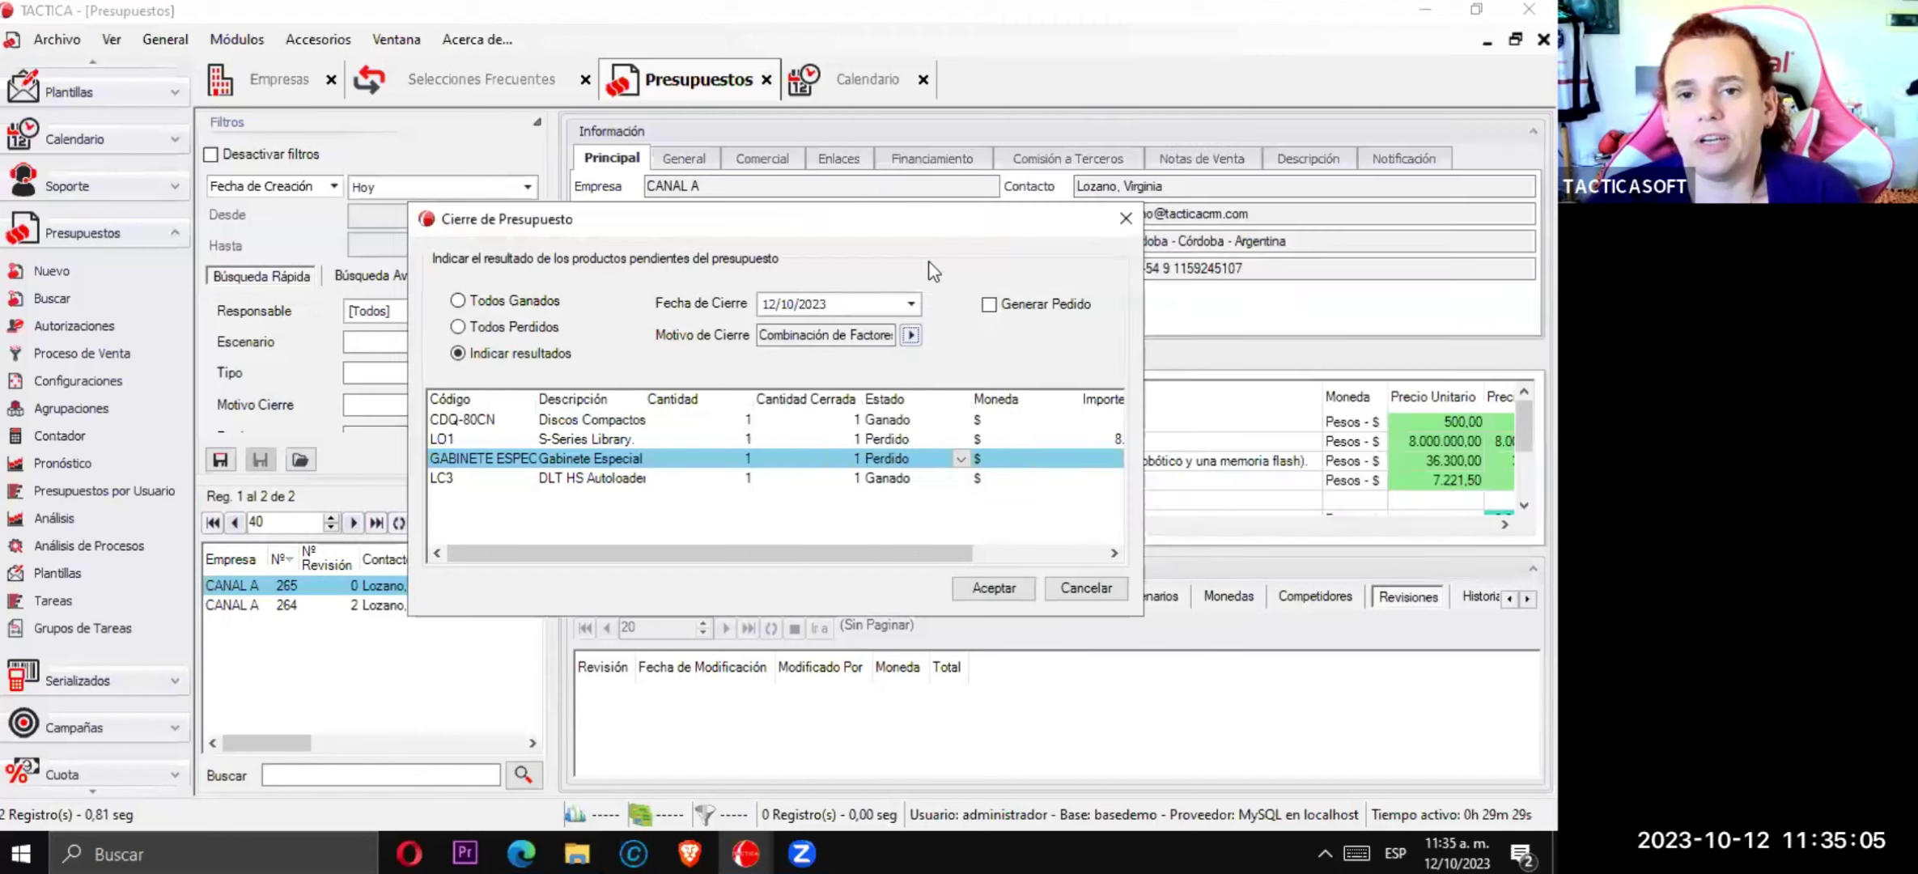
click(978, 584)
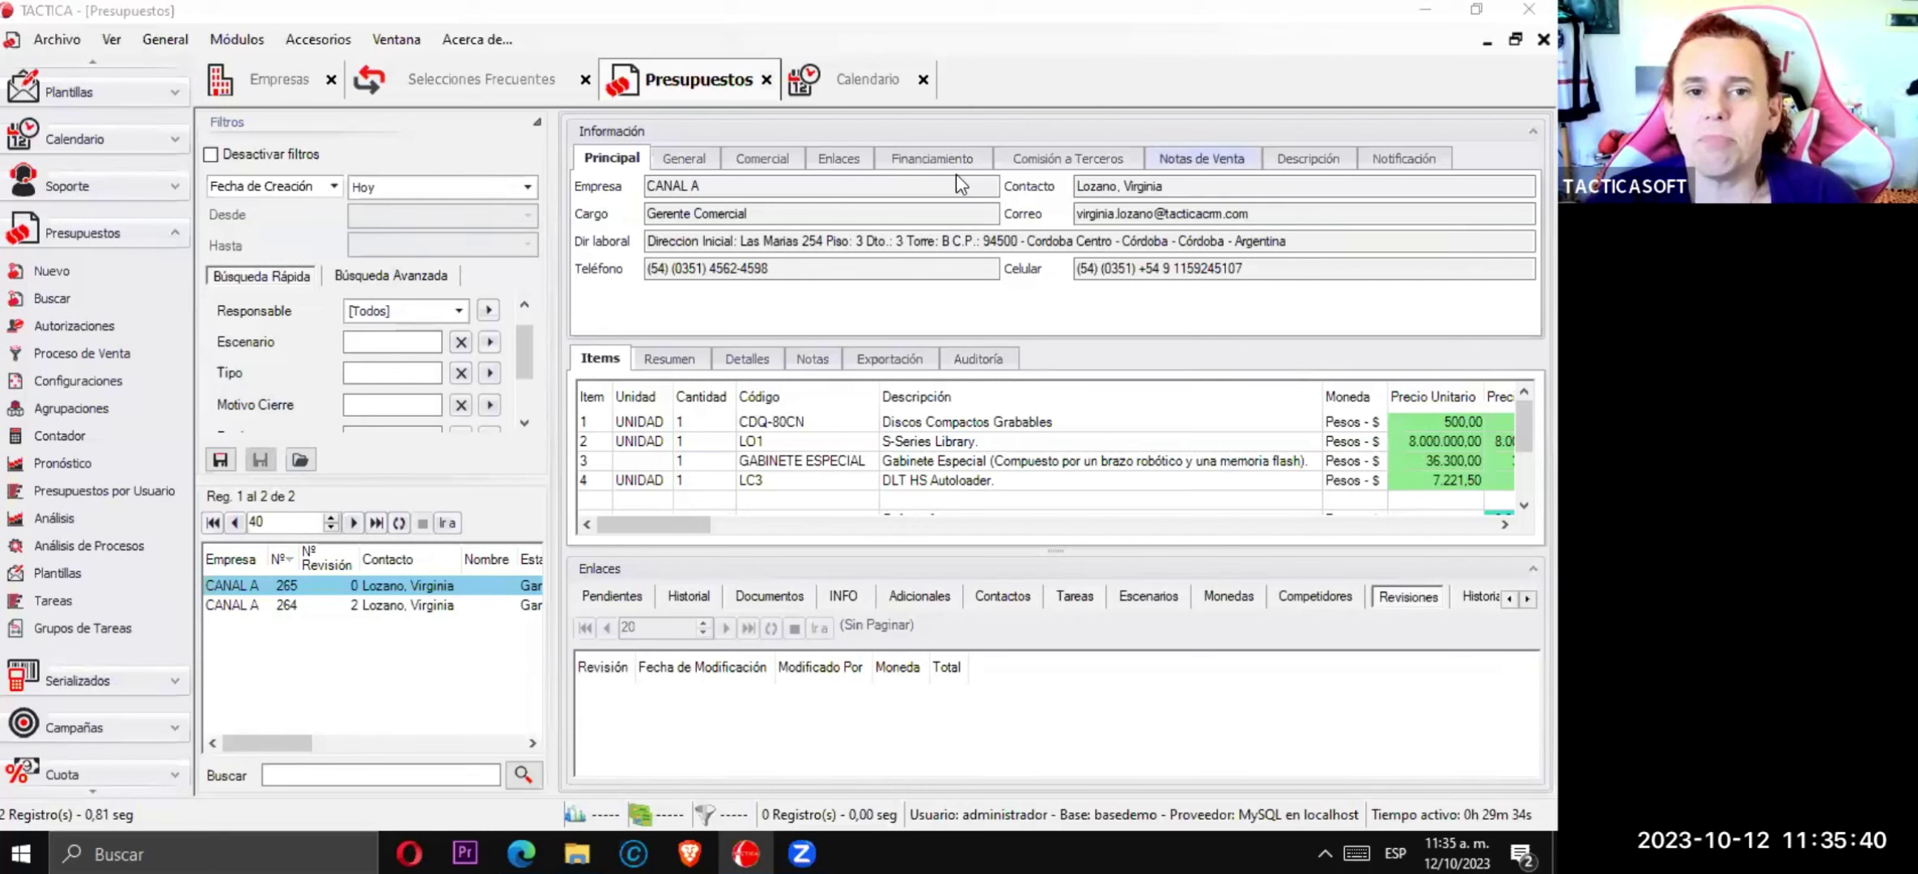
- Check the closed quote's general data, the available closing reasons, and its pending activities
click(719, 162)
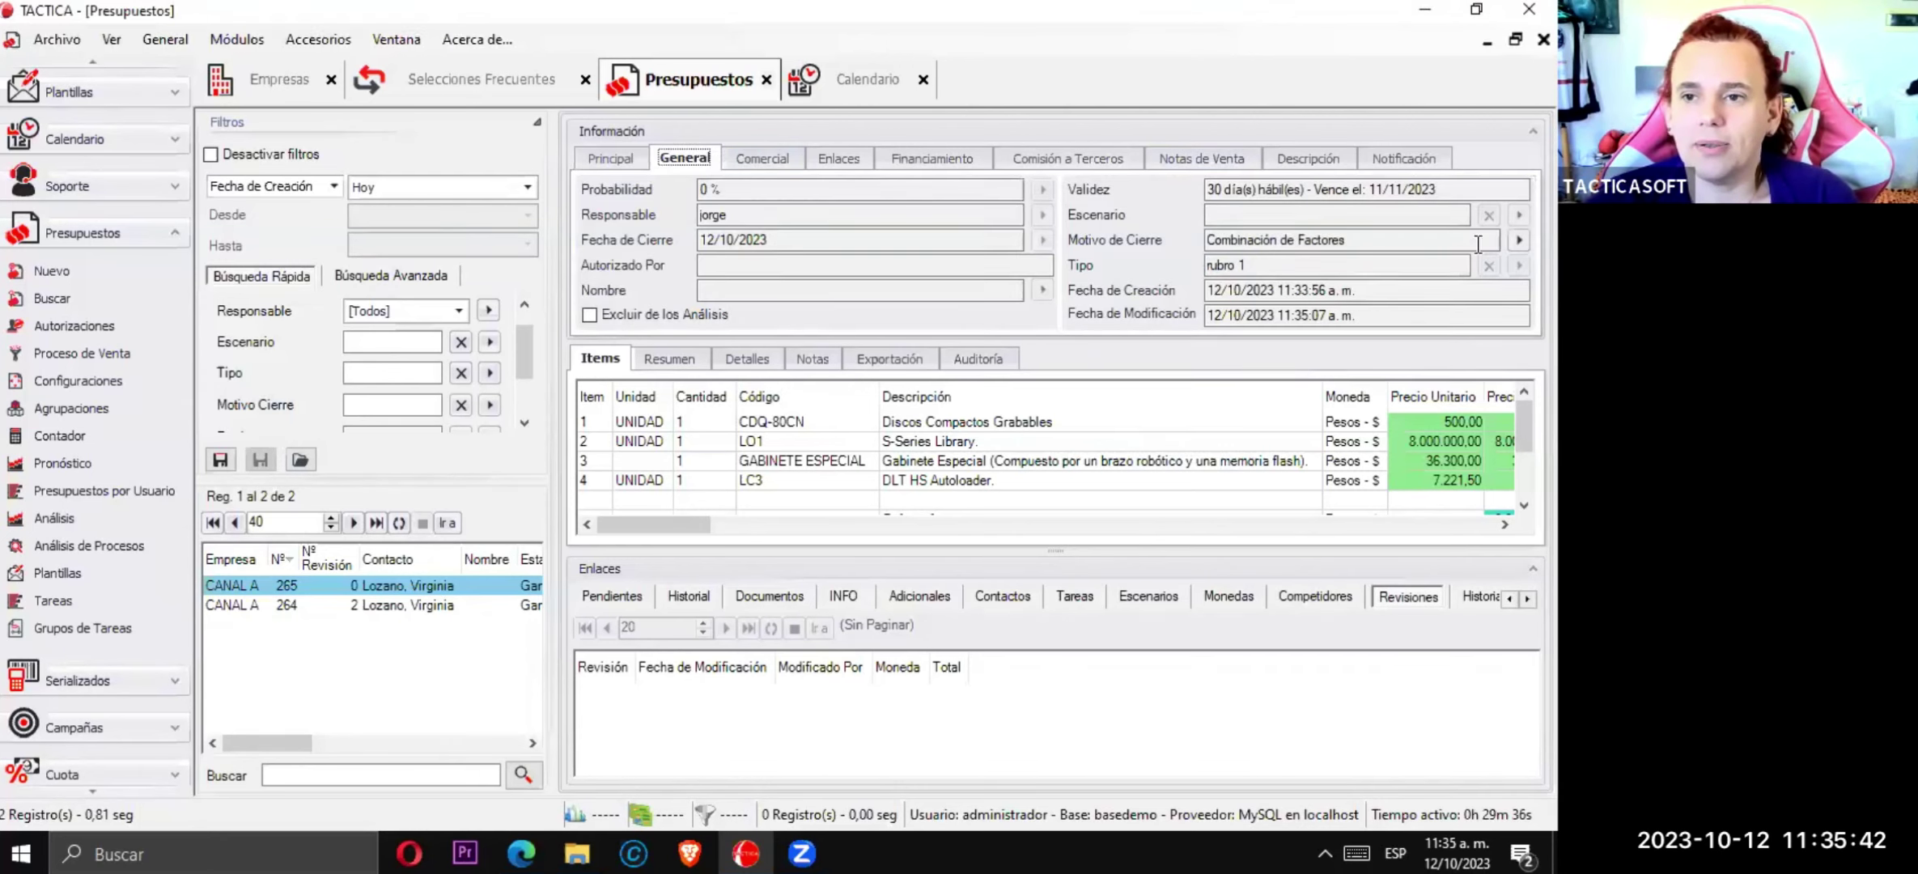
click(1519, 239)
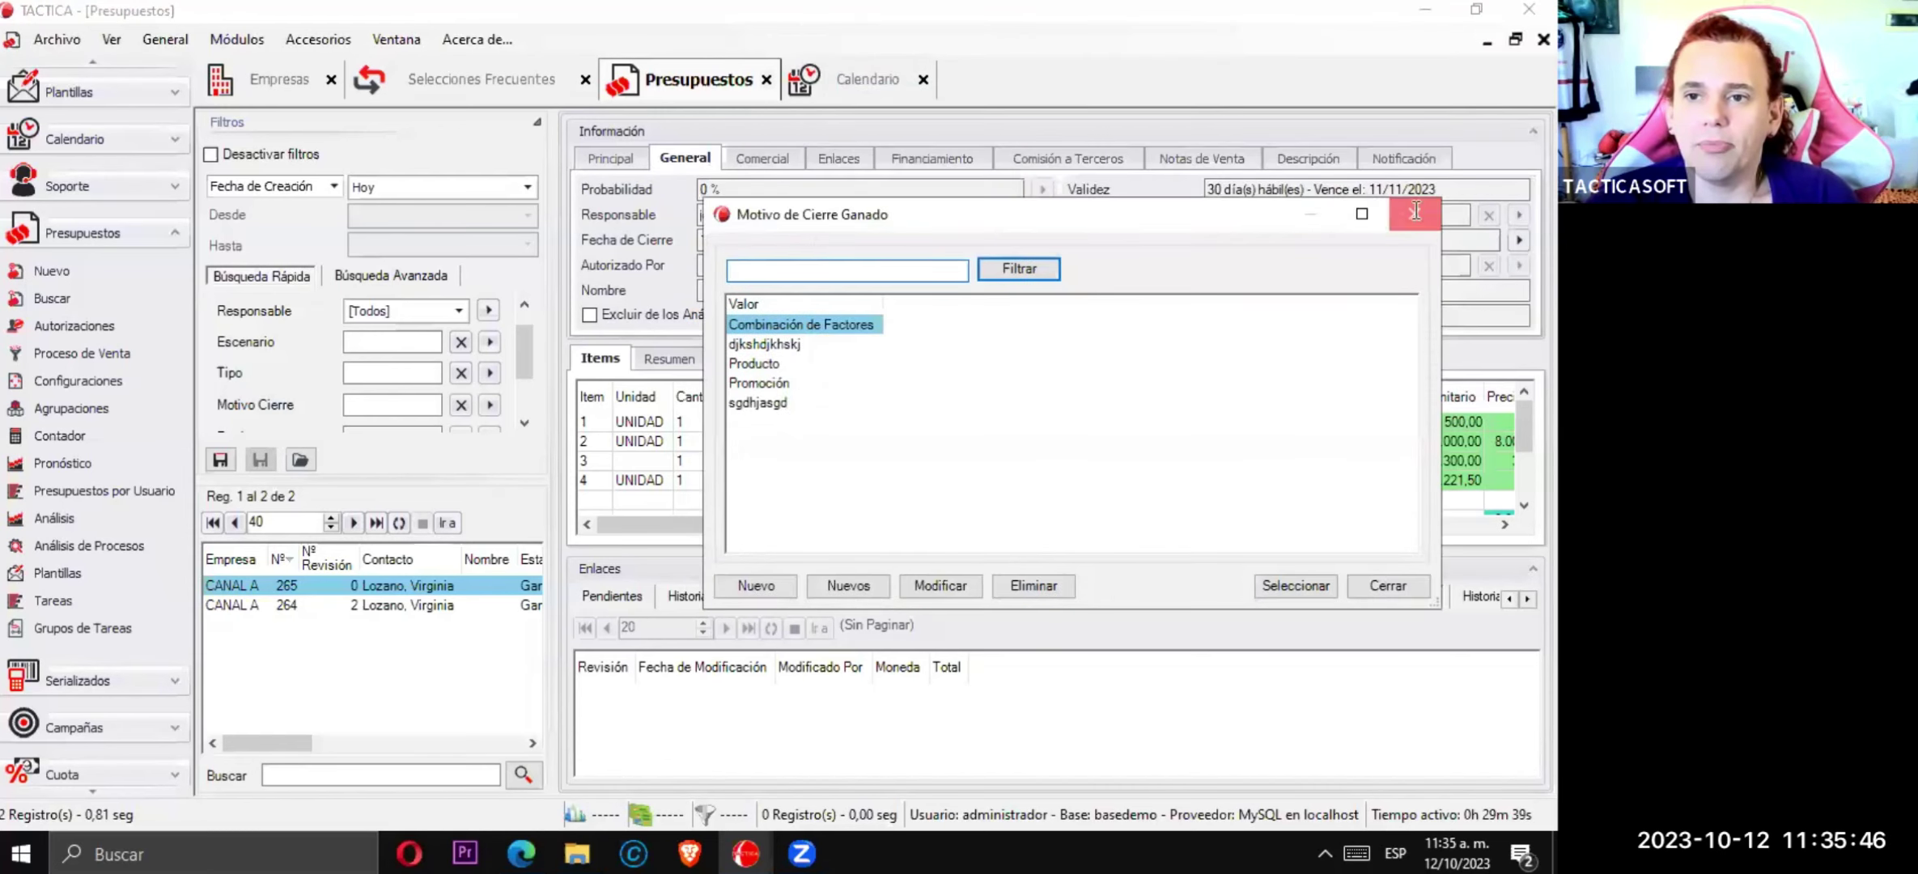
click(1415, 213)
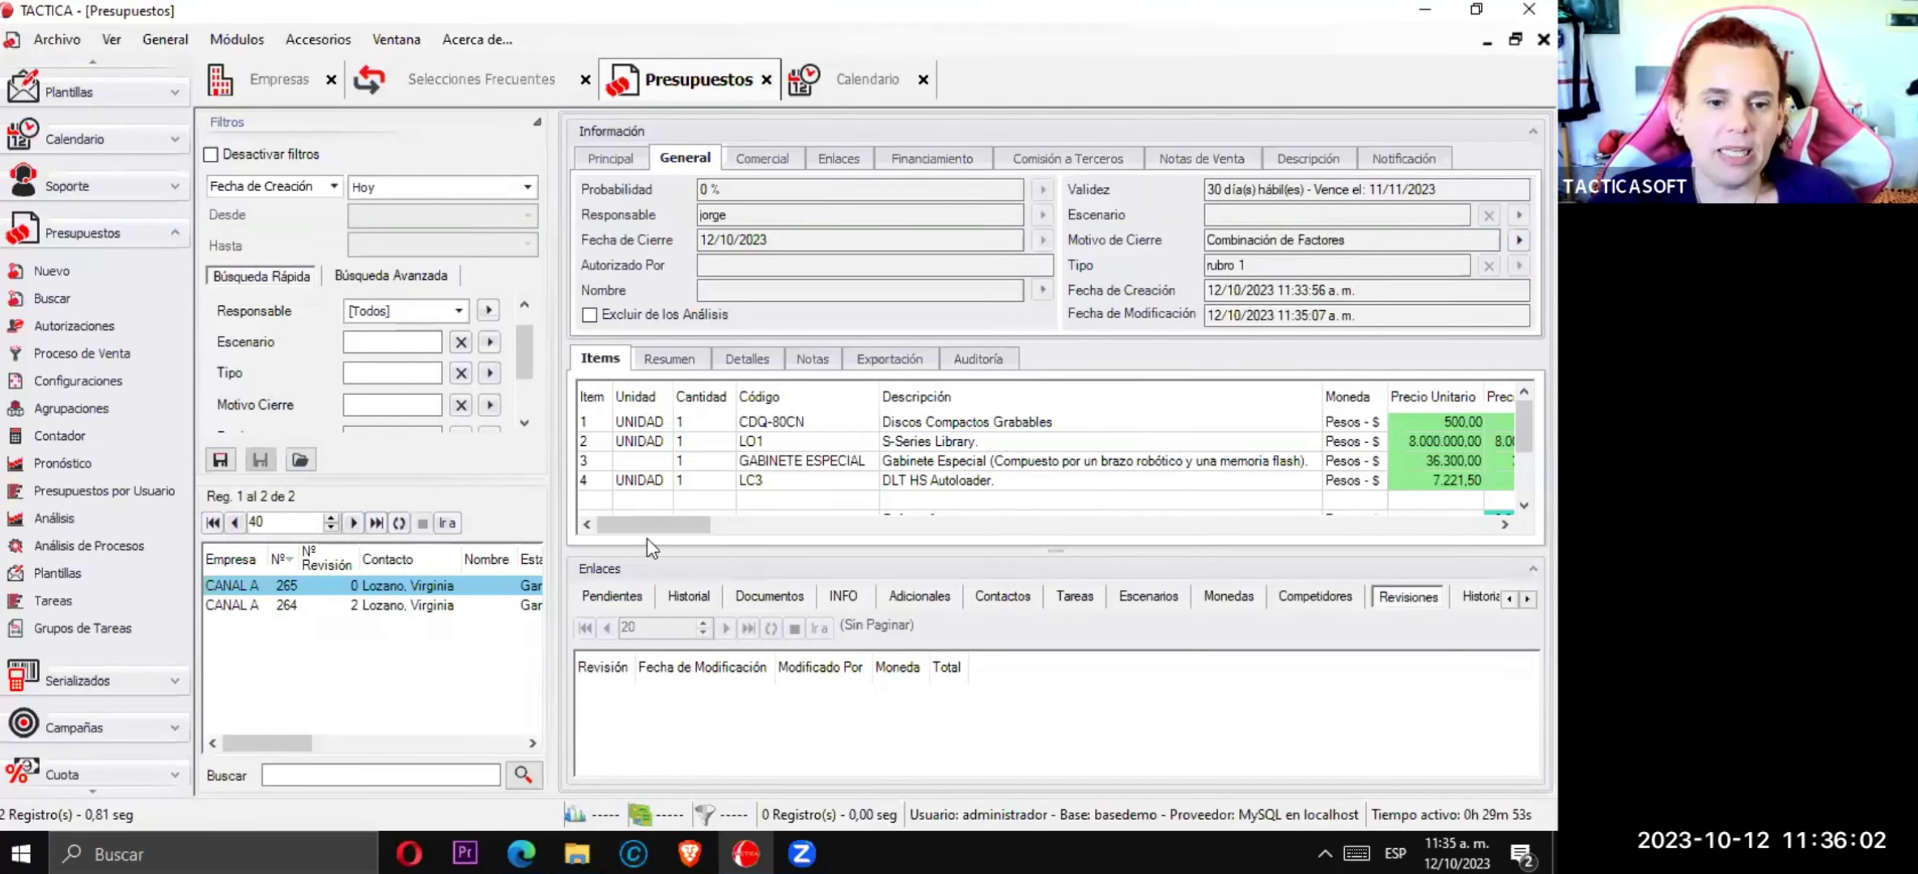
click(631, 599)
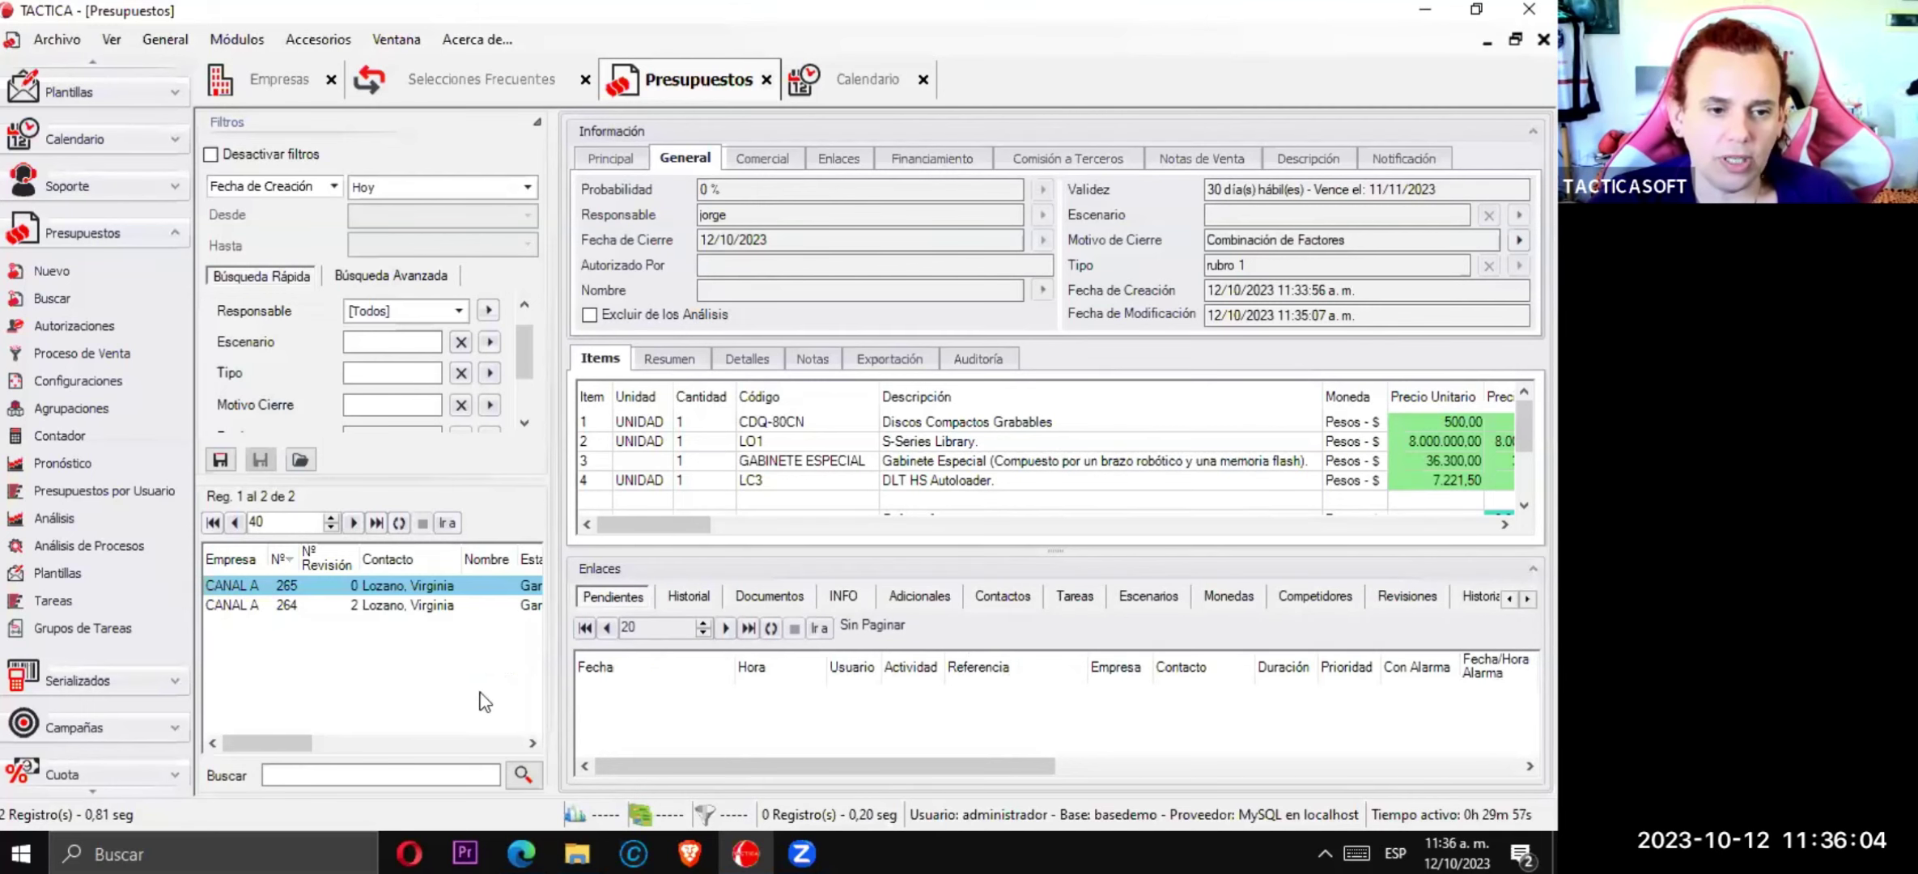
- Complete the pending Seguimiento Comercial call of CANAL A's revised quote, with Exitosa as its result
click(401, 605)
right_click(637, 700)
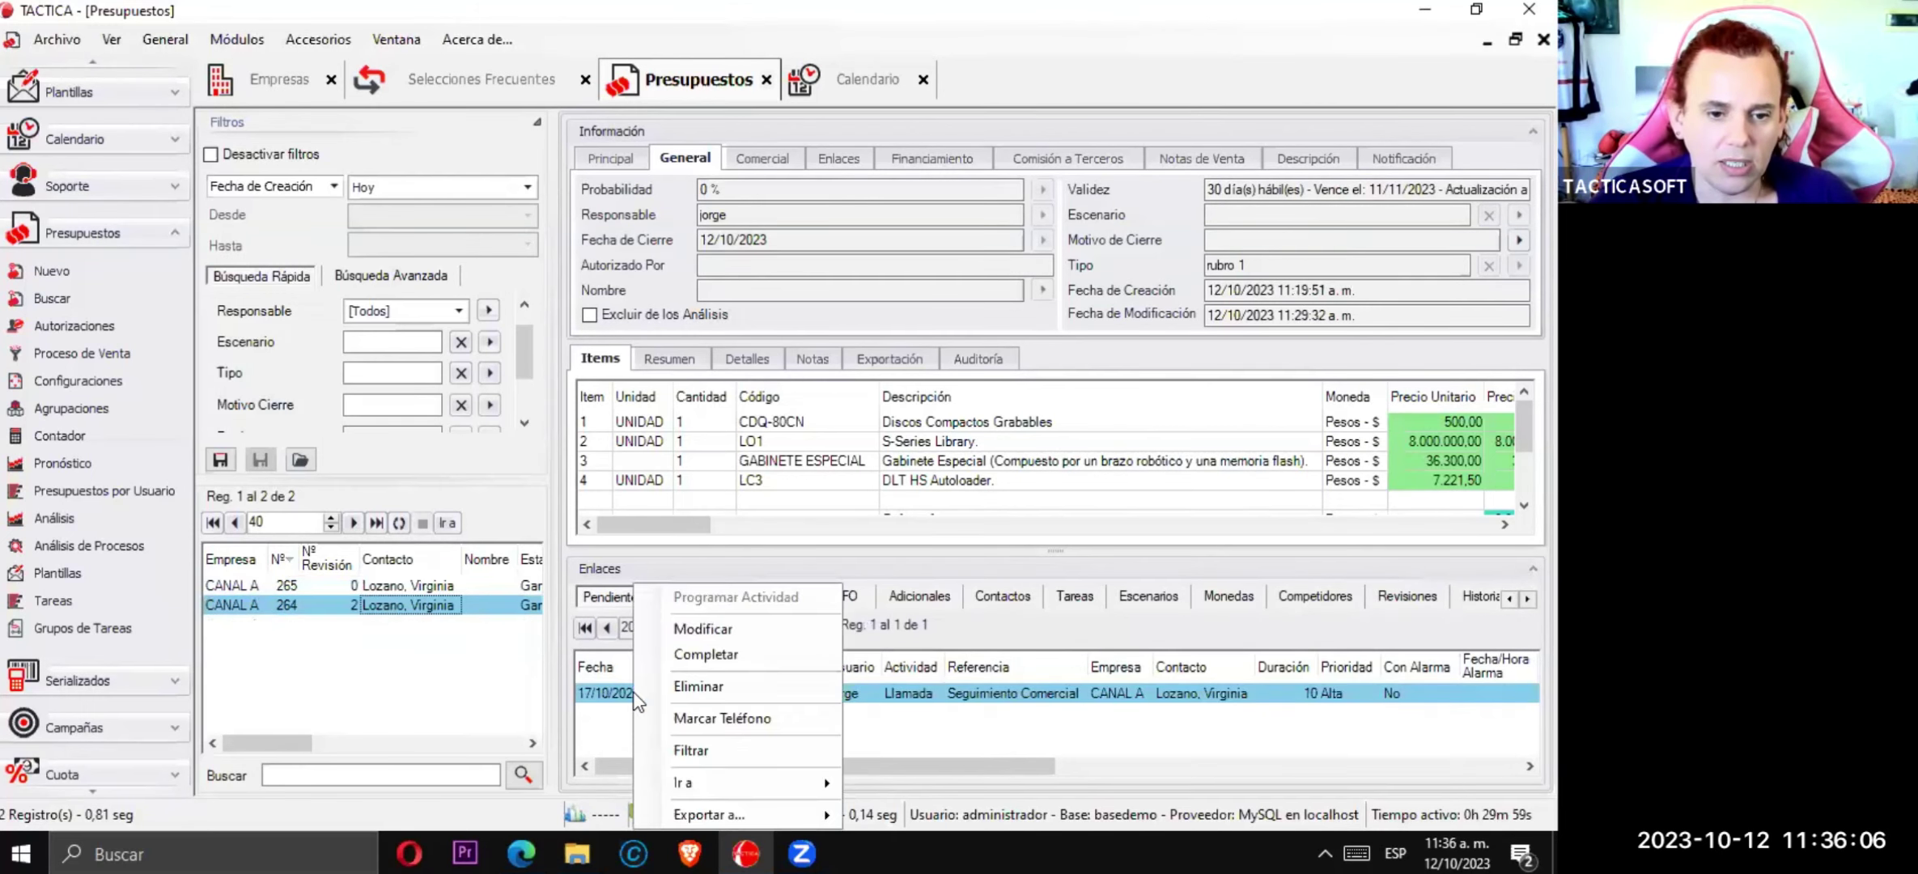
click(684, 668)
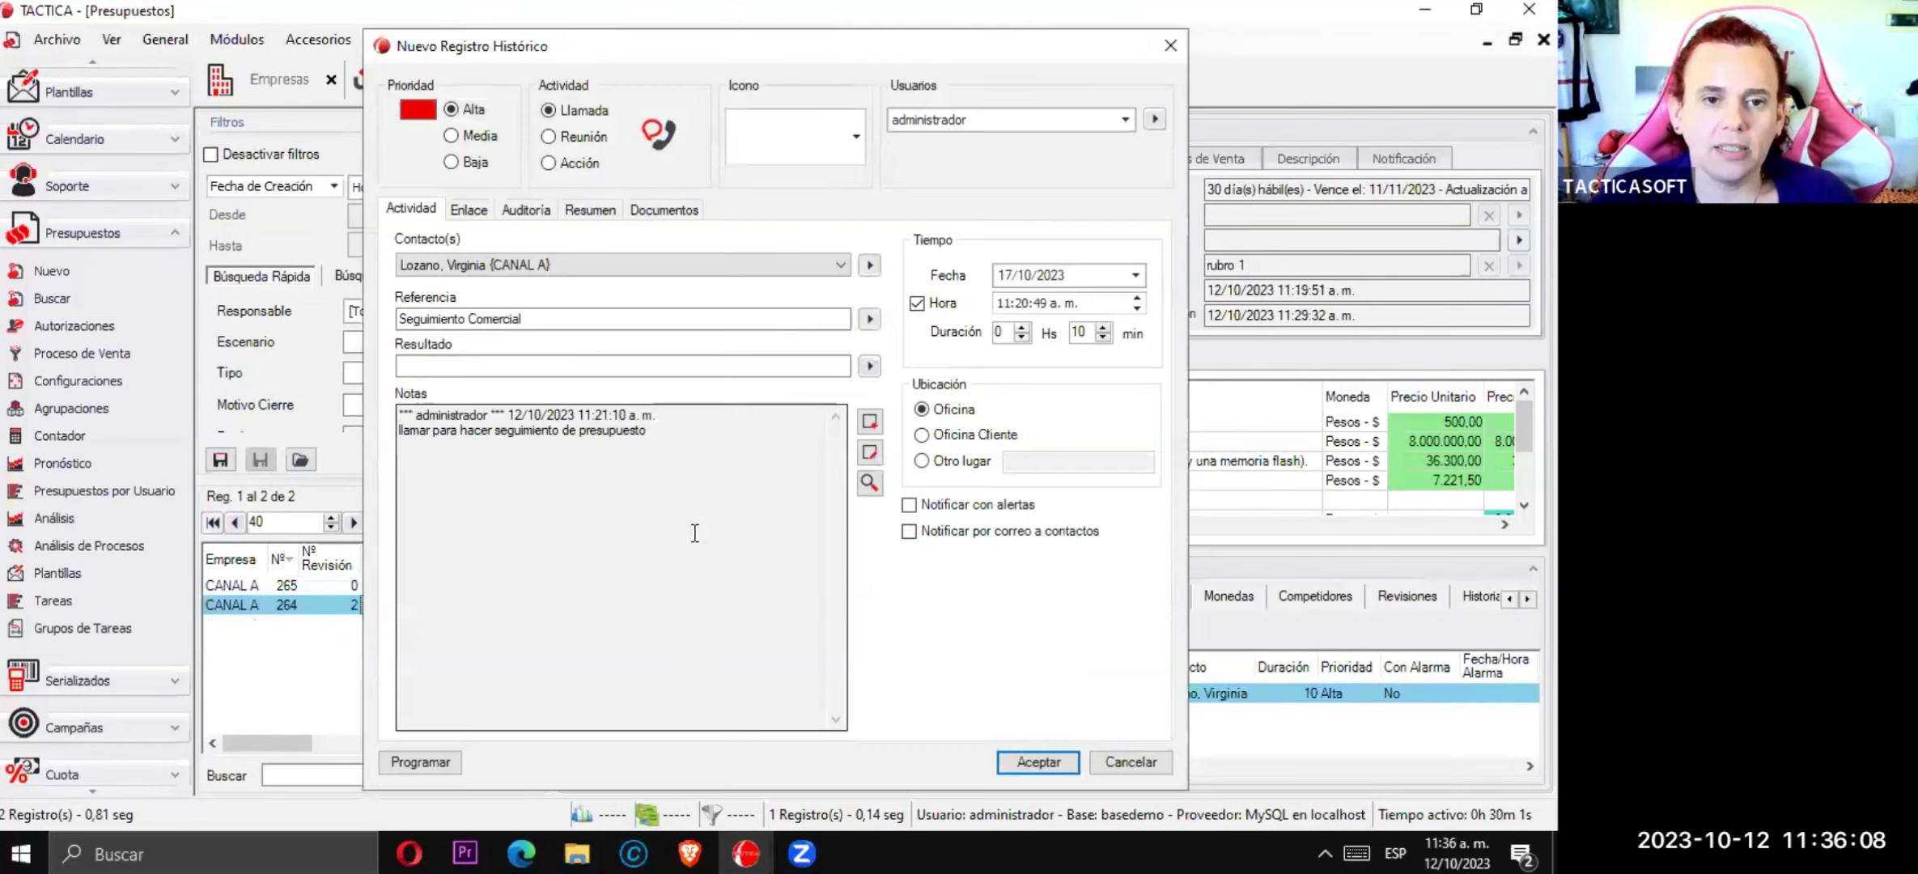
click(870, 365)
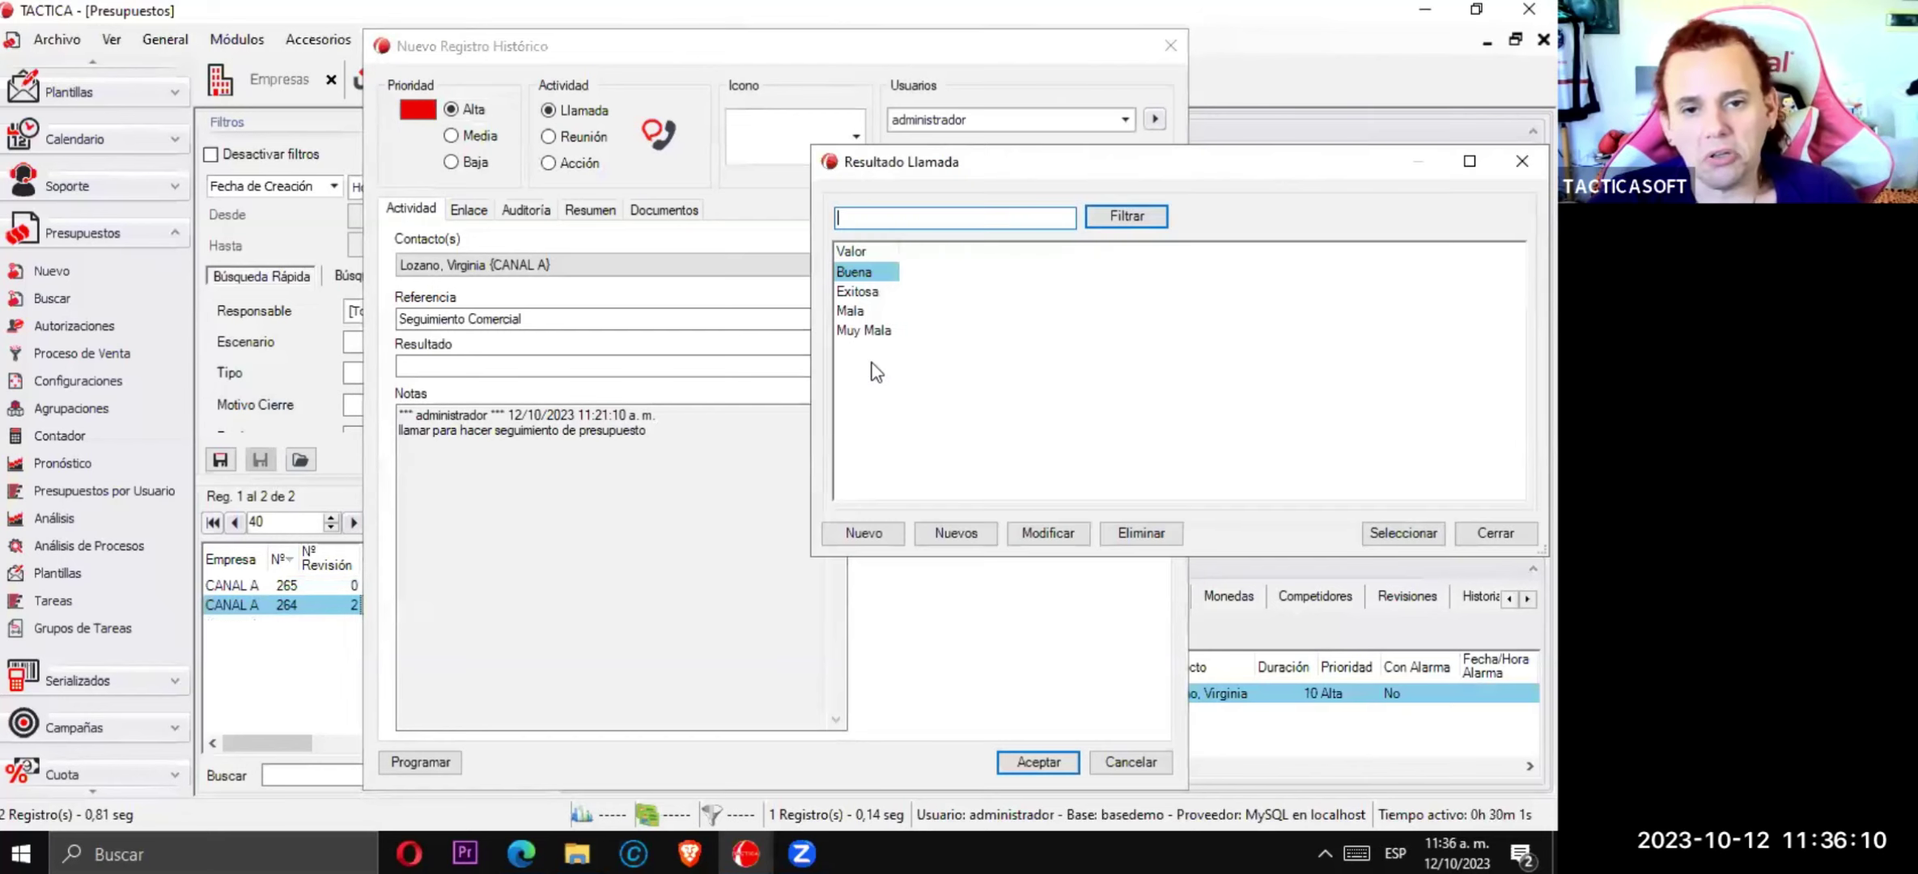
click(858, 293)
double_click(858, 293)
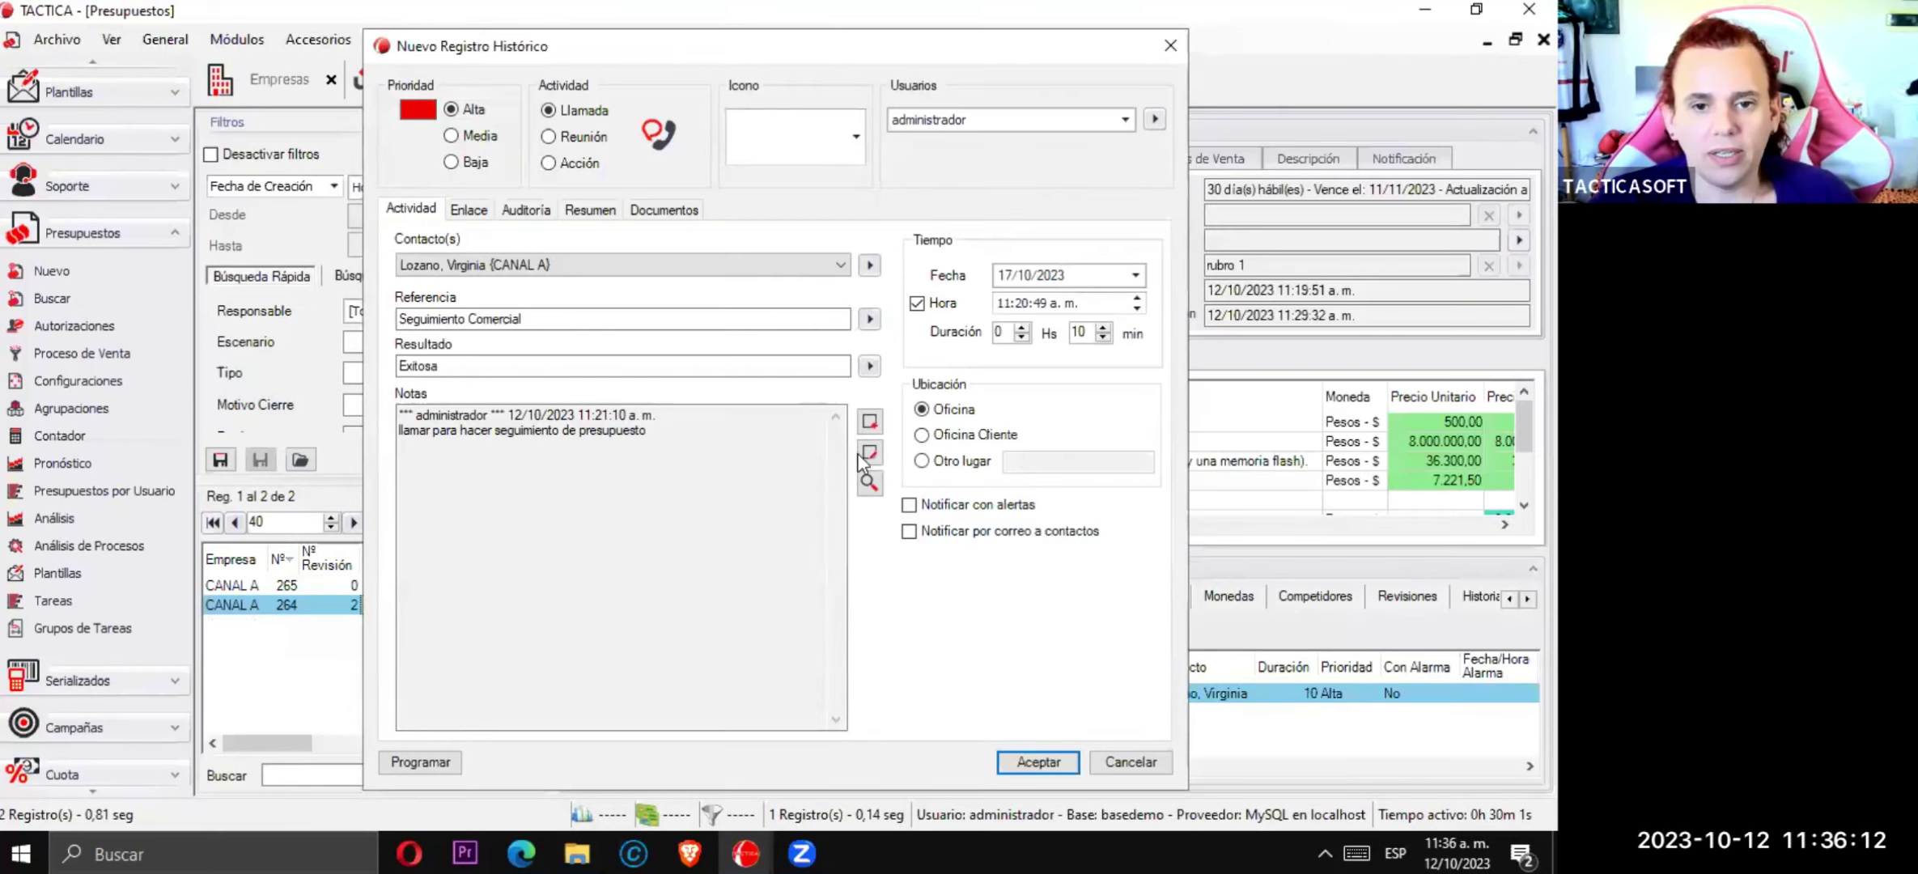
- Add the note "decidió avanzar con el presupuesto" to the completed call and save the history record
click(878, 416)
text(de)
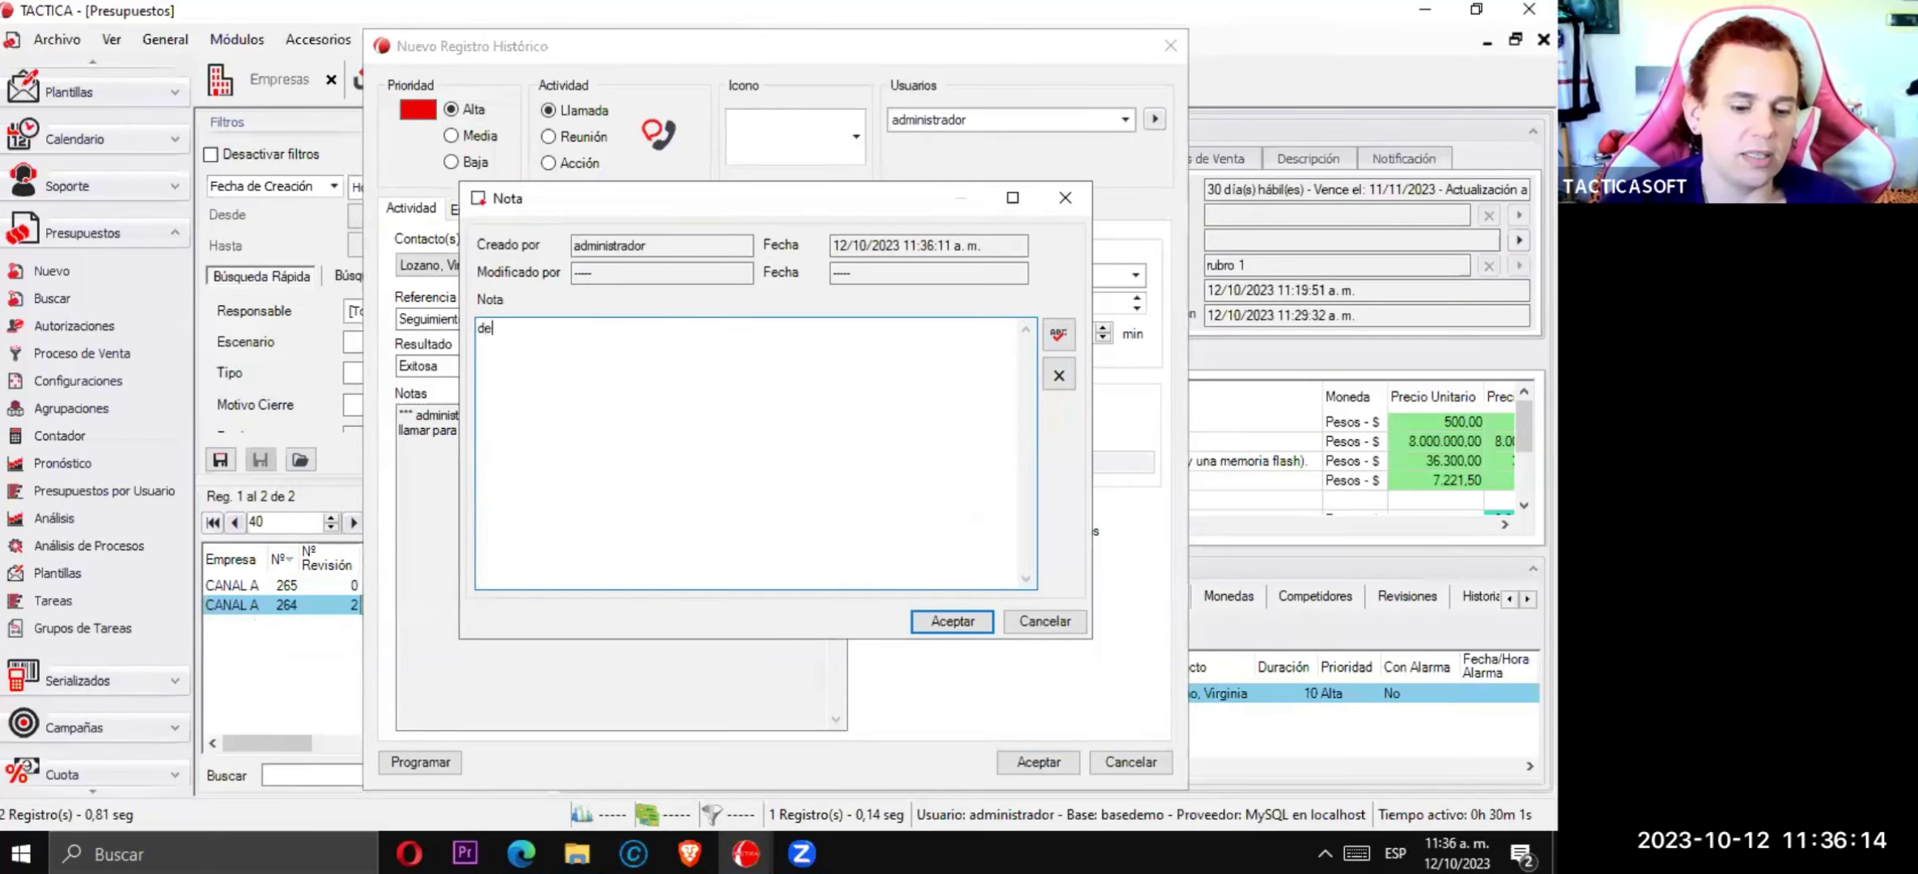
text(cidió)
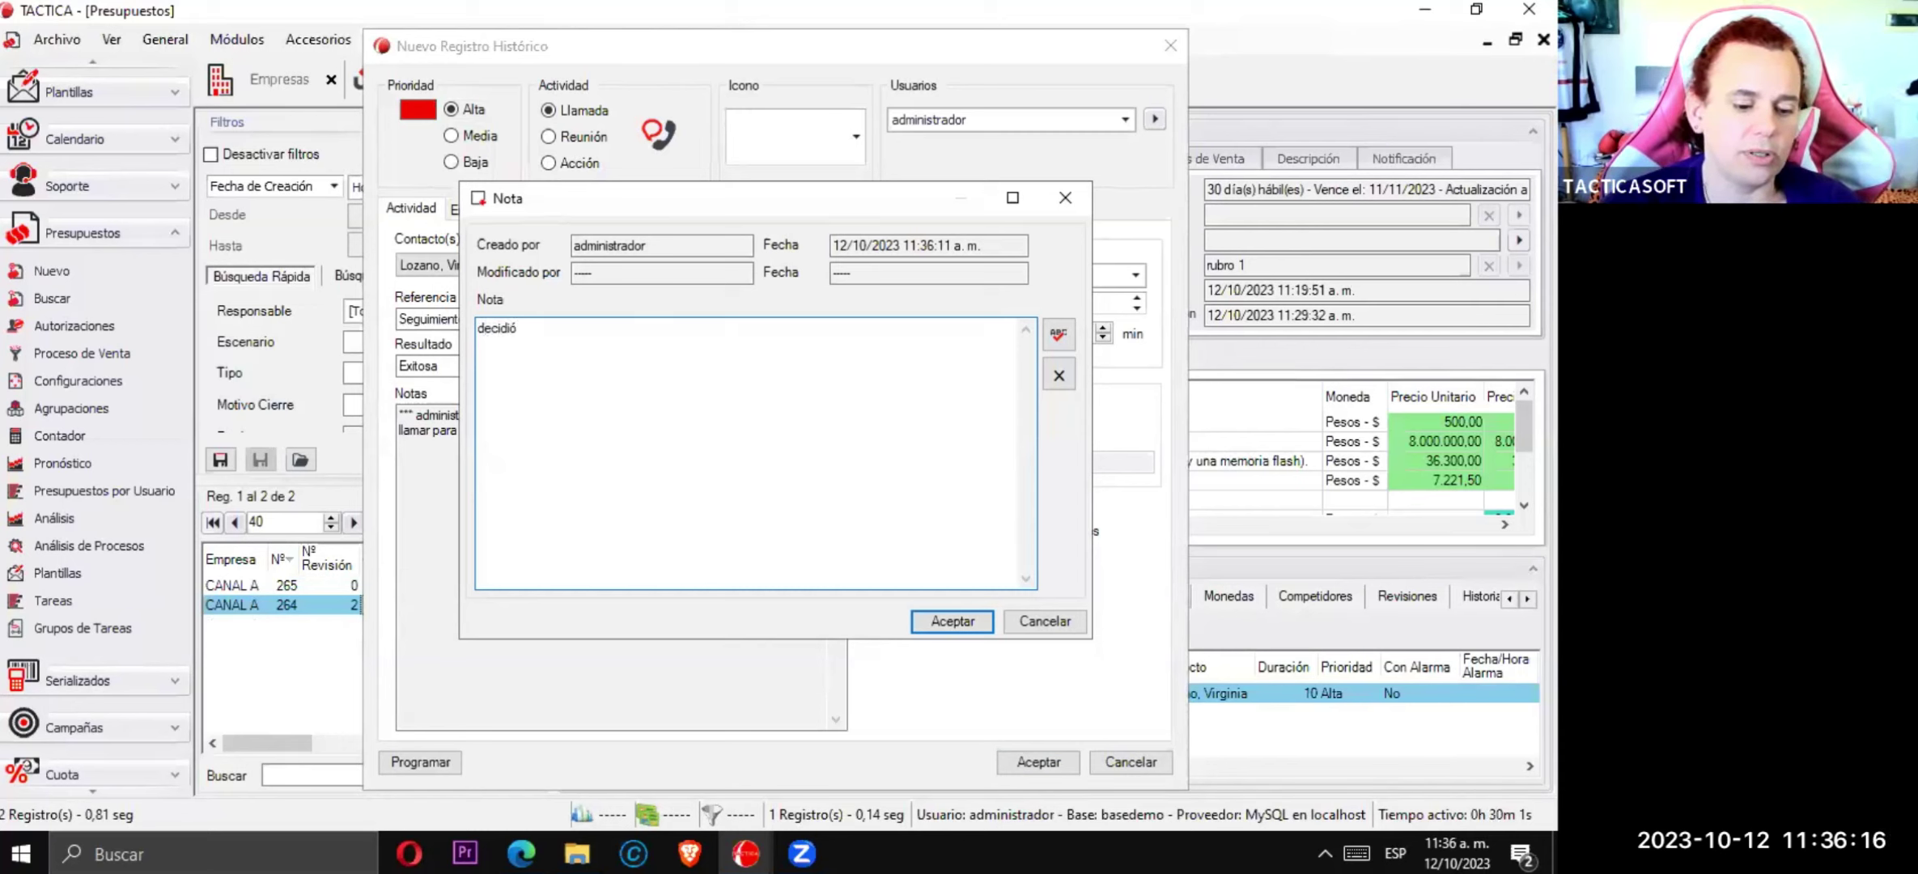
text( avanzar con el p)
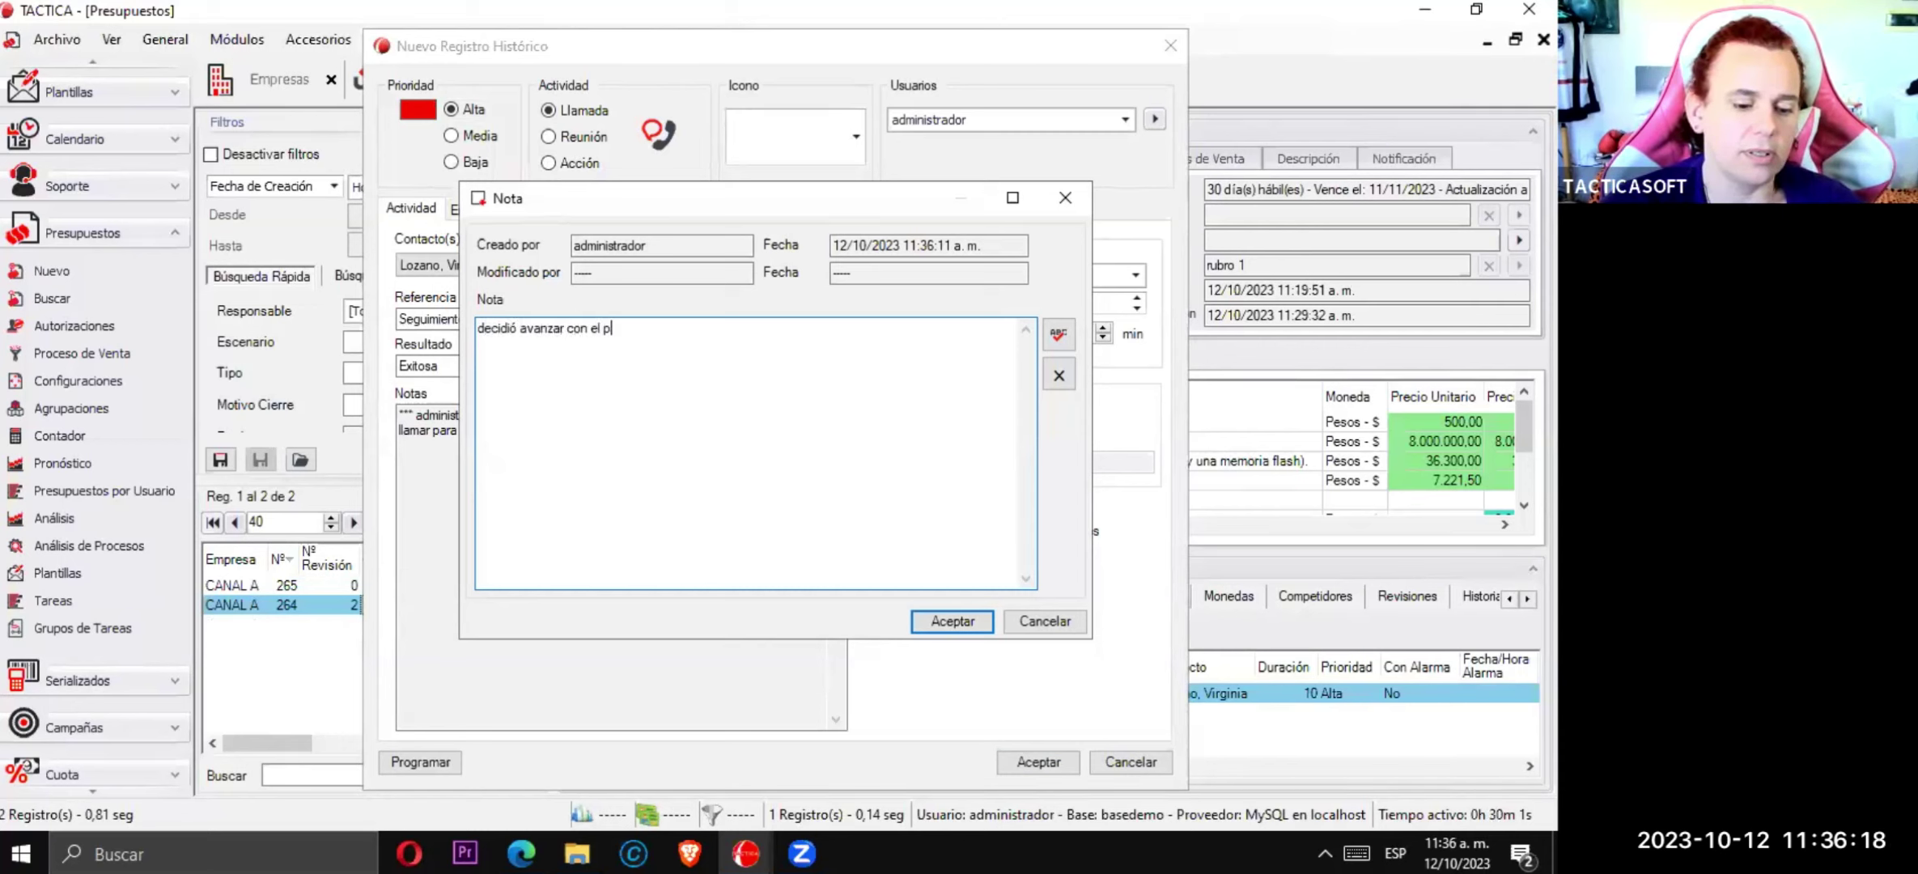
text(resupuesto)
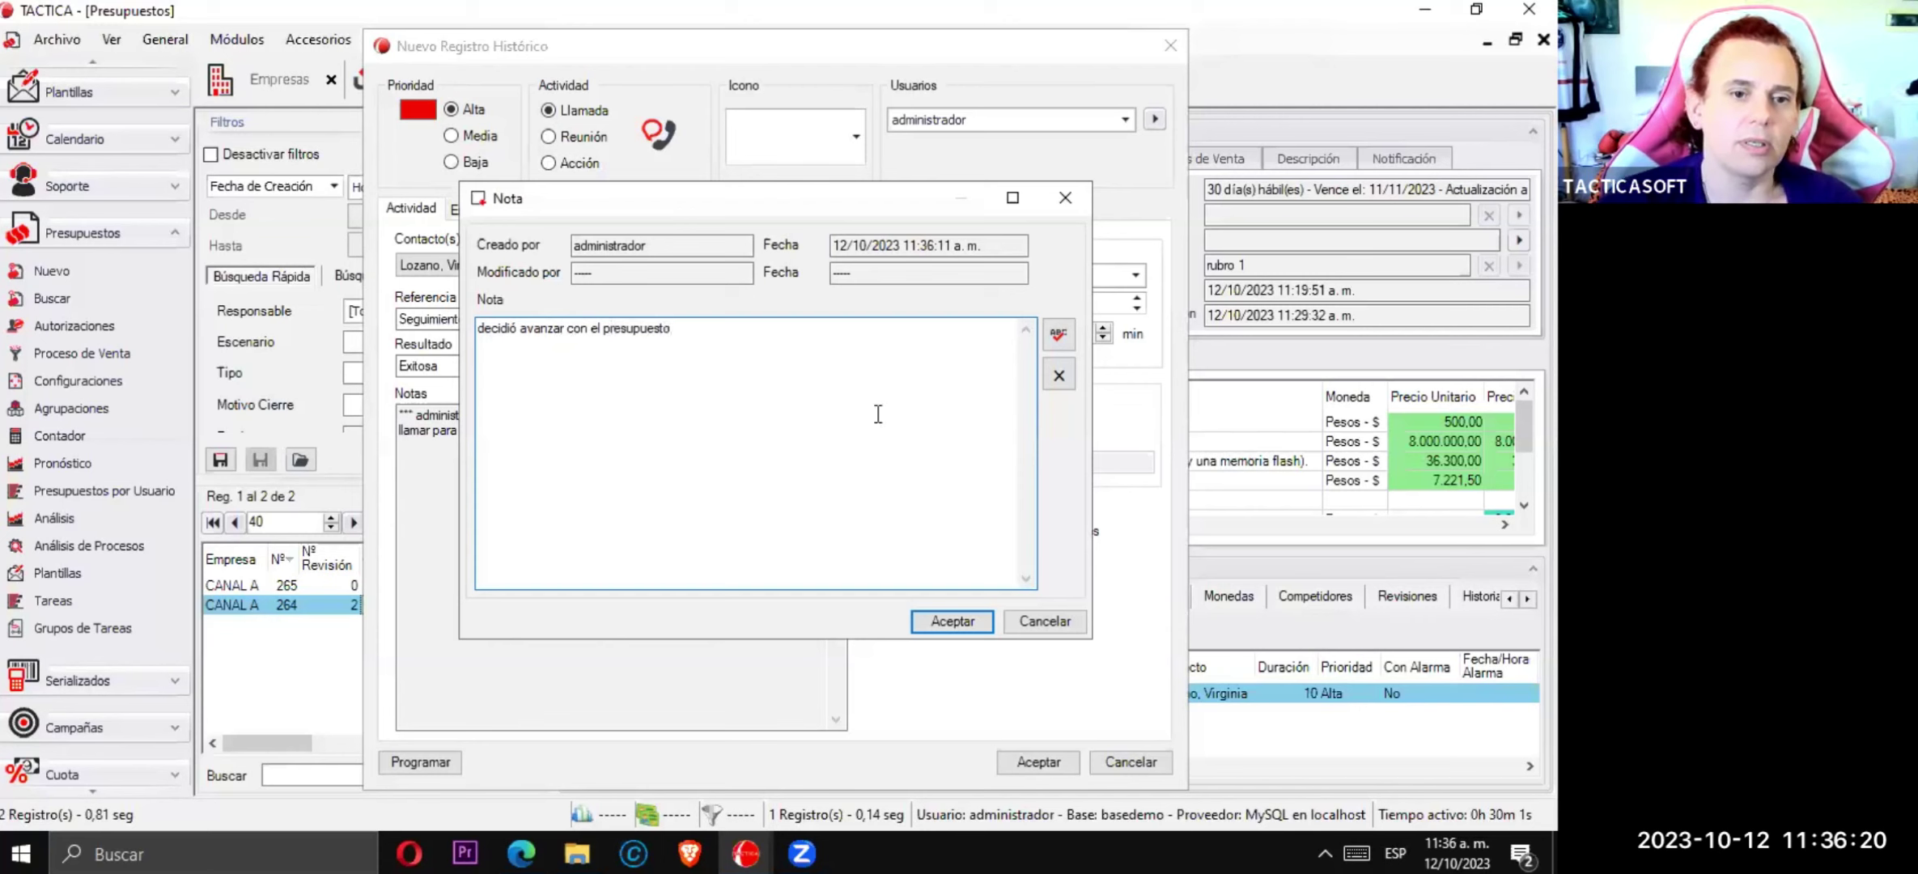
click(963, 621)
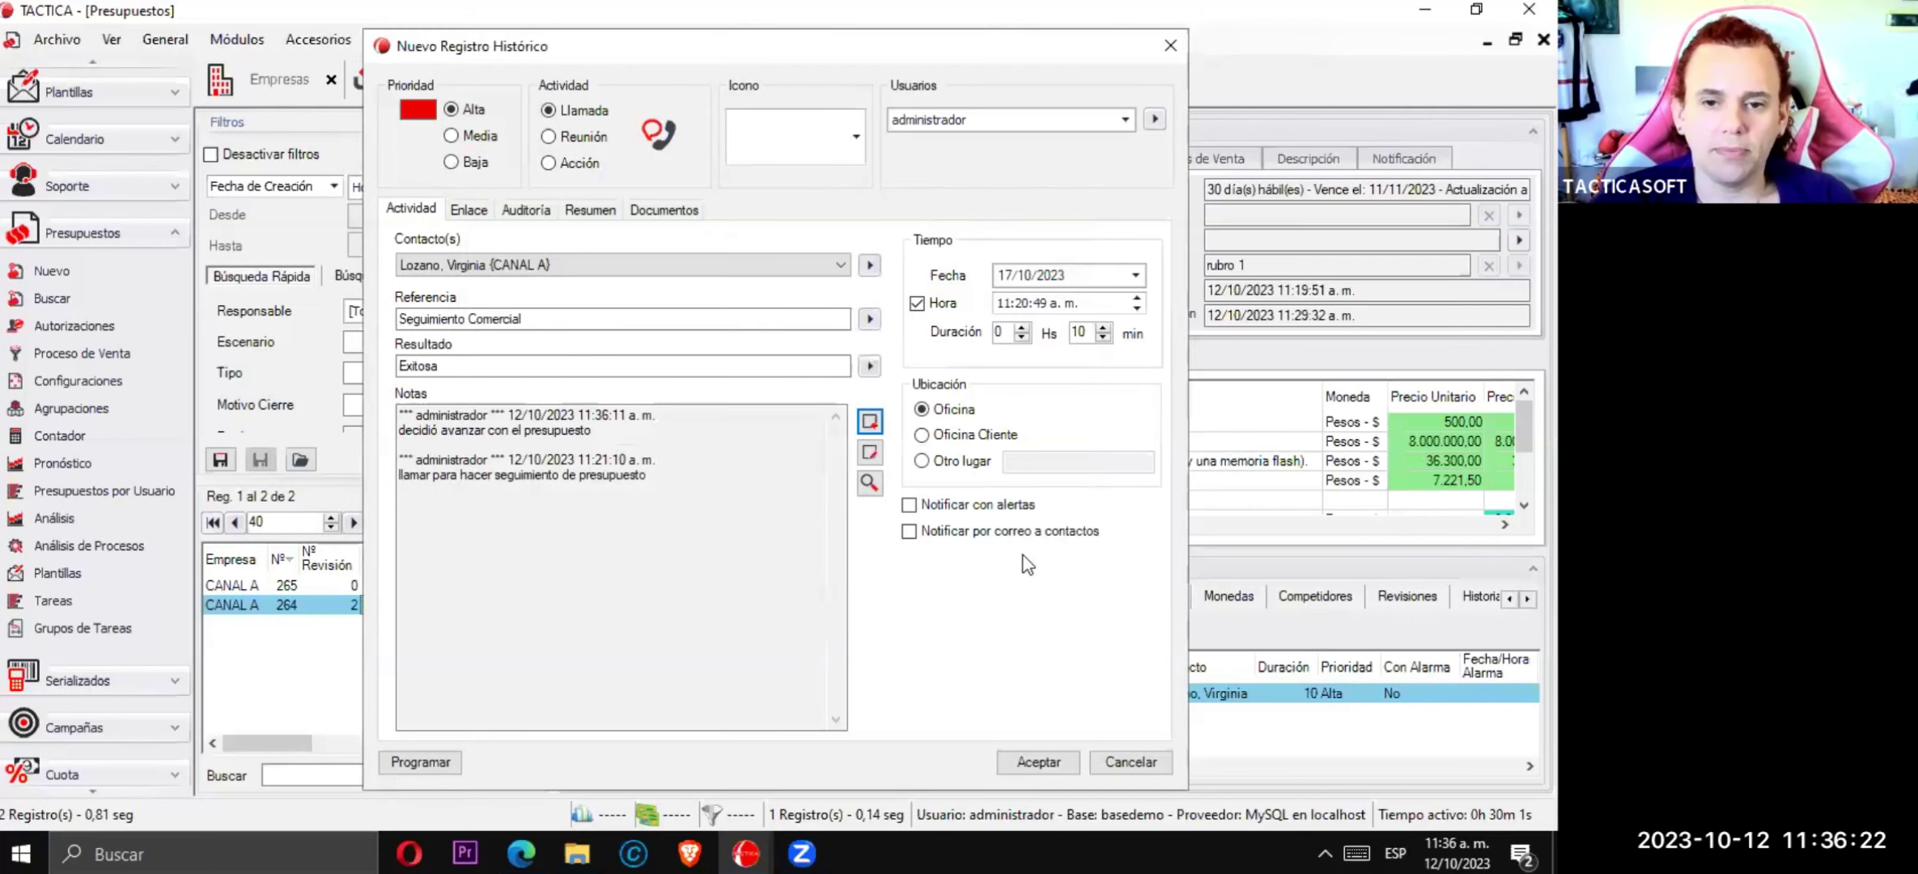
click(1025, 764)
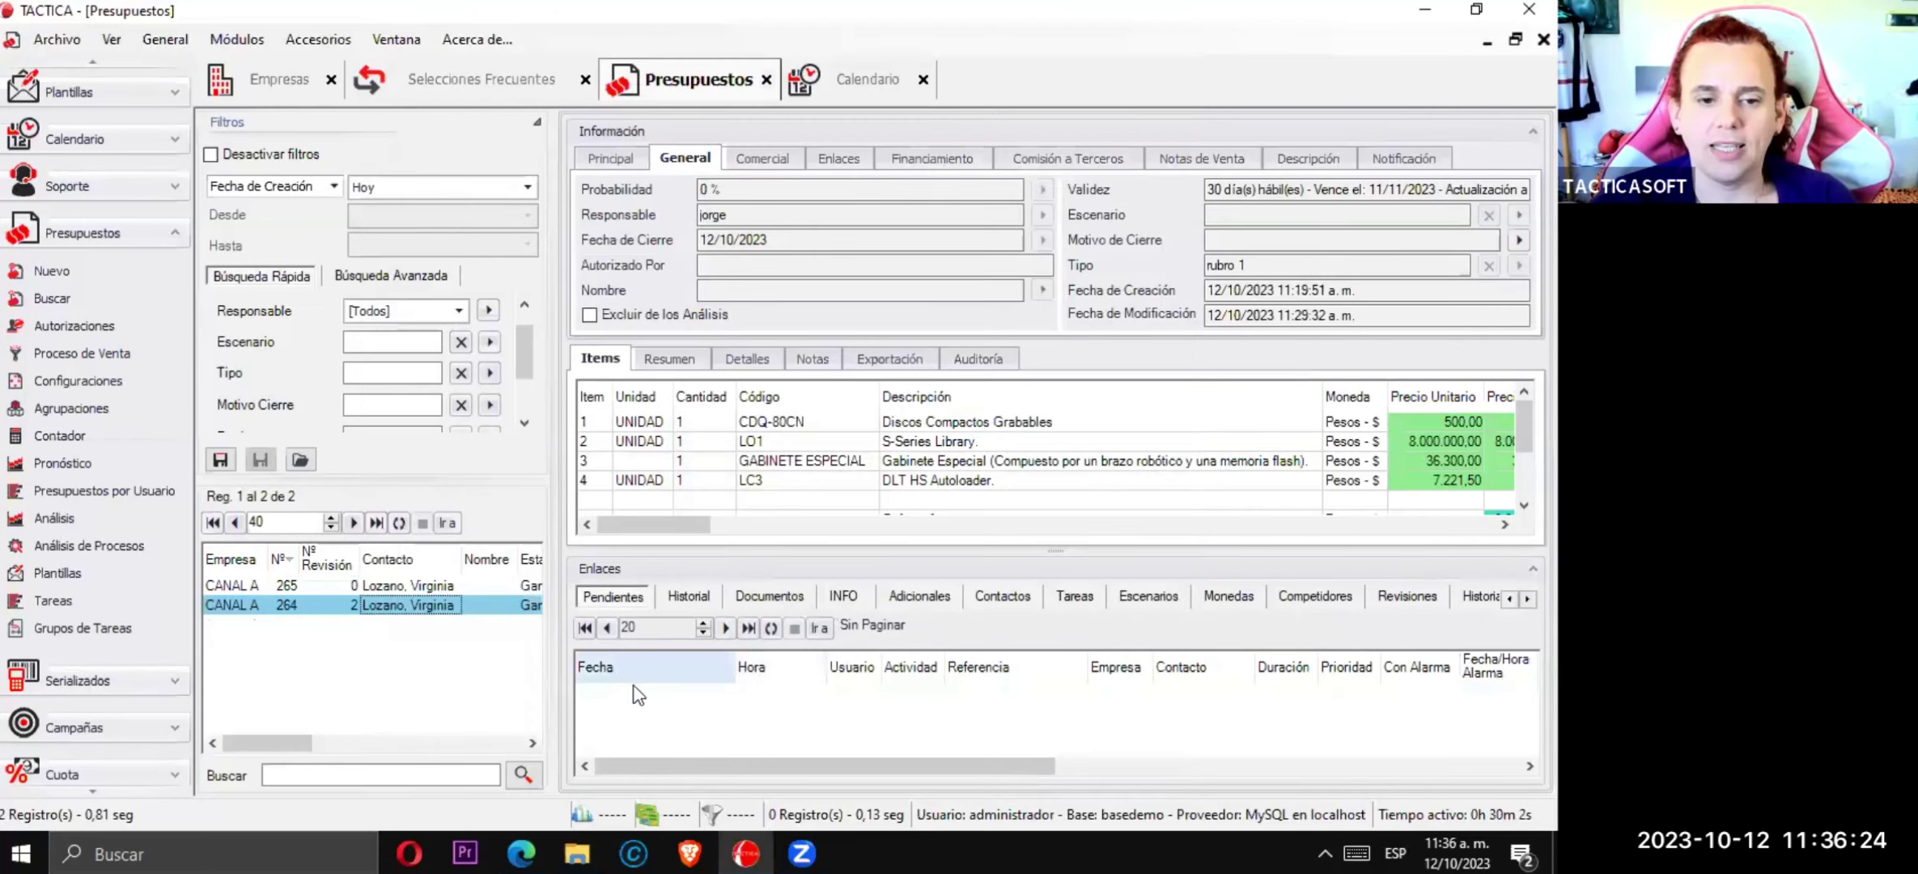
- Check the completed call in the quote's history, and review the history and pending activities of the company CANAL A
click(686, 597)
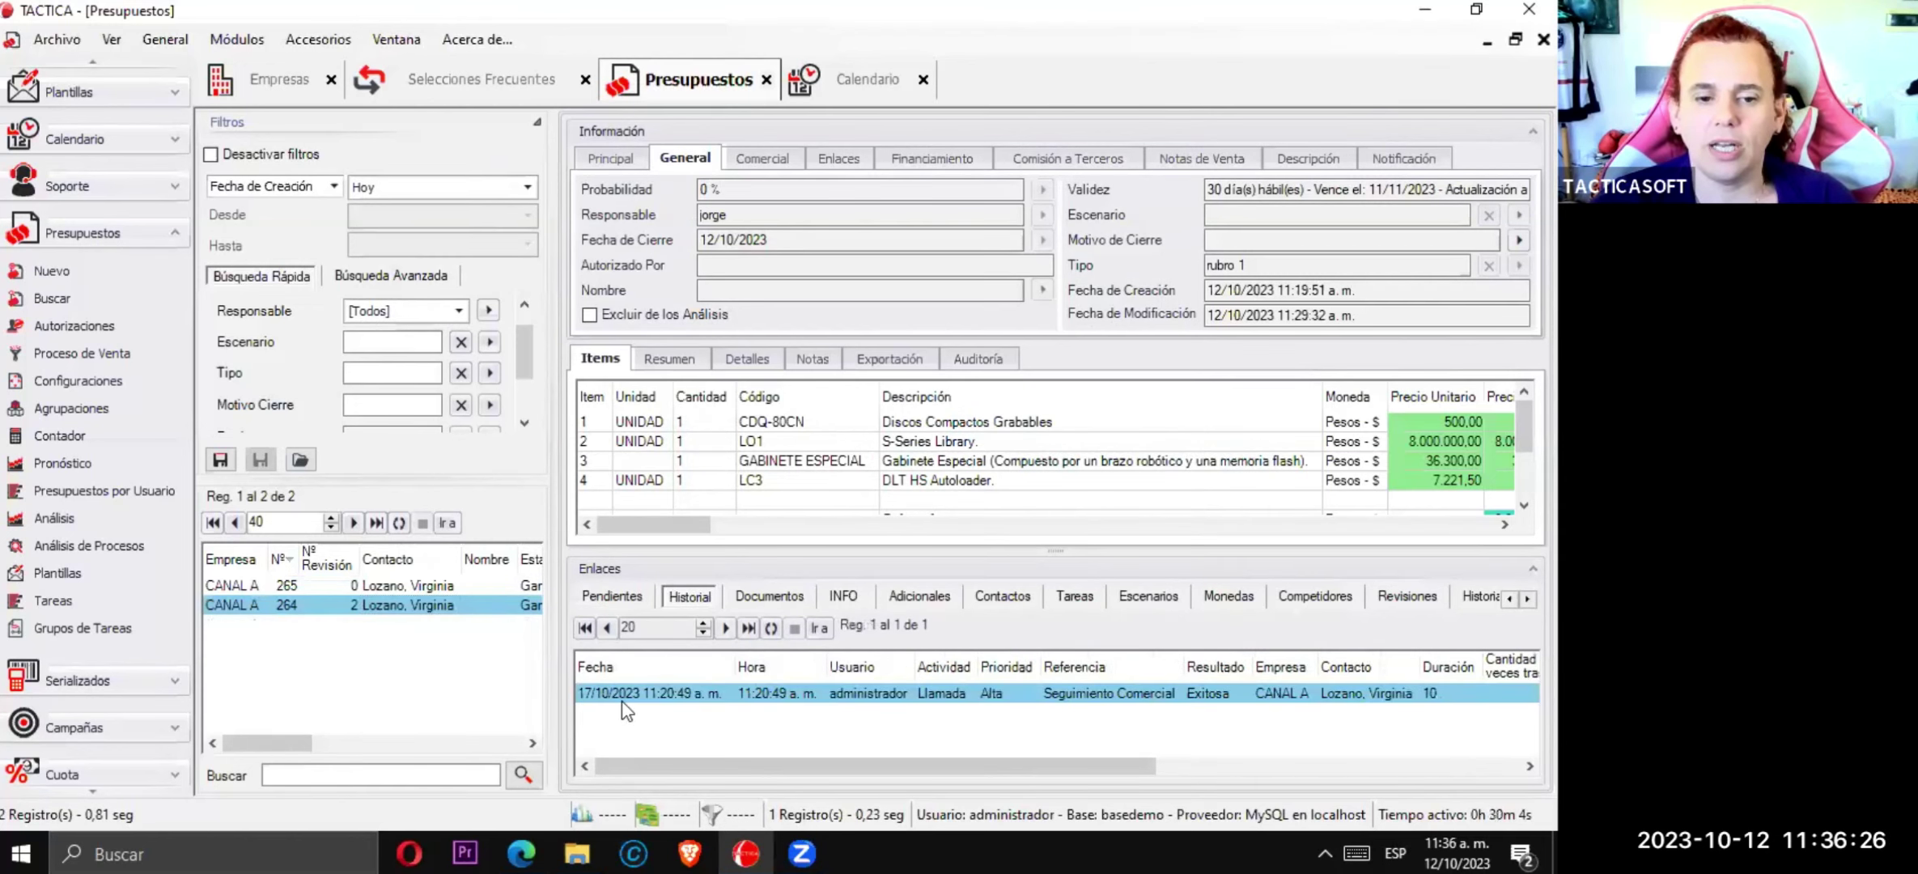
click(229, 97)
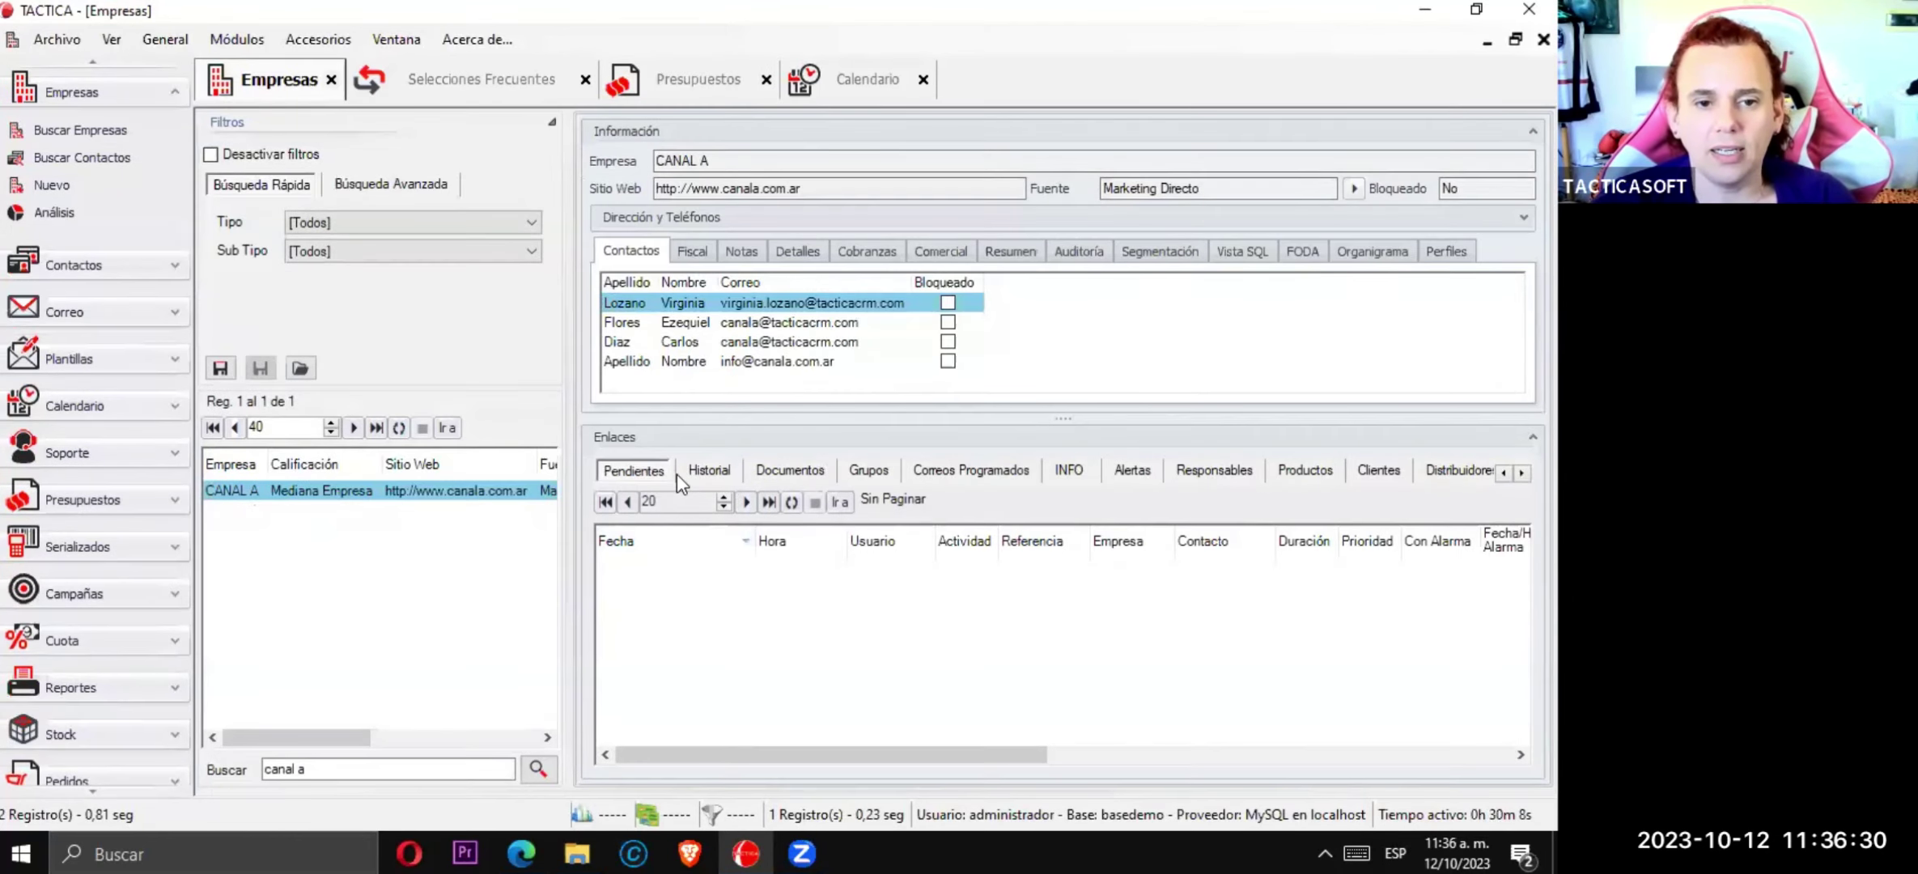
click(685, 473)
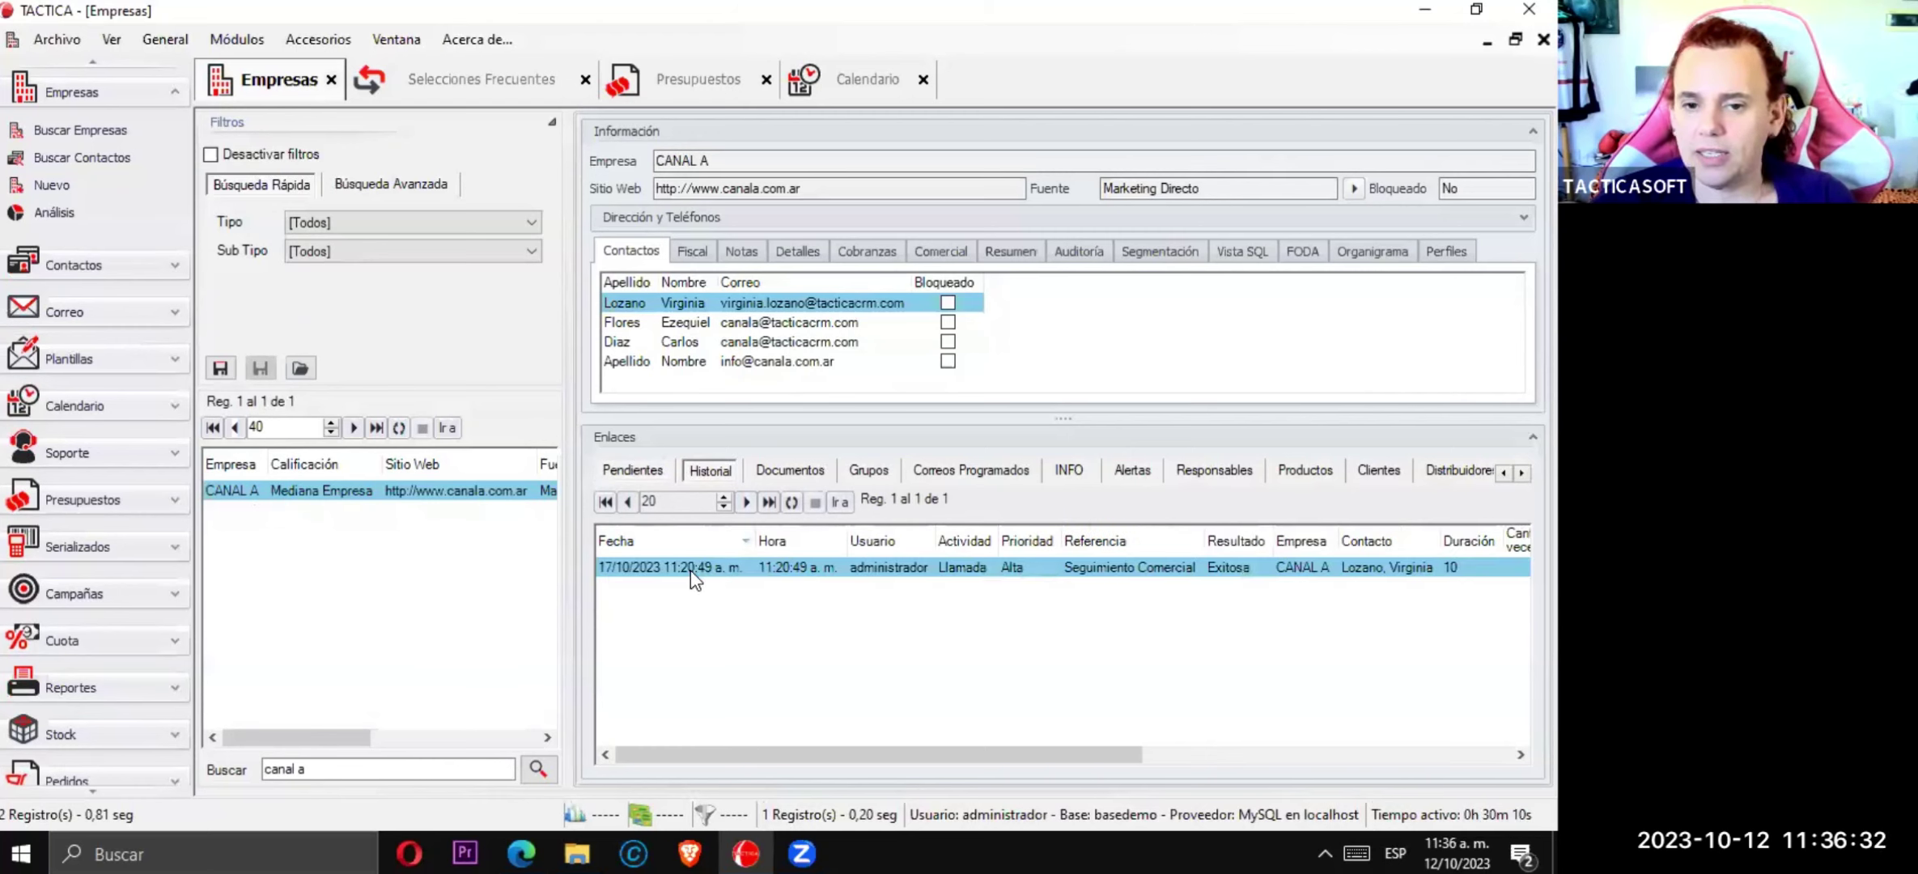
click(633, 469)
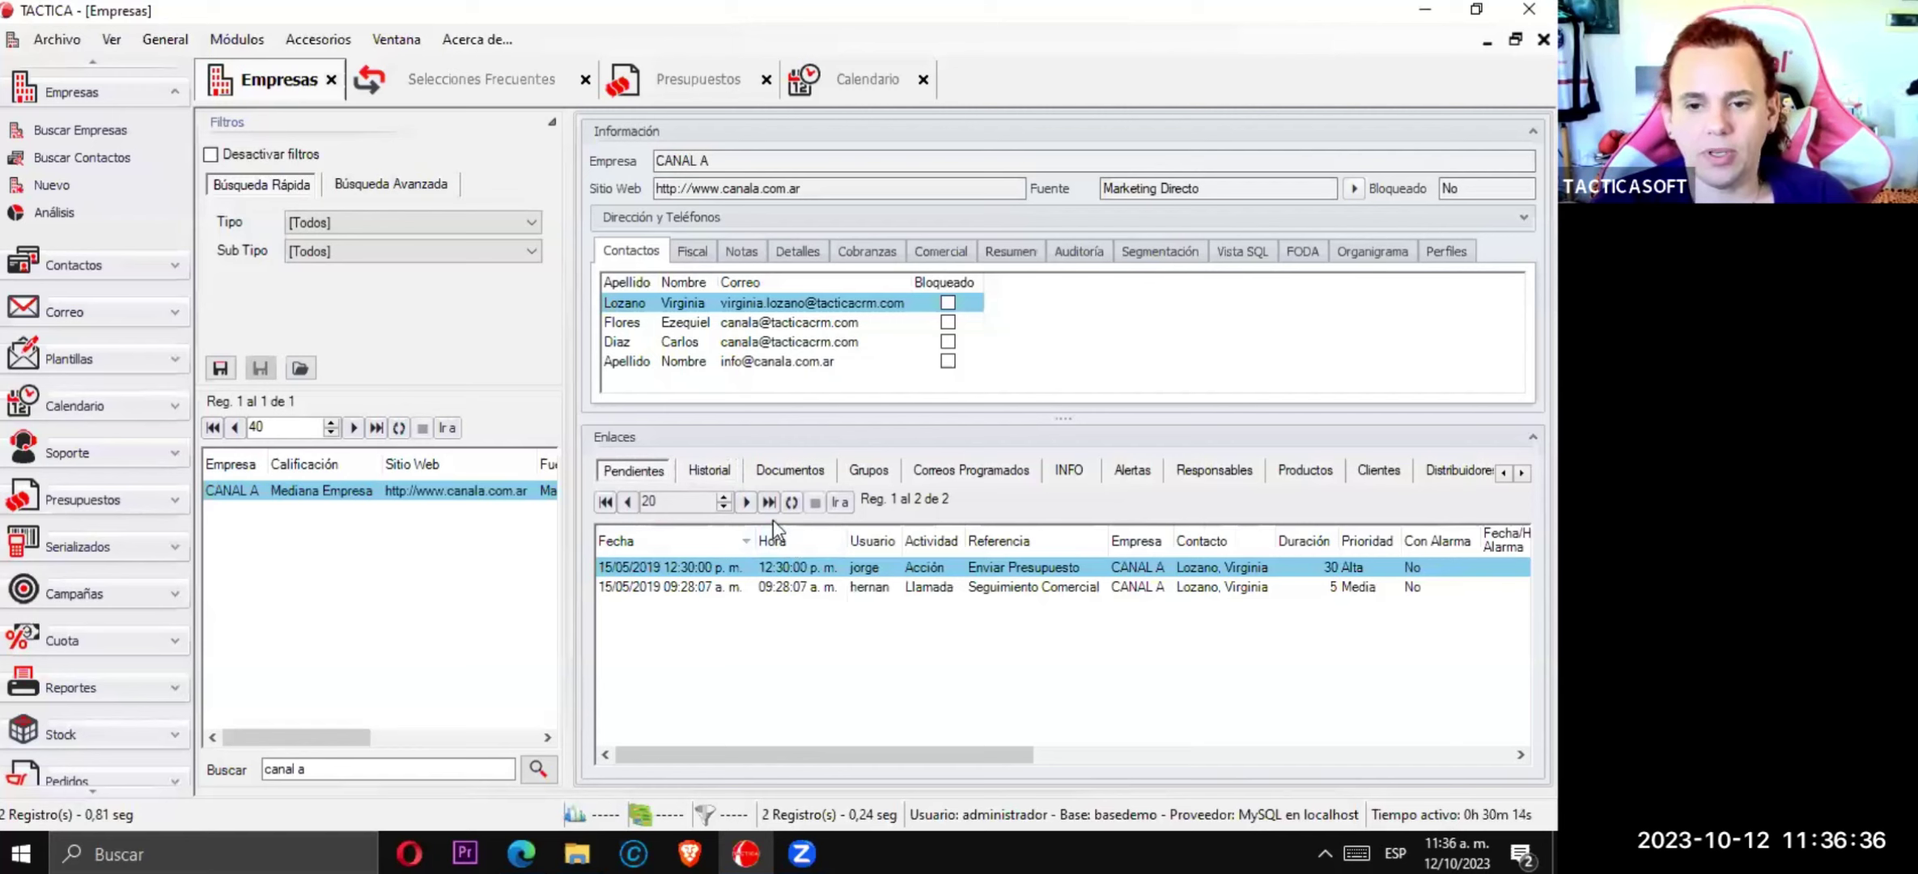
click(712, 471)
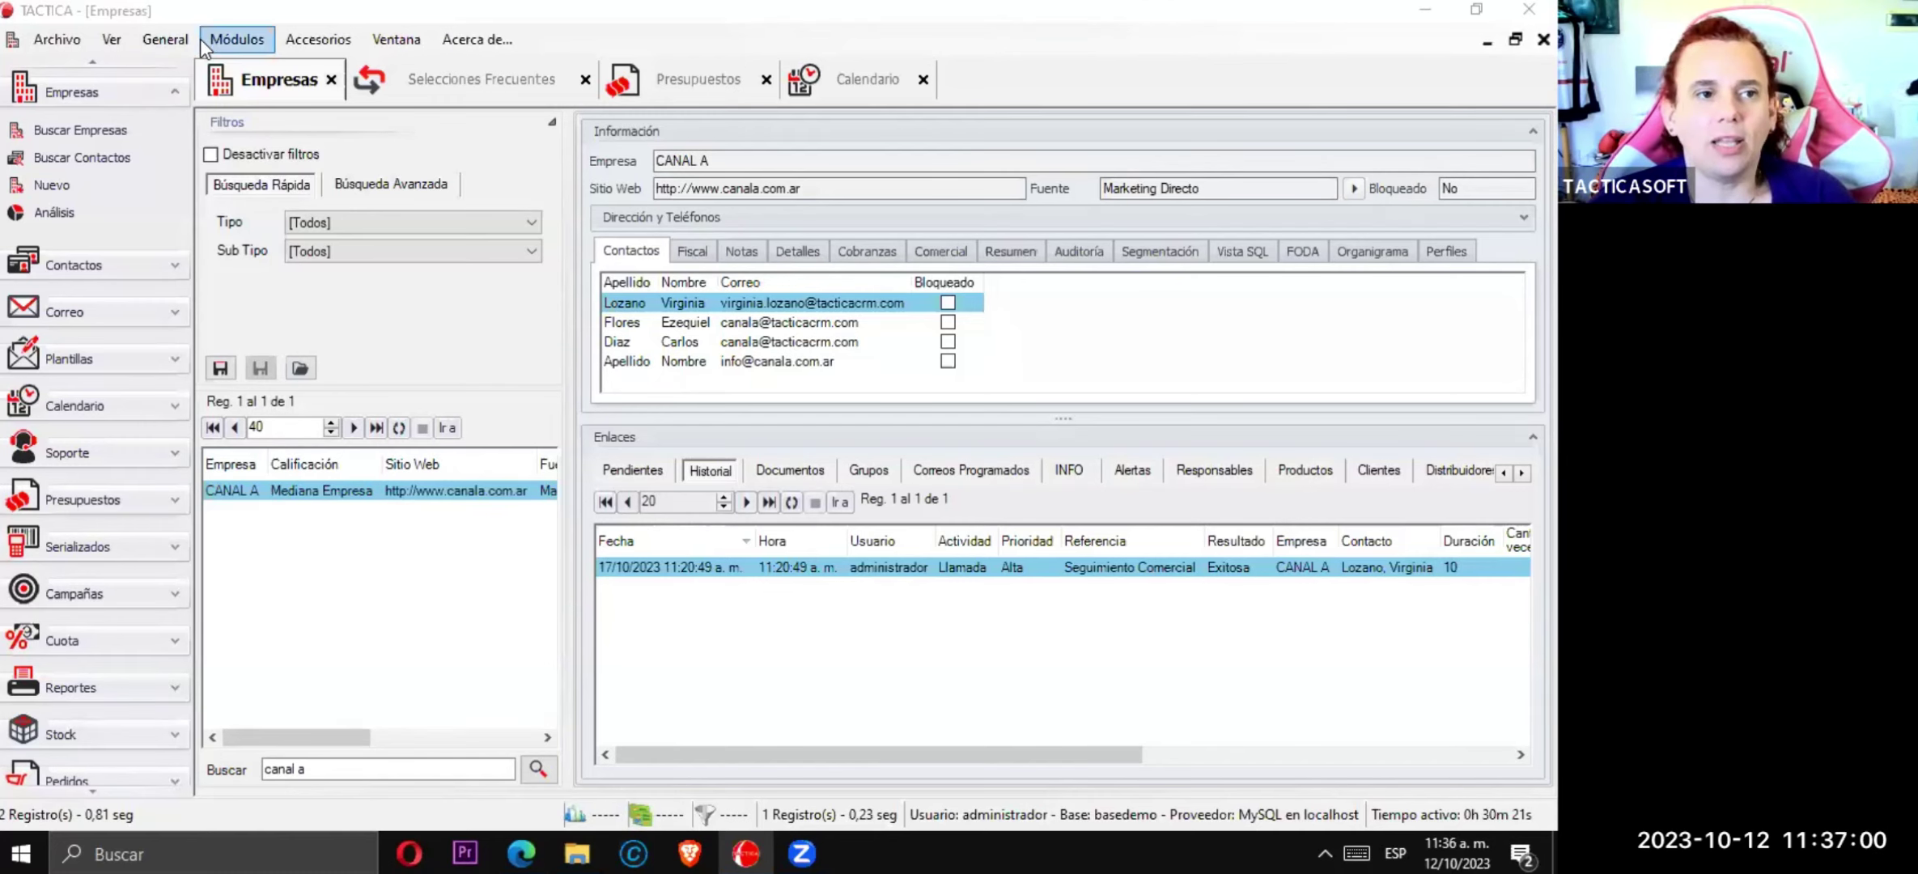
- Return to the quotes list and set the creation date filter to Este Mes
click(866, 81)
click(701, 95)
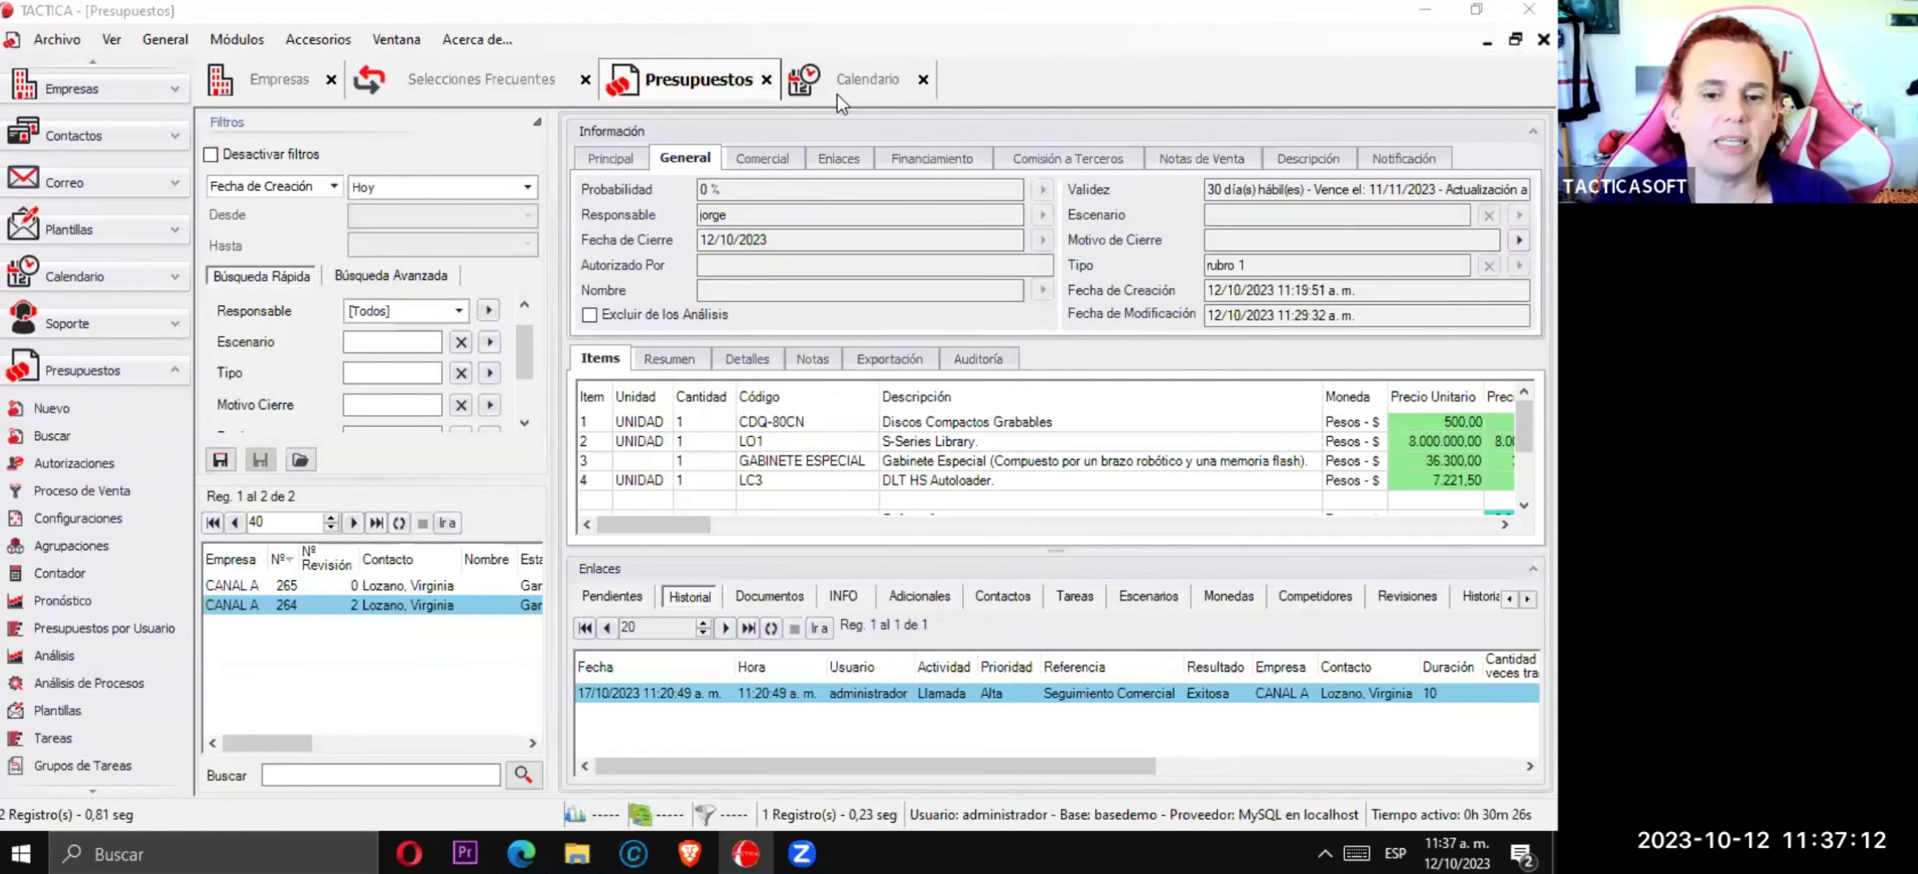
click(527, 187)
scroll(480, 226, down, 3)
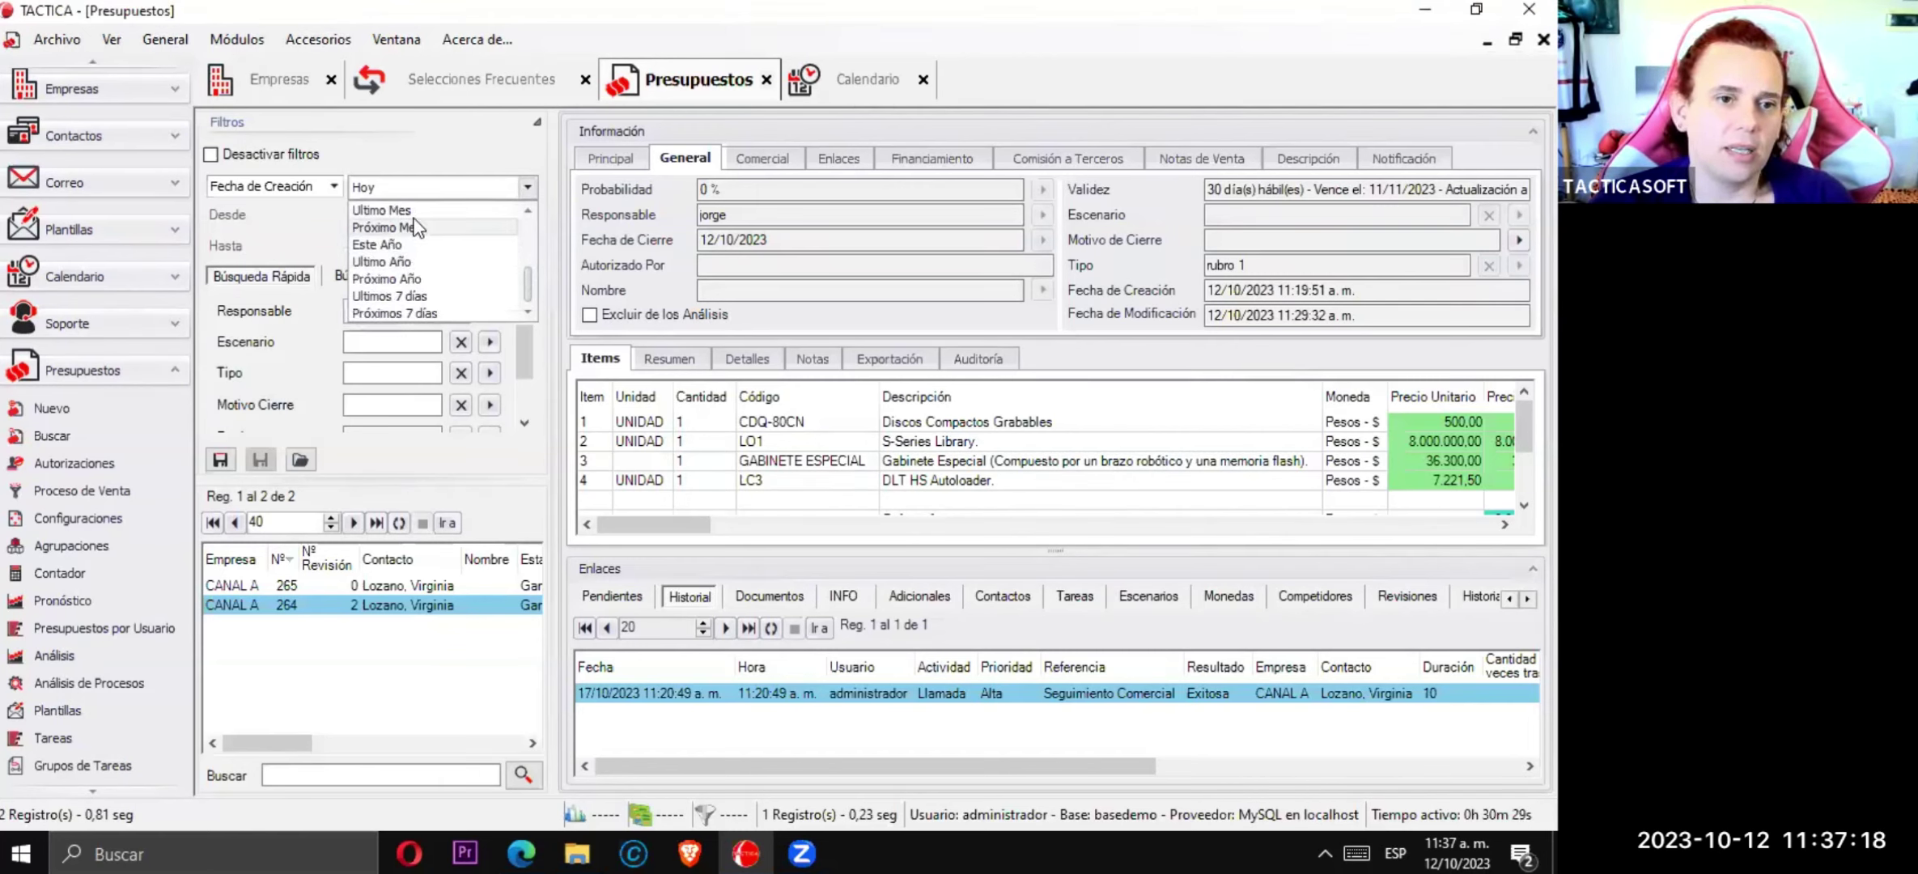
scroll(415, 228, up, 1)
click(409, 244)
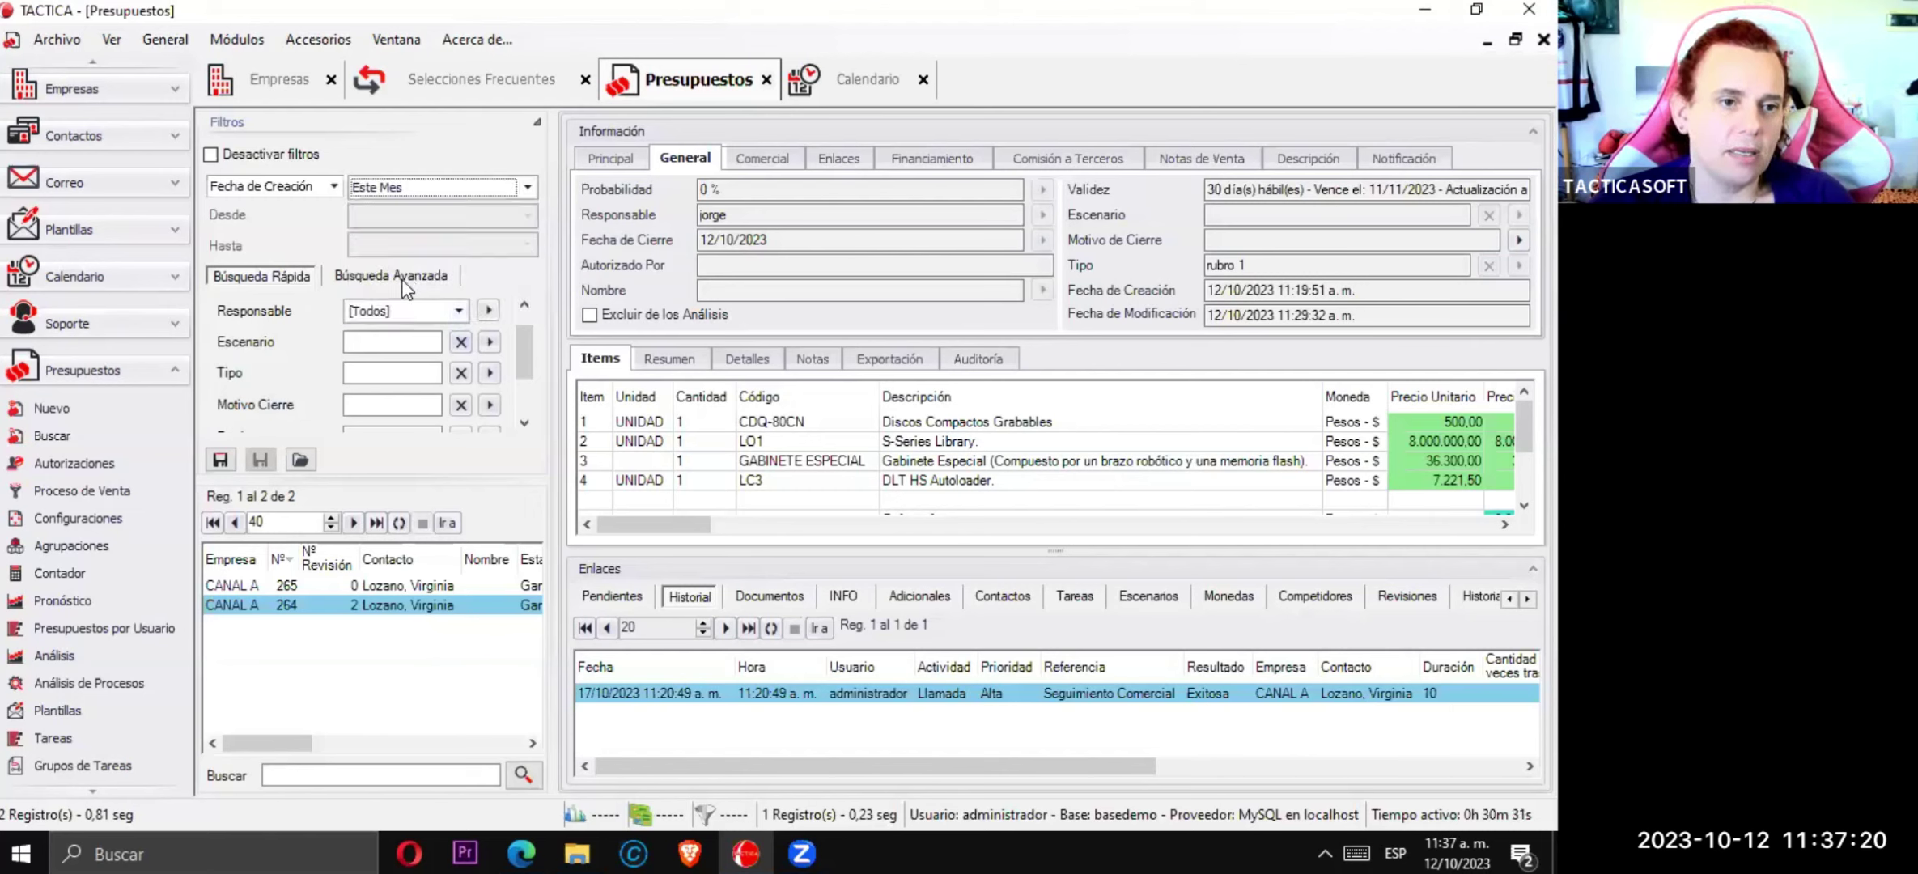
- Restrict the quote status filter to Ganado and run the search
scroll(523, 368, down, 1)
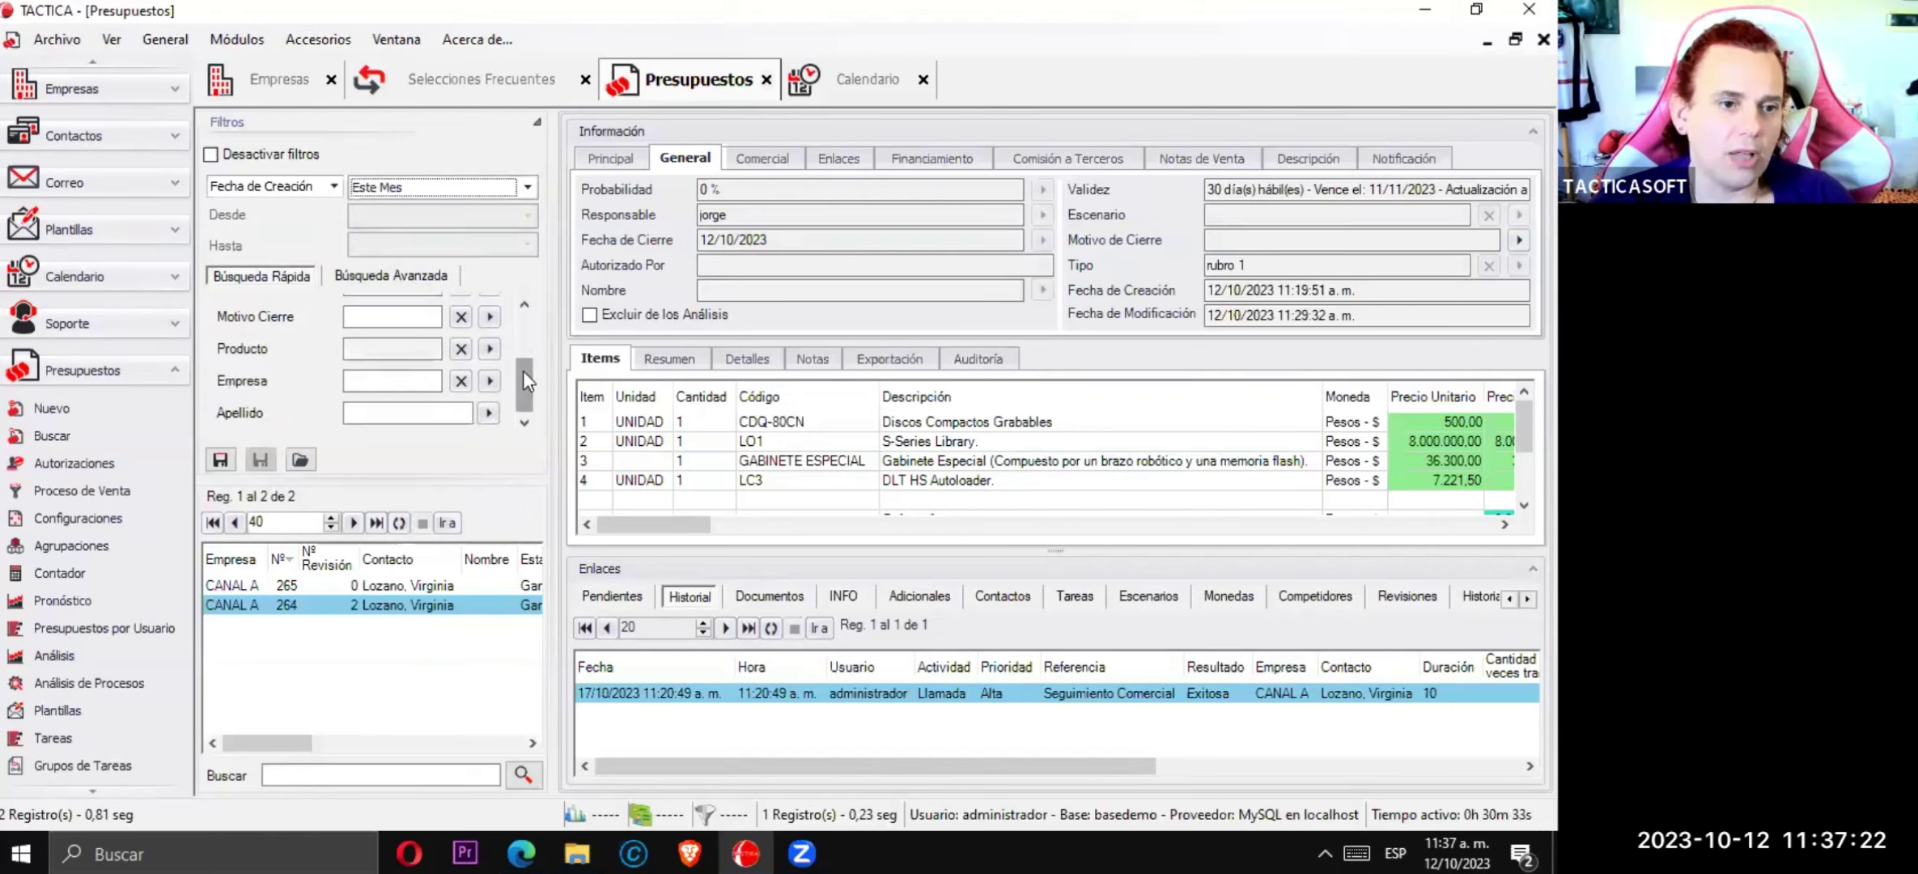
scroll(526, 389, down, 1)
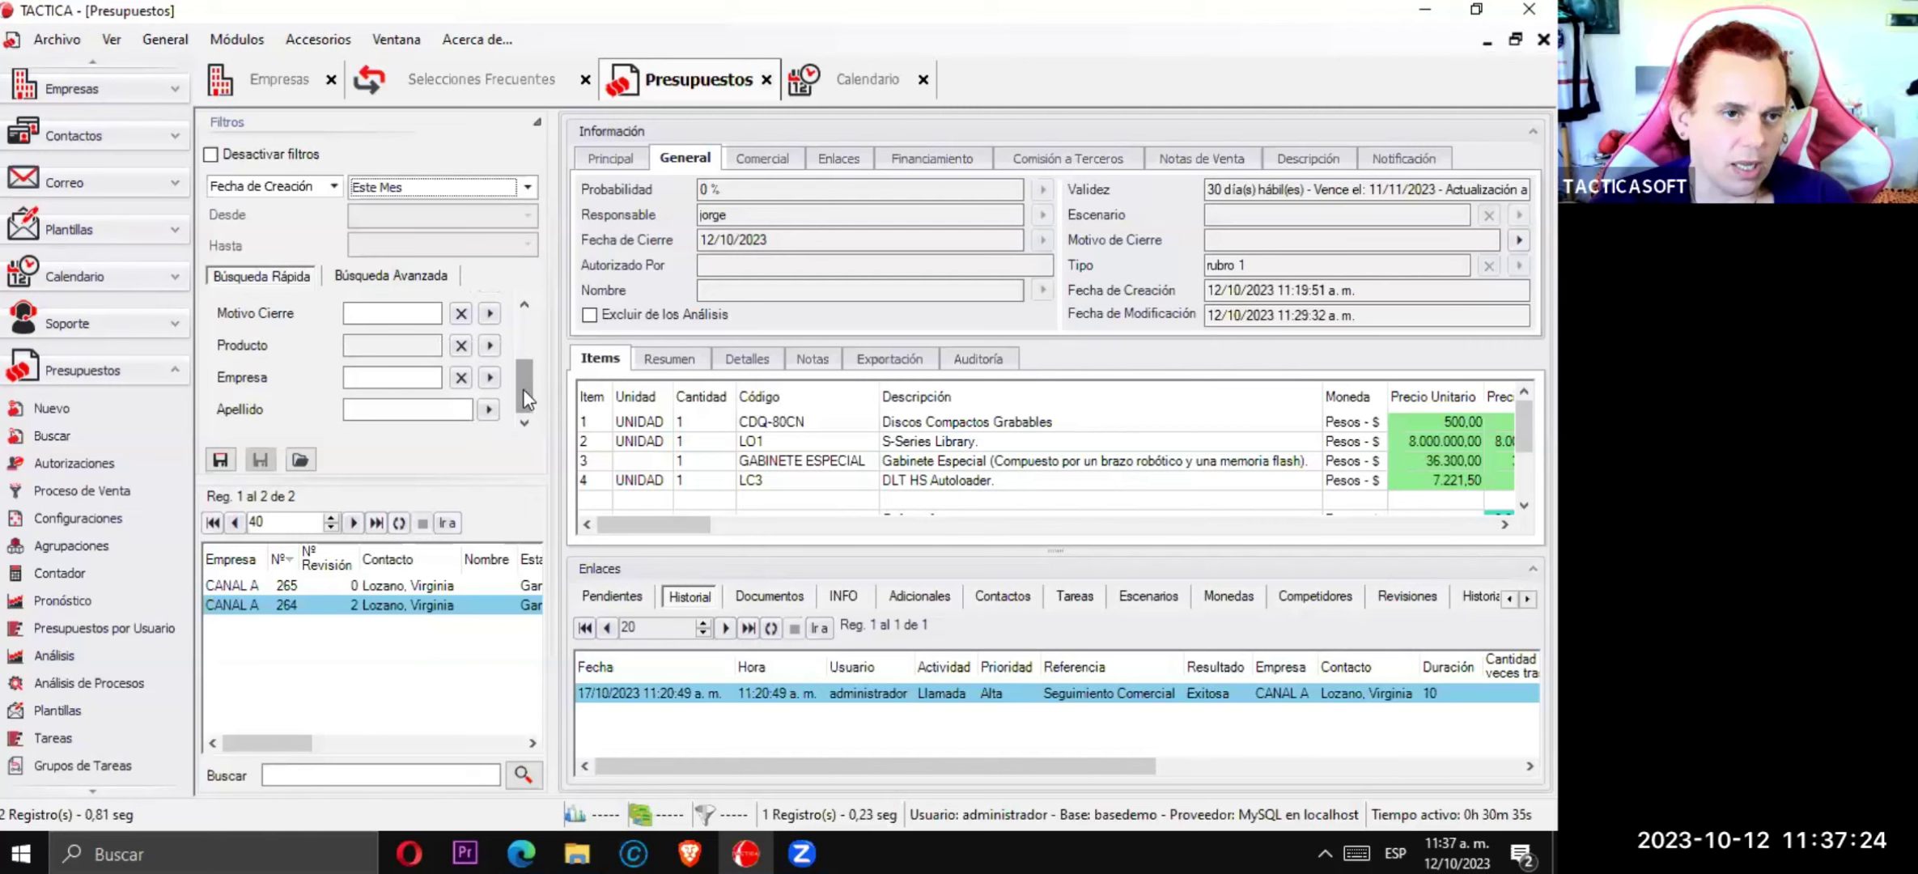
scroll(520, 343, up, 2)
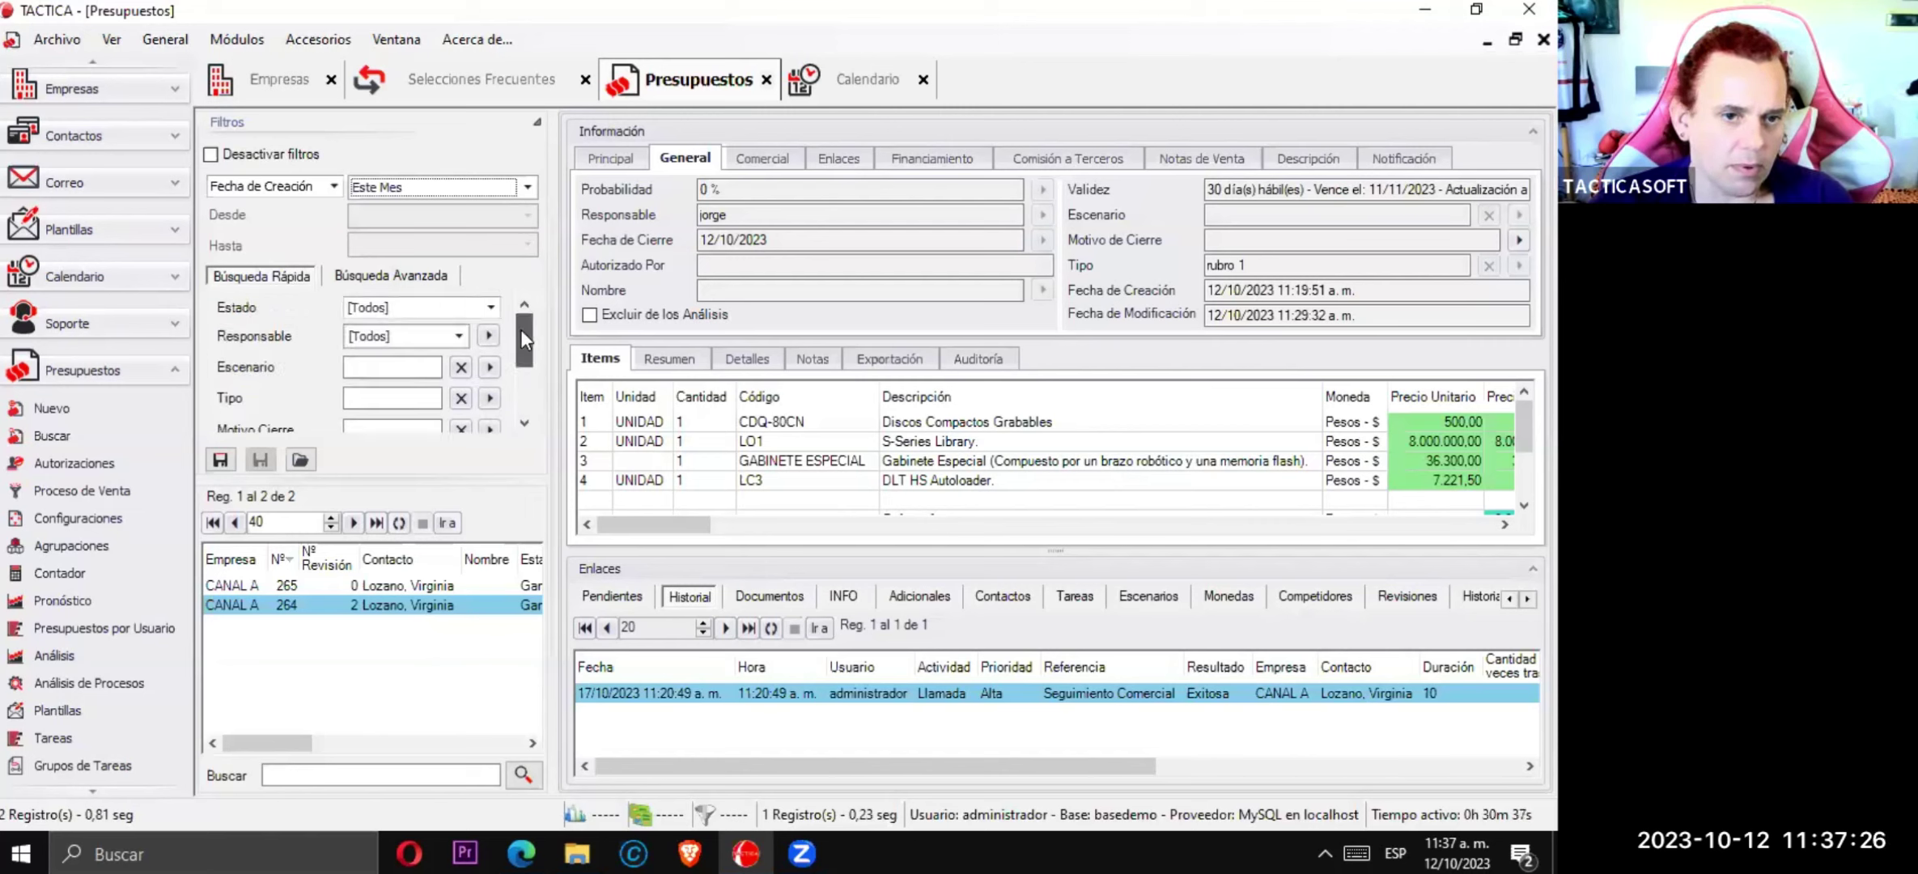
scroll(519, 323, up, 1)
click(491, 311)
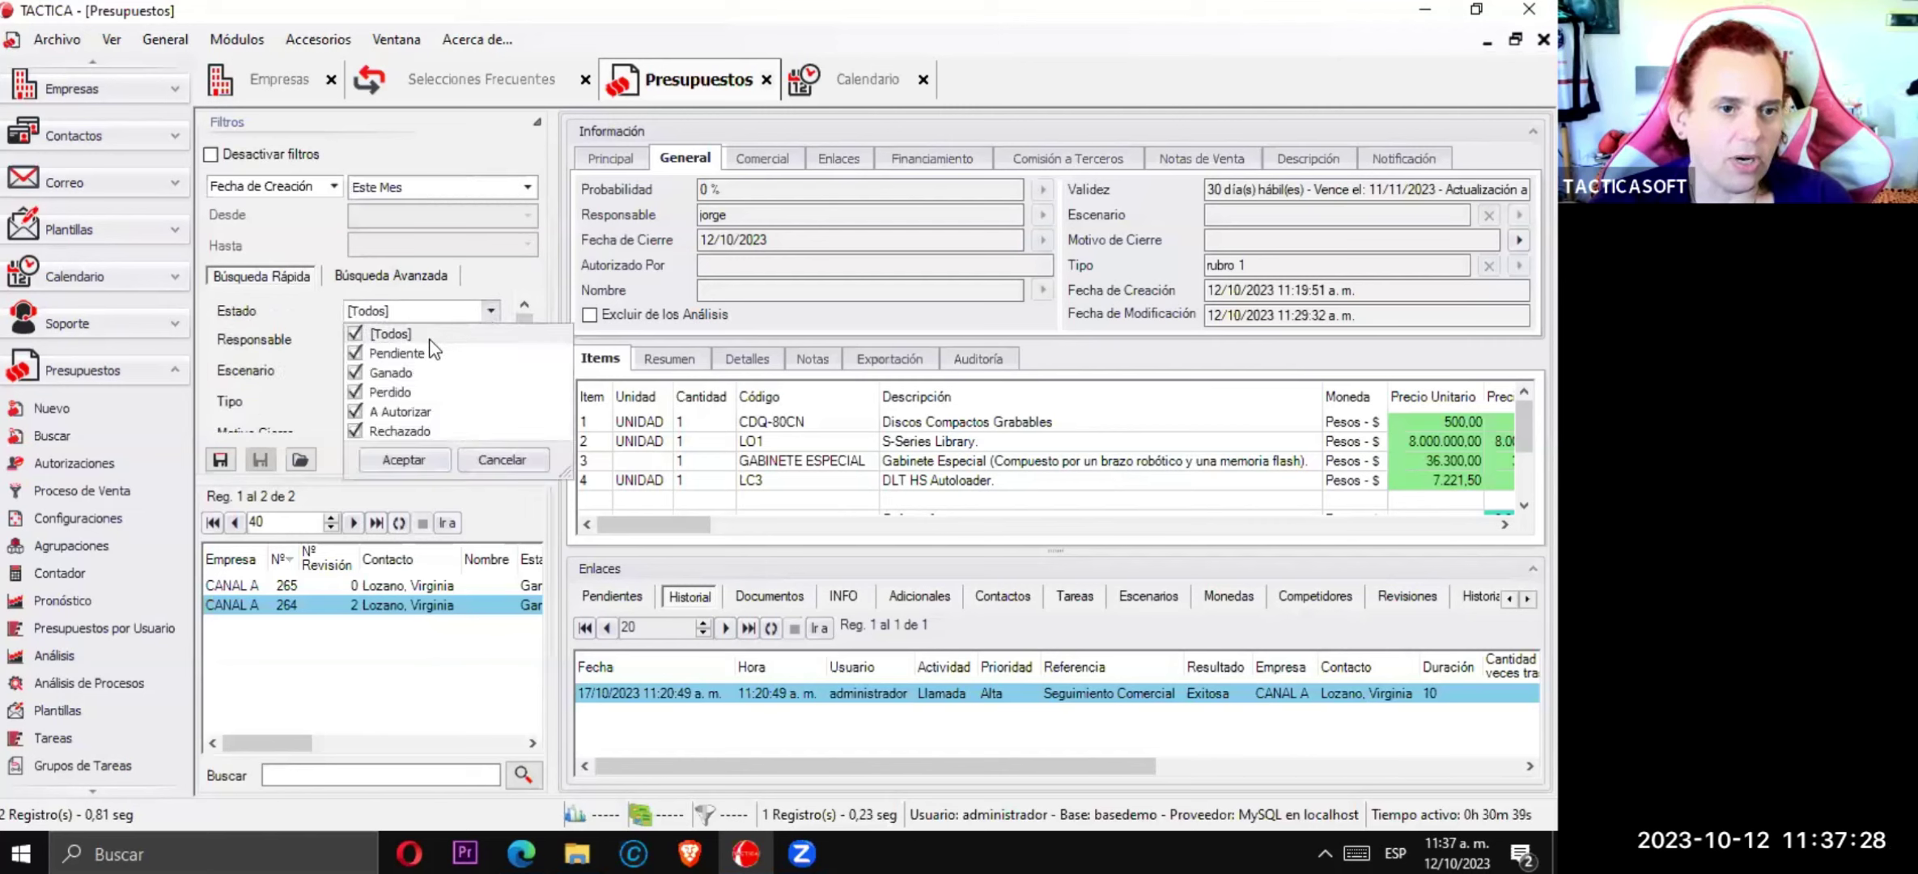
click(357, 335)
click(356, 372)
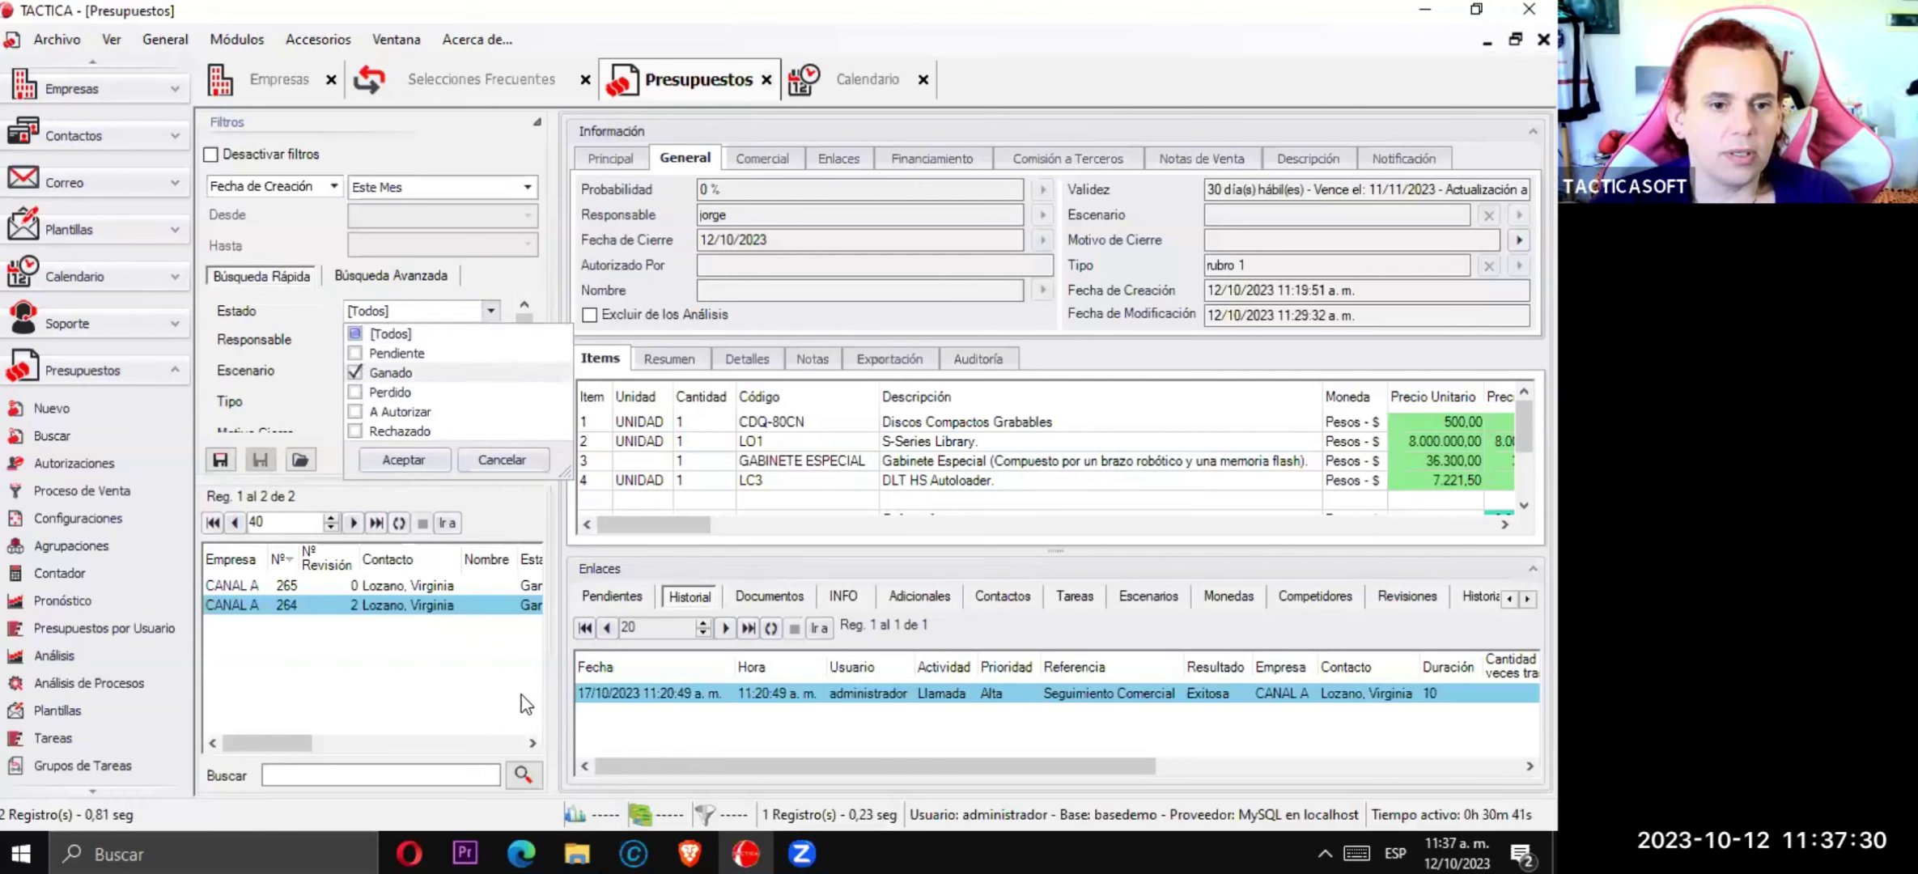
click(523, 774)
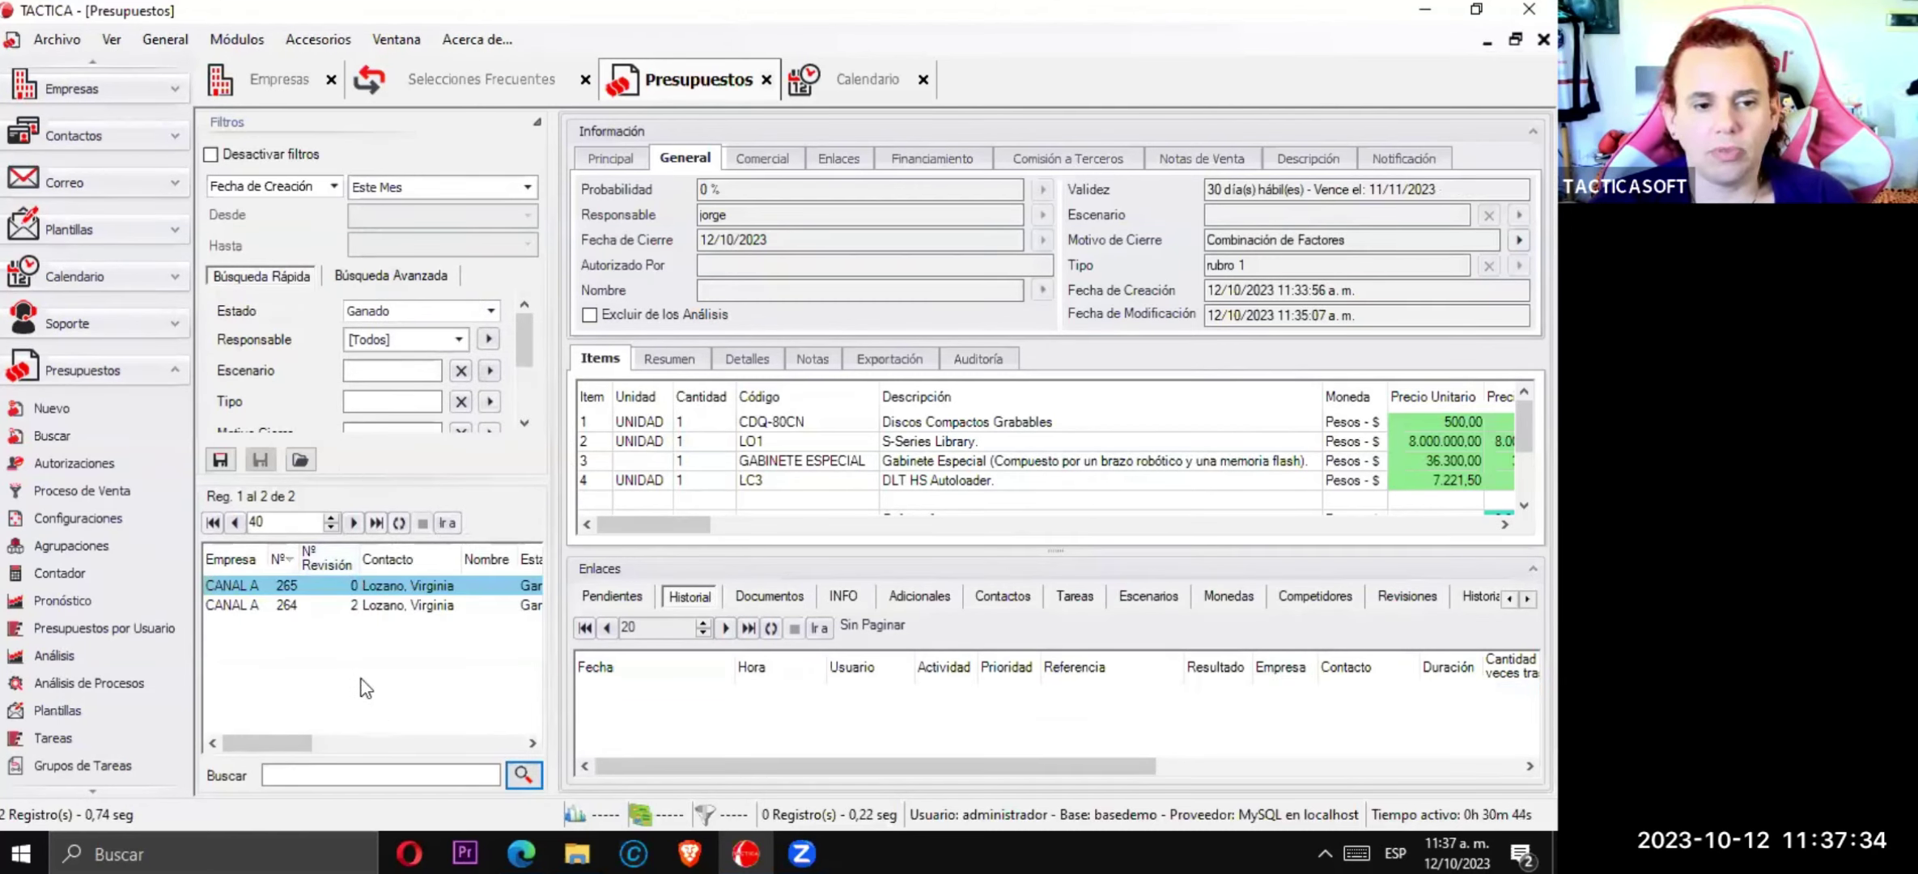
right_click(396, 597)
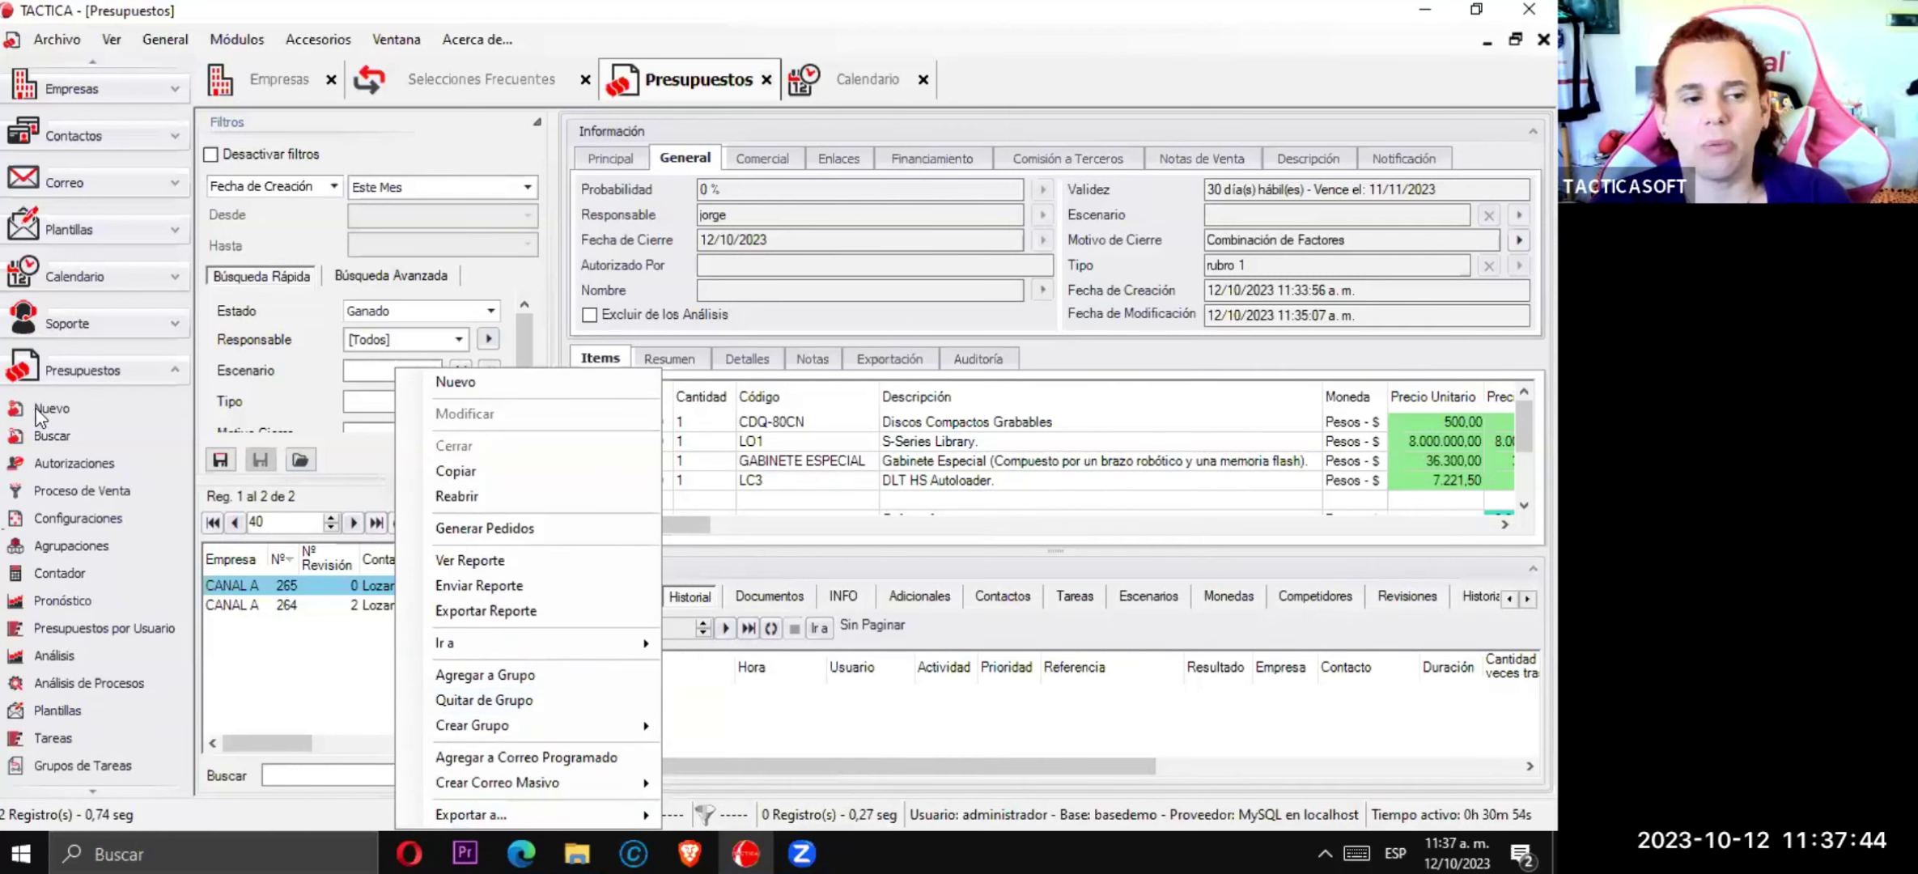
click(320, 686)
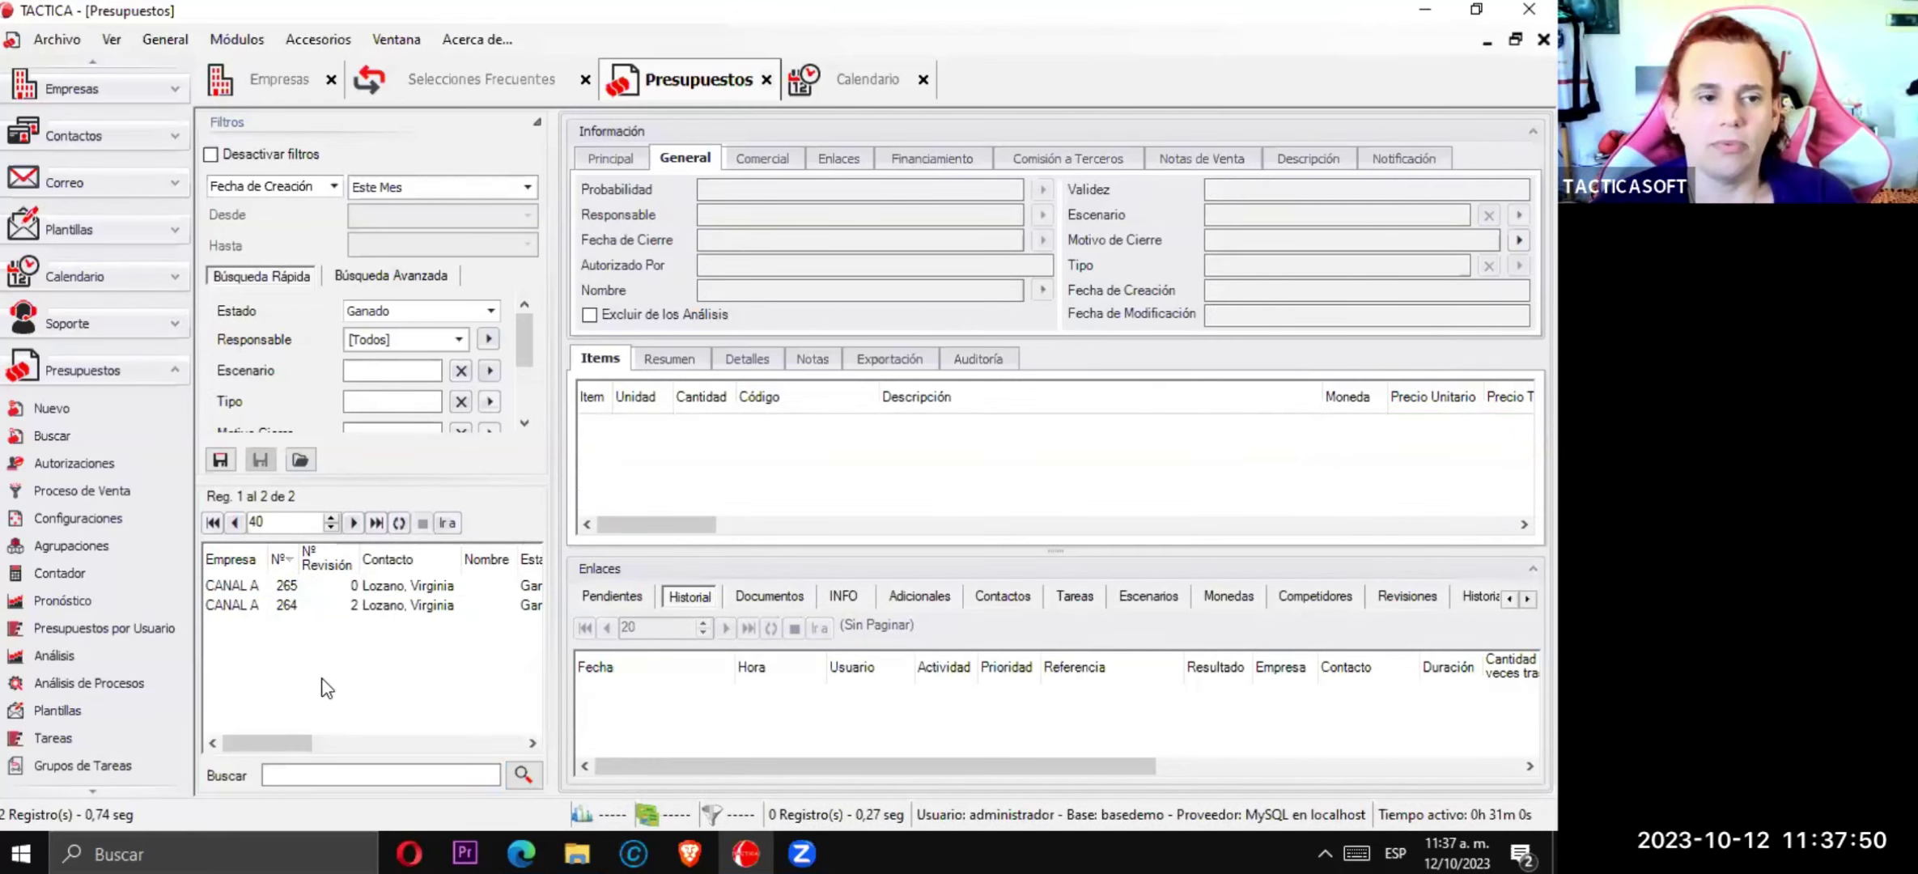
- Change the quotes' creation date filter to Rango de Fecha and start on its Desde date
click(522, 187)
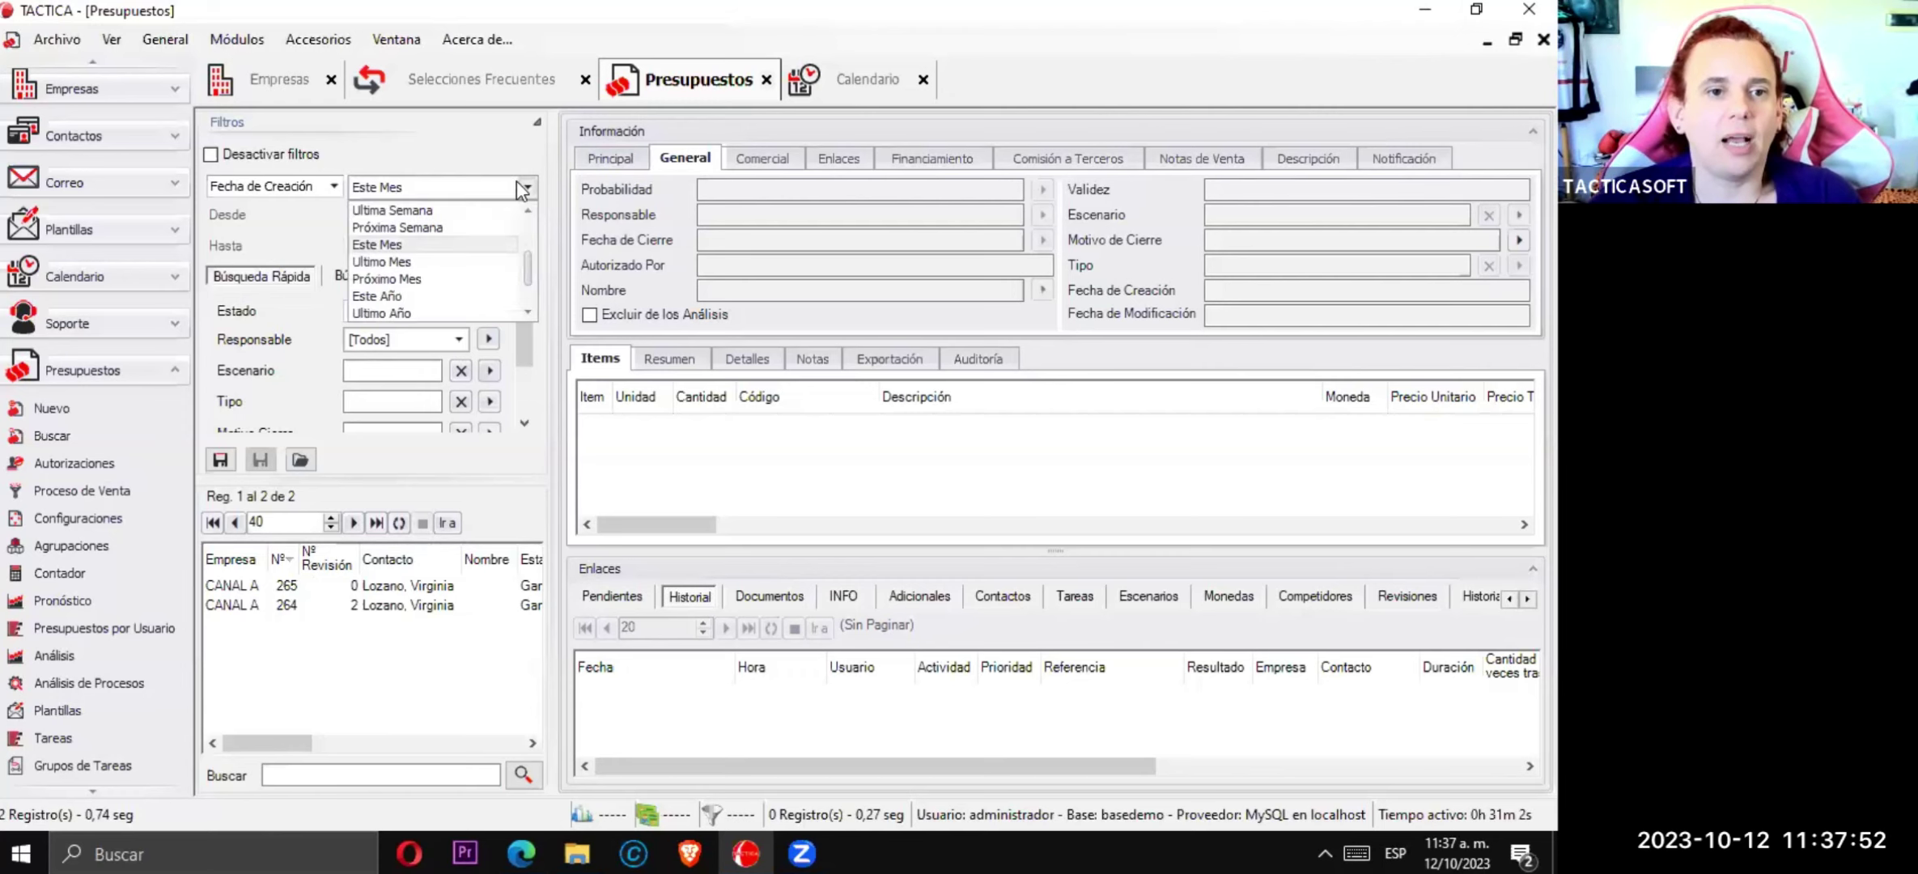
scroll(429, 233, up, 2)
click(429, 230)
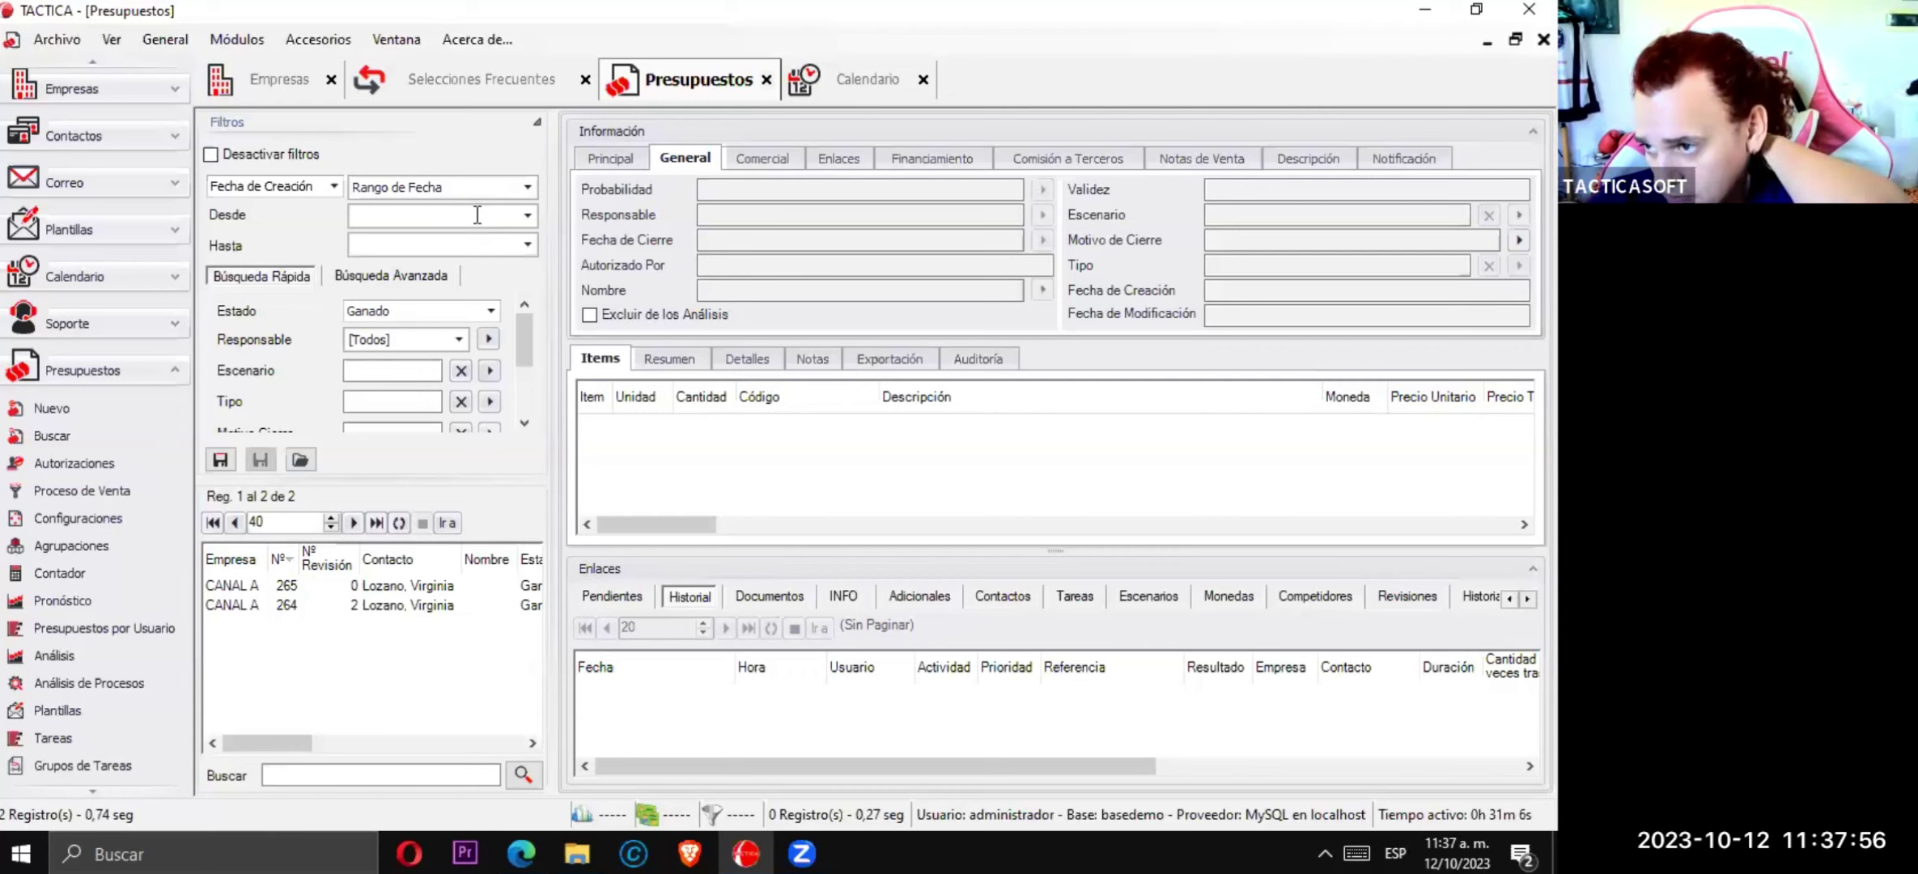
click(478, 214)
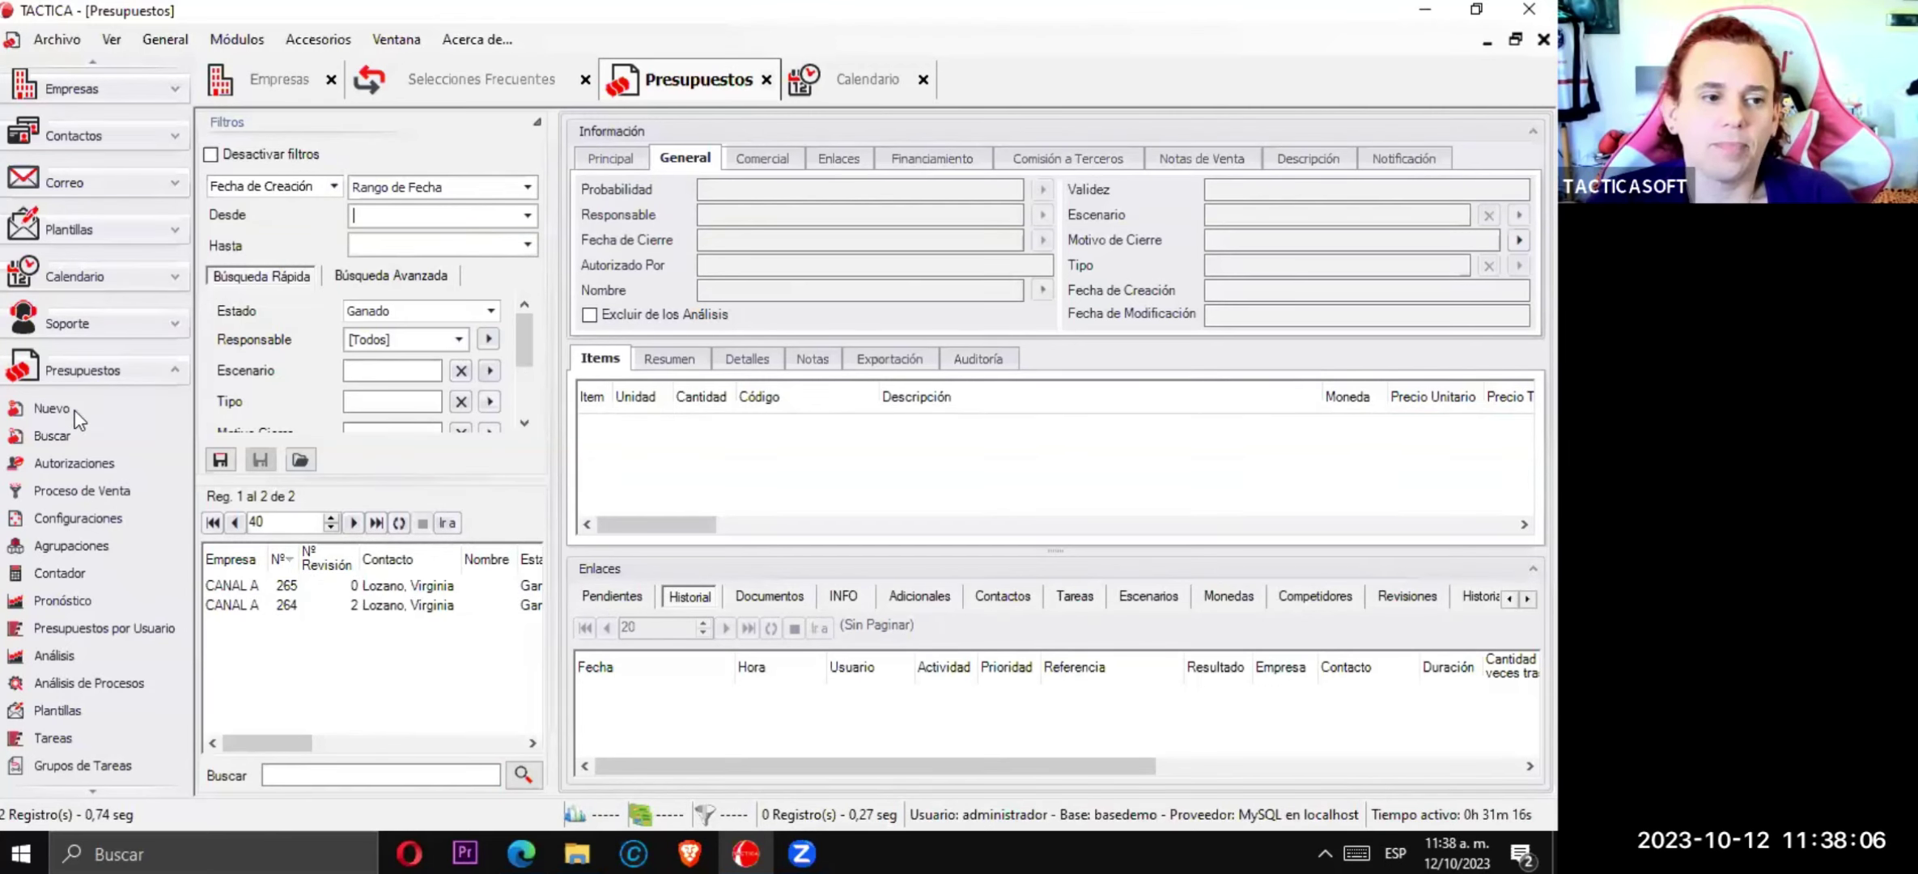
- Review the quote authorizations awaiting approval, including company and contact, and close the list
click(81, 464)
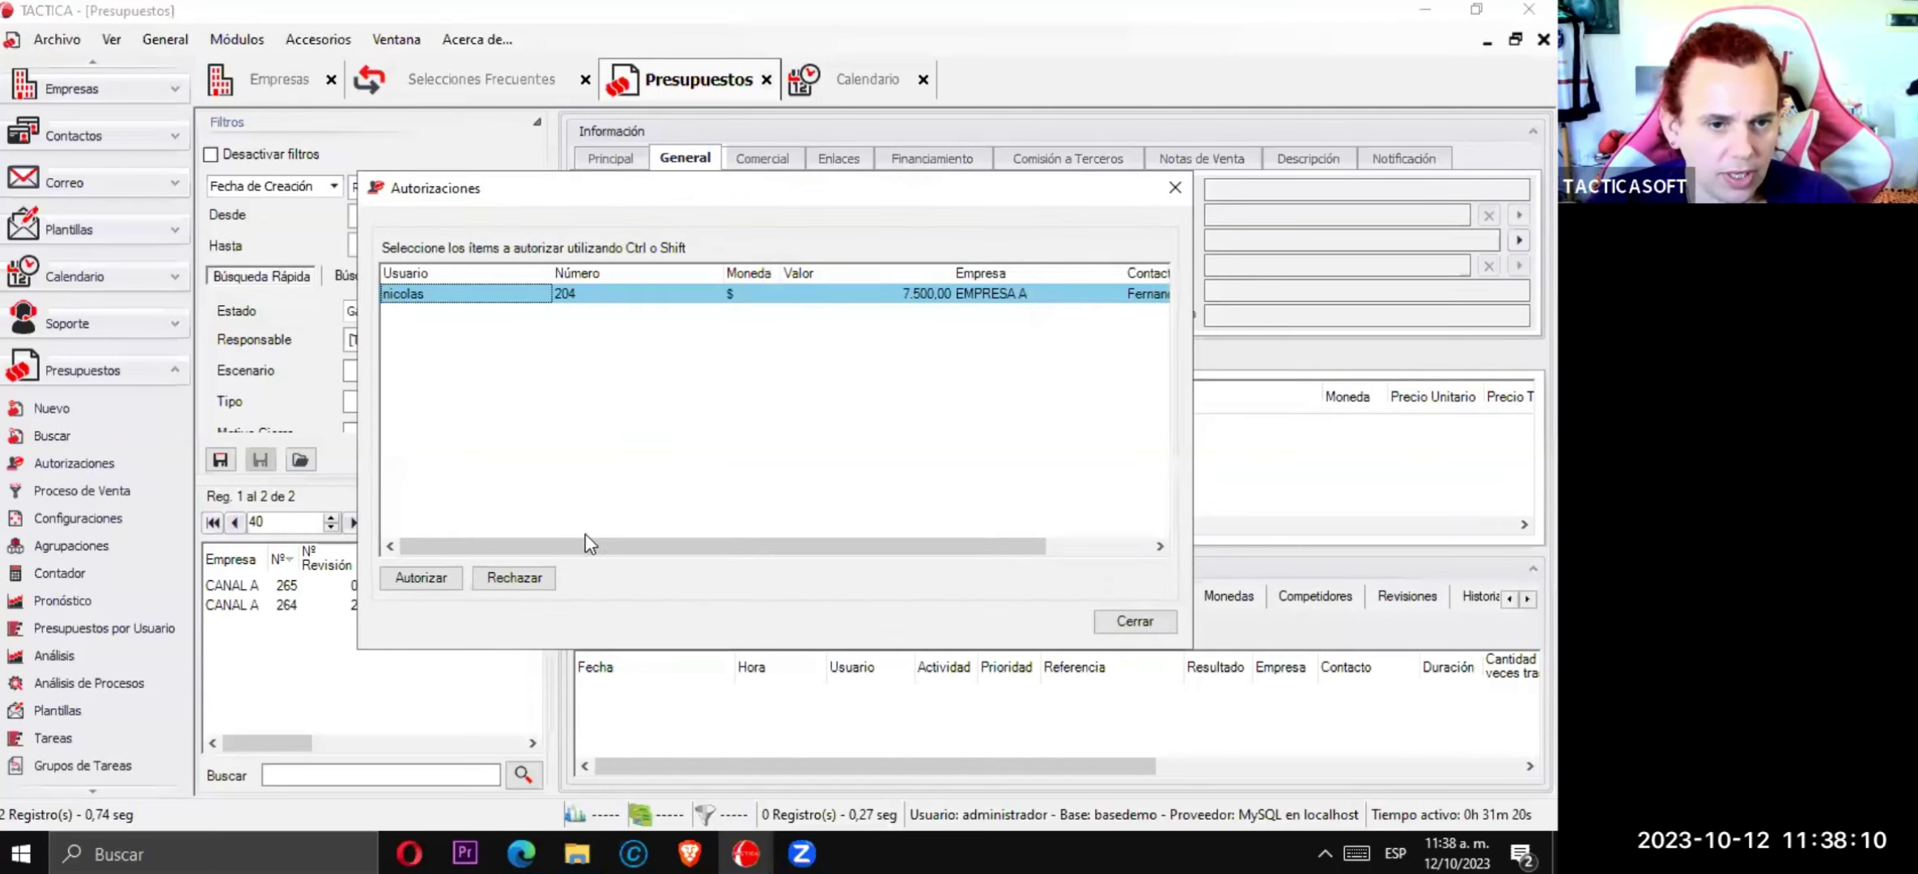
drag(587, 544, 692, 546)
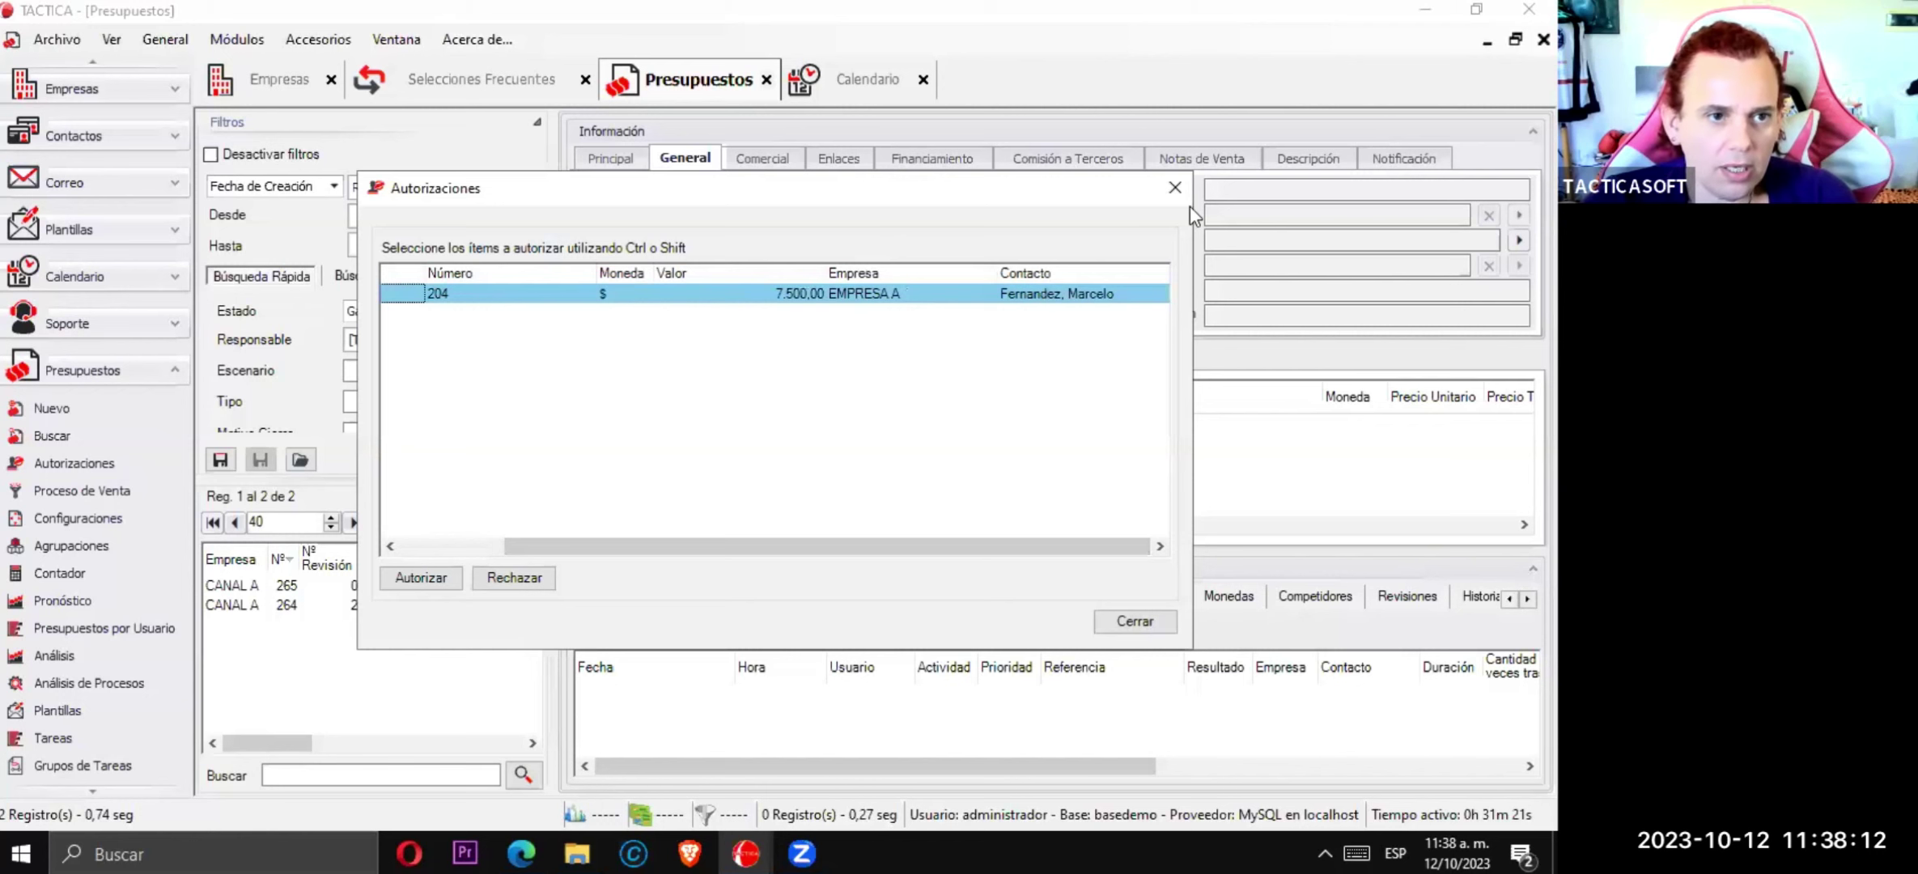
click(1175, 187)
right_click(310, 597)
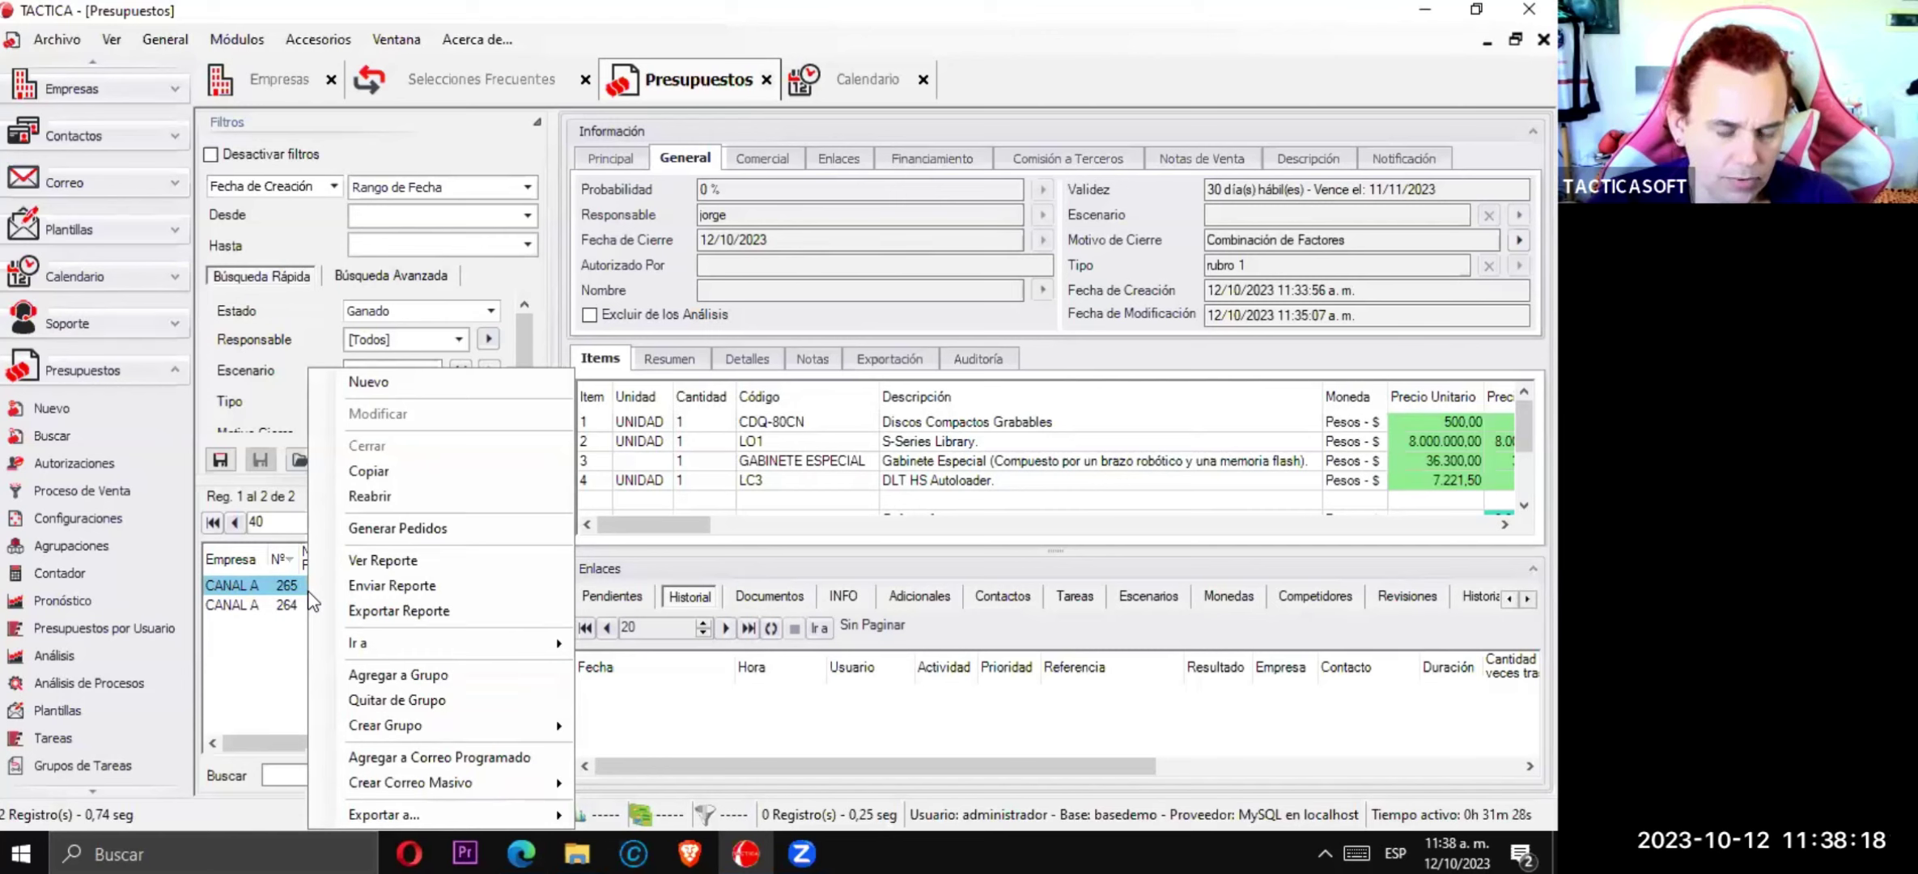
mouse_move(419, 653)
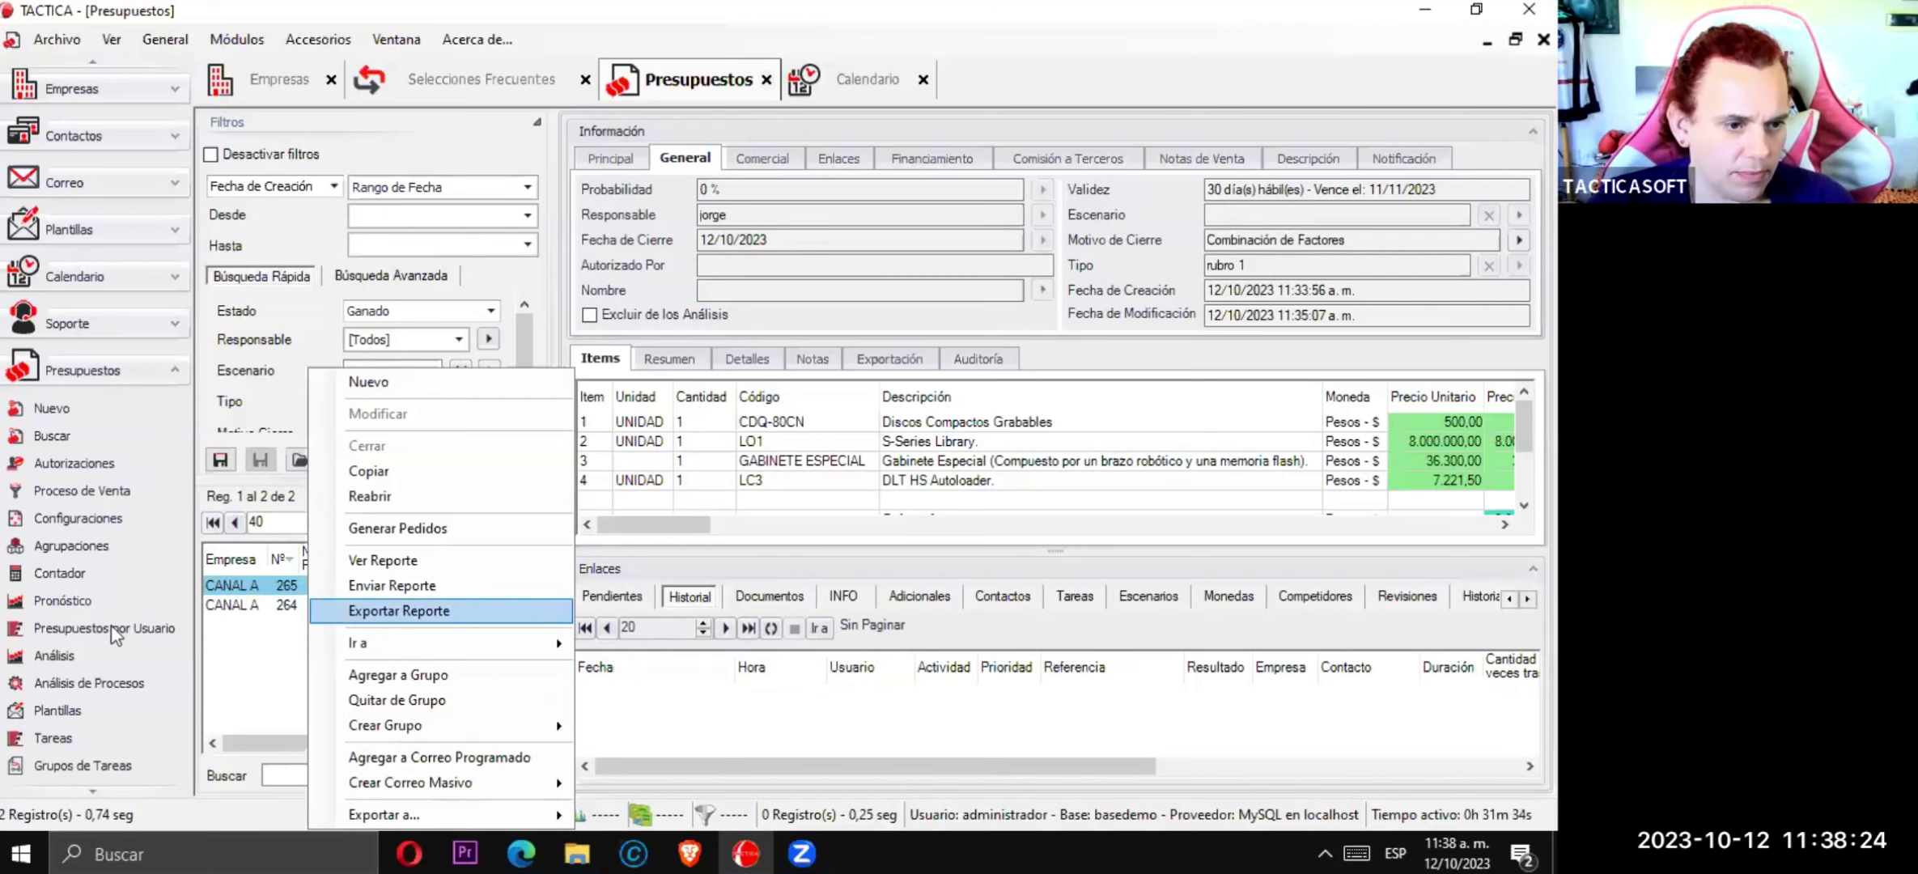
- Open the quote analysis and run it for all users with all dates, in Pesos
click(58, 657)
click(57, 657)
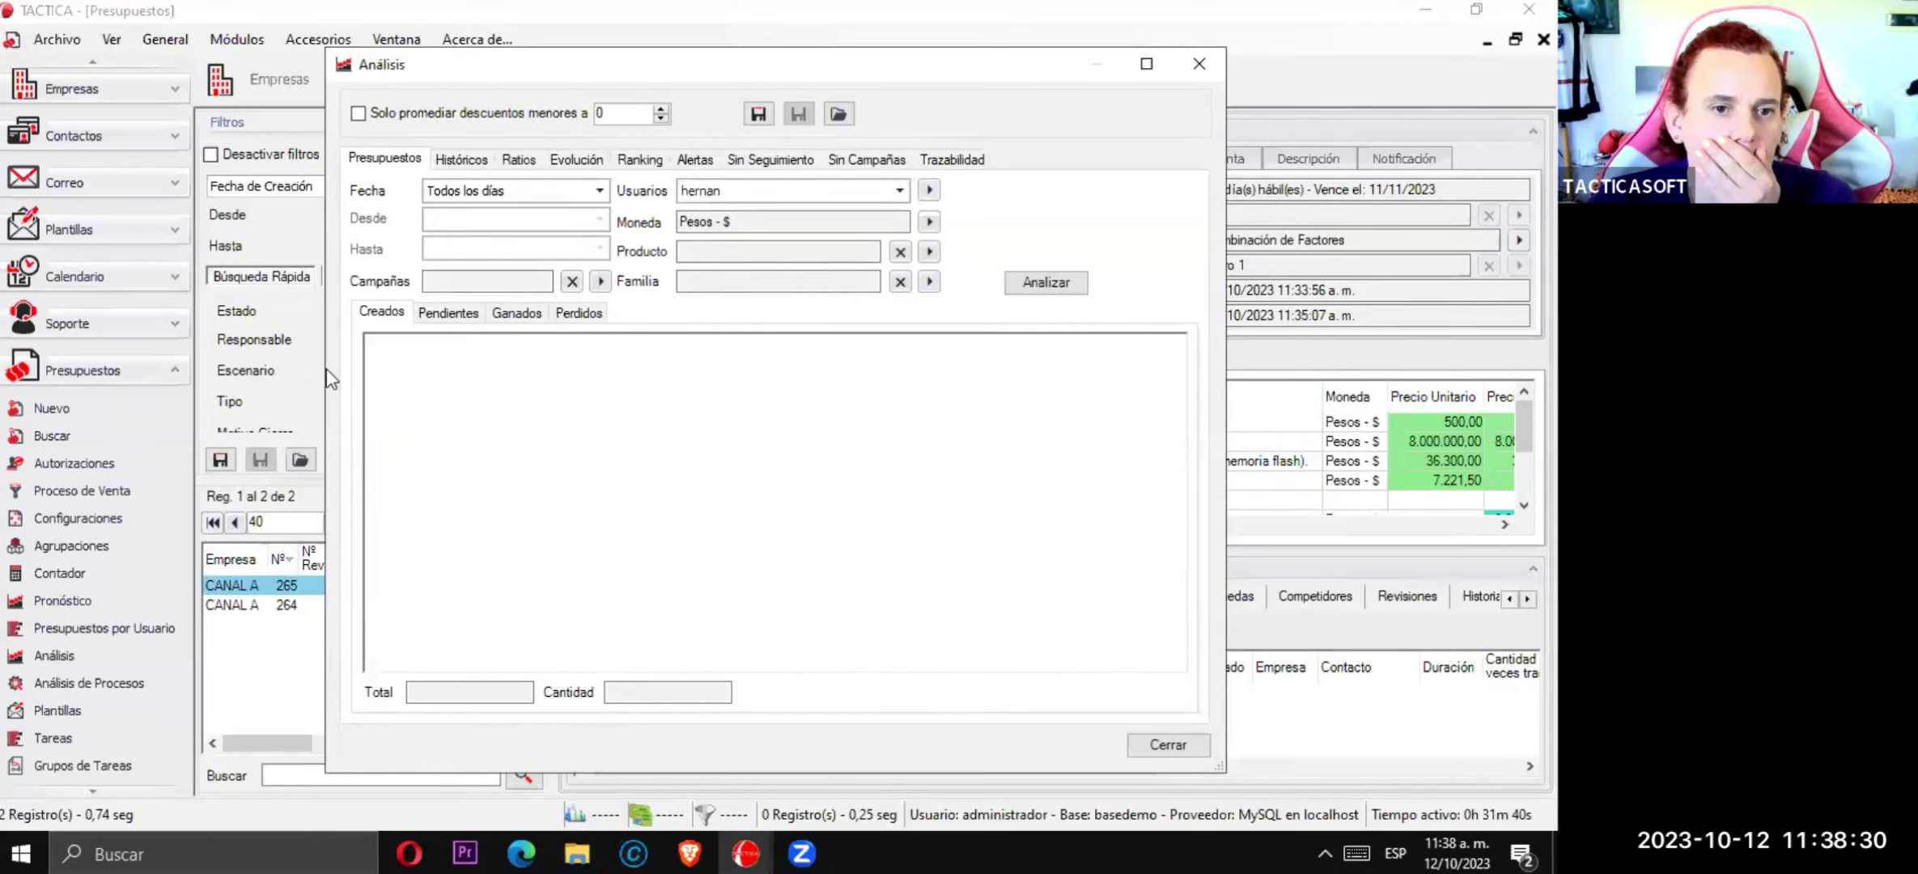
click(530, 316)
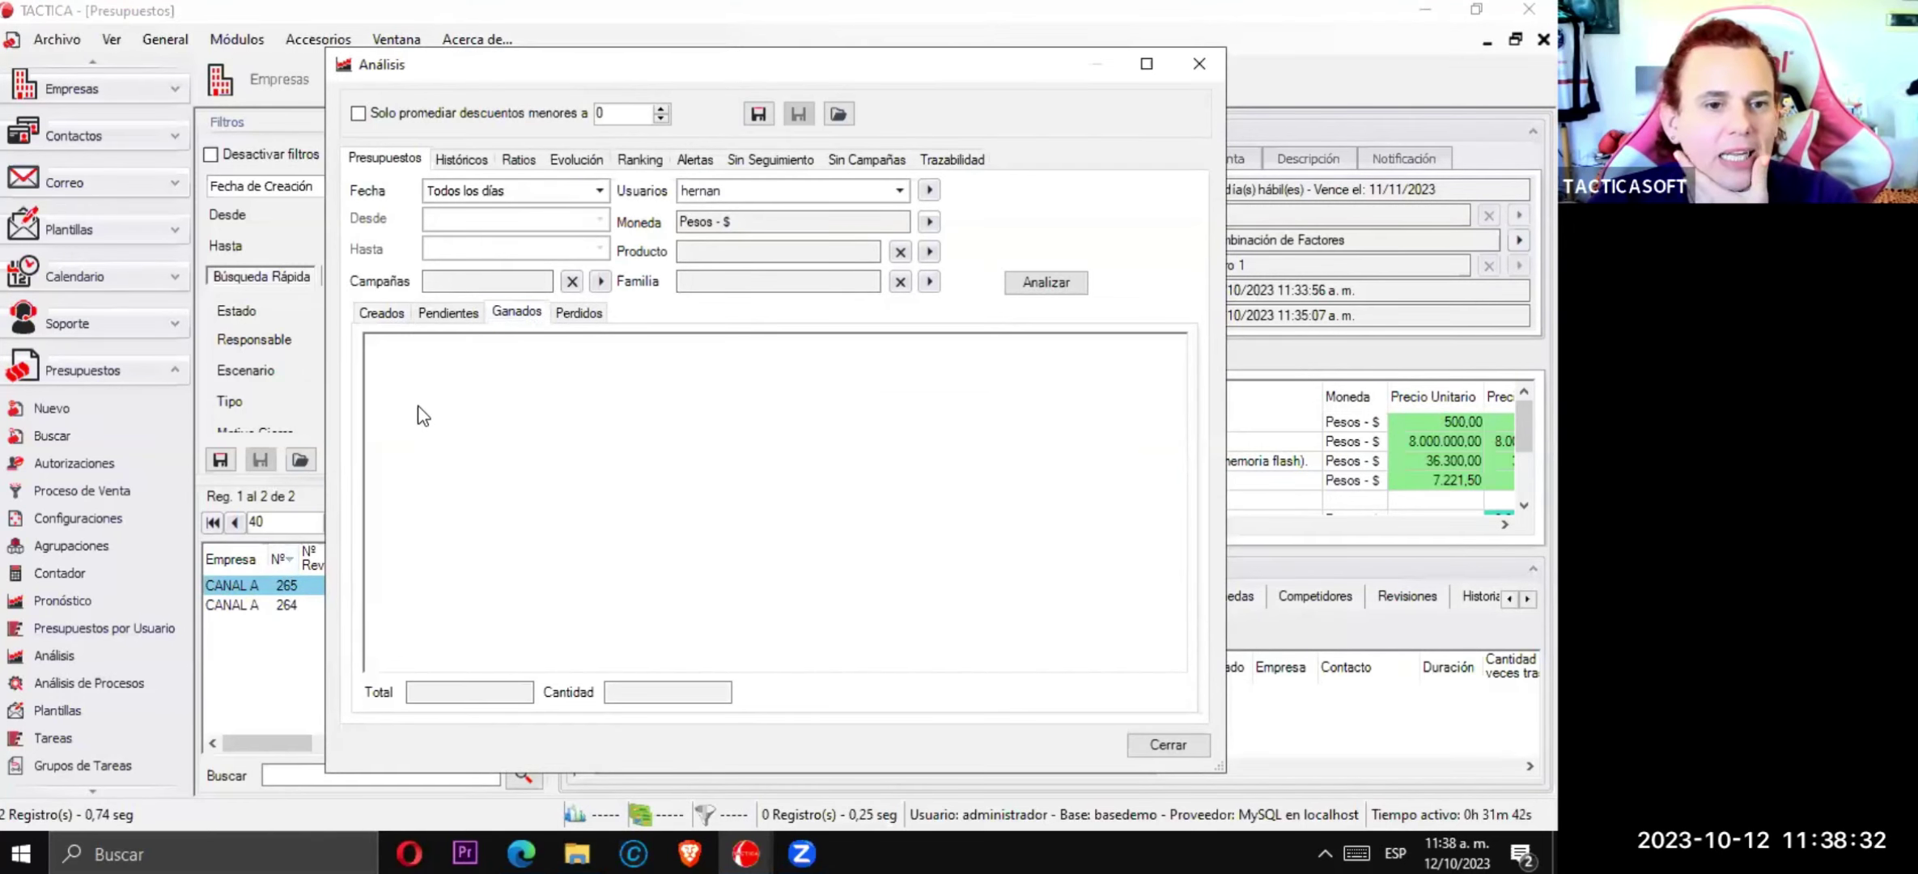
click(384, 314)
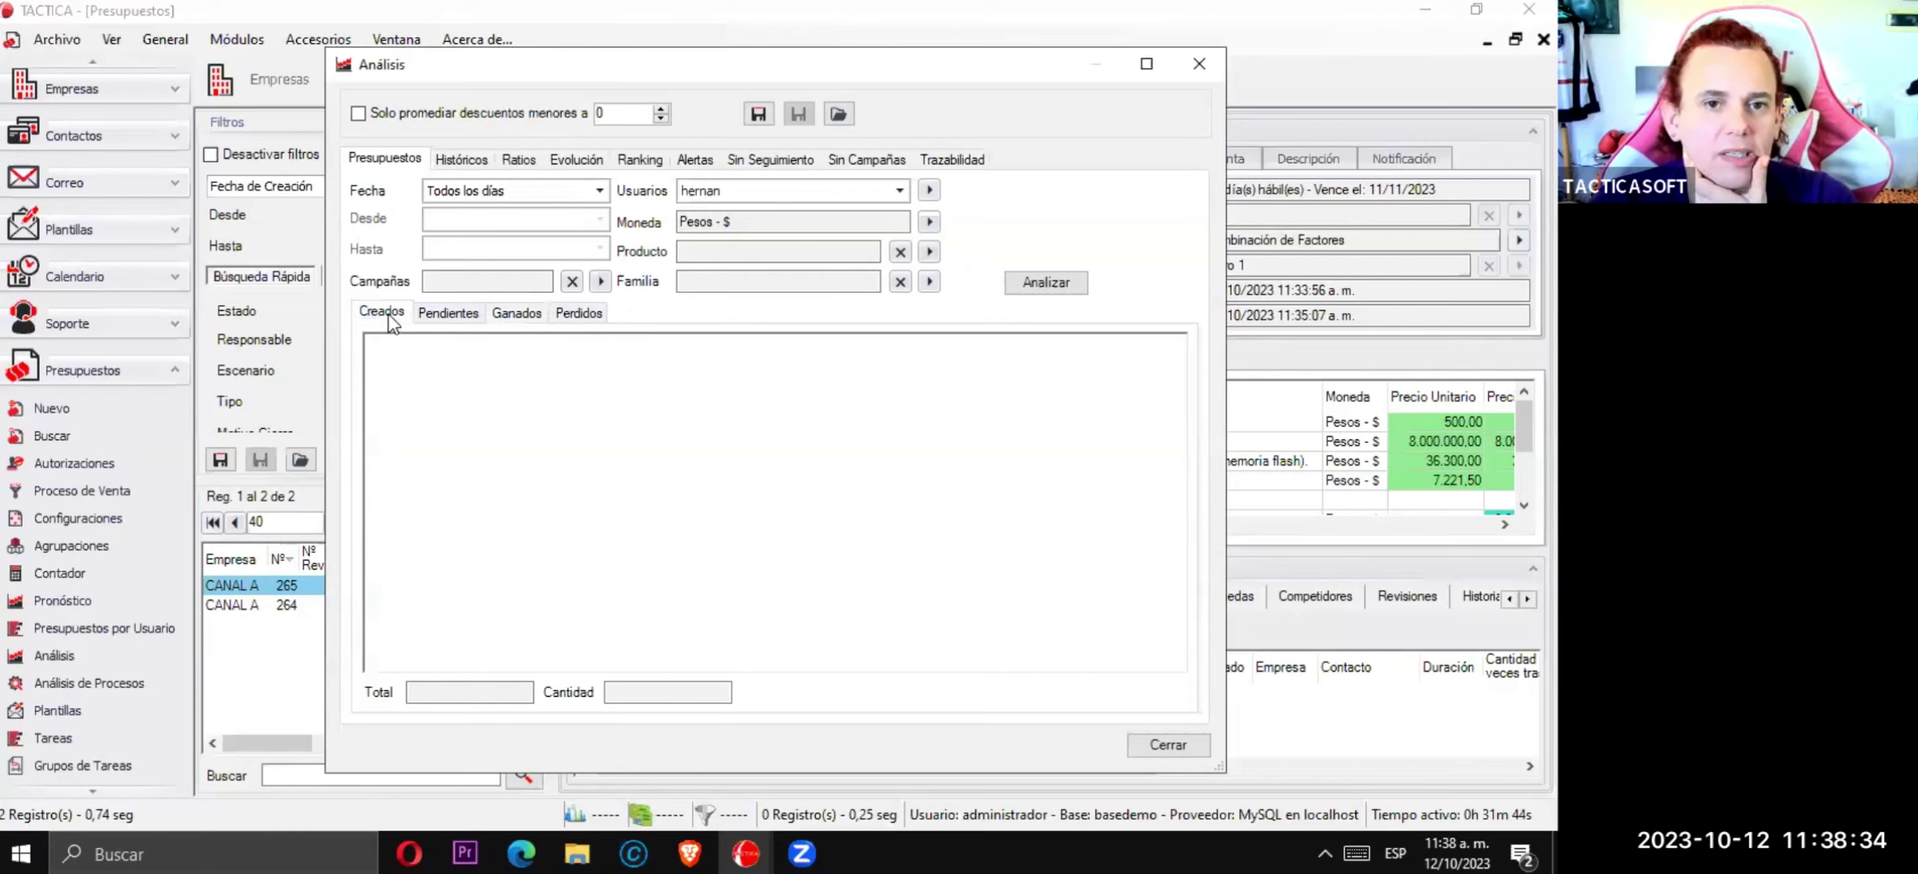
click(900, 191)
key(Down)
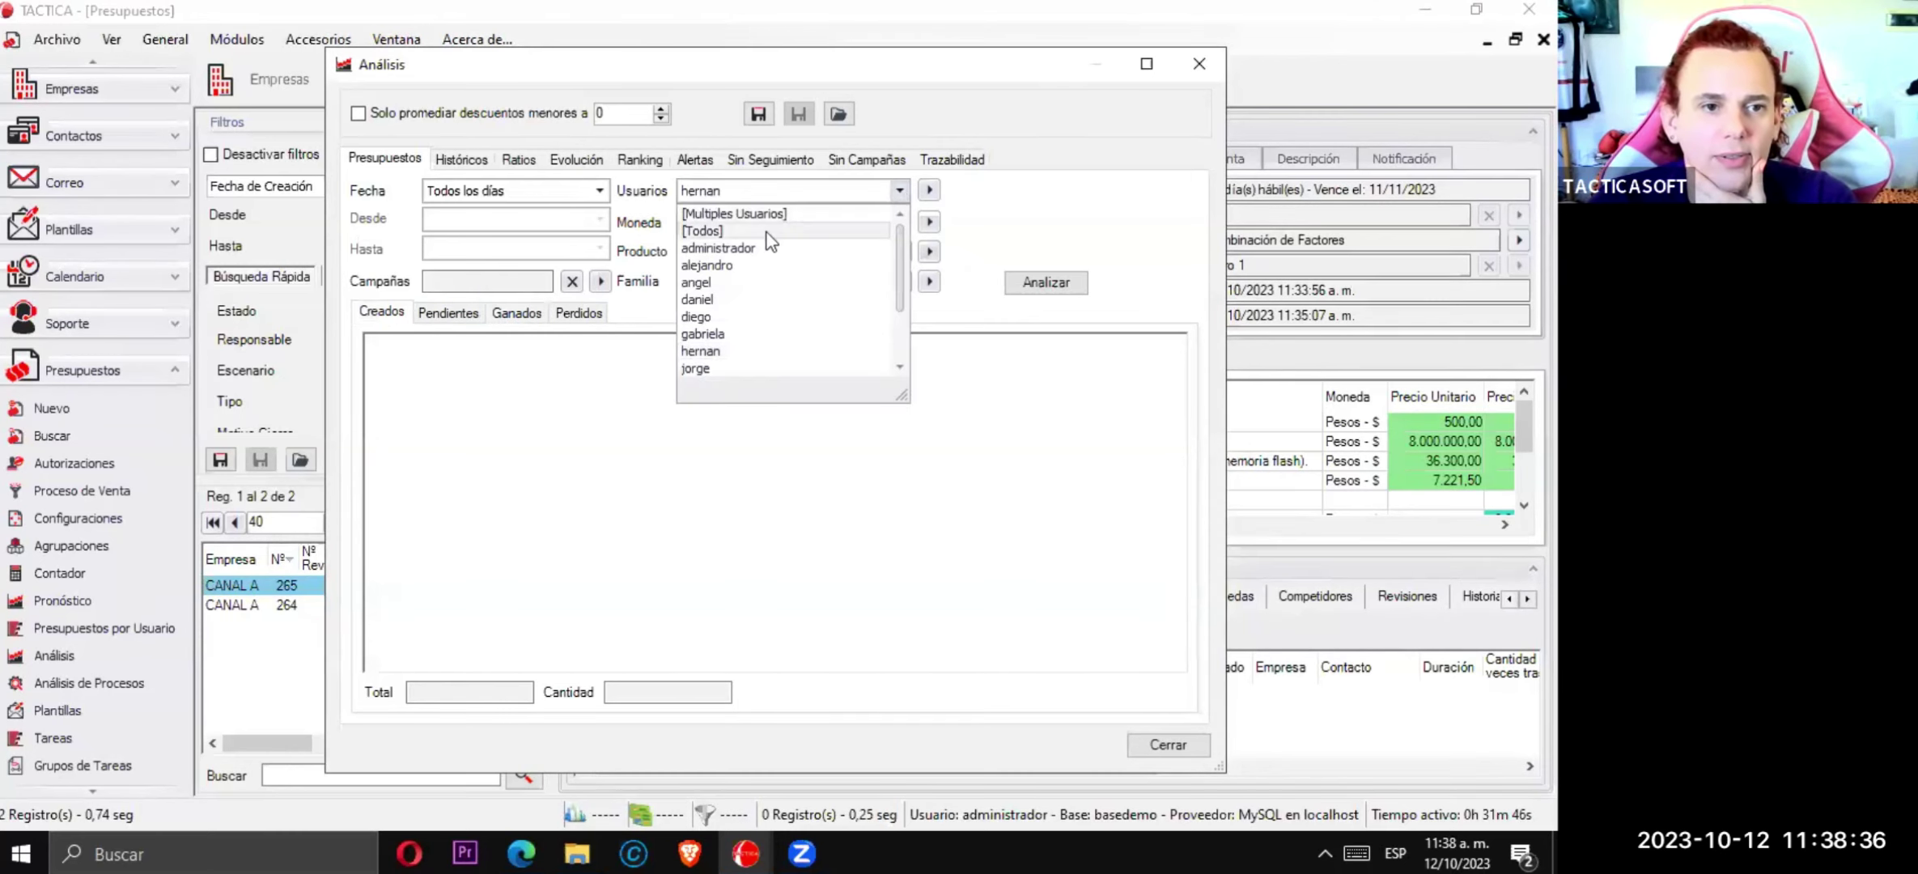
key(Return)
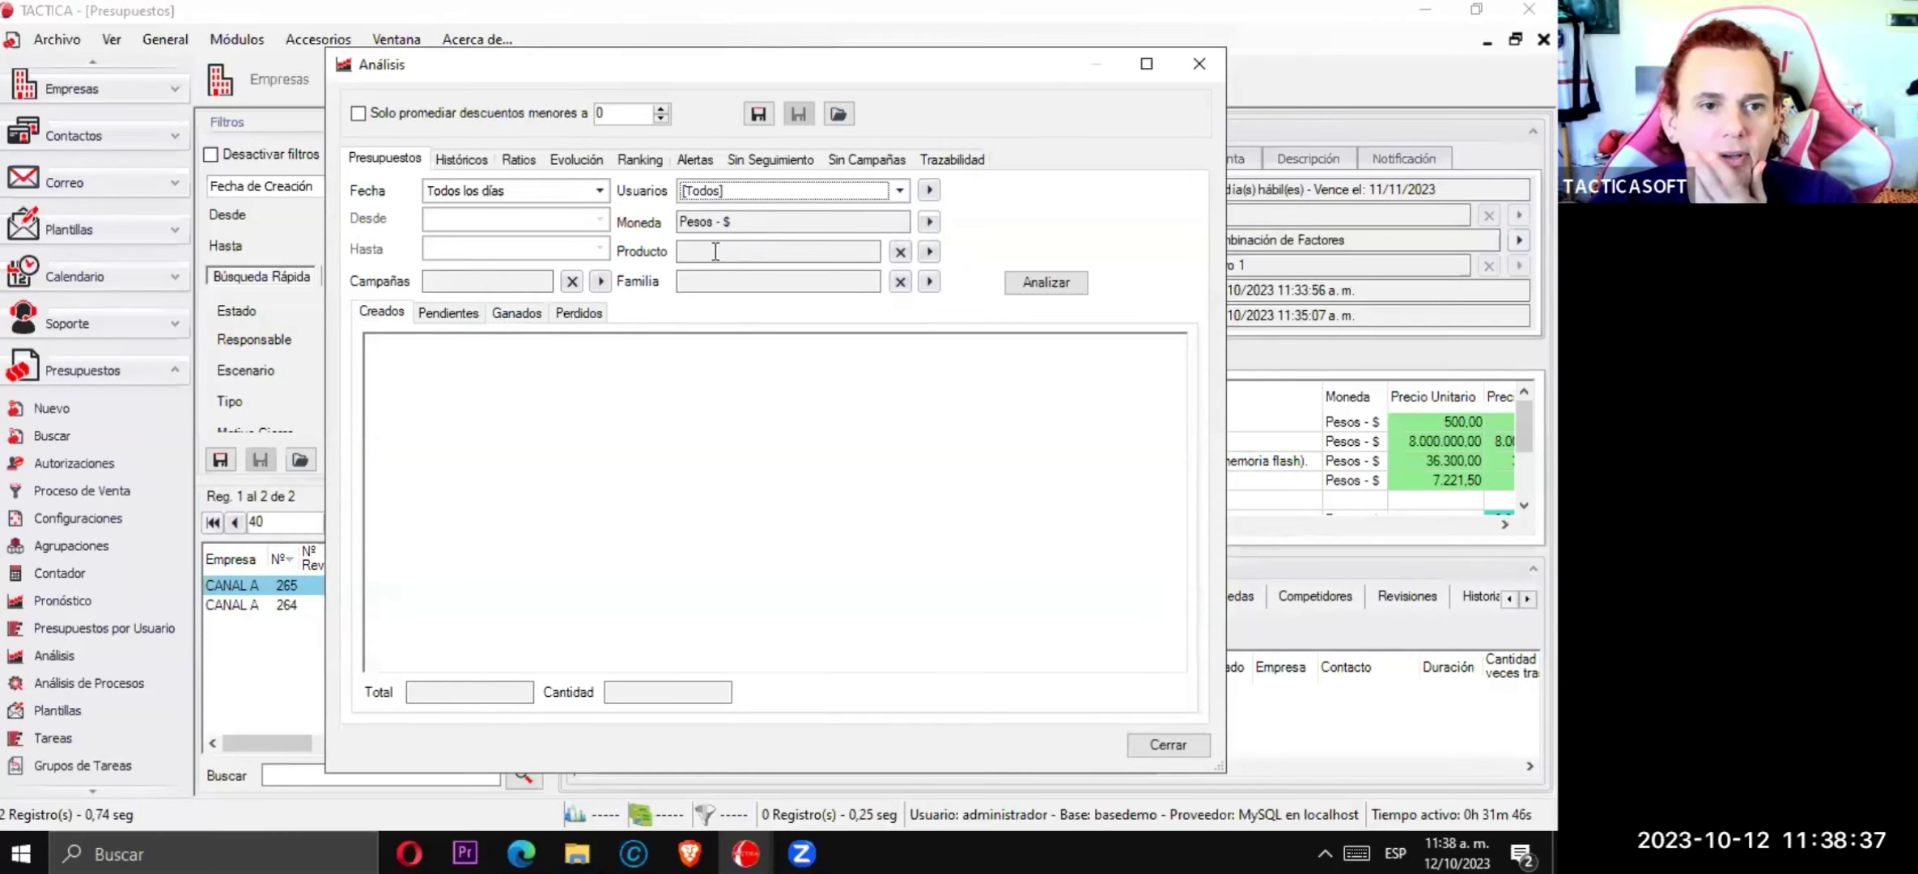
click(1048, 281)
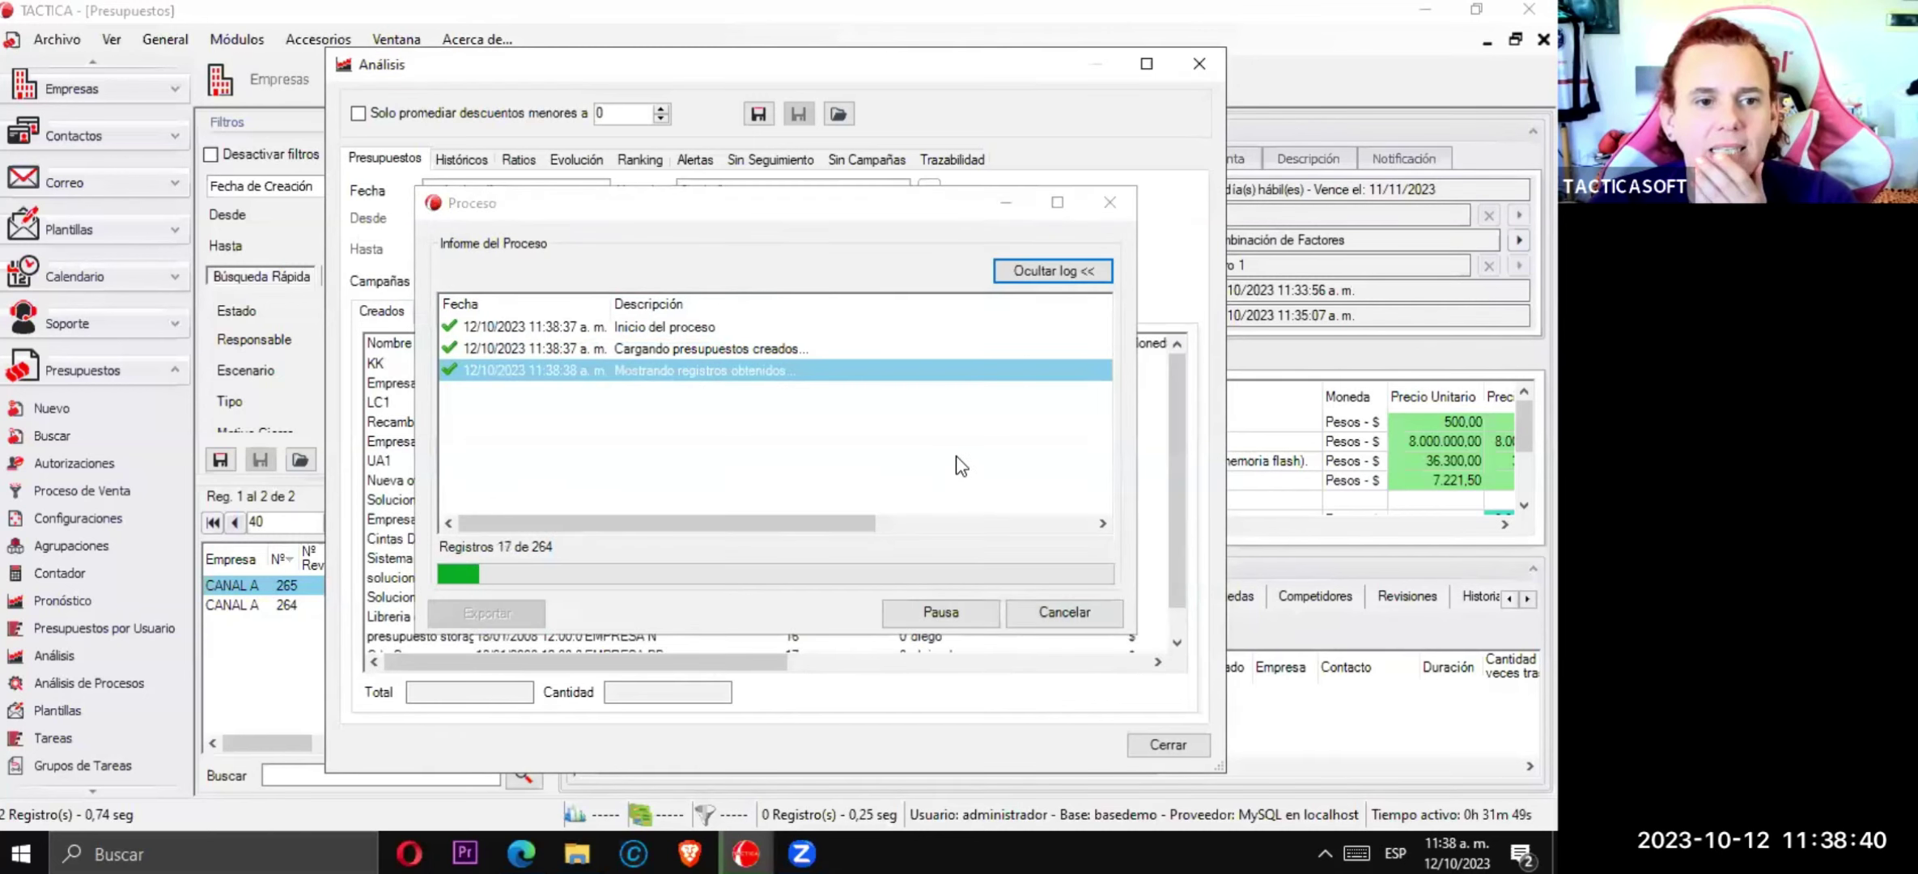
click(772, 213)
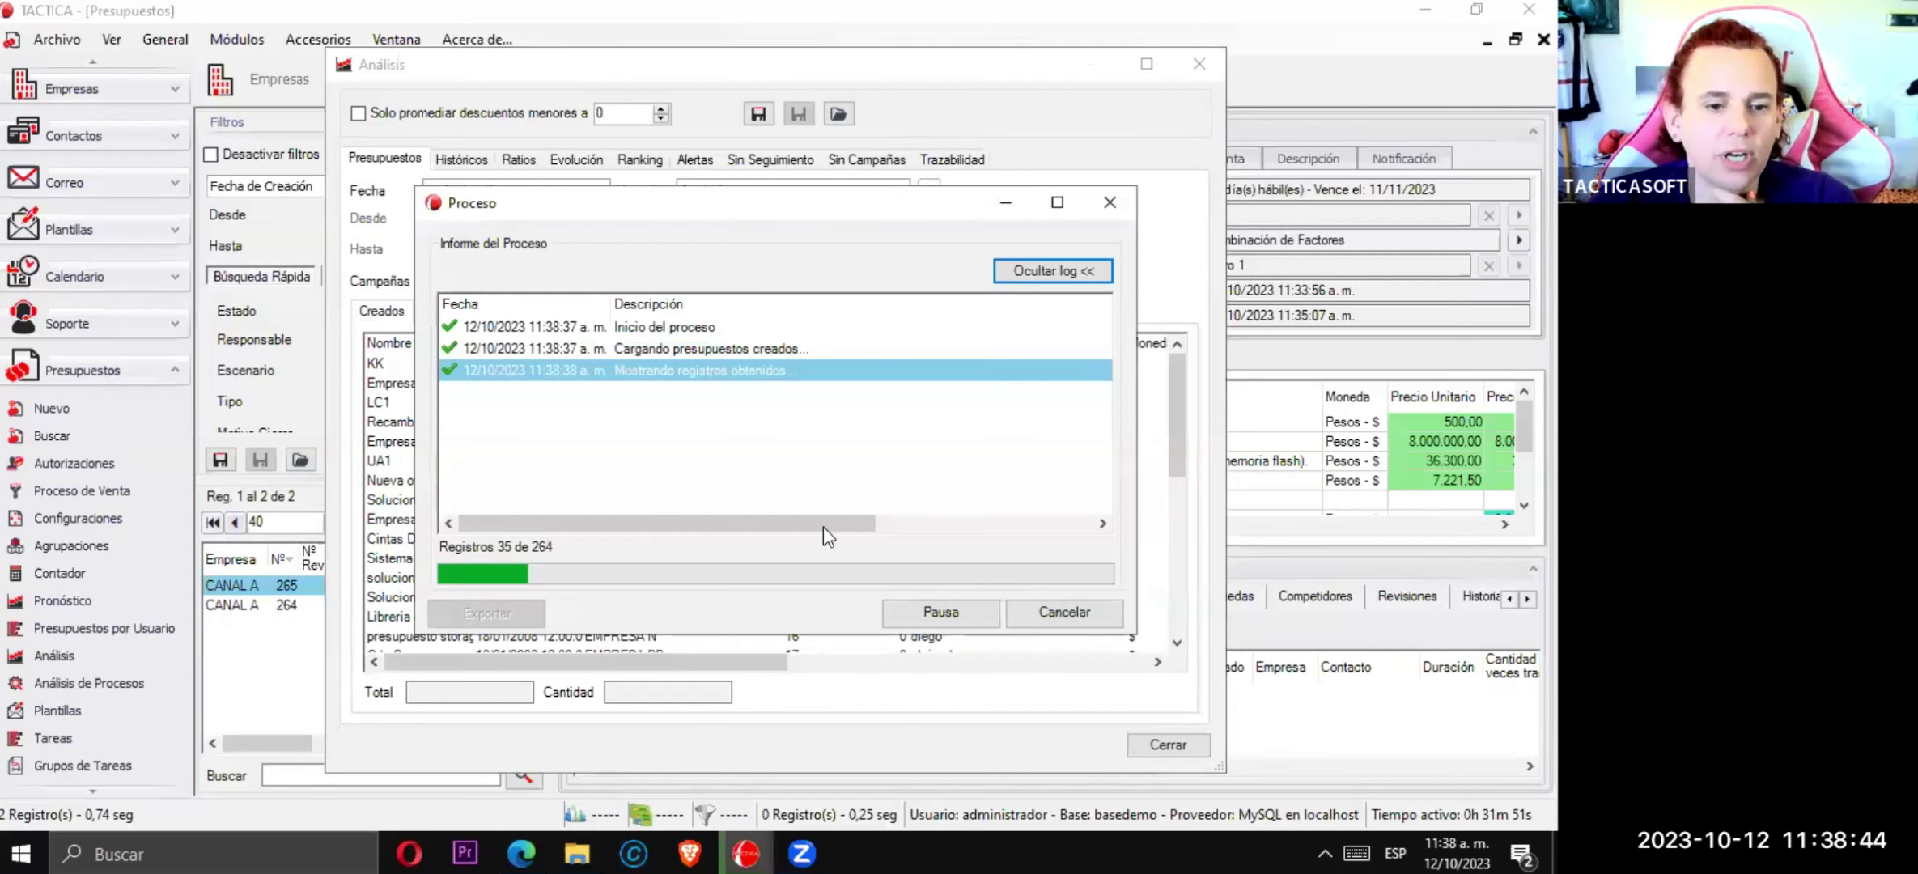
click(775, 670)
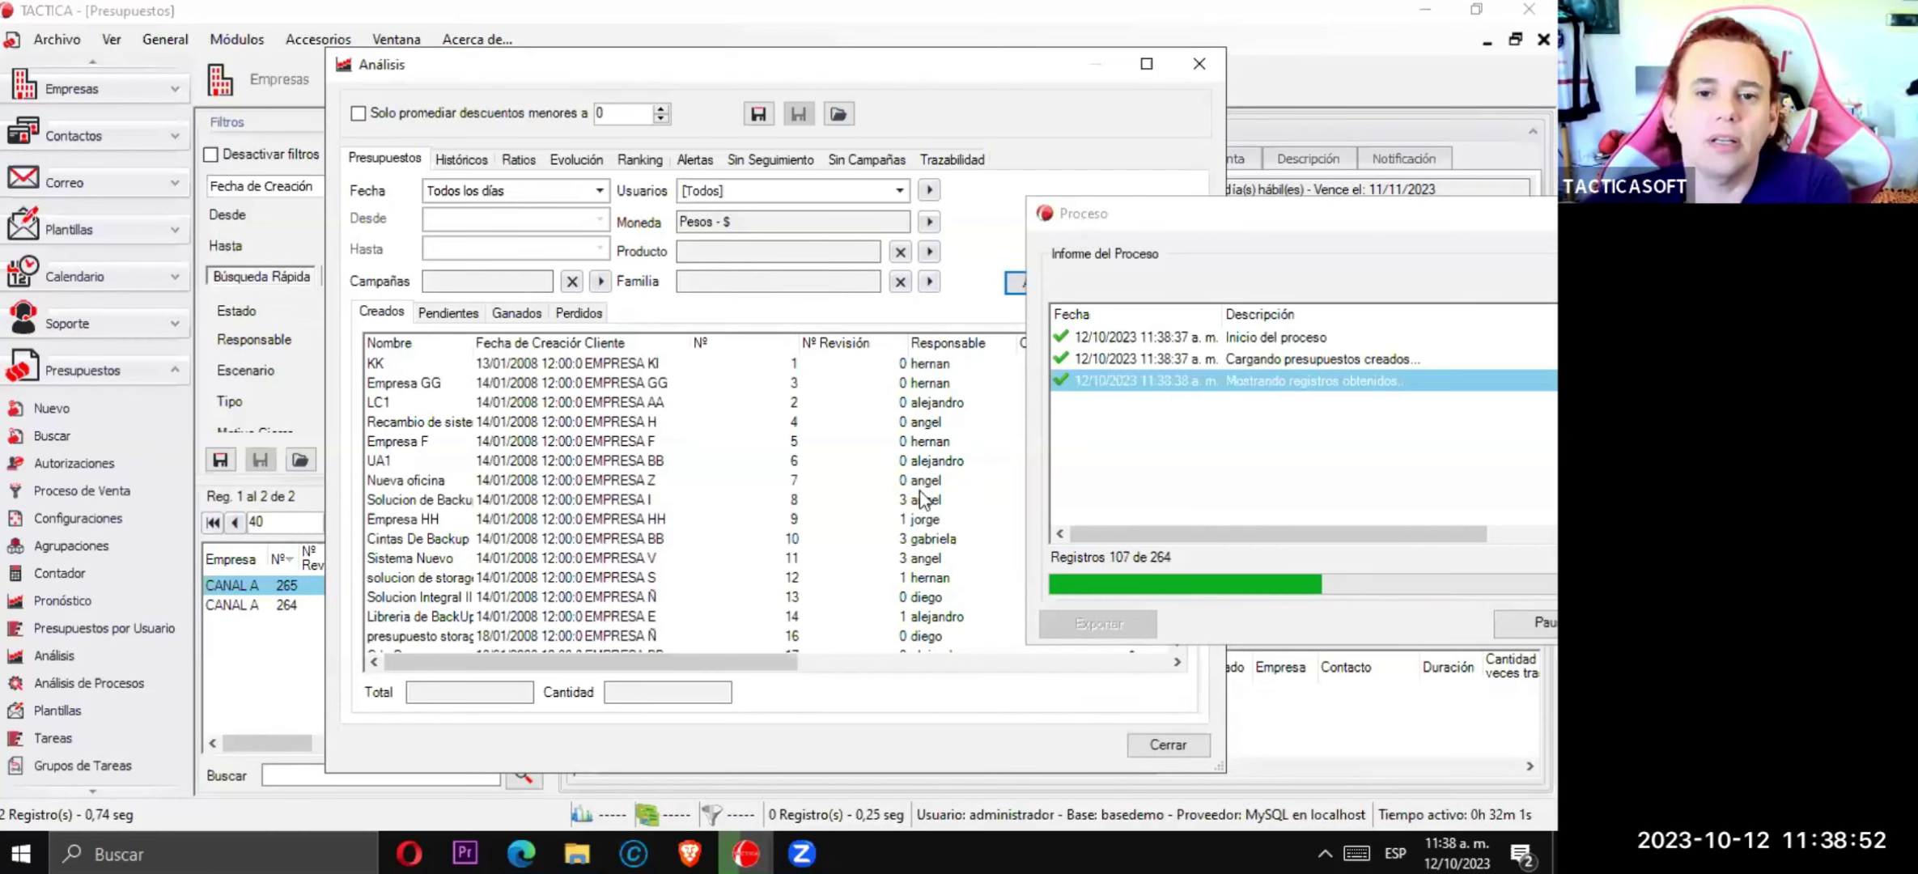
click(1173, 220)
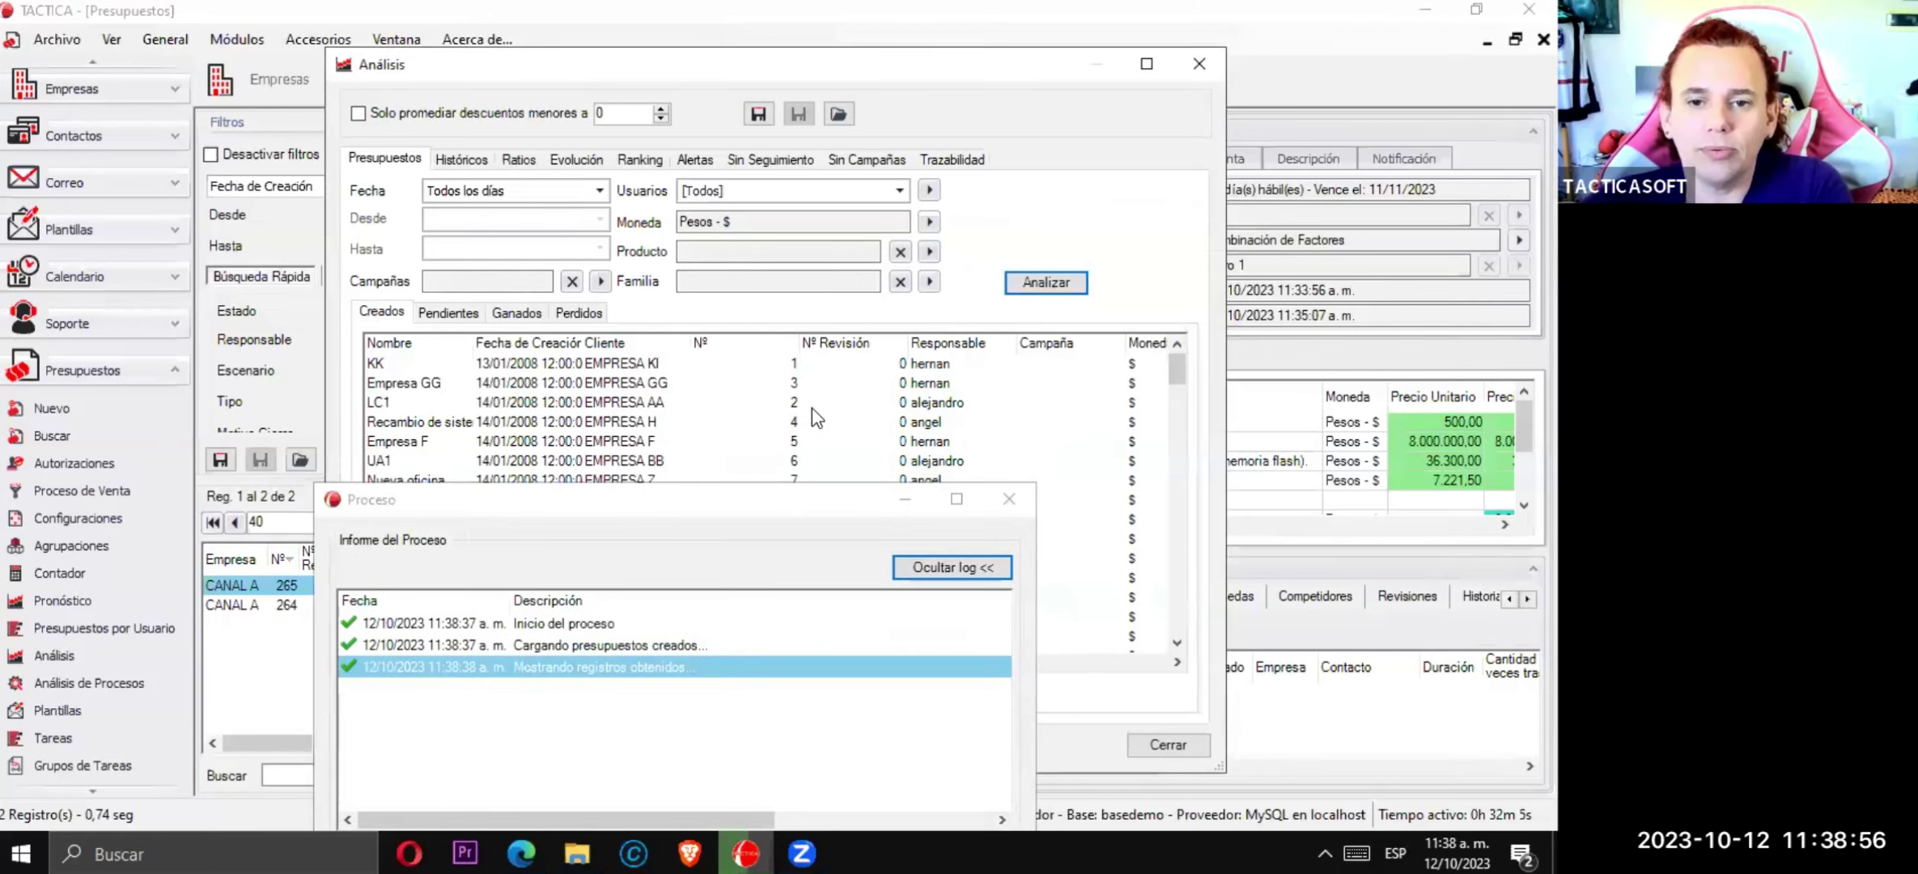
click(870, 518)
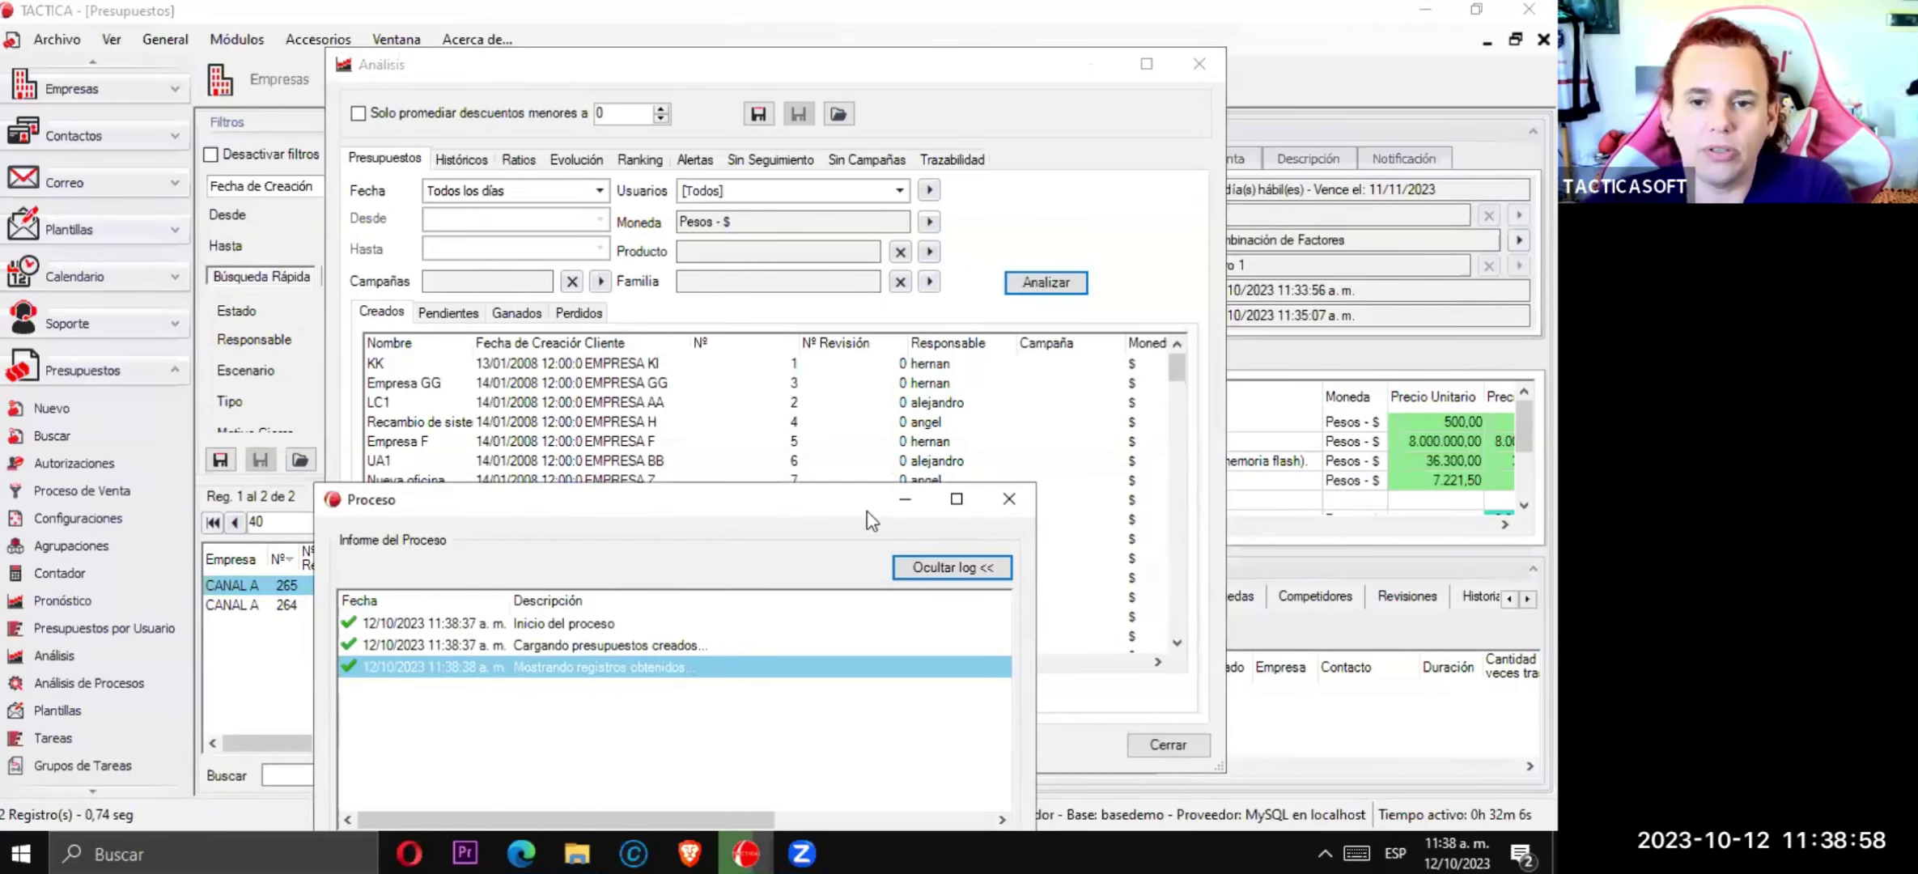
drag(870, 517, 1089, 712)
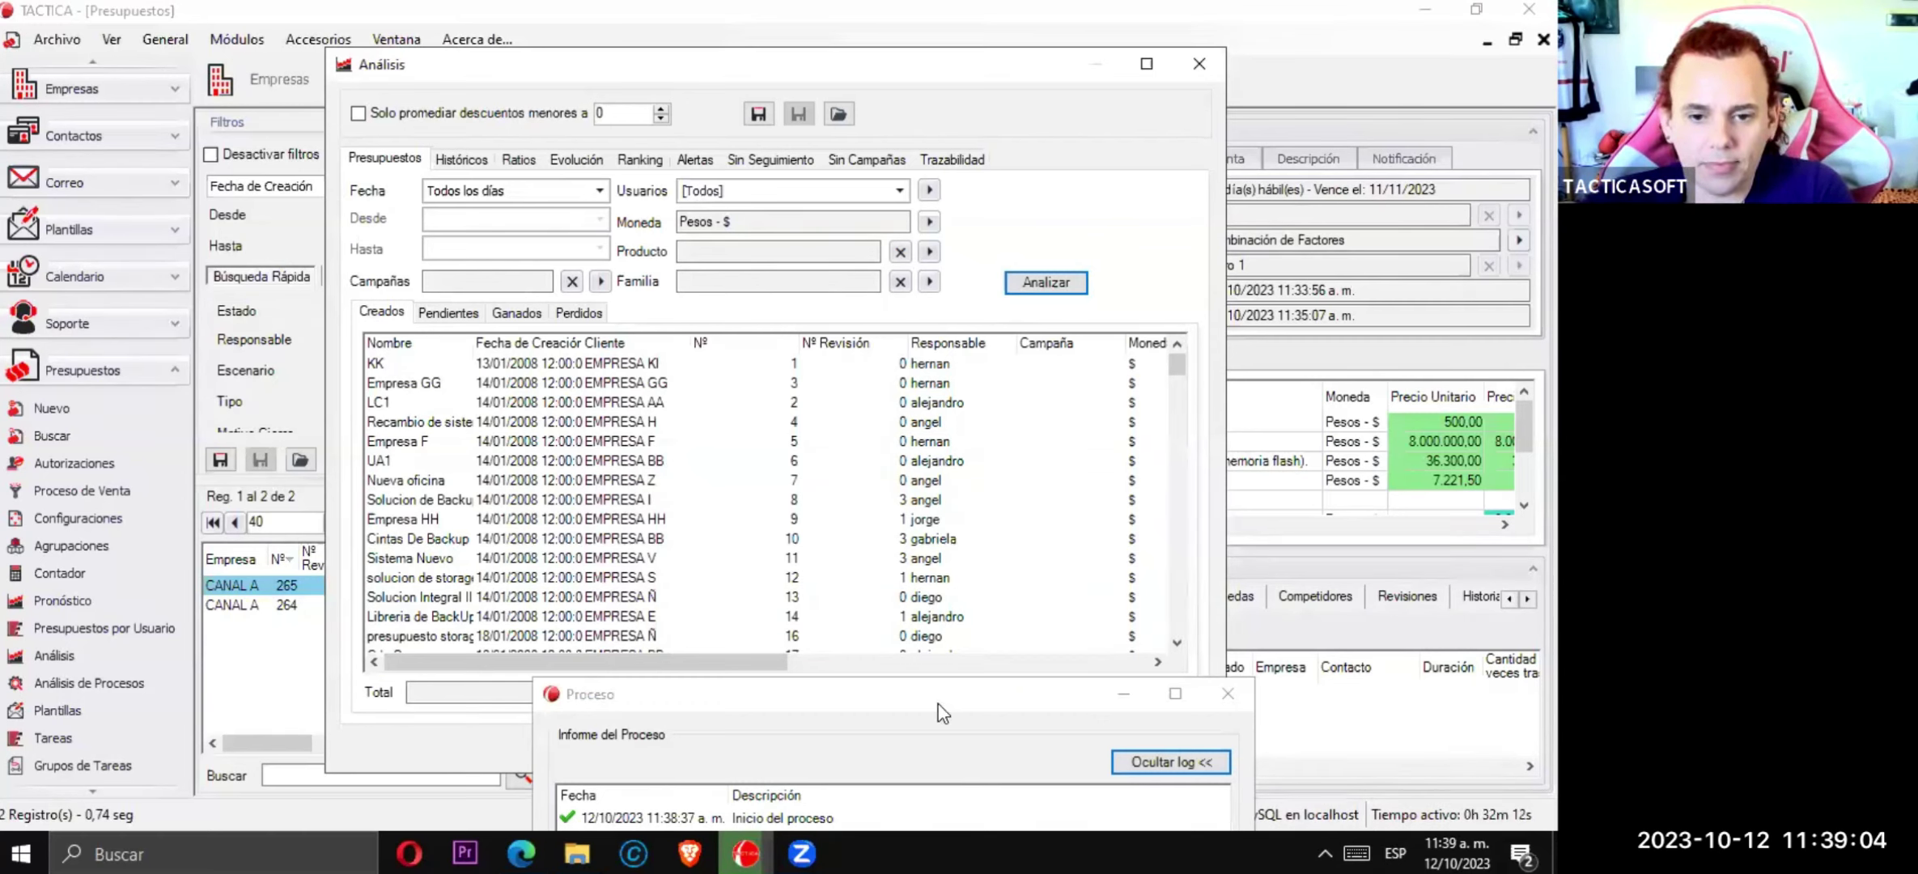
drag(935, 704, 630, 210)
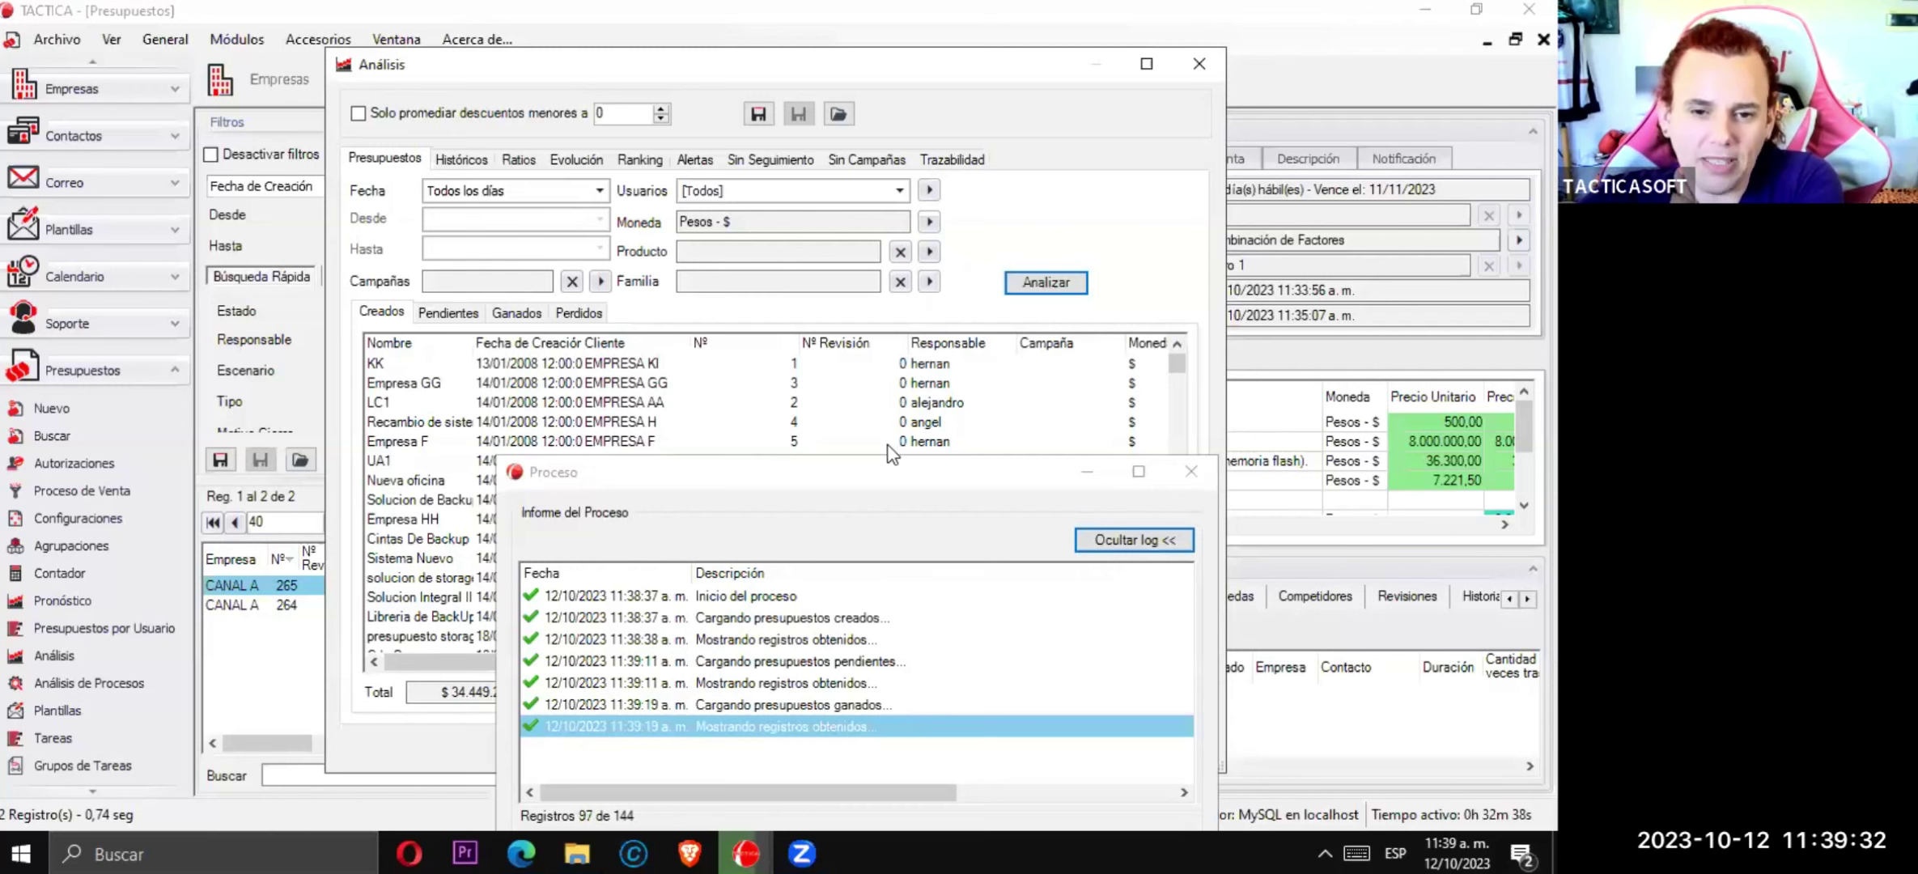
drag(894, 479, 817, 315)
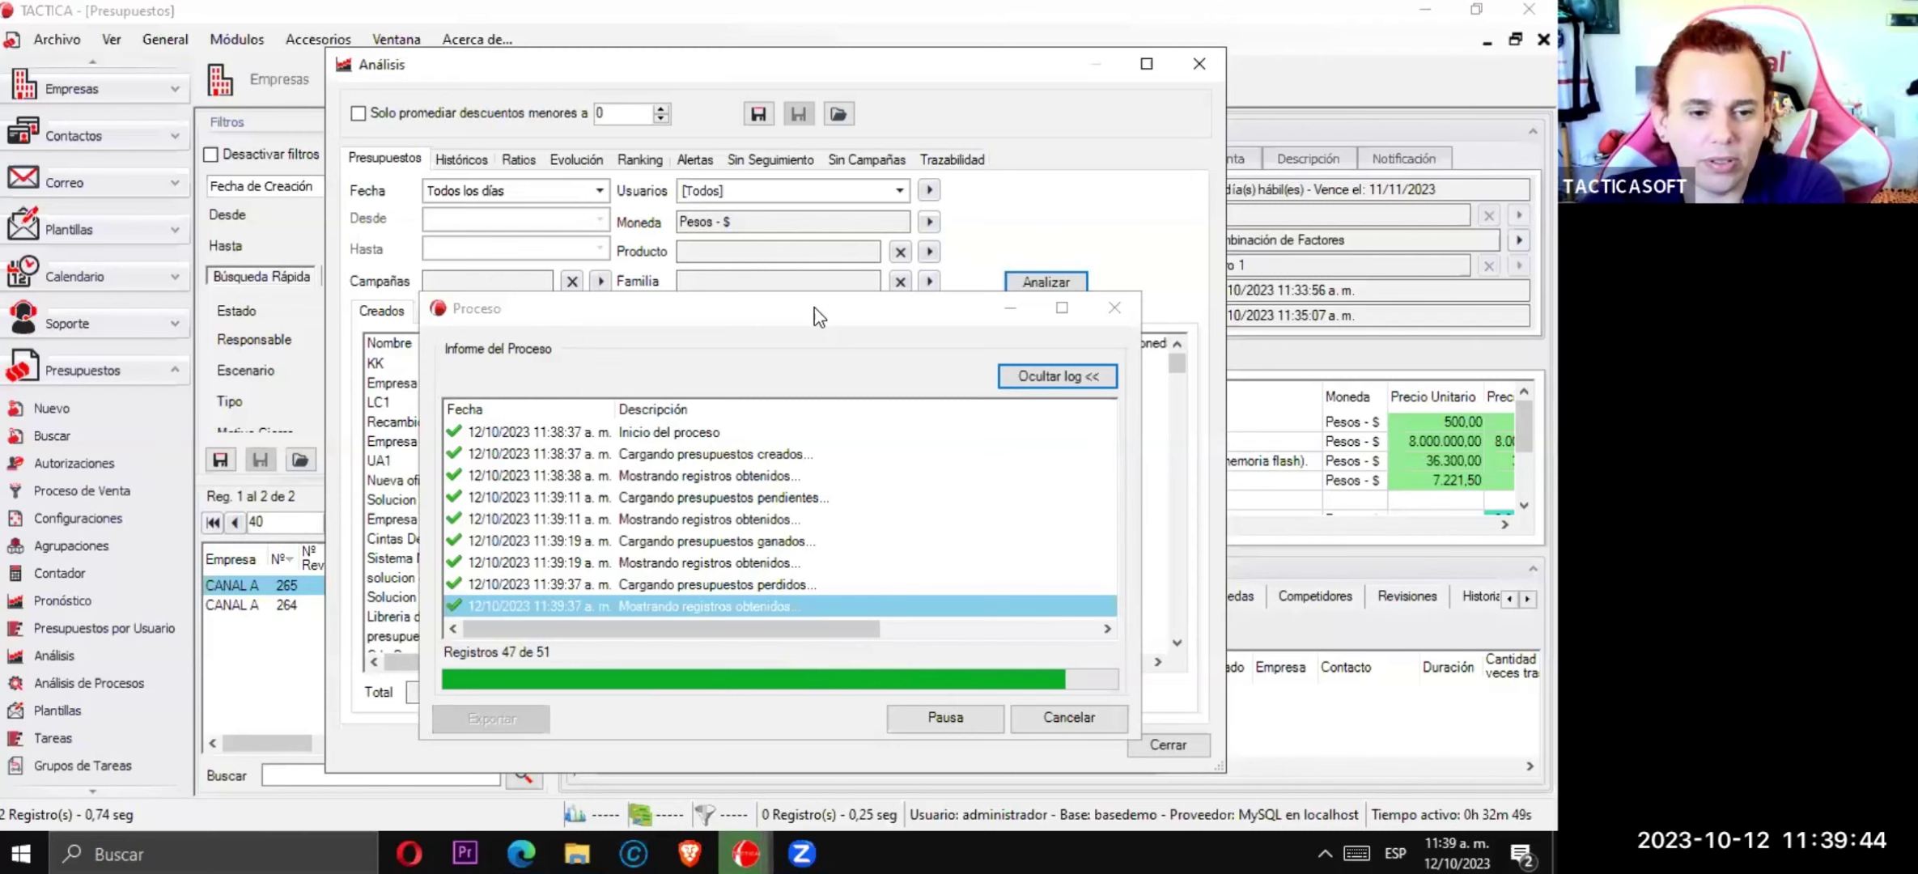
- Review the amounts and states of the created quotes, plus the won, pending and lost quote lists
drag(761, 661, 1143, 635)
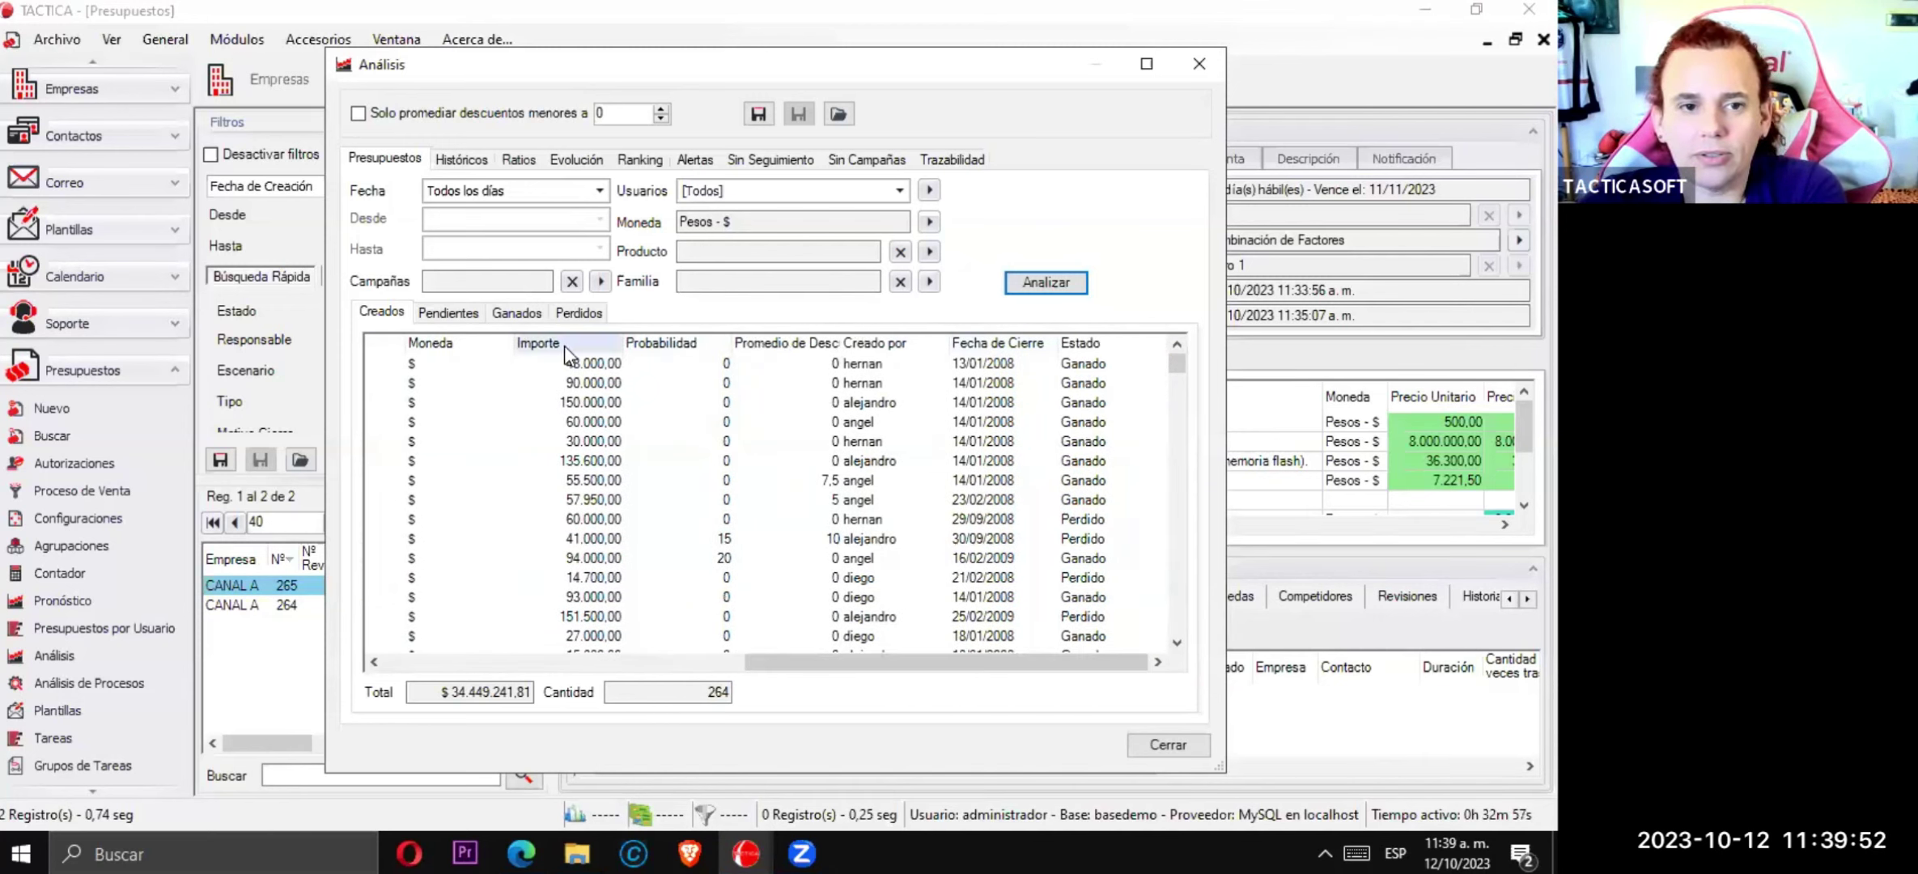
click(515, 313)
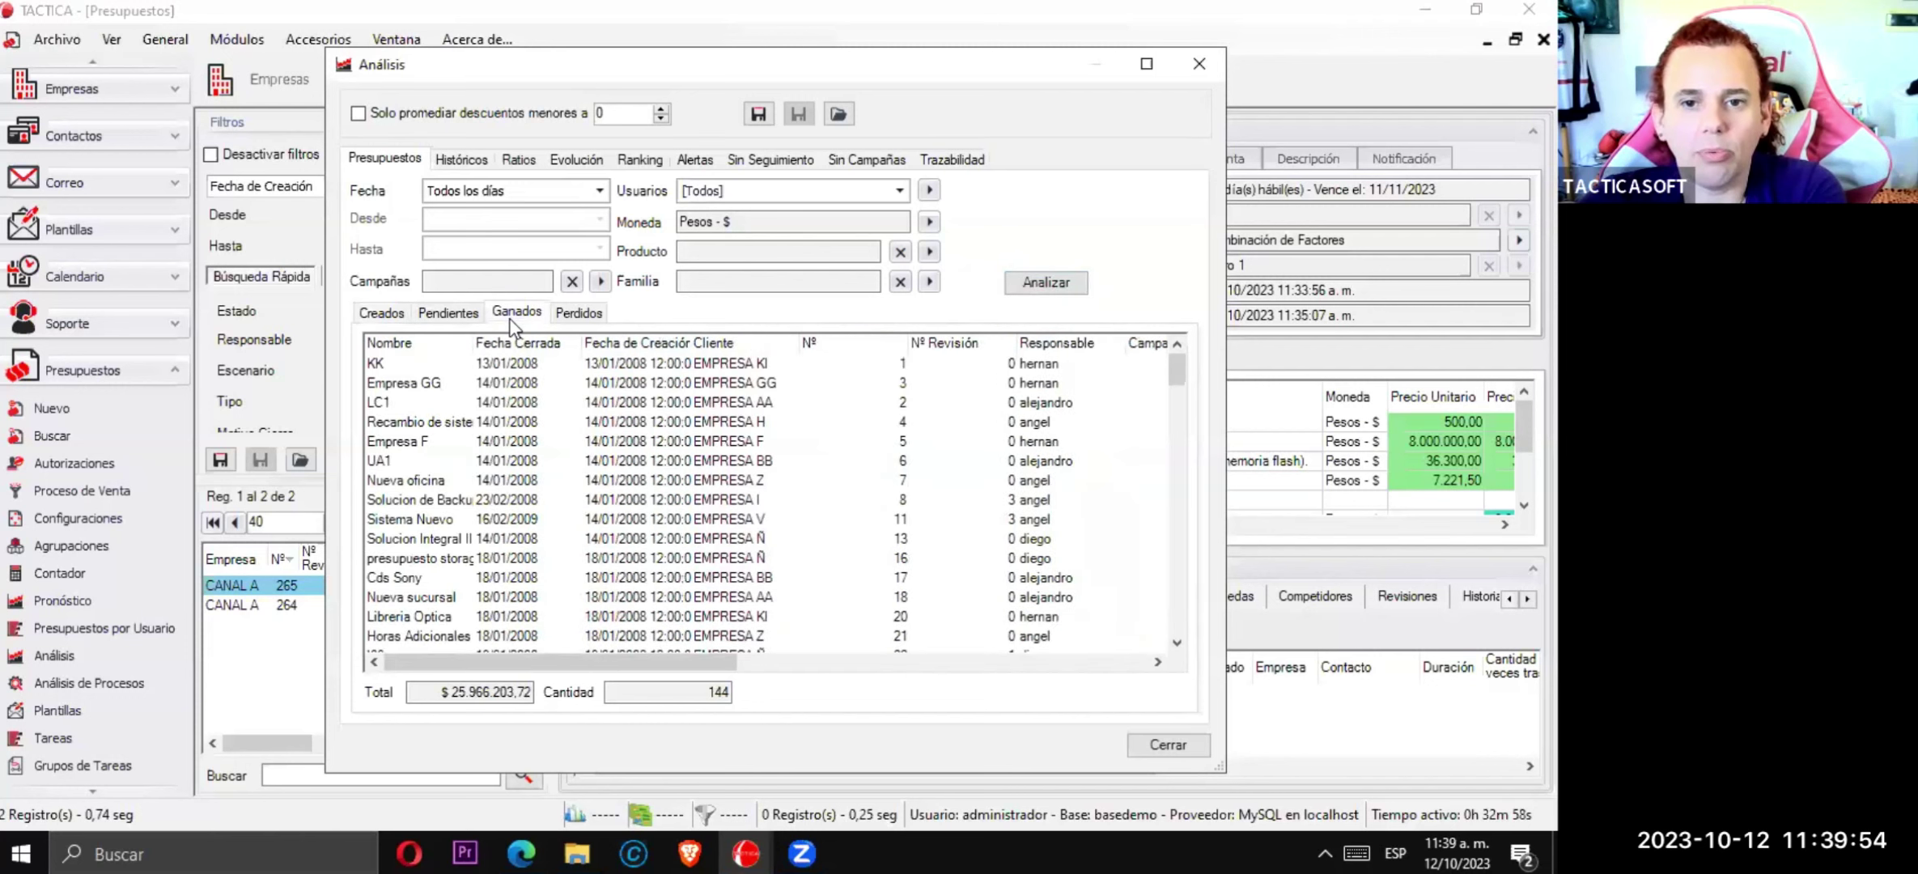
click(453, 316)
click(581, 314)
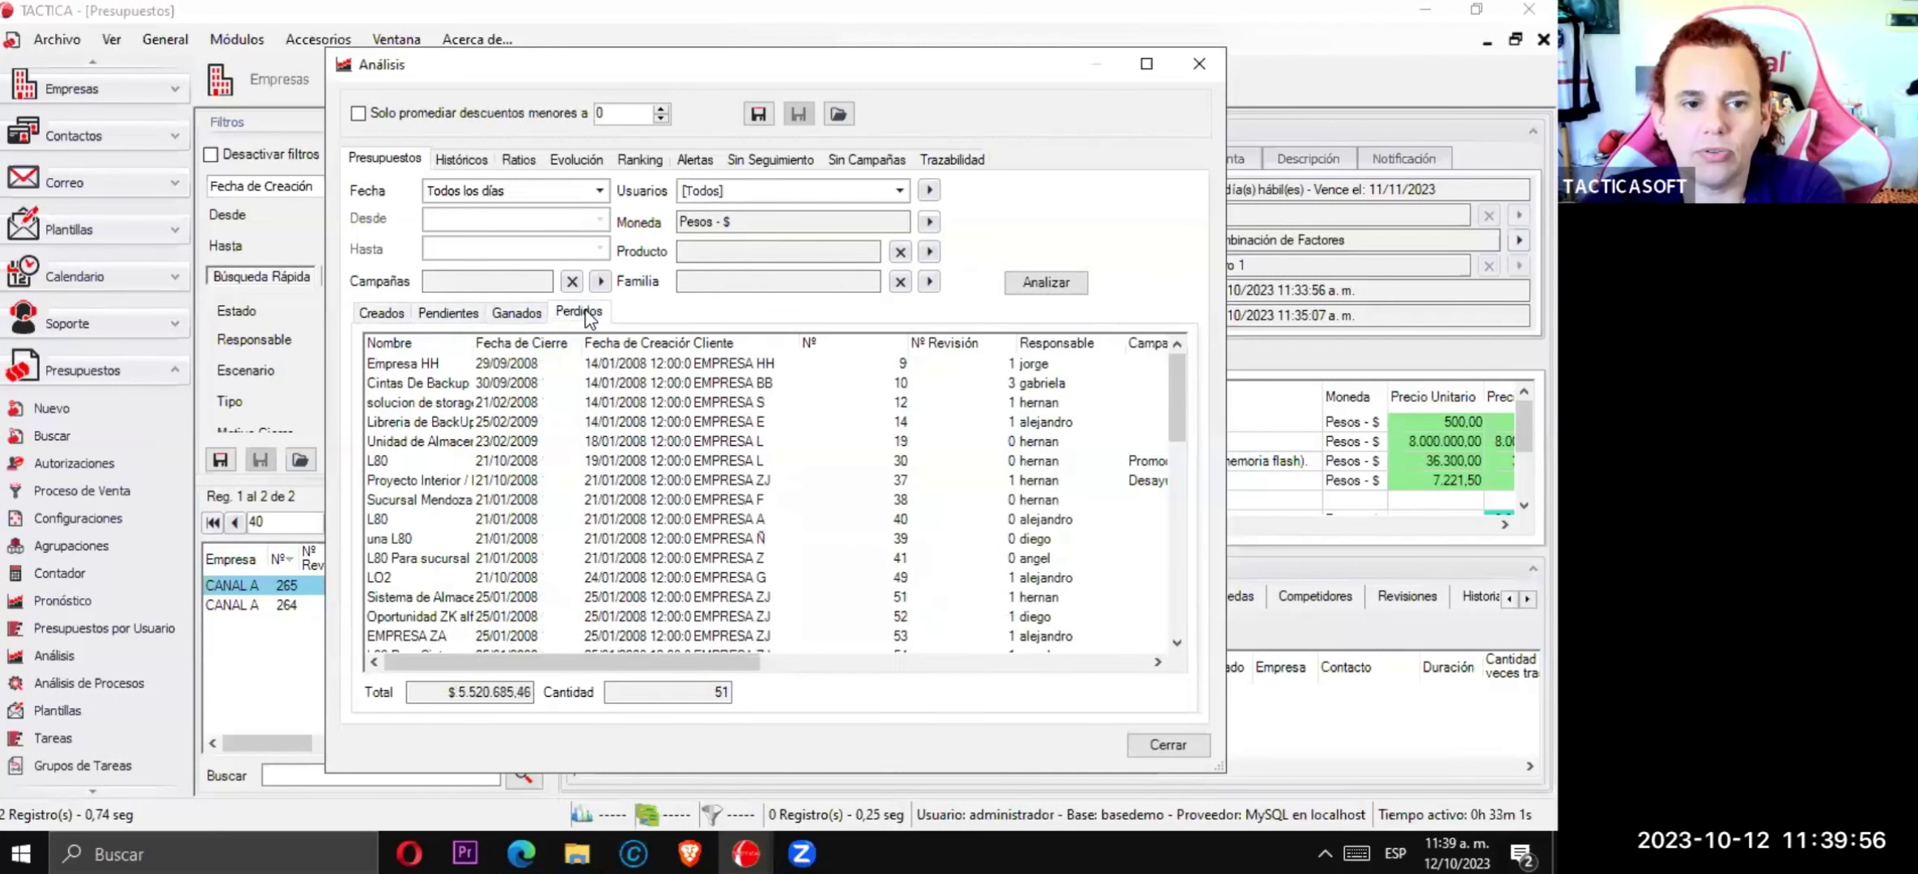
- Run the historical quote analysis for administrador across all dates and view the ratios analysis
click(475, 164)
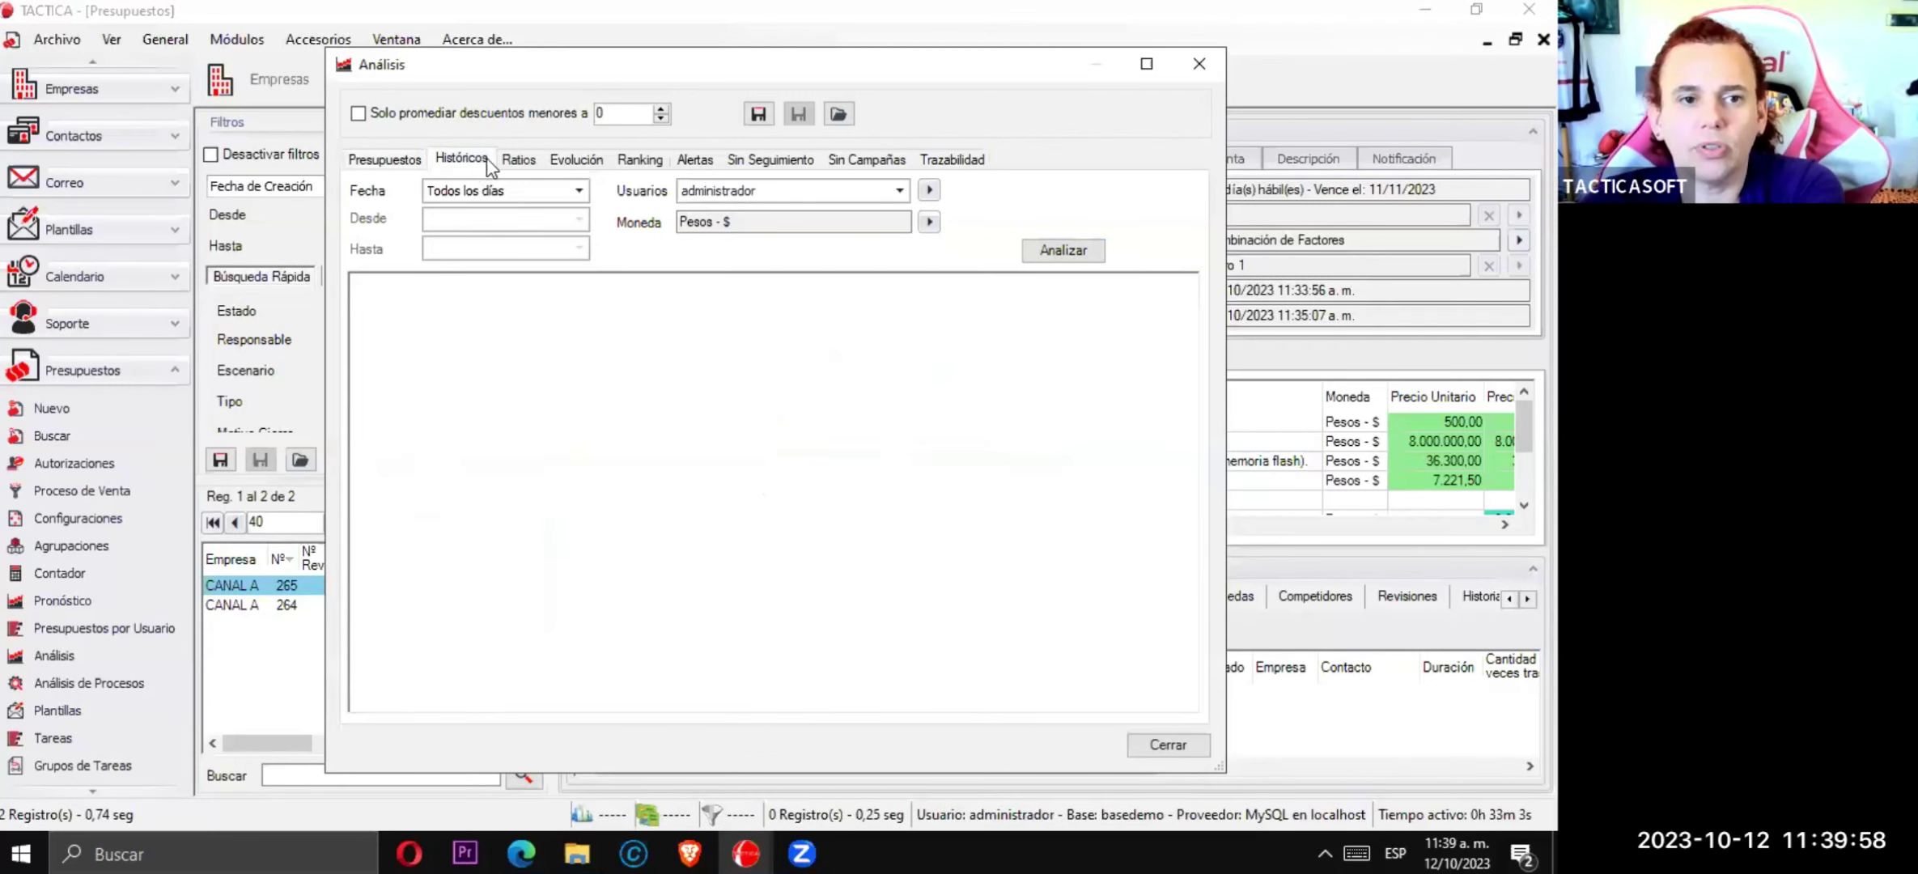
click(1063, 251)
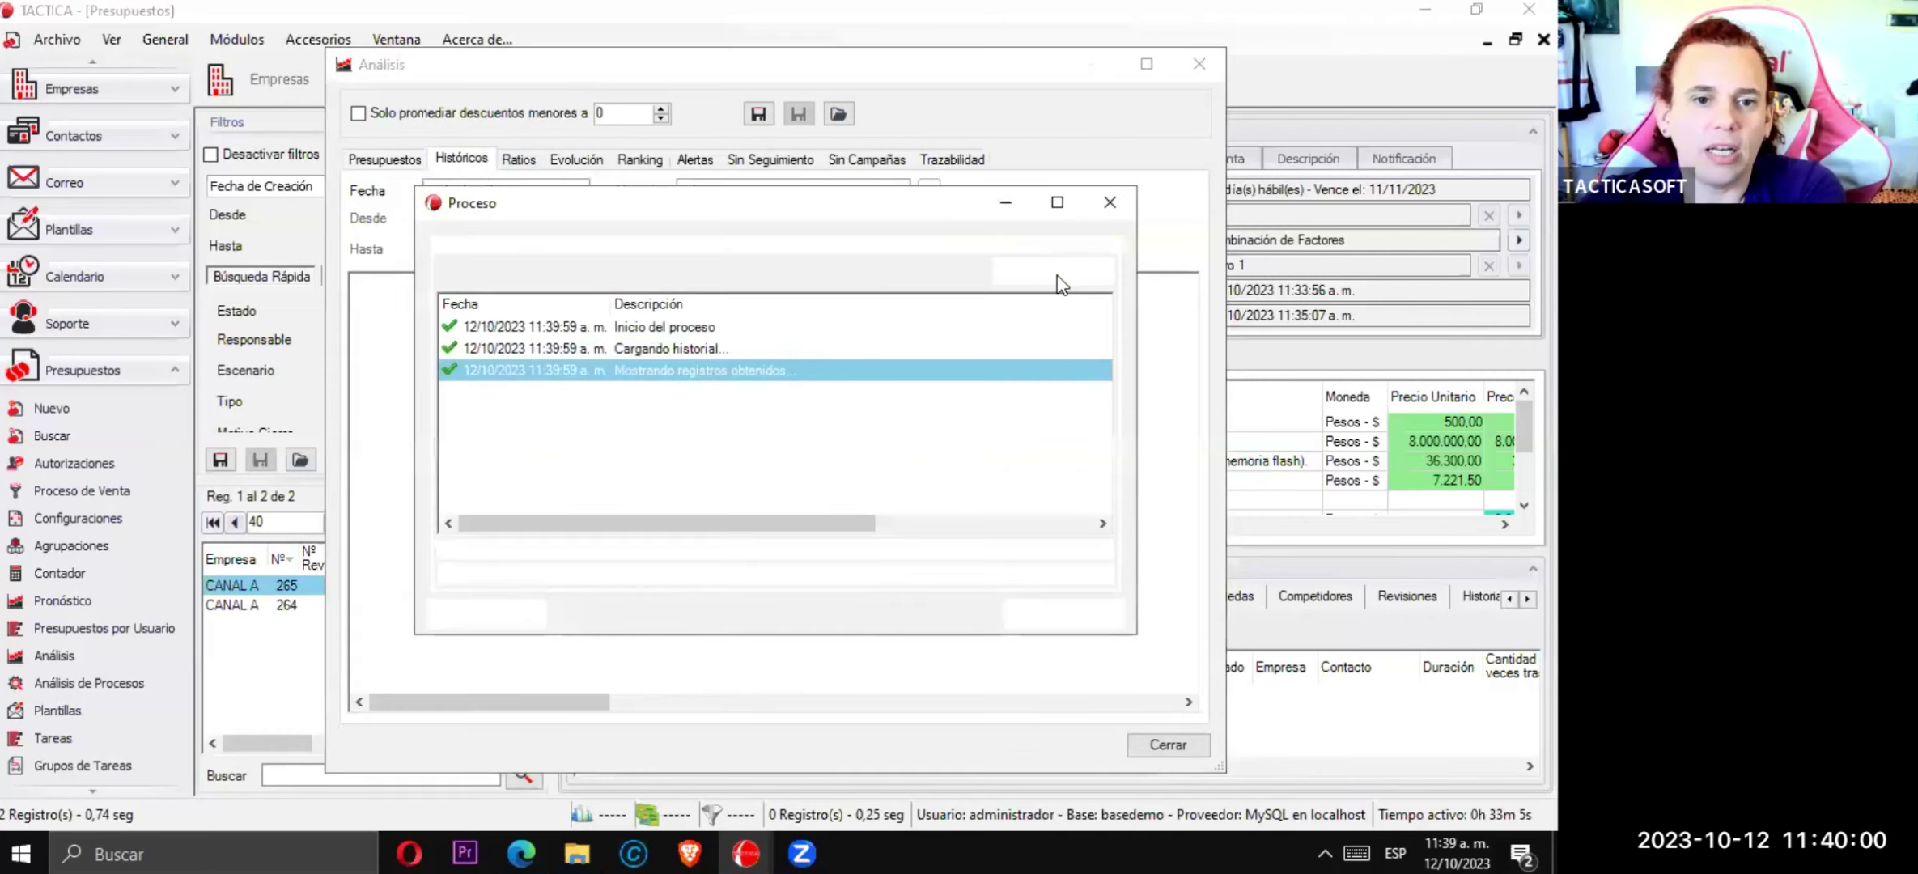
click(530, 163)
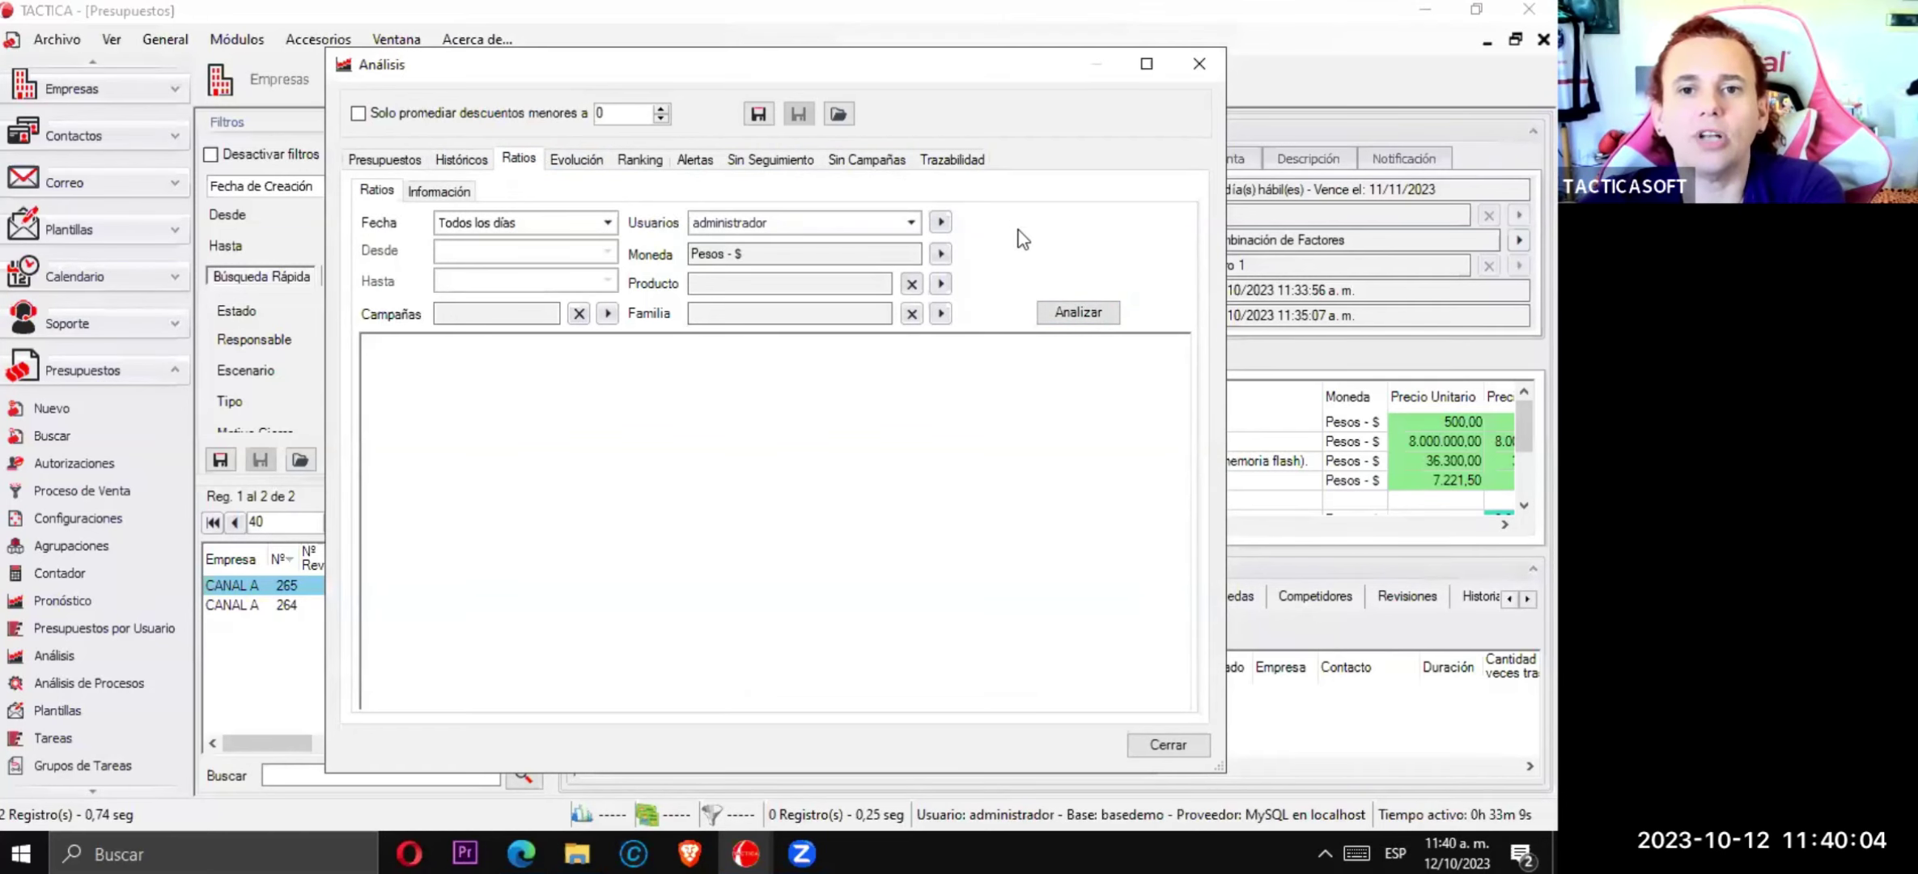
- Run the analysis of quotes without follow-up for administrador, review amounts and closing dates, and close the analysis
click(869, 159)
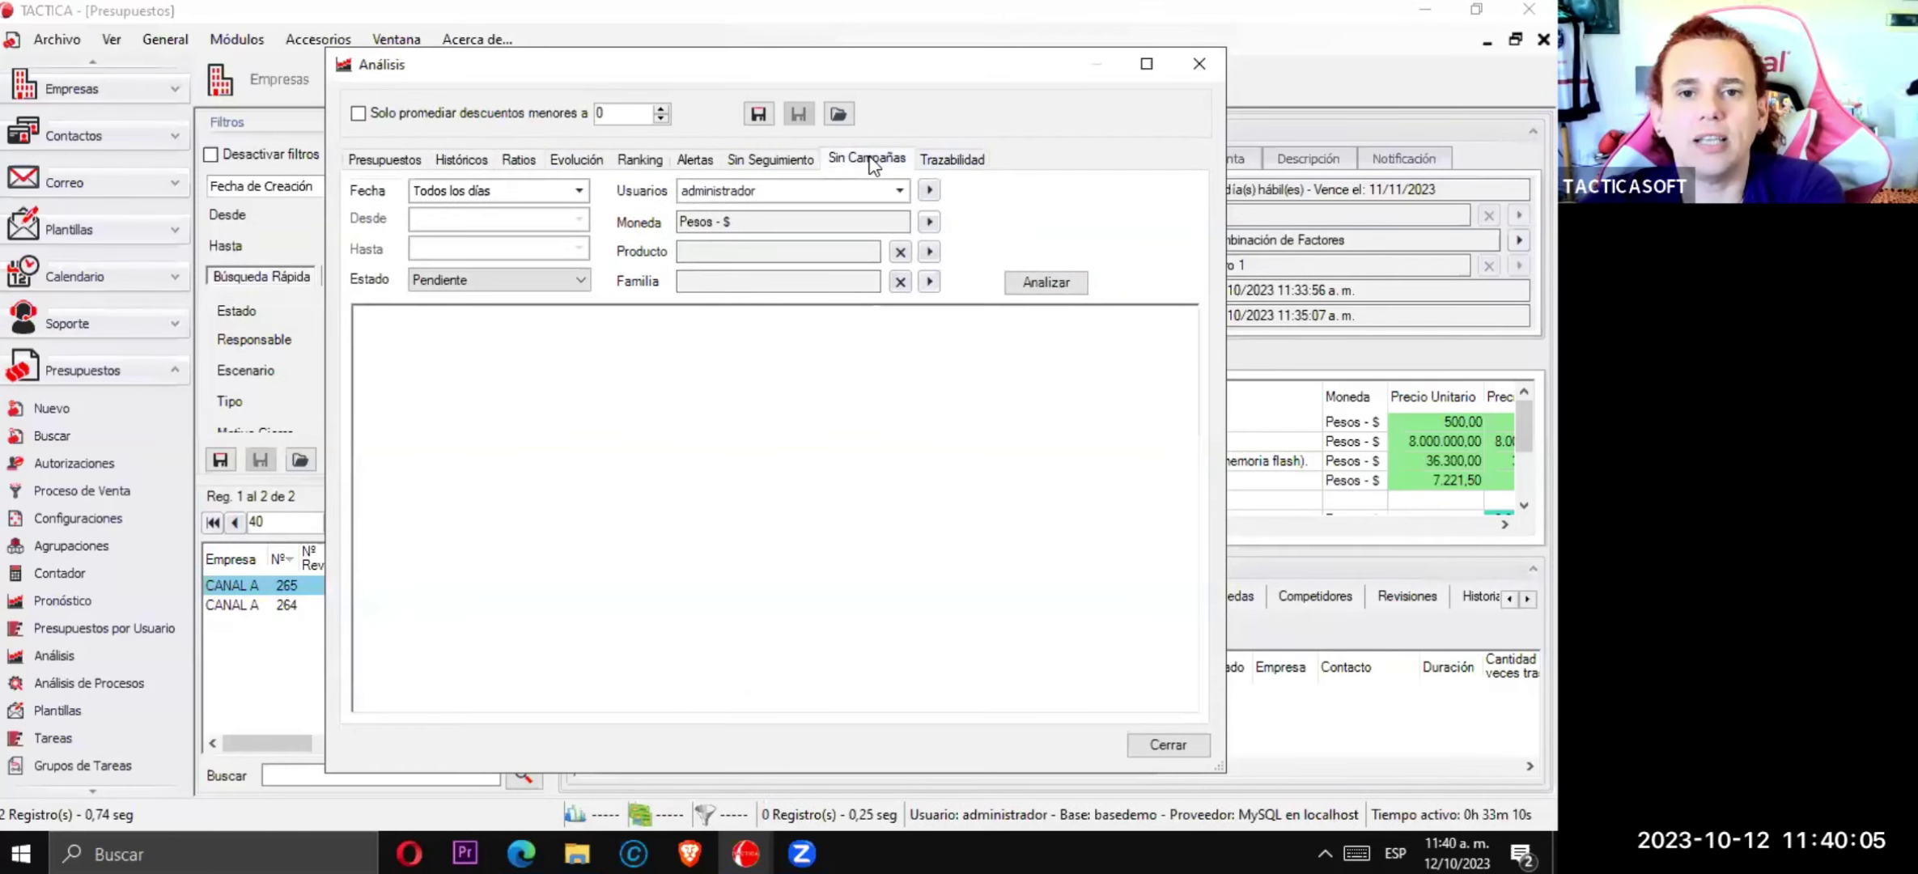
click(771, 159)
click(1115, 280)
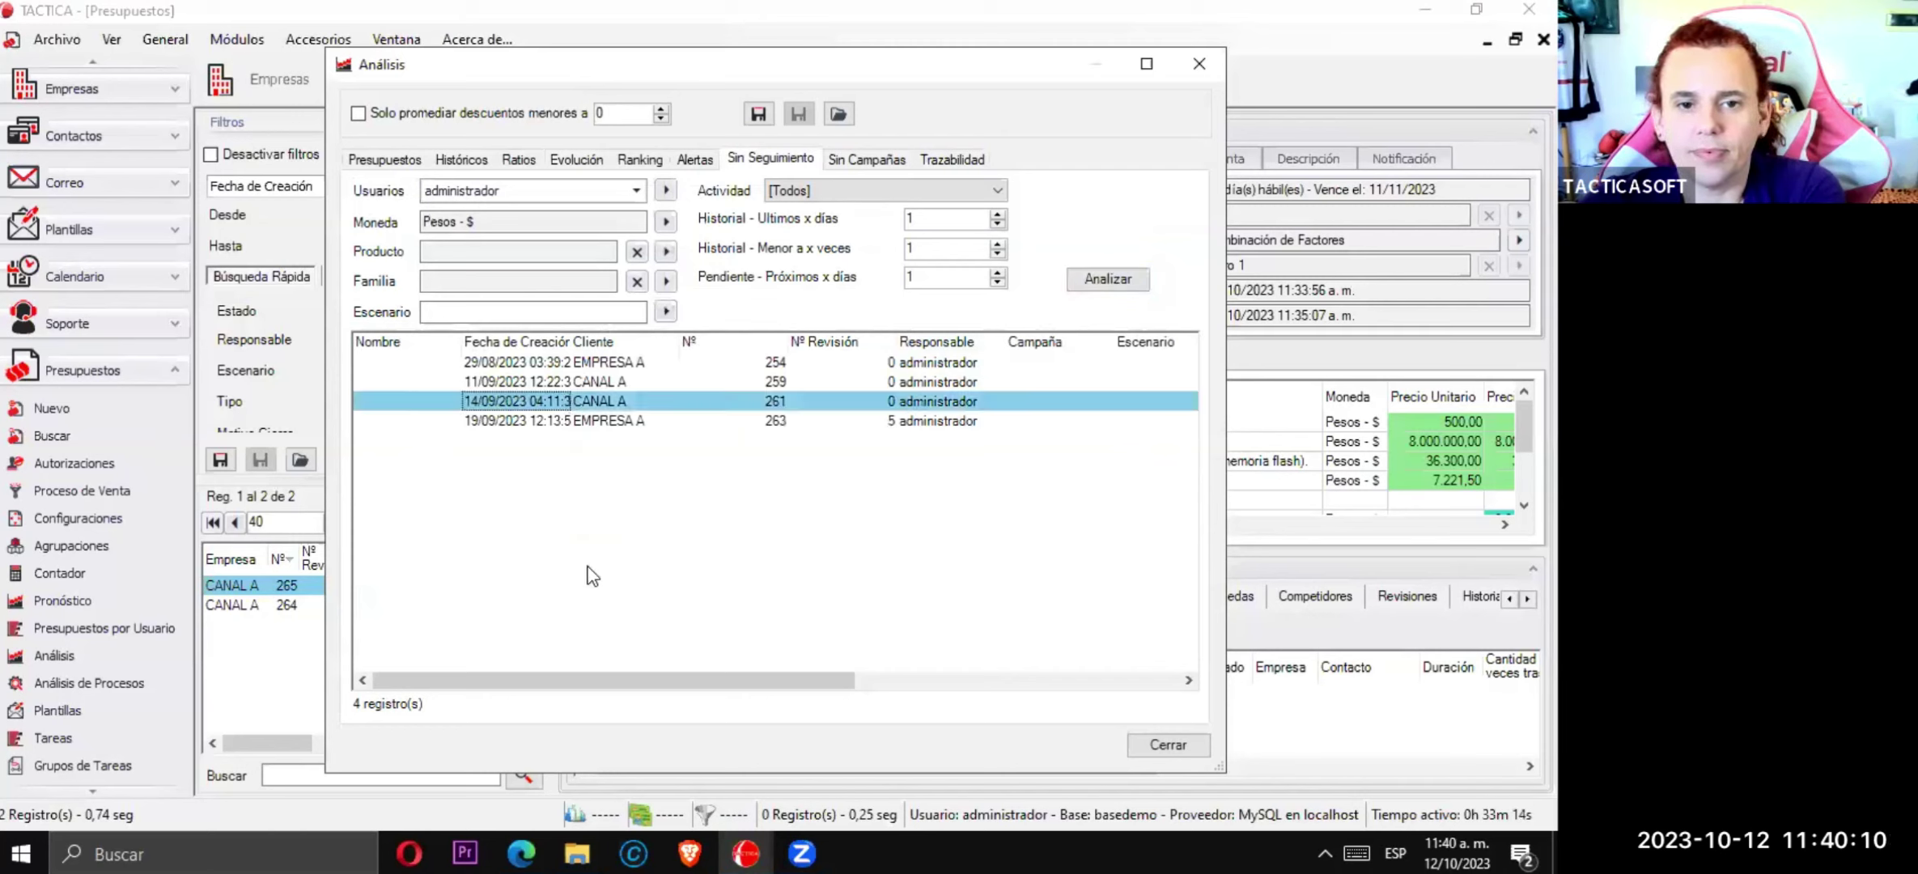
drag(679, 678, 1036, 509)
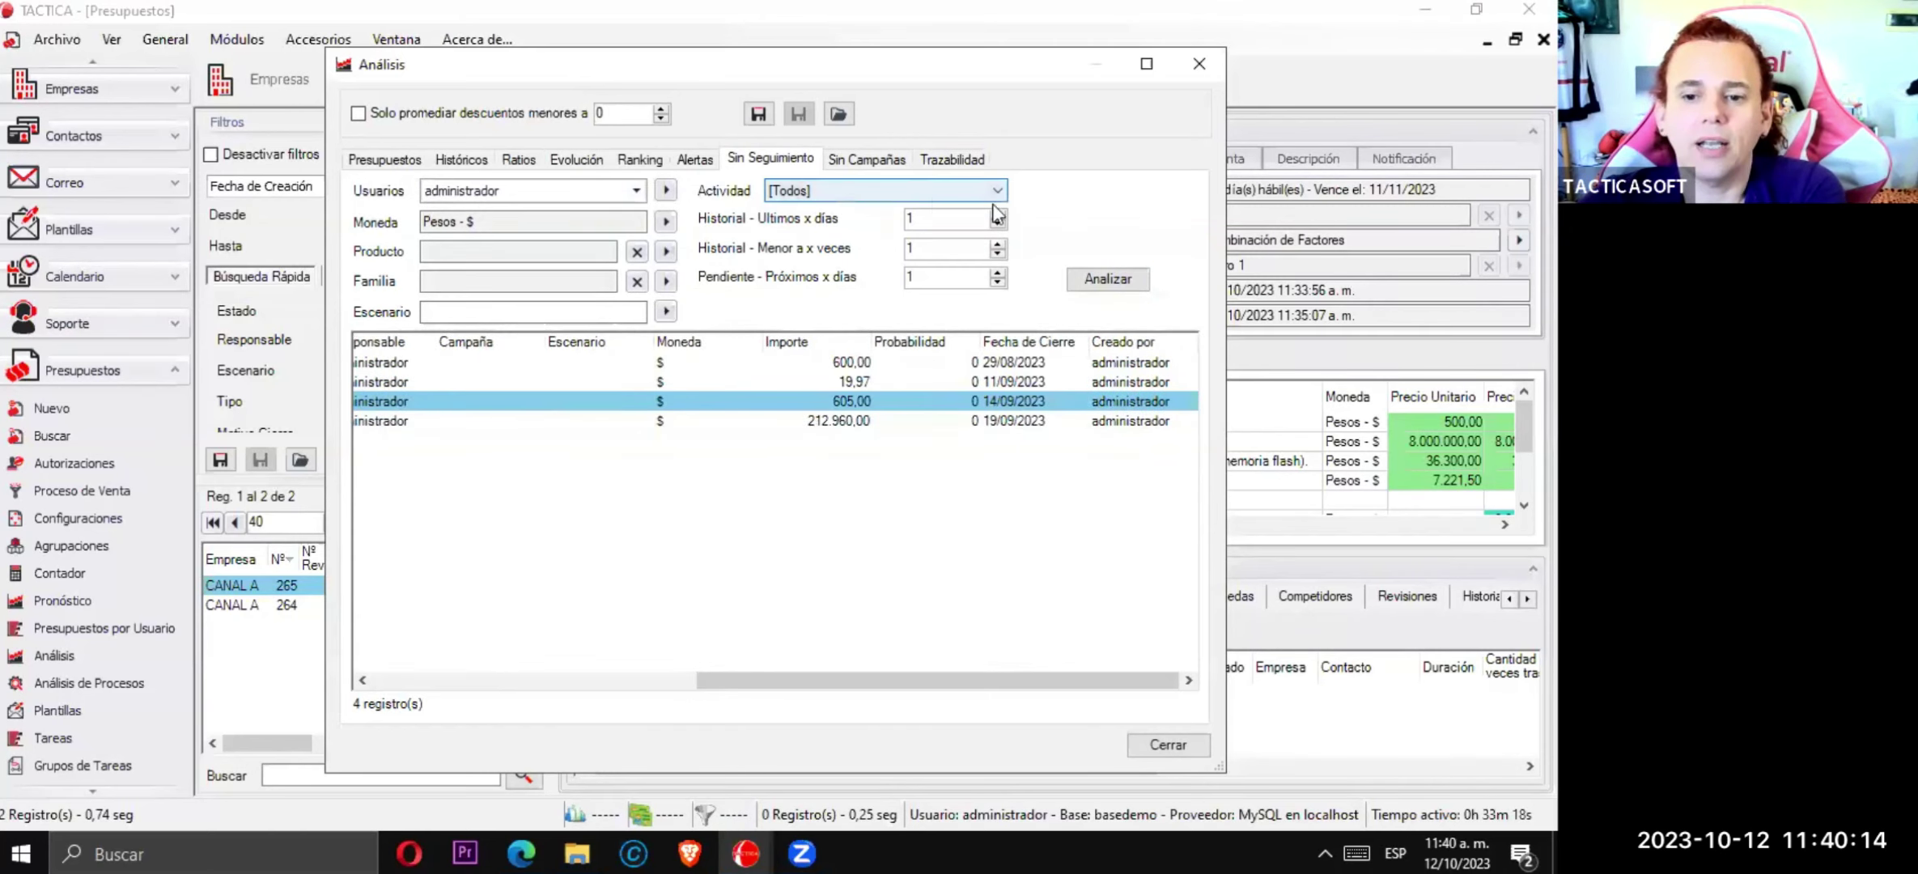
click(1196, 65)
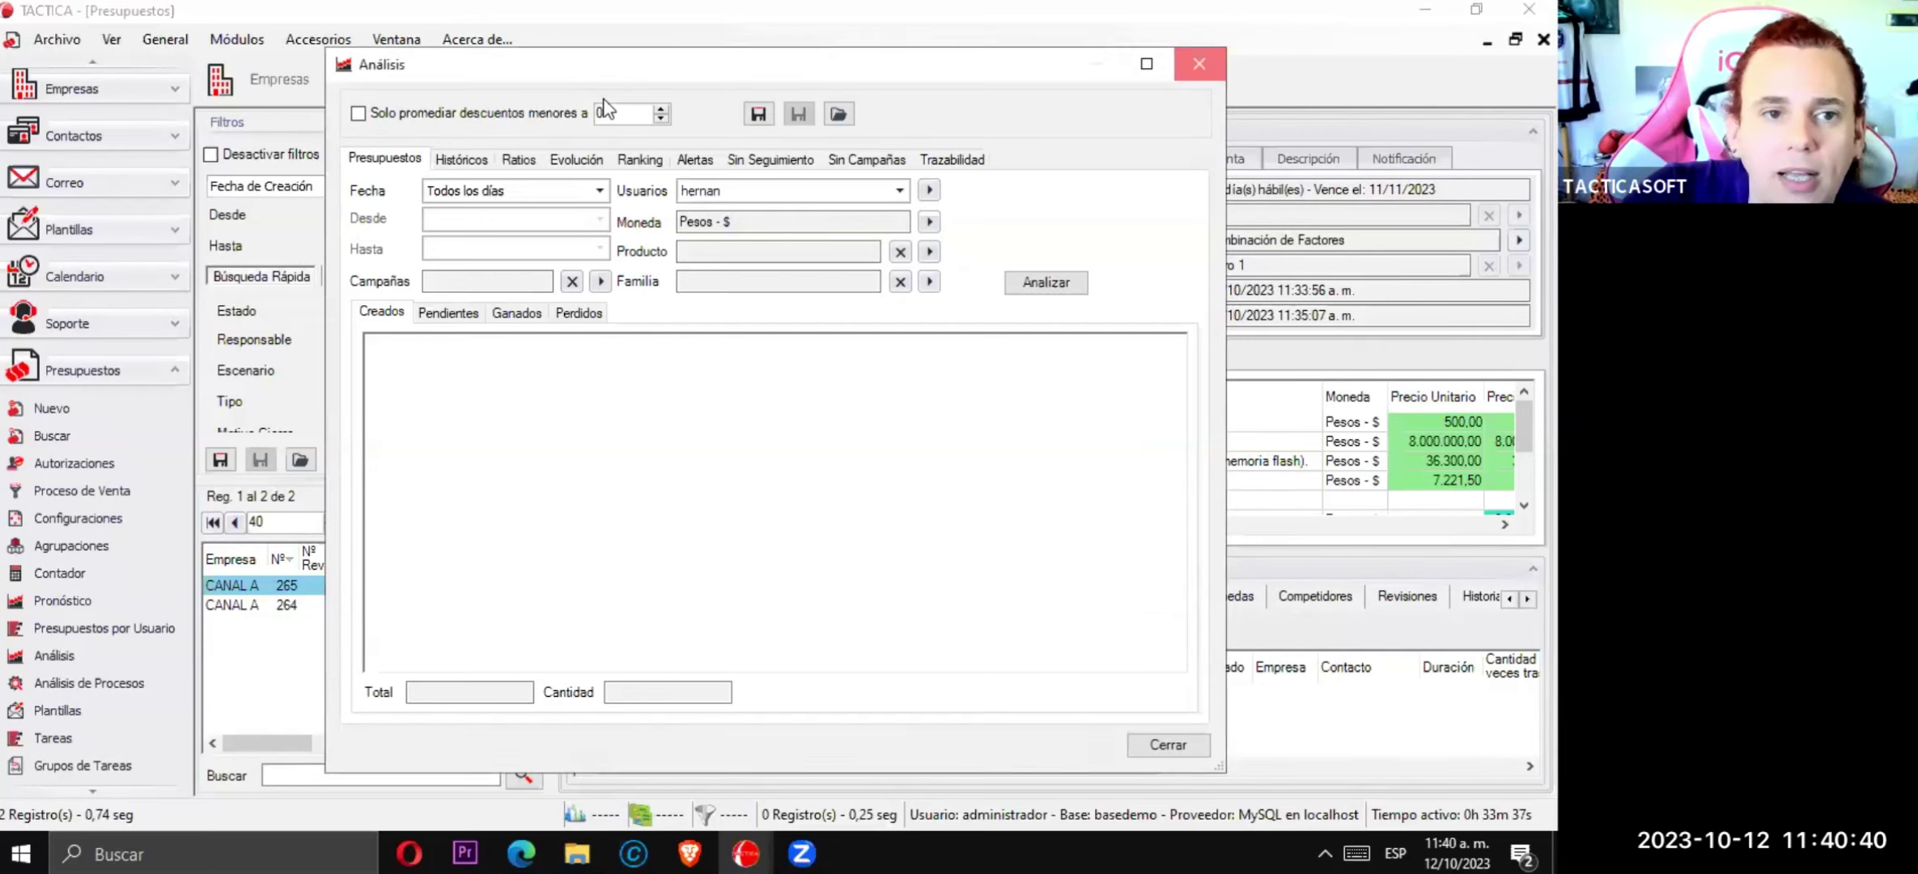
key(Escape)
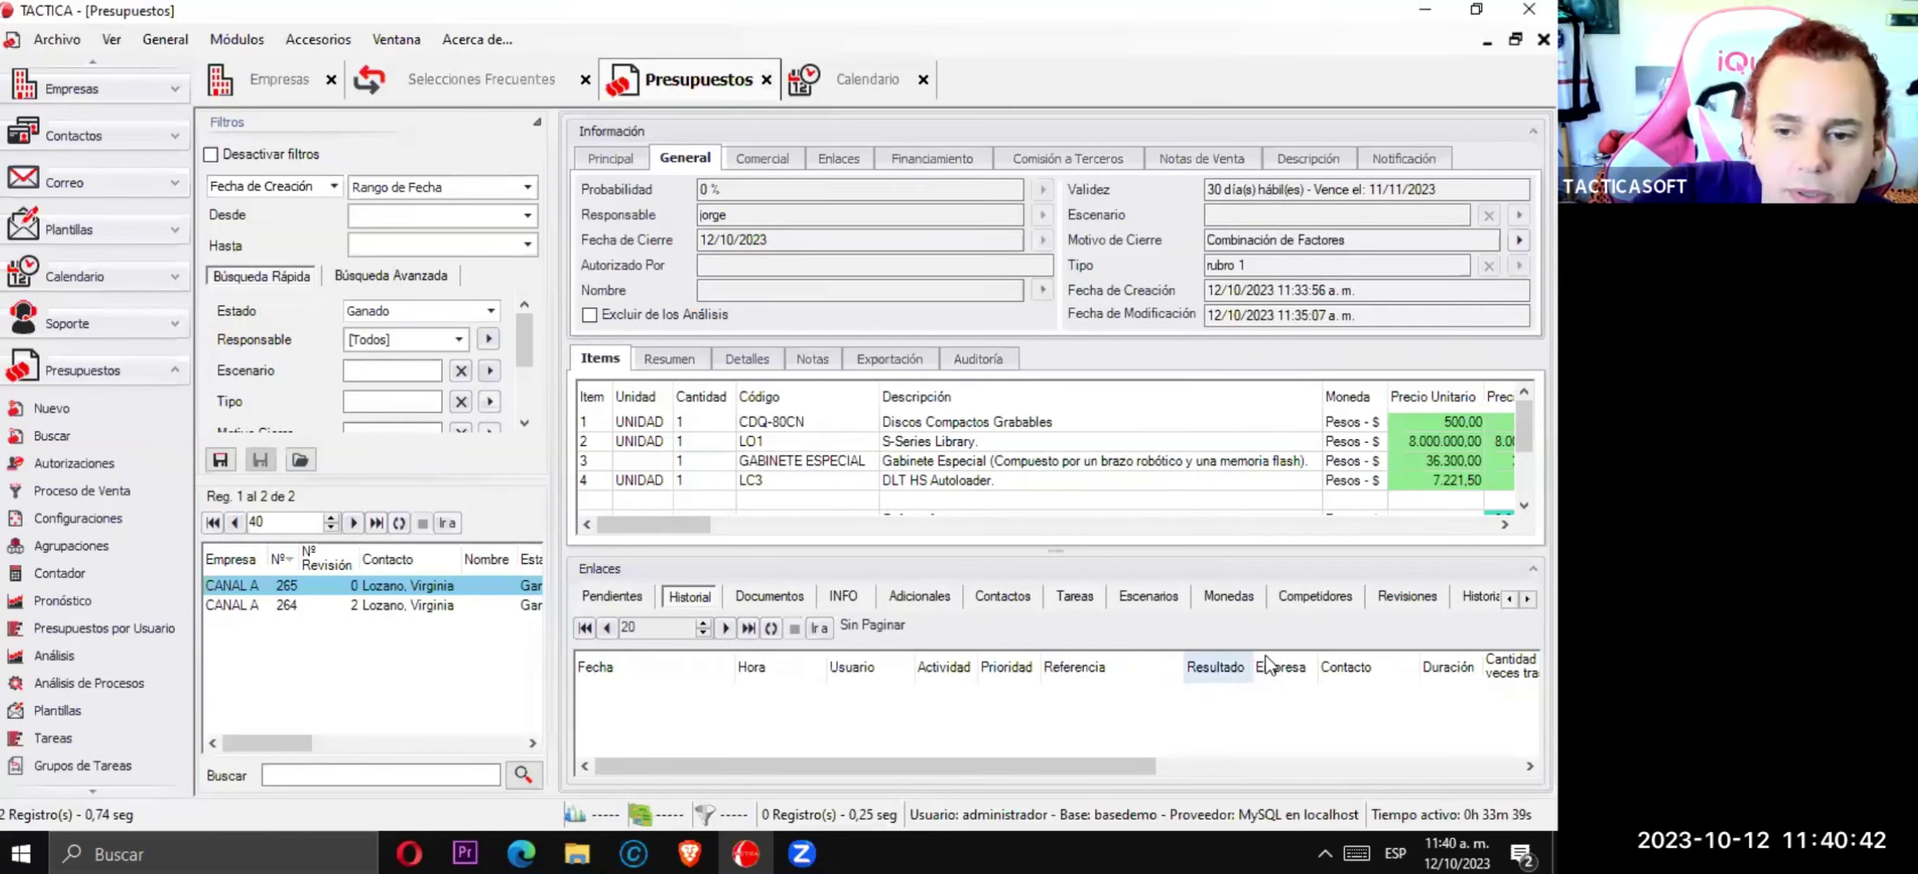
- Show the linked orders (Pedidos) for both won CANAL A quotes
right_click(1185, 611)
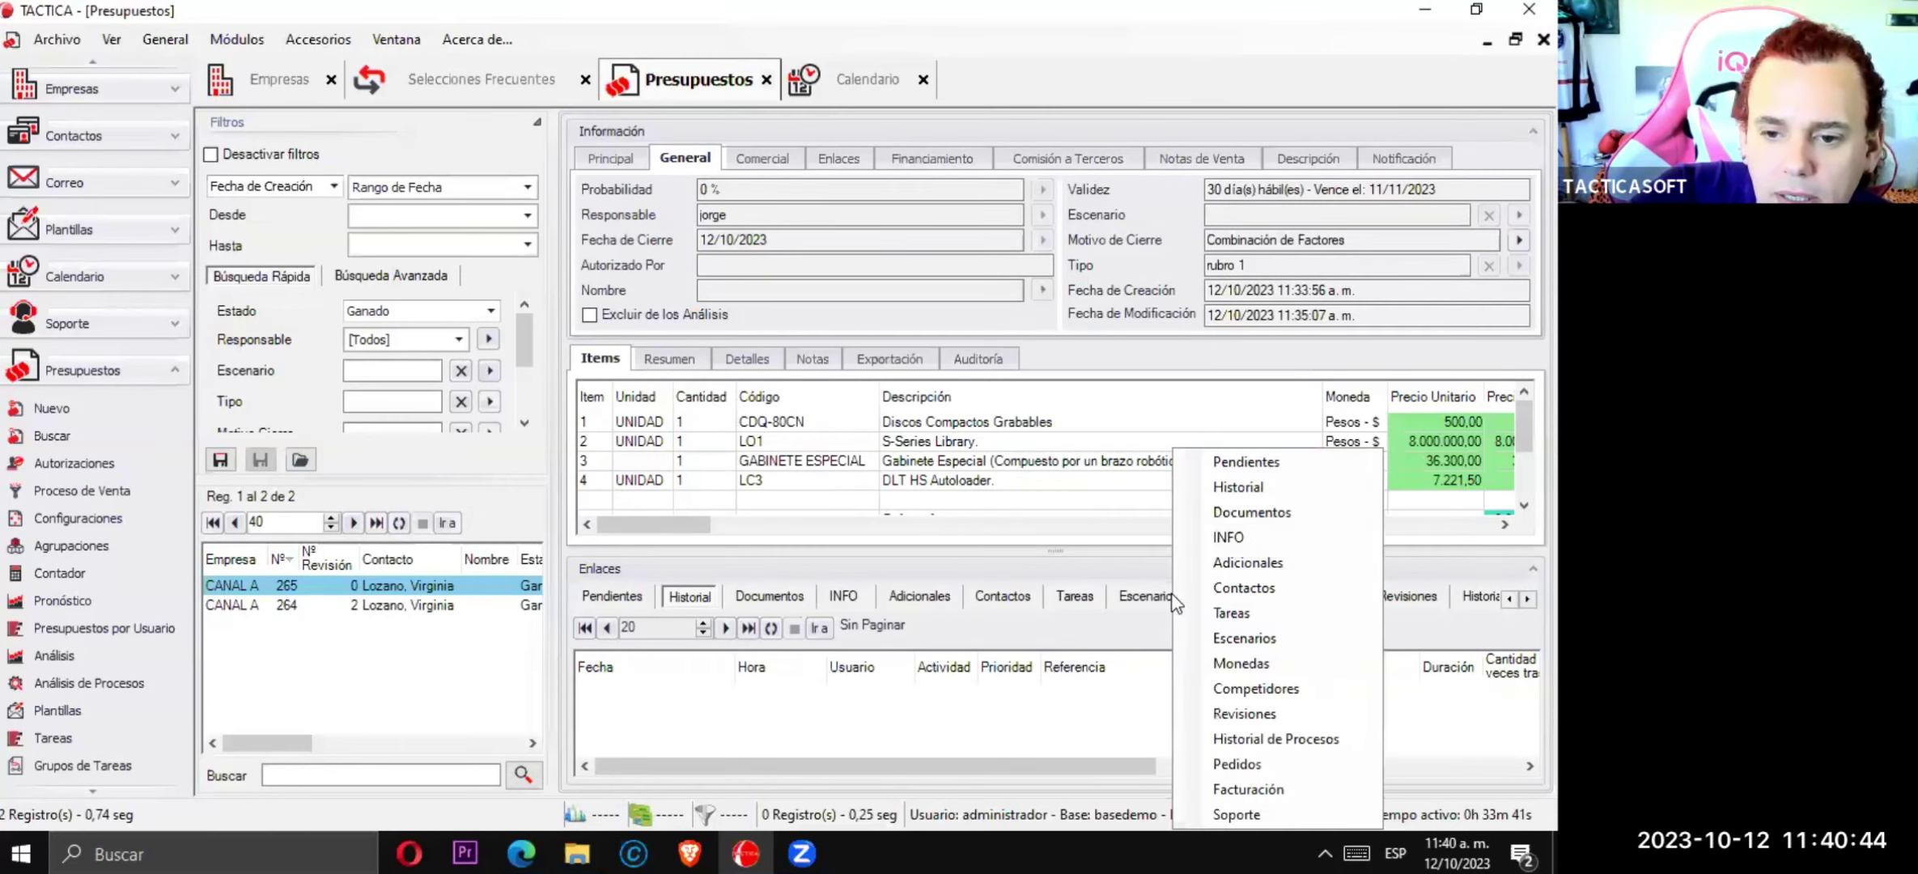
click(1242, 763)
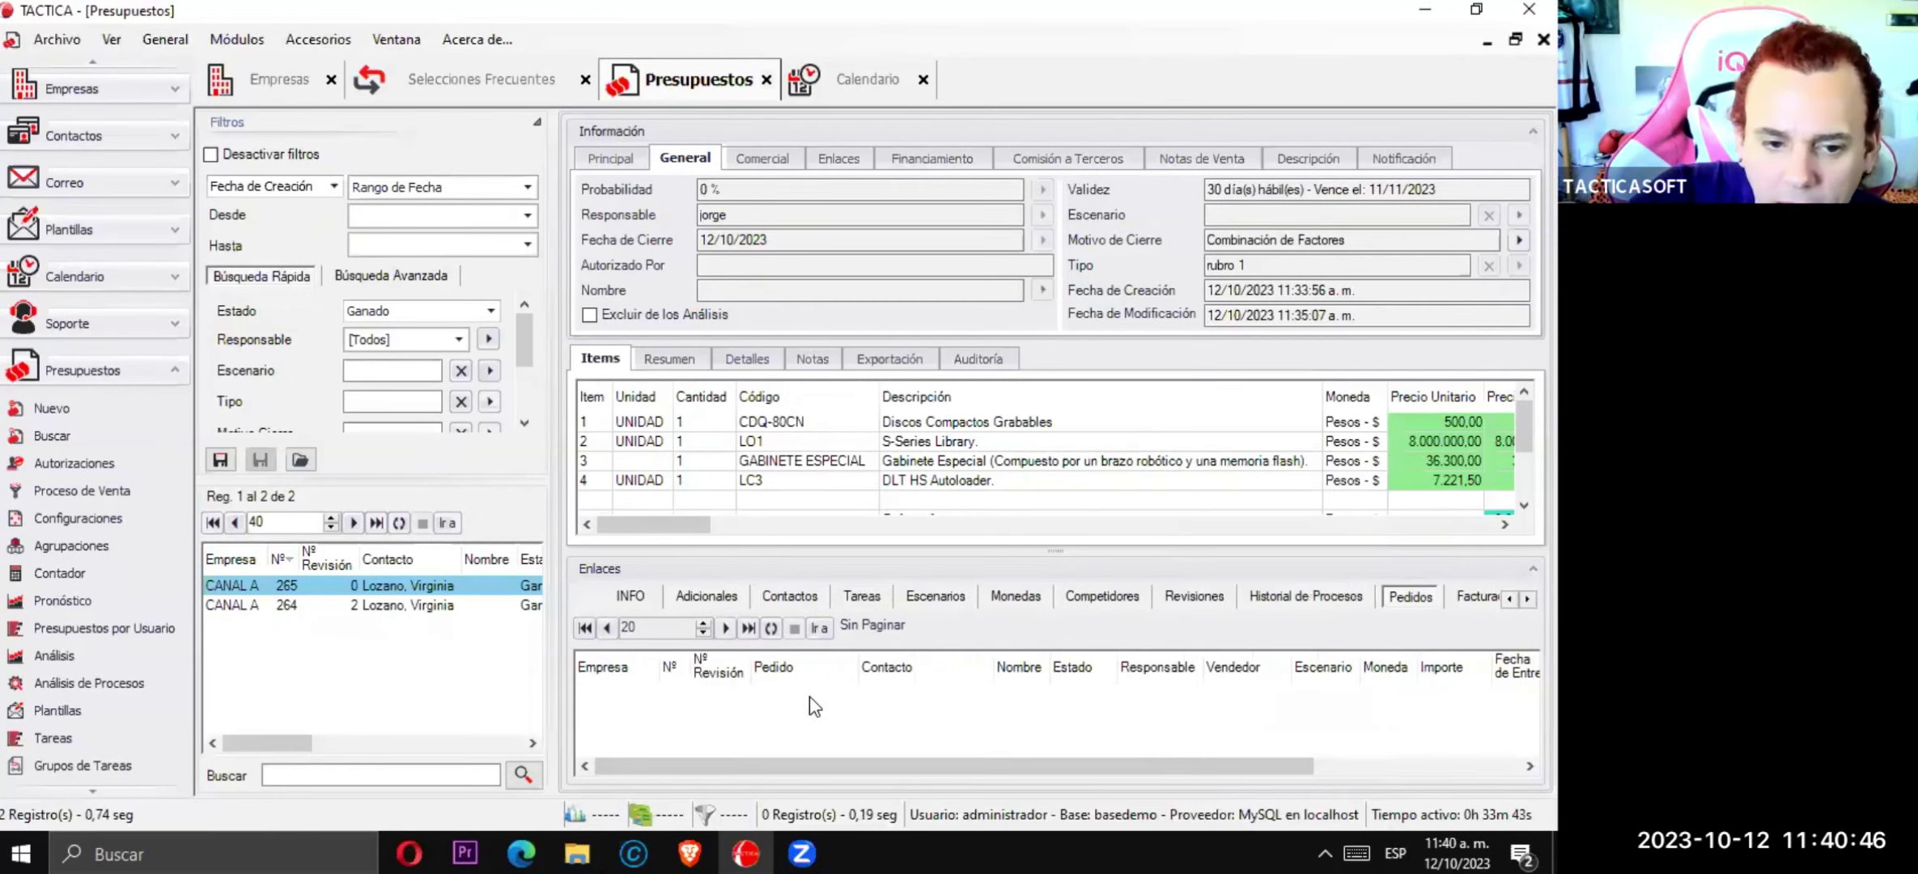
click(419, 613)
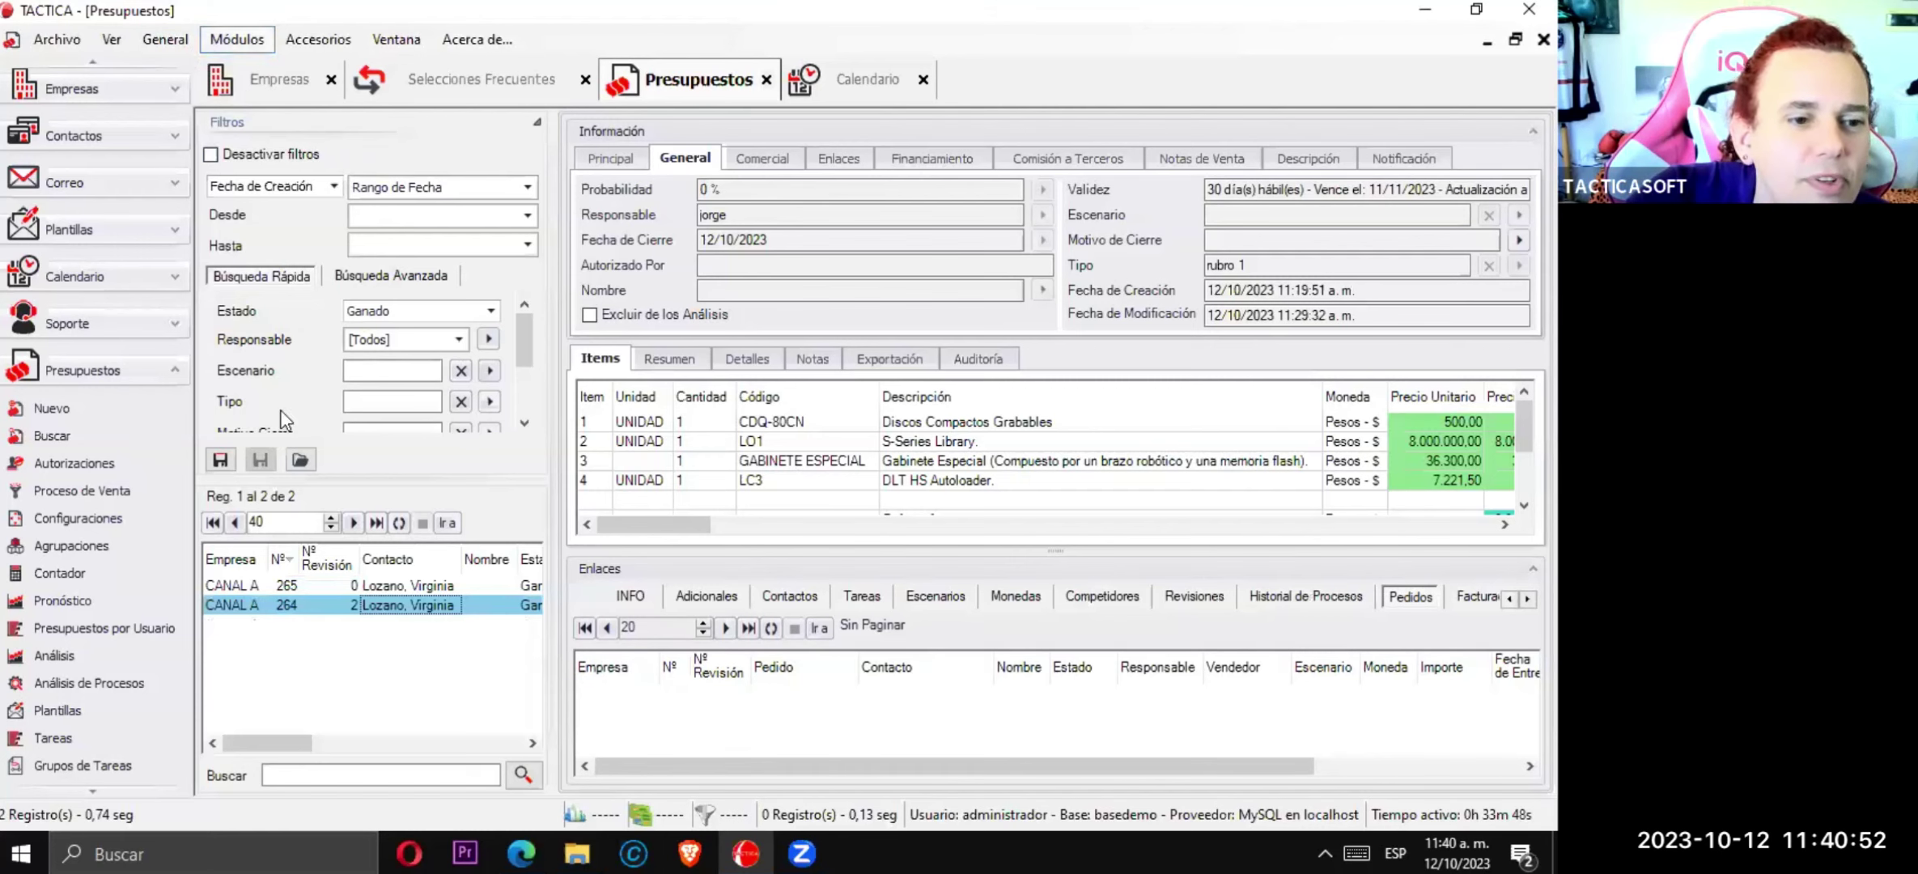
- Open the main window of the Pedidos module
click(267, 40)
mouse_move(312, 484)
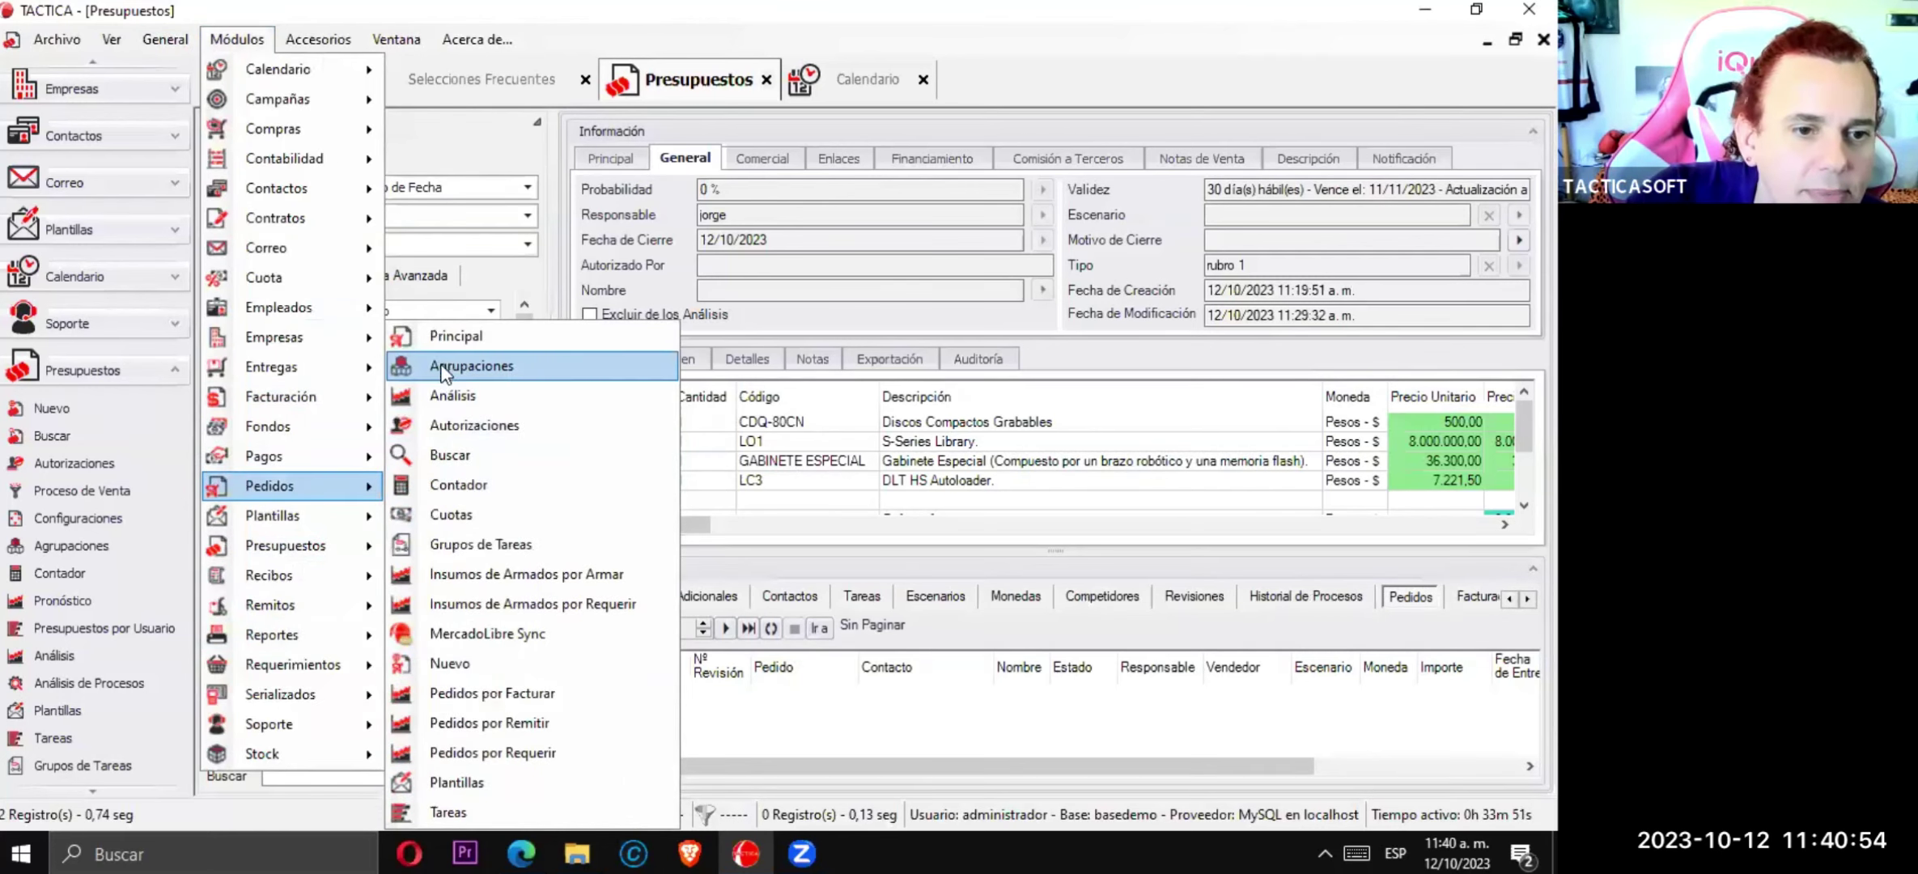
click(442, 343)
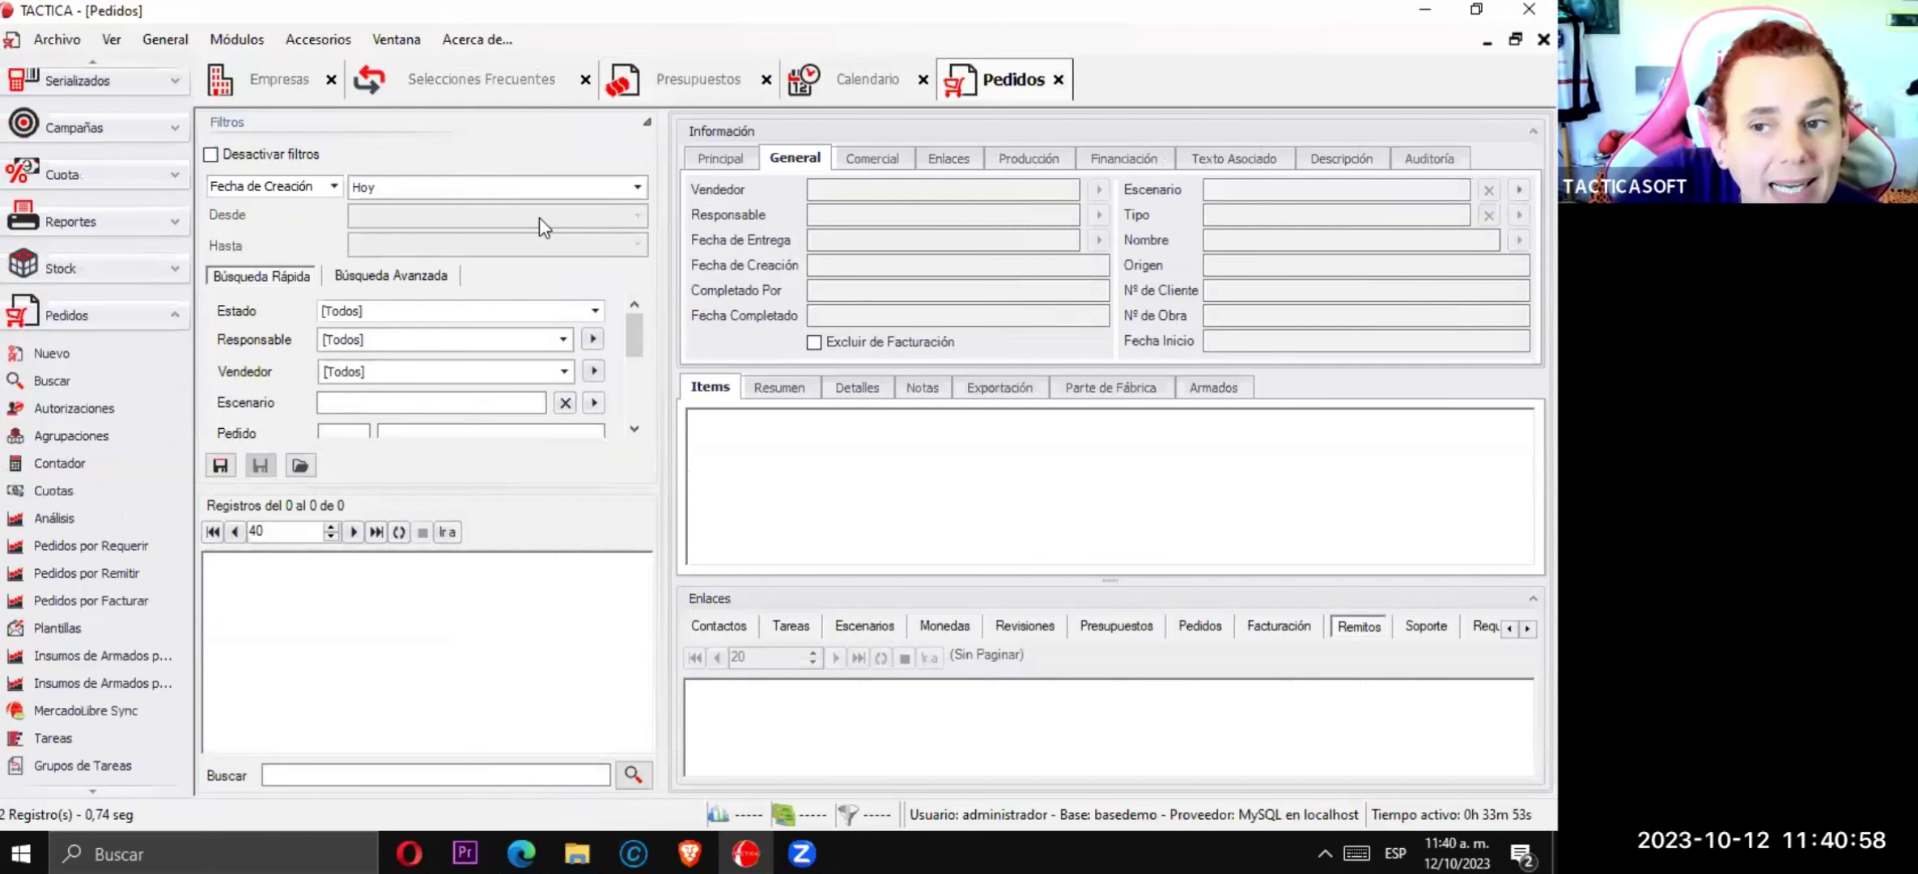
- Examine the status options available in the orders filter
click(595, 312)
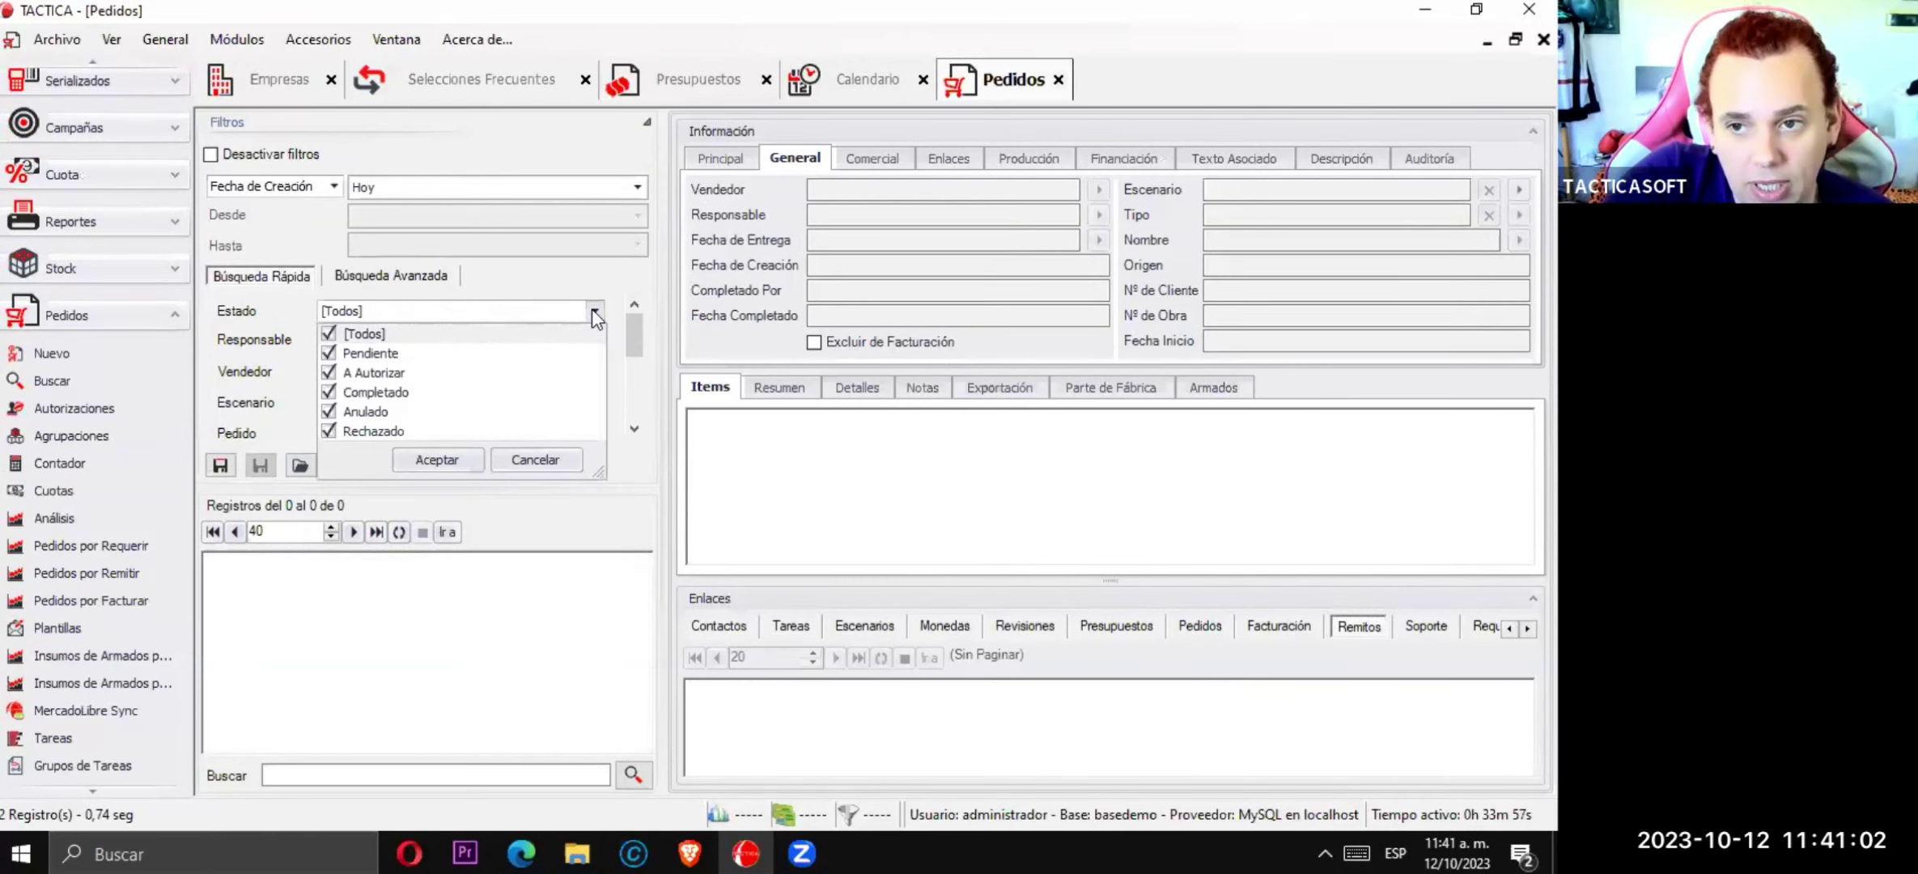
click(593, 311)
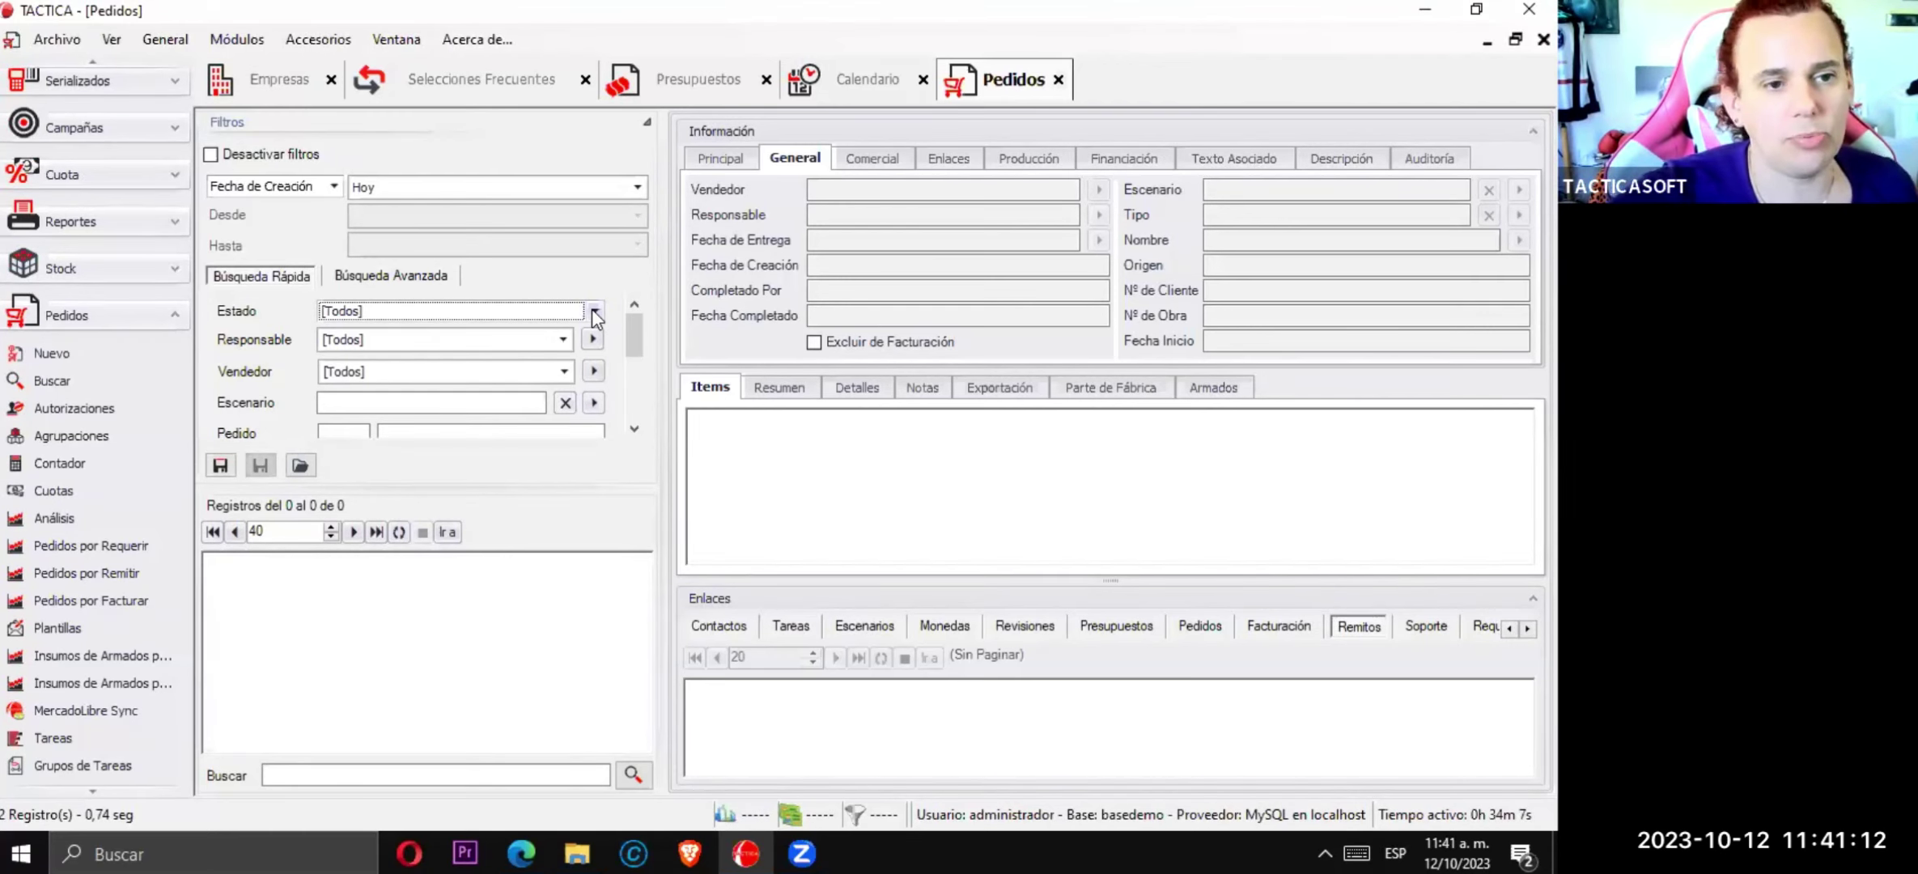
click(594, 311)
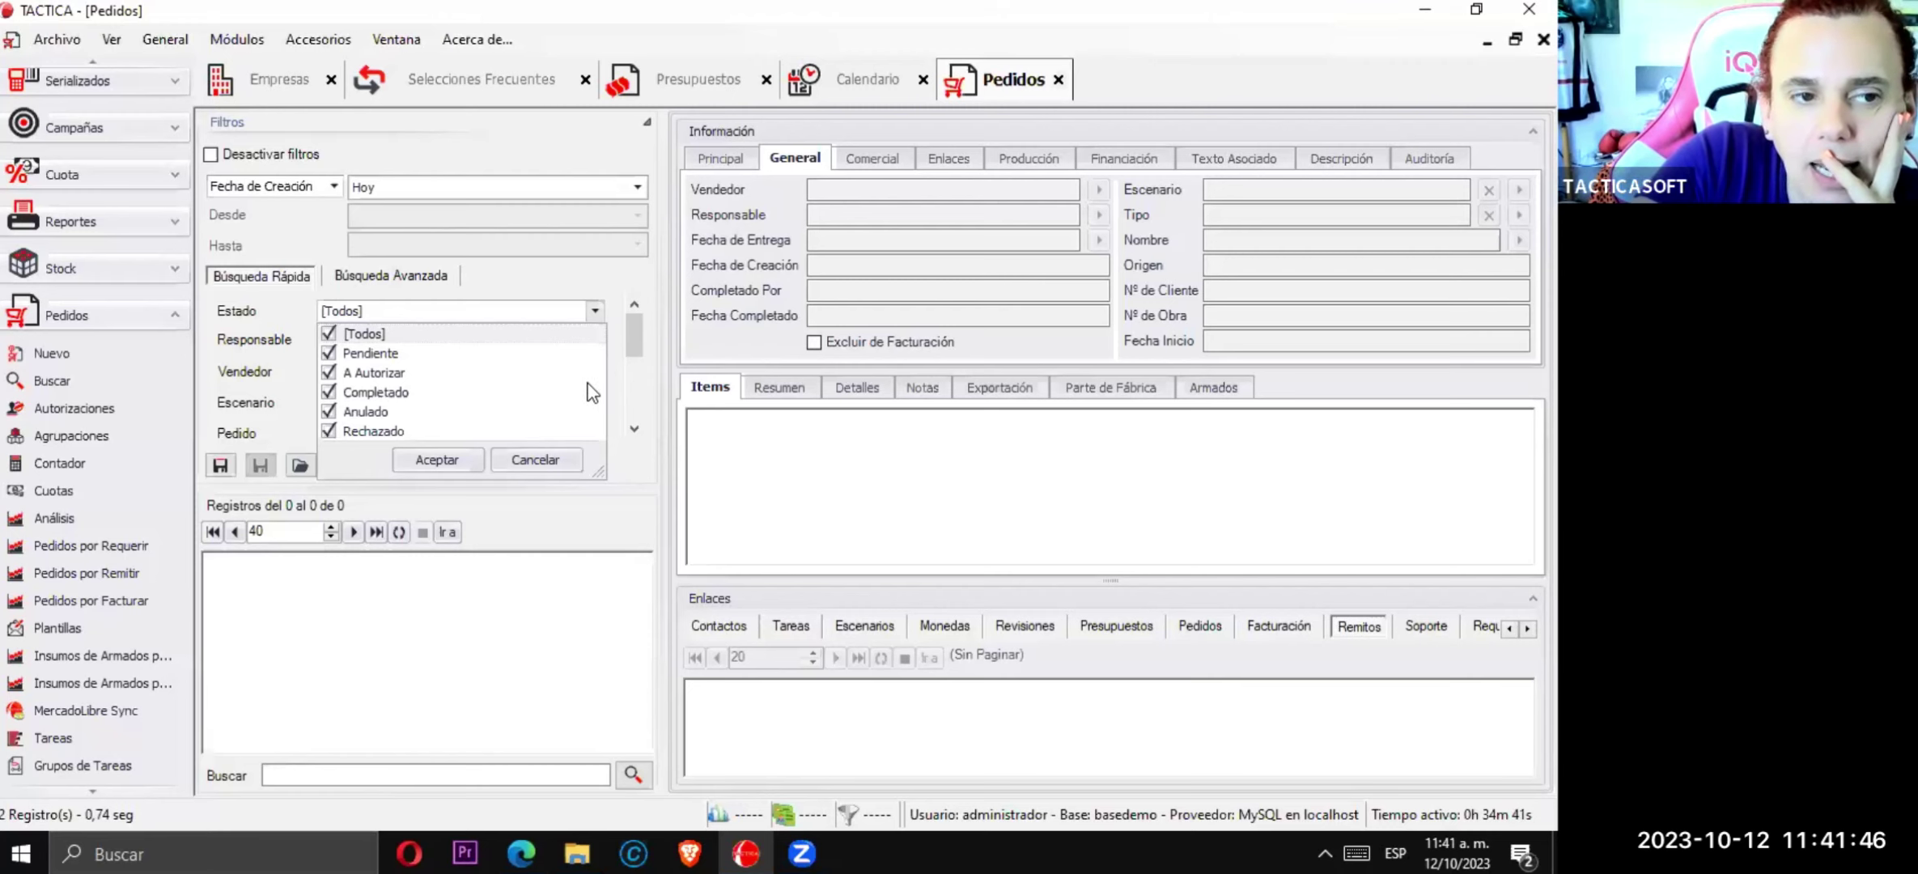
- Leave the orders and return to the Empresas list showing CANAL A
click(730, 88)
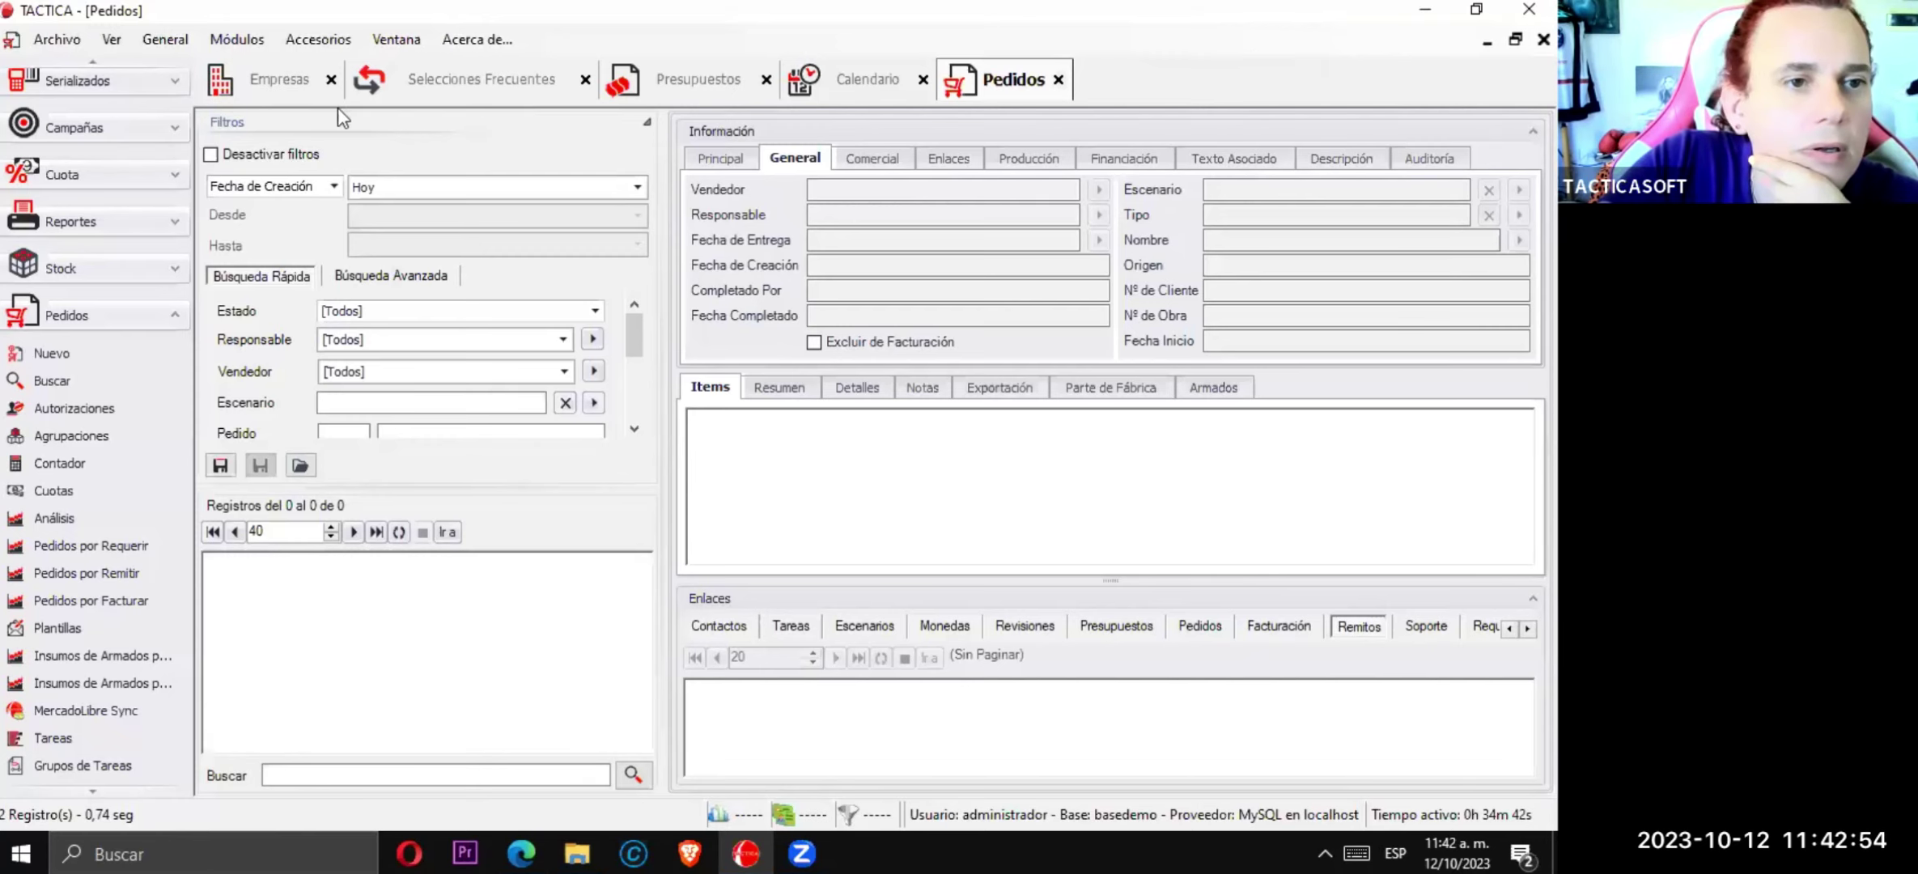
click(846, 97)
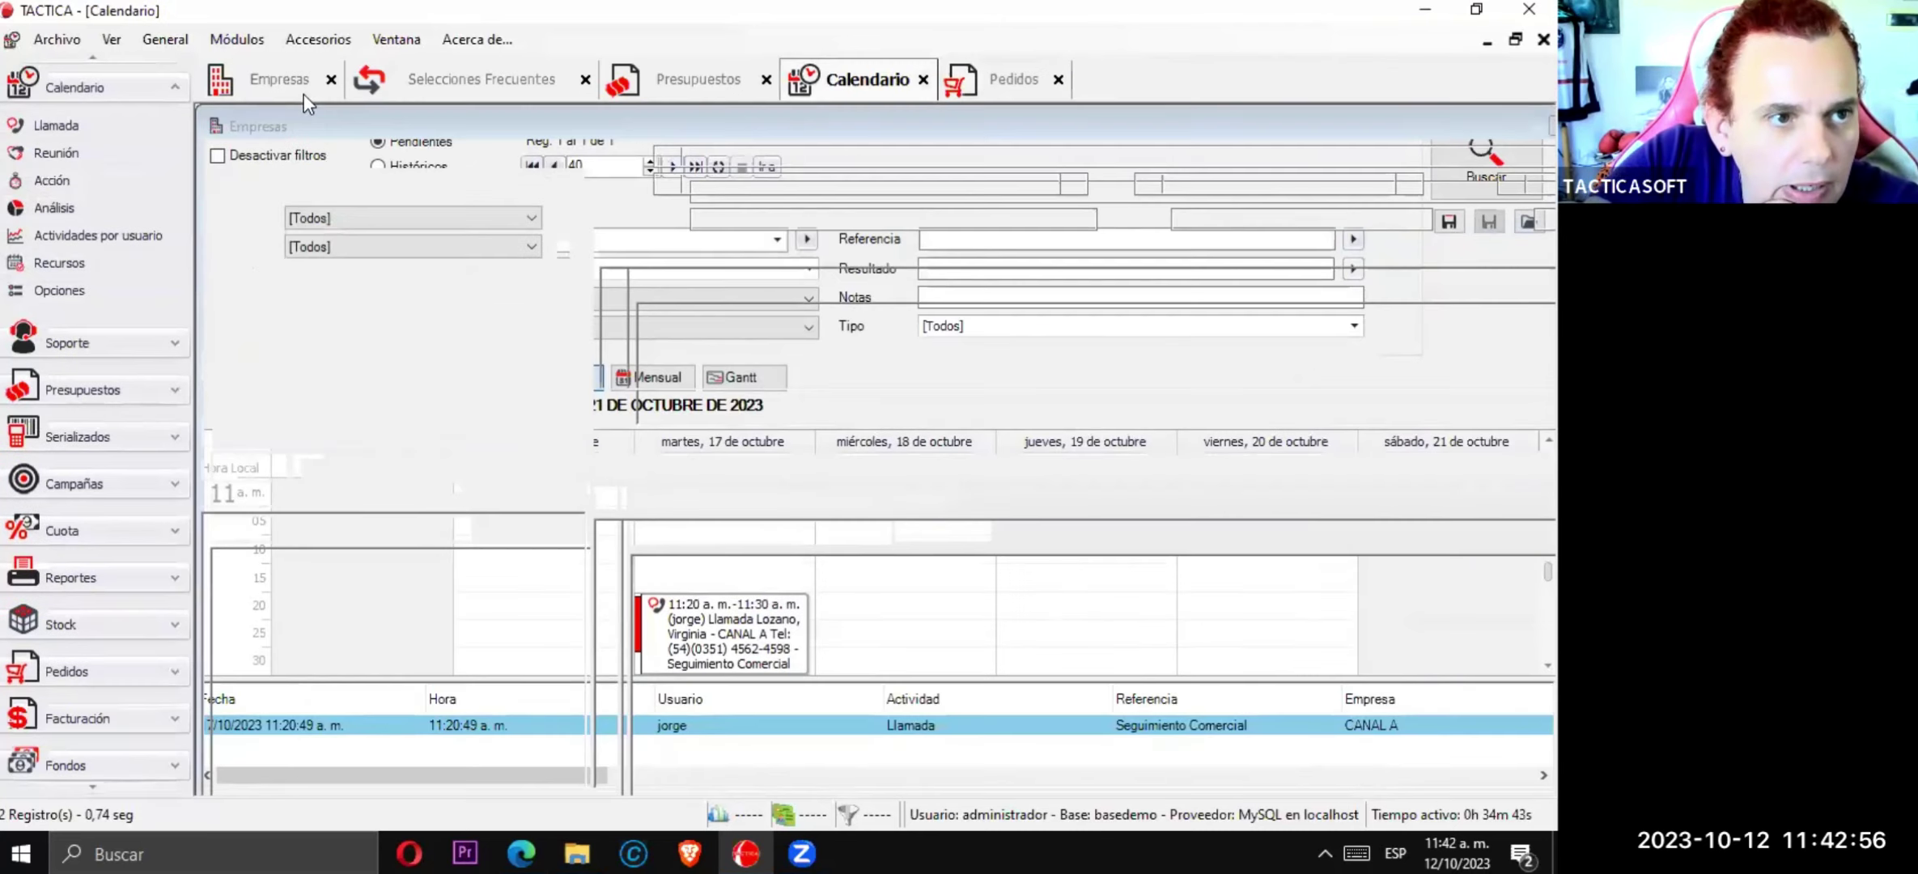
click(304, 95)
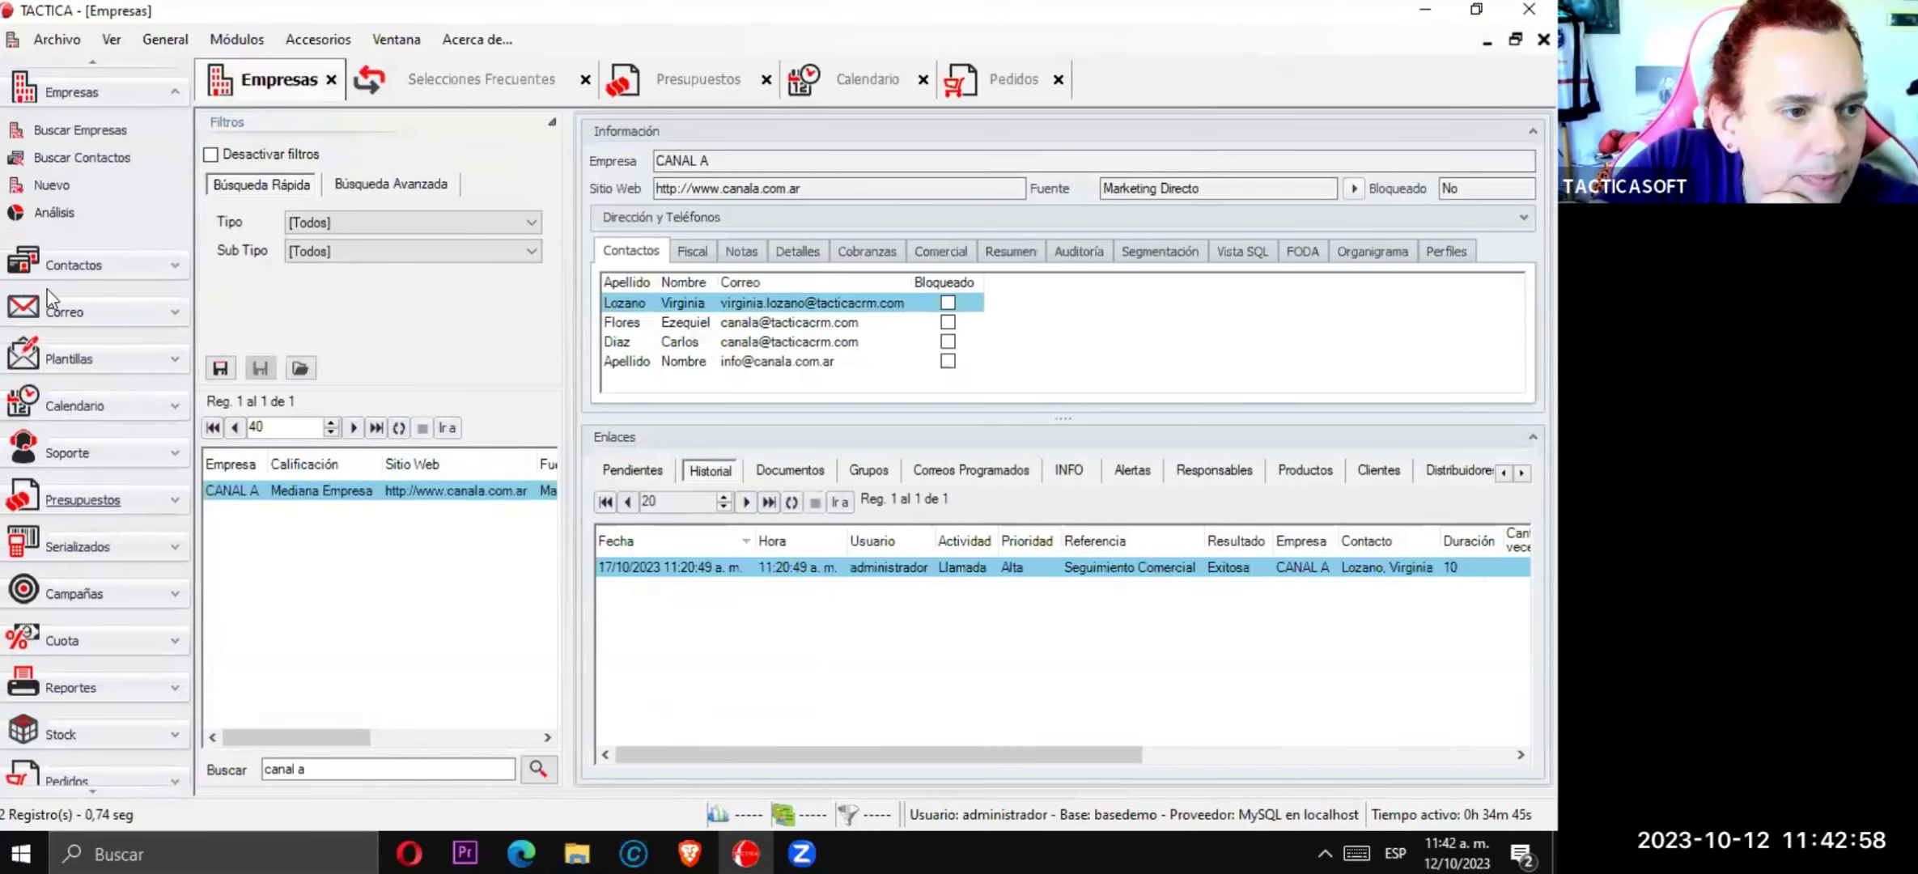
- Collapse the Empresas options and open the main window of the Presupuestos module
click(175, 95)
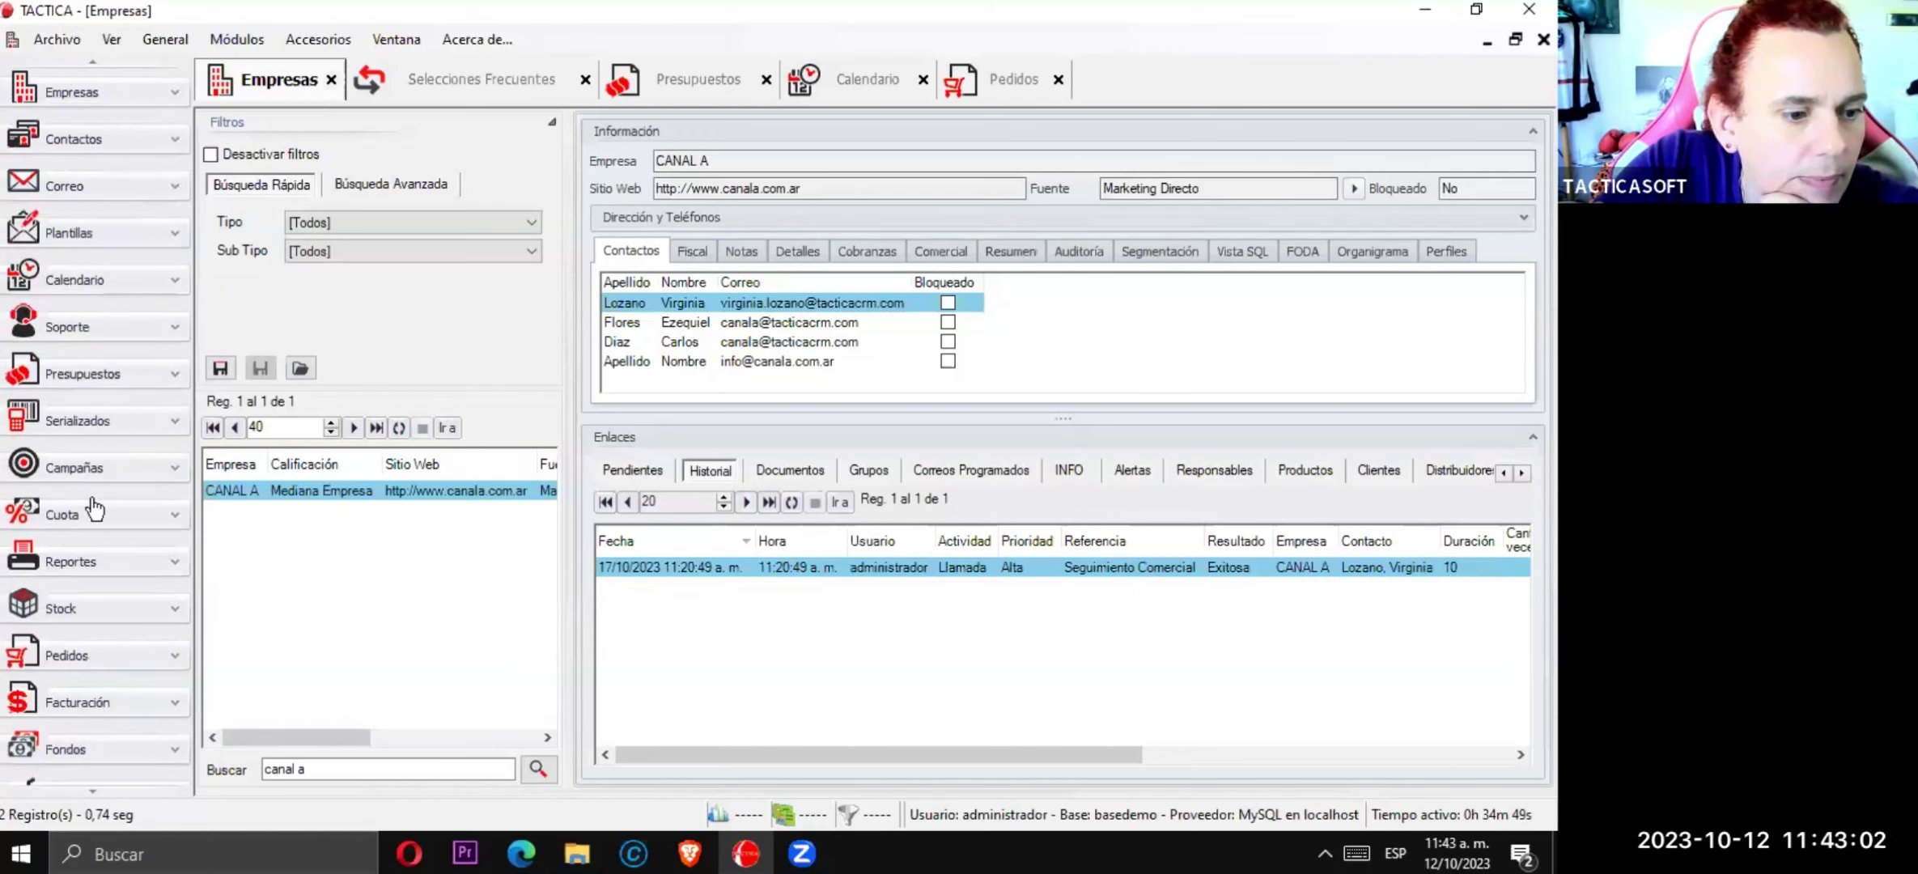
click(234, 41)
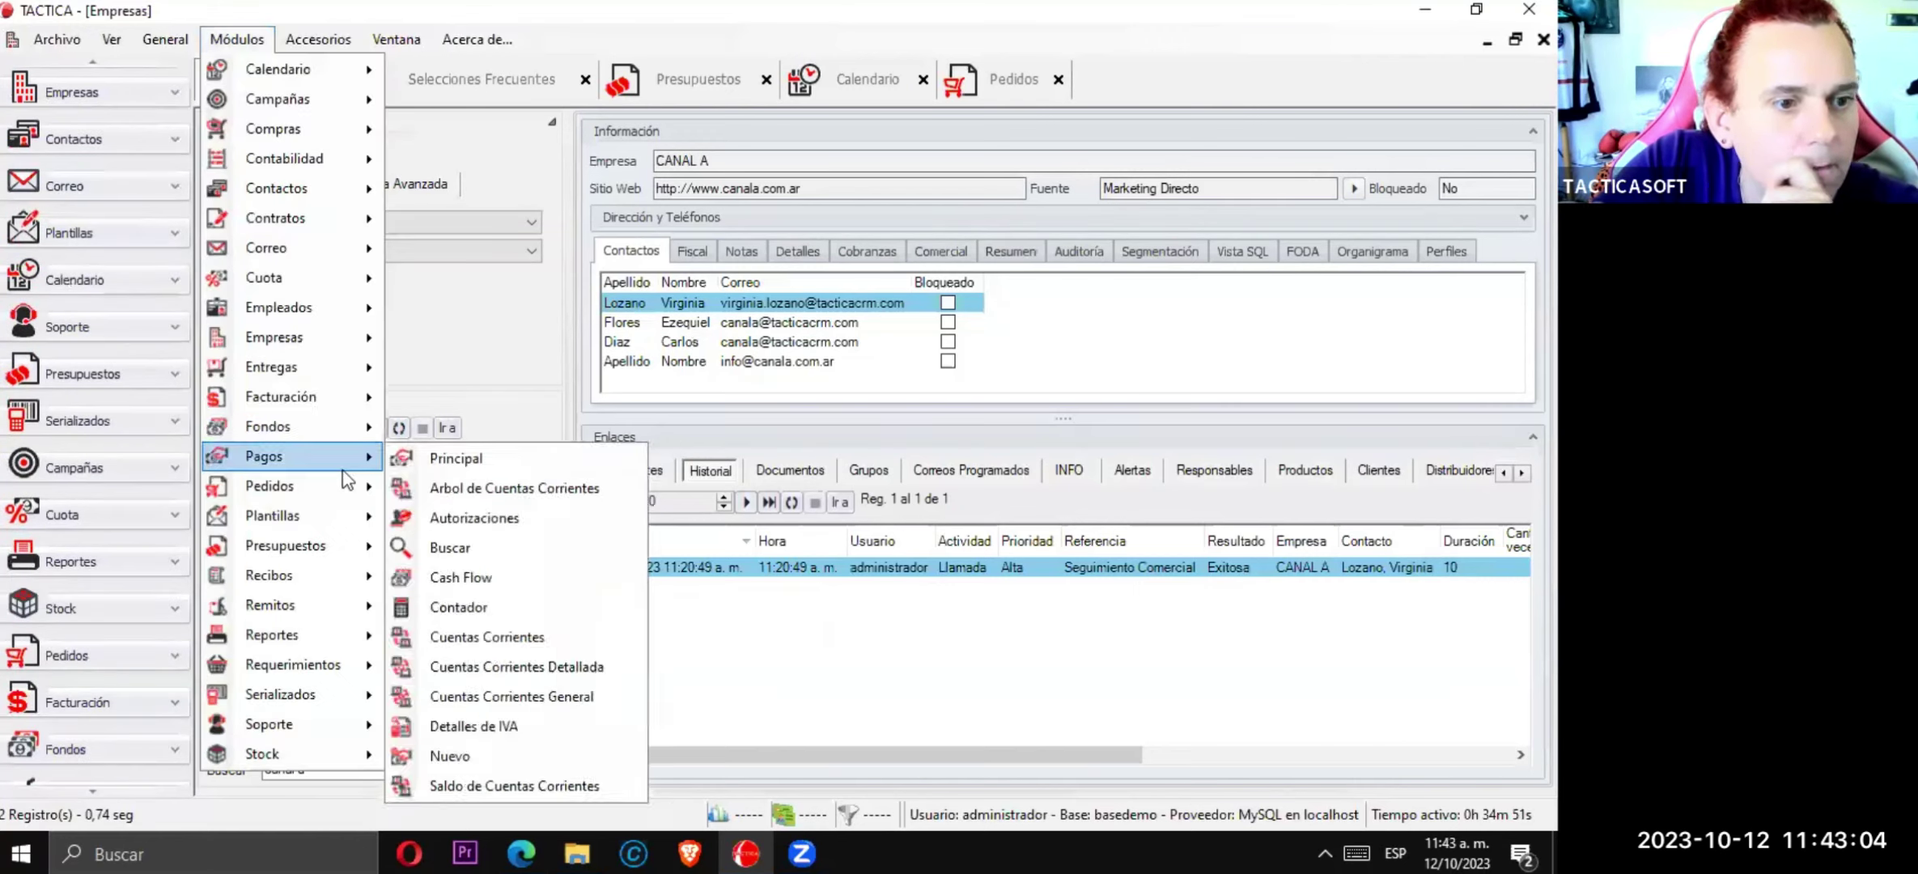
mouse_move(356, 724)
mouse_move(357, 546)
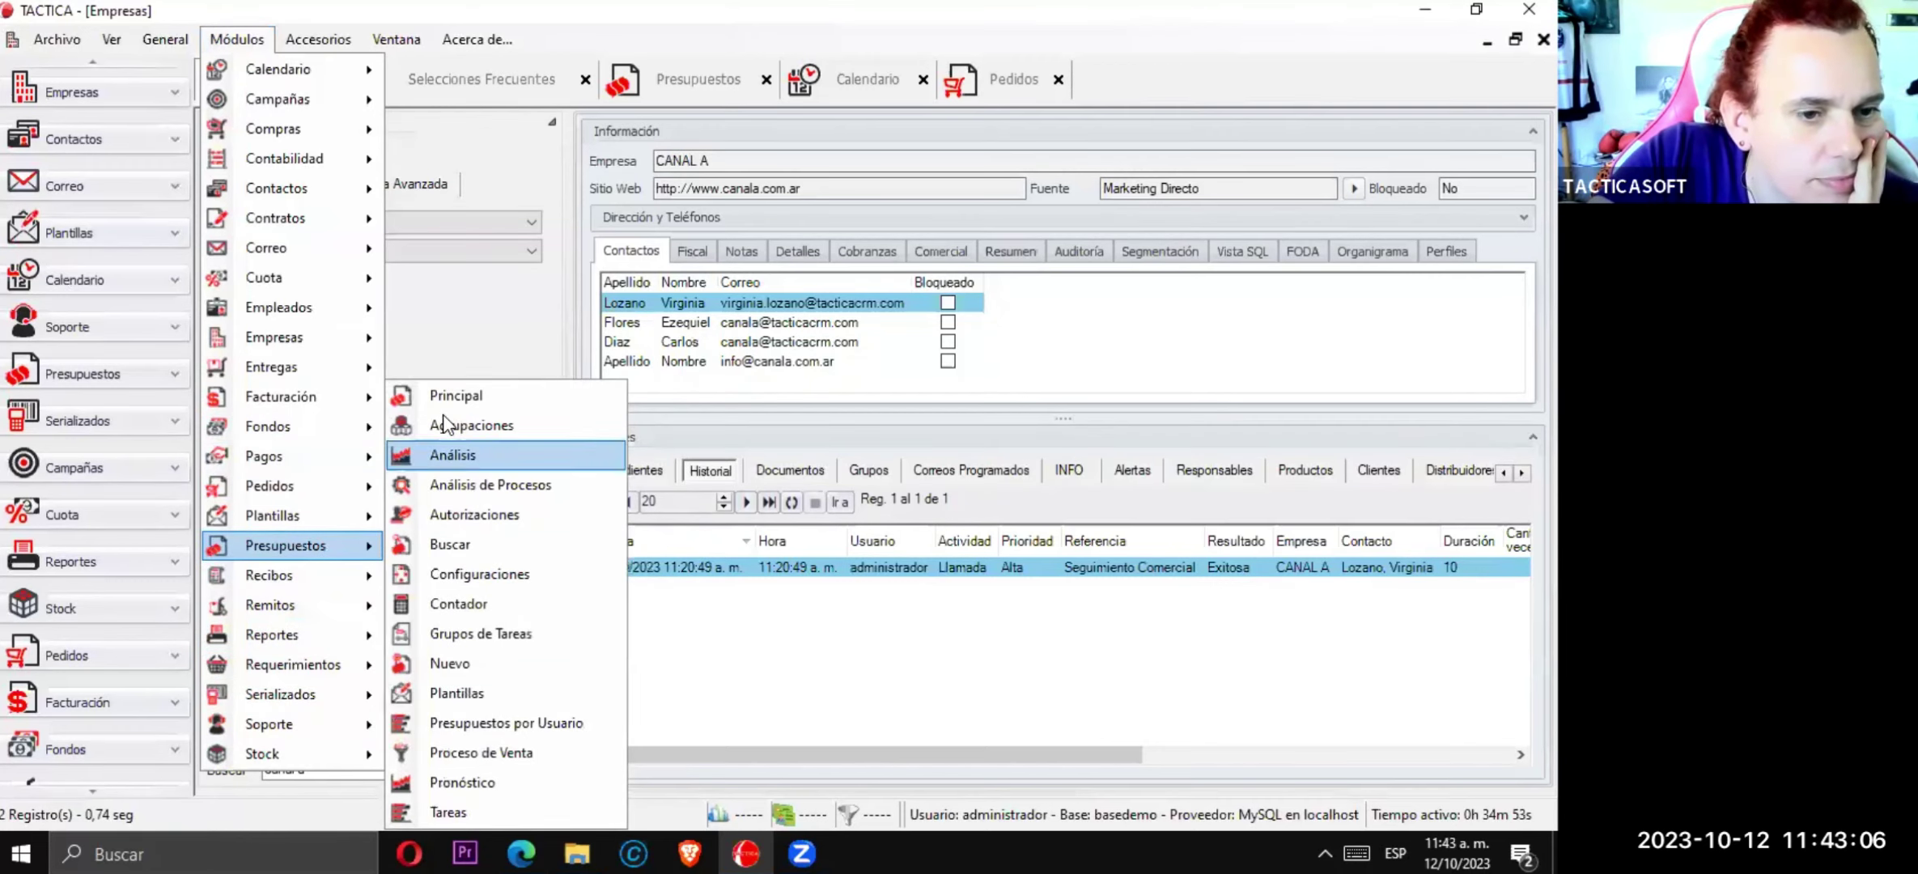
click(618, 392)
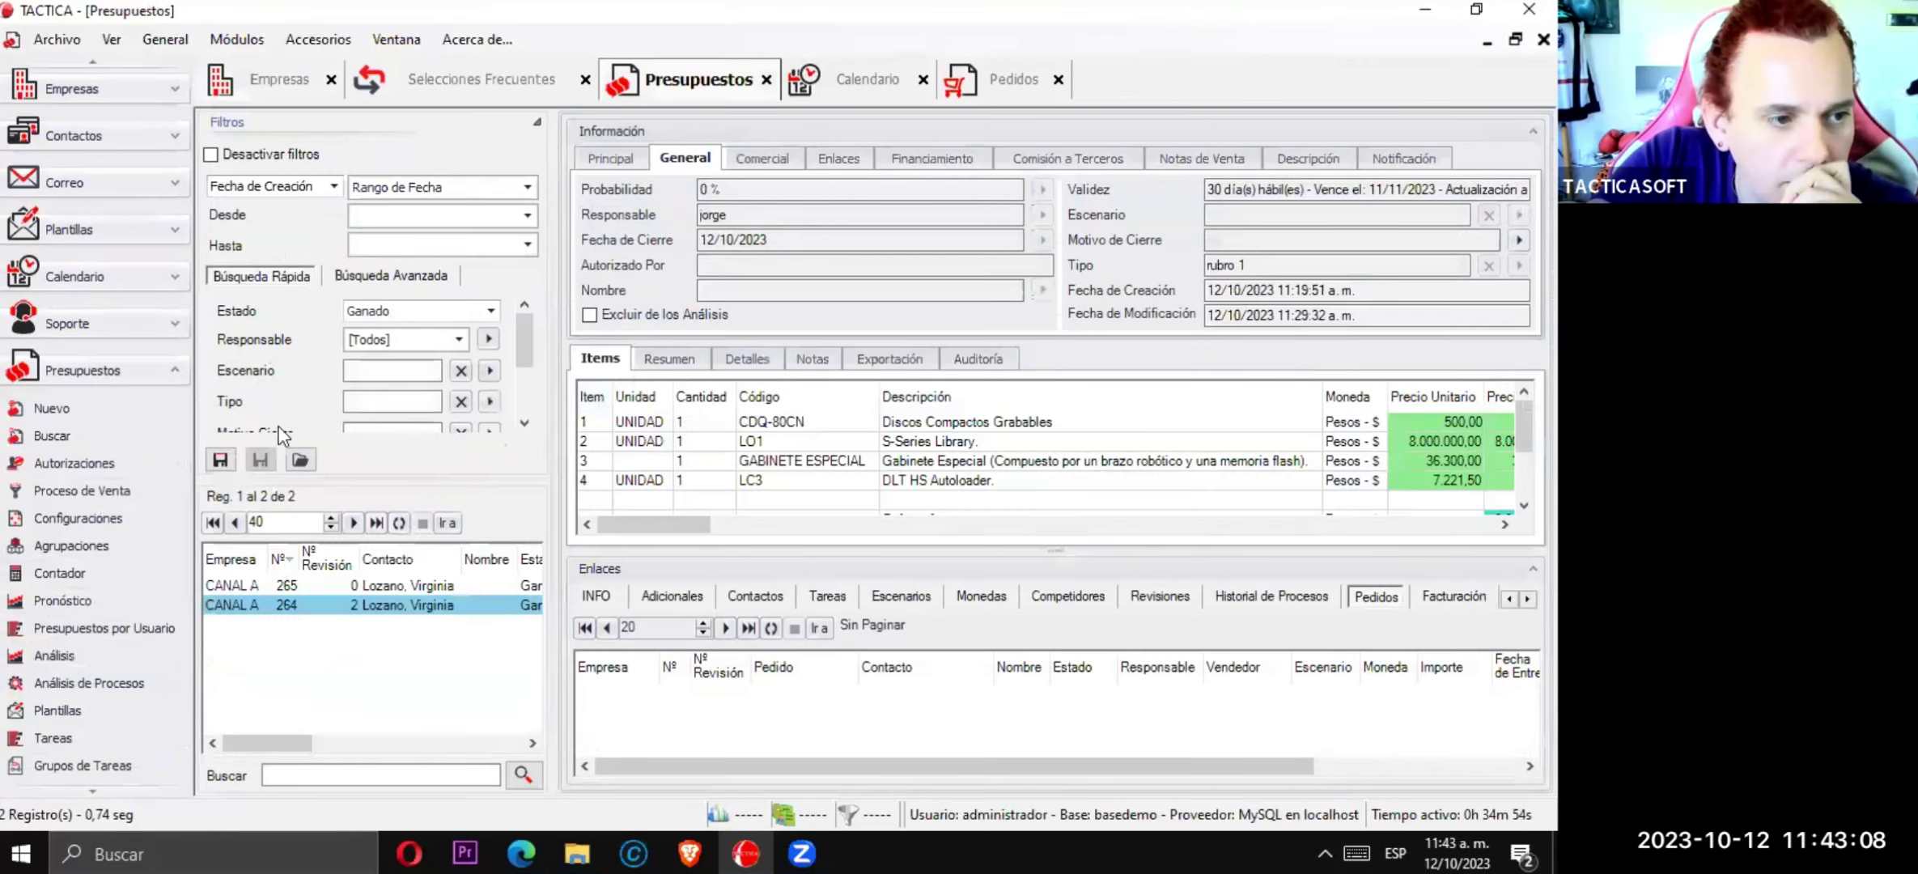
- View the options of the Presupuestos por Usuario analysis, then close it without running the analysis
click(109, 629)
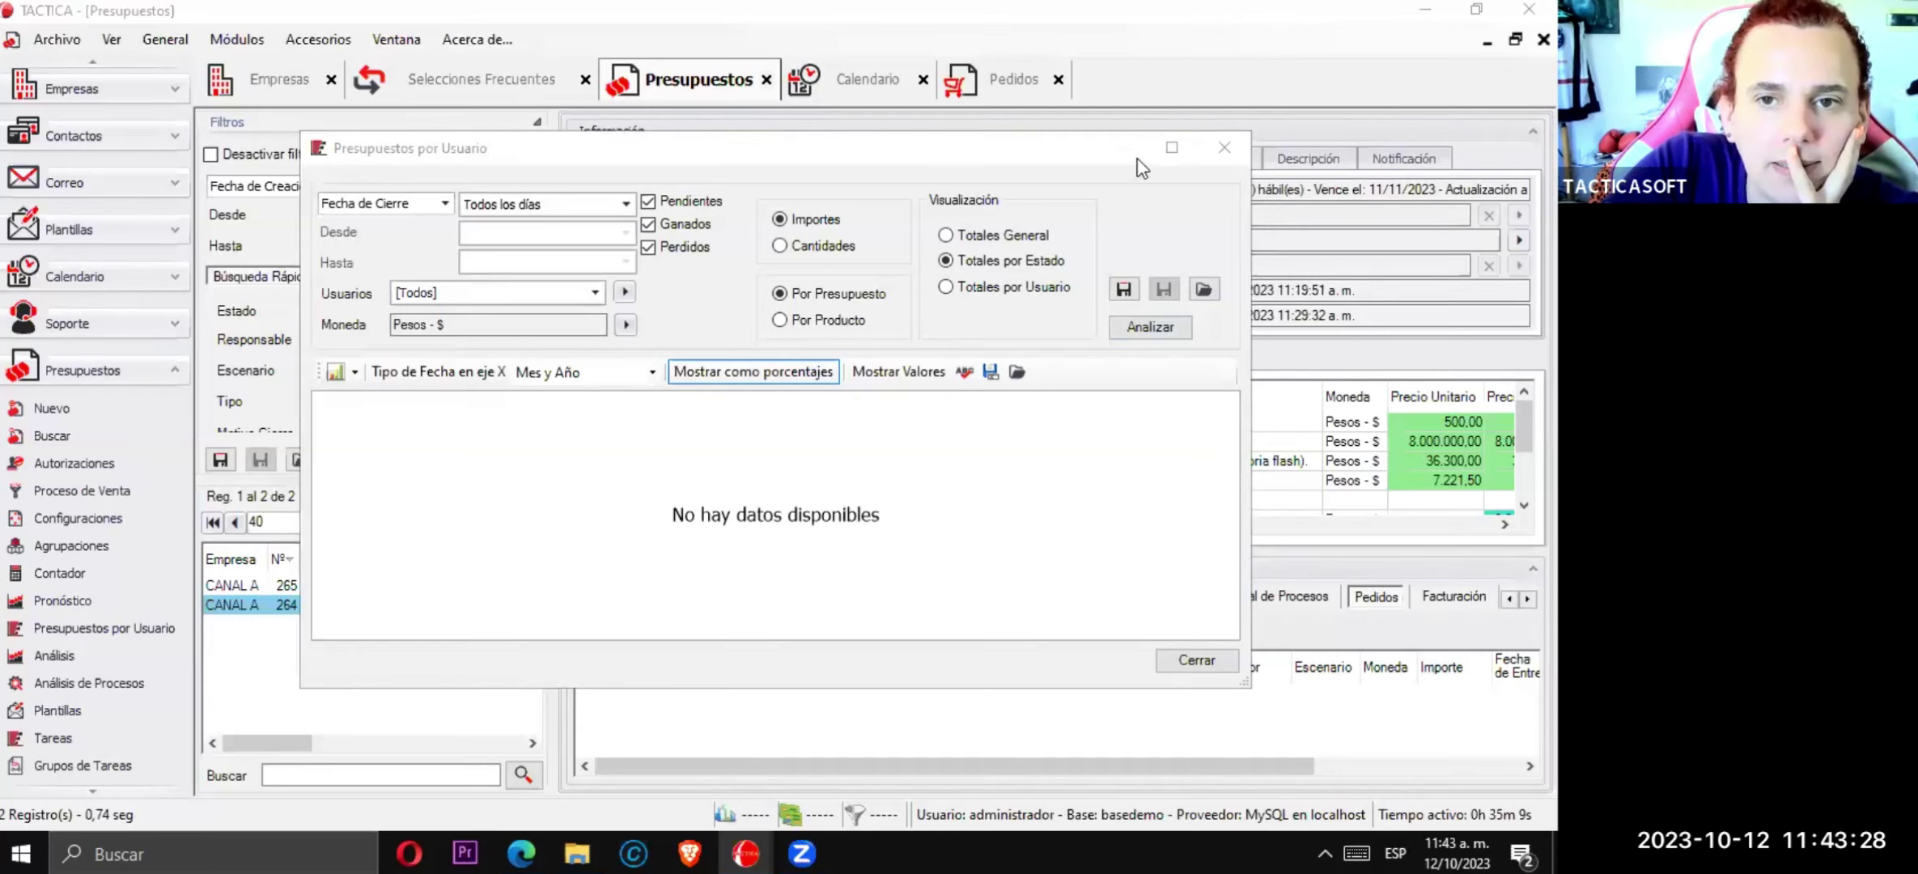
click(1094, 153)
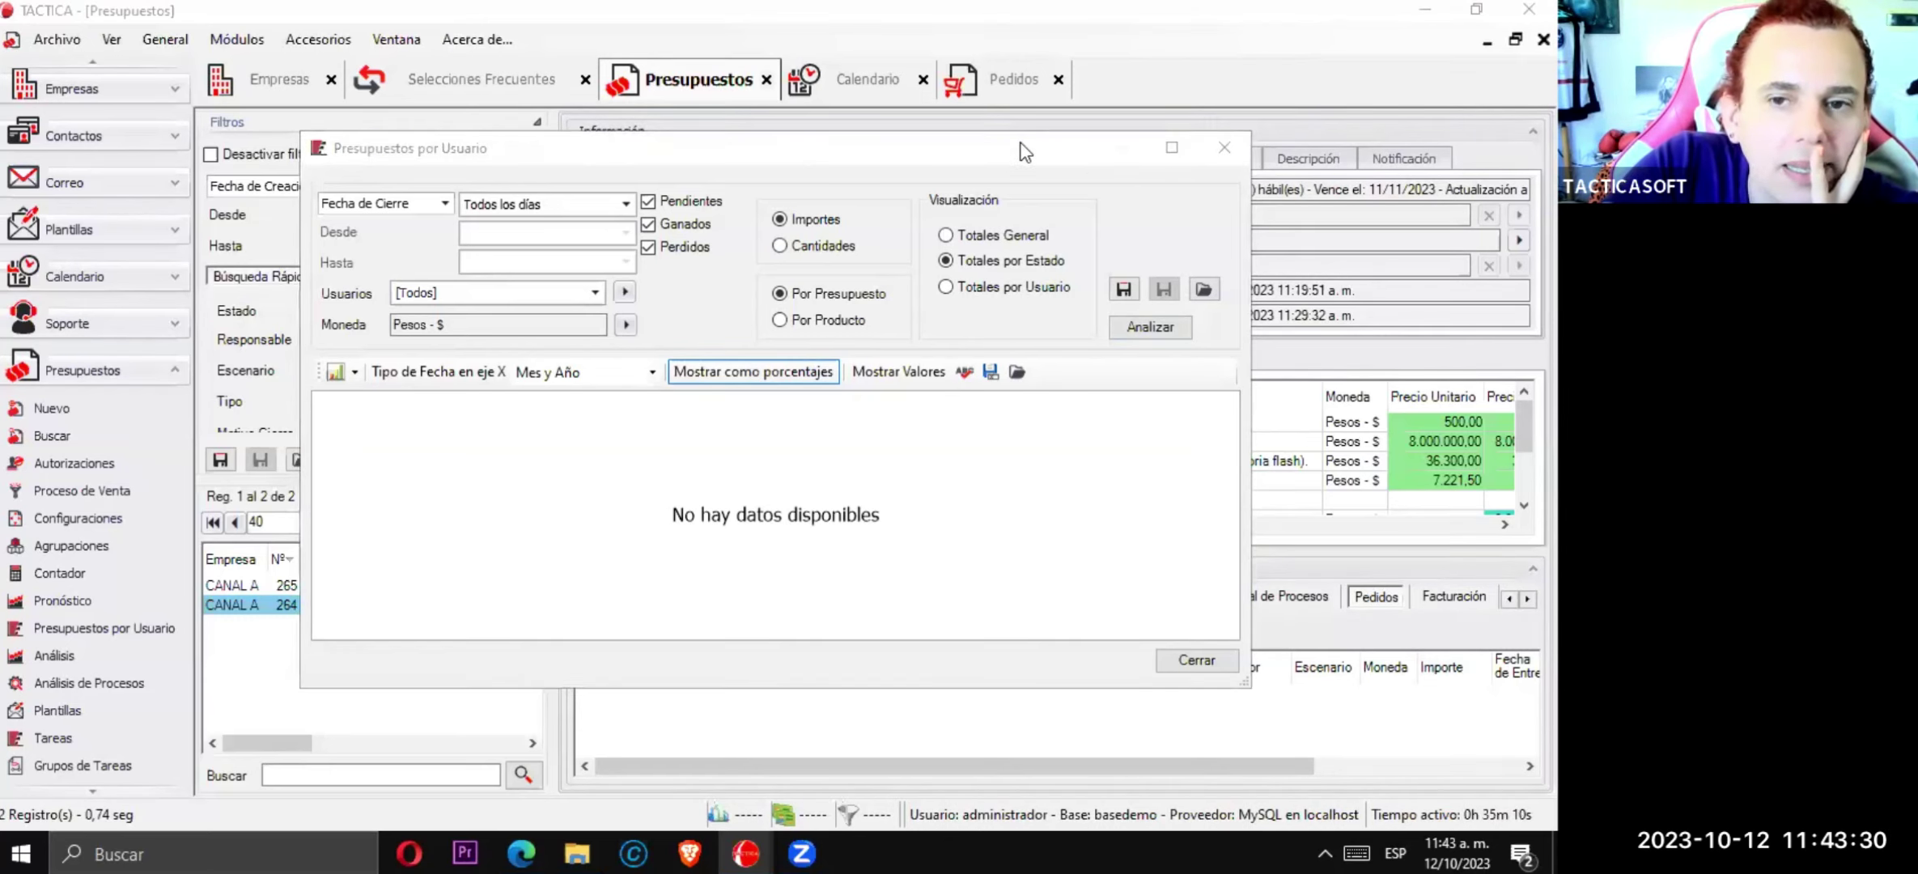
click(1223, 147)
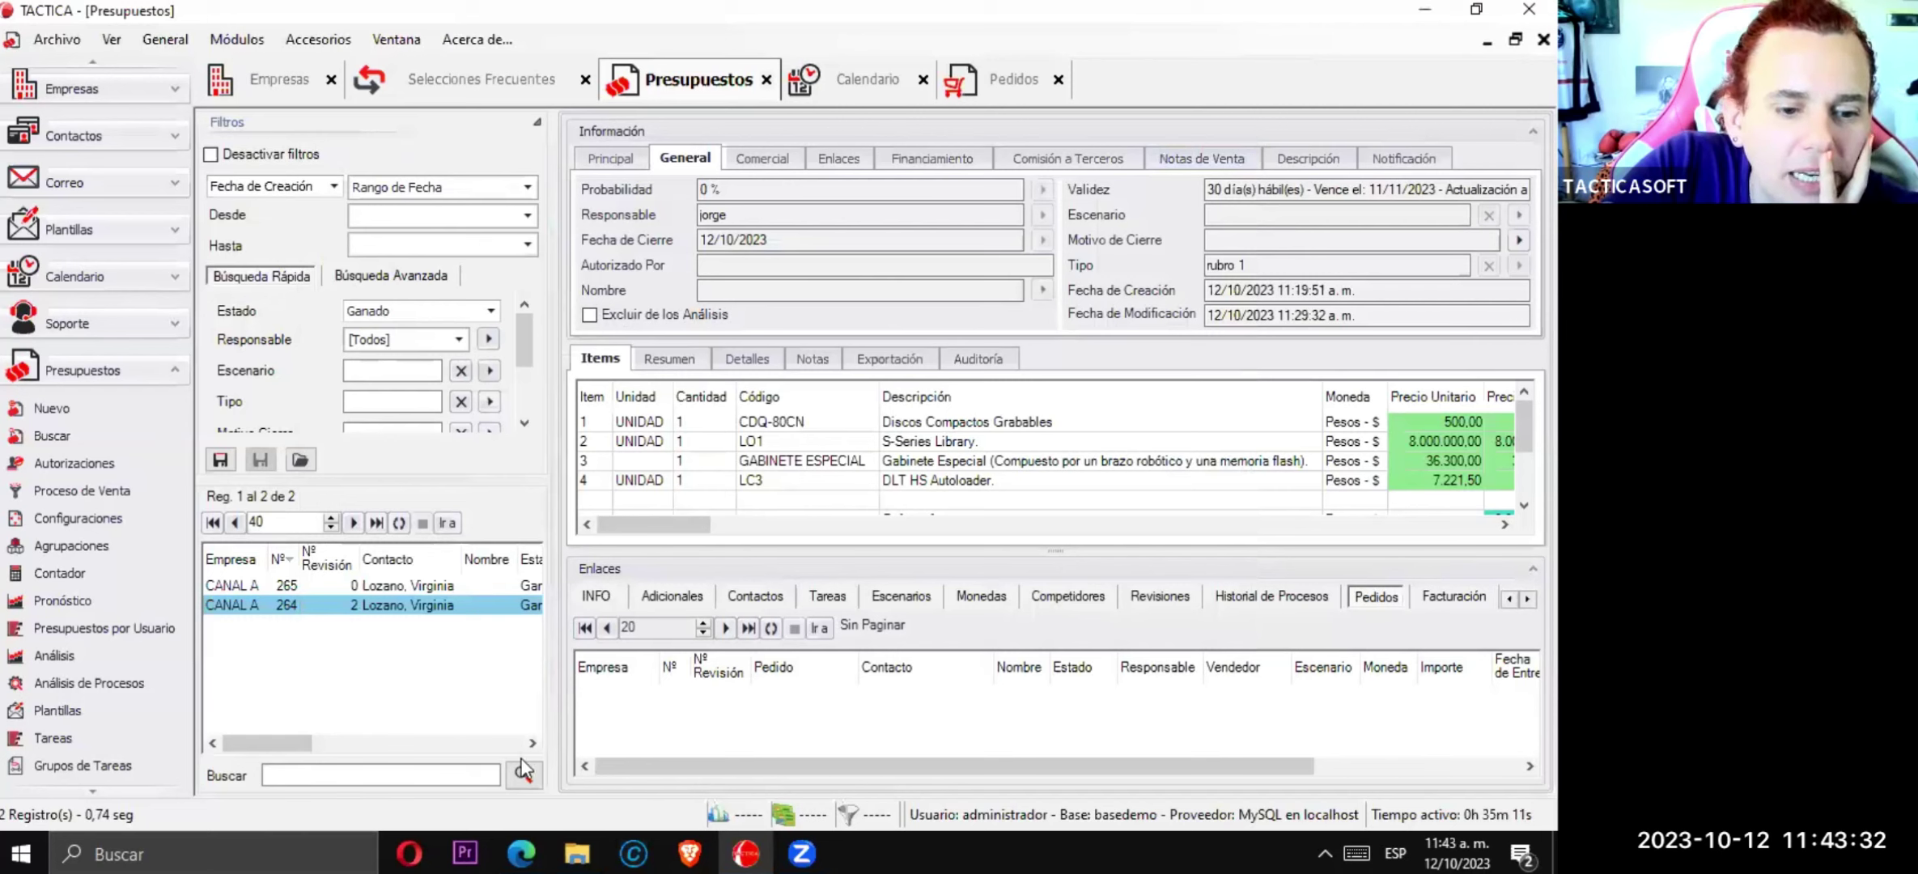
- Review the amount, closing date and responsible columns of the won quotes, and recheck the Presupuestos por Usuario window
drag(267, 743, 429, 743)
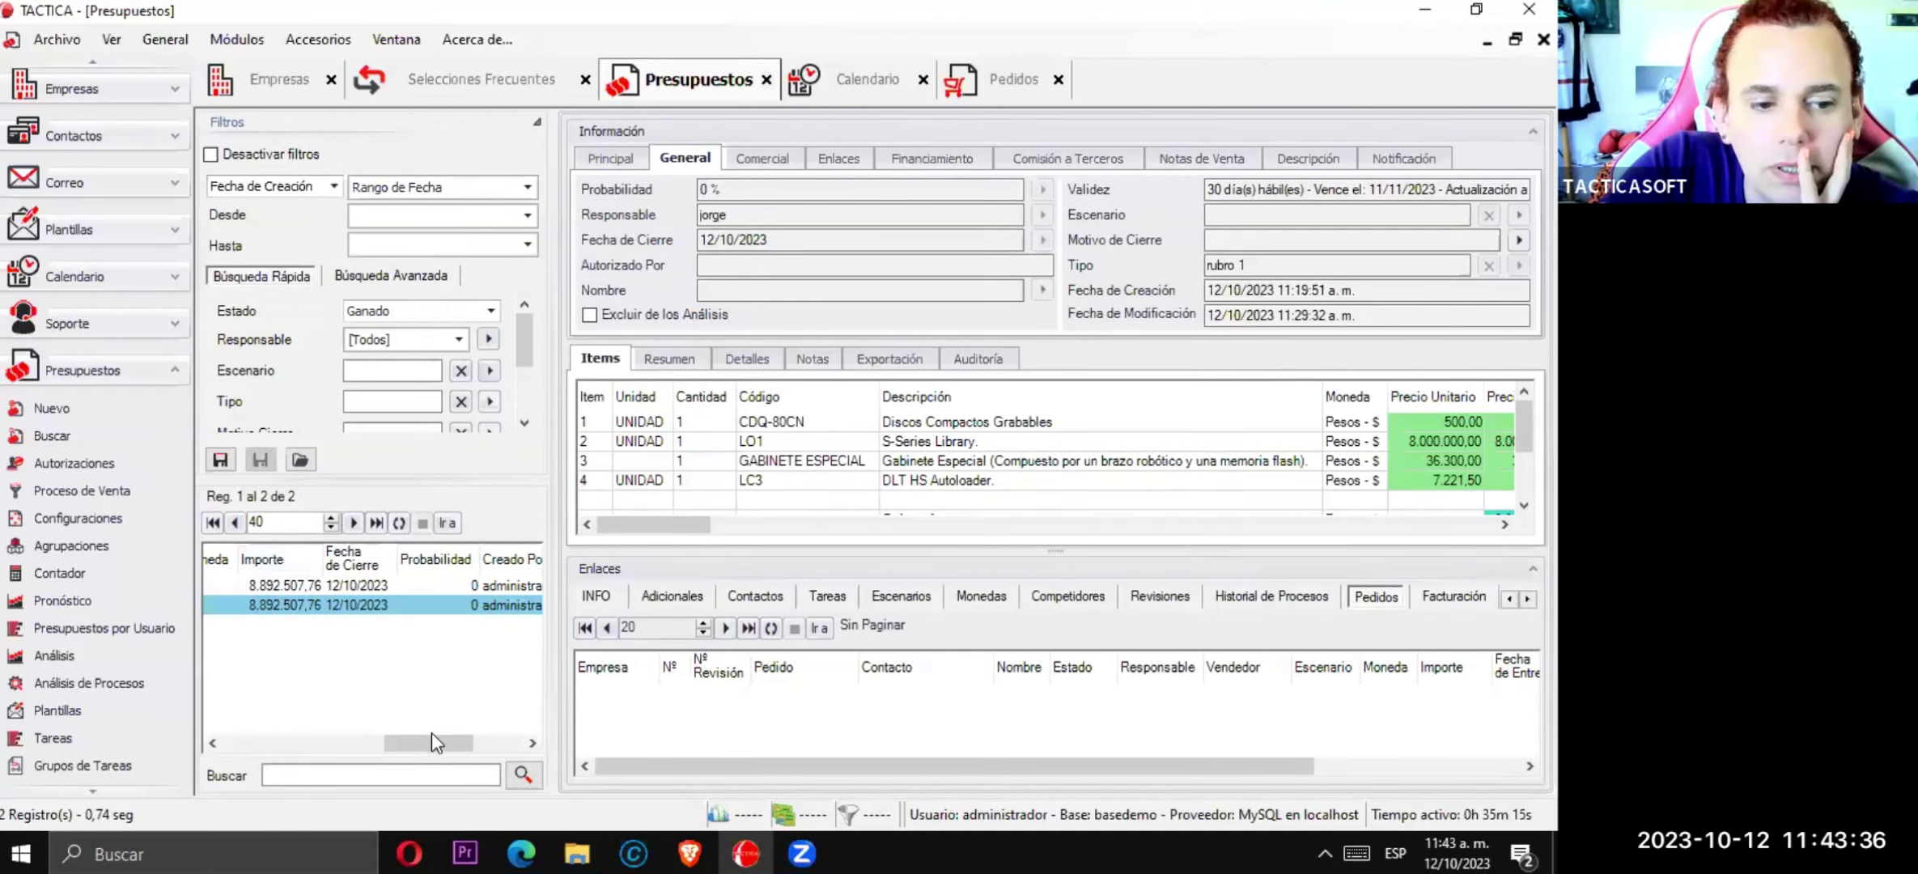
drag(419, 741, 299, 743)
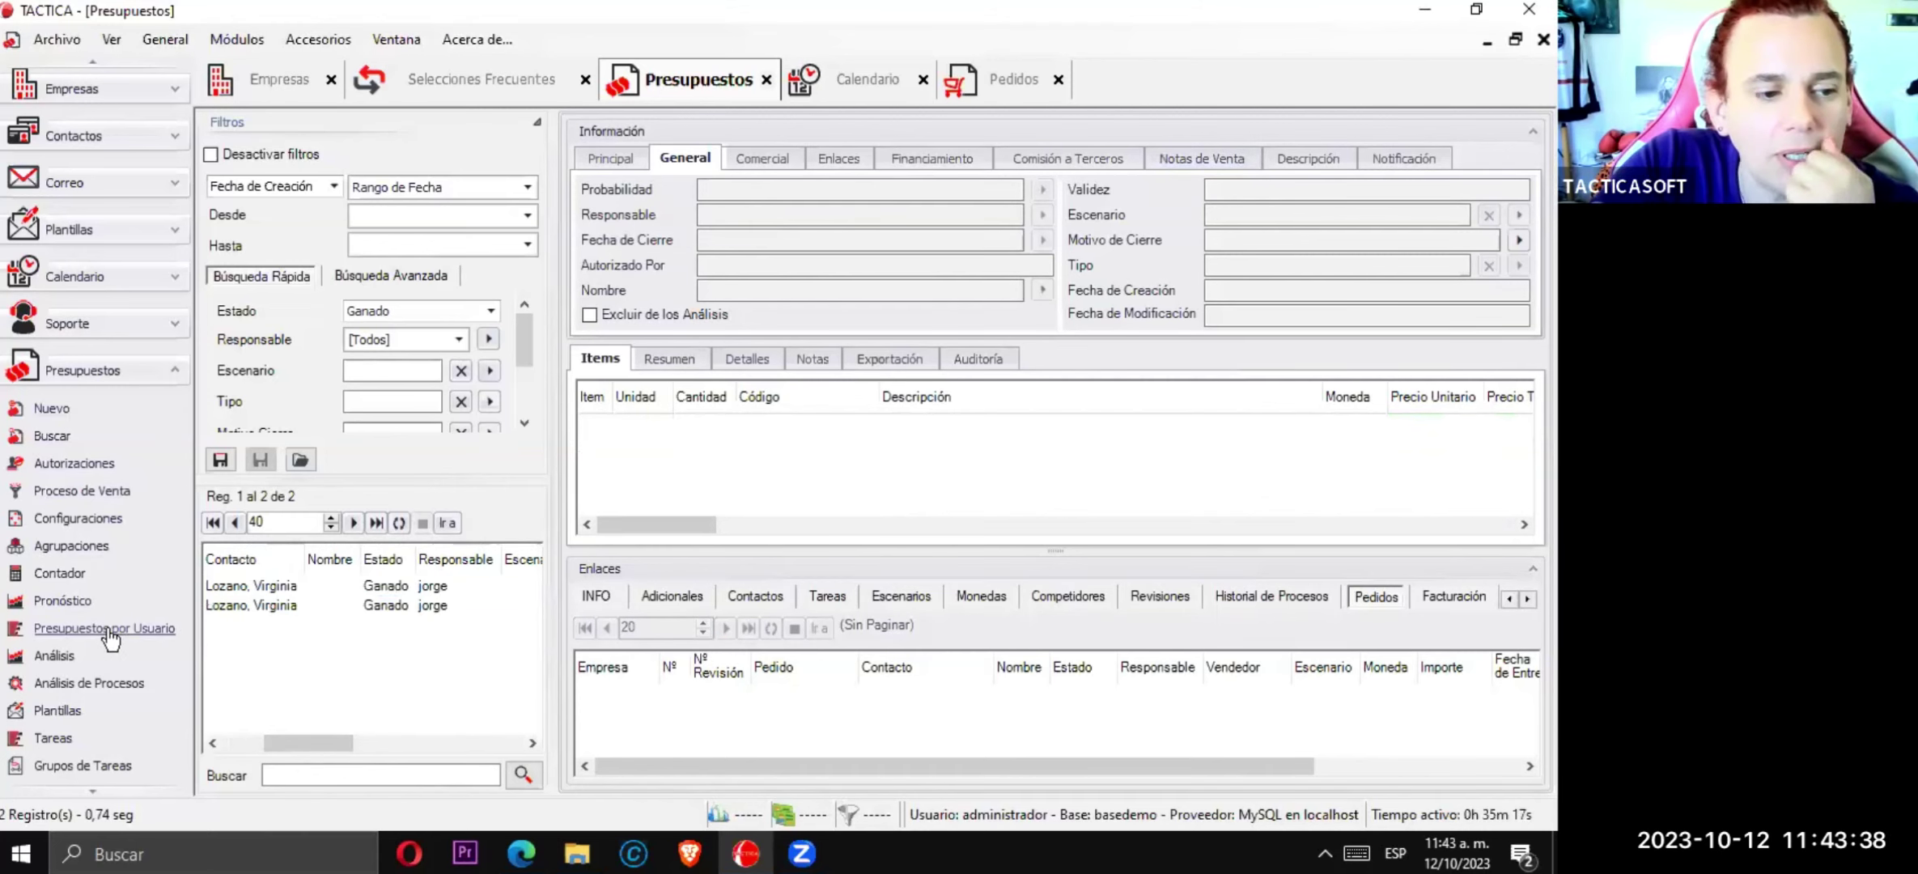
click(97, 629)
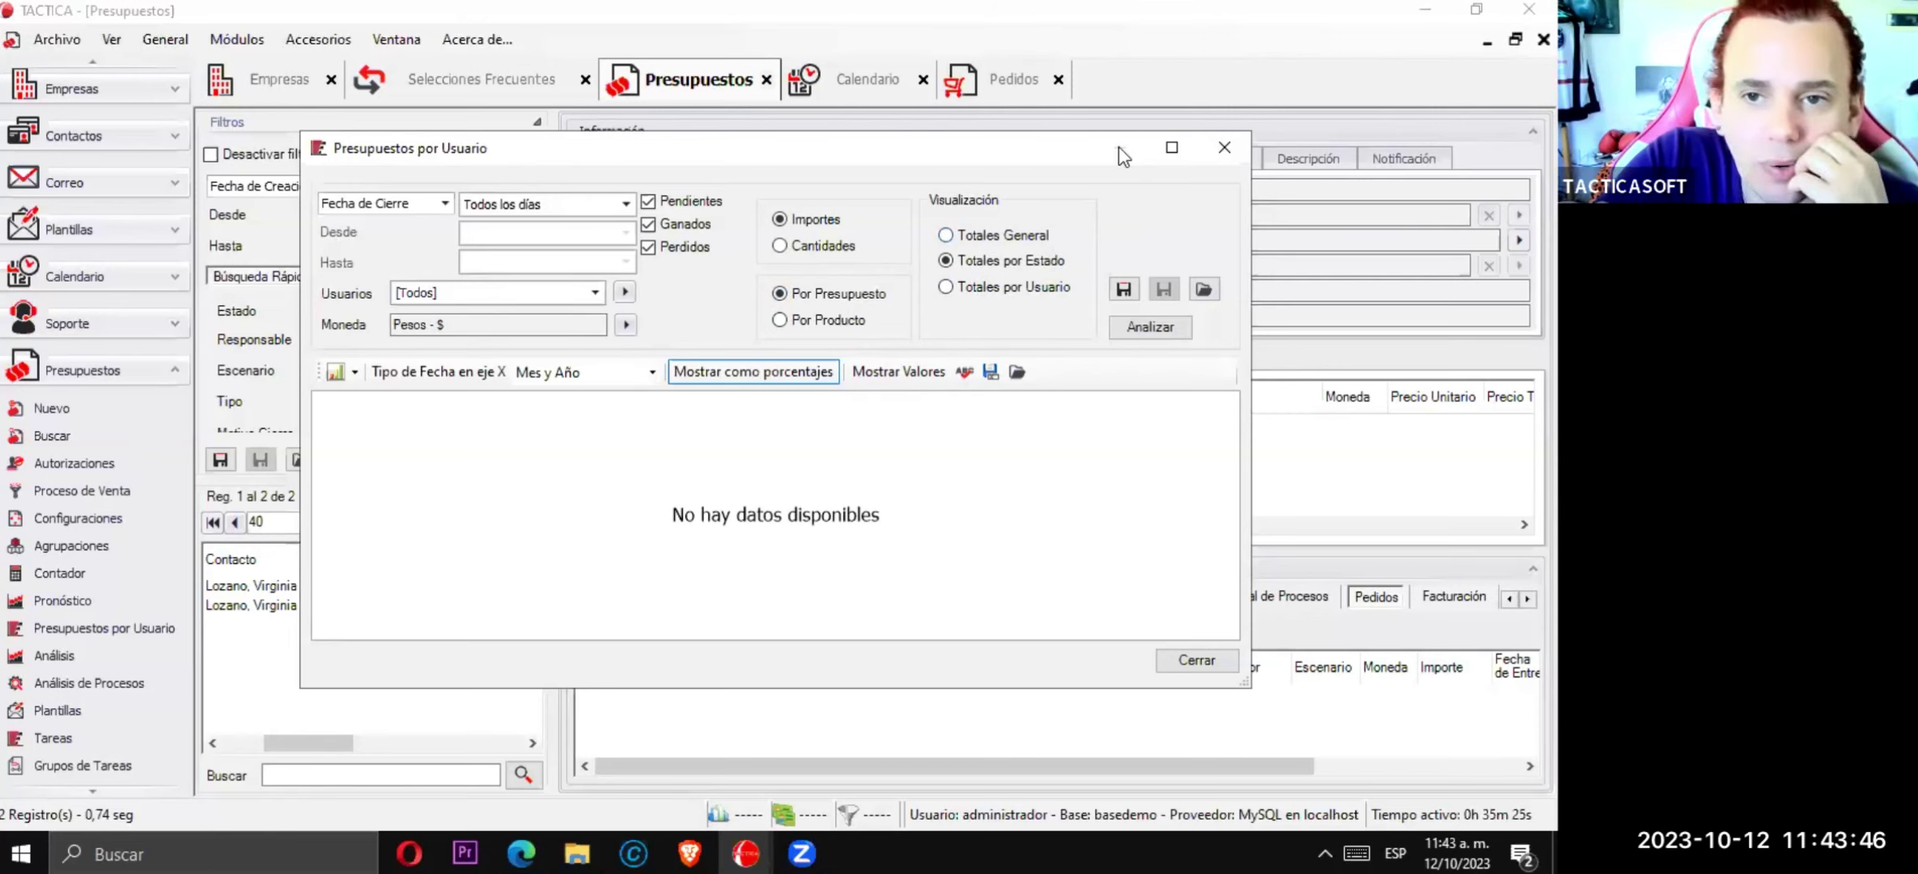
click(1225, 146)
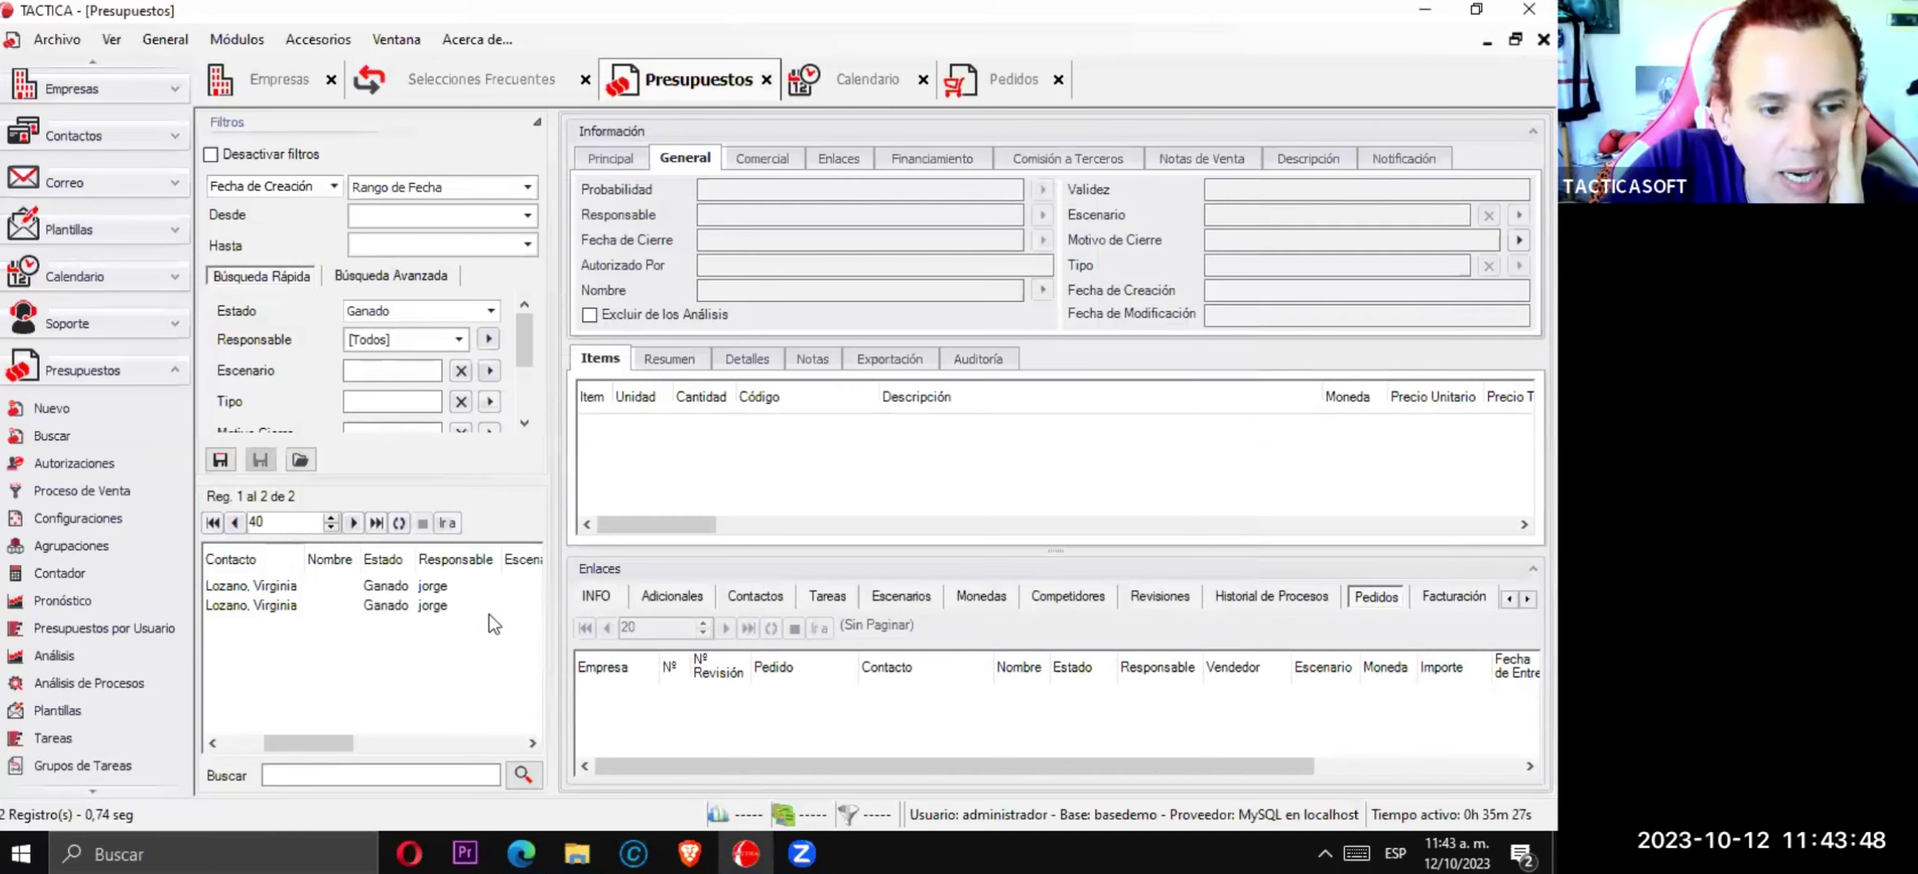
click(366, 742)
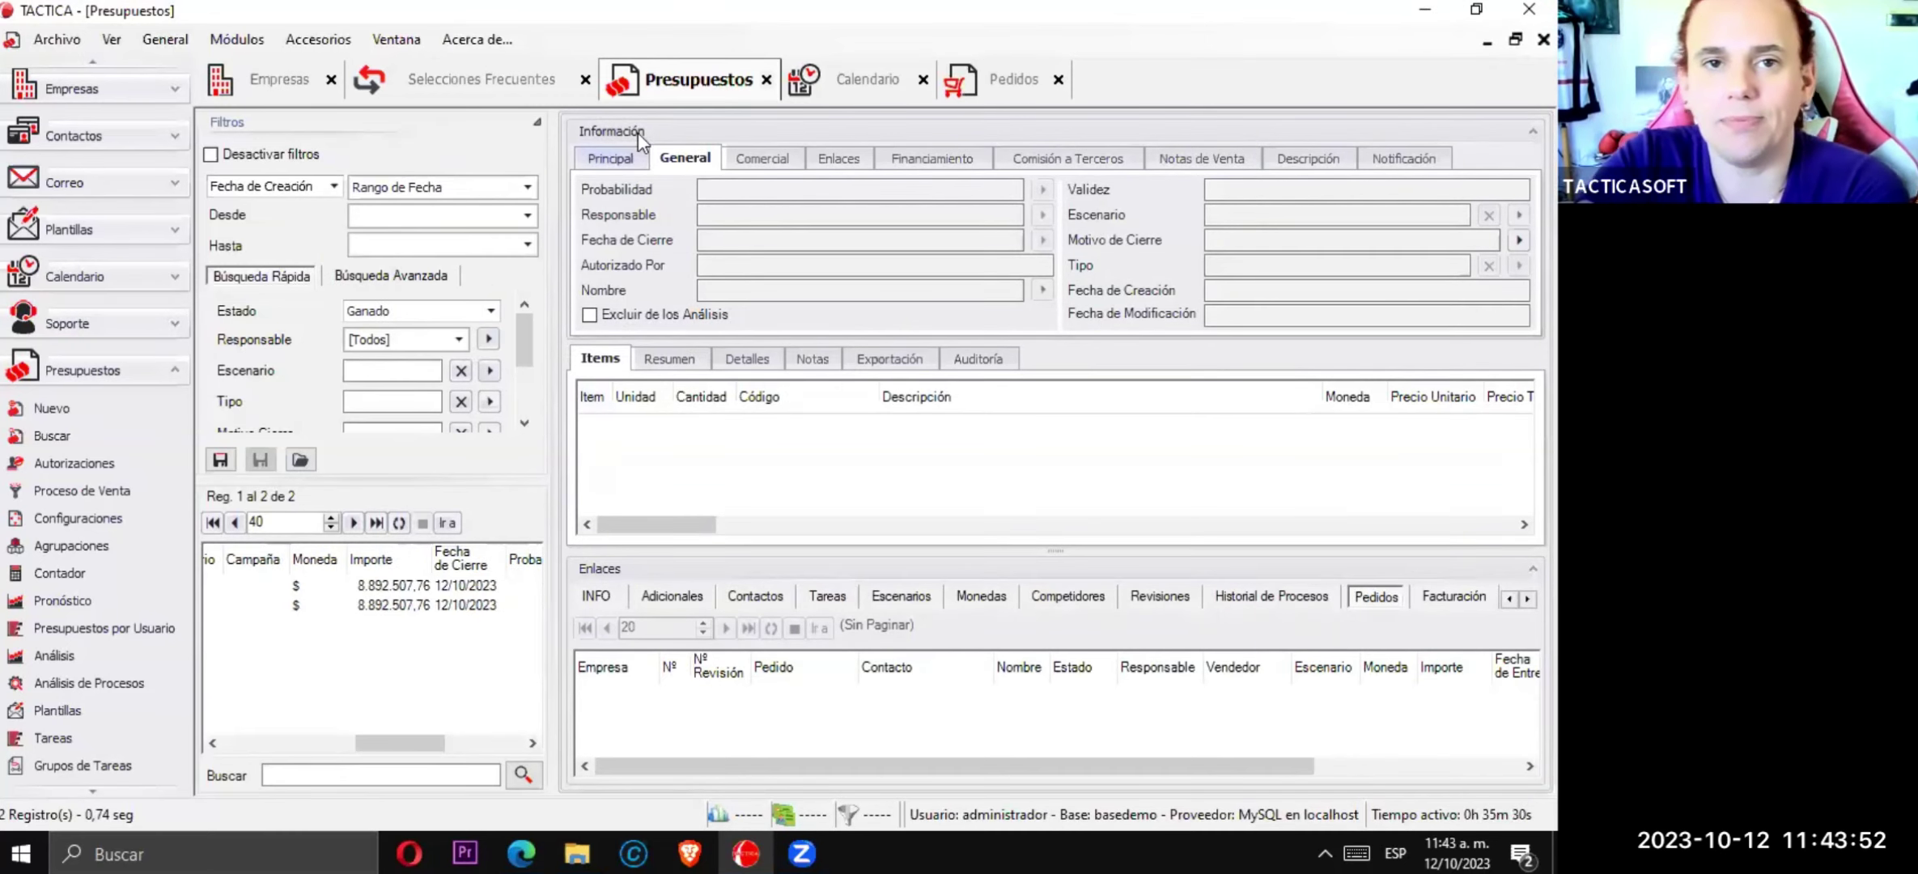